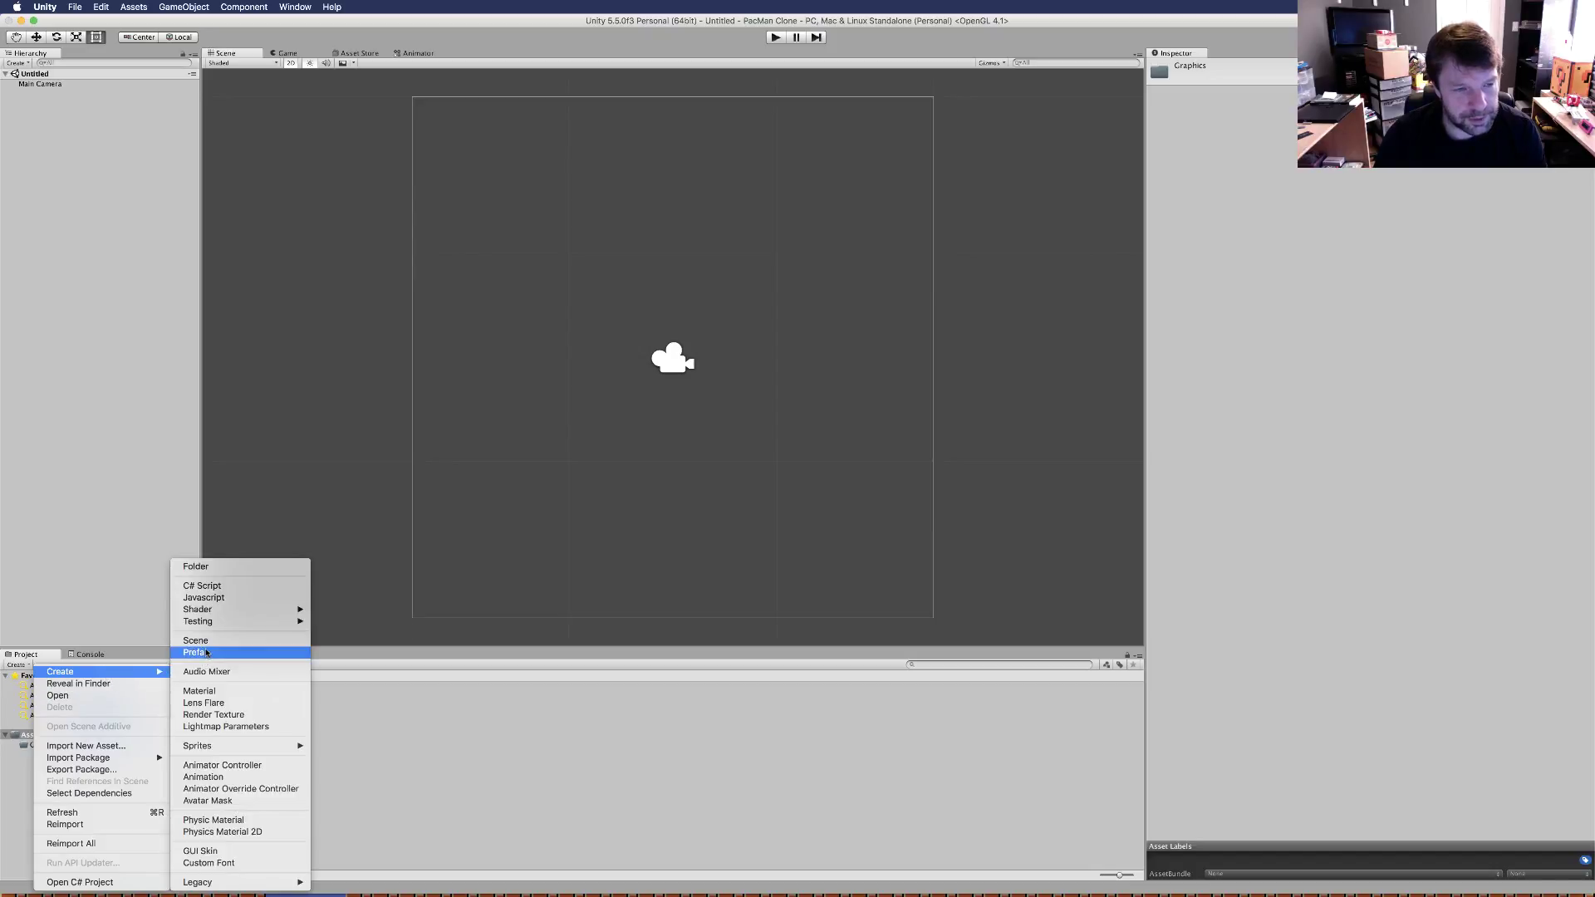
Create a folder named Prefabs in the project's Assets folder
{"action": "left_click", "coordinate": [209, 565]}
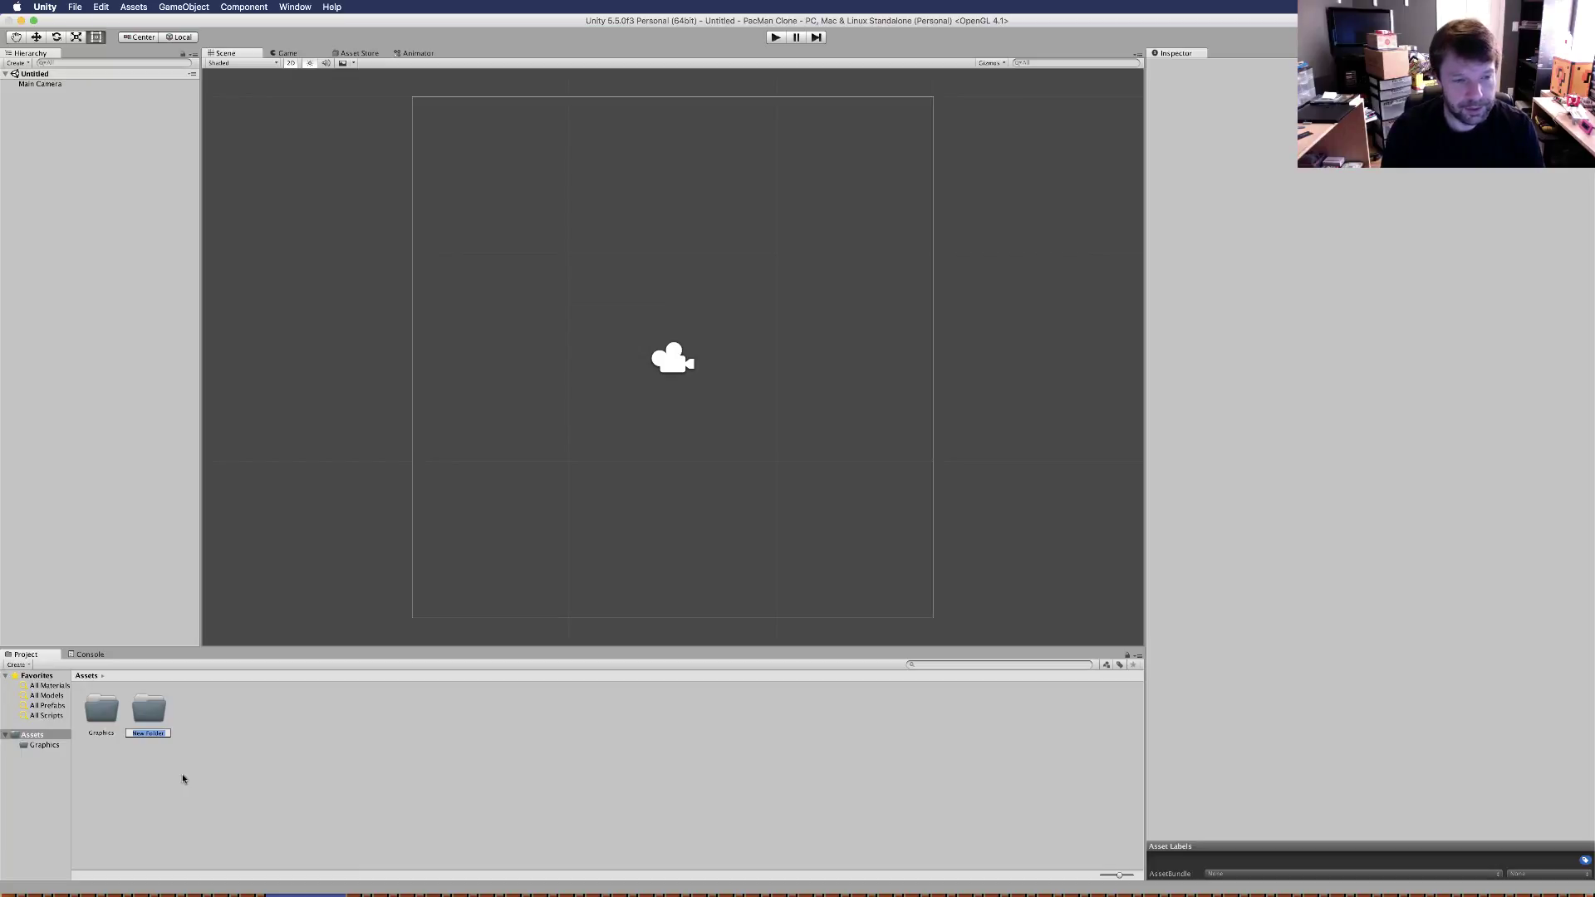
{"action": "type", "text": "Pref"}
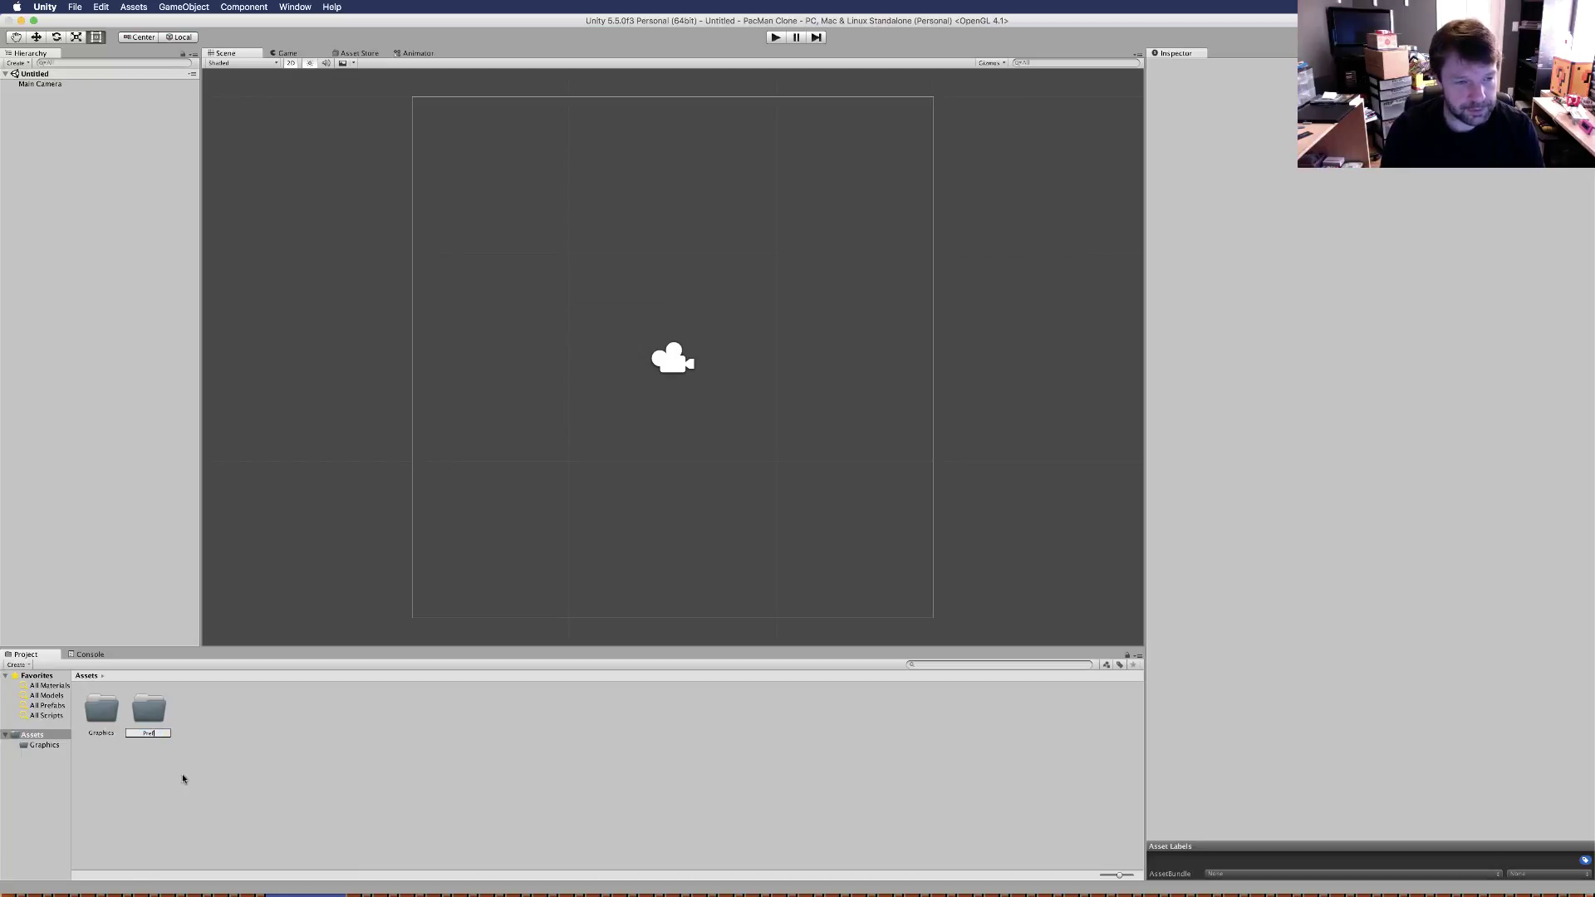
{"action": "type", "text": "abs"}
{"action": "key", "text": "Return"}
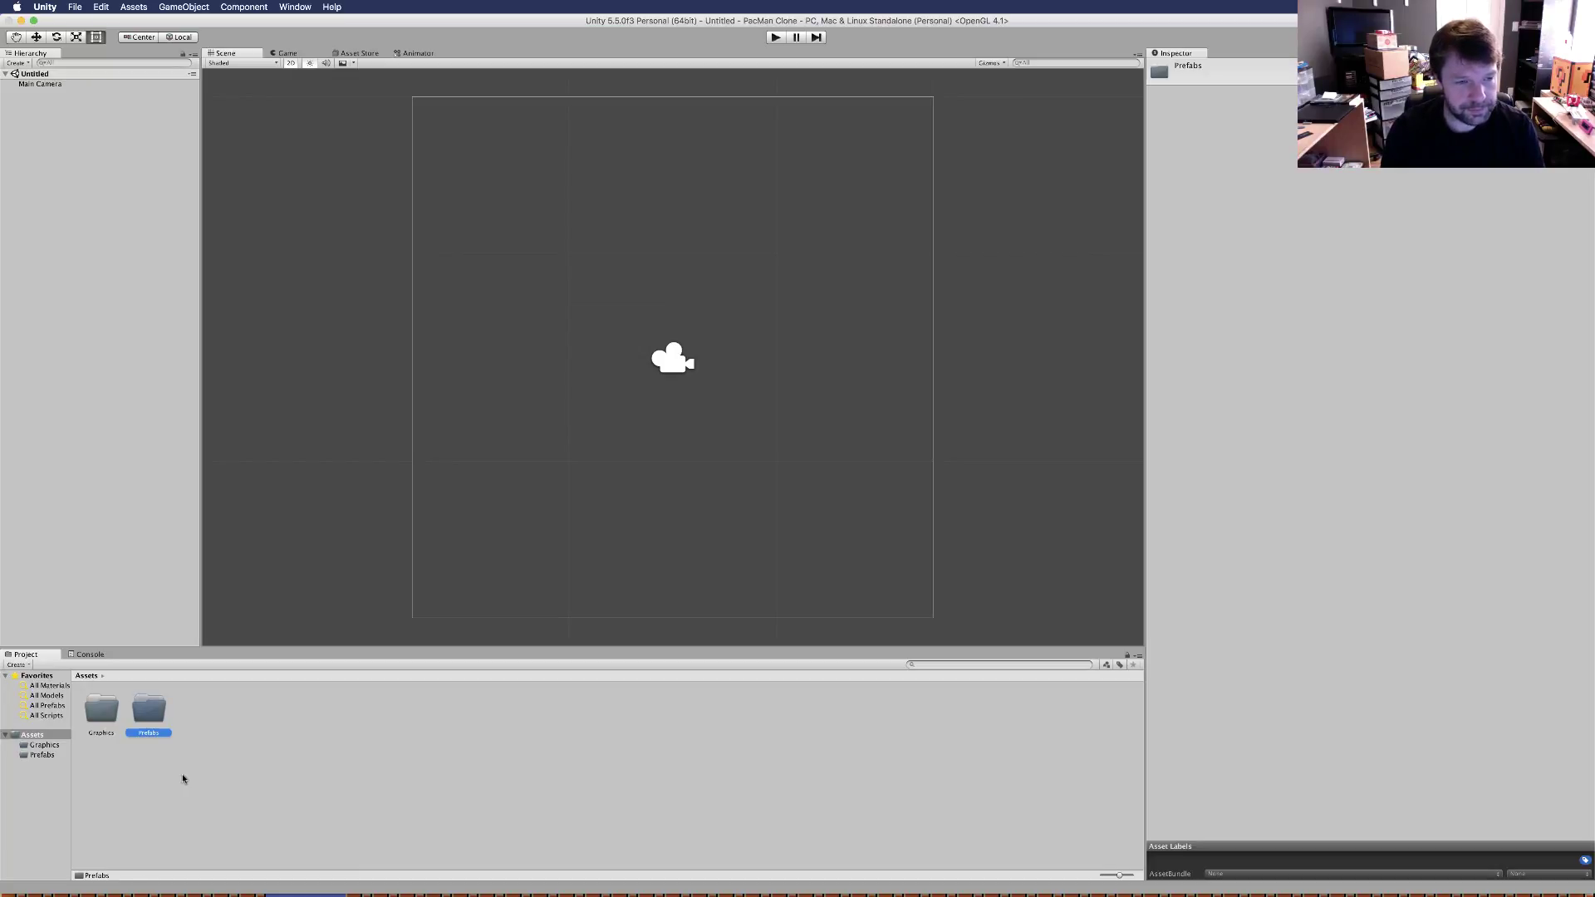
Create a folder named Scripts in the project's Assets folder
{"action": "right_click", "coordinate": [35, 737]}
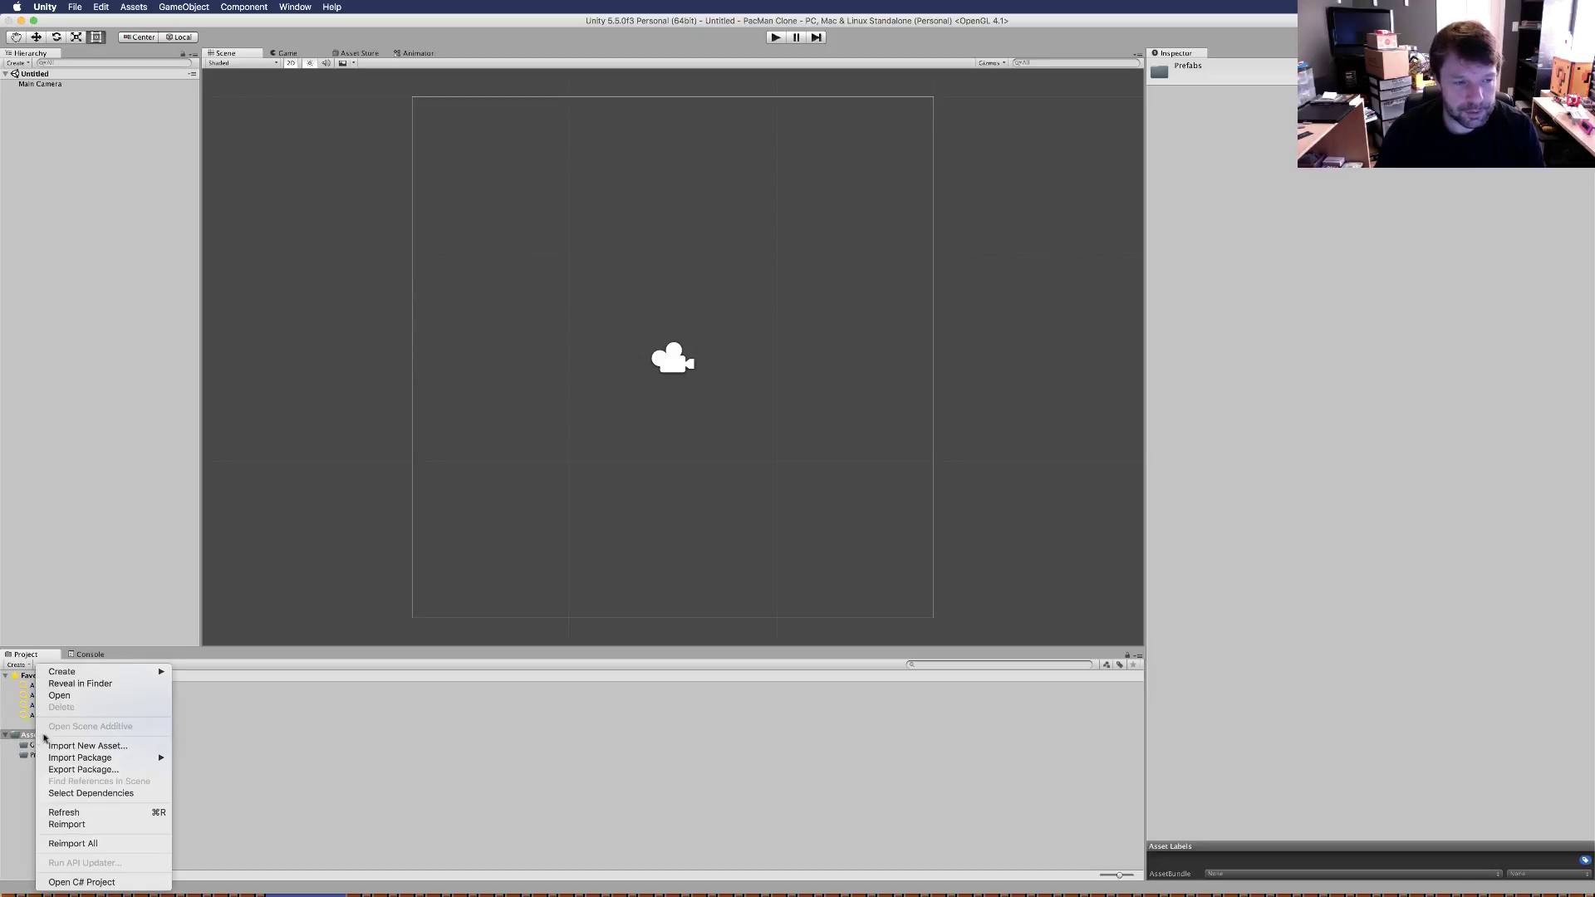
{"action": "mouse_move", "coordinate": [117, 673]}
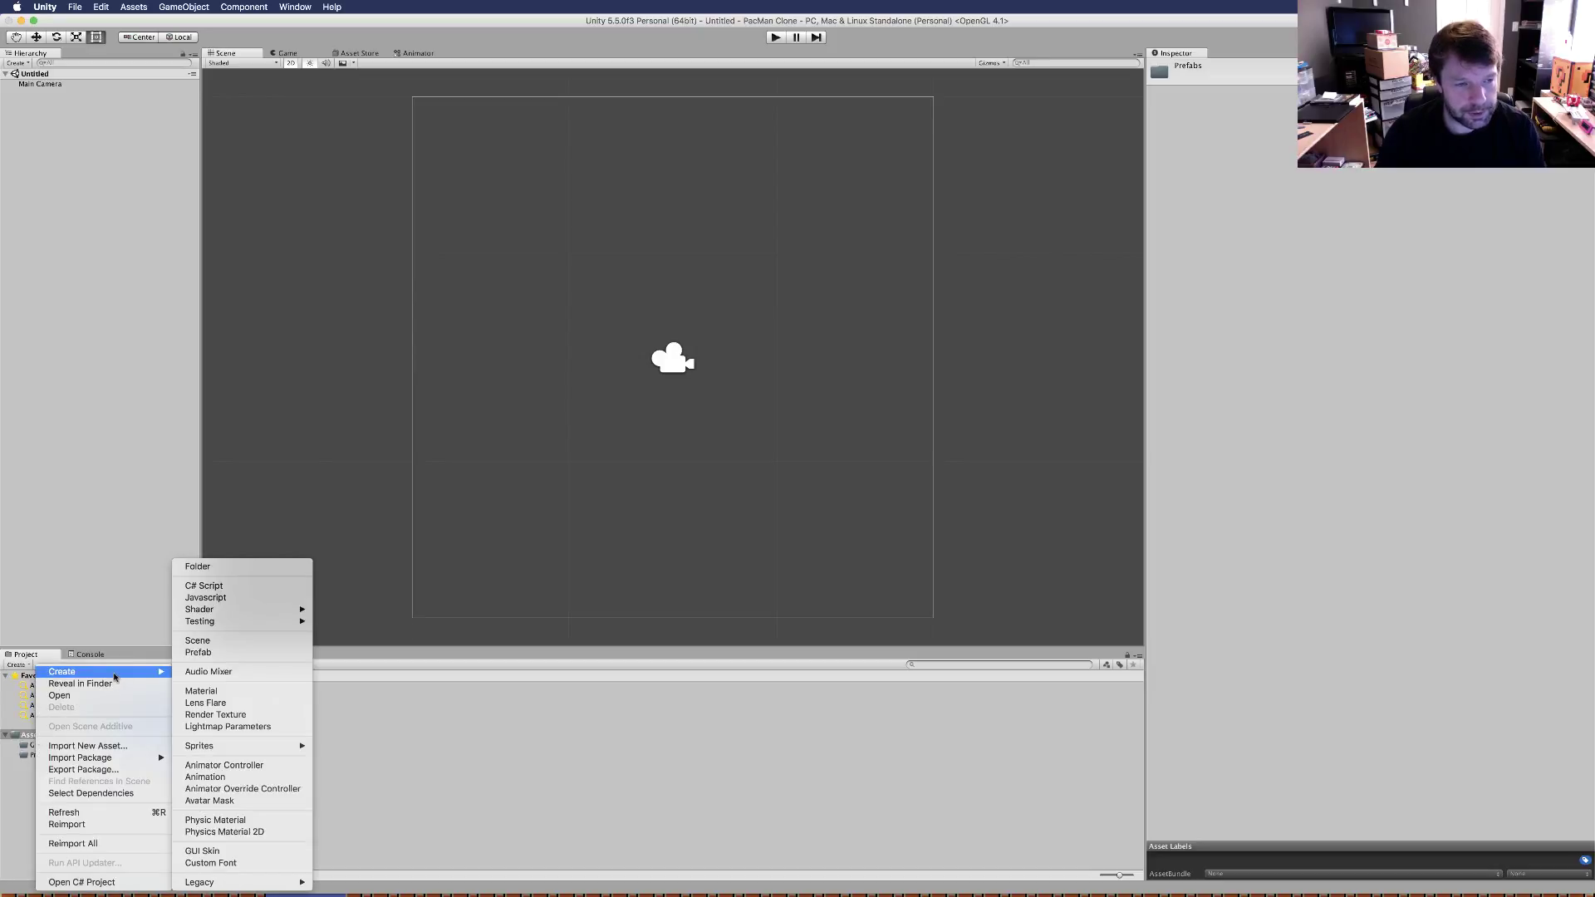
{"action": "left_click", "coordinate": [226, 568]}
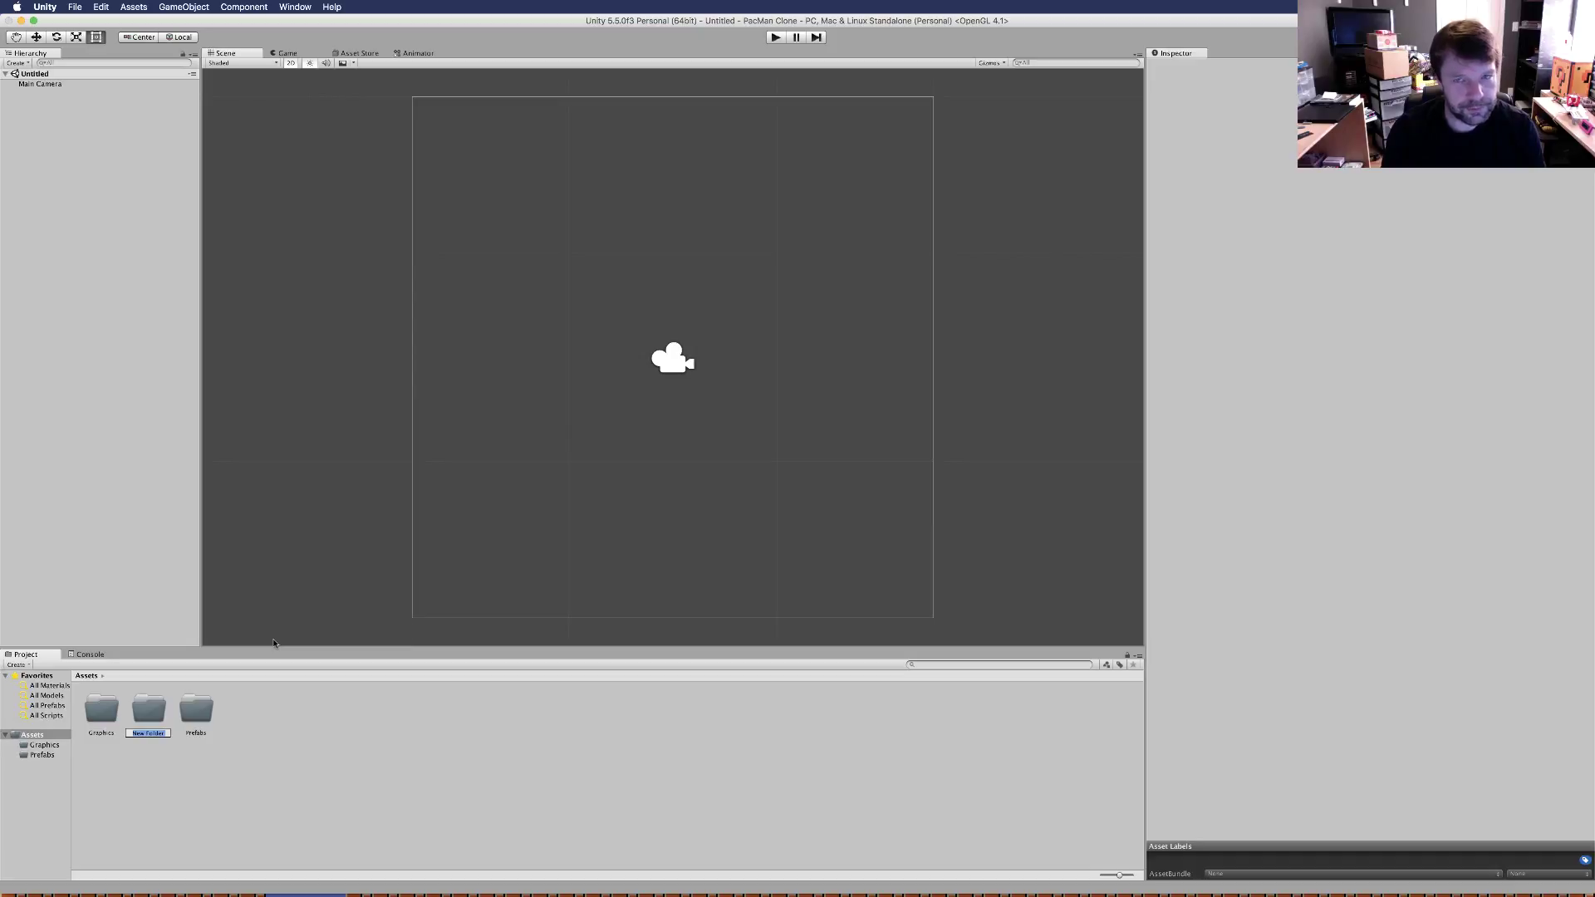
{"action": "type", "text": "Scr"}
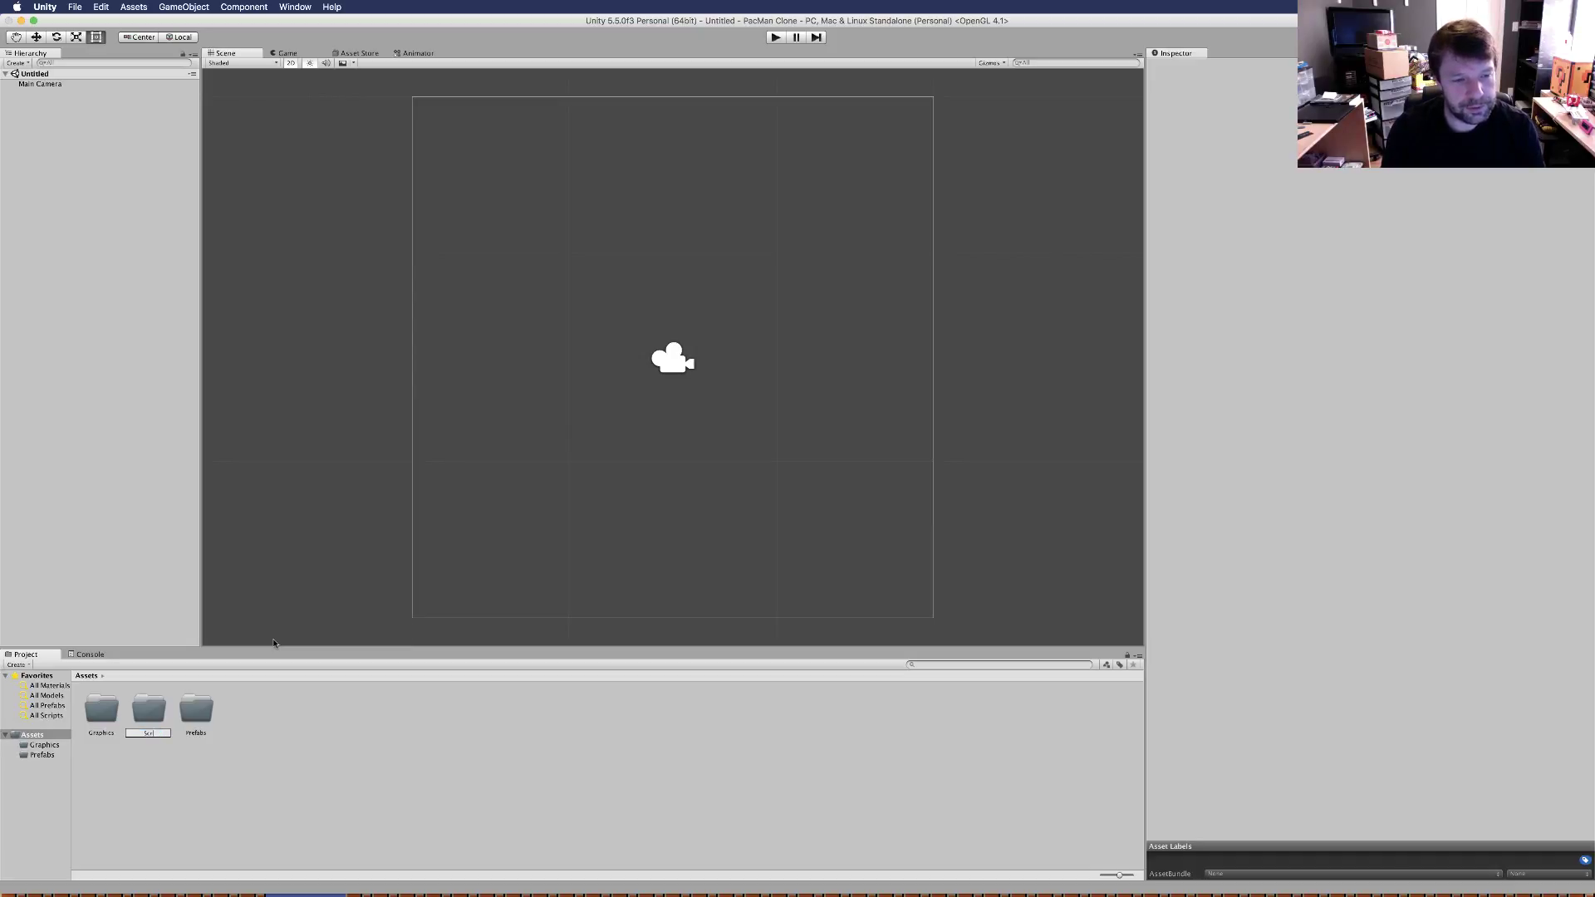
{"action": "type", "text": "ipts"}
{"action": "key", "text": "Return"}
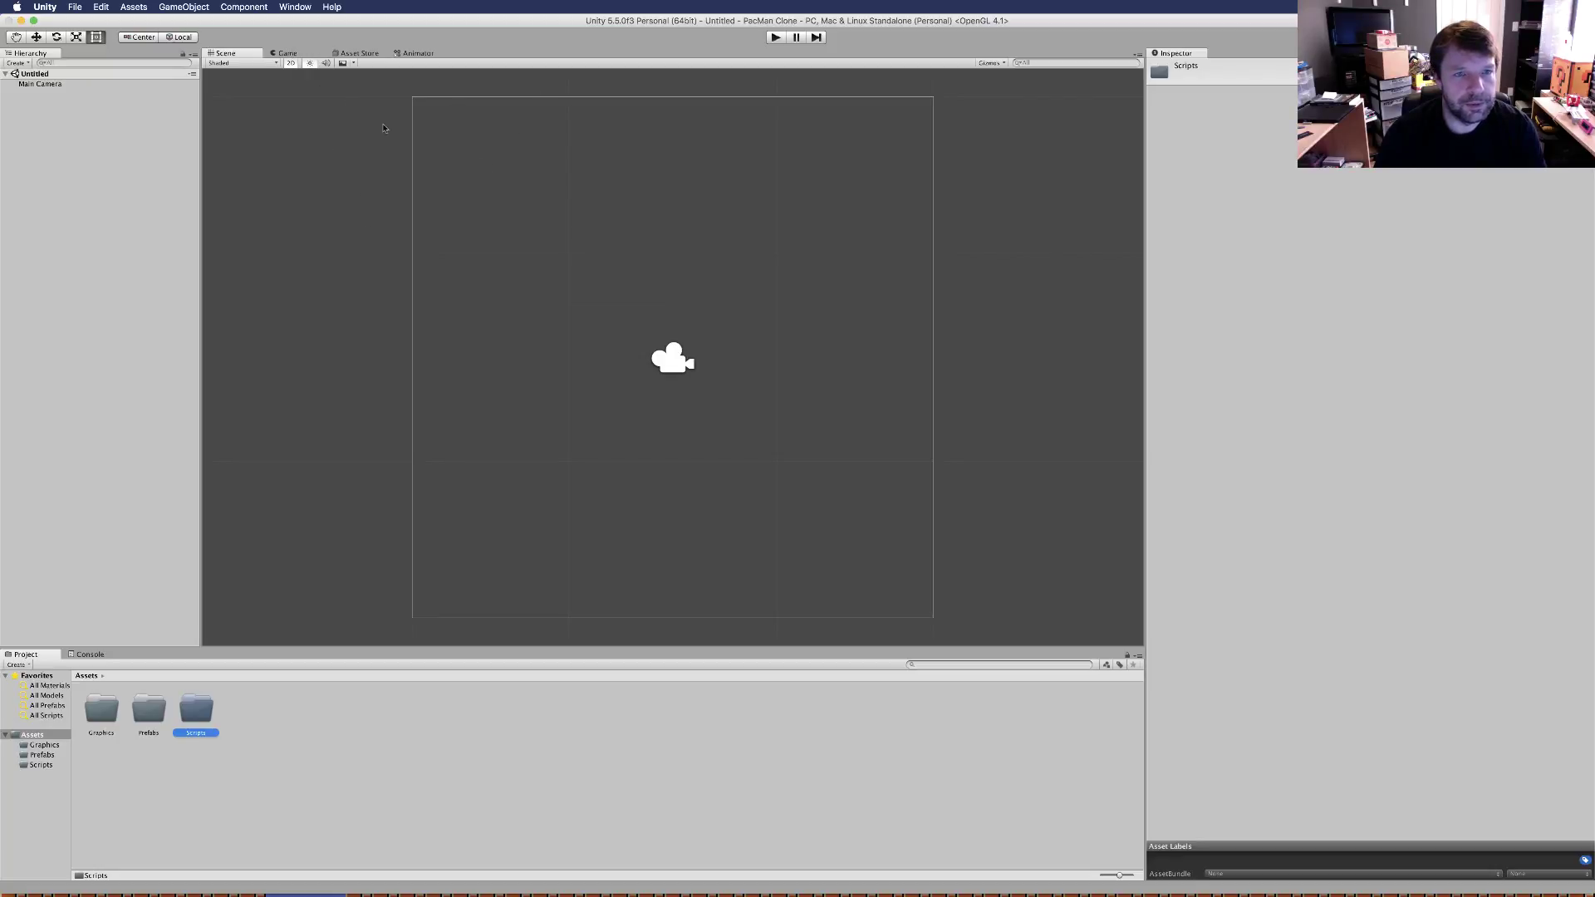
Set the Game view's aspect to Standalone (1024x768) and return to the Scene view
{"action": "left_click", "coordinate": [283, 52]}
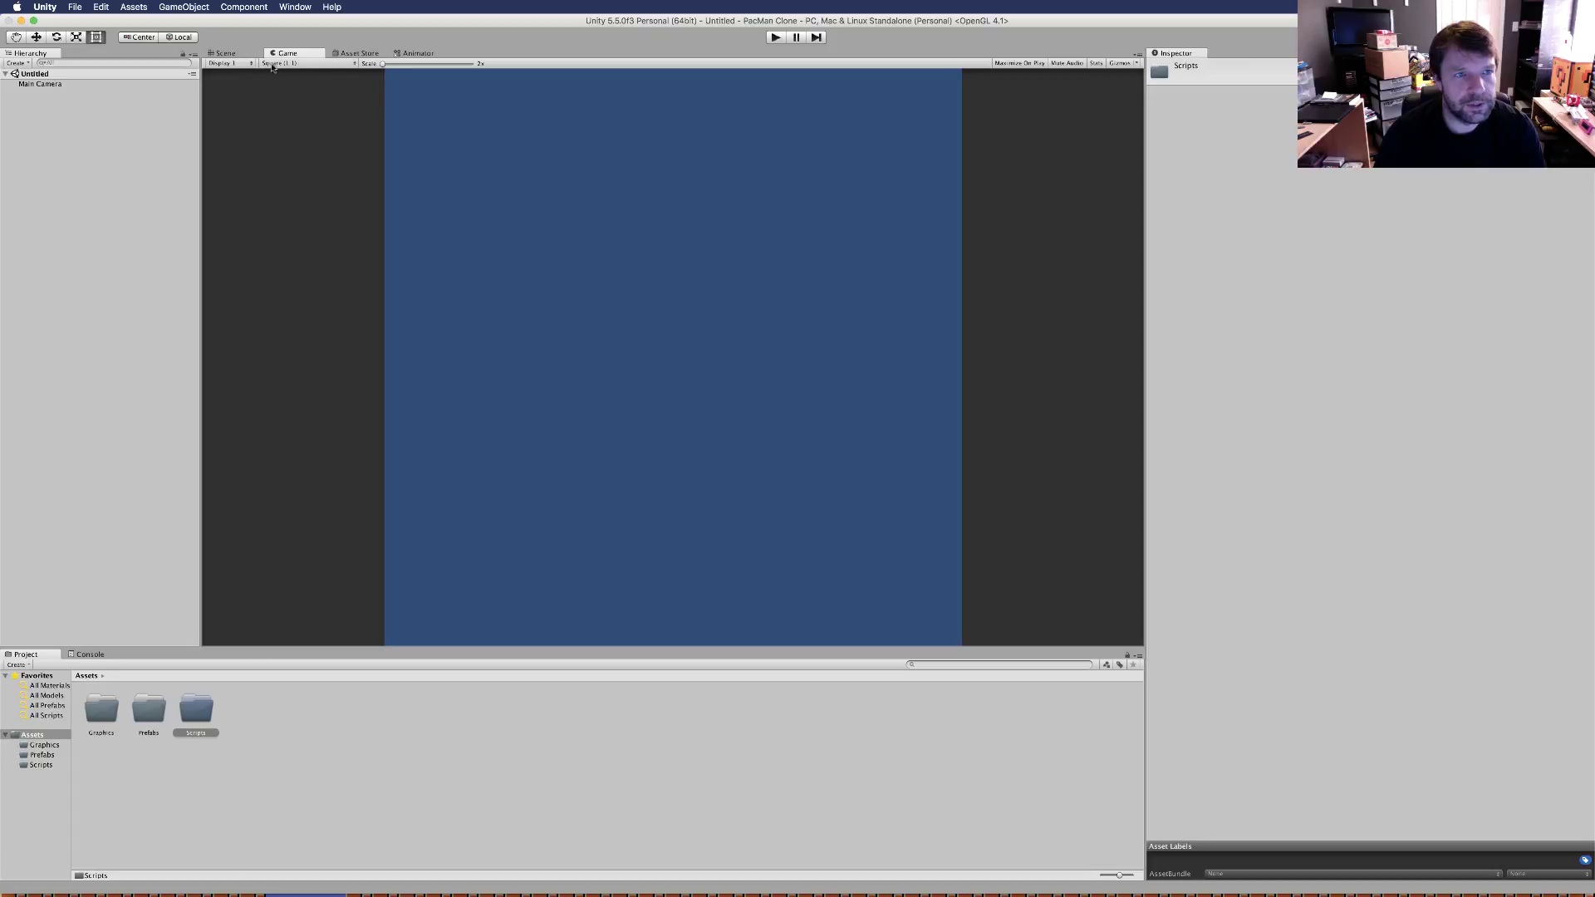
{"action": "left_click", "coordinate": [225, 53]}
{"action": "left_click", "coordinate": [286, 53]}
{"action": "left_click", "coordinate": [314, 64]}
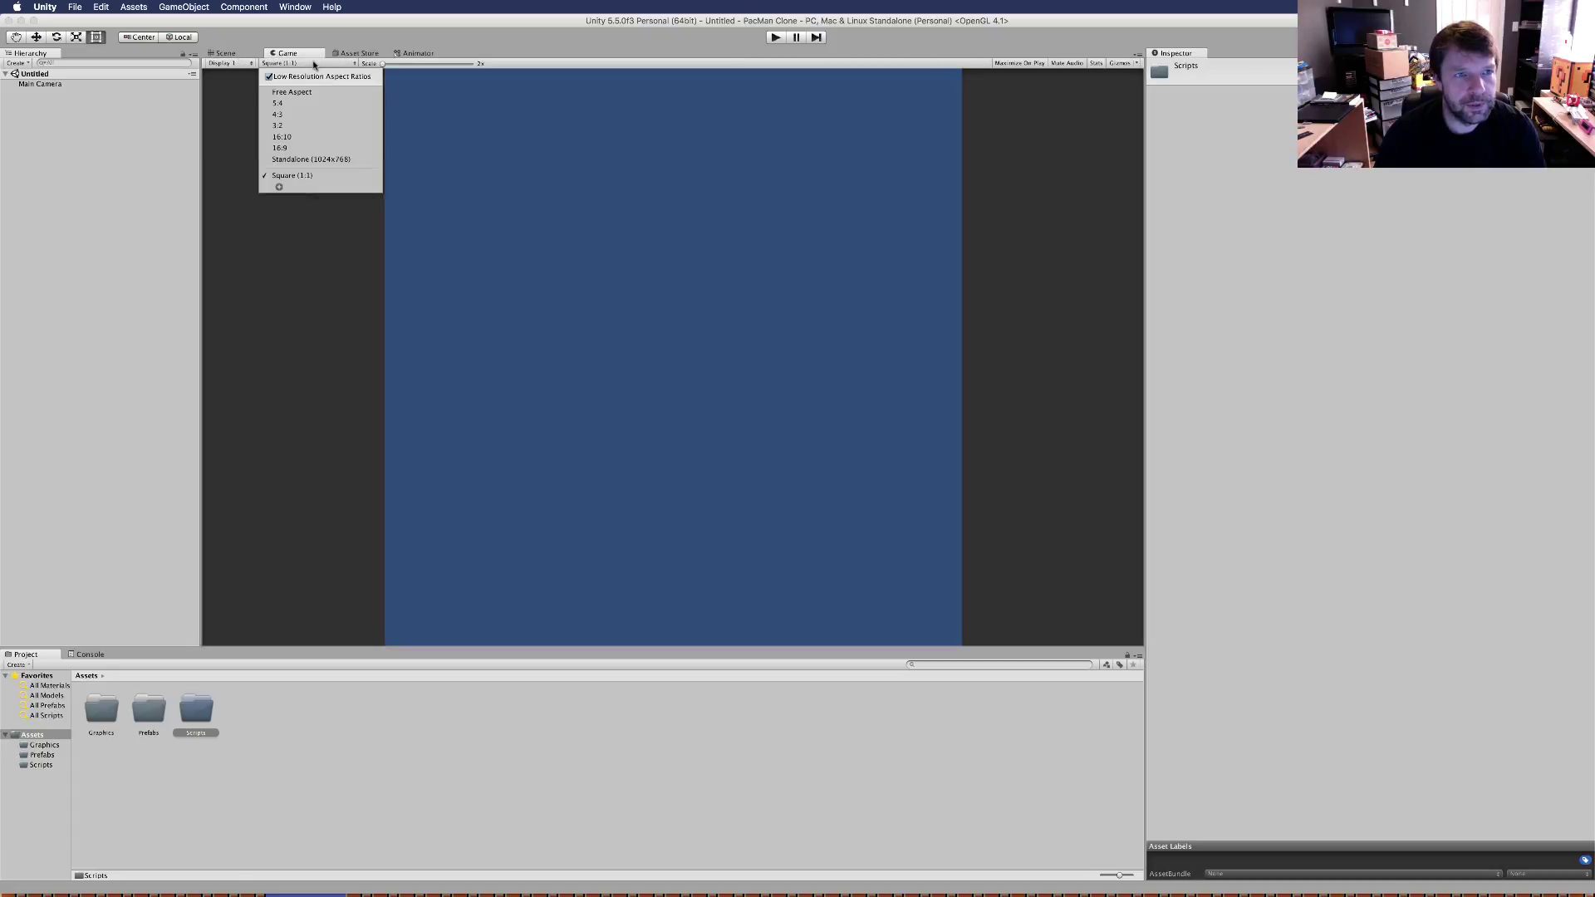
{"action": "left_click", "coordinate": [303, 159]}
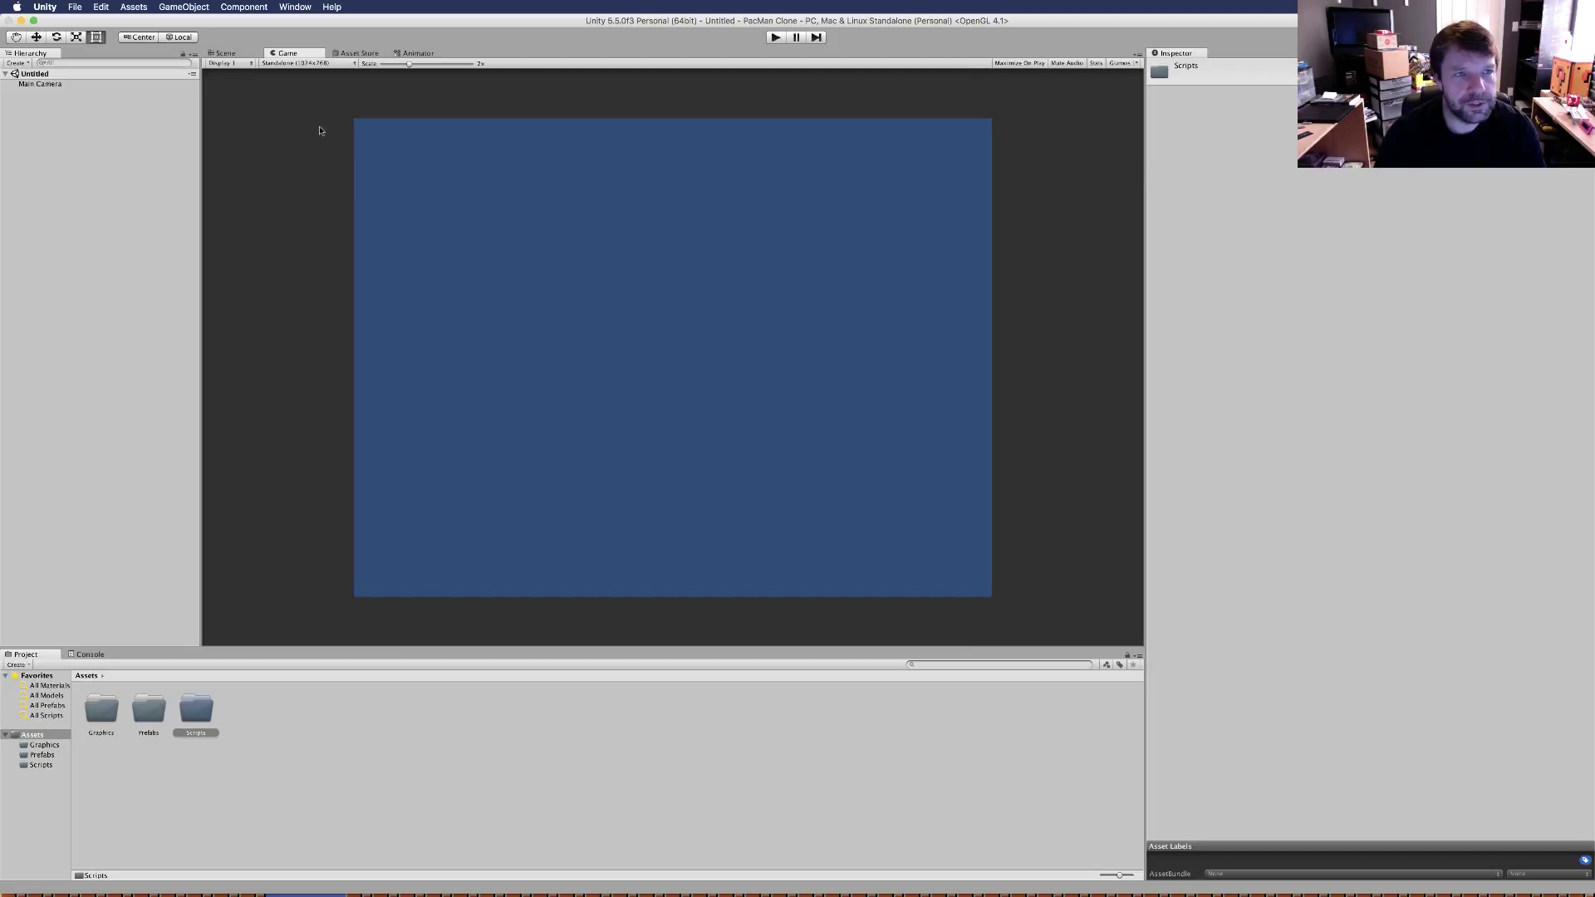
{"action": "left_click", "coordinate": [240, 55]}
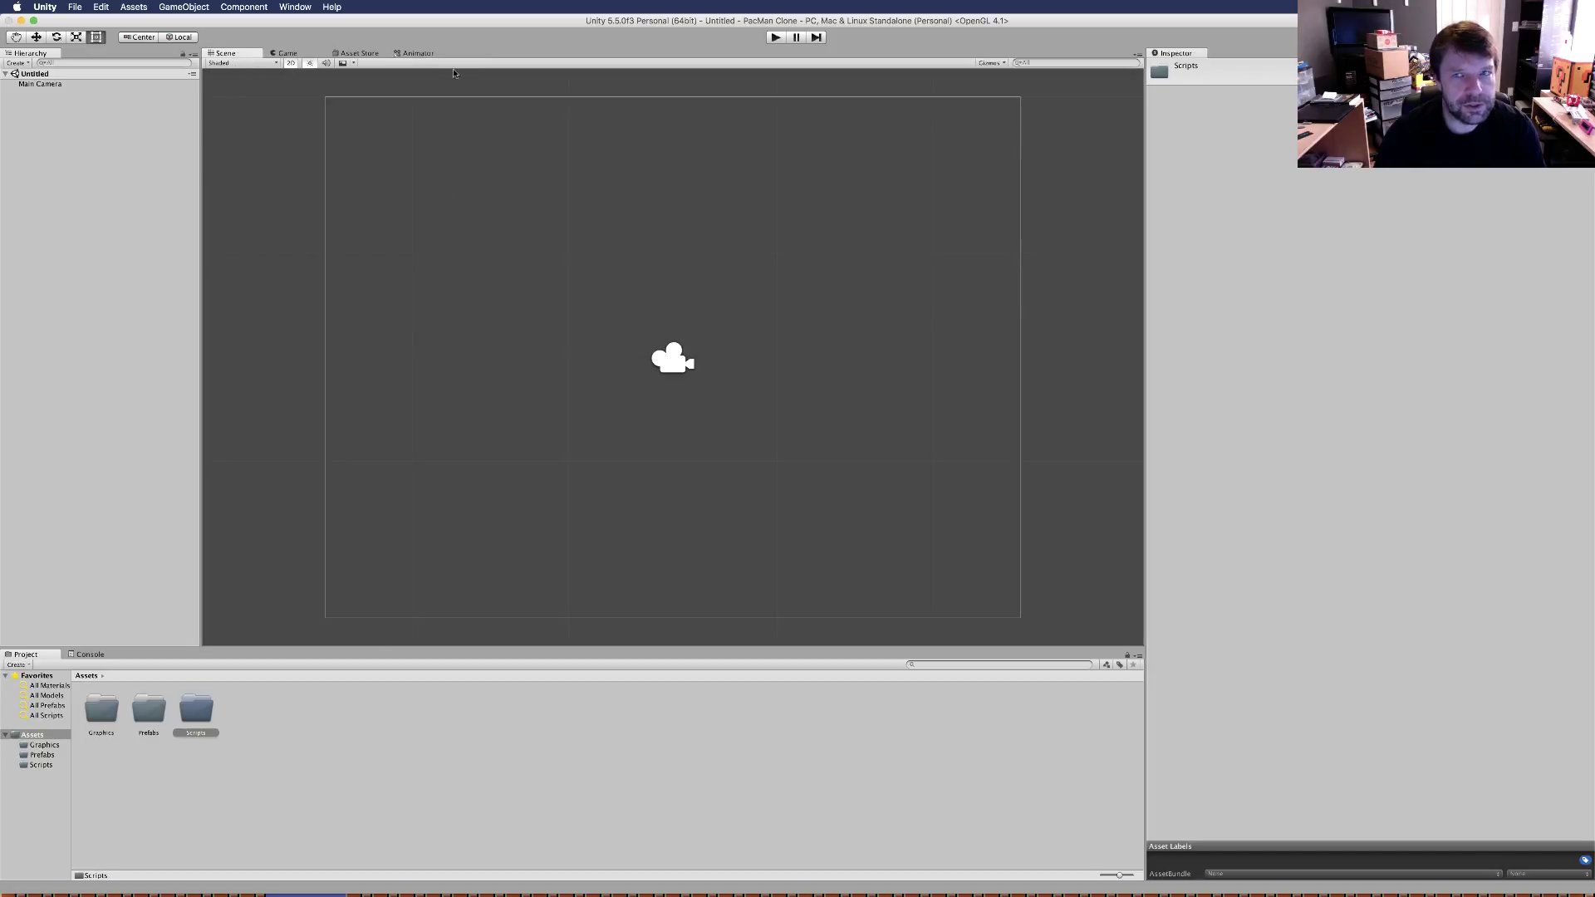
Set the Main Camera's orthographic size to 18 and fit its frame in the Scene view
{"action": "left_click", "coordinate": [40, 84]}
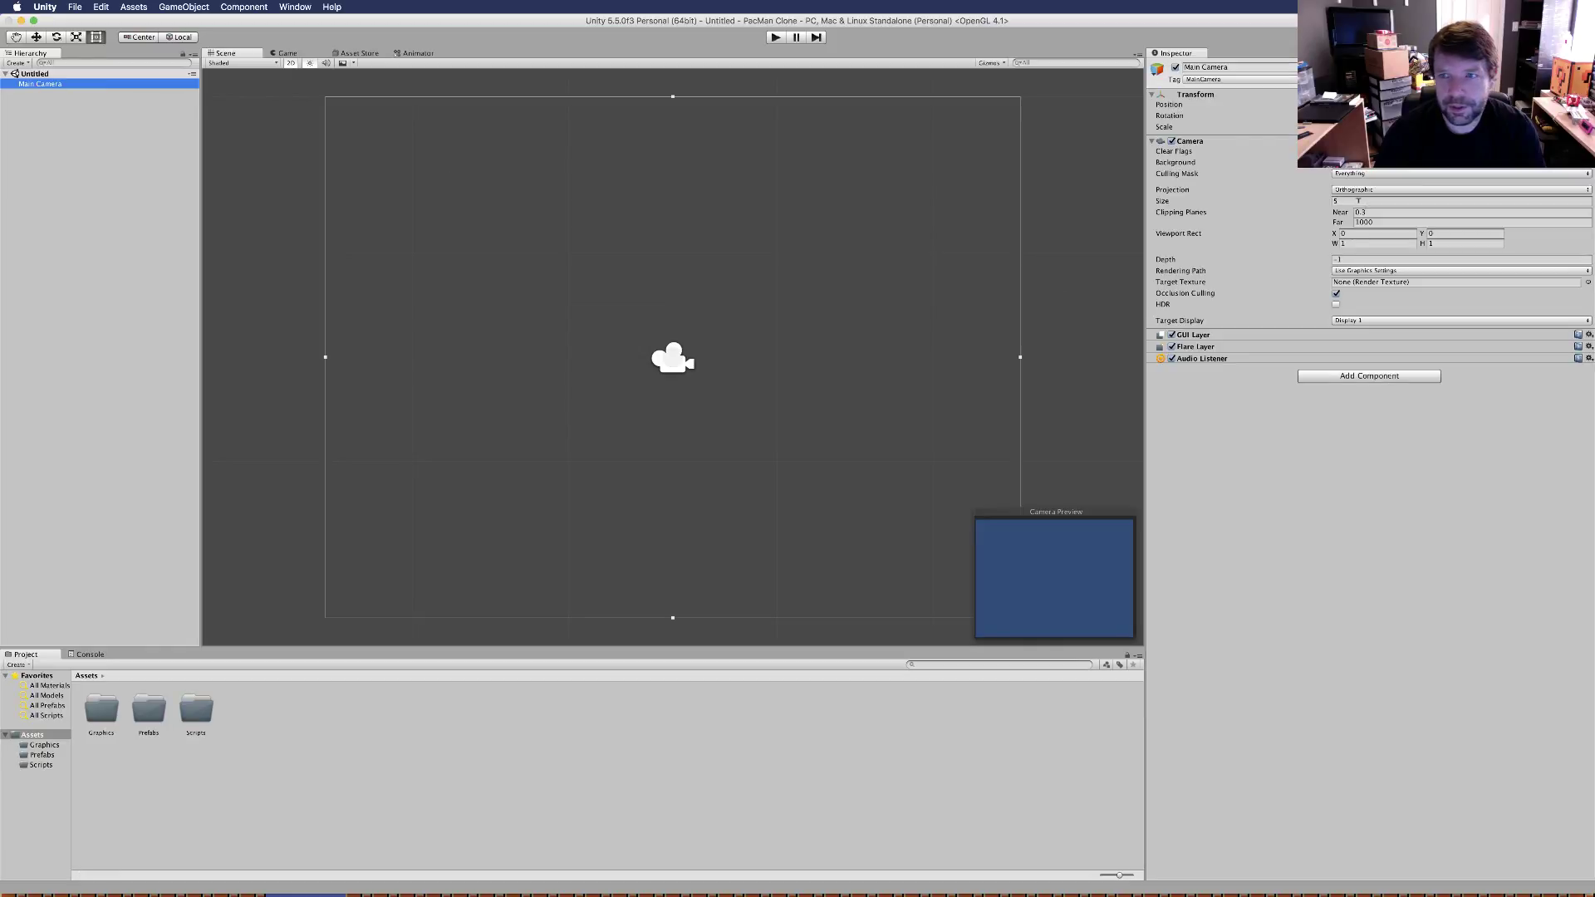
{"action": "left_click", "coordinate": [1358, 201]}
{"action": "type", "text": "18"}
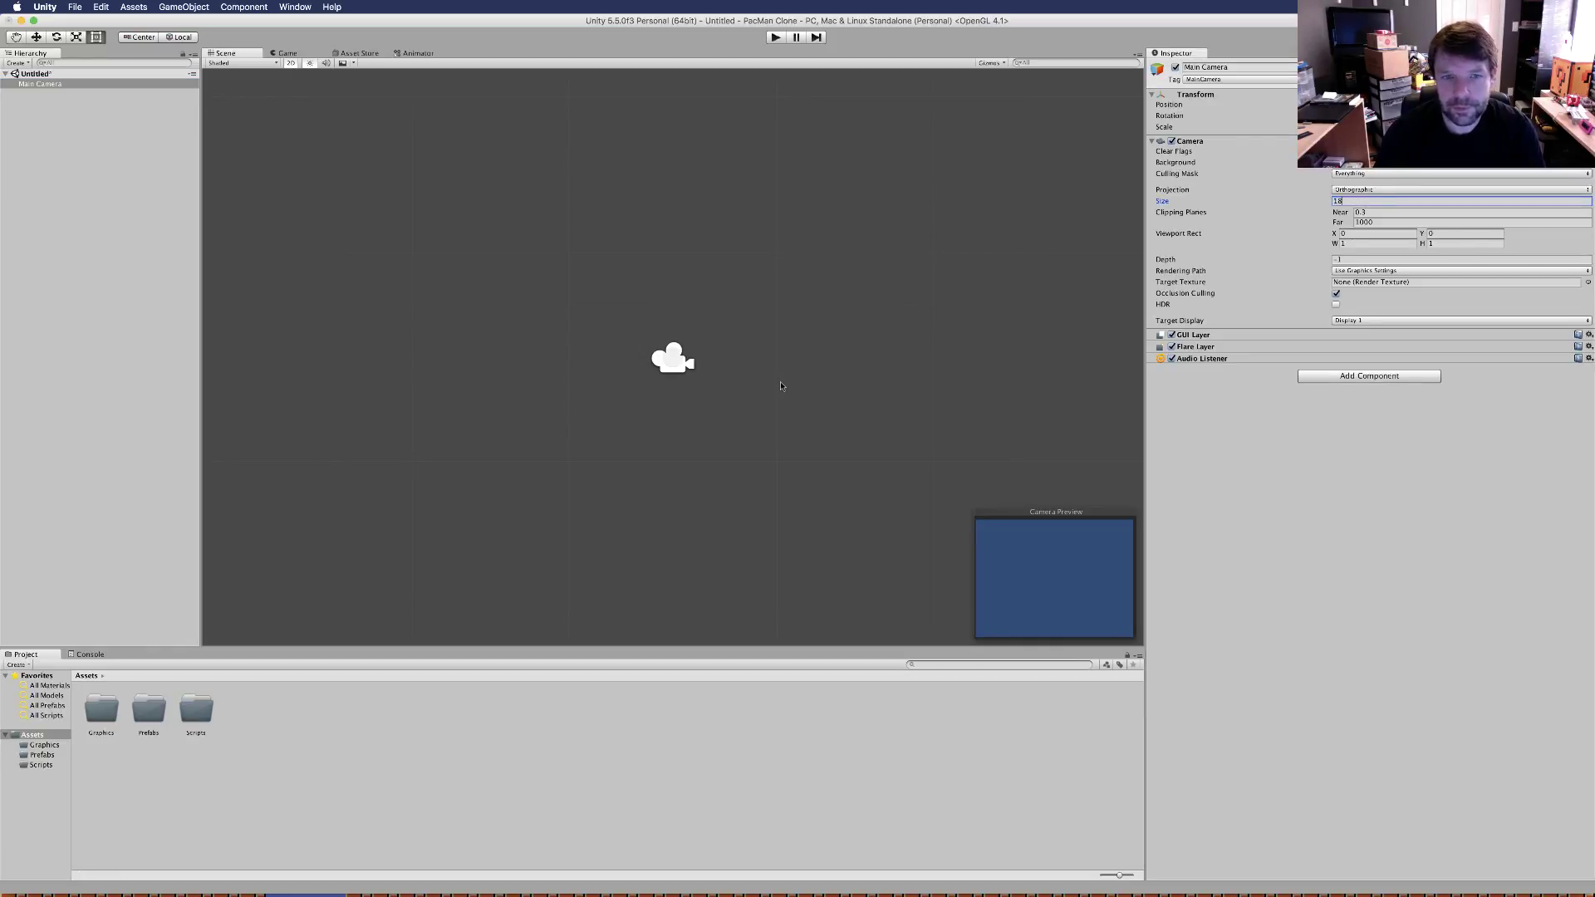
{"action": "scroll", "coordinate": [780, 386], "scroll_direction": "down", "scroll_amount": 15}
{"action": "scroll", "coordinate": [781, 386], "scroll_direction": "up", "scroll_amount": 8}
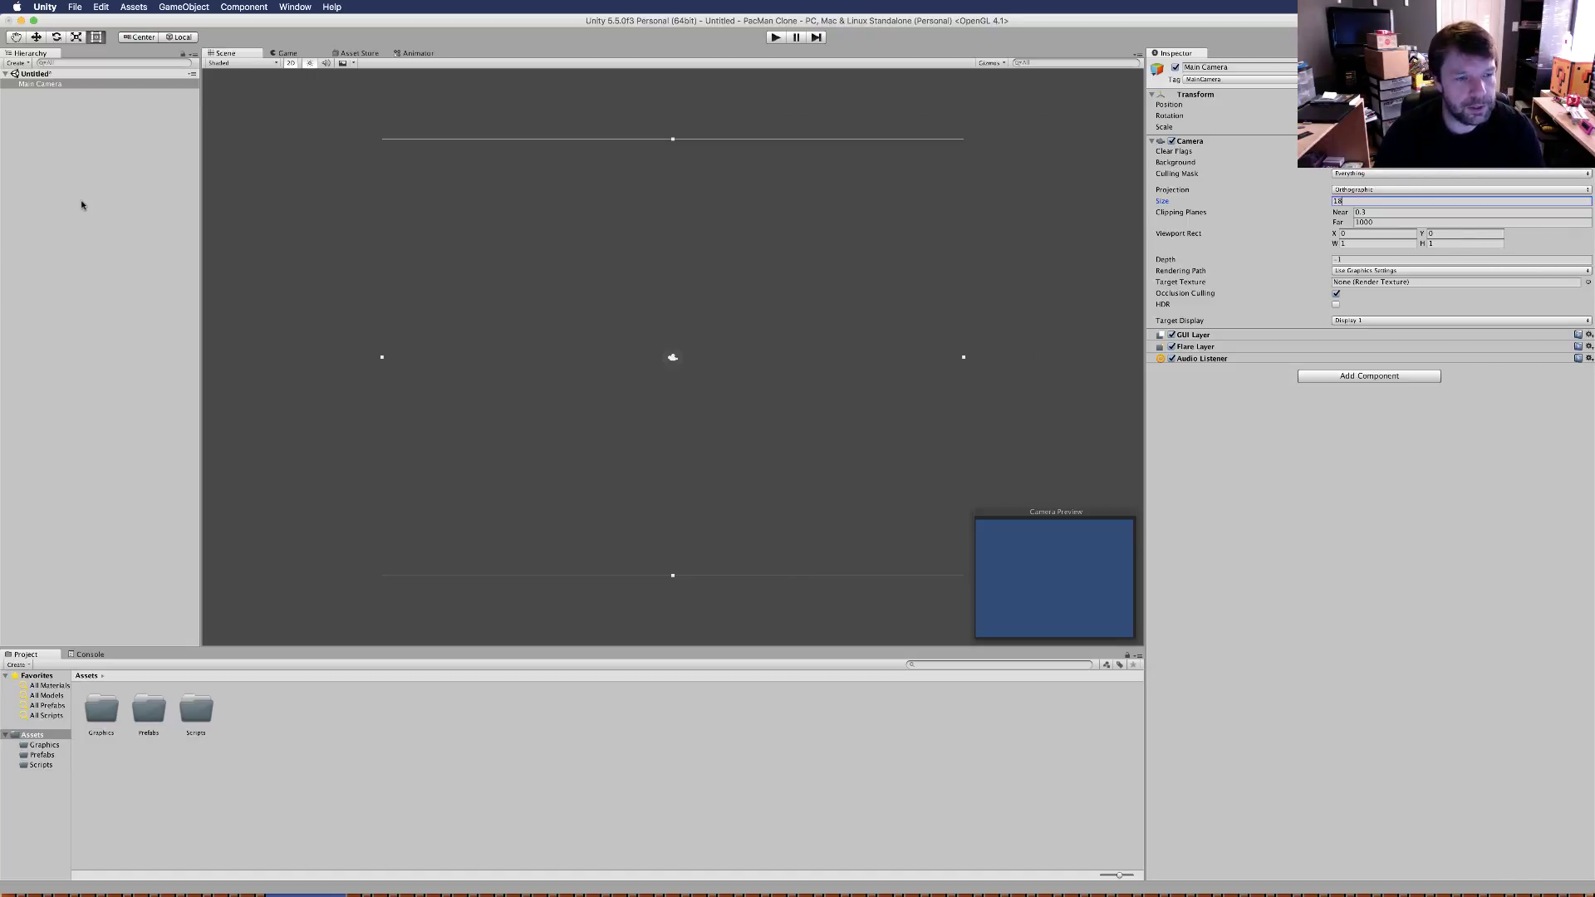
Create a folder named Scenes in the project's Assets folder
{"action": "right_click", "coordinate": [33, 735]}
{"action": "mouse_move", "coordinate": [113, 671]}
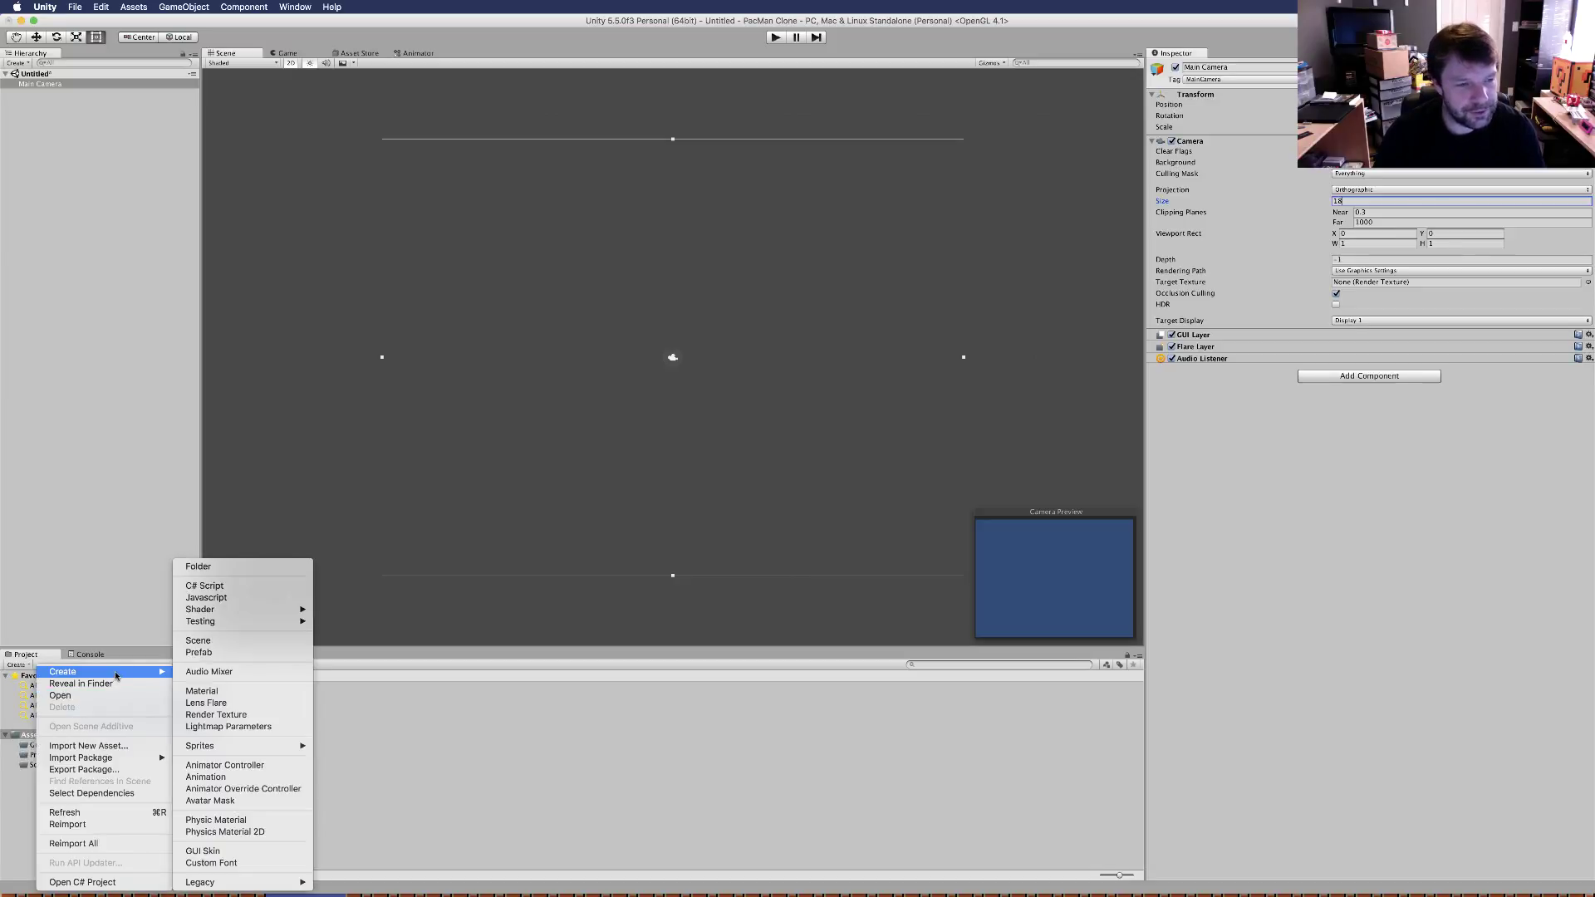
{"action": "left_click", "coordinate": [221, 567]}
{"action": "type", "text": "Scenes"}
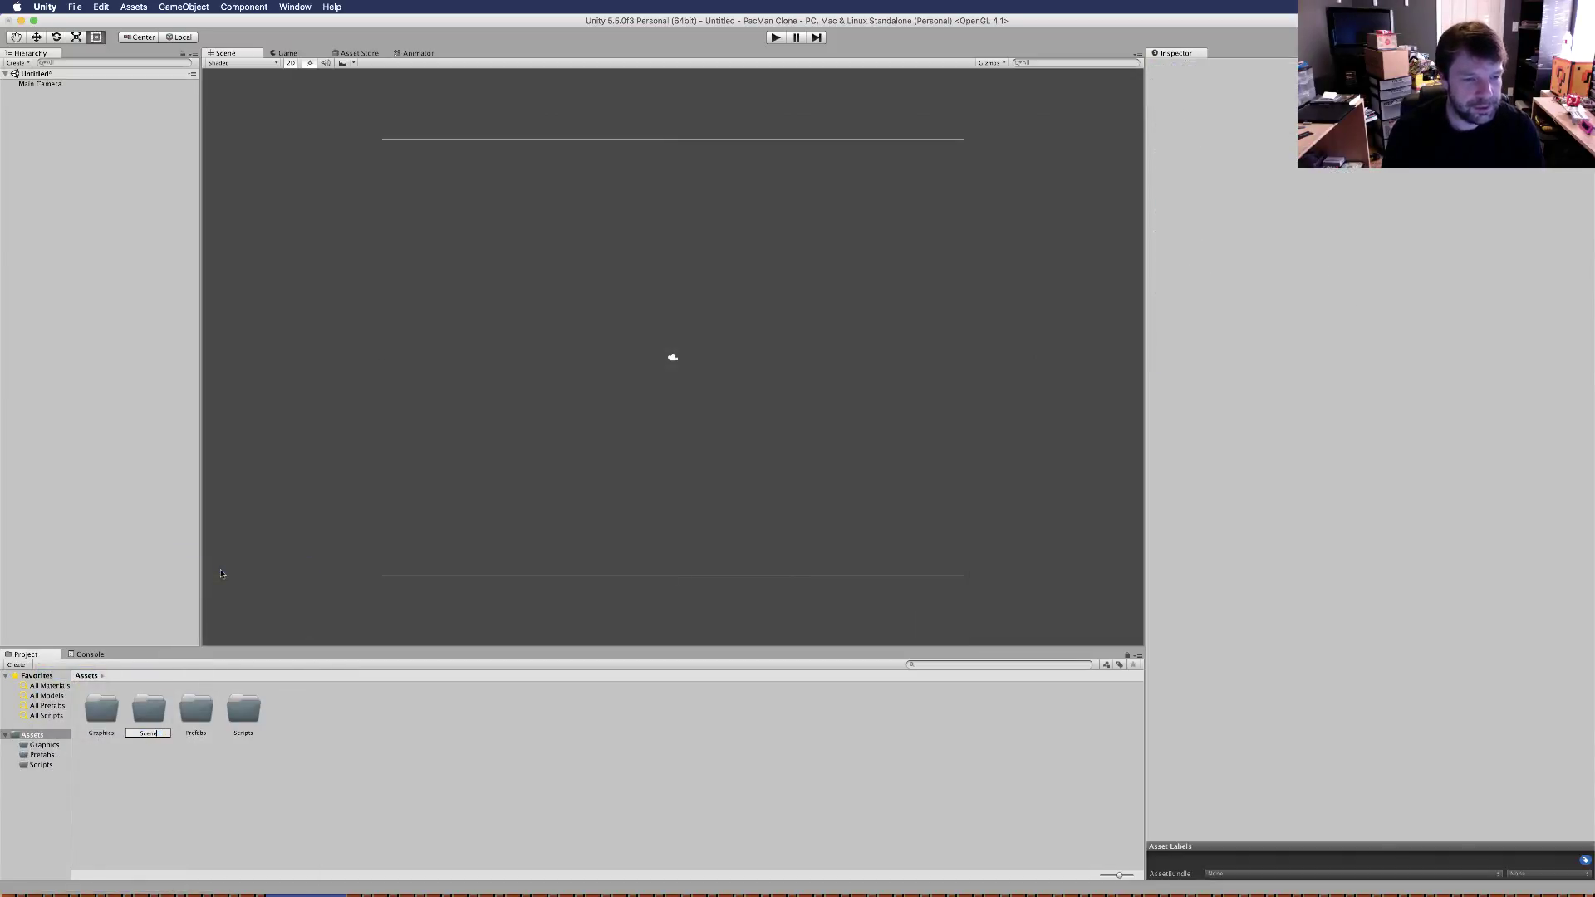
{"action": "key", "text": "Return"}
Save the current scene as Level1 in the Scenes folder inside Assets
{"action": "left_click", "coordinate": [42, 764]}
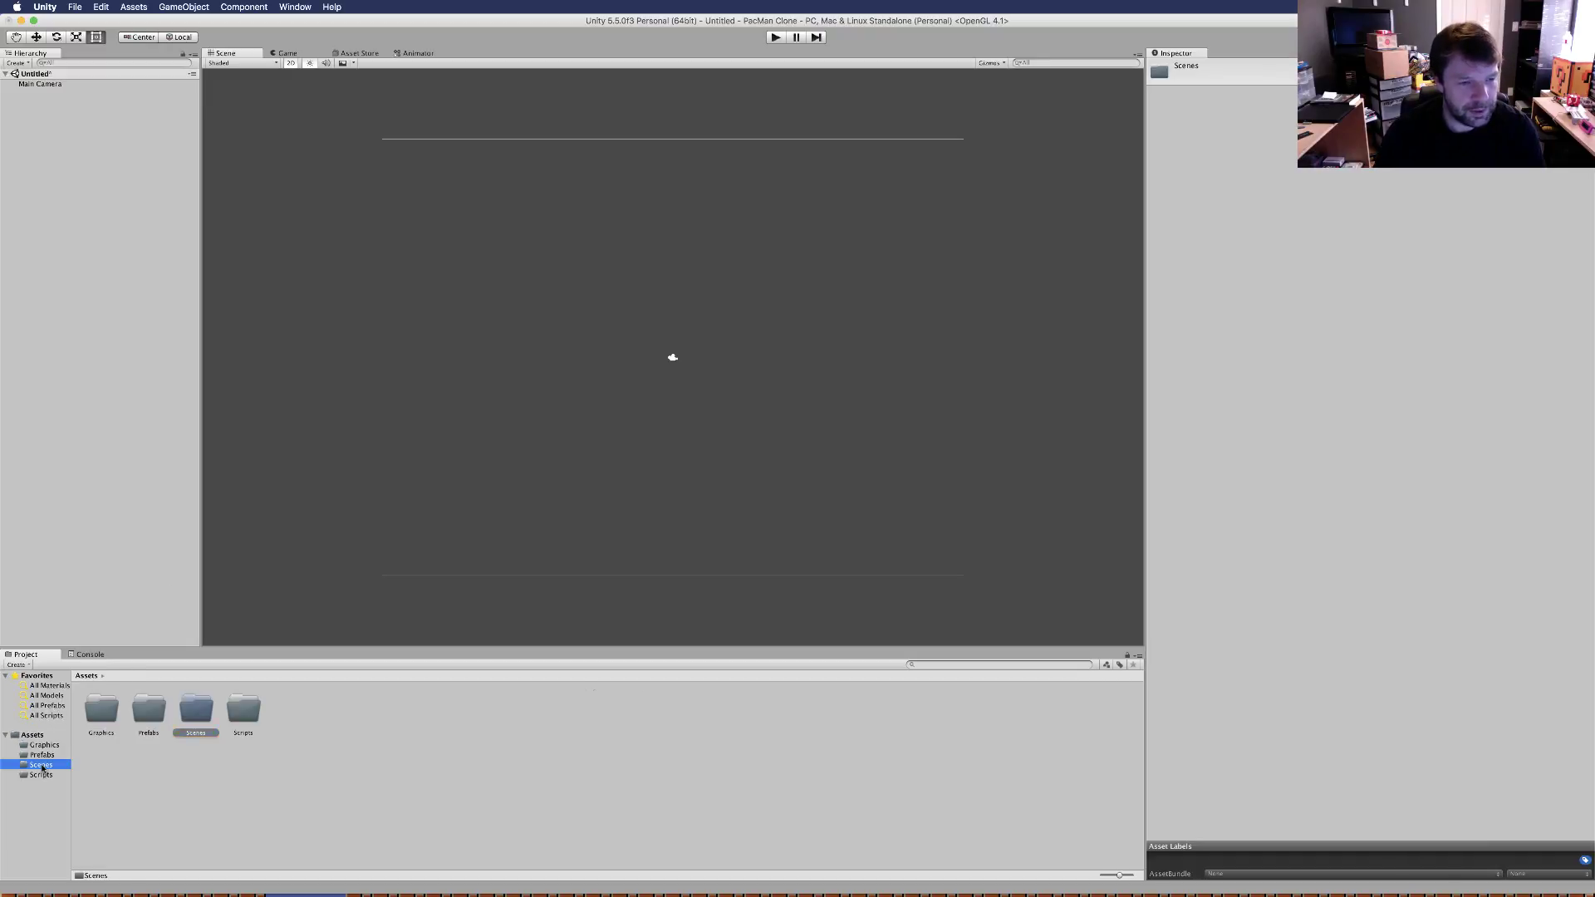
{"action": "left_click", "coordinate": [74, 7]}
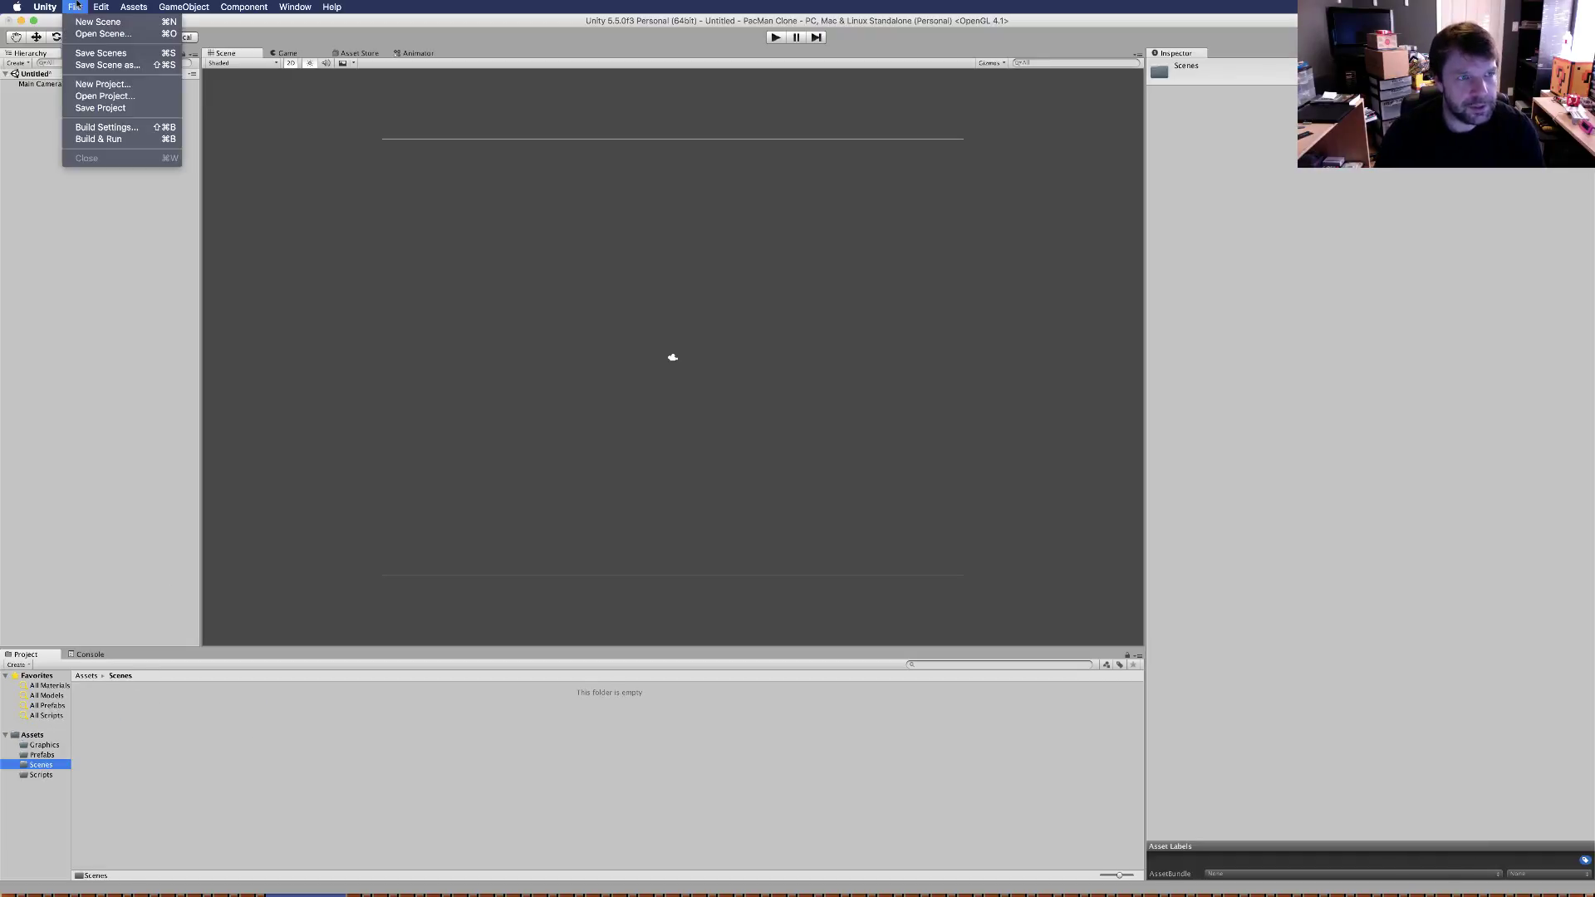
{"action": "left_click", "coordinate": [100, 53]}
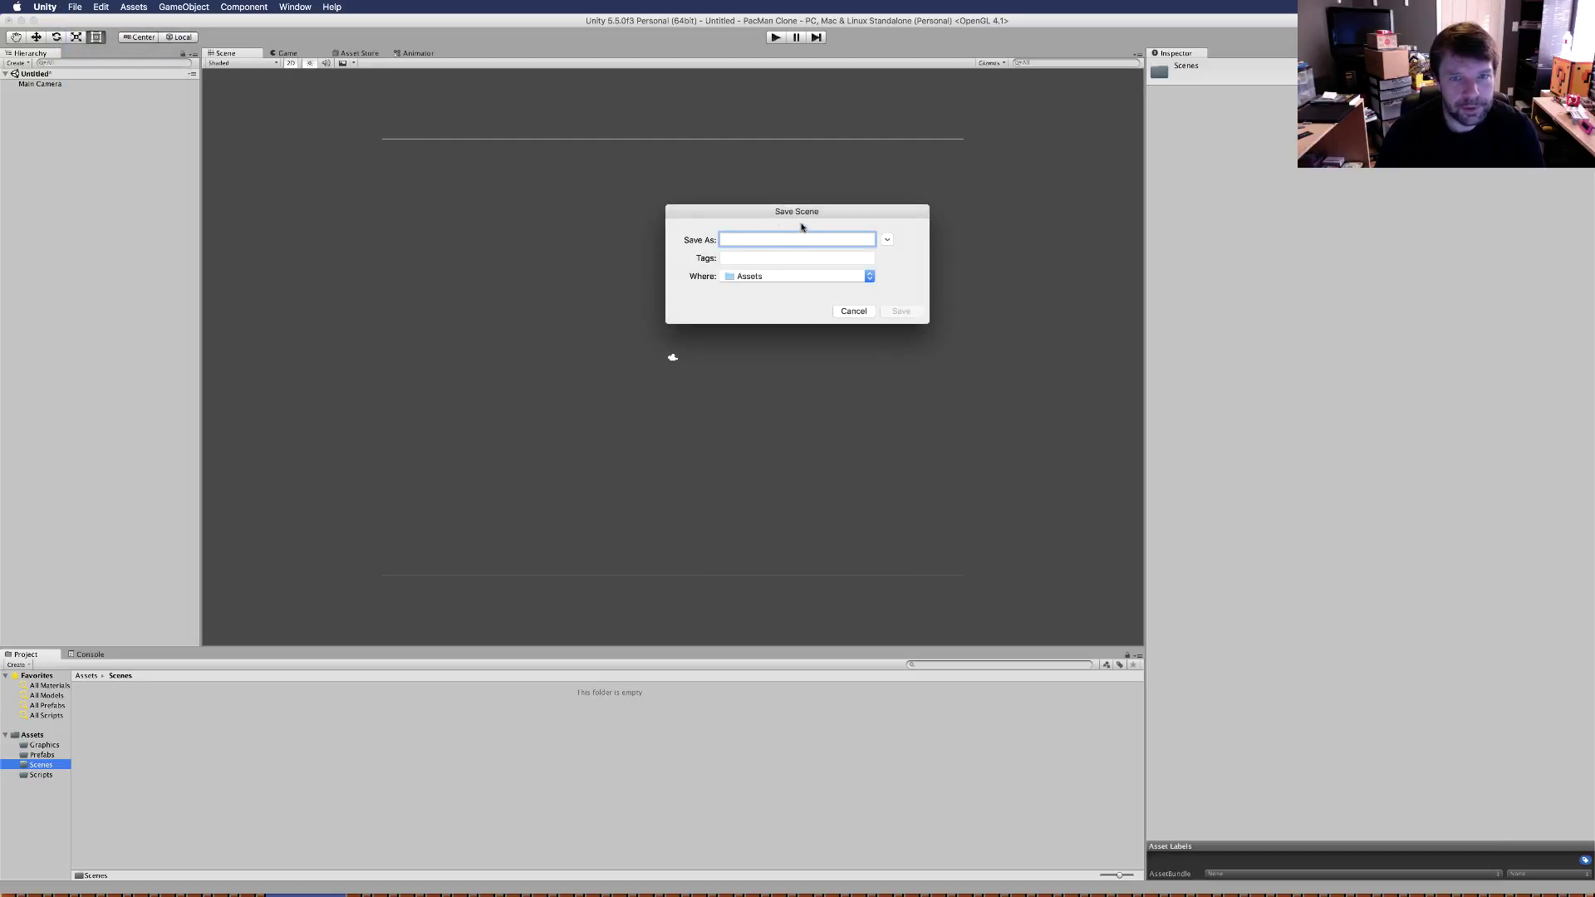
{"action": "type", "text": "Level1"}
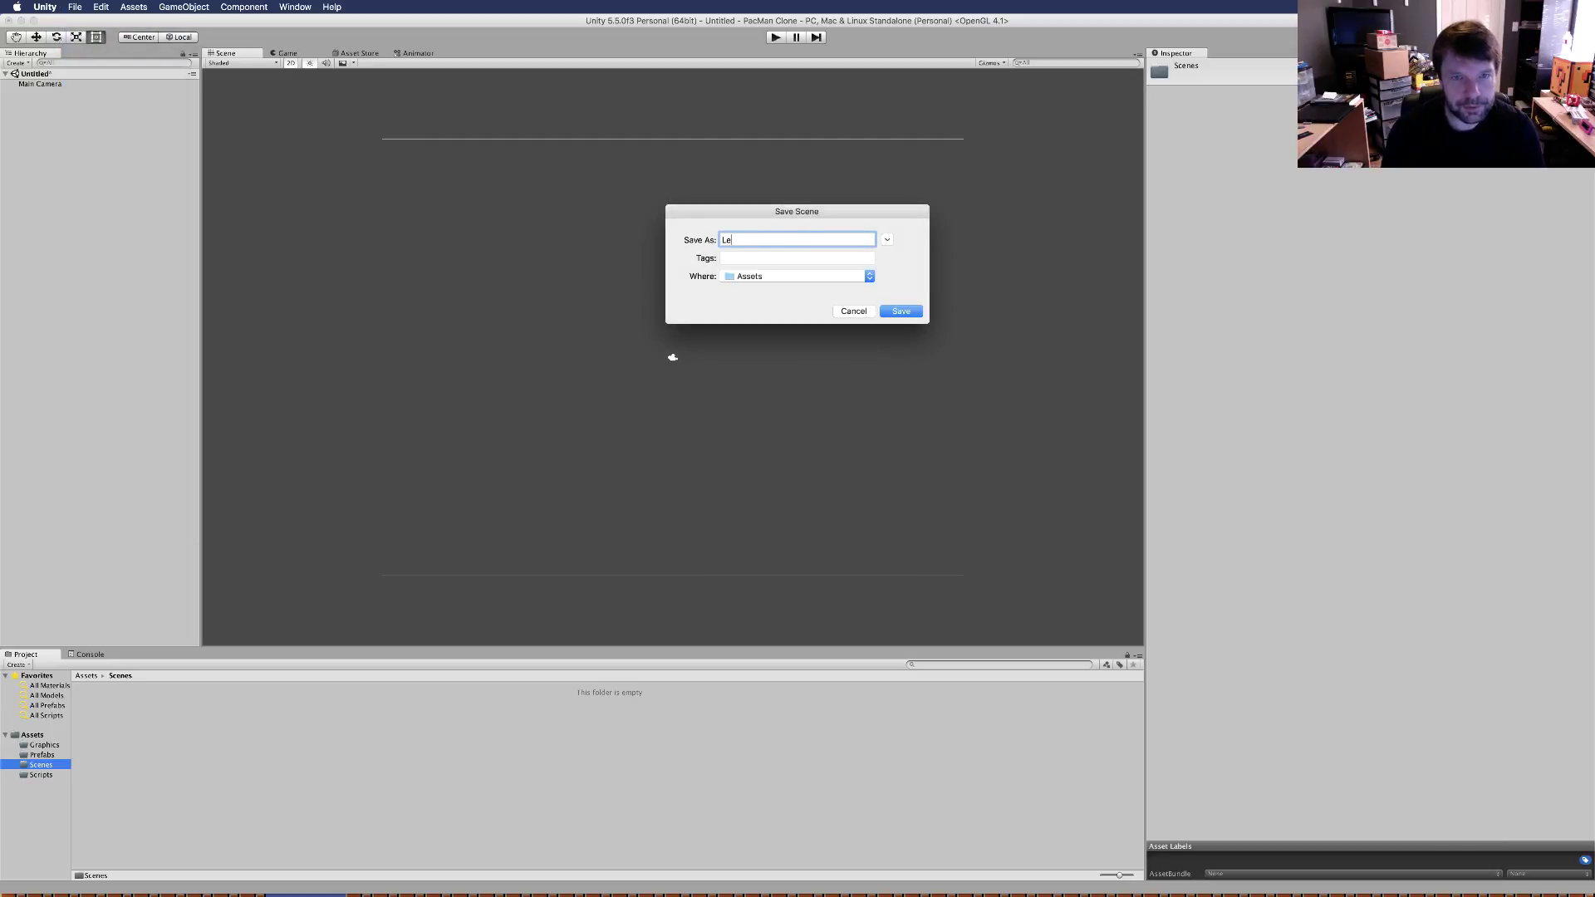
{"action": "left_click", "coordinate": [833, 282]}
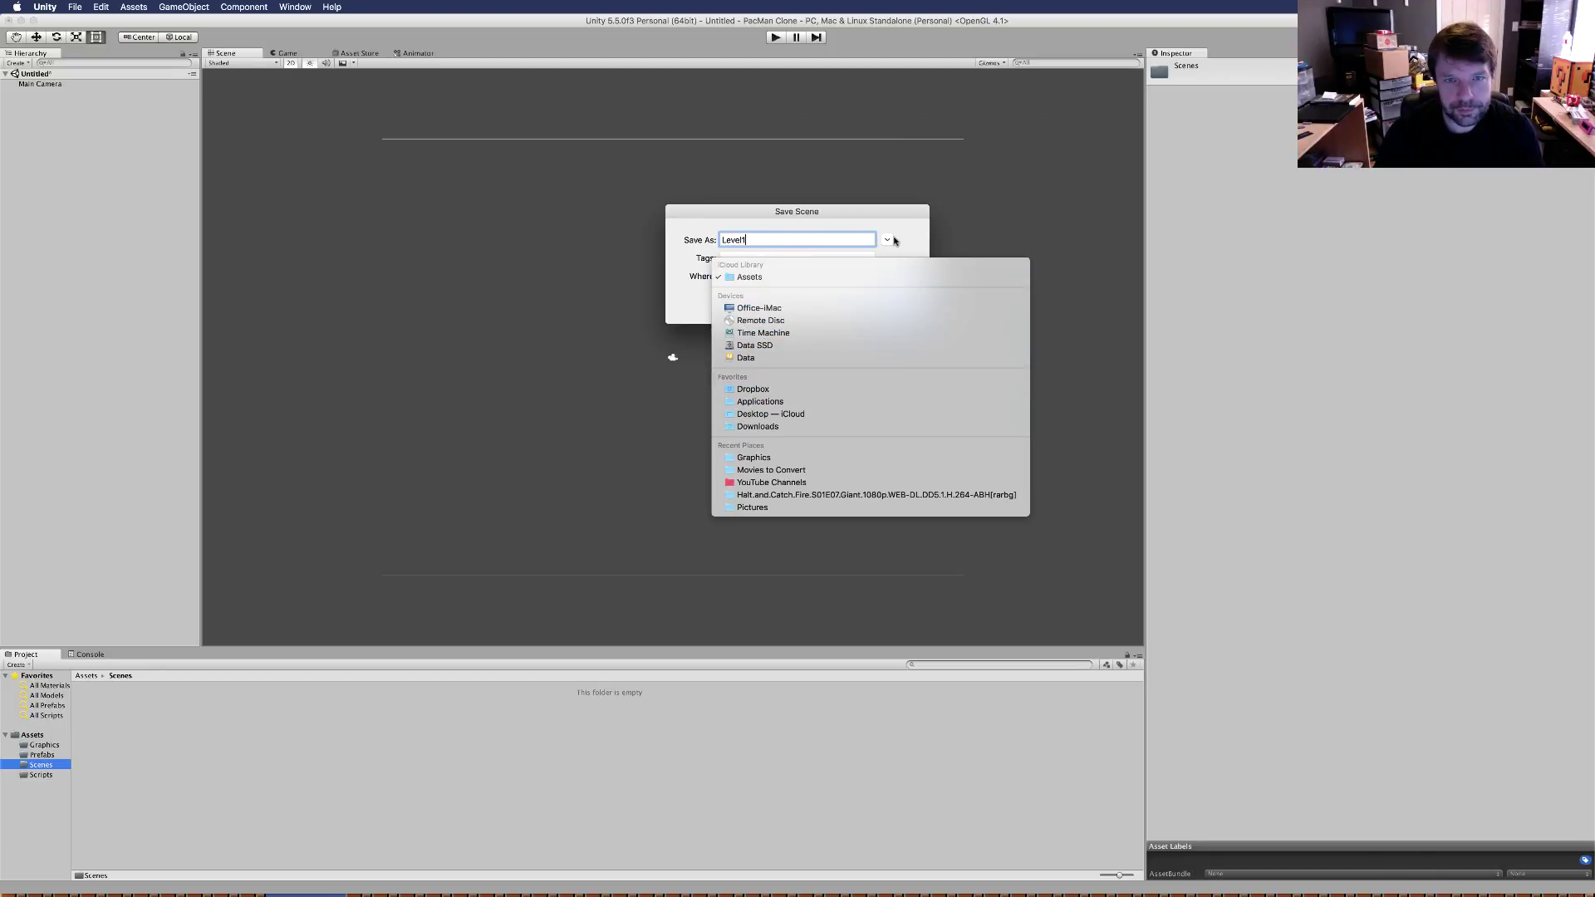
{"action": "left_click", "coordinate": [889, 241]}
{"action": "left_click", "coordinate": [887, 240]}
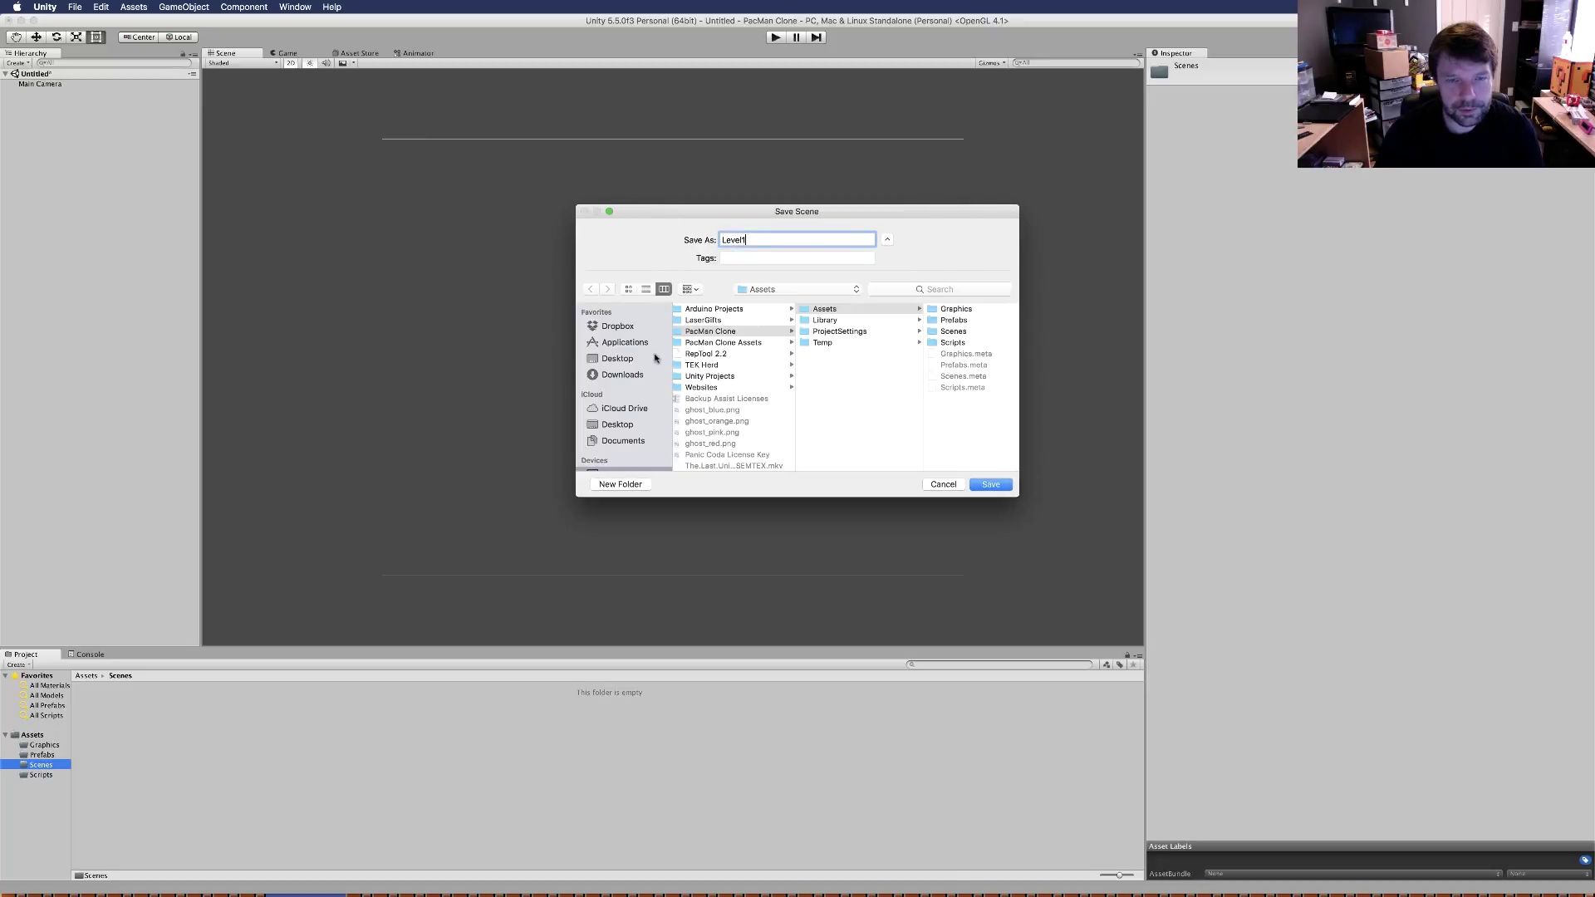
{"action": "left_click", "coordinate": [952, 334]}
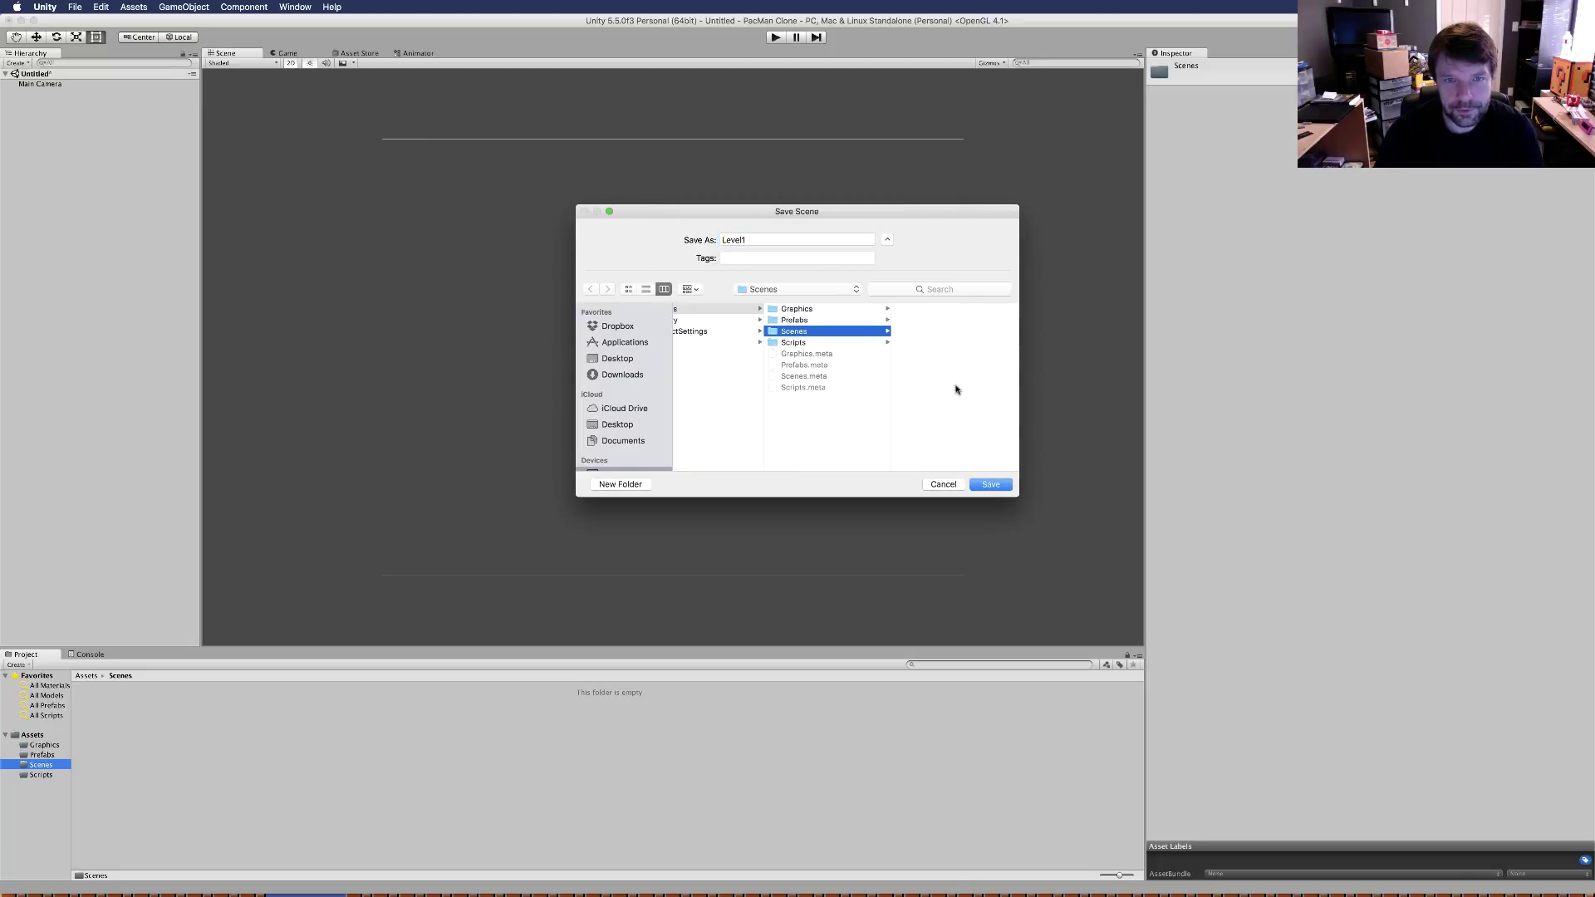
{"action": "left_click", "coordinate": [992, 484]}
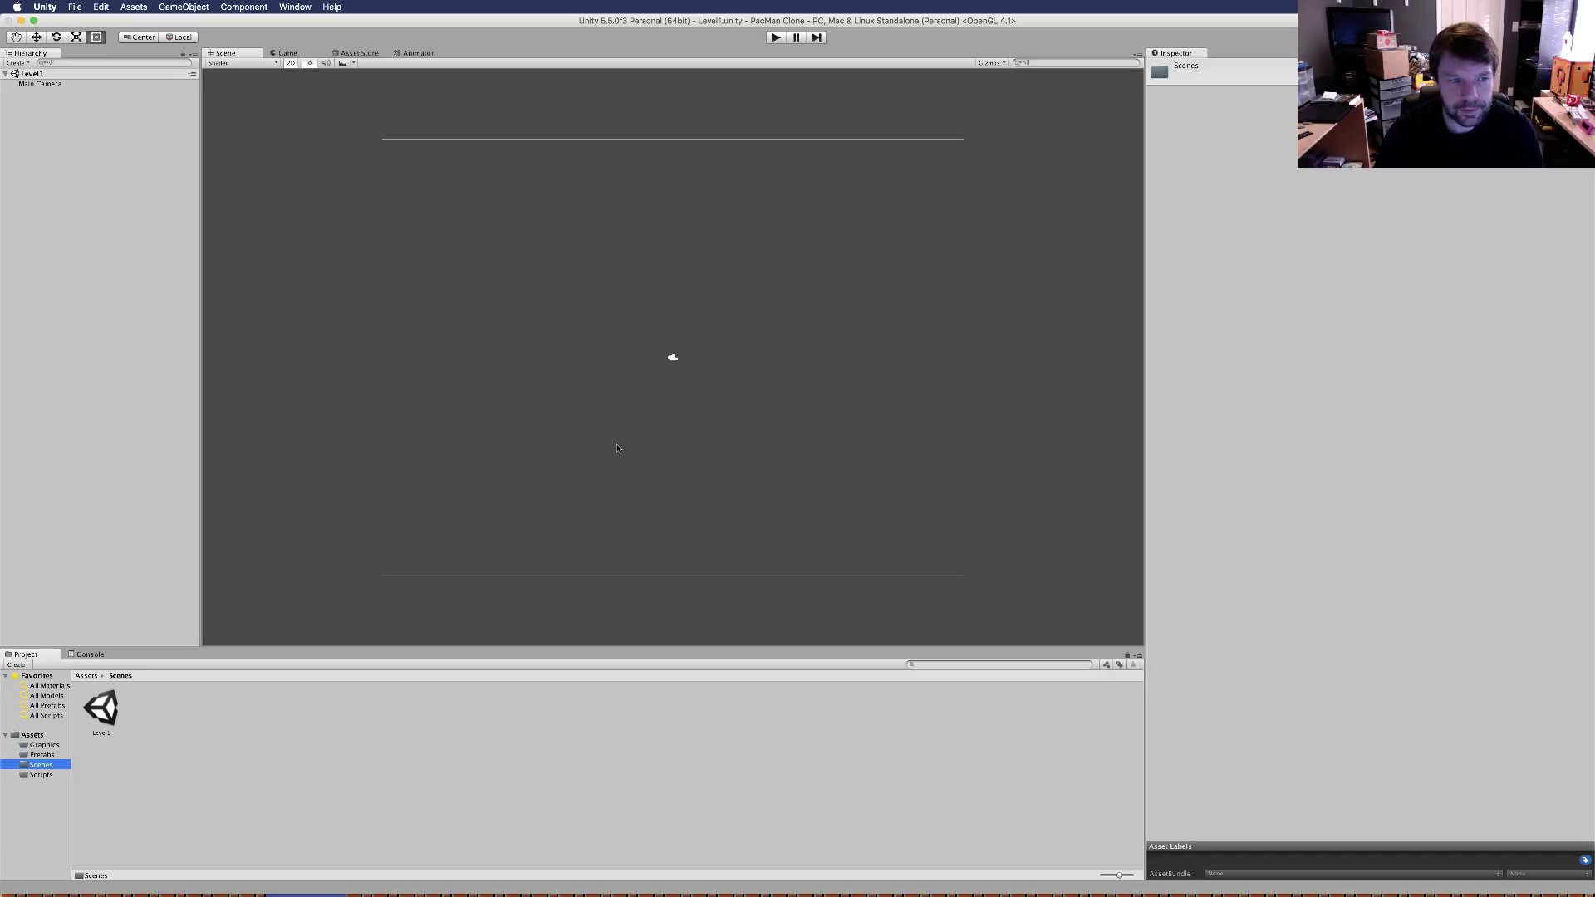
{"action": "left_click", "coordinate": [110, 704]}
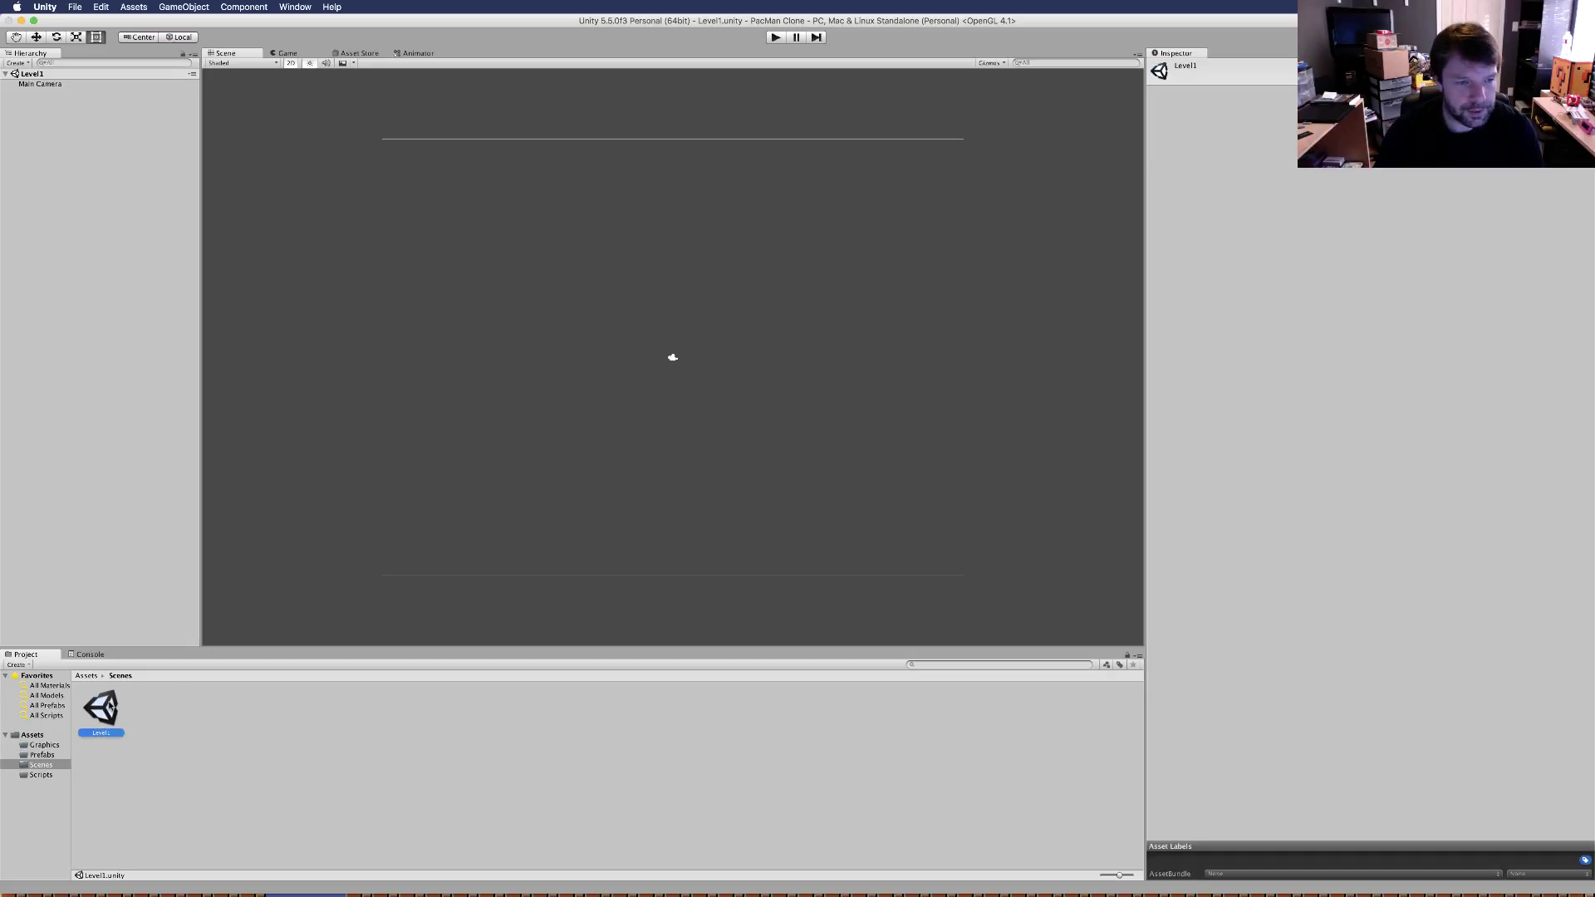
{"action": "left_click", "coordinate": [55, 6]}
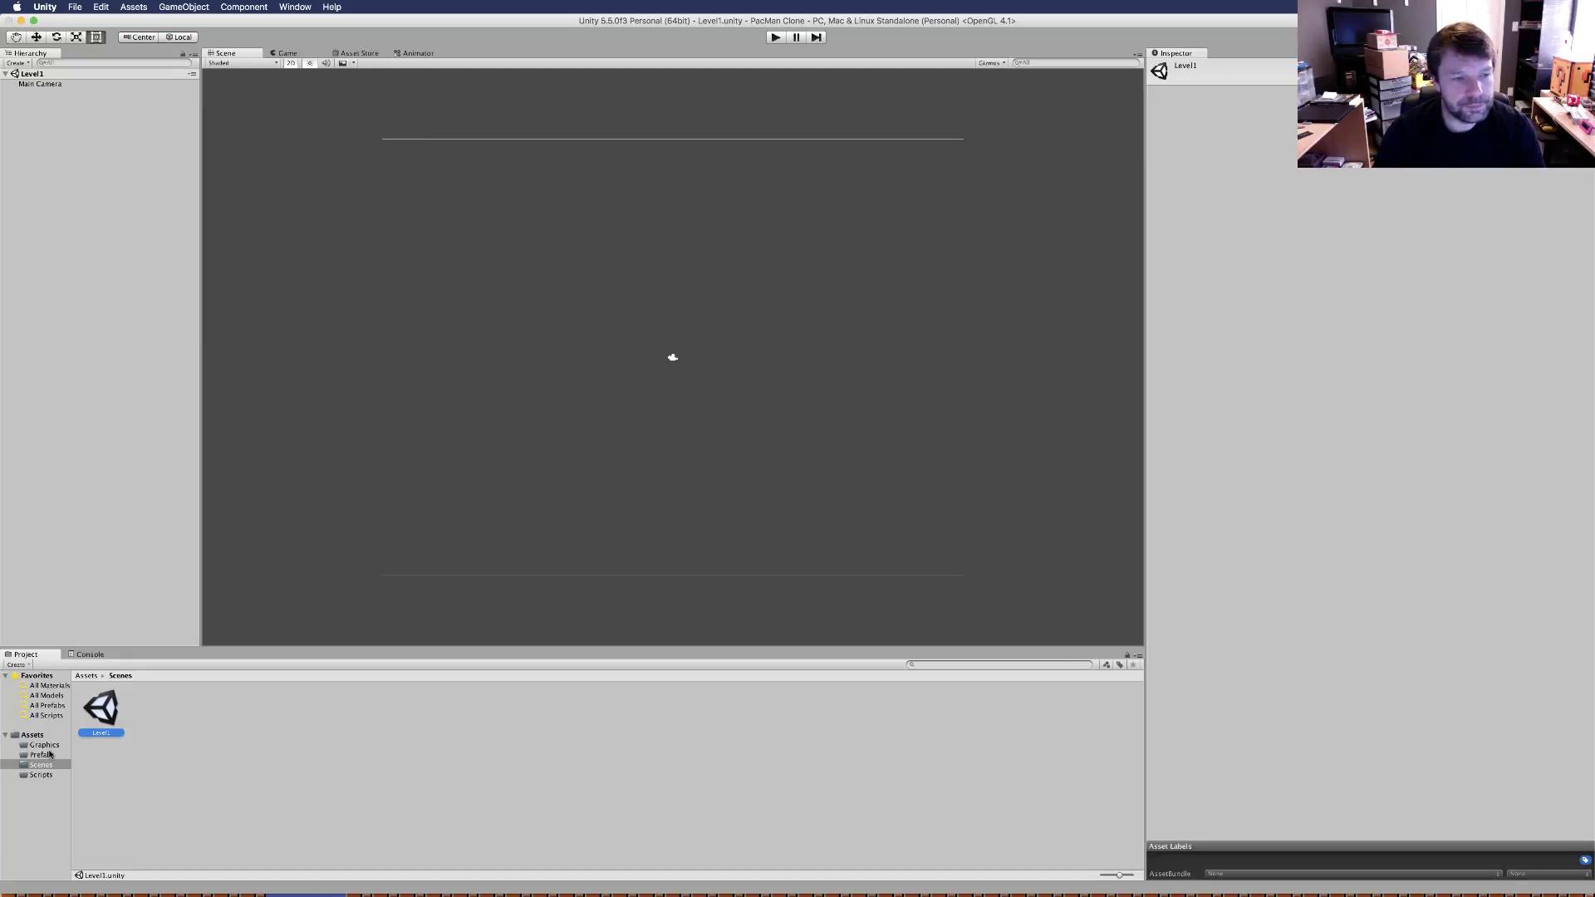
Import the tileset.png image from the file manager into the project's Graphics folder
{"action": "left_click", "coordinate": [43, 745]}
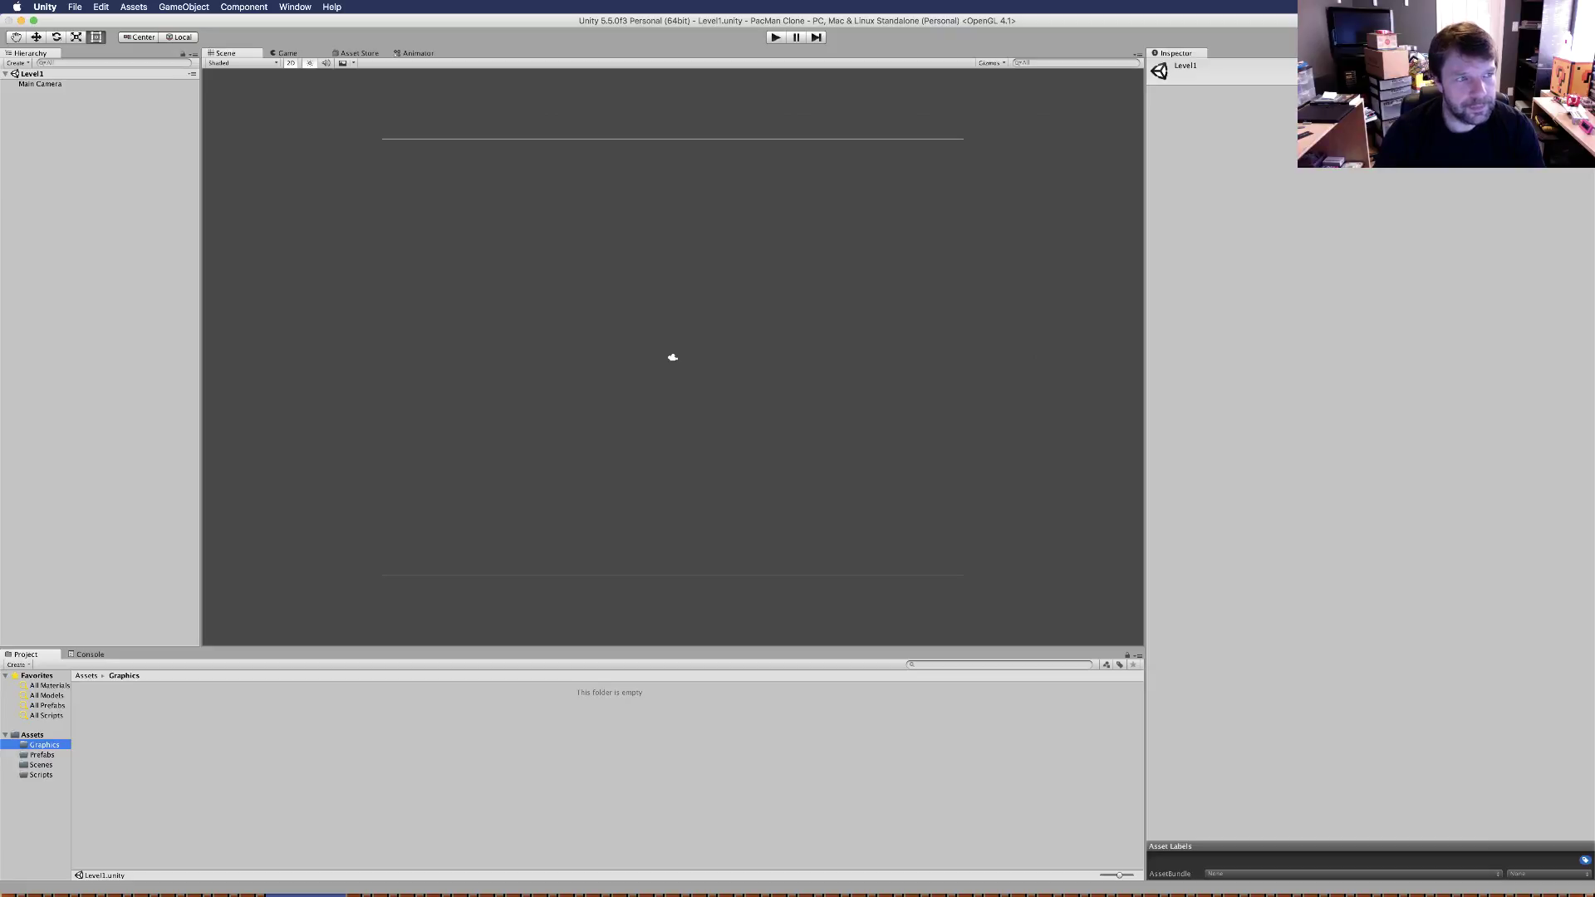
{"action": "key", "text": "super+Tab"}
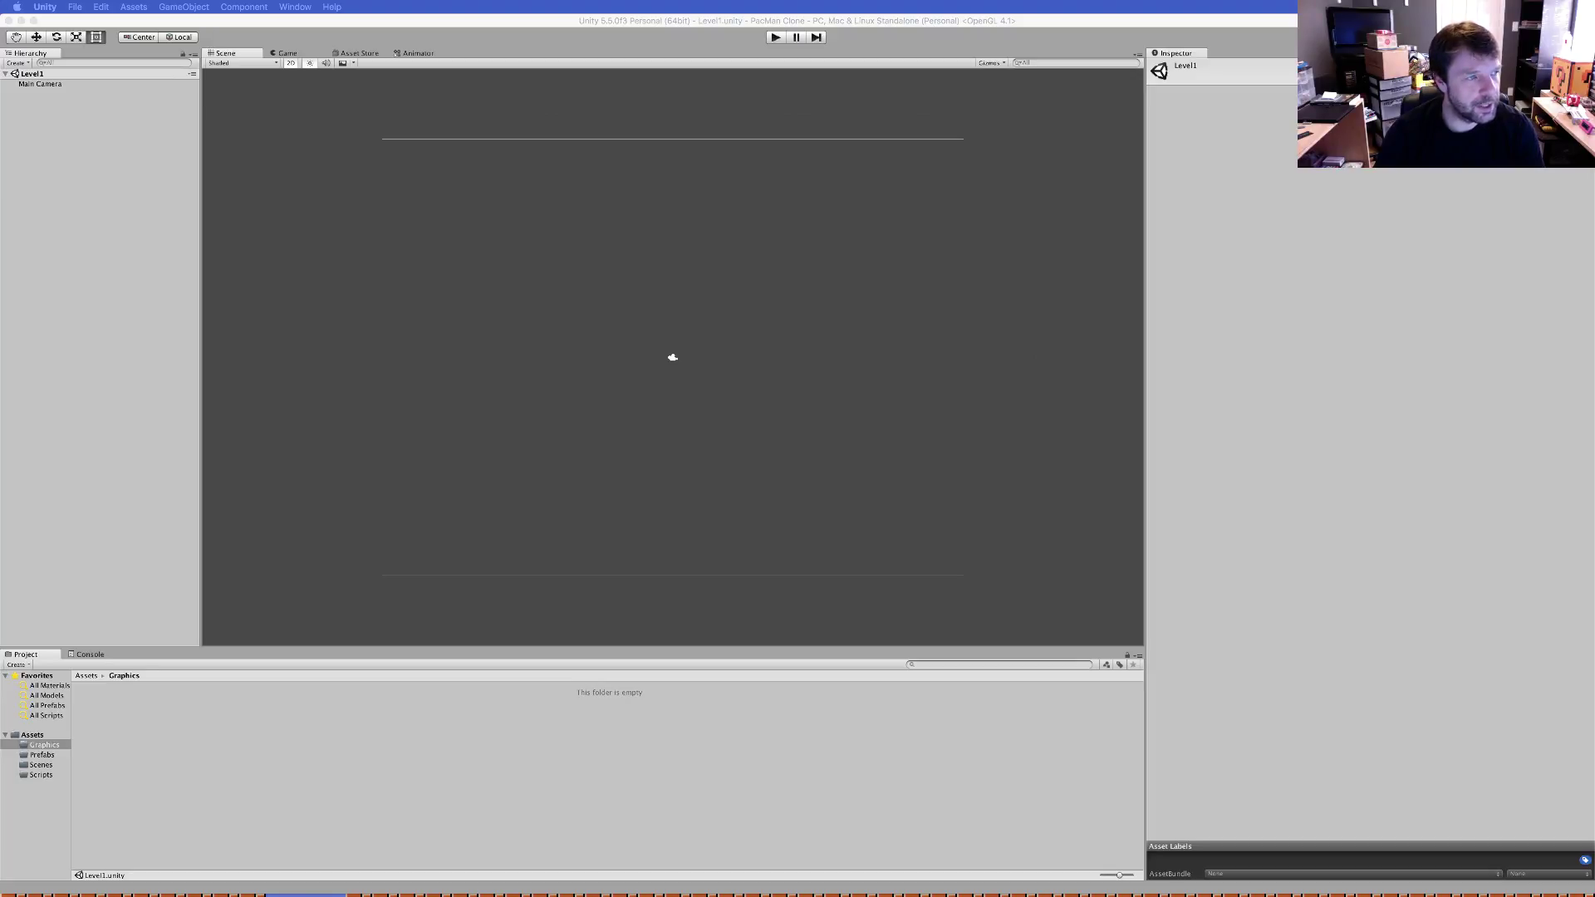
{"action": "left_click_drag", "start_coordinate": [184, 716], "coordinate": [206, 721]}
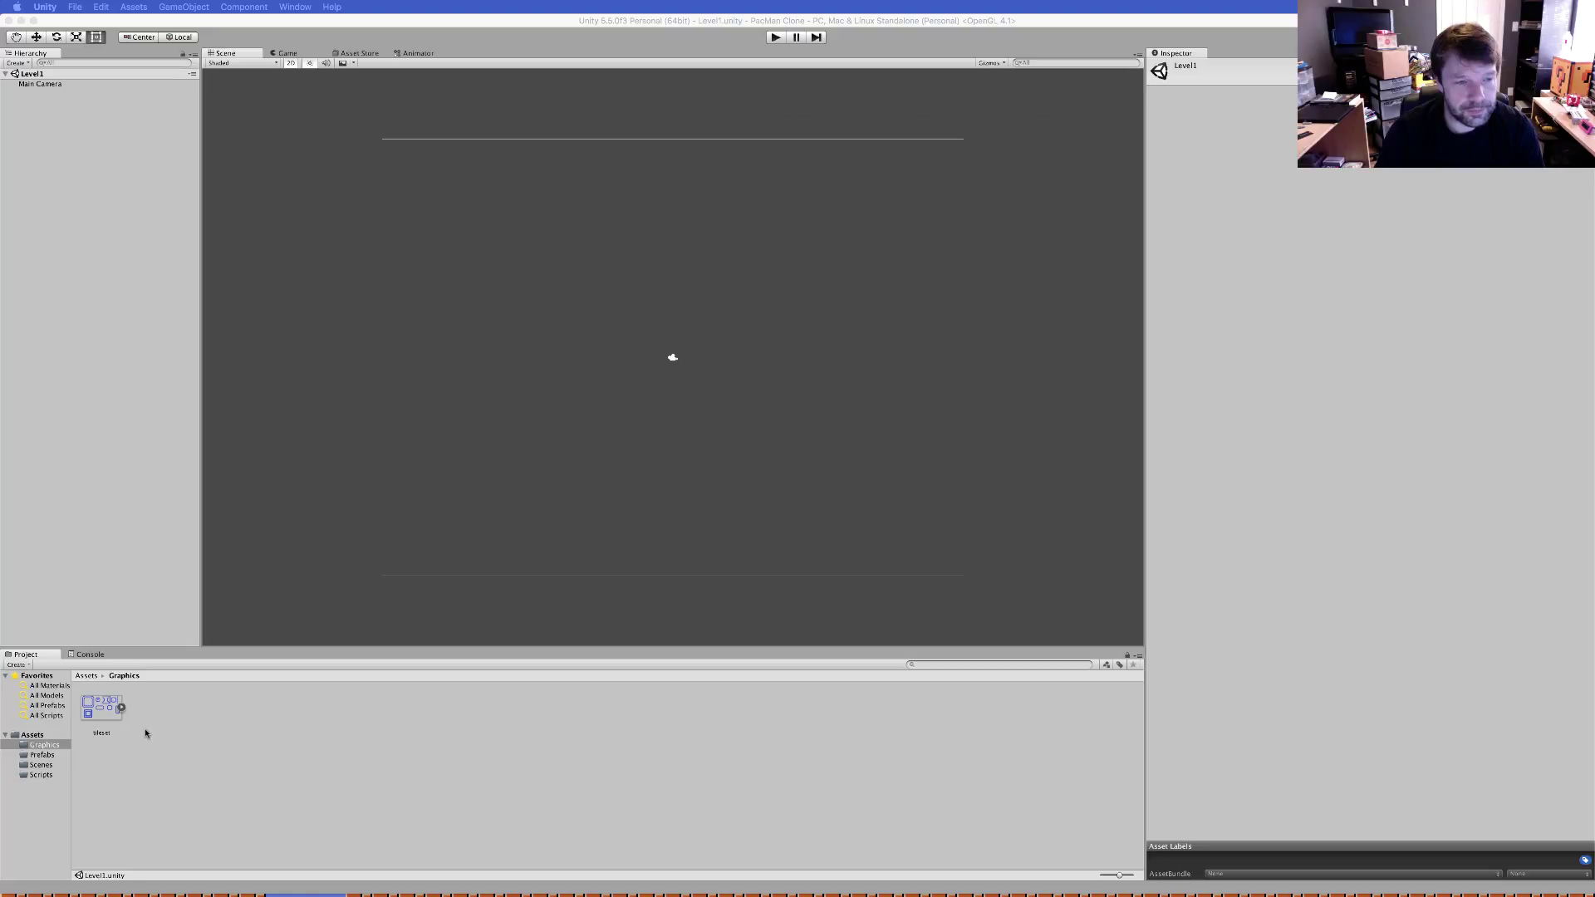
In the tileset's import settings, set Sprite Mode to Multiple and Pixels Per Unit to 16
{"action": "left_click", "coordinate": [94, 709]}
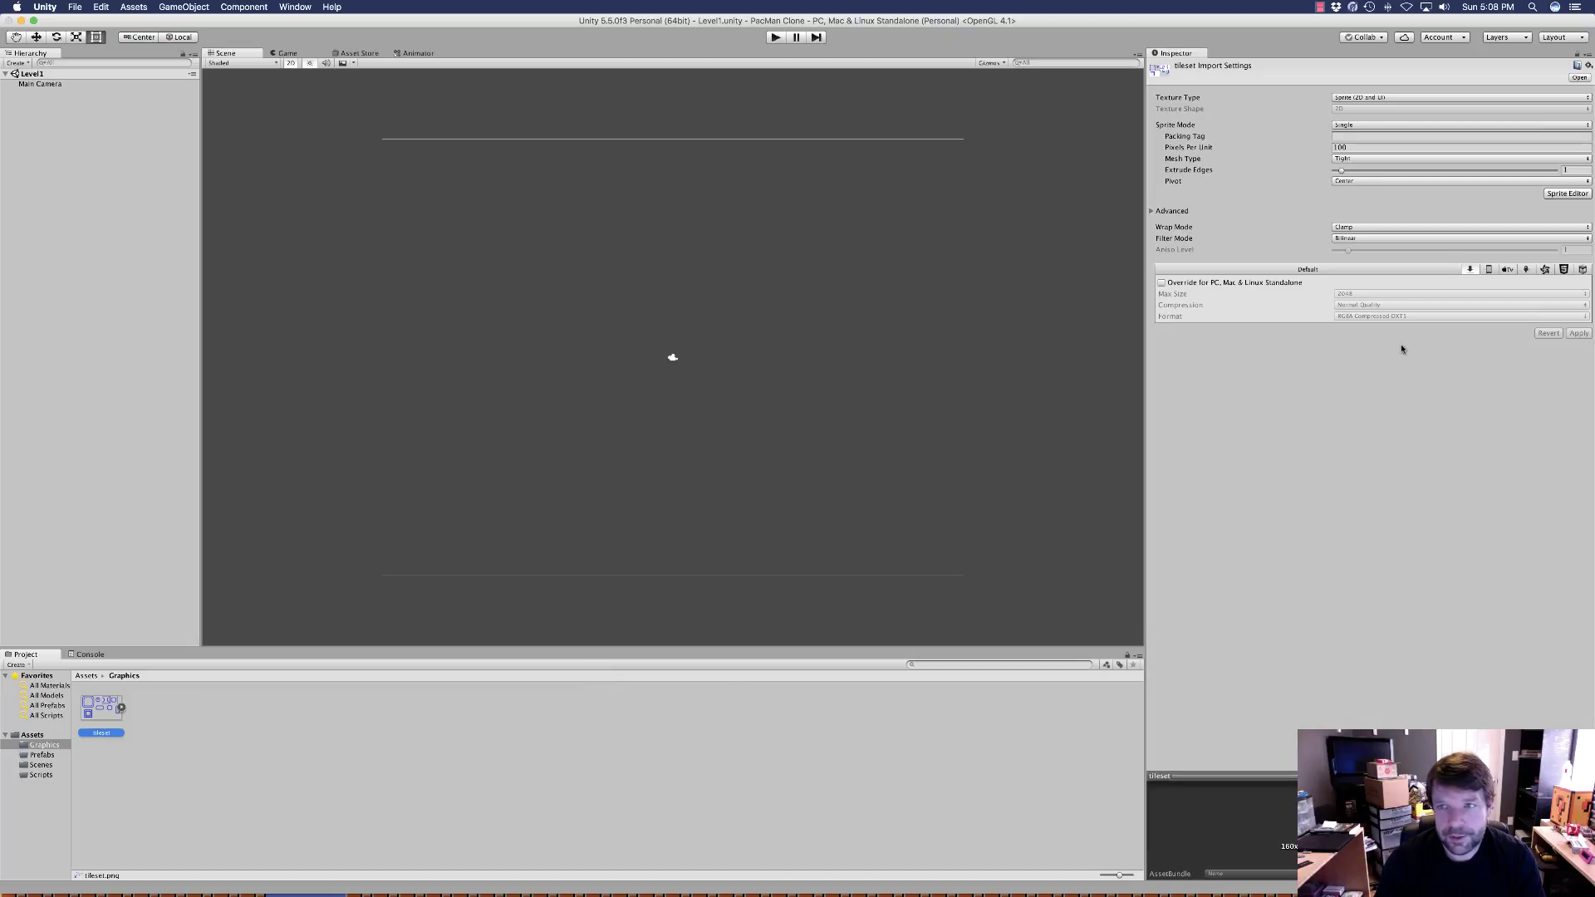
{"action": "left_click", "coordinate": [1392, 124]}
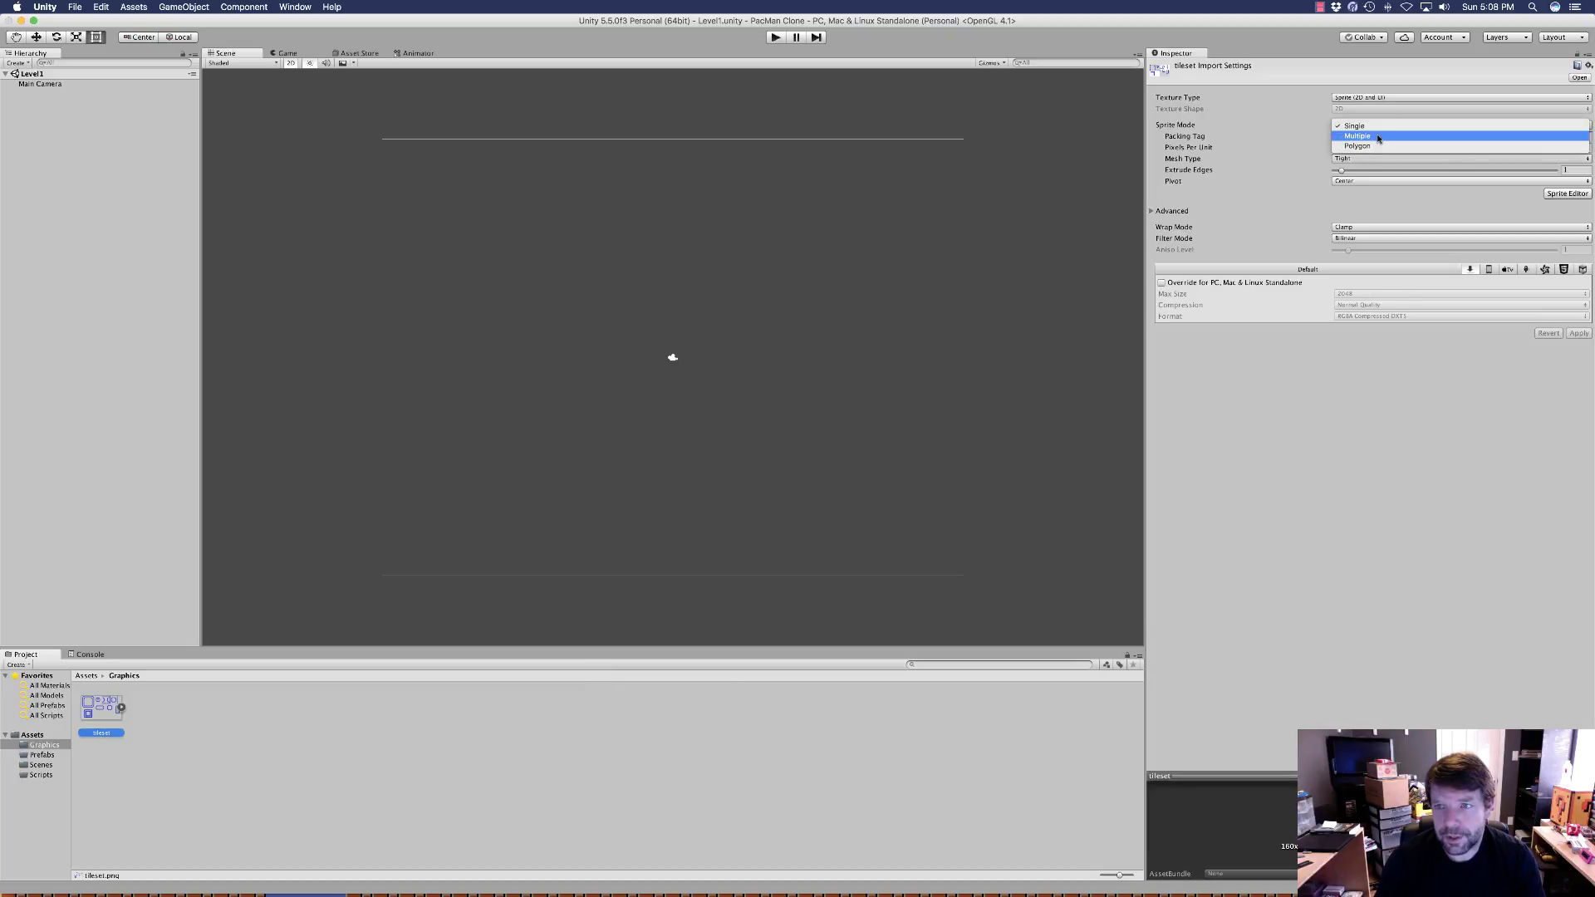
{"action": "left_click", "coordinate": [1379, 136]}
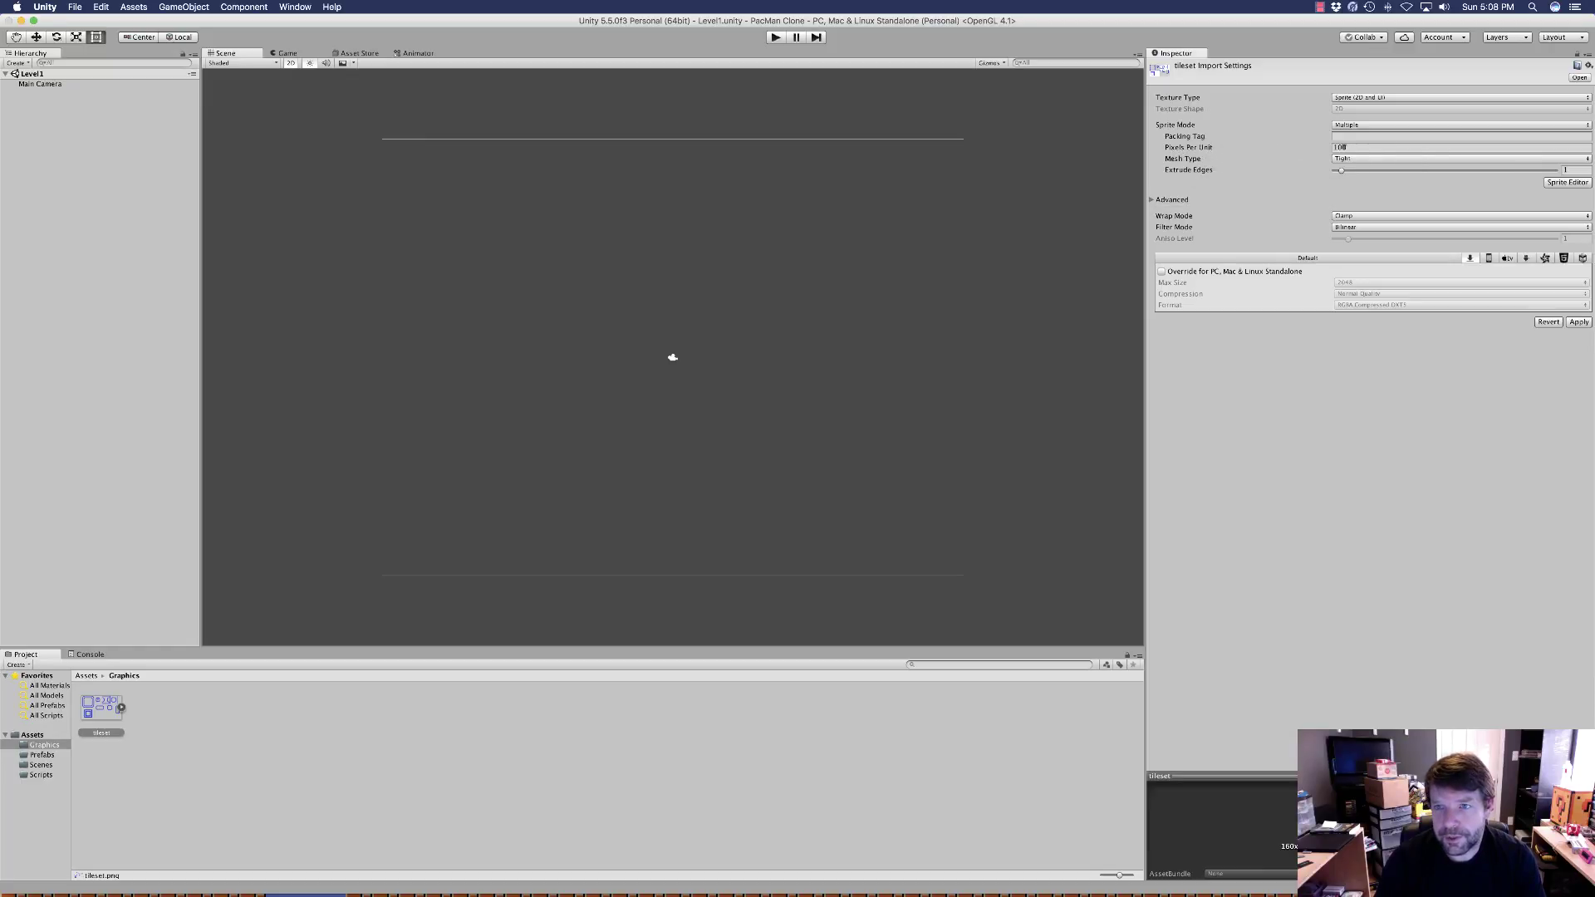
{"action": "left_click", "coordinate": [1350, 149]}
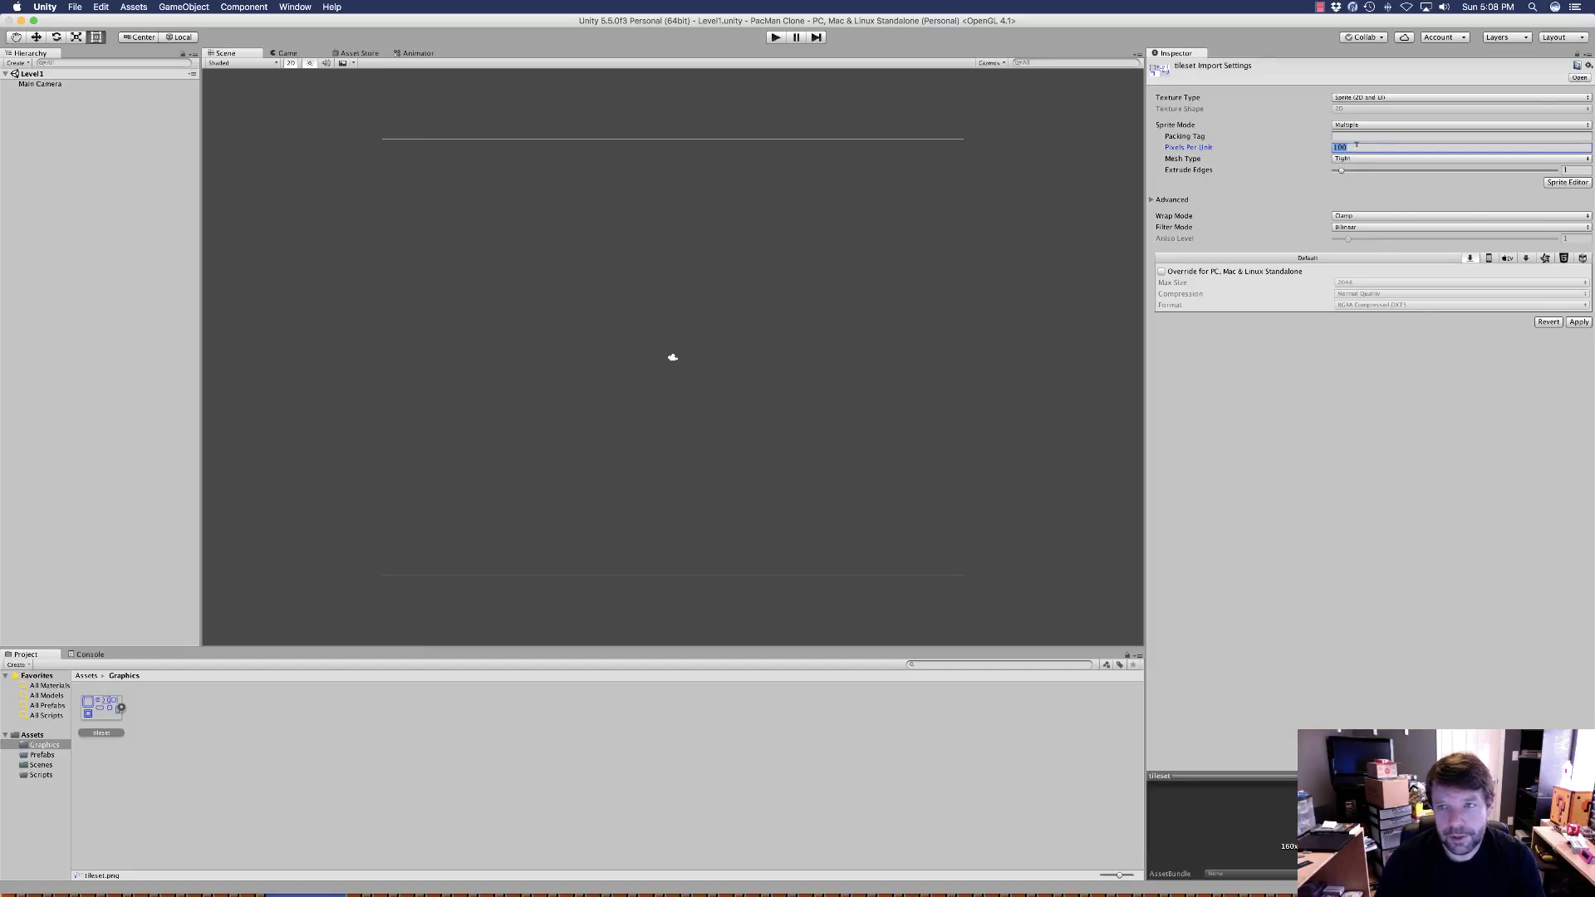
{"action": "type", "text": "16"}
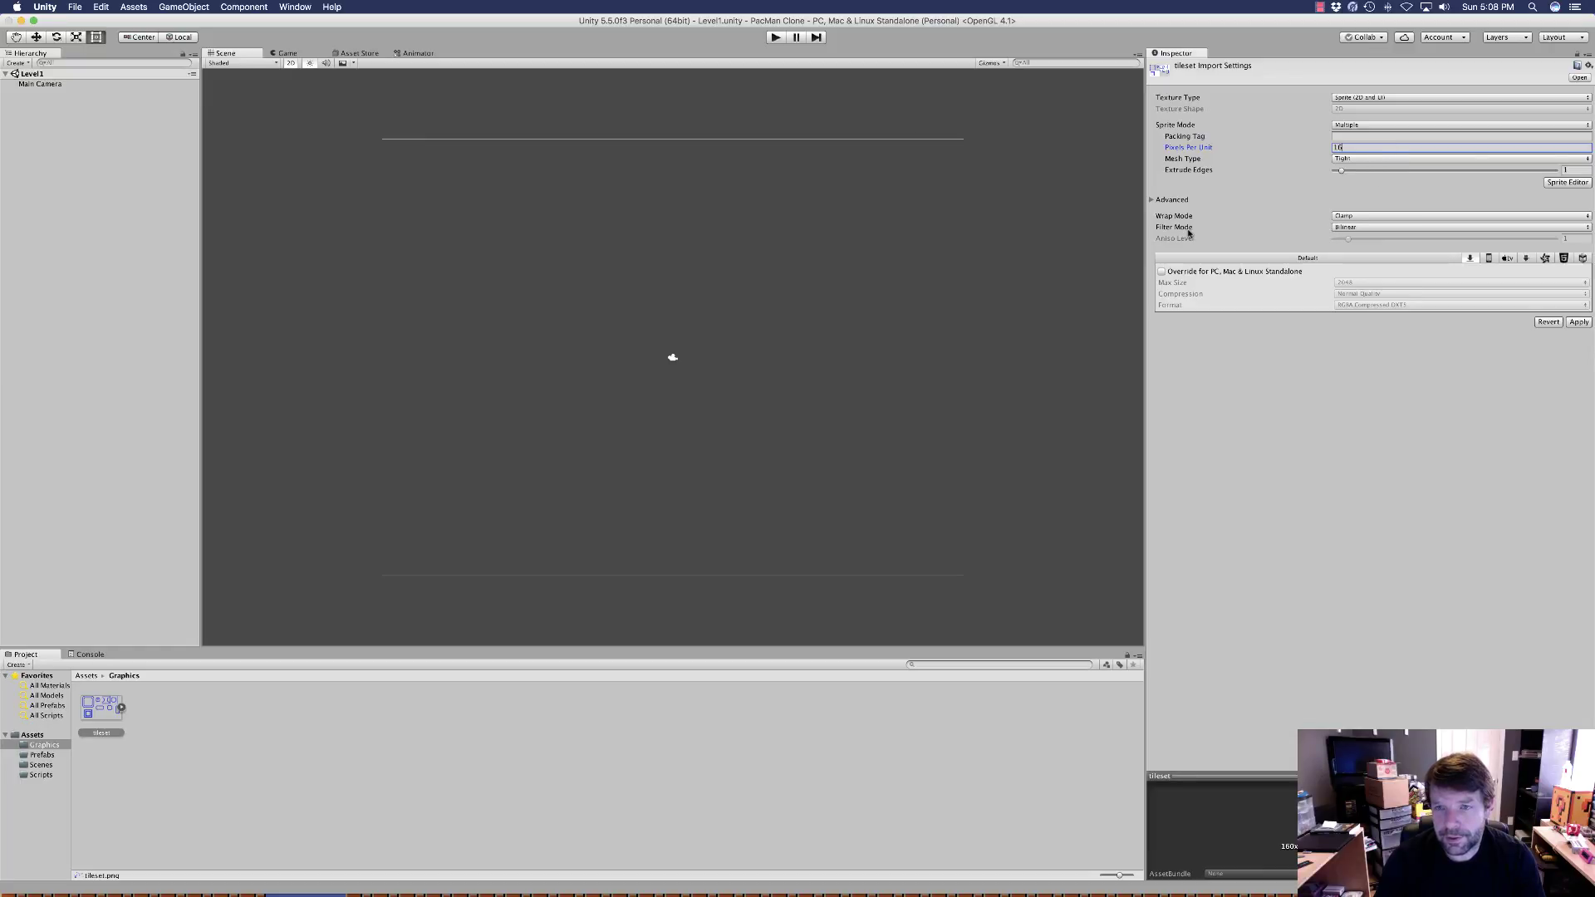
Set the tileset's Filter Mode to Point (no filter) and apply the import settings
{"action": "left_click", "coordinate": [1398, 227]}
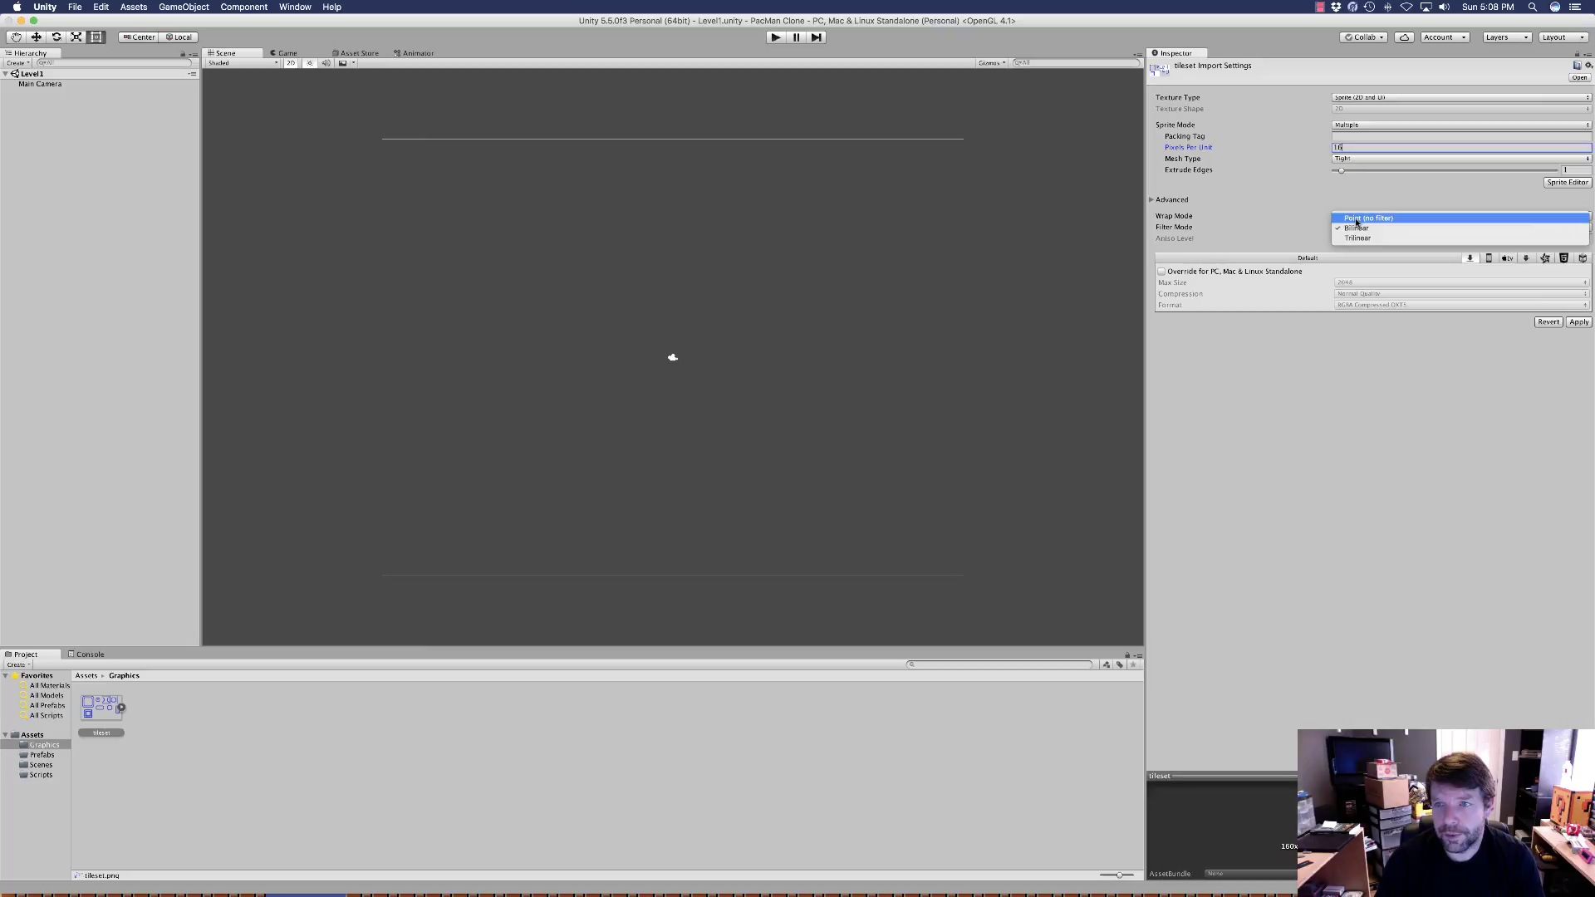
{"action": "left_click", "coordinate": [1356, 218]}
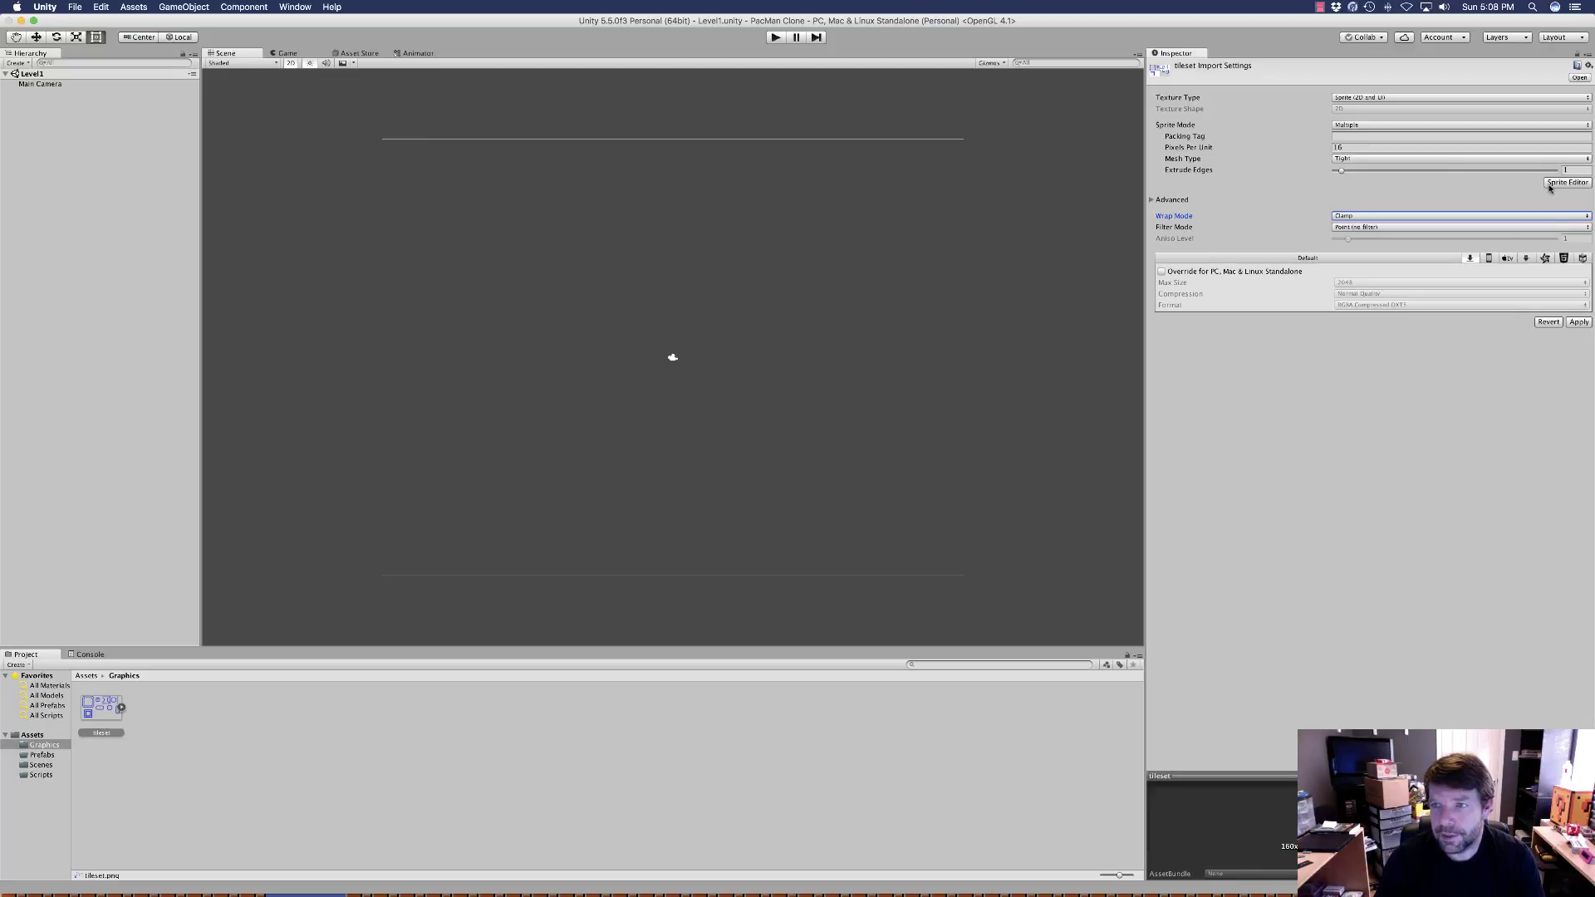
{"action": "left_click", "coordinate": [1580, 322]}
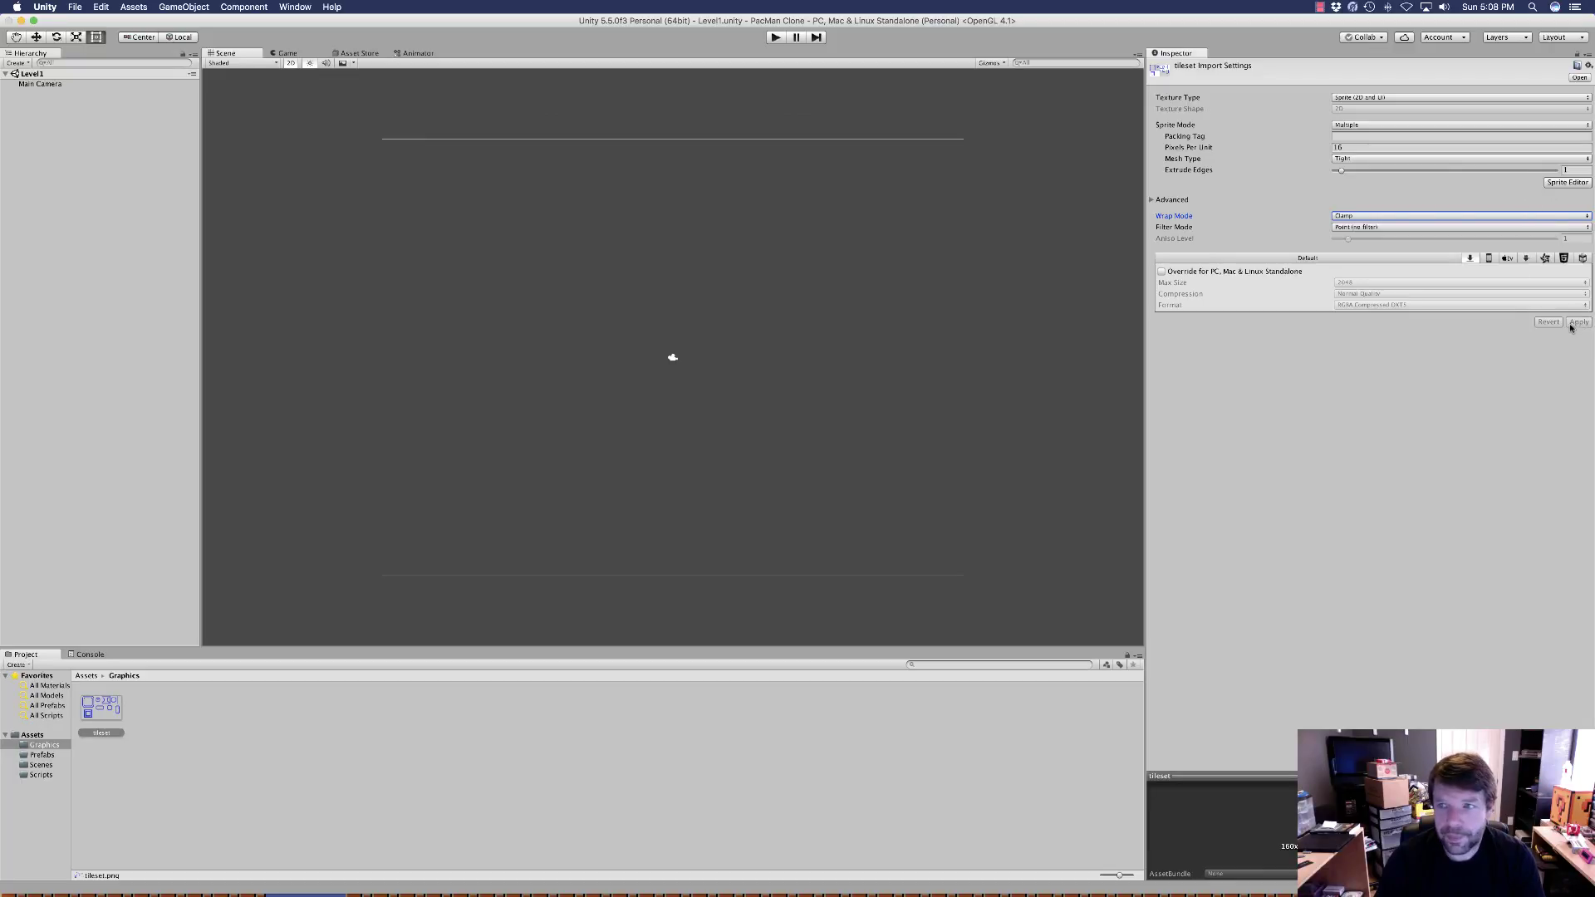
Open the tileset in the Sprite Editor and enlarge the editor window so the whole image fits in view
{"action": "left_click", "coordinate": [1561, 185]}
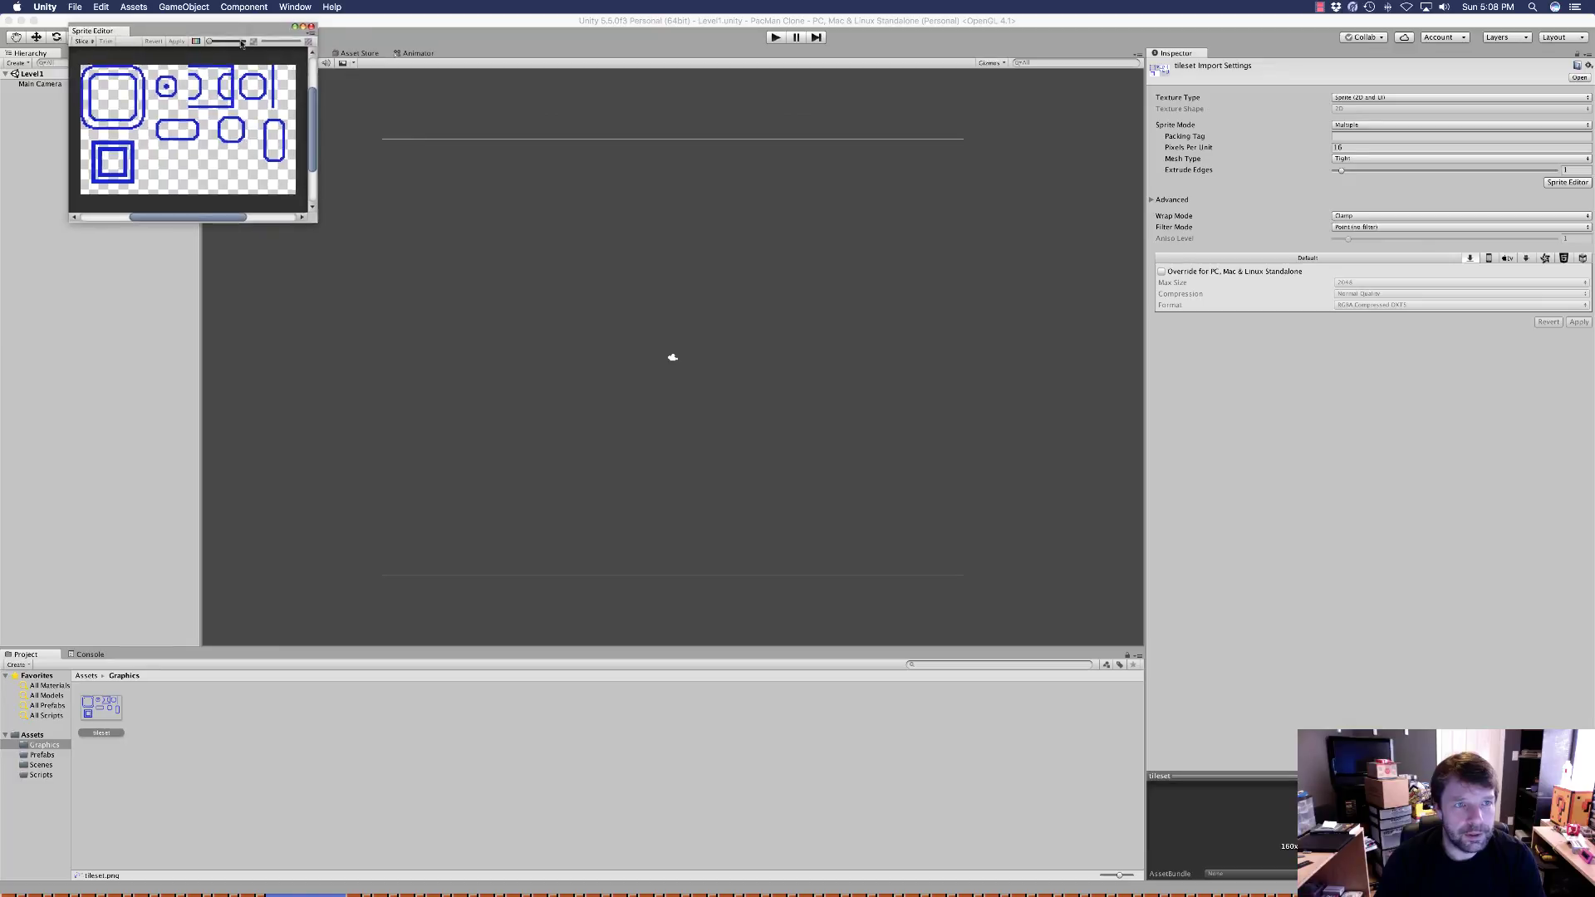
{"action": "left_click_drag", "start_coordinate": [218, 30], "coordinate": [527, 190]}
{"action": "left_click_drag", "start_coordinate": [623, 381], "coordinate": [968, 611]}
{"action": "scroll", "coordinate": [692, 439], "scroll_direction": "up", "scroll_amount": 5}
{"action": "scroll", "coordinate": [692, 438], "scroll_direction": "down", "scroll_amount": 5}
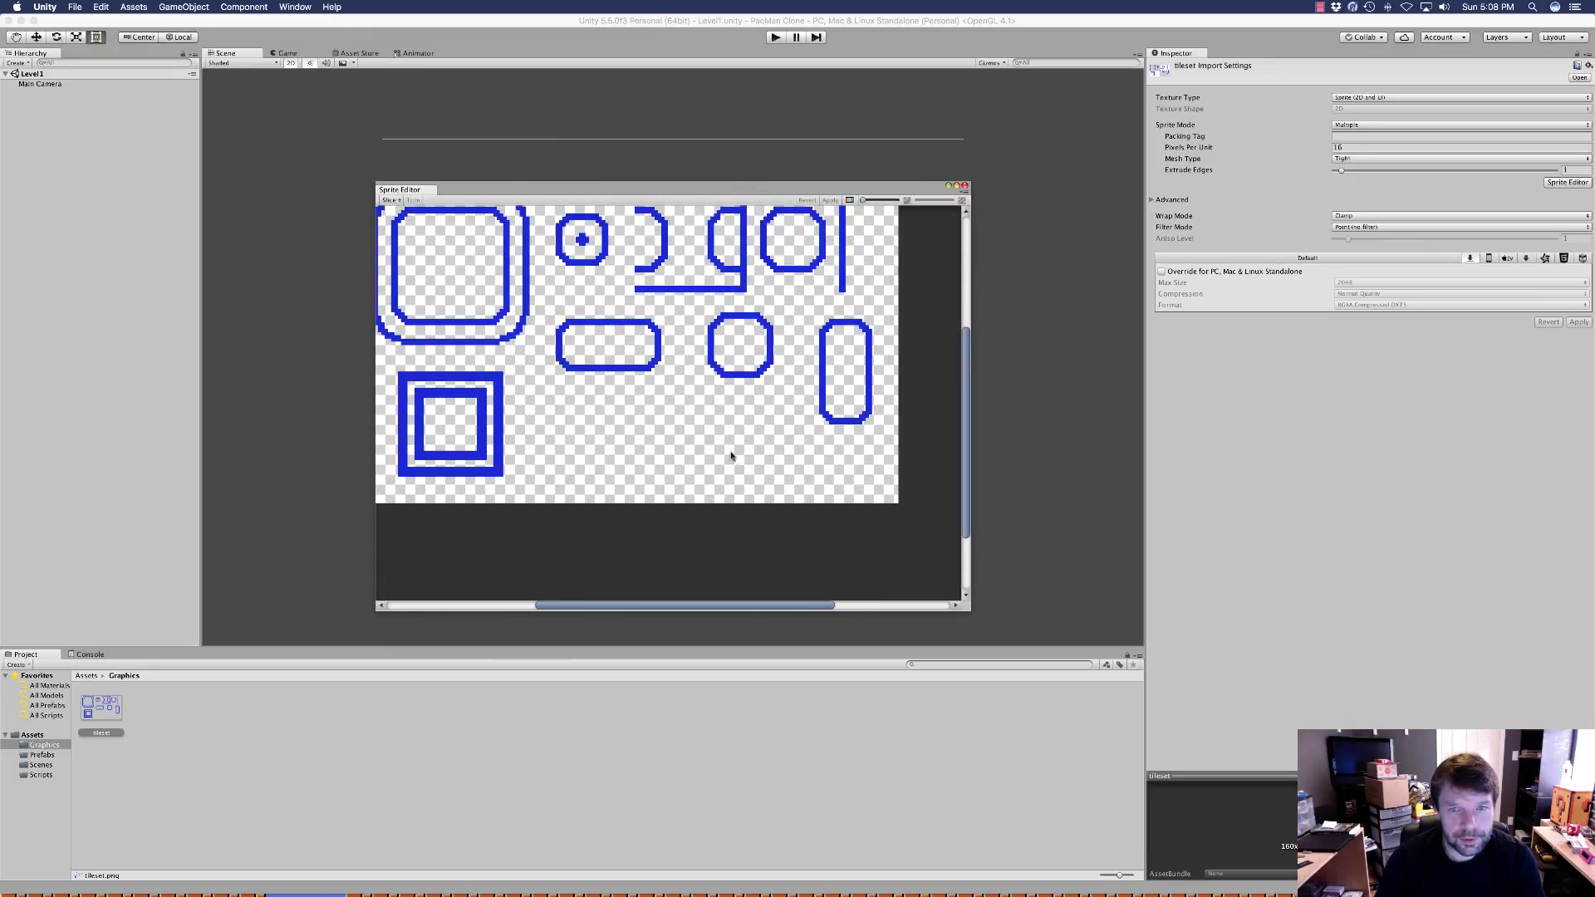
{"action": "scroll", "coordinate": [729, 602], "scroll_direction": "up", "scroll_amount": 2}
{"action": "scroll", "coordinate": [729, 604], "scroll_direction": "down", "scroll_amount": 2}
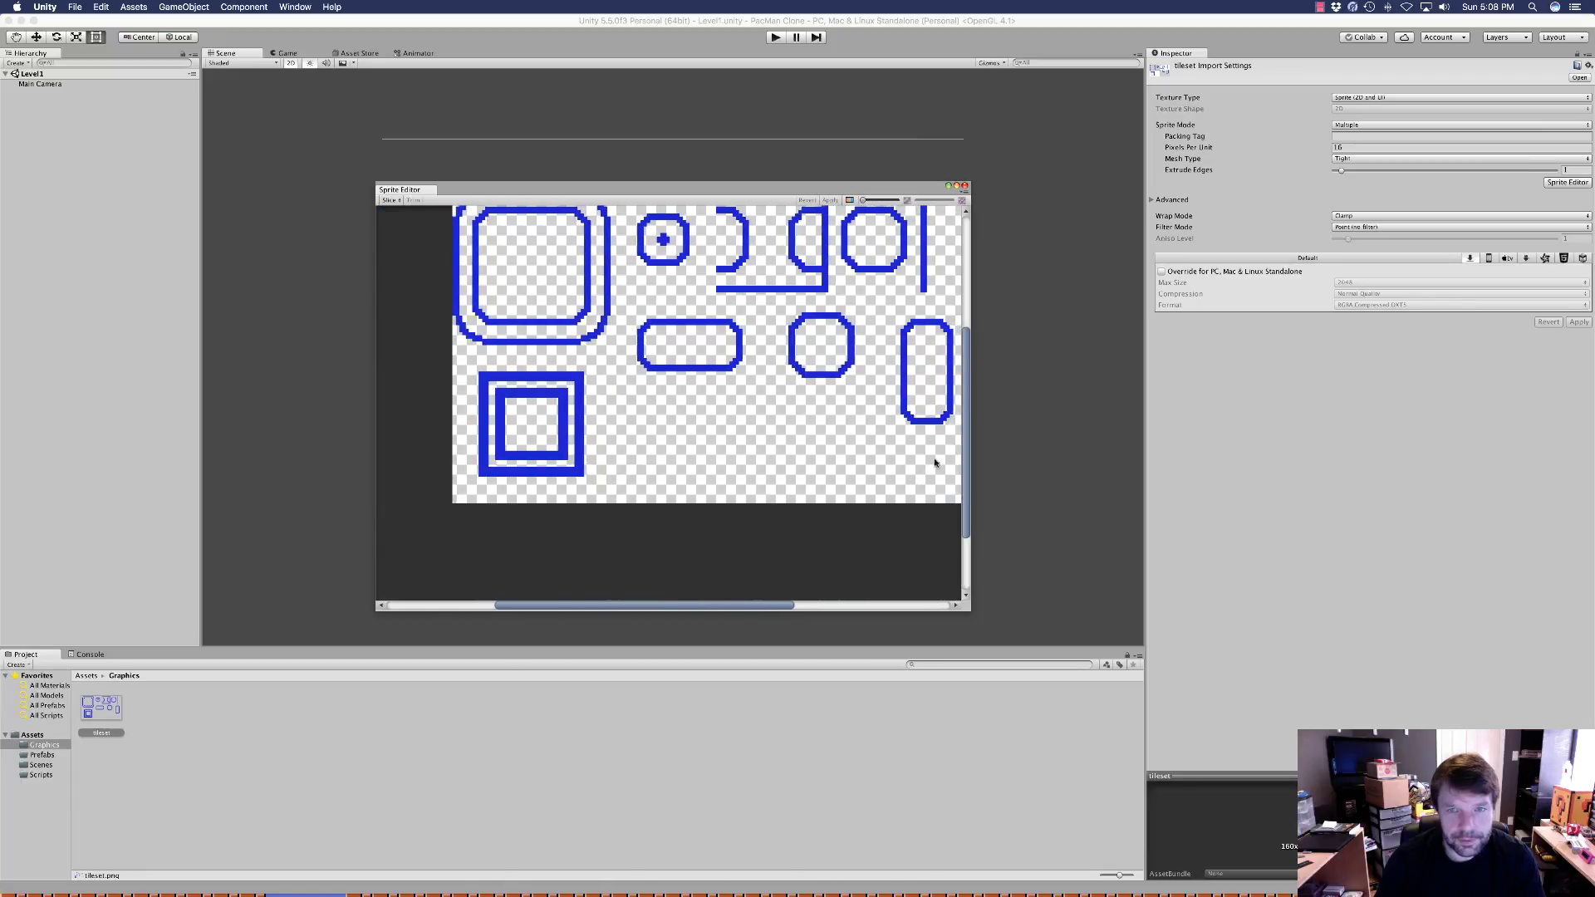
{"action": "scroll", "coordinate": [960, 460], "scroll_direction": "up", "scroll_amount": 2}
{"action": "scroll", "coordinate": [968, 423], "scroll_direction": "down", "scroll_amount": 2}
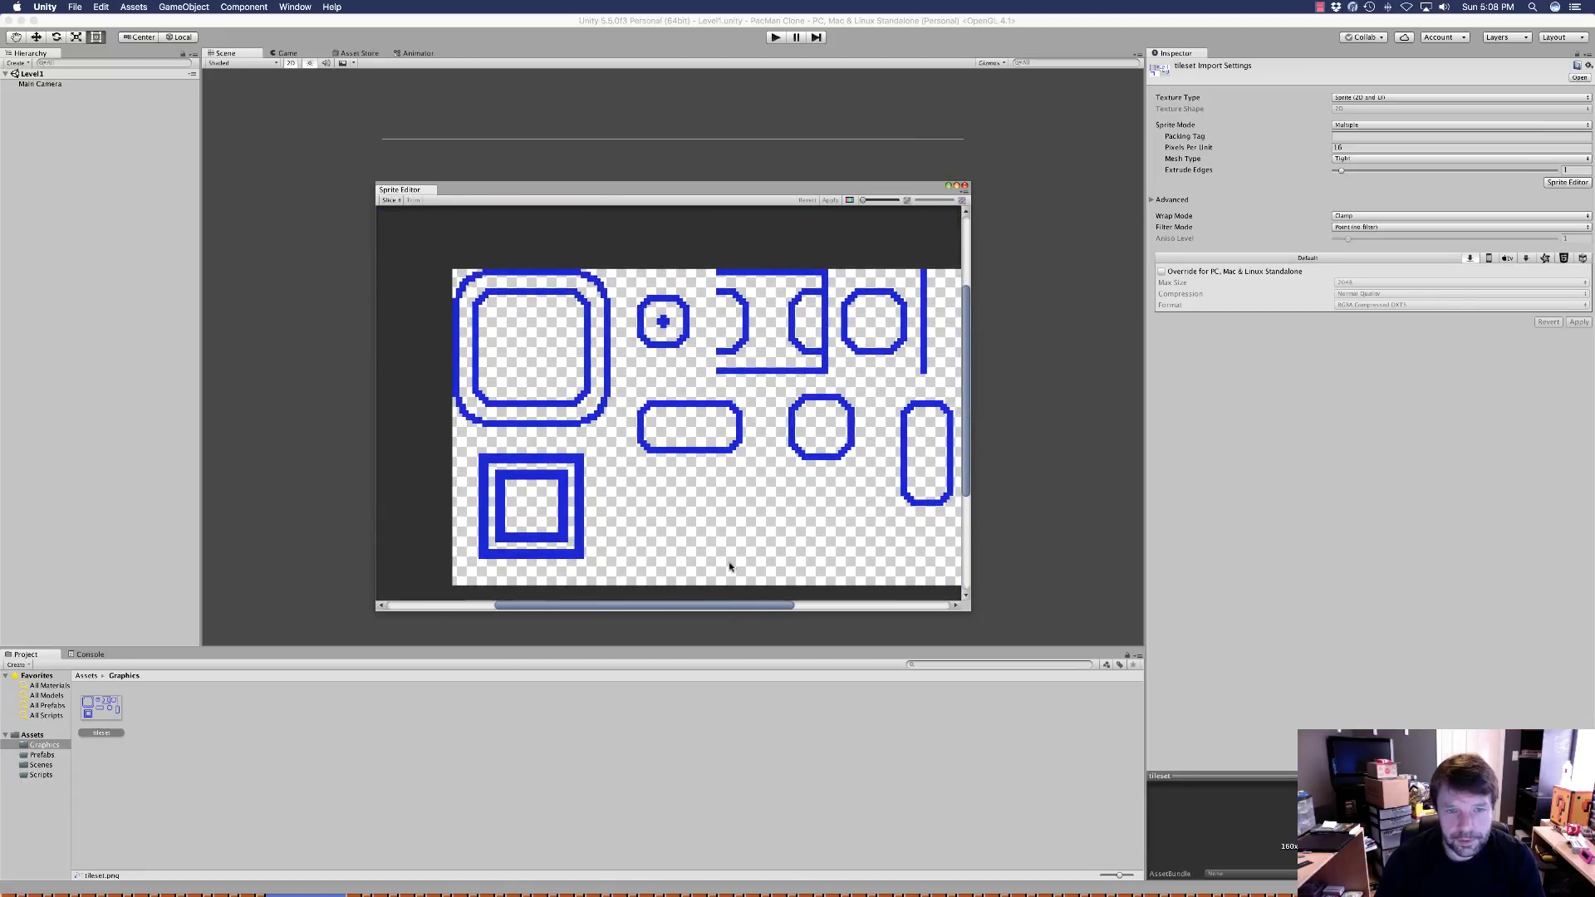
{"action": "scroll", "coordinate": [735, 608], "scroll_direction": "up", "scroll_amount": 2}
{"action": "scroll", "coordinate": [743, 608], "scroll_direction": "down", "scroll_amount": 2}
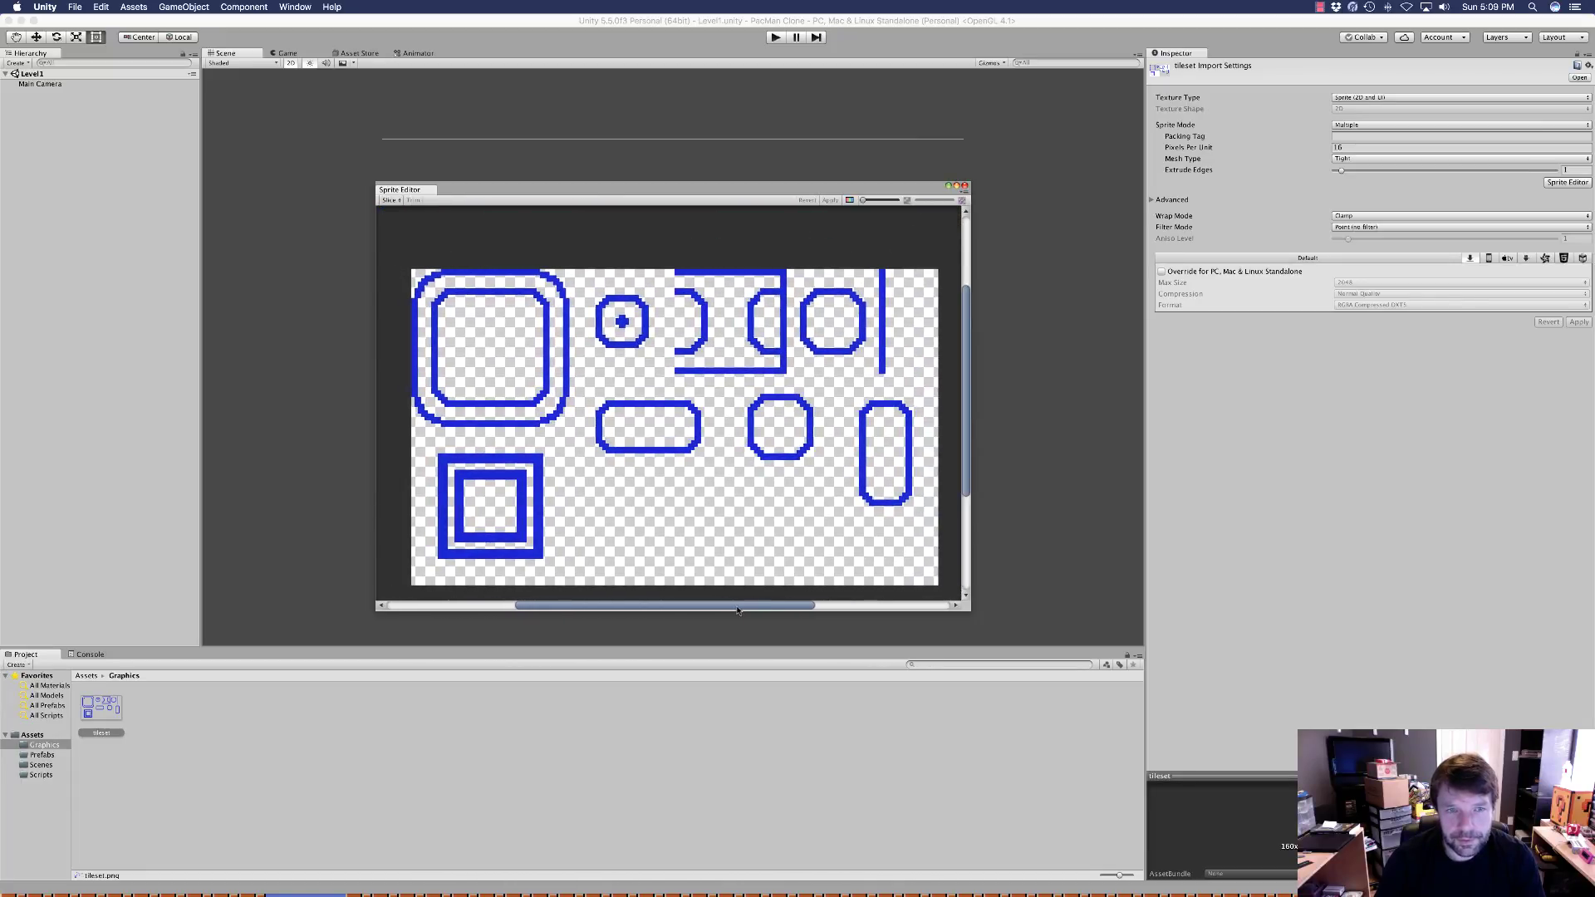
{"action": "scroll", "coordinate": [694, 320], "scroll_direction": "up", "scroll_amount": 2}
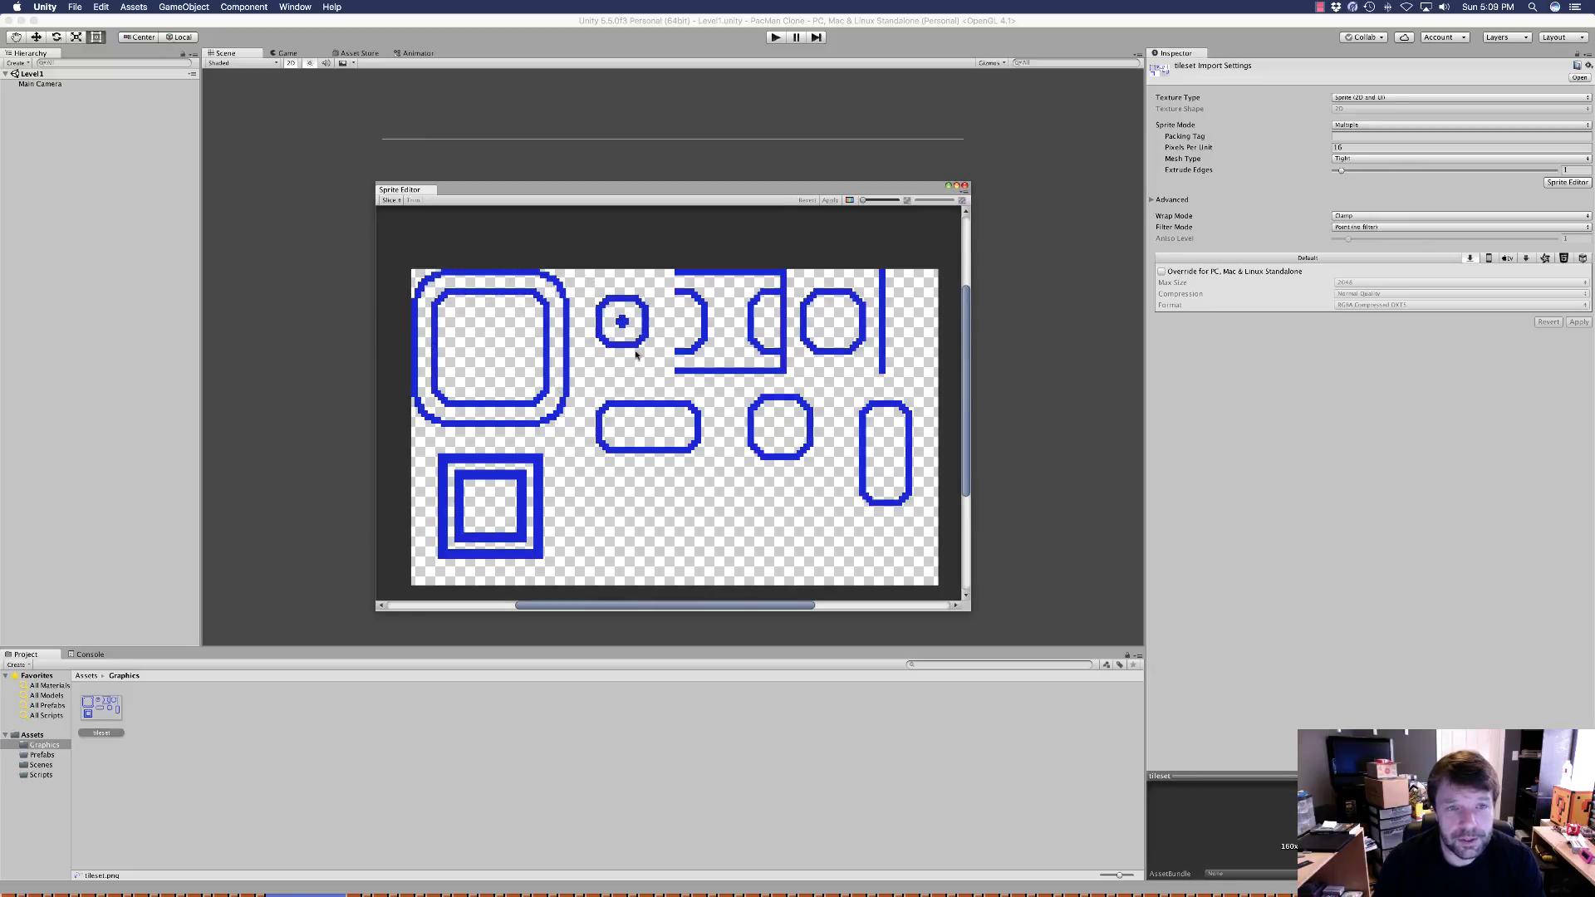
Slice the tileset using Grid By Cell Size with a pixel size of 16 by 16
{"action": "left_click", "coordinate": [391, 200]}
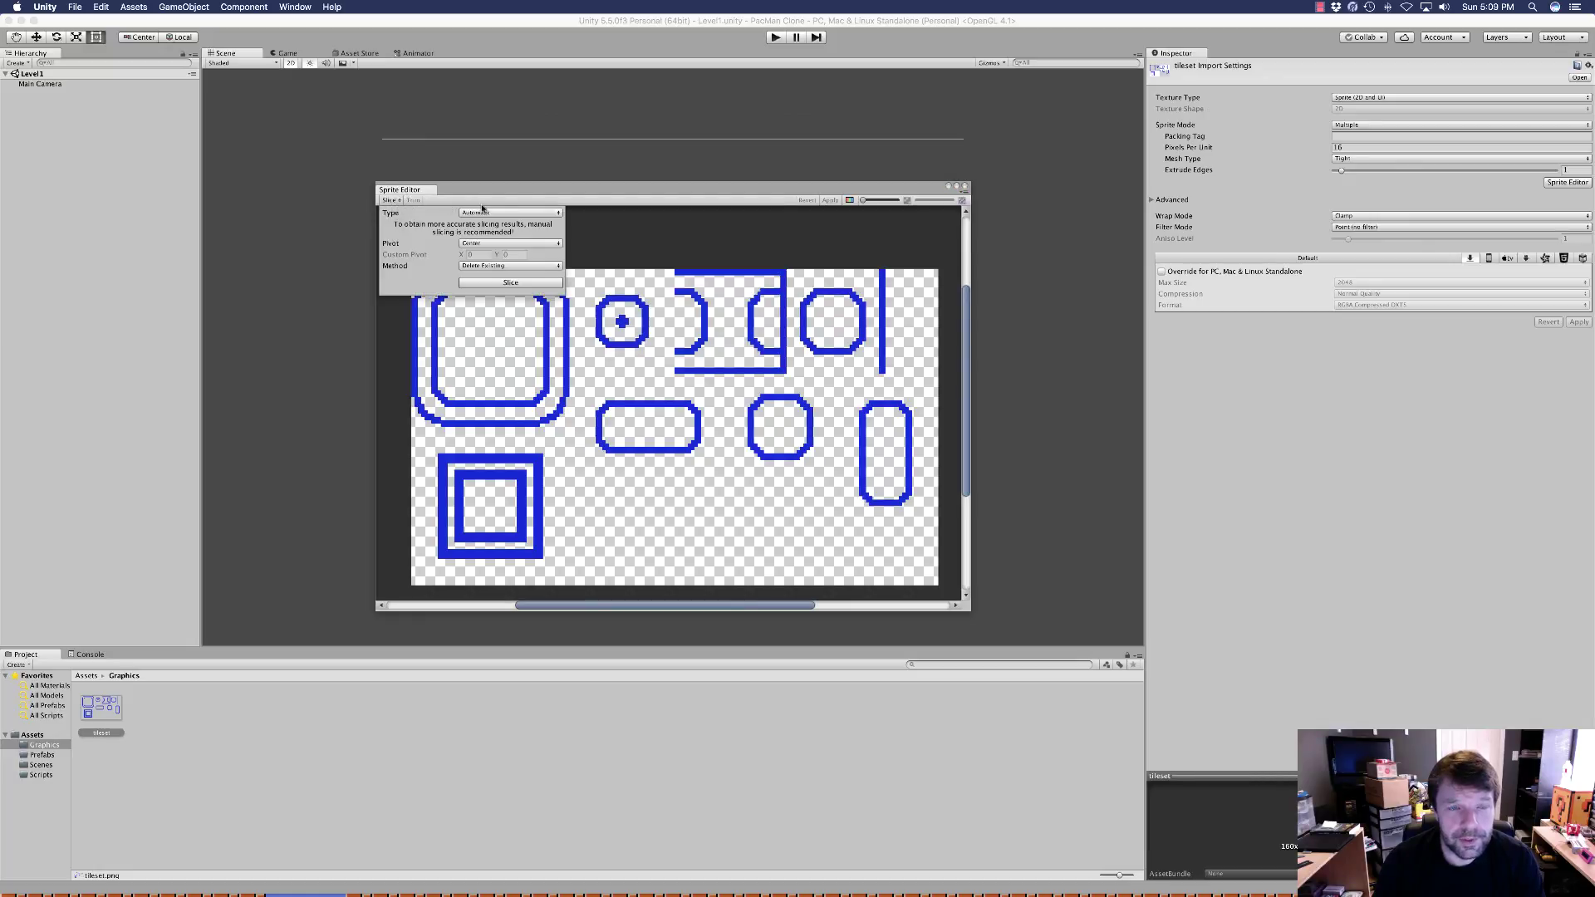
{"action": "left_click", "coordinate": [520, 215]}
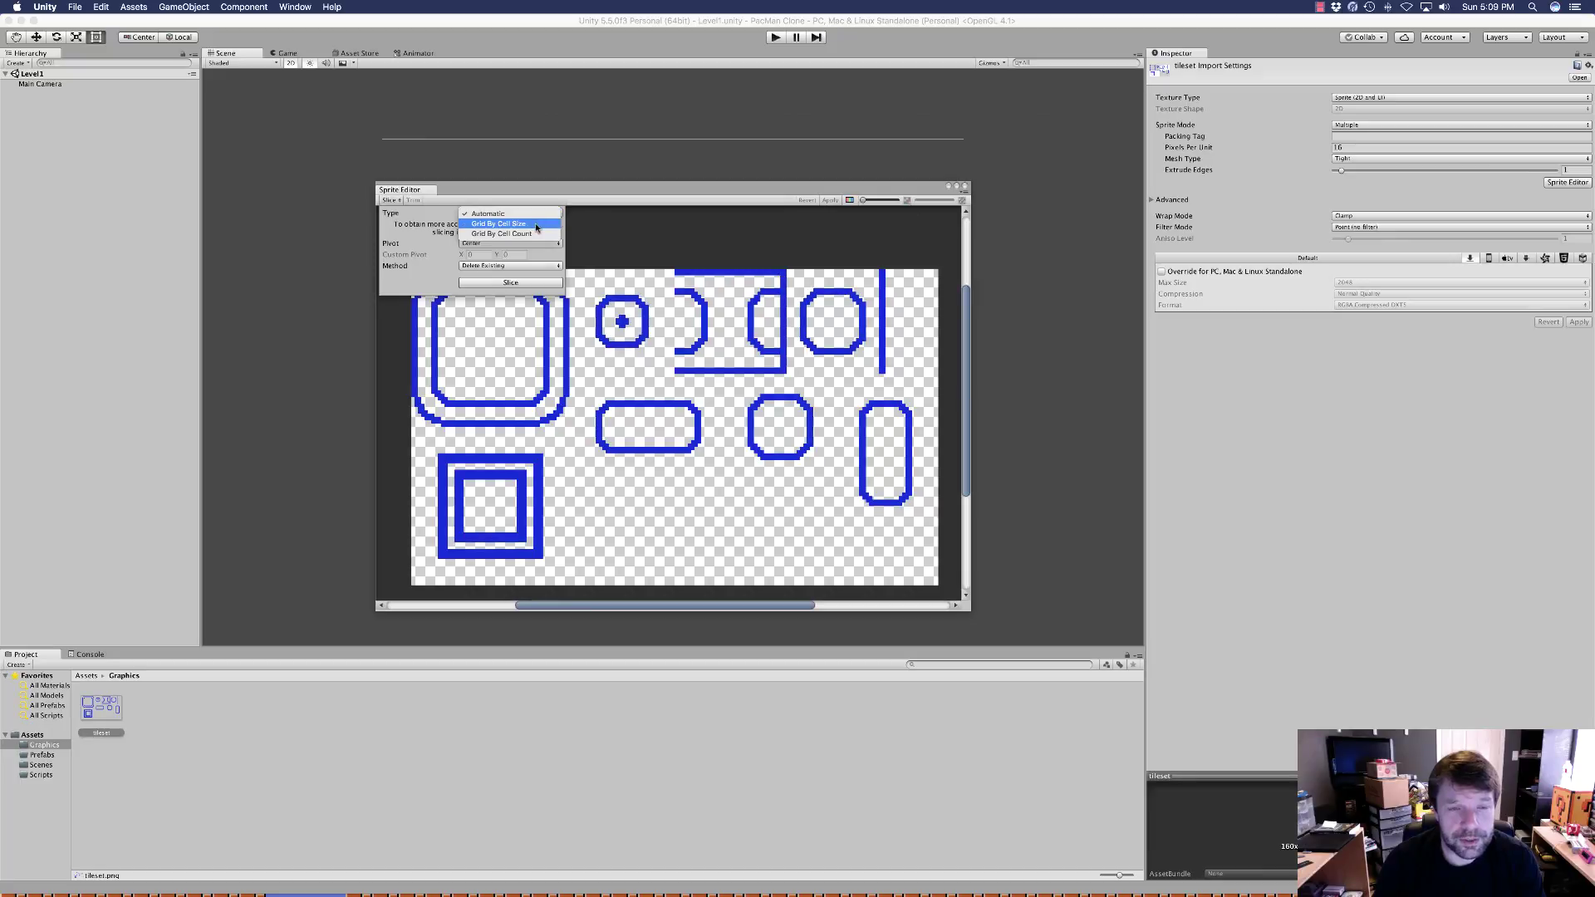
{"action": "left_click", "coordinate": [536, 224]}
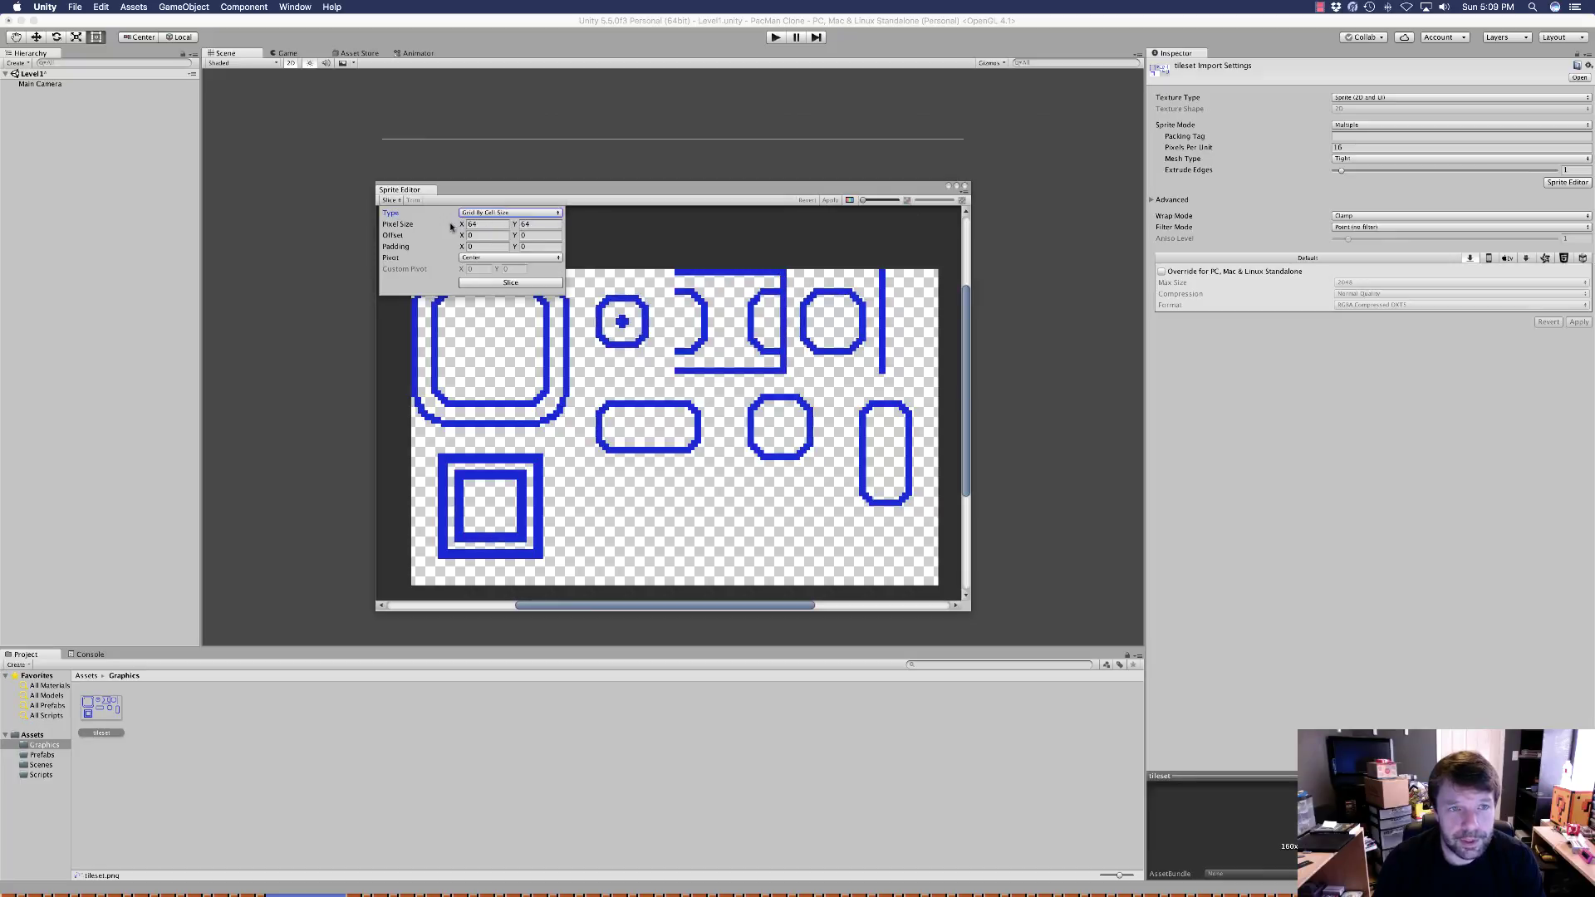
{"action": "left_click", "coordinate": [493, 225]}
{"action": "type", "text": "16"}
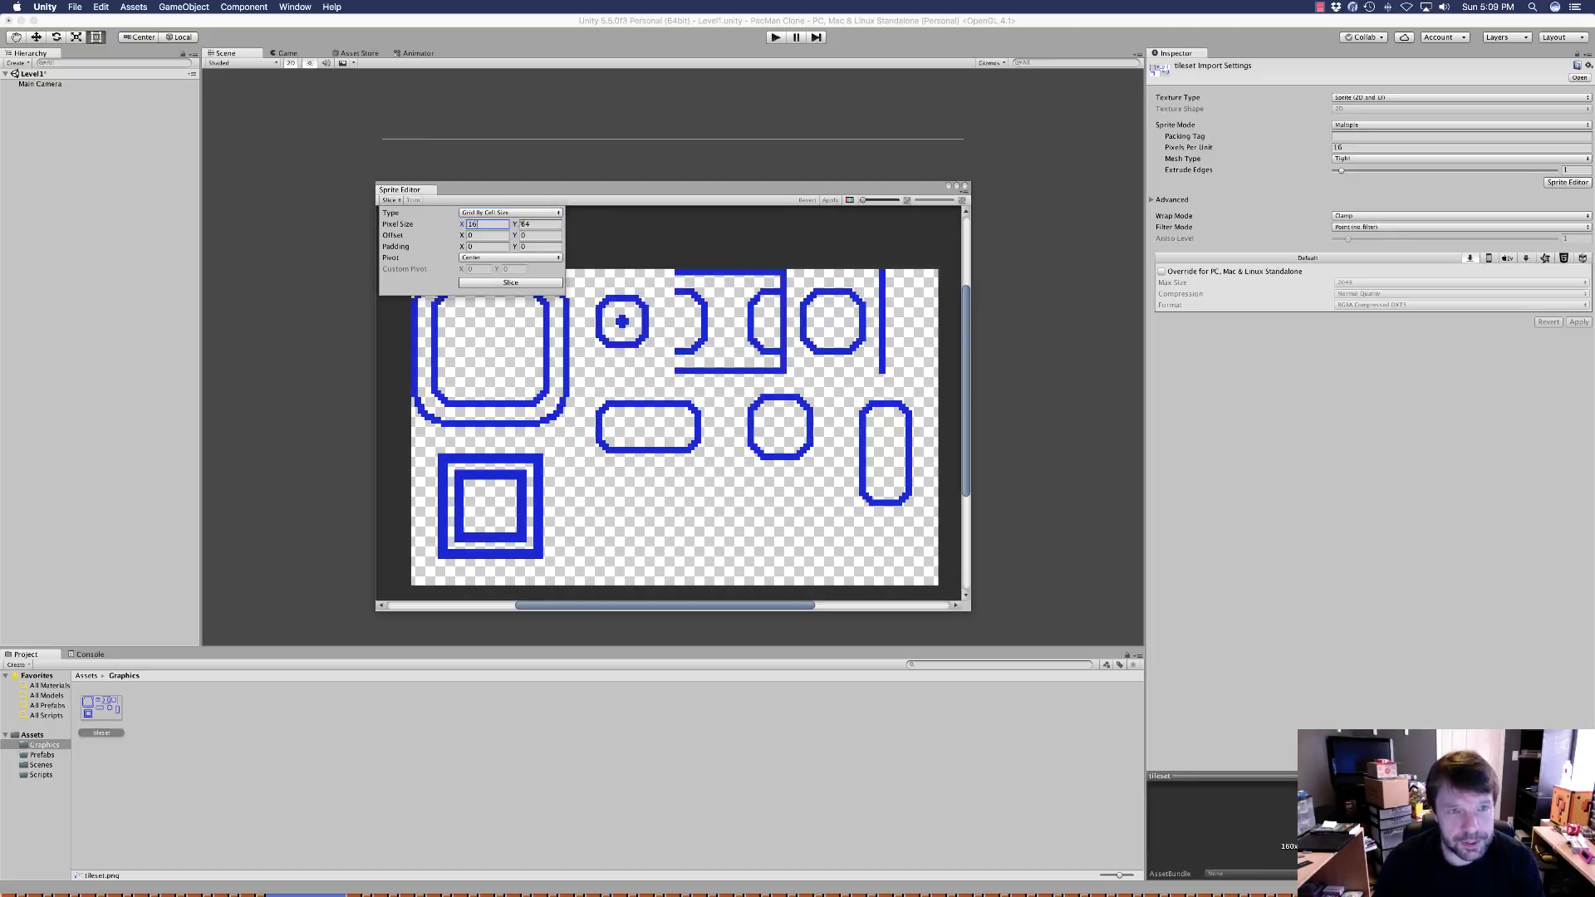
{"action": "left_click", "coordinate": [521, 225]}
{"action": "type", "text": "16"}
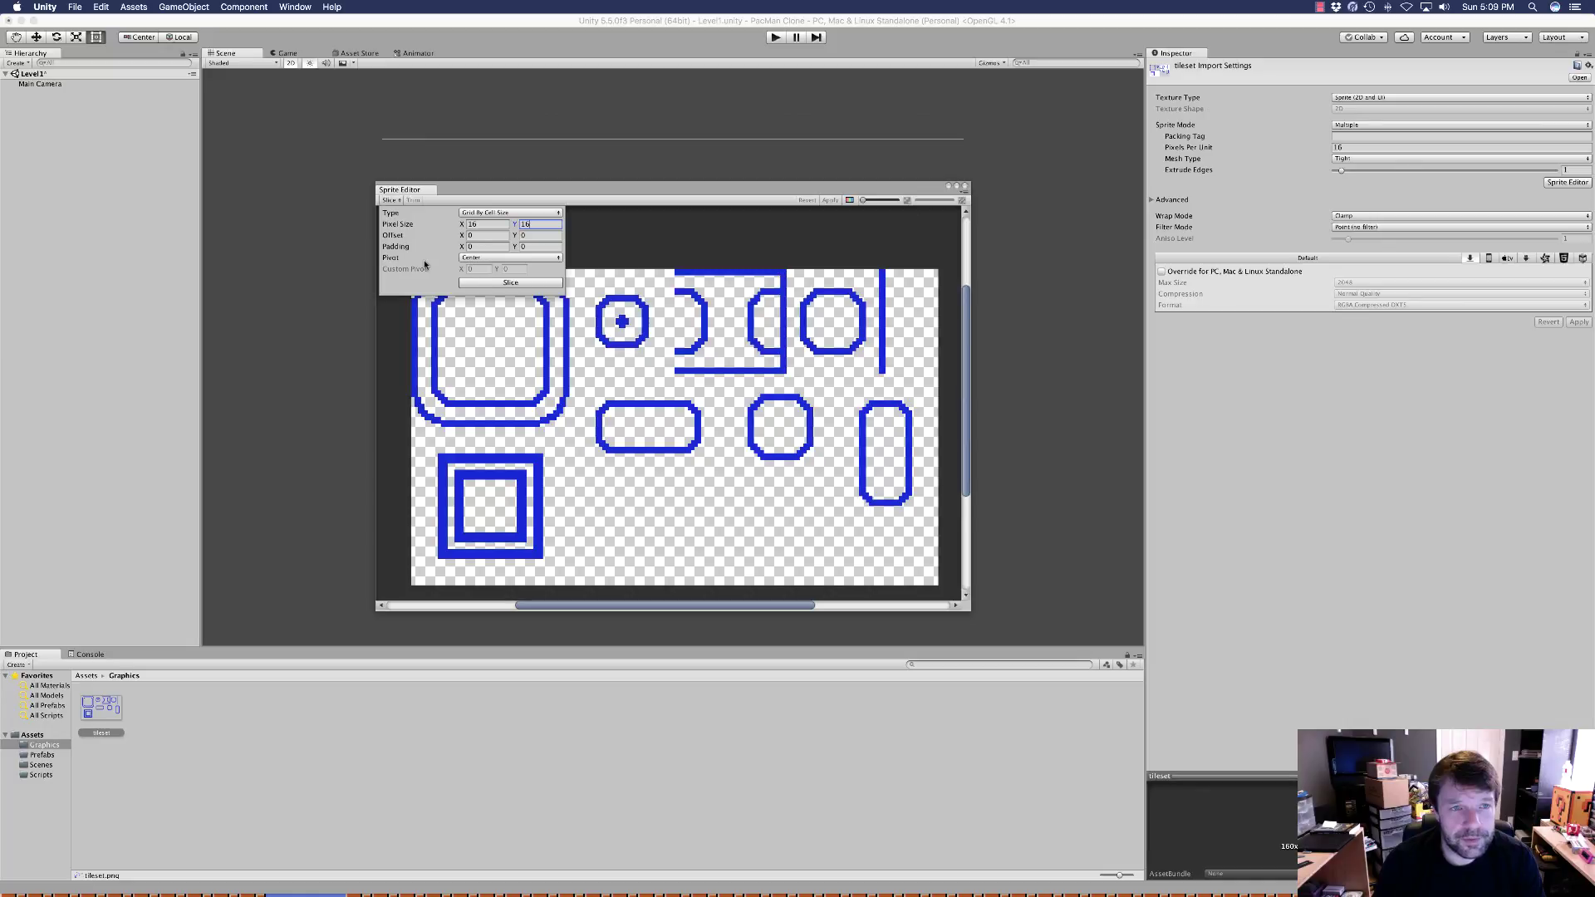
{"action": "left_click", "coordinate": [508, 283]}
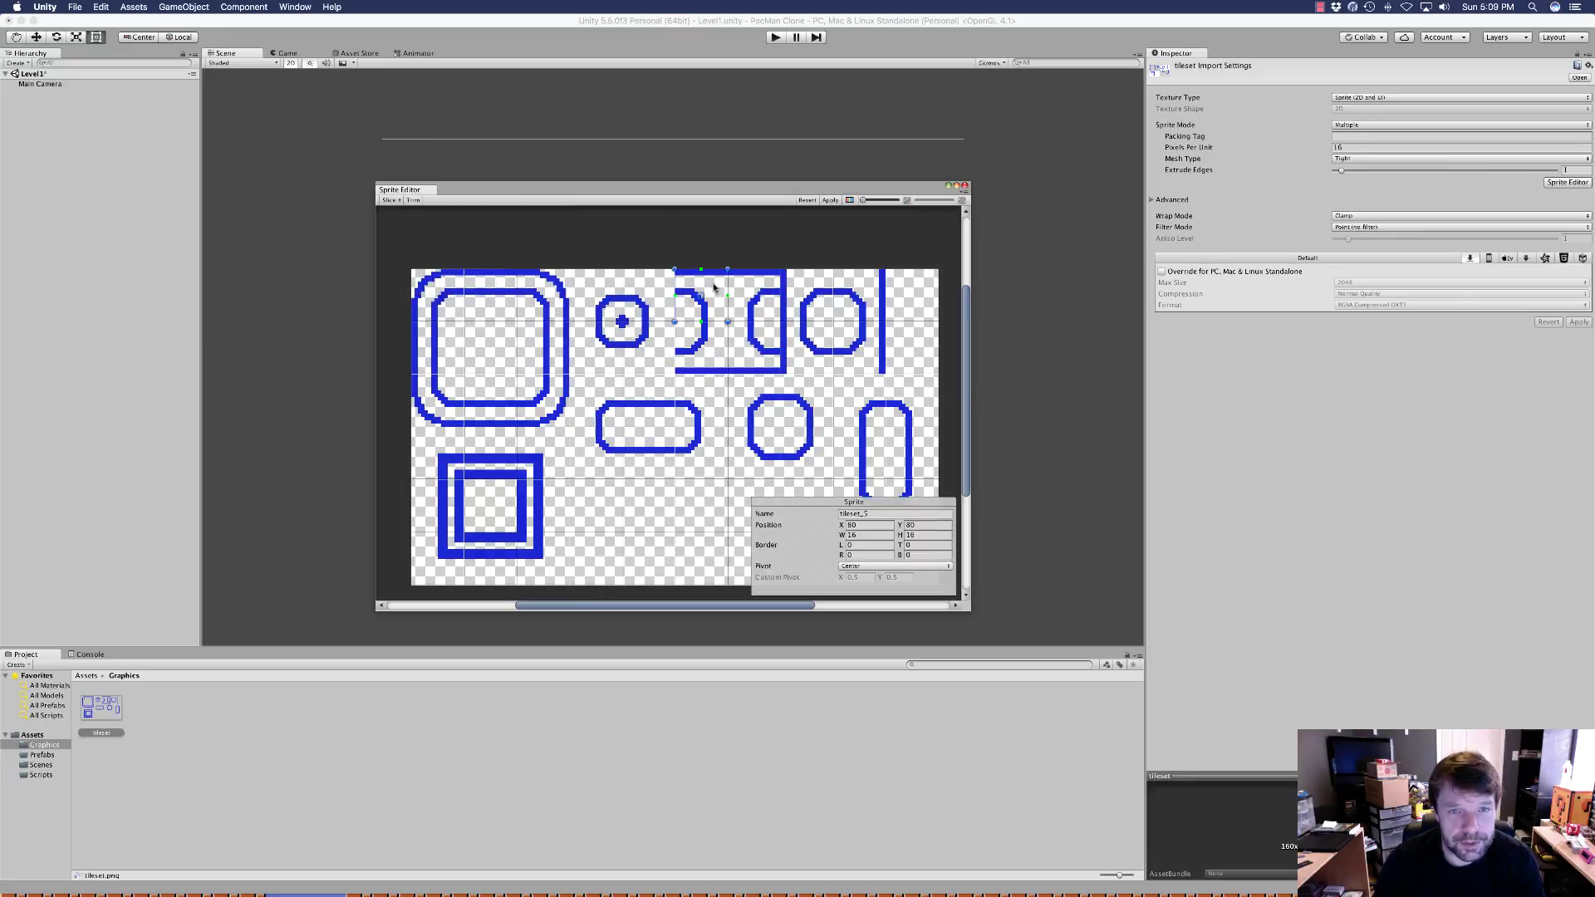
Inspect individual sliced tiles across the upper rows of the tileset to check how the grid divides the shapes
{"action": "left_click", "coordinate": [763, 289]}
{"action": "left_click", "coordinate": [751, 349]}
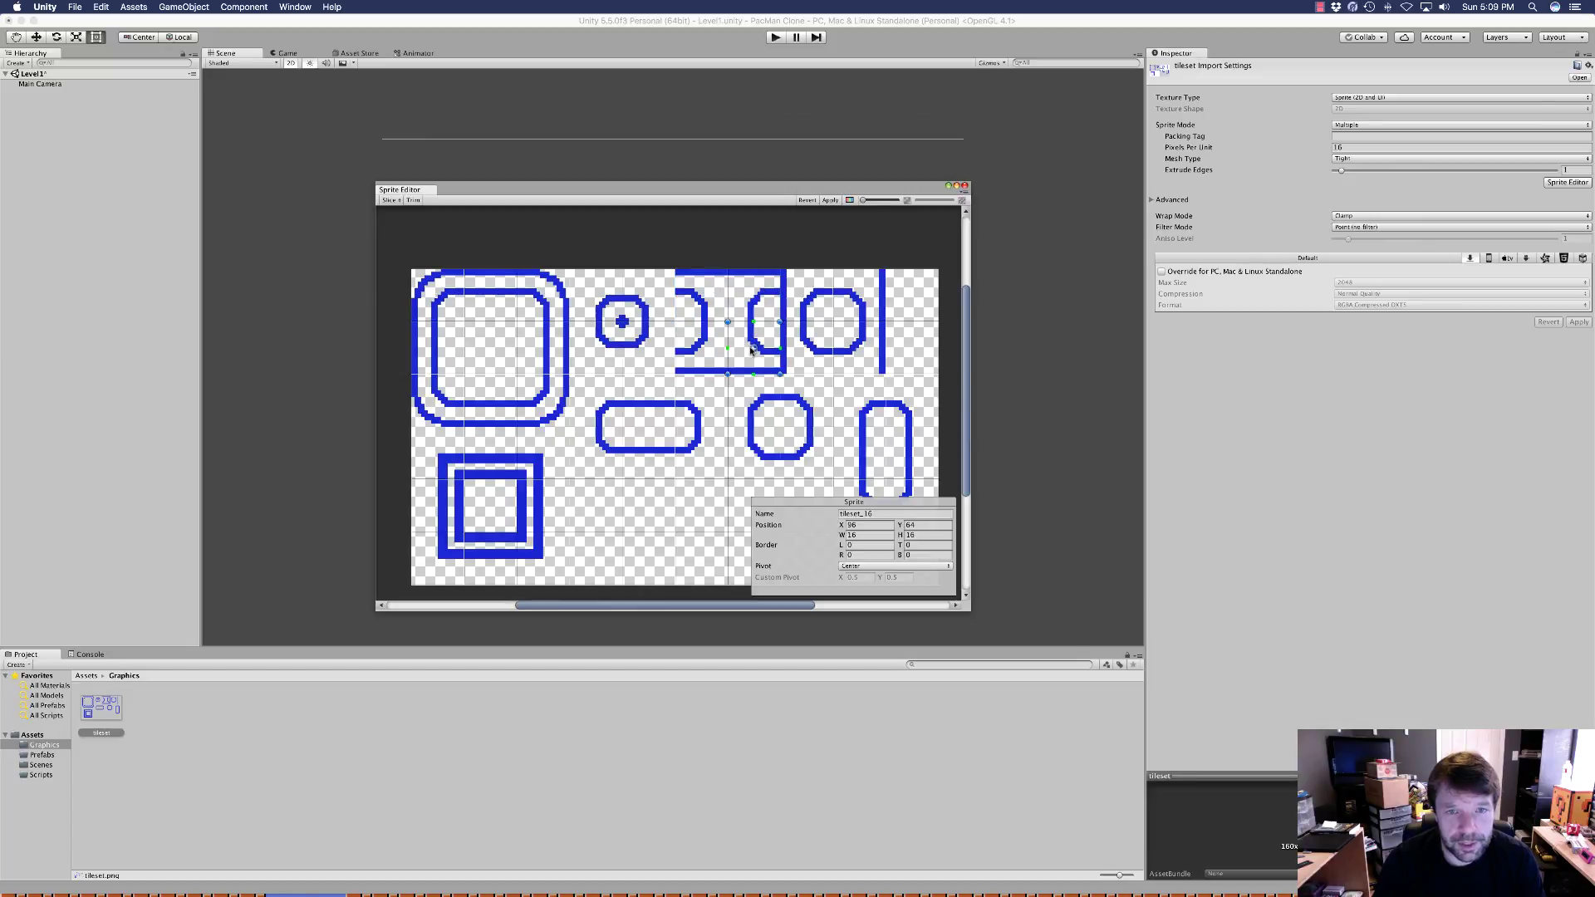
{"action": "left_click", "coordinate": [698, 352]}
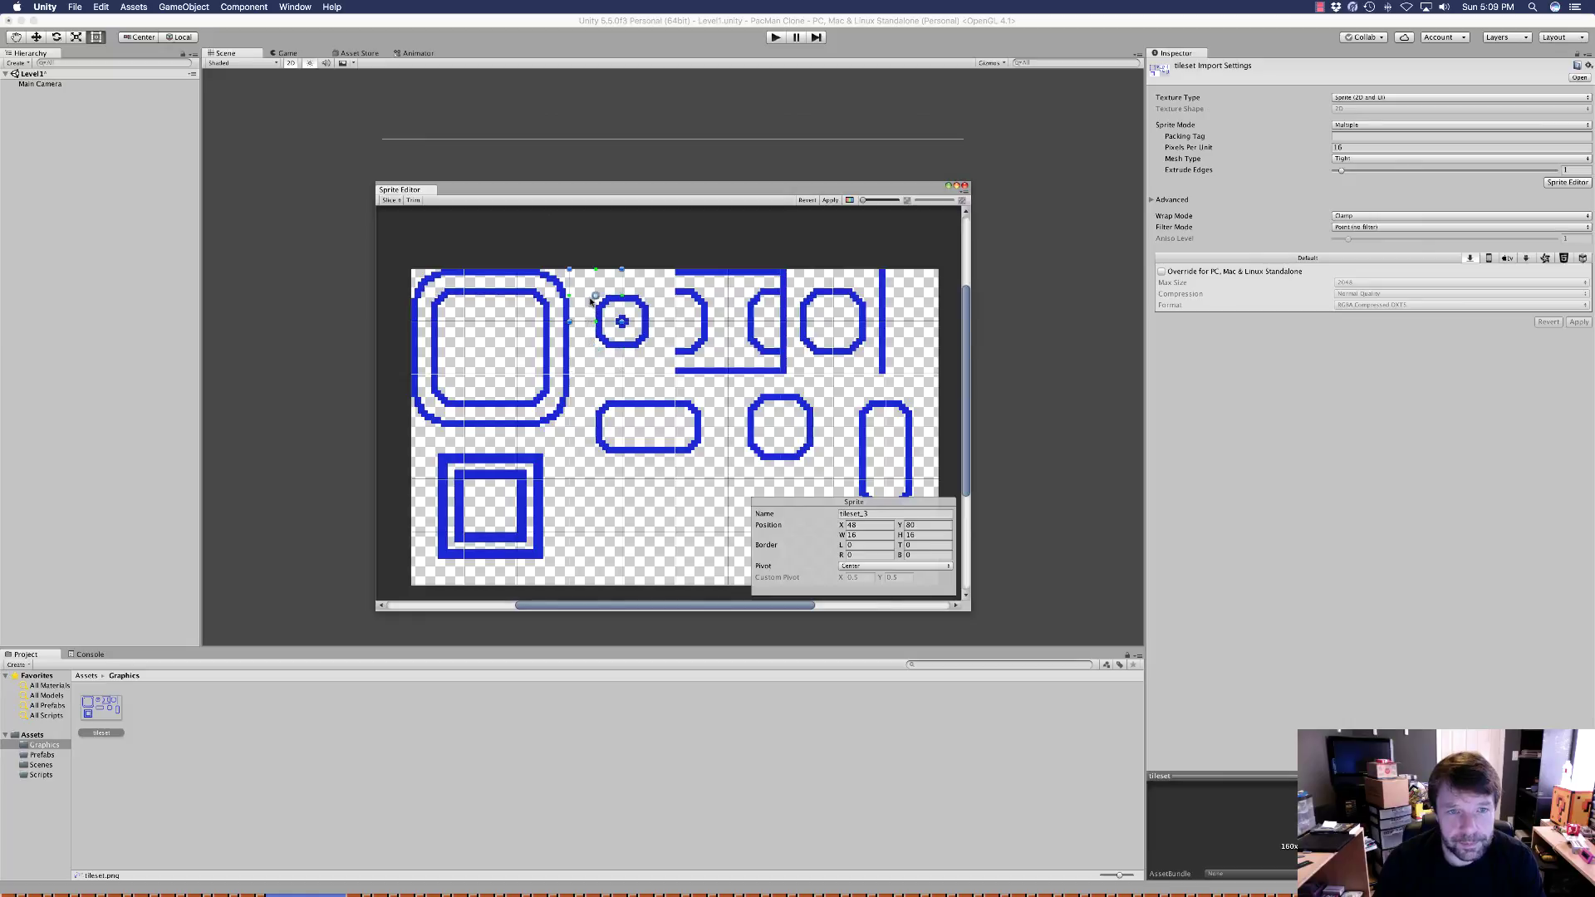
{"action": "left_click", "coordinate": [644, 302]}
{"action": "left_click", "coordinate": [453, 305]}
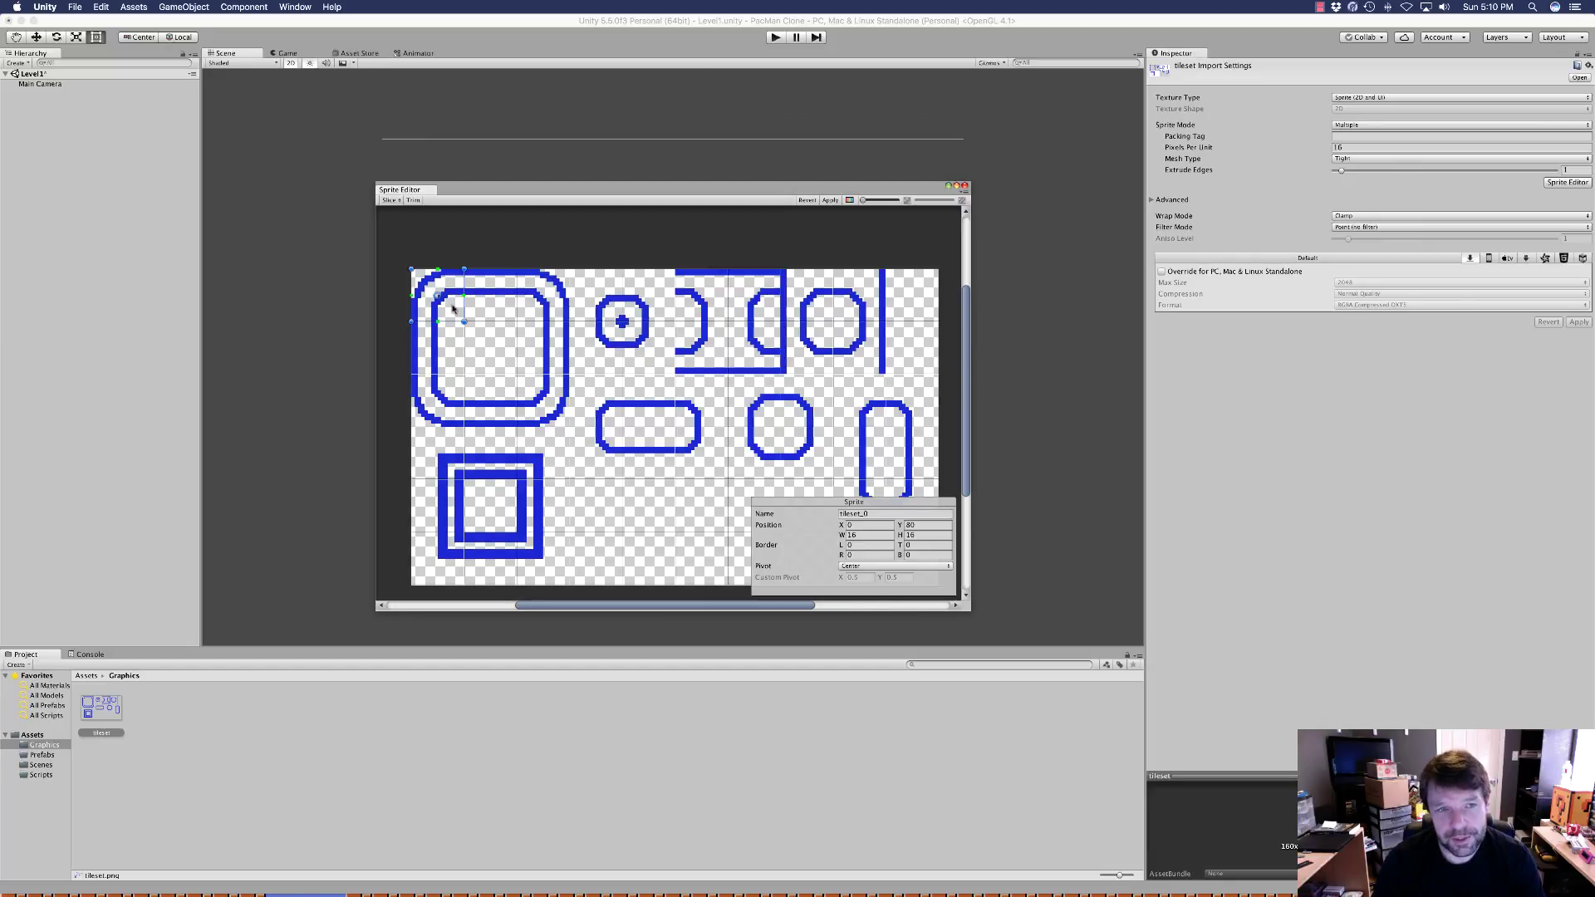
{"action": "left_click", "coordinate": [494, 304]}
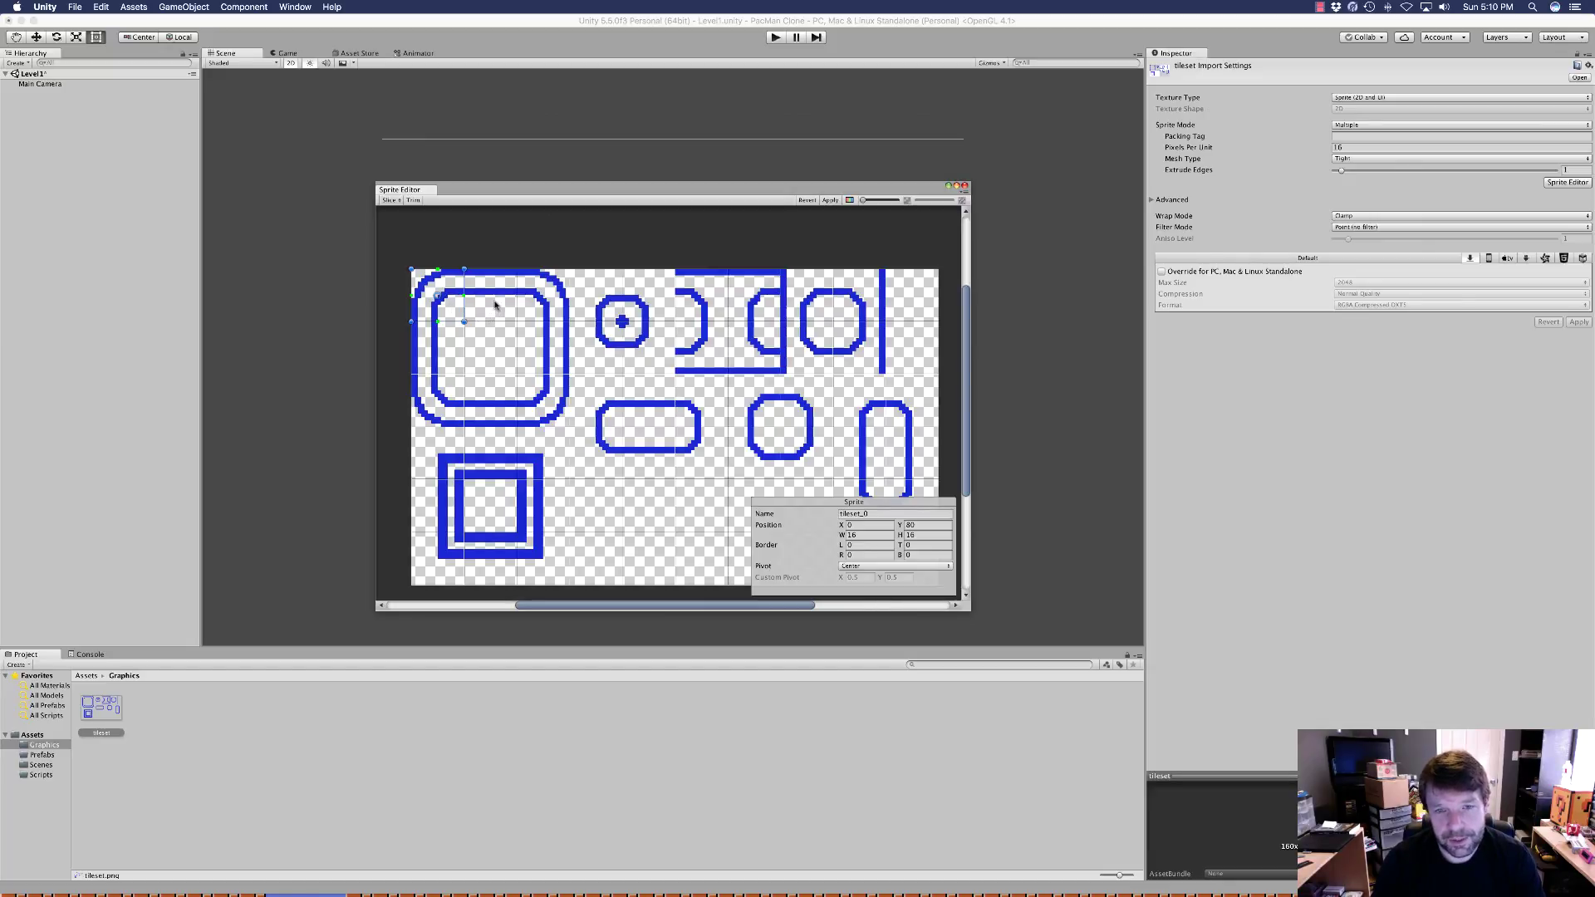
{"action": "left_click", "coordinate": [550, 301]}
{"action": "left_click", "coordinate": [609, 300]}
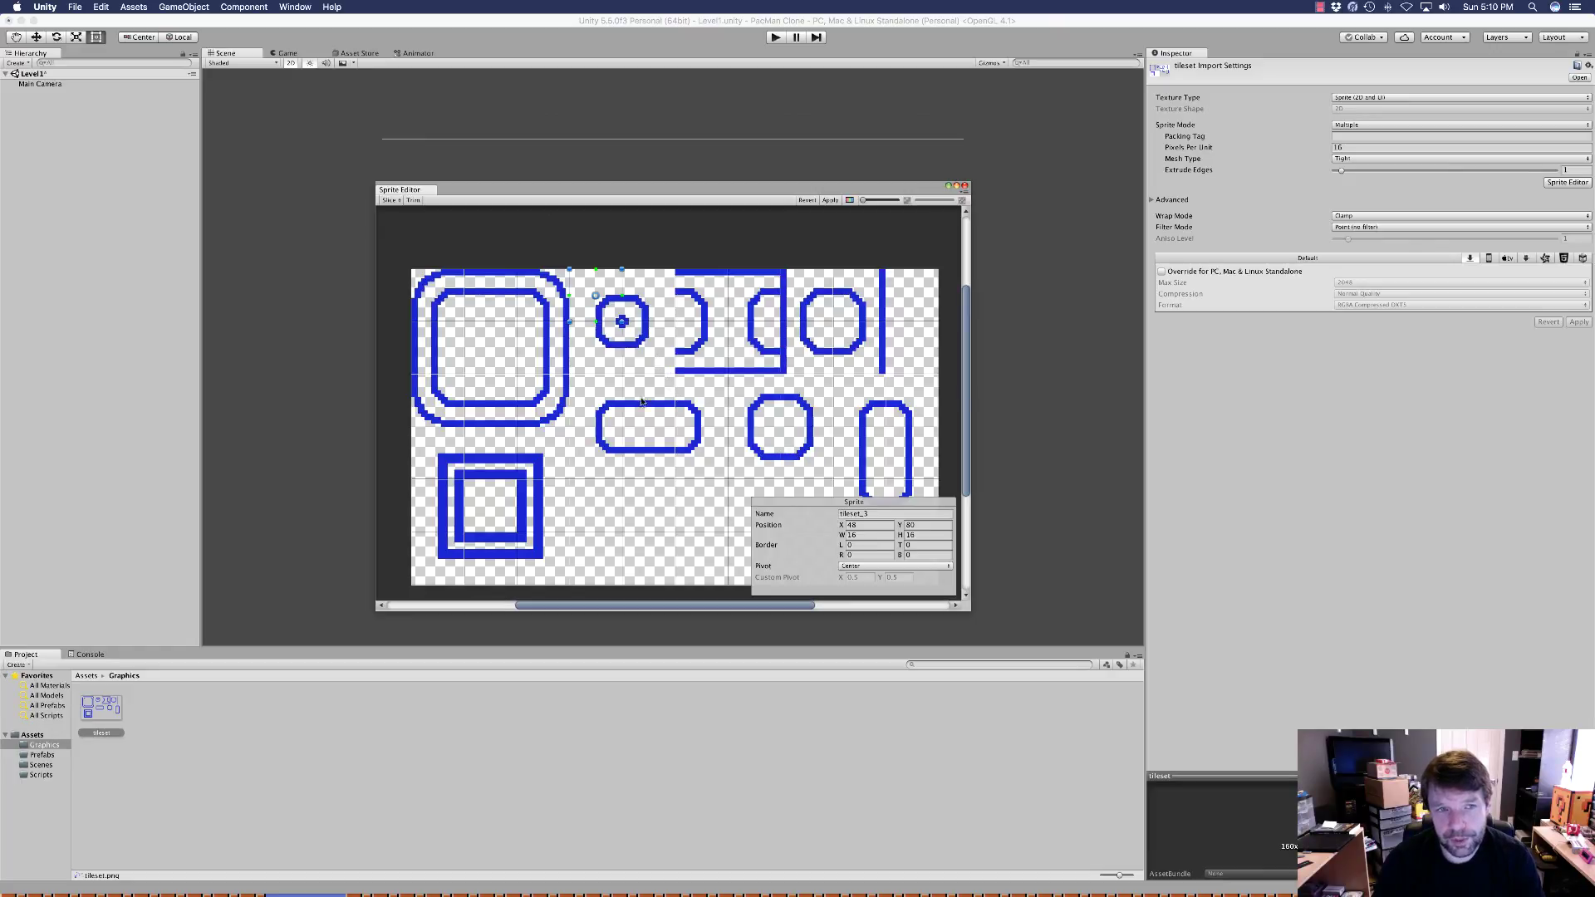
Rename the top-left corner tile of the double-lined square to top_left_corner_double
{"action": "left_click", "coordinate": [446, 298]}
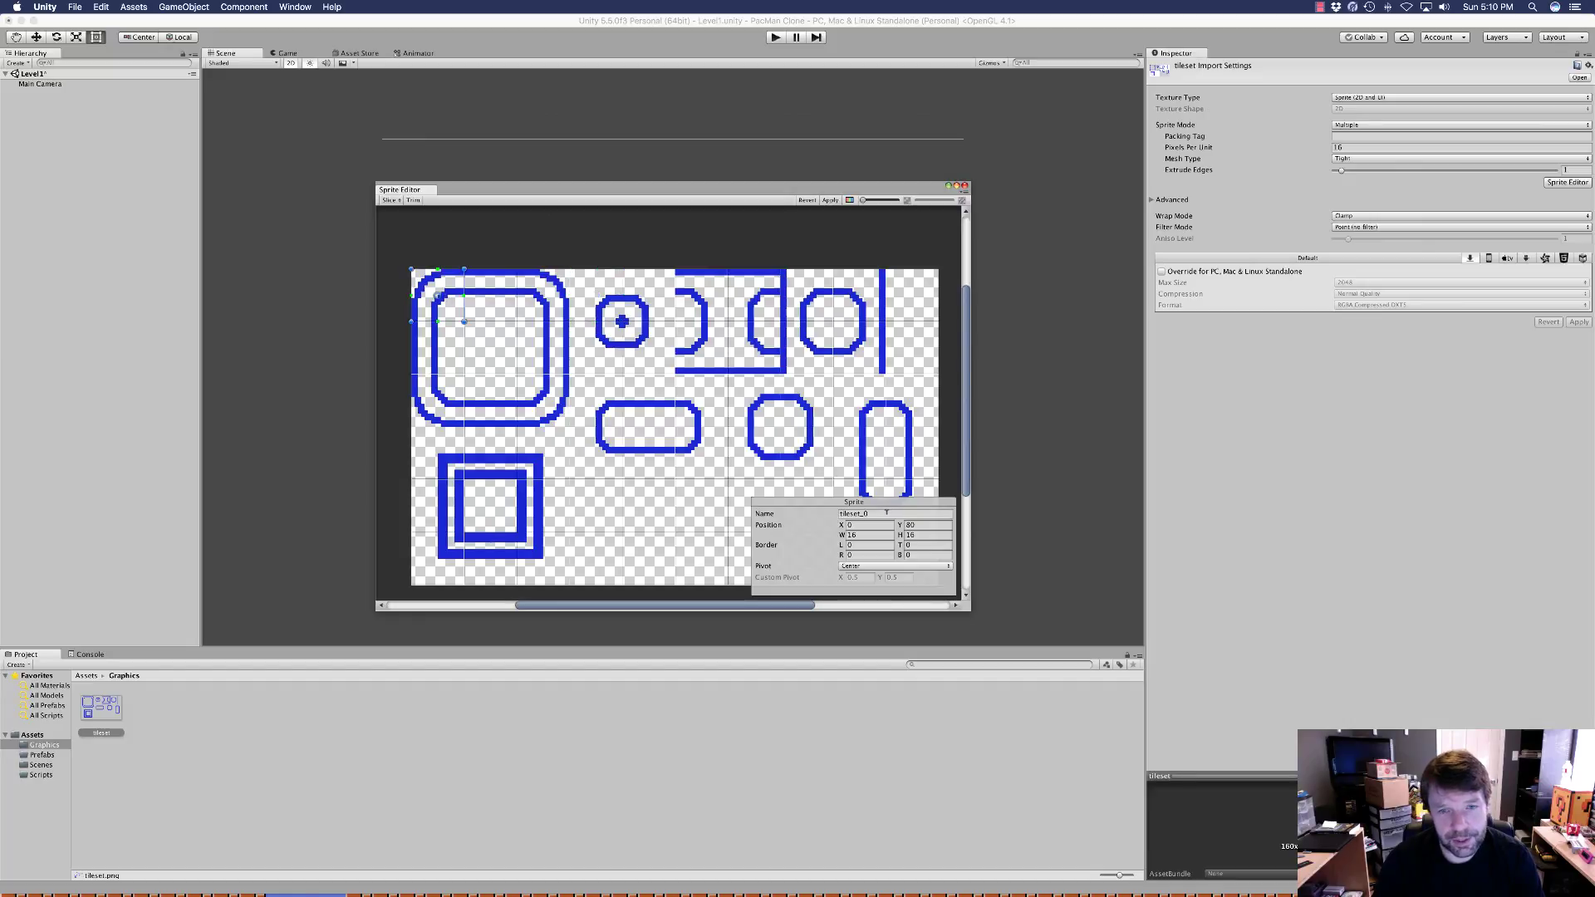
{"action": "left_click", "coordinate": [886, 513]}
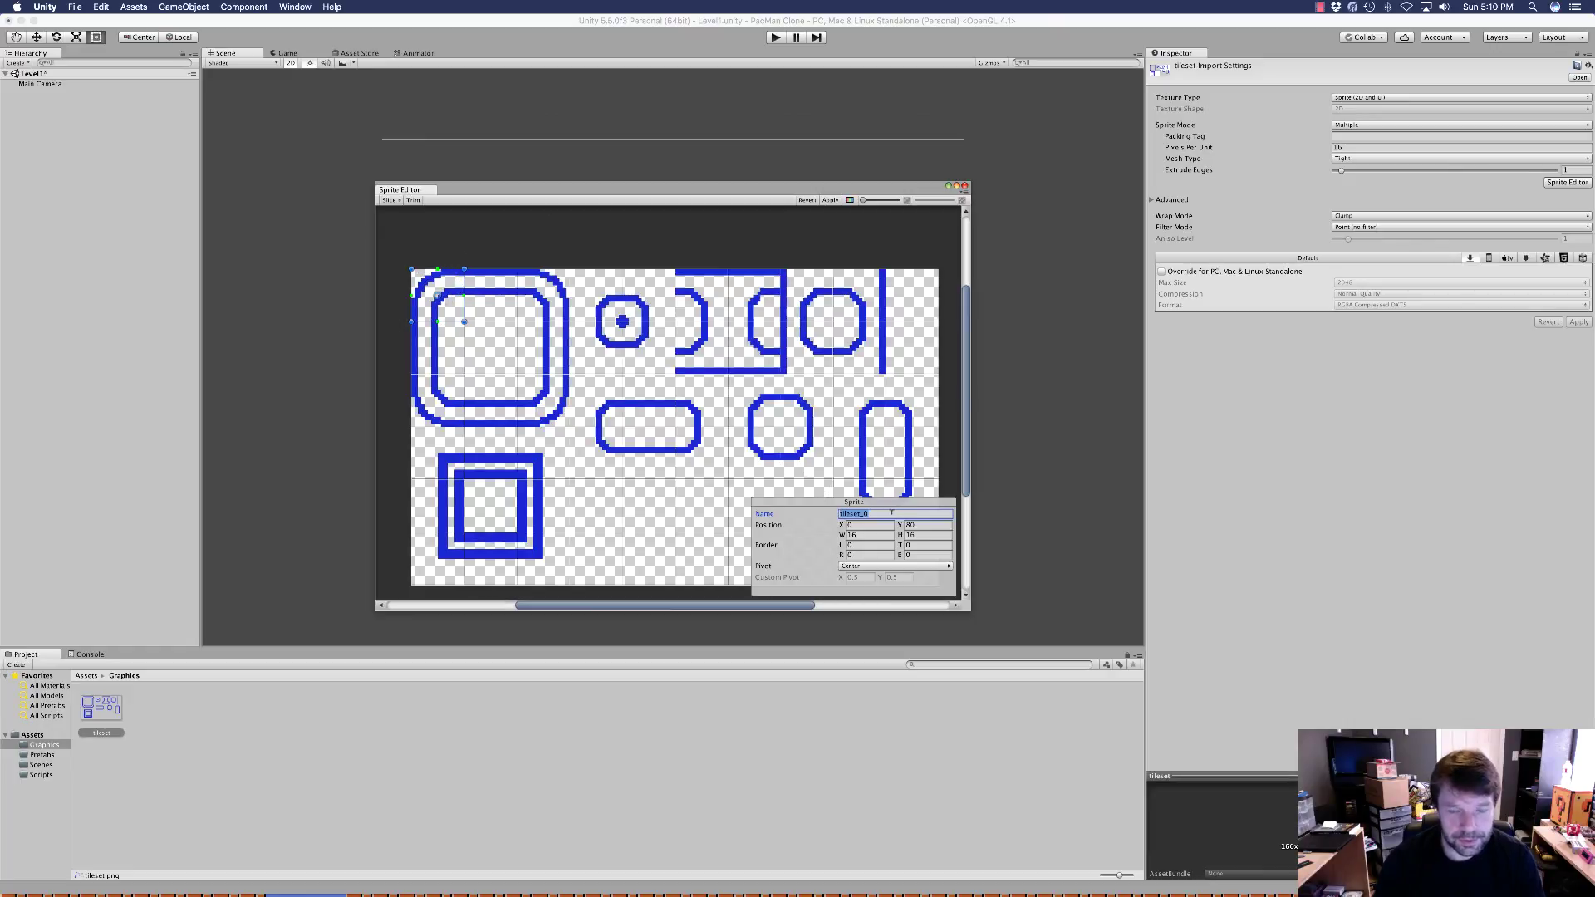
{"action": "type", "text": "top_lef"}
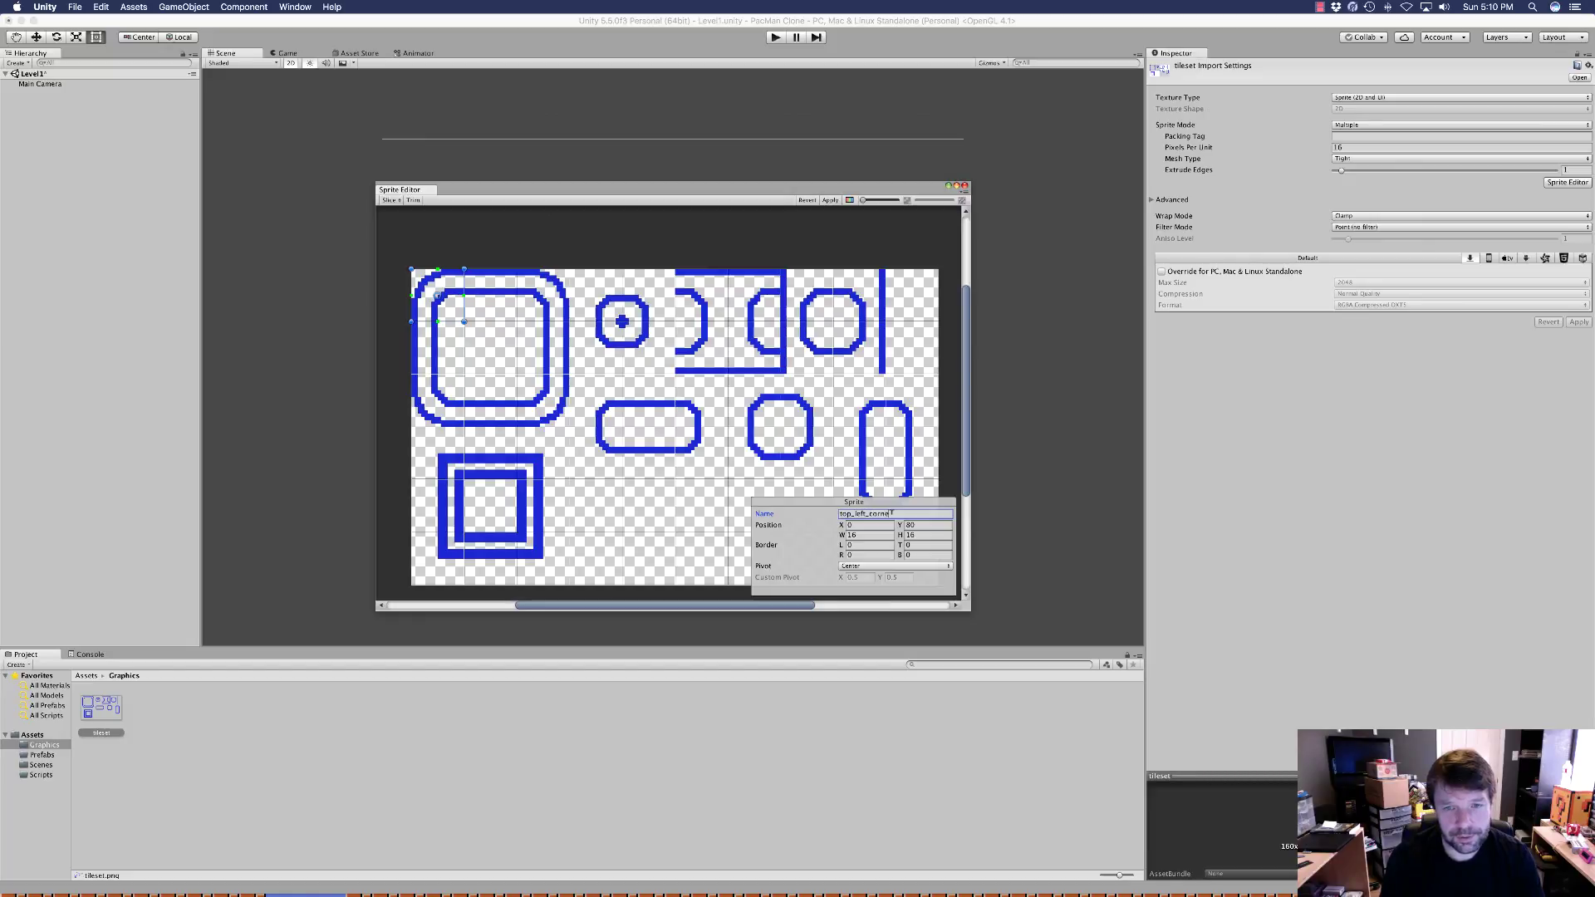
{"action": "type", "text": "t_corner_dou"}
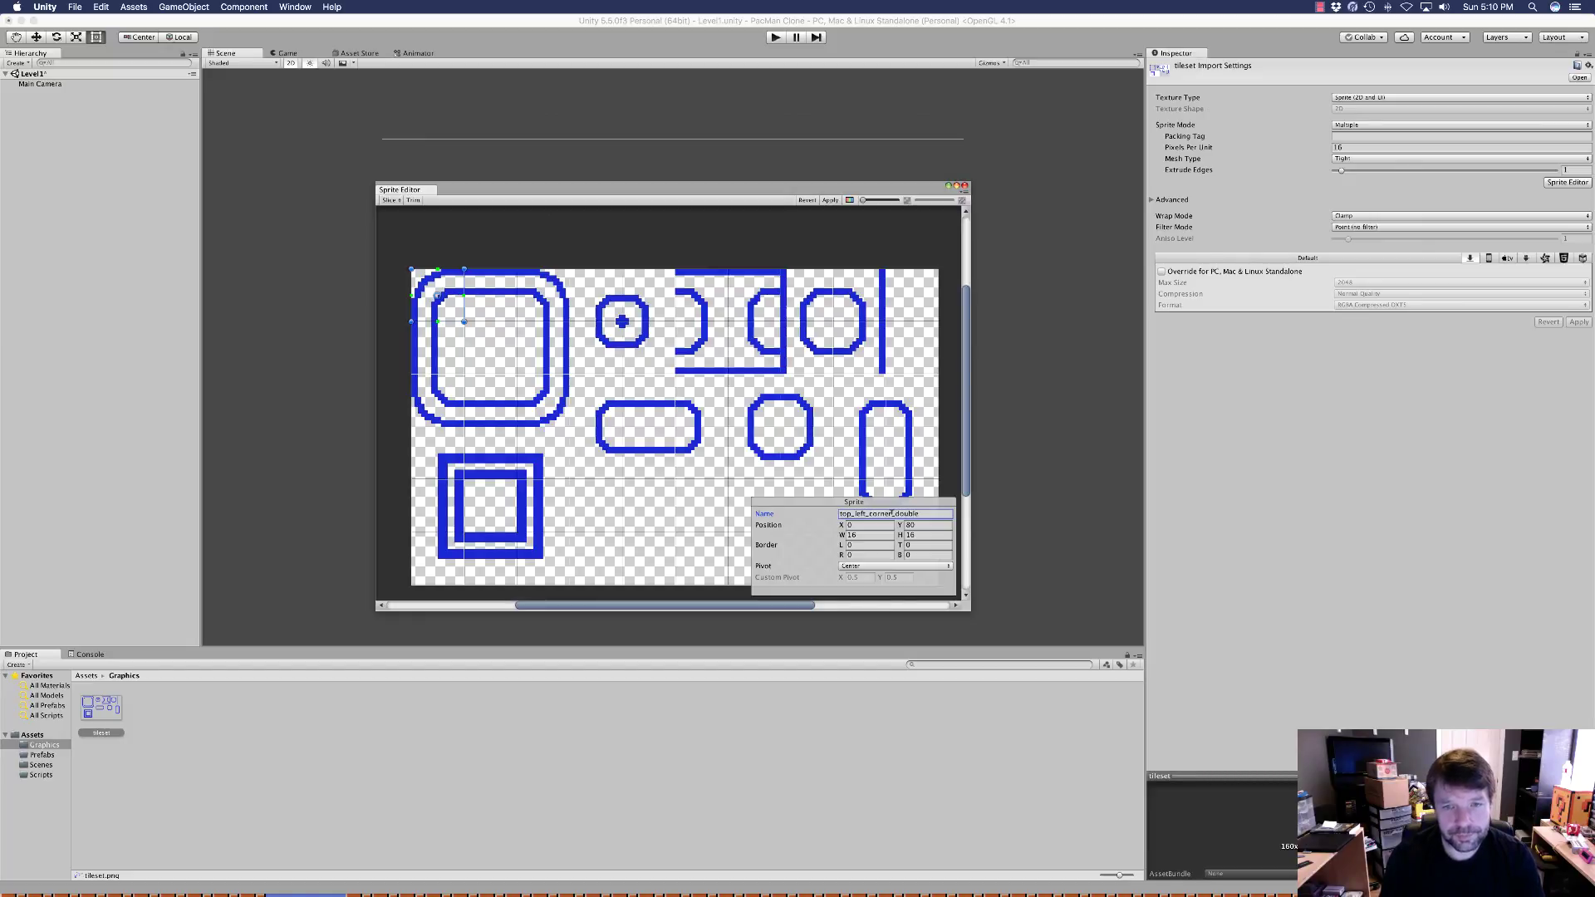
{"action": "type", "text": "ble"}
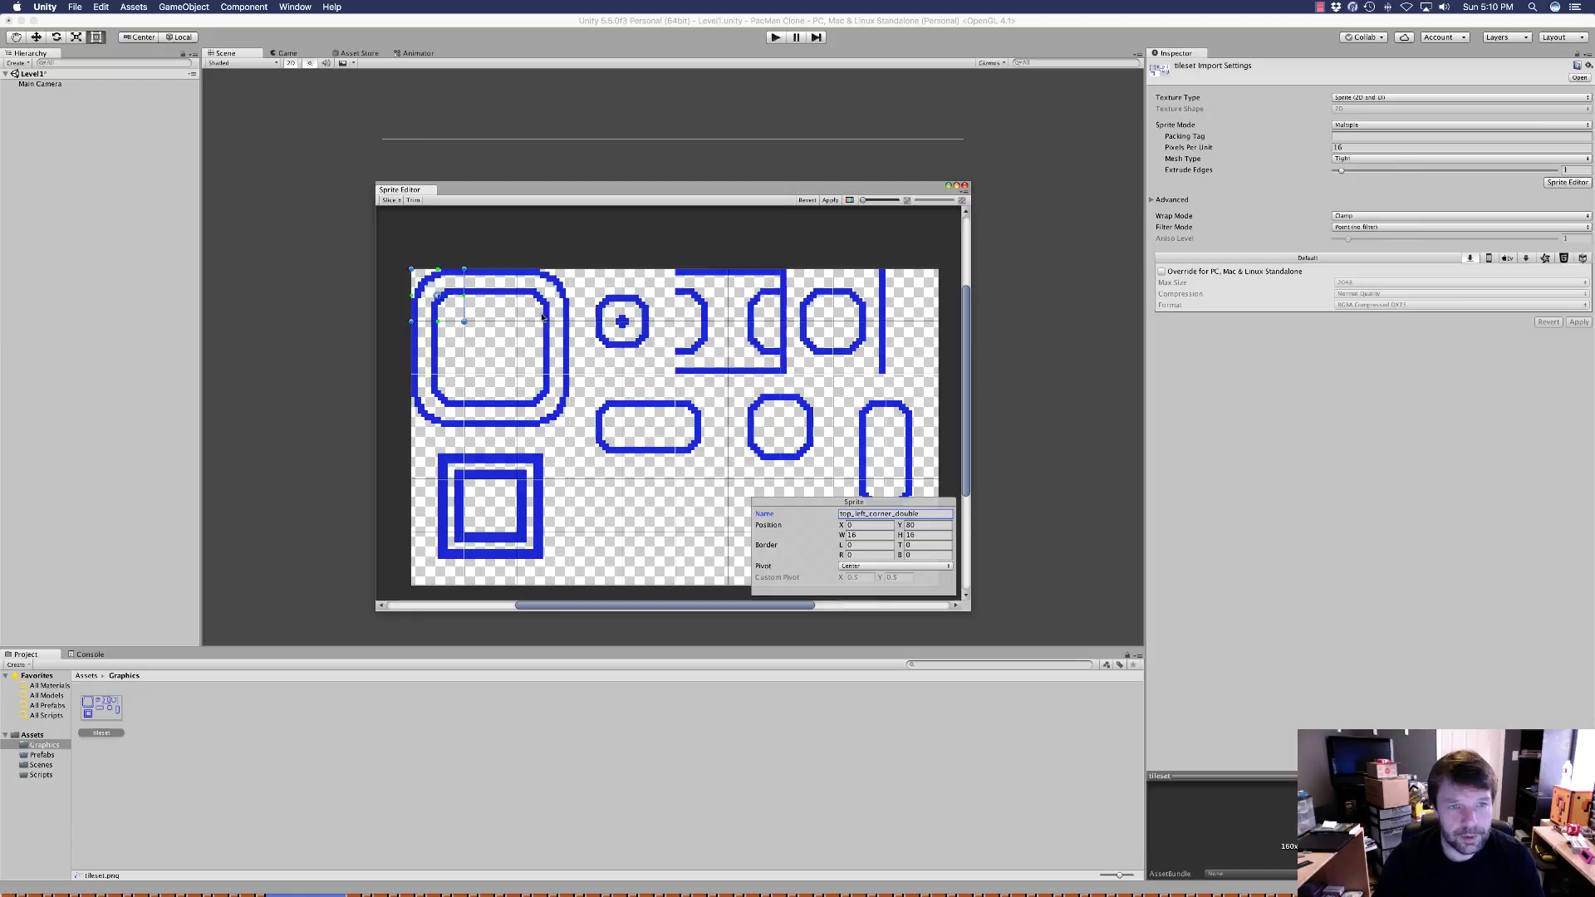
Rename the top-middle tile of the double-lined square to top_double
{"action": "left_click", "coordinate": [491, 295]}
{"action": "left_click", "coordinate": [823, 513]}
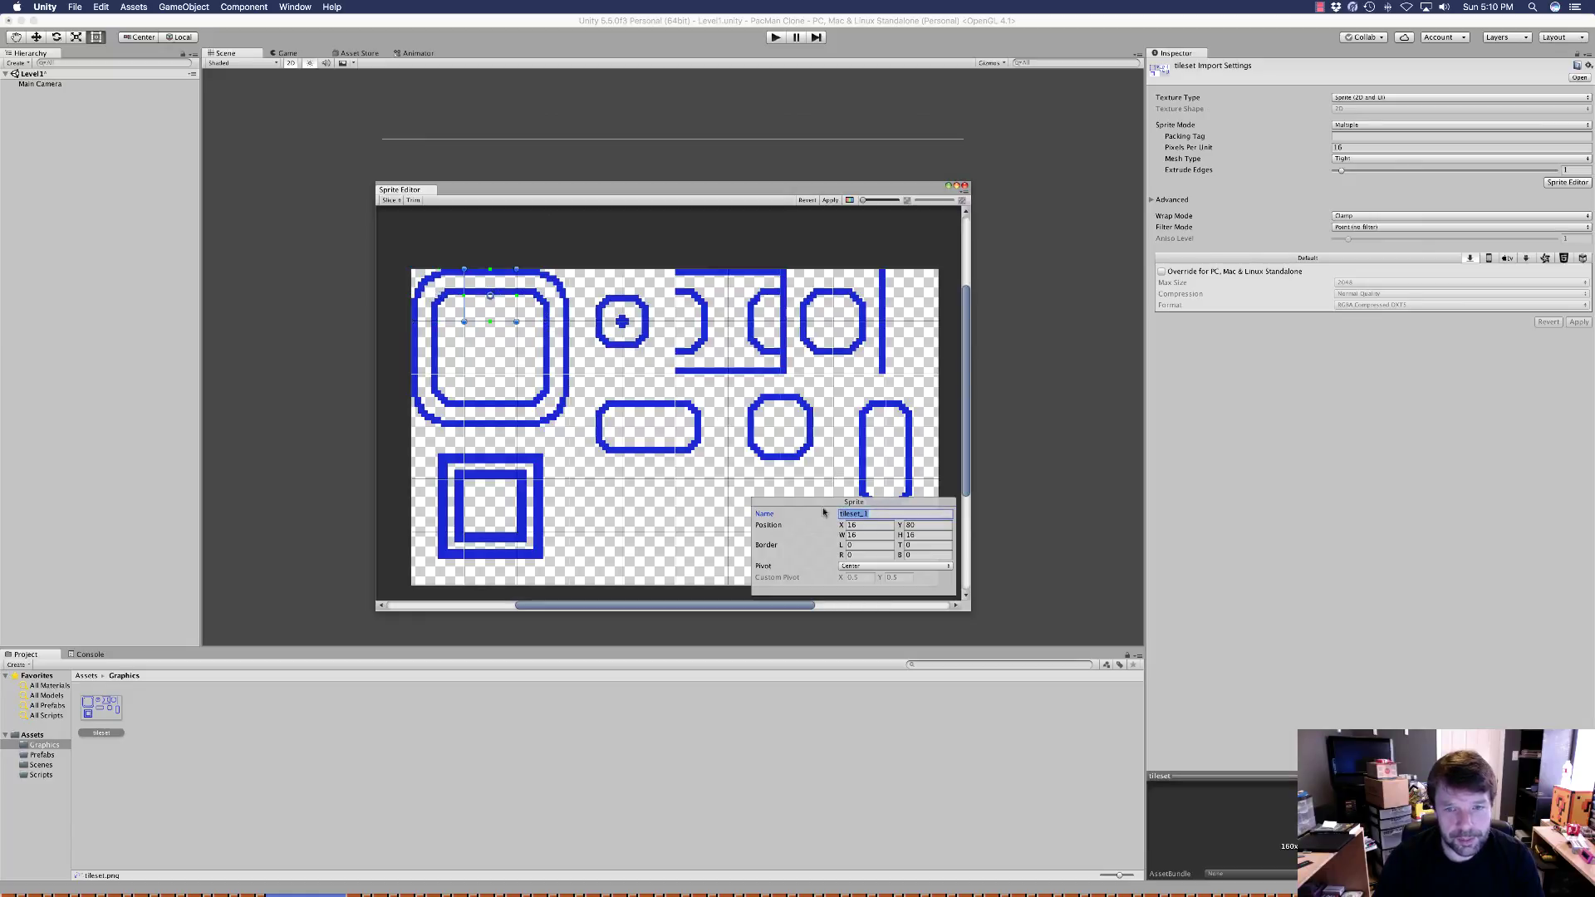
{"action": "type", "text": "top_"}
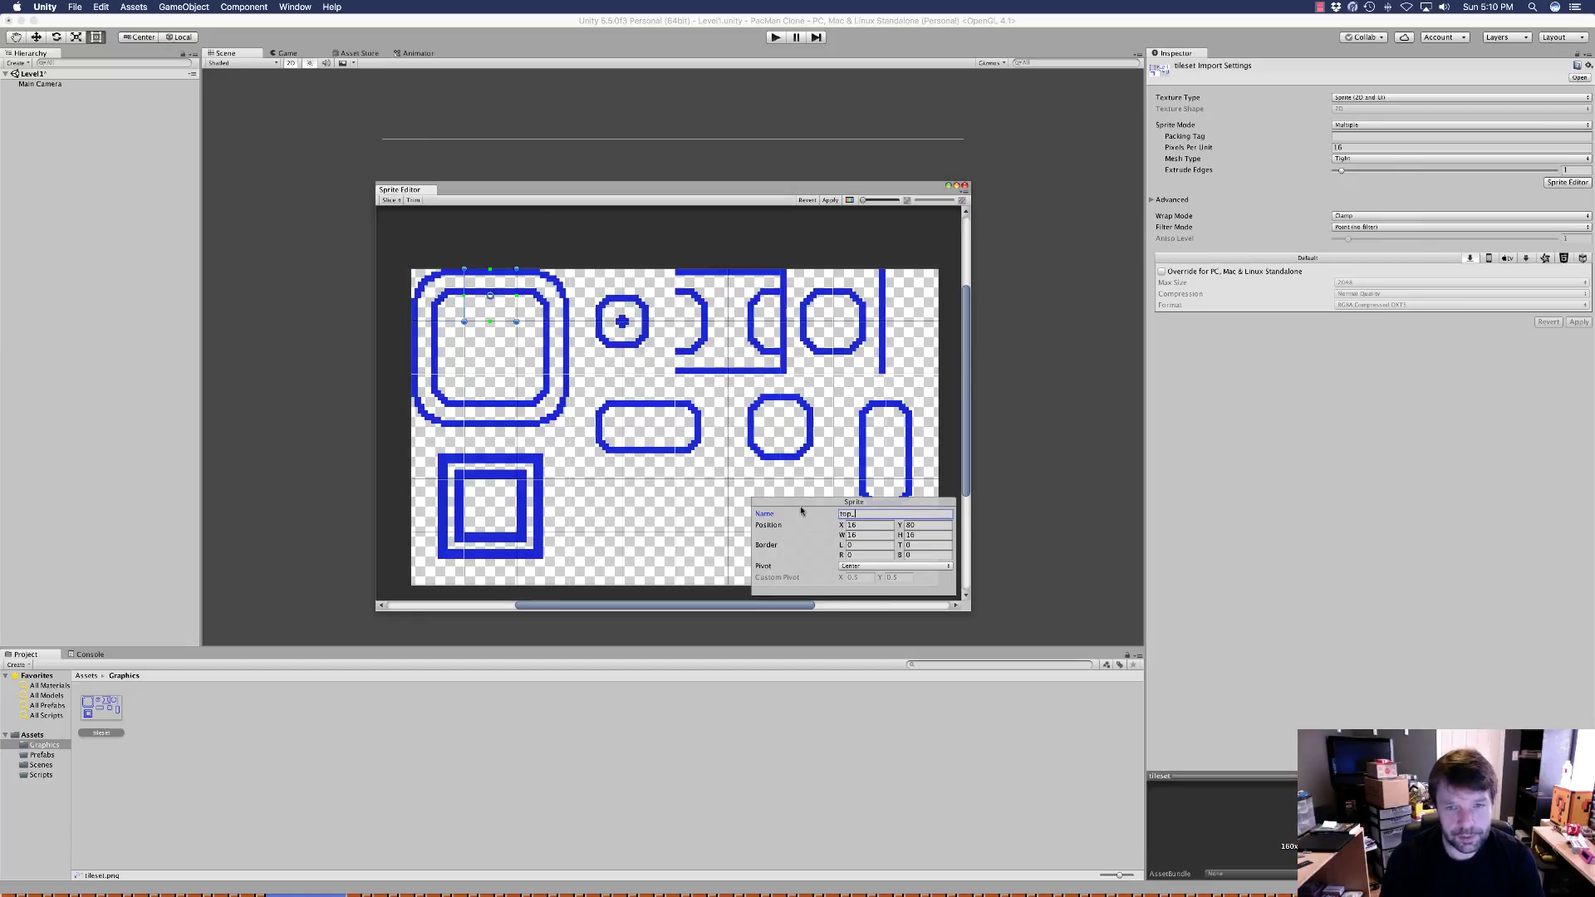
{"action": "type", "text": "double"}
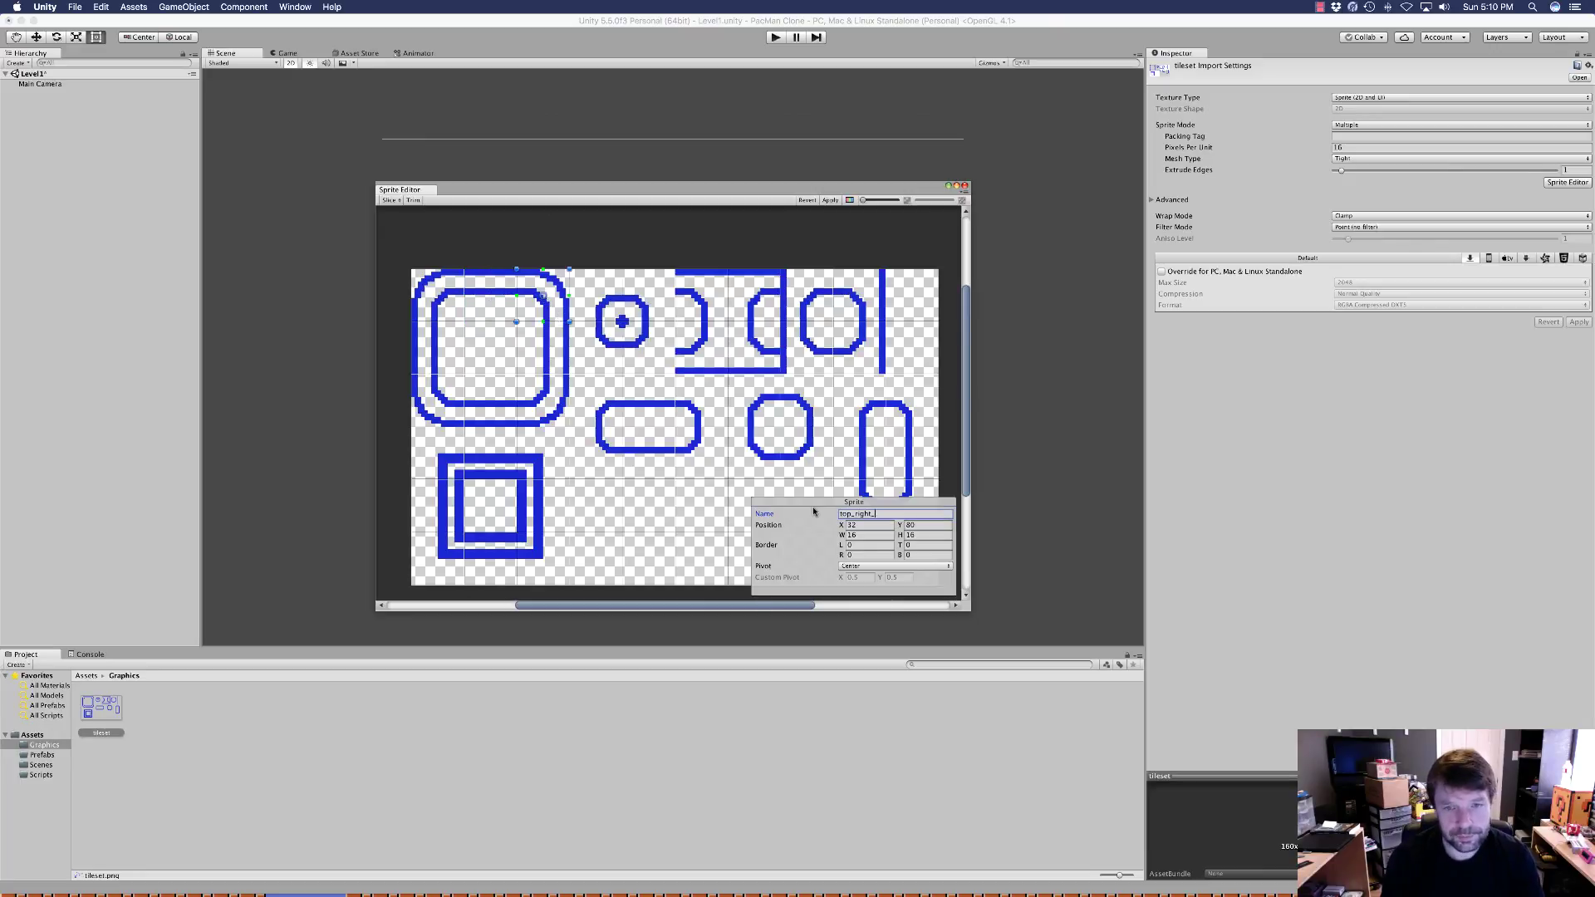
Rename the double-lined square's middle-right tile to right_double and its bottom-right tile to bottom_right_corner_double
{"action": "left_click", "coordinate": [501, 355]}
{"action": "left_click", "coordinate": [542, 349]}
{"action": "type", "text": "right_double"}
{"action": "left_click", "coordinate": [438, 401]}
{"action": "left_click", "coordinate": [490, 401]}
{"action": "left_click", "coordinate": [542, 401]}
{"action": "type", "text": "bottom_right_corner_double"}
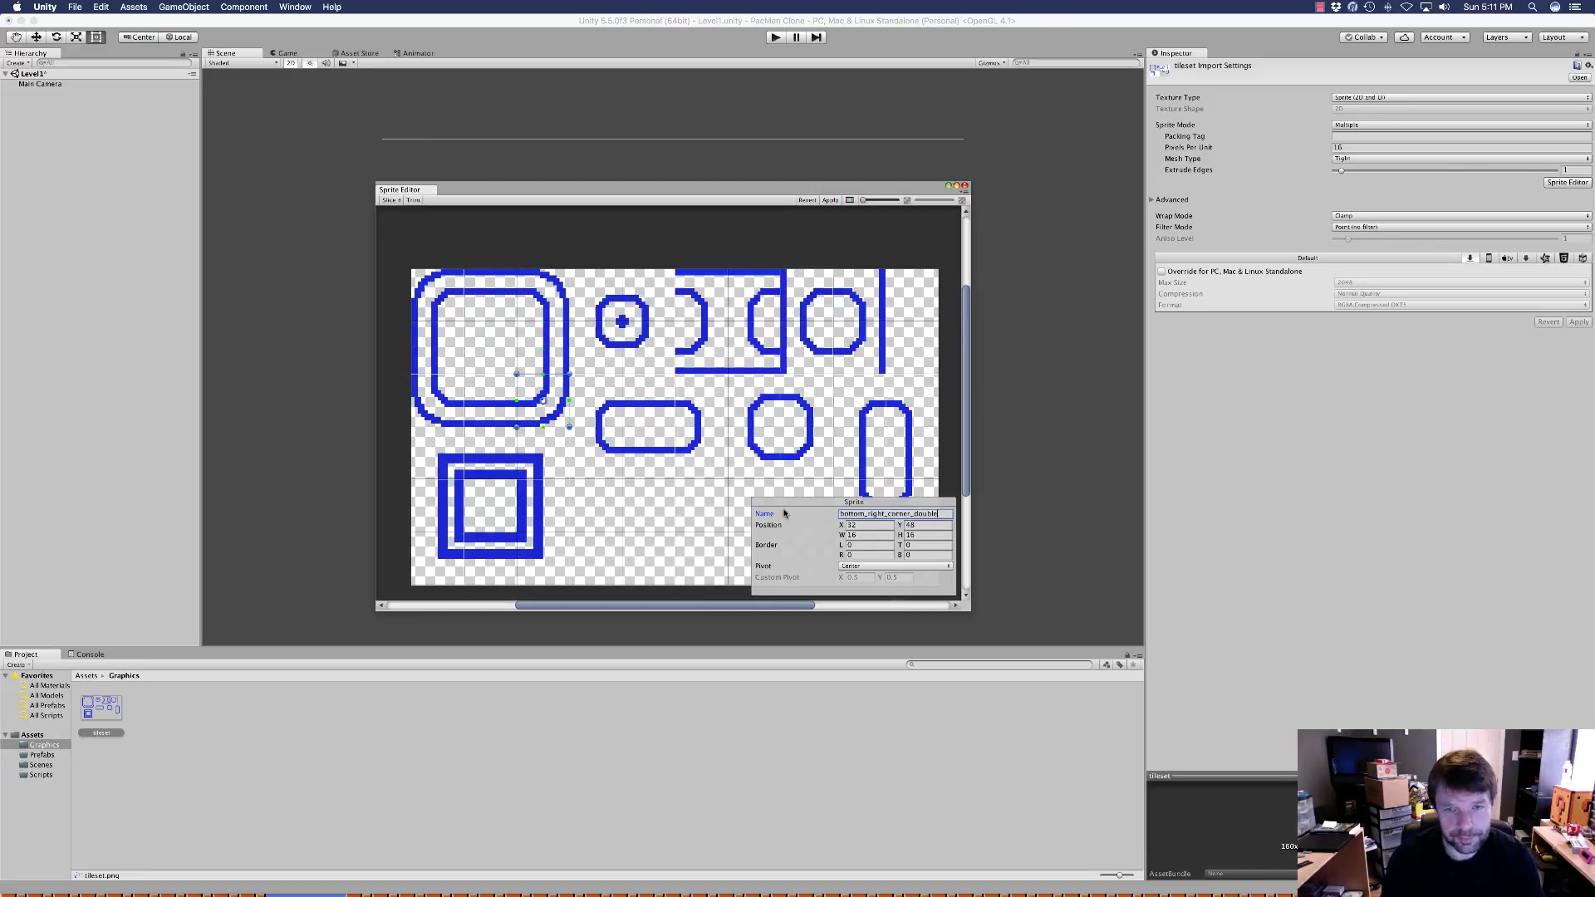
Rename the ghost house's top-left tile to ghosthouse_top_left and its top-right tile to ghosthouse_top_right
{"action": "left_click", "coordinate": [438, 453]}
{"action": "type", "text": "top_left_corner_ghosthouse"}
{"action": "left_click", "coordinate": [786, 517]}
{"action": "type", "text": "ghosthouse_top_left"}
{"action": "left_click", "coordinate": [490, 453]}
{"action": "left_click", "coordinate": [542, 454]}
{"action": "type", "text": "ghosthouse_top_right"}
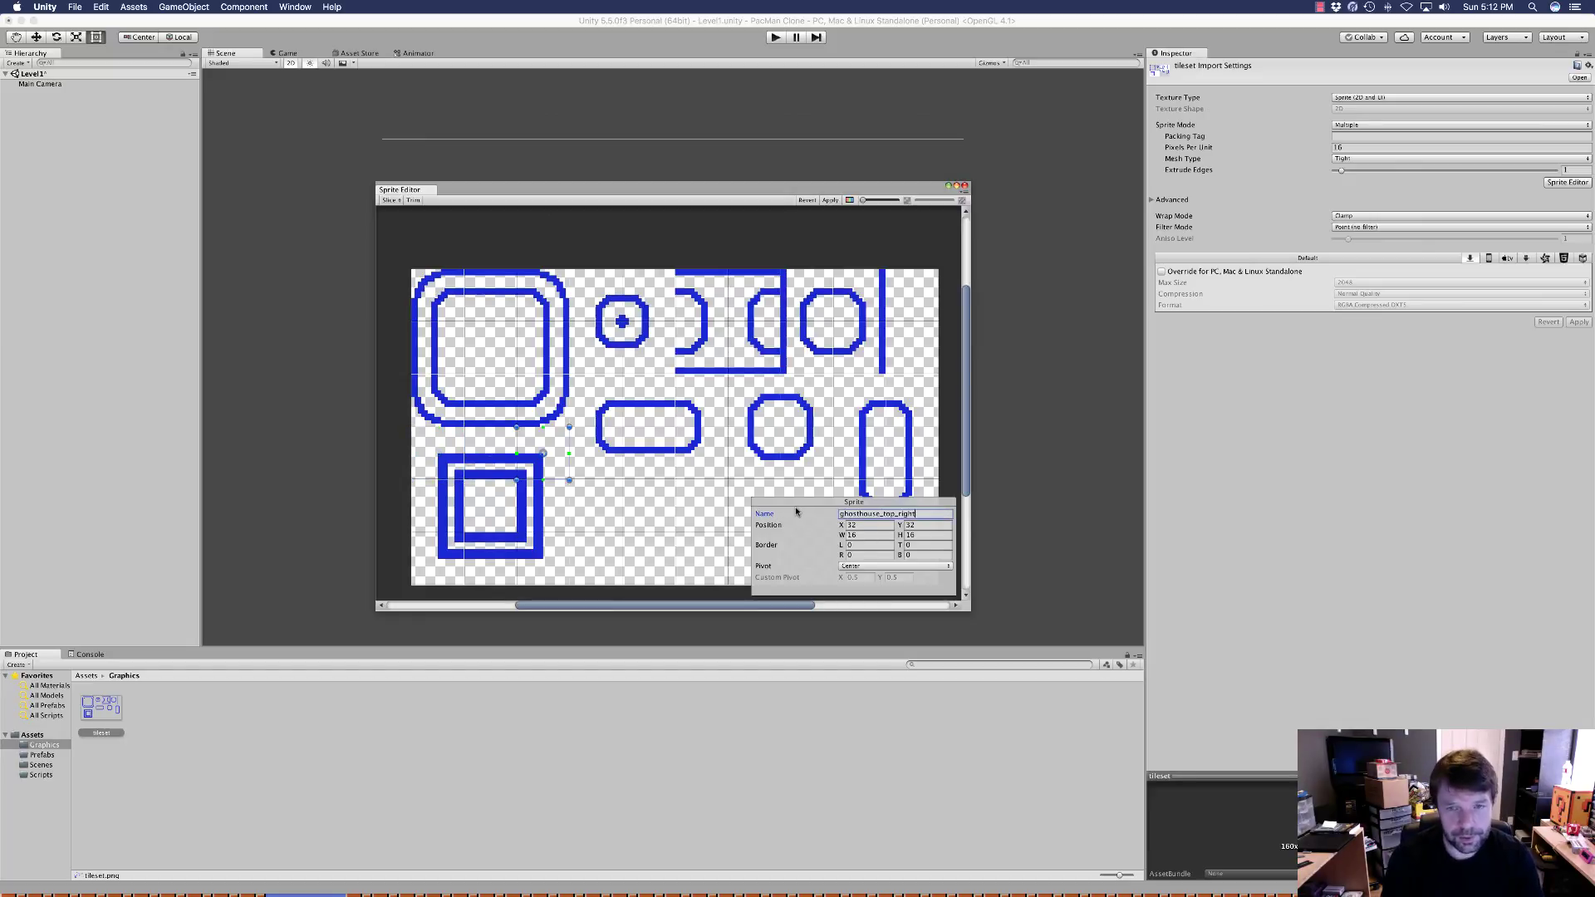
Rename the ghost house's middle-right tile to ghosthouse_right
{"action": "left_click", "coordinate": [542, 506]}
{"action": "type", "text": "ghosthouse_right"}
{"action": "key", "text": "Return"}
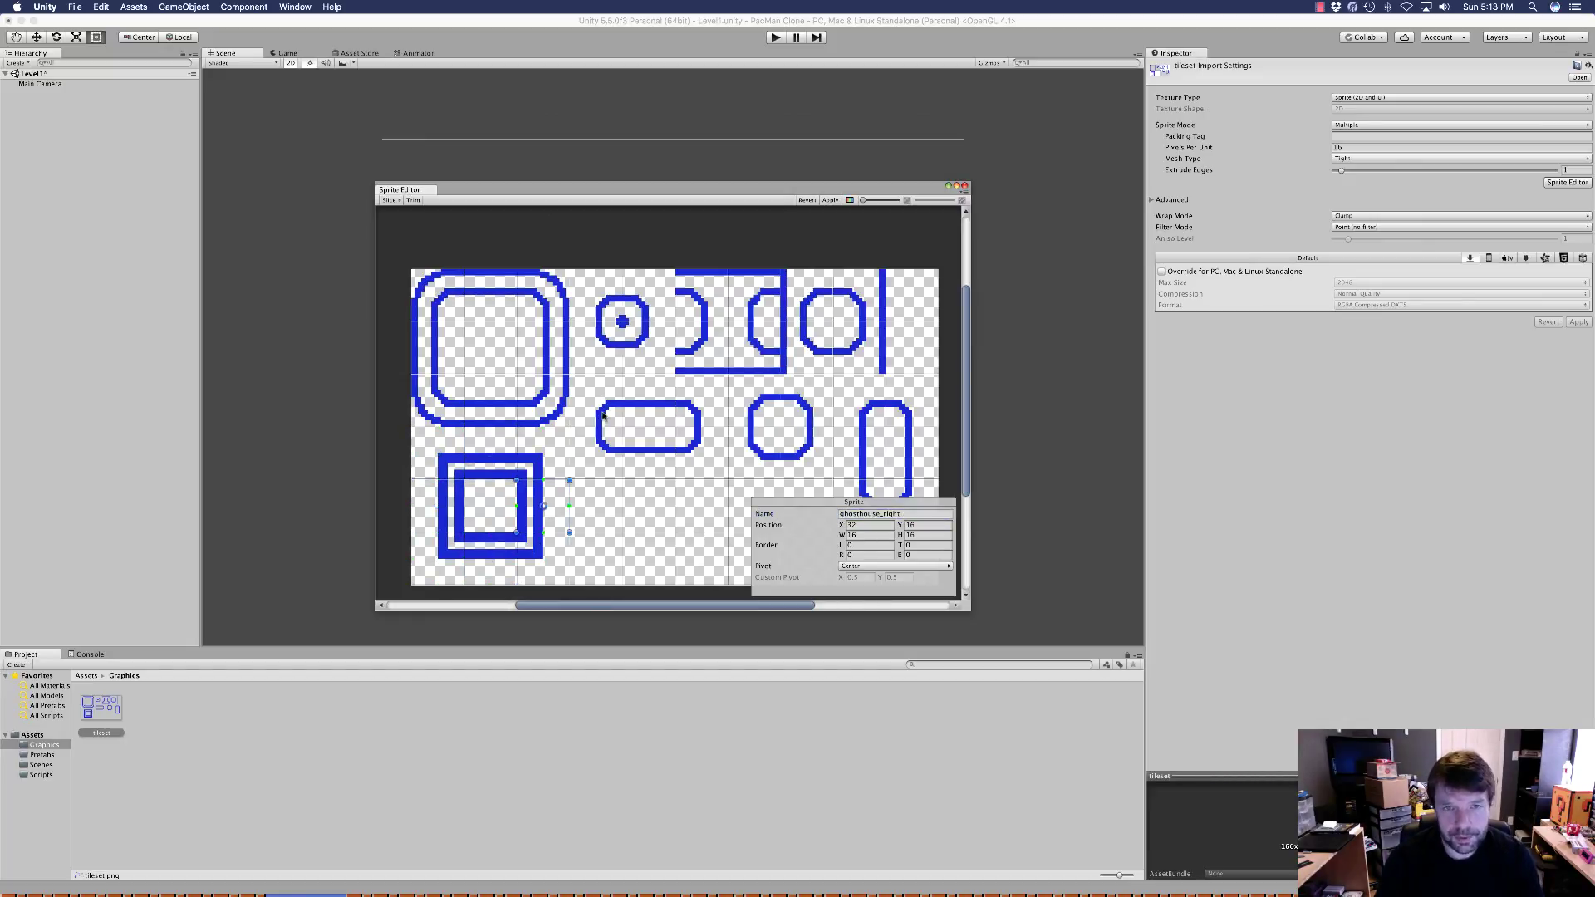
Rename the top-left tile of the big rounded shape in the tileset's second row of shapes to big_top_left_corner
{"action": "left_click", "coordinate": [701, 295]}
{"action": "left_click", "coordinate": [859, 348]}
{"action": "left_click", "coordinate": [807, 453]}
{"action": "left_click", "coordinate": [753, 400]}
{"action": "left_click", "coordinate": [933, 516]}
{"action": "type", "text": "big_top_left_corner"}
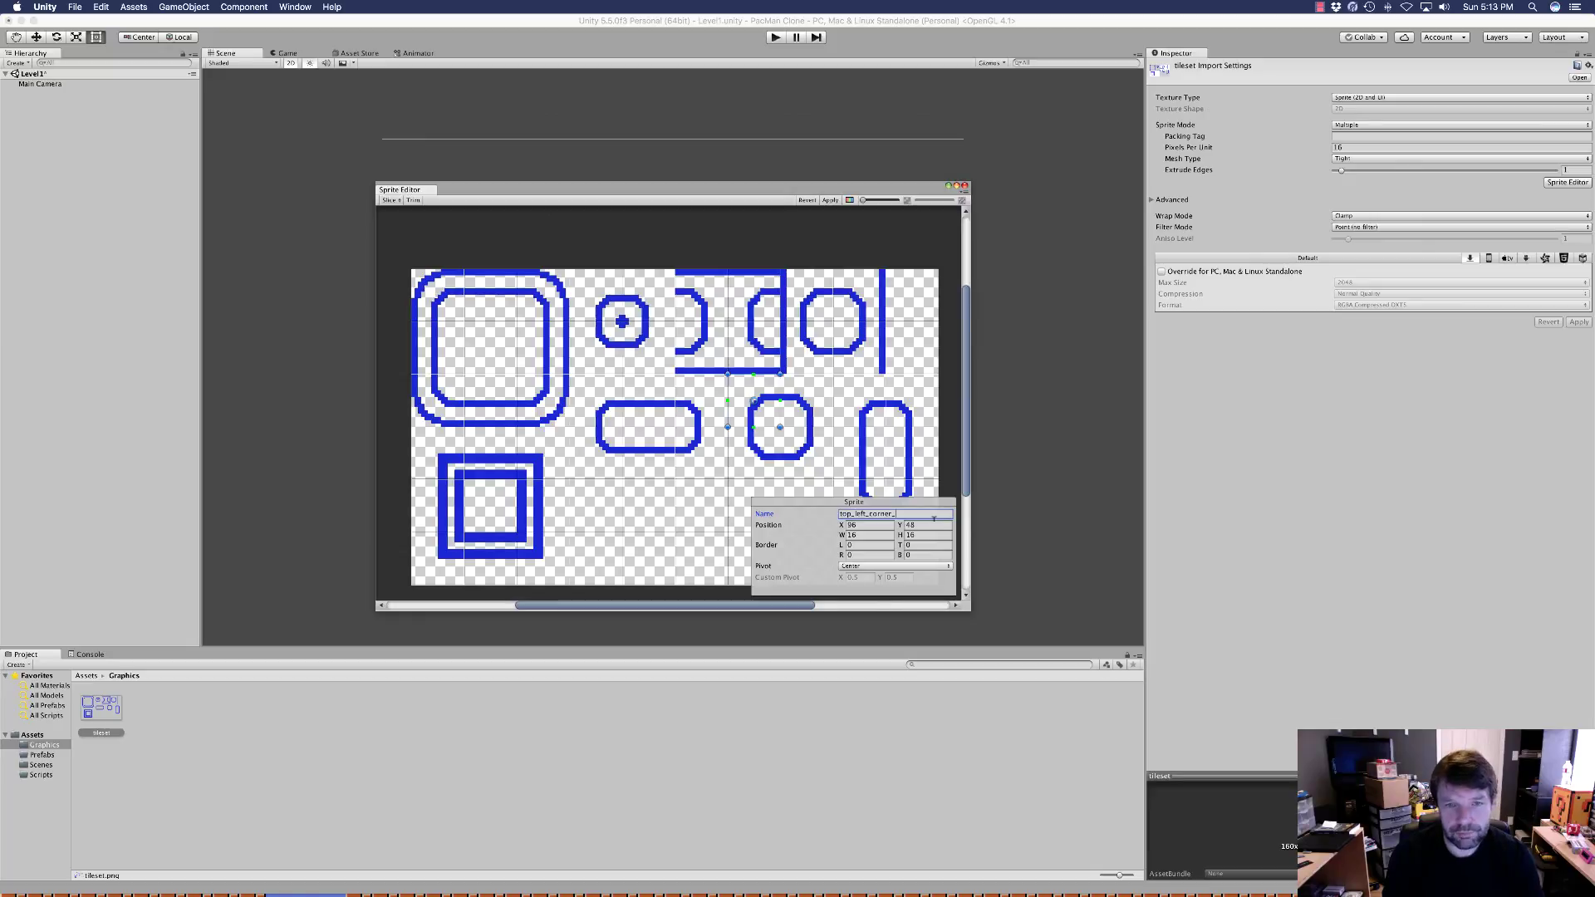
{"action": "left_click_drag", "start_coordinate": [933, 516], "coordinate": [795, 514]}
Rename the big rounded shape's remaining tiles to big_top_right_corner, big_bottom_left_corner and big_bottom_right_corner
{"action": "left_click", "coordinate": [807, 407]}
{"action": "type", "text": "big_top_right_corner"}
{"action": "left_click", "coordinate": [753, 452]}
{"action": "type", "text": "big_bottom_left_corner"}
{"action": "left_click", "coordinate": [806, 453]}
{"action": "type", "text": "big_bottom_right_corner"}
Rename the three upper tiles of the small wide rounded rectangle with names starting with small_top
{"action": "left_click", "coordinate": [754, 348]}
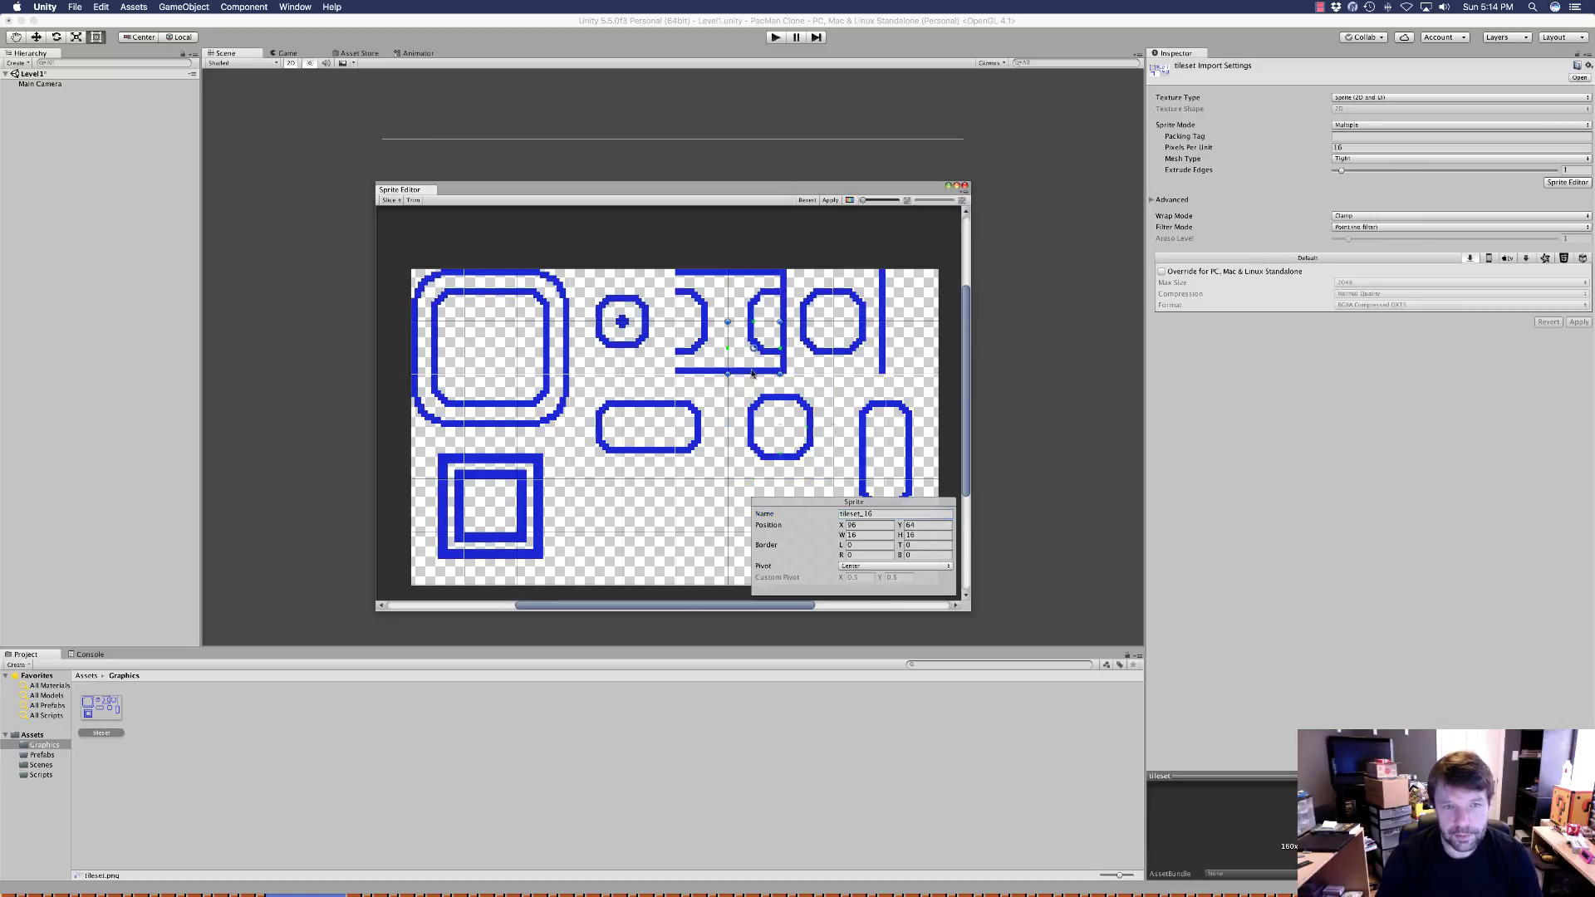
{"action": "left_click", "coordinate": [808, 301]}
{"action": "left_click", "coordinate": [595, 400]}
{"action": "left_click", "coordinate": [810, 516]}
{"action": "left_click", "coordinate": [648, 401]}
{"action": "left_click", "coordinate": [800, 516]}
{"action": "left_click", "coordinate": [701, 400]}
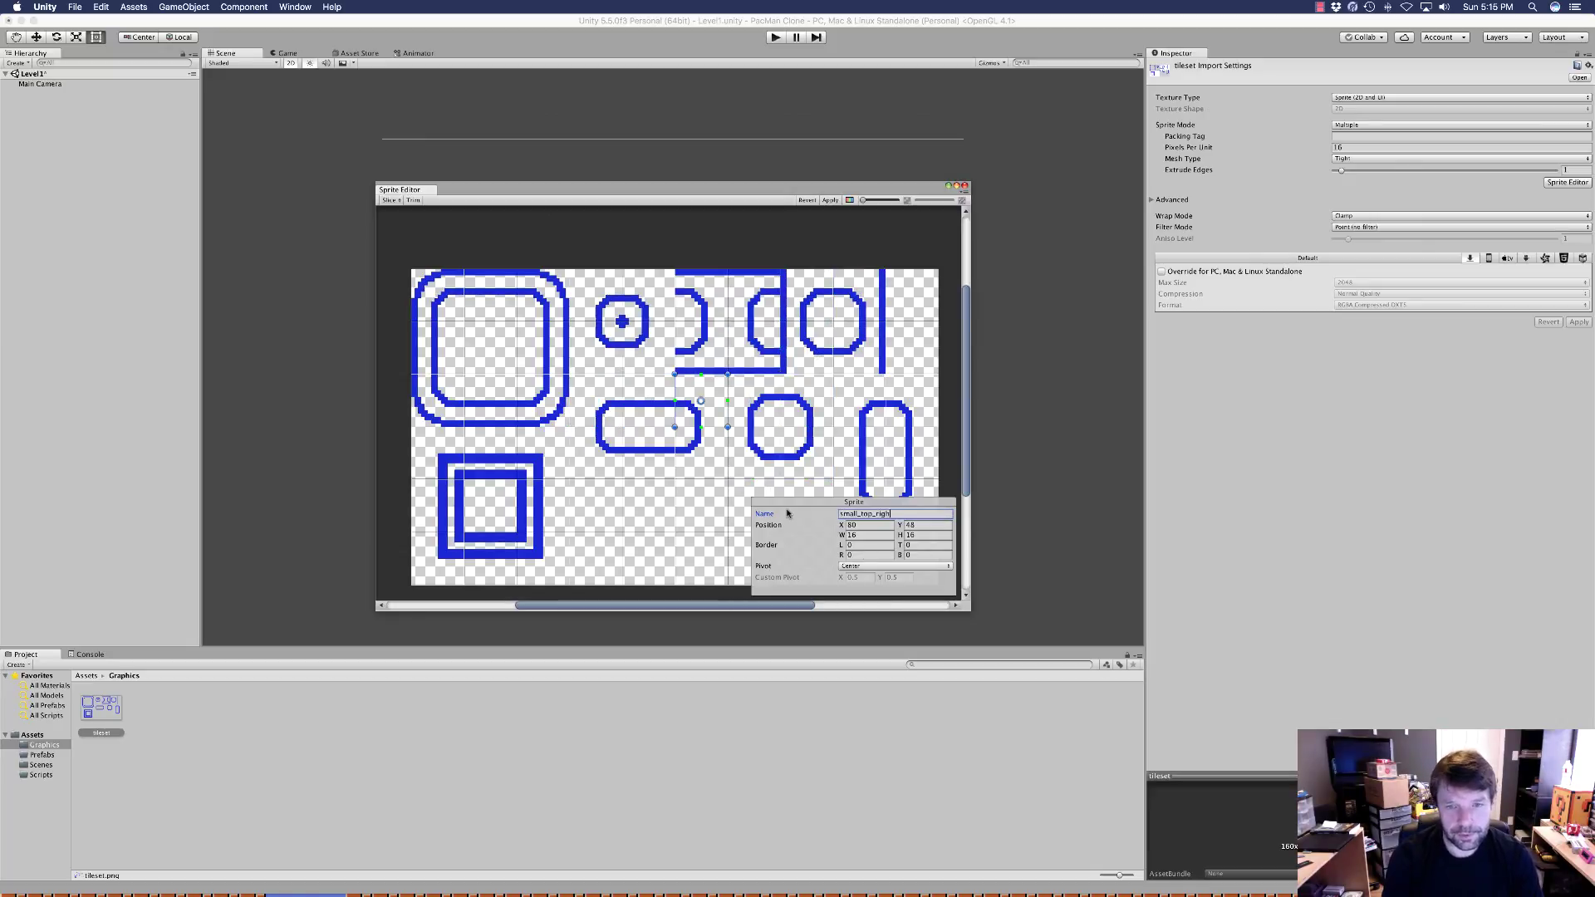
Rename the small wide rounded rectangle's lower tiles to small_bottom_left_corner, small_bottom and small_bottom_right_corner
{"action": "left_click", "coordinate": [596, 452]}
{"action": "left_click", "coordinate": [814, 516]}
{"action": "type", "text": "small_bottom_left_corner"}
{"action": "left_click", "coordinate": [648, 453]}
{"action": "type", "text": "small_bottom"}
{"action": "left_click", "coordinate": [701, 453]}
{"action": "left_click", "coordinate": [812, 516]}
{"action": "type", "text": "small_bottom_right_corner"}
{"action": "left_click", "coordinate": [806, 401]}
{"action": "left_click", "coordinate": [648, 453]}
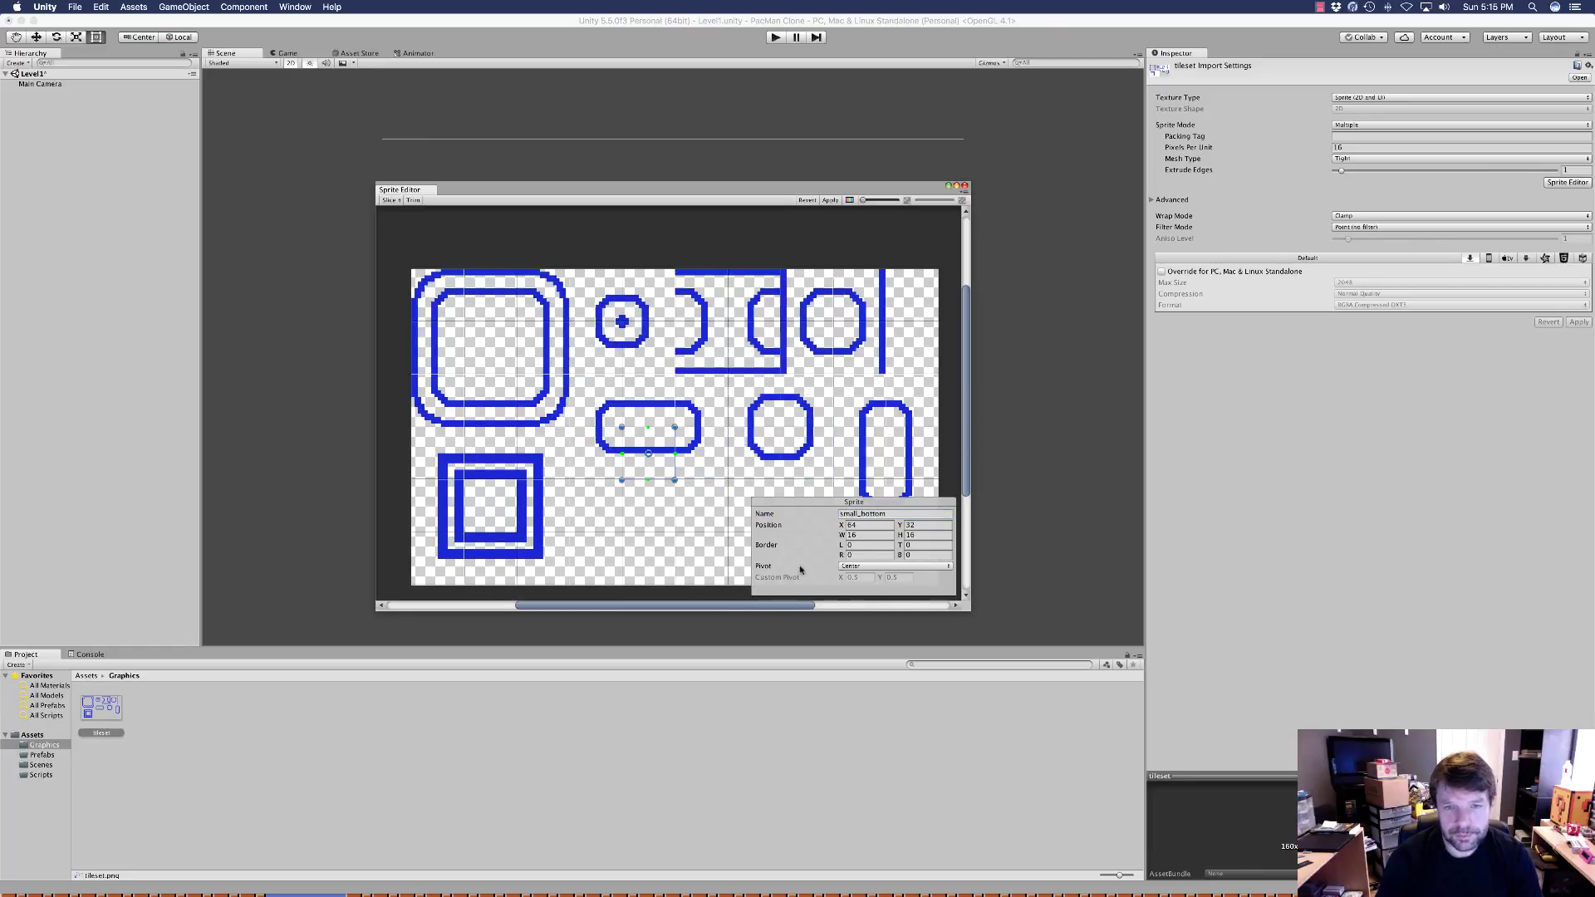
Rename the small rounded square's four tiles to square_top_left_corner, square_top_right_corner, square_bottom_left_corner and square_bottom_right_corner
{"action": "scroll", "coordinate": [797, 407], "scroll_direction": "left", "scroll_amount": 1}
{"action": "left_click", "coordinate": [881, 402]}
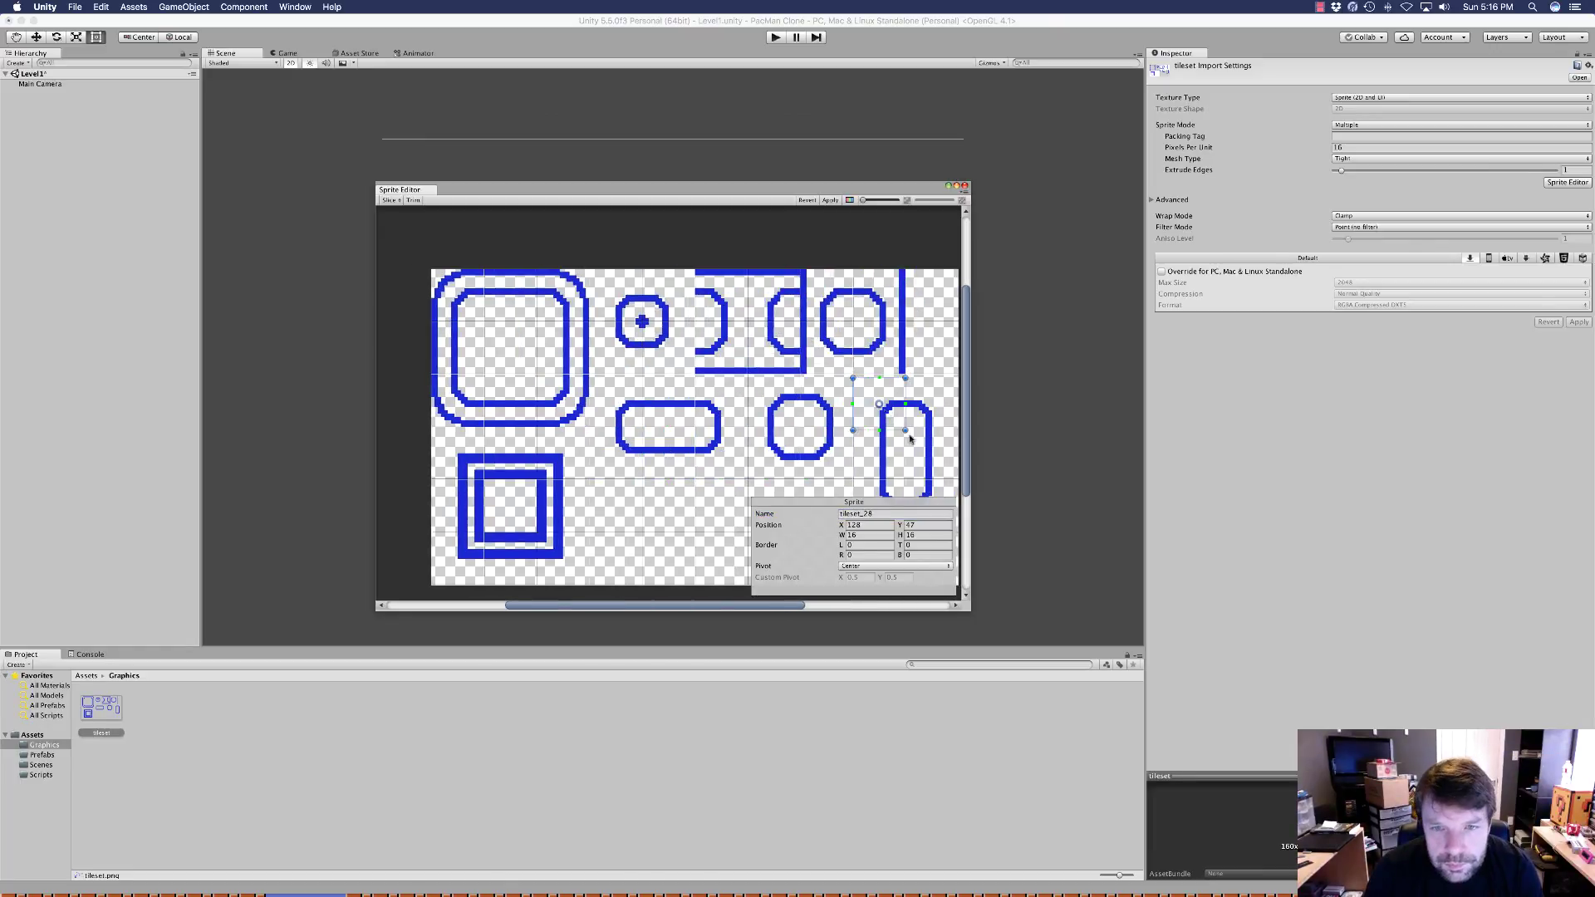
{"action": "left_click", "coordinate": [721, 298]}
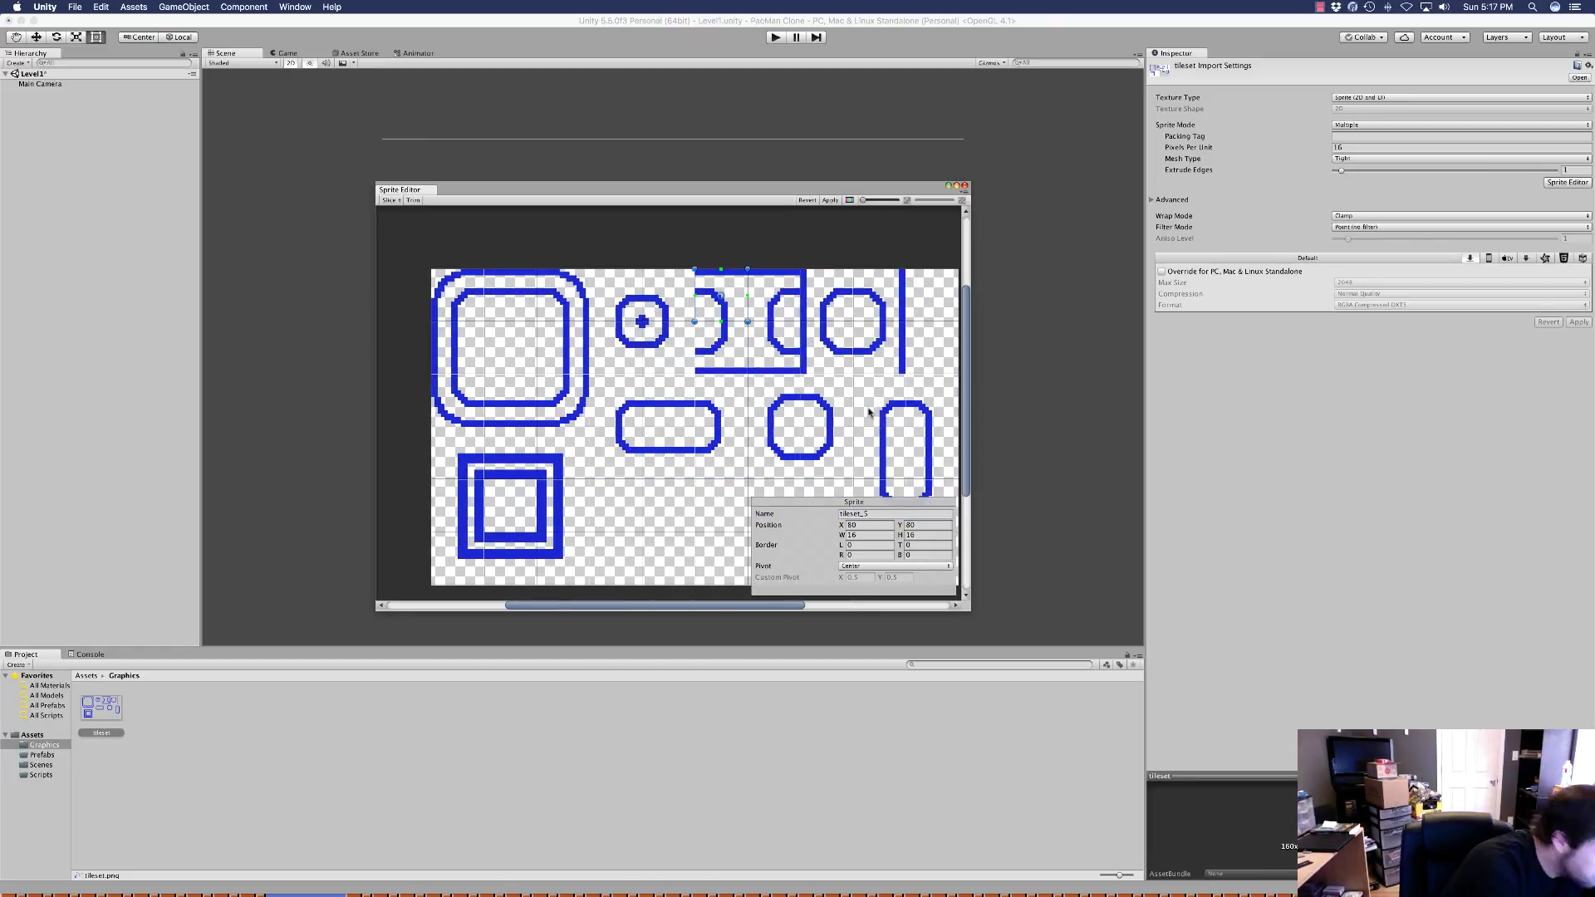
{"action": "left_click", "coordinate": [635, 316]}
{"action": "left_click", "coordinate": [779, 510]}
{"action": "type", "text": "square_top_left_corner"}
{"action": "left_click", "coordinate": [668, 298]}
{"action": "type", "text": "square_top_right_corner"}
{"action": "left_click", "coordinate": [618, 349]}
{"action": "type", "text": "square_bottom_left_corner"}
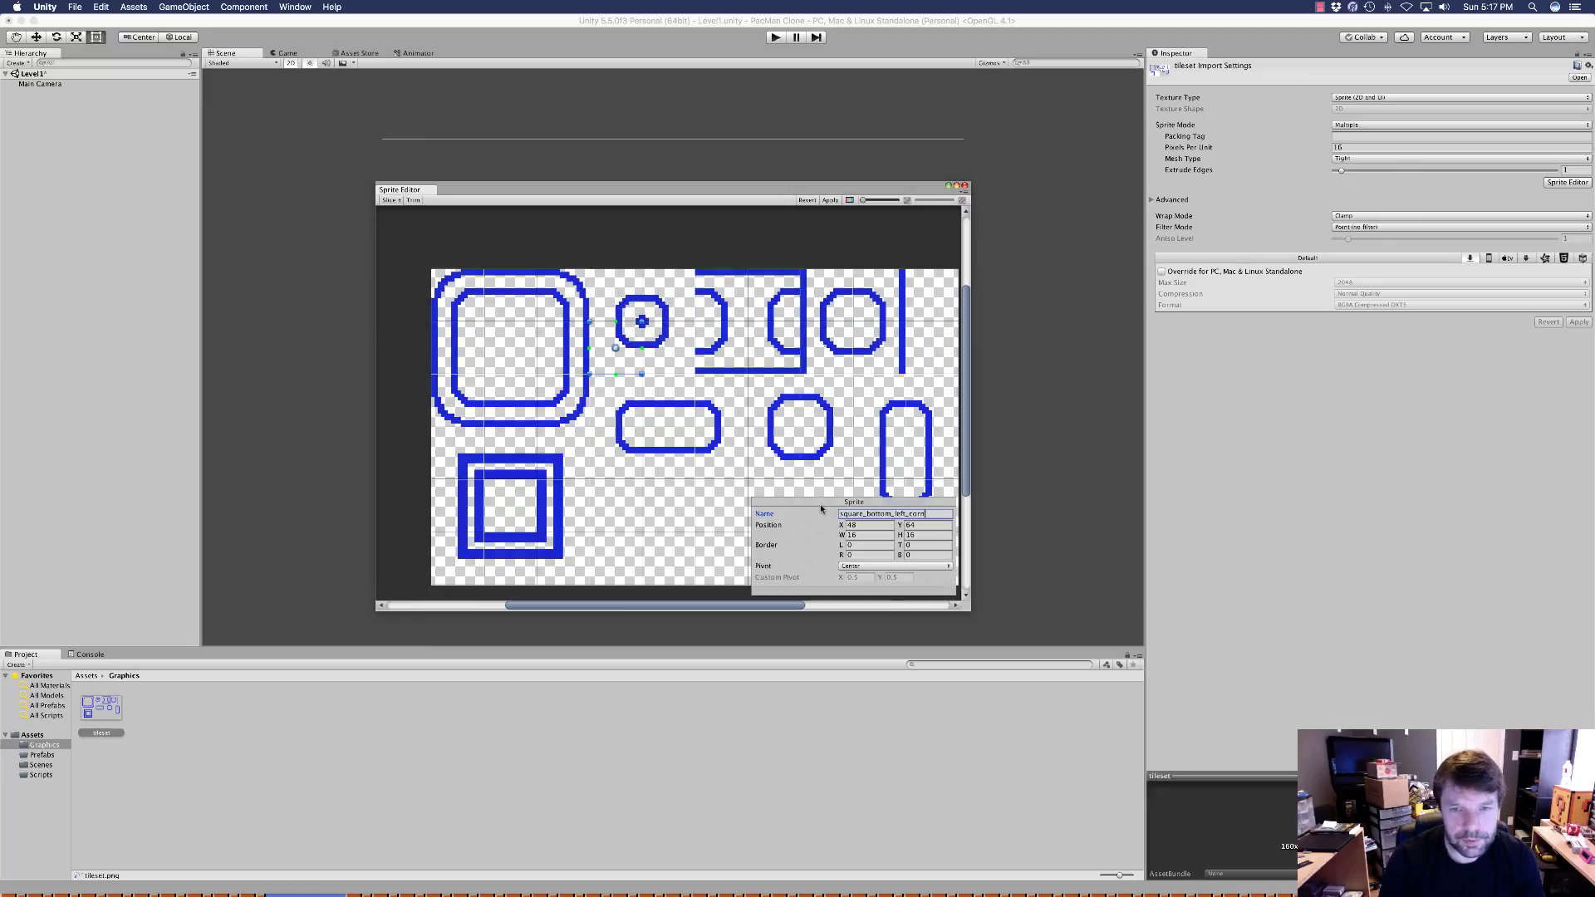
{"action": "left_click", "coordinate": [667, 349]}
{"action": "type", "text": "square_bottom_right_corner"}
Rename the tall rounded rectangle's middle side tiles to small_left and small_right
{"action": "left_click", "coordinate": [880, 453]}
{"action": "left_click", "coordinate": [822, 512]}
{"action": "type", "text": "small_left"}
{"action": "left_click", "coordinate": [931, 453]}
{"action": "type", "text": "small_right"}
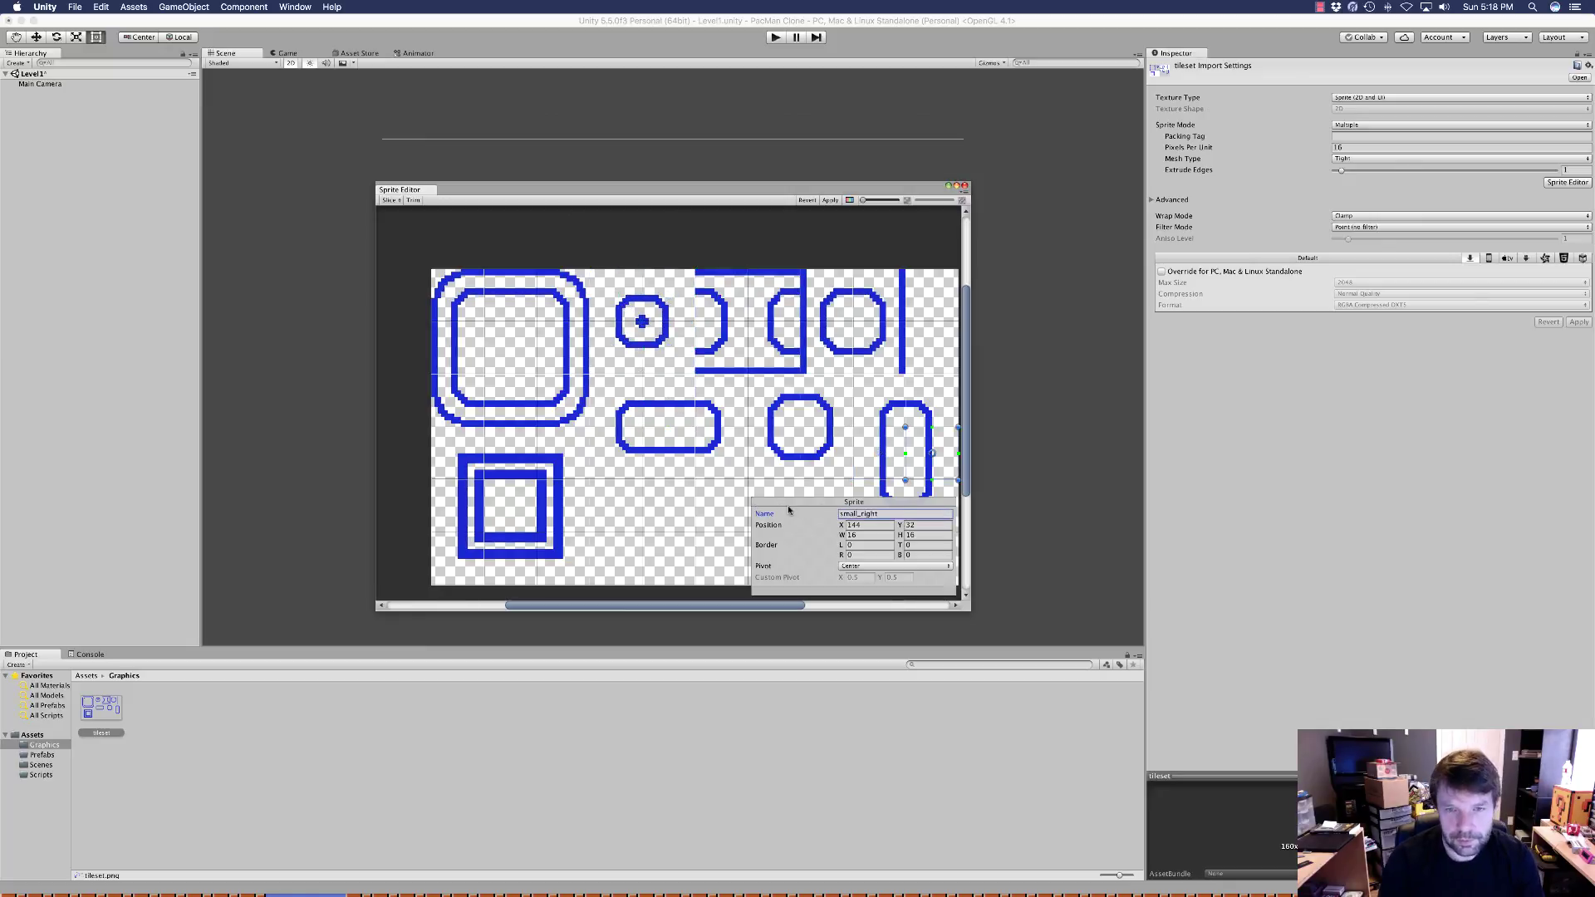
Give the open rectangle's four tiles names starting with straight_double, using straight_double_top_left_corner for its upper-right tile
{"action": "left_click", "coordinate": [721, 297]}
{"action": "left_click", "coordinate": [814, 512]}
{"action": "type", "text": "straight_top_left_corner"}
{"action": "left_click", "coordinate": [774, 296]}
{"action": "left_click", "coordinate": [812, 513]}
{"action": "type", "text": "straight_top_right_corner"}
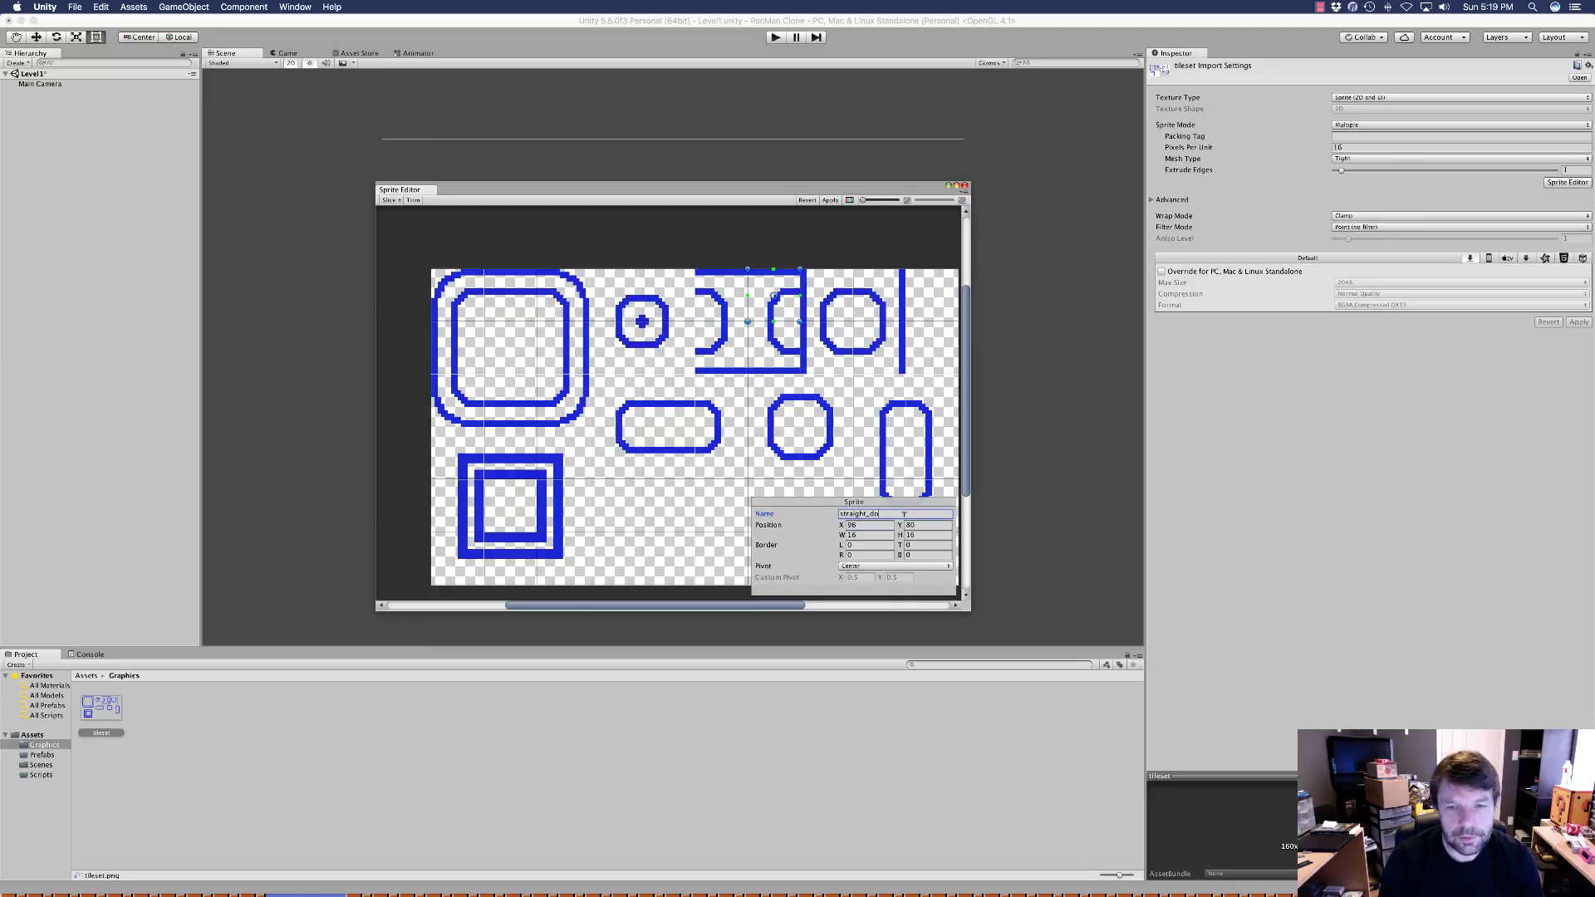
{"action": "left_click", "coordinate": [721, 348]}
{"action": "type", "text": "straight_bottom_left_corner"}
{"action": "left_click", "coordinate": [775, 348]}
{"action": "type", "text": "straight_bottom_right_corner"}
Give the tiles of the octagon between the two vertical lines names starting with straight_vertical_double
{"action": "left_click", "coordinate": [827, 348]}
{"action": "left_click", "coordinate": [808, 514]}
{"action": "type", "text": "straight_vertical_double_bottom_left_corner"}
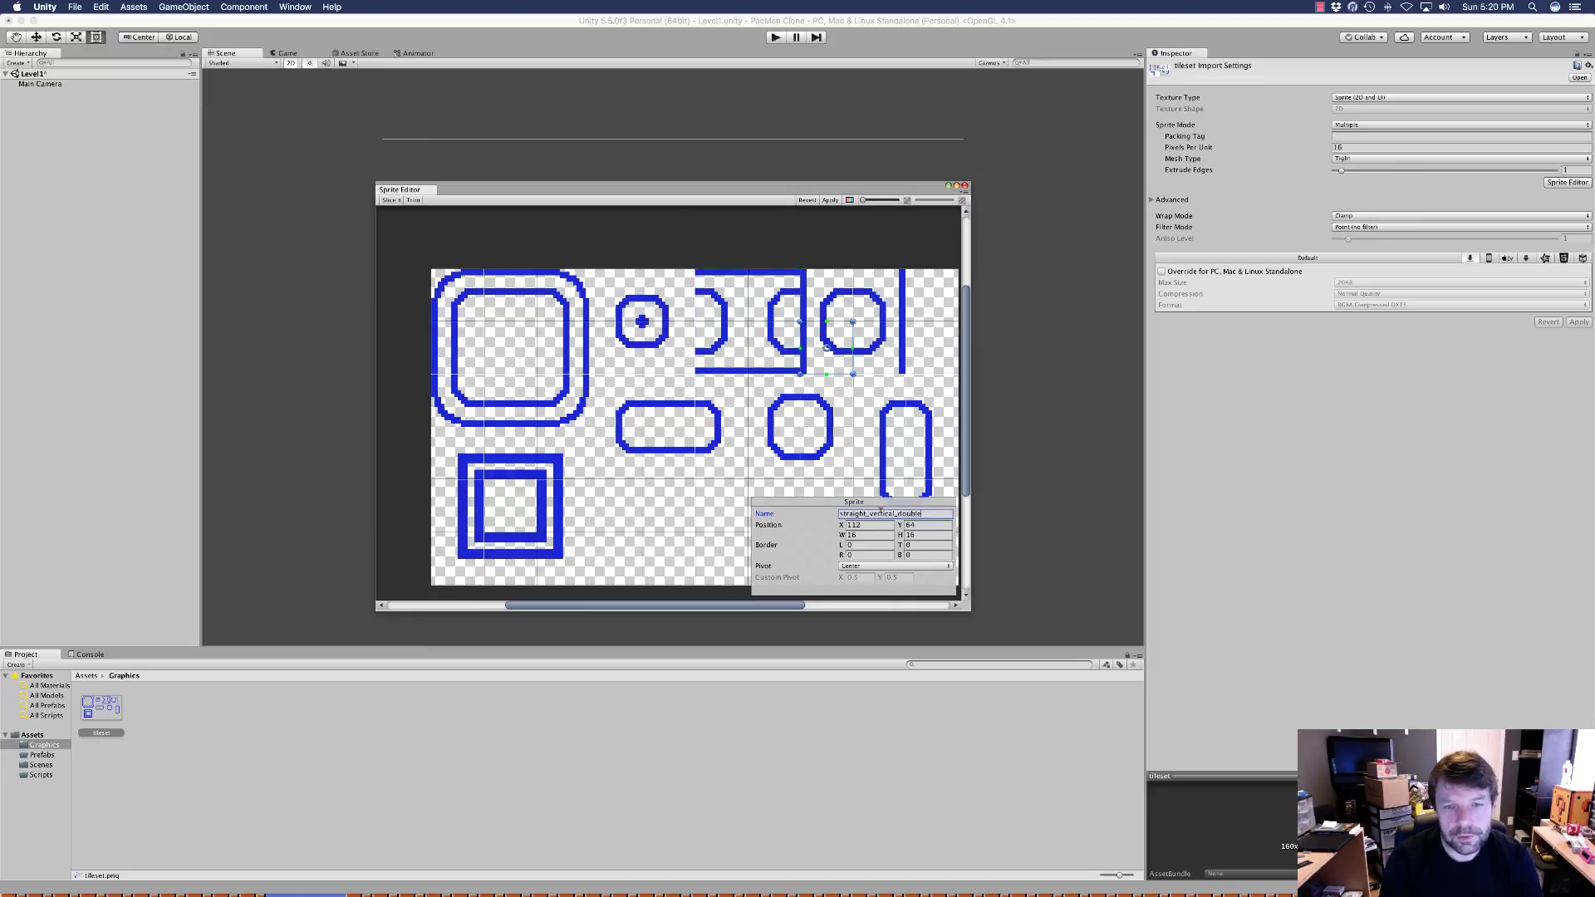
{"action": "left_click", "coordinate": [826, 295]}
{"action": "left_click", "coordinate": [808, 515]}
{"action": "type", "text": "straight_vertical_double_top_left_corner"}
{"action": "left_click_drag", "start_coordinate": [924, 513], "coordinate": [840, 514]}
{"action": "left_click", "coordinate": [879, 296]}
{"action": "left_click", "coordinate": [879, 348]}
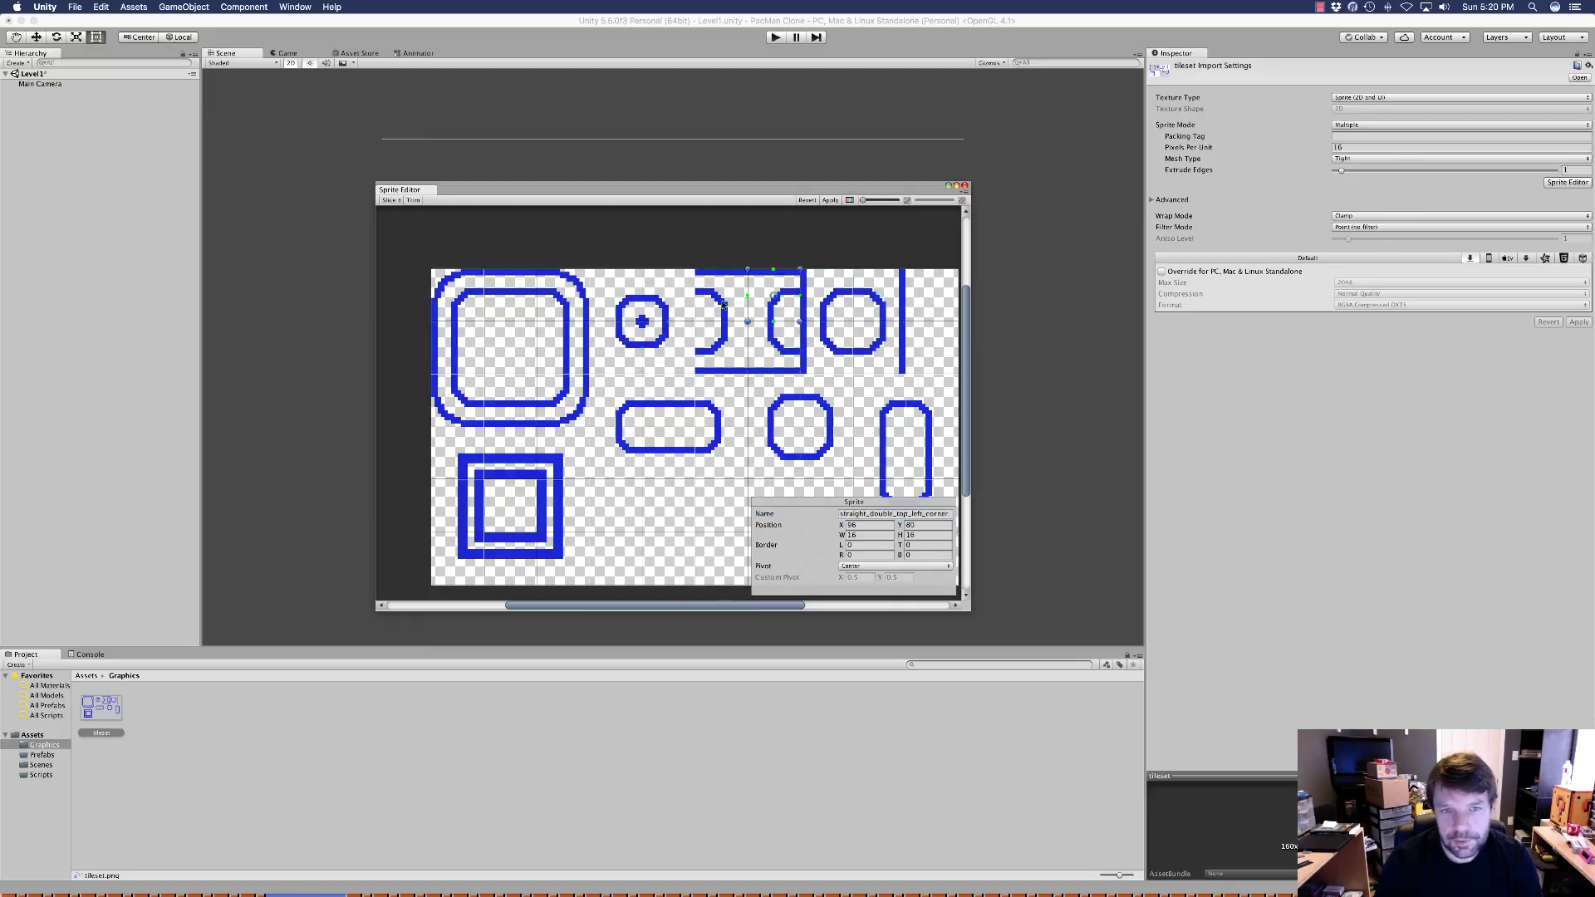
Rename the tall rounded rectangle's upper two tiles as top-left and top-right corners, with top_right_corner_single for the right one
{"action": "left_click", "coordinate": [878, 401]}
{"action": "left_click", "coordinate": [822, 513]}
{"action": "type", "text": "top_left"}
{"action": "left_click", "coordinate": [931, 400]}
{"action": "left_click", "coordinate": [807, 513]}
{"action": "type", "text": "top_right_corner_single"}
Rename the tall rounded rectangle's lower tiles to bottom_left_corner_single and bottom_right_corner_single, and apply the sprite changes
{"action": "left_click", "coordinate": [879, 489]}
{"action": "left_click", "coordinate": [812, 513]}
{"action": "type", "text": "bottom_left_corner_single"}
{"action": "left_click", "coordinate": [932, 489]}
{"action": "left_click", "coordinate": [777, 515]}
{"action": "type", "text": "bottom_right_corner_single"}
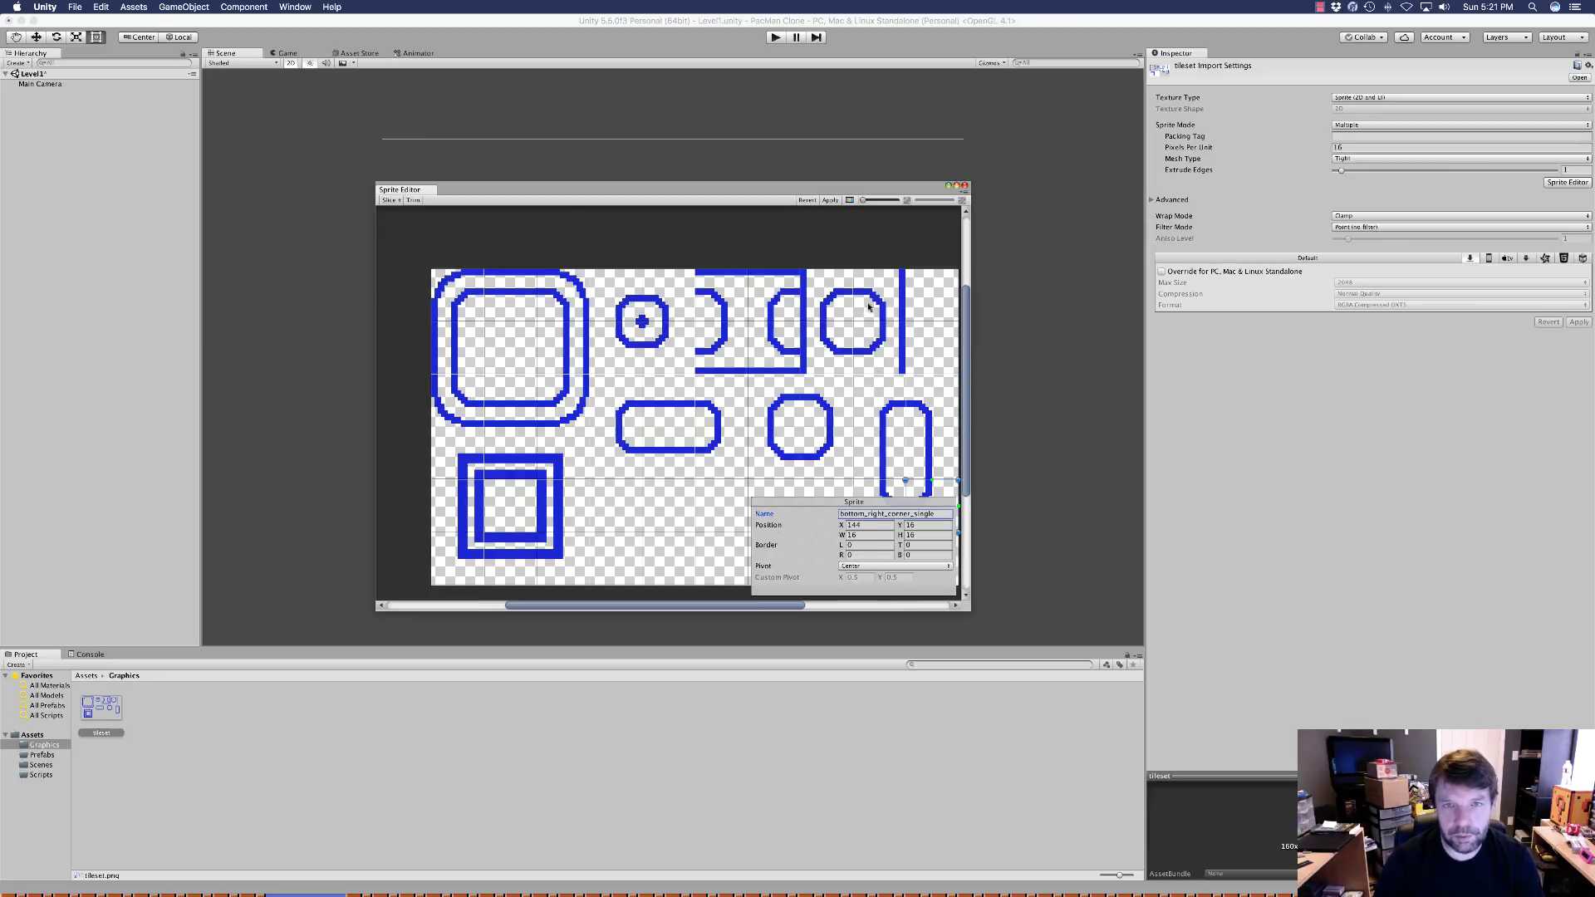
{"action": "left_click", "coordinate": [830, 200]}
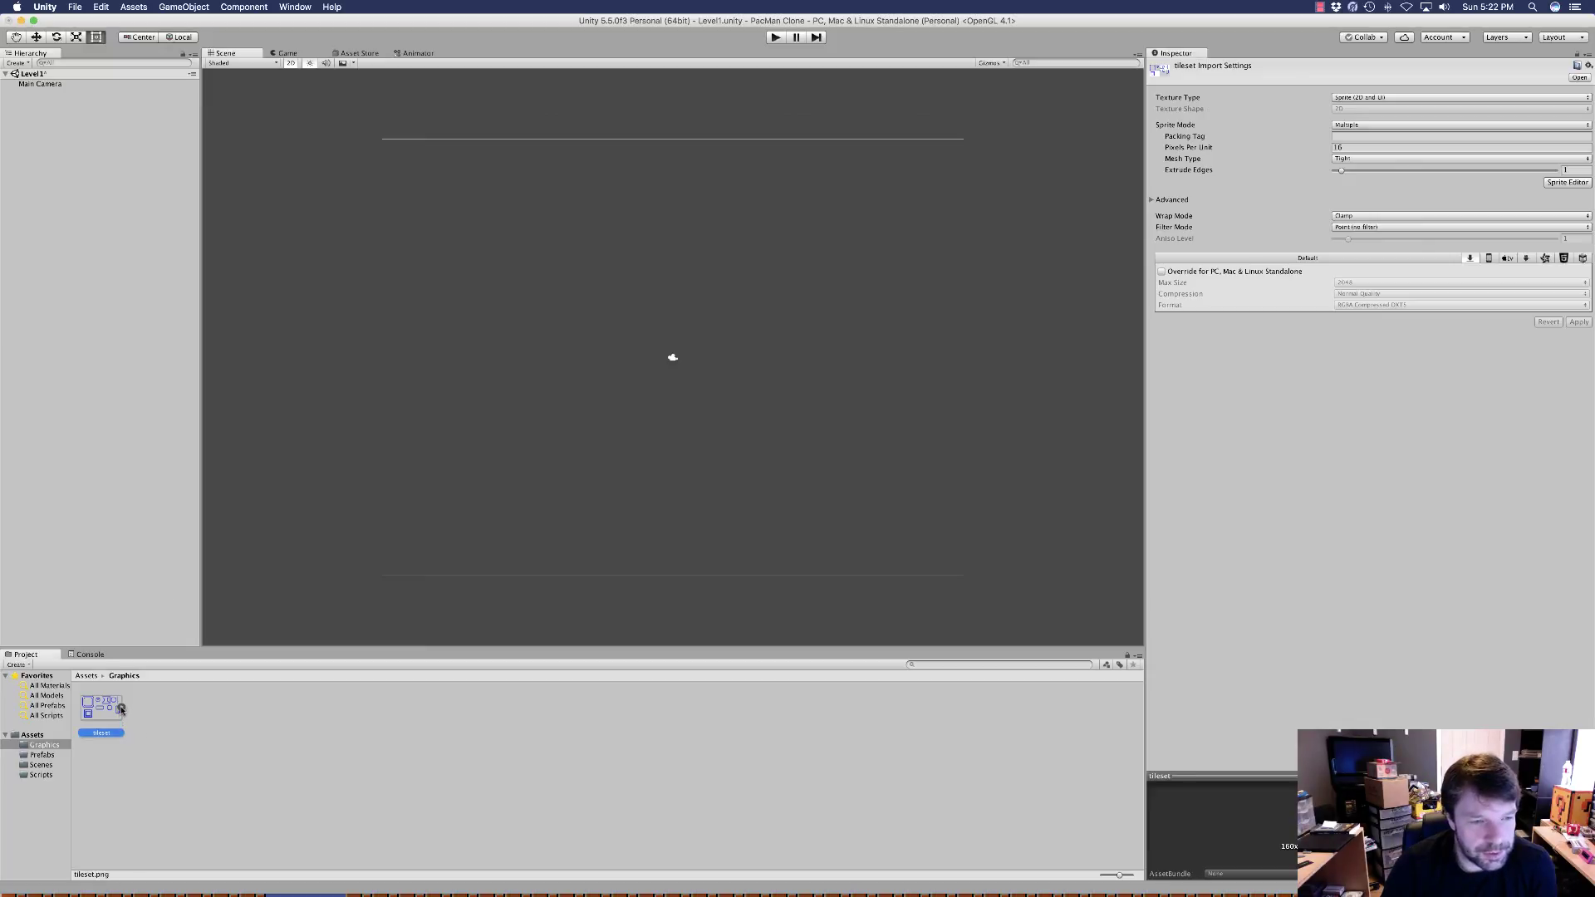
Expand the tileset asset and go through its sliced sprites one by one to check their images and names
{"action": "left_click", "coordinate": [121, 709]}
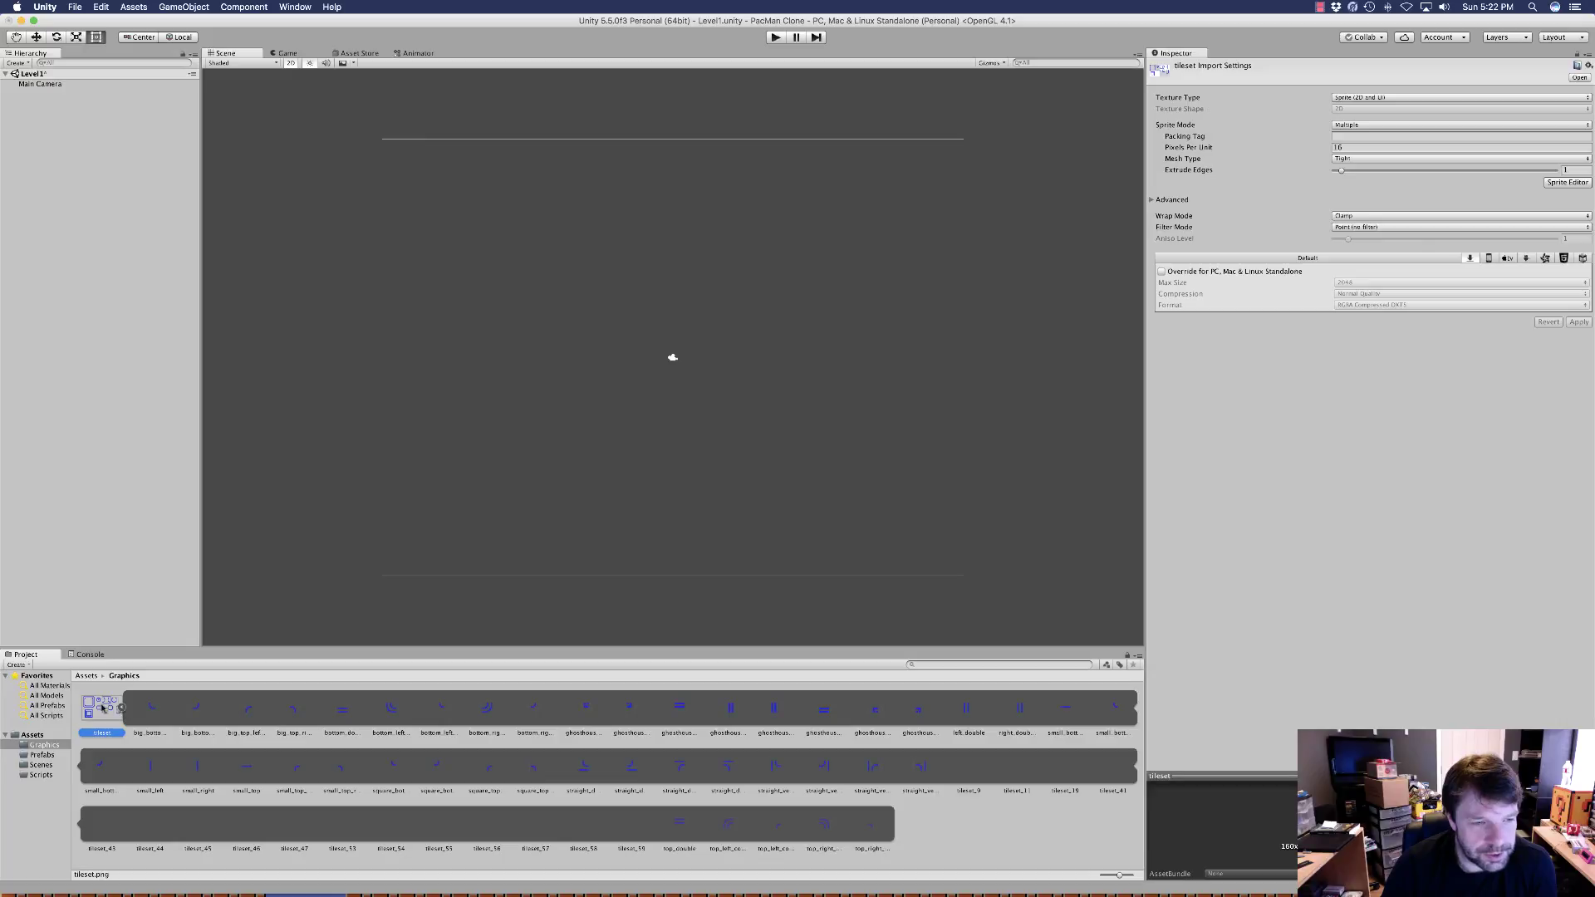
{"action": "left_click", "coordinate": [152, 710]}
{"action": "left_click", "coordinate": [197, 710]}
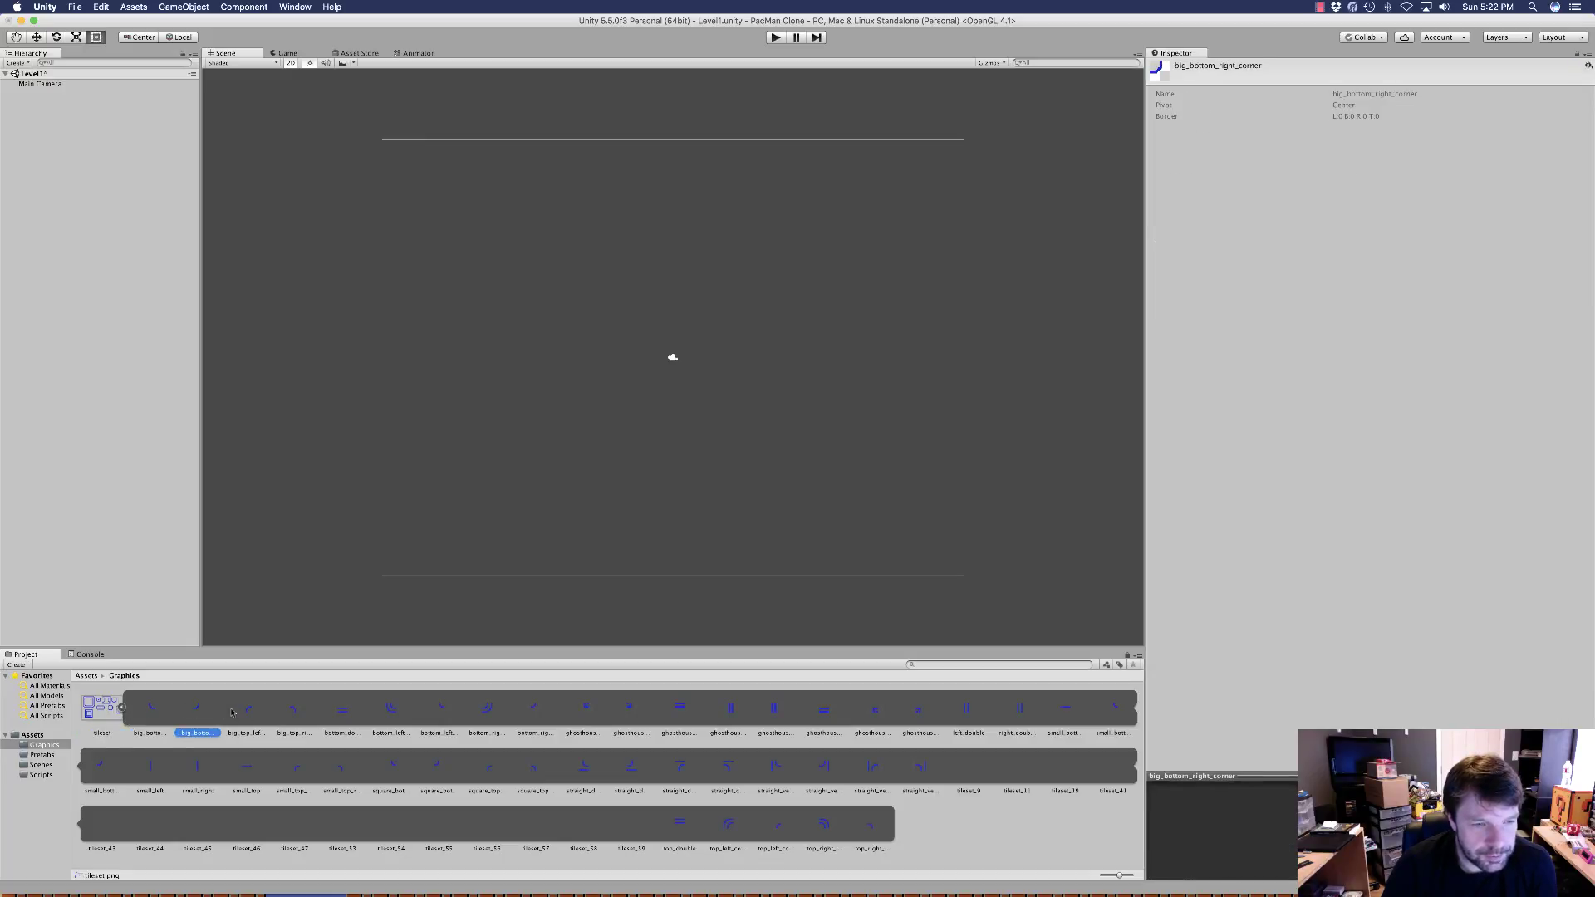
{"action": "left_click", "coordinate": [248, 710]}
{"action": "left_click", "coordinate": [295, 710]}
{"action": "left_click", "coordinate": [341, 714]}
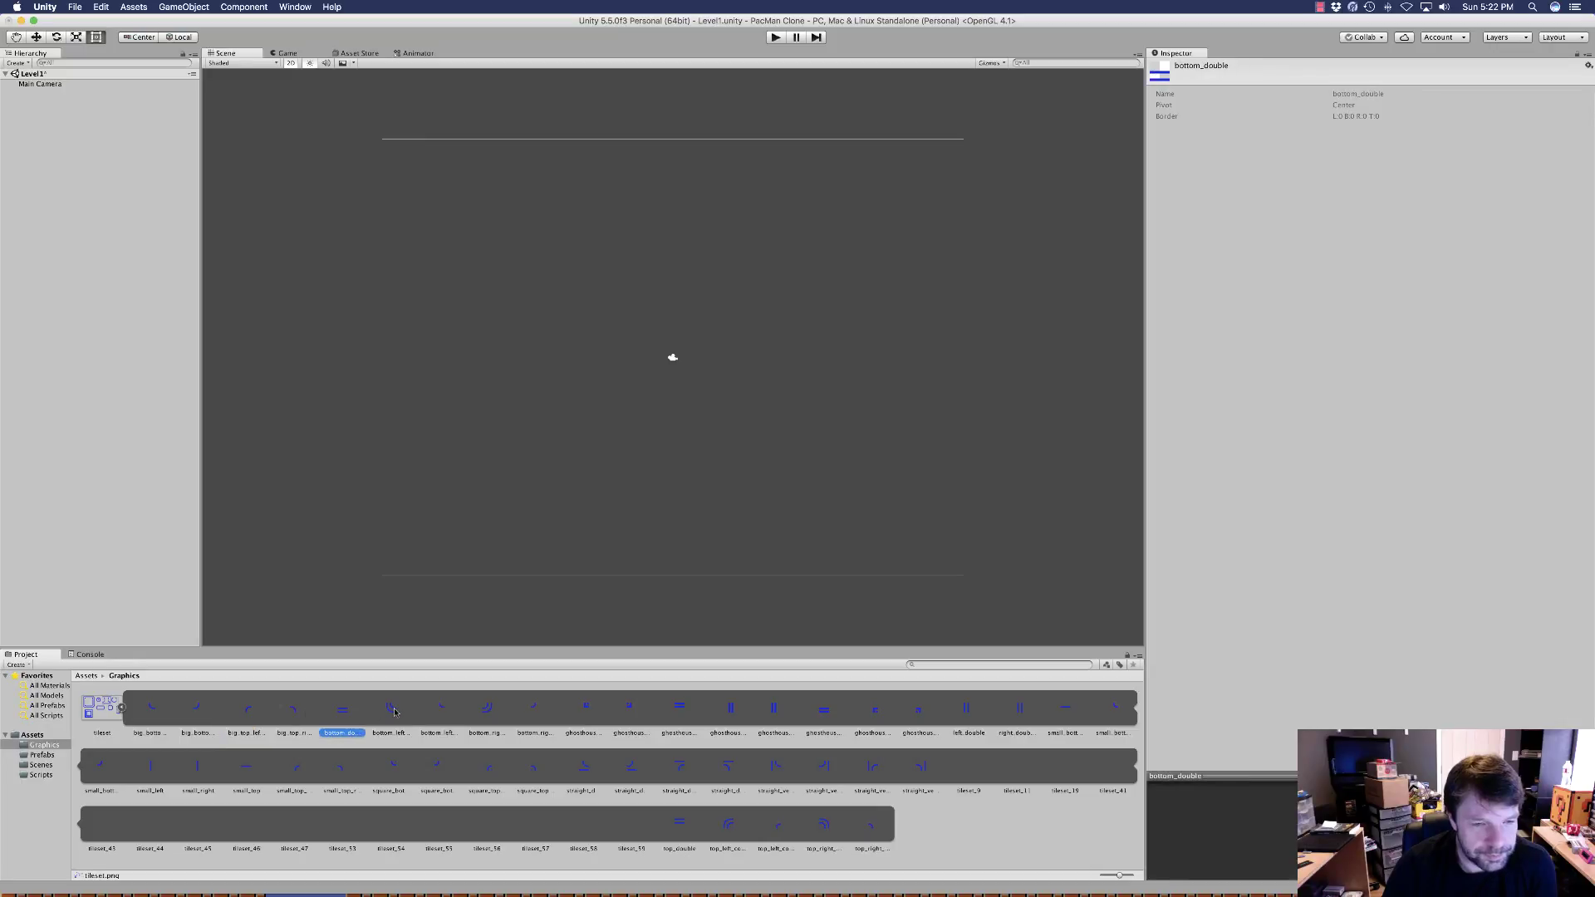
{"action": "left_click", "coordinate": [391, 711]}
{"action": "left_click", "coordinate": [440, 710]}
{"action": "left_click", "coordinate": [494, 711]}
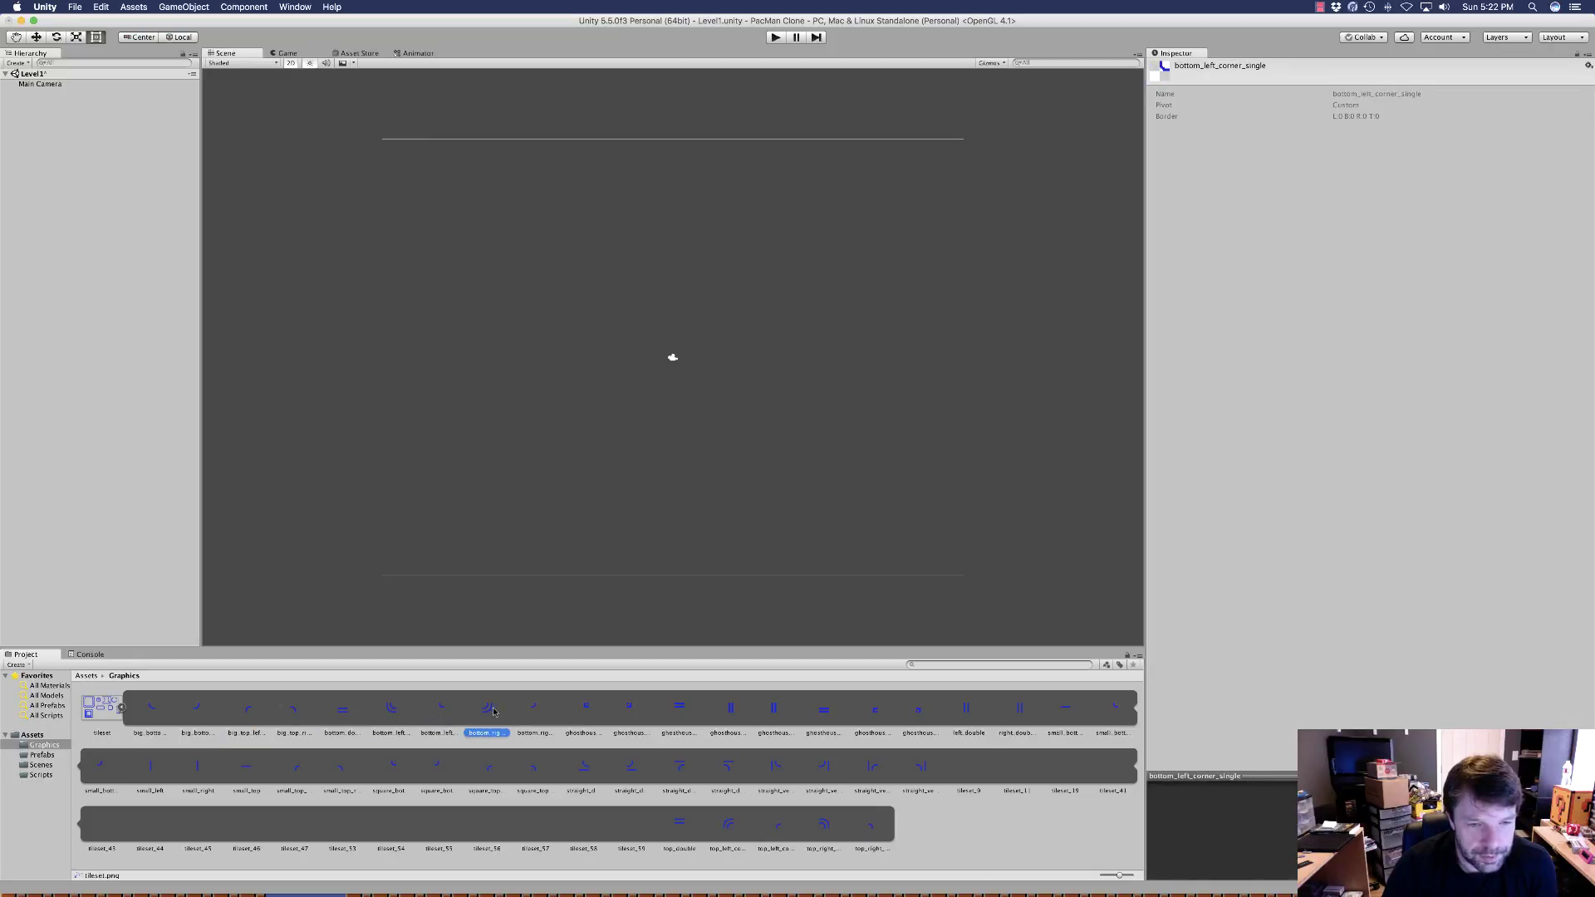
{"action": "left_click", "coordinate": [534, 709]}
{"action": "left_click", "coordinate": [583, 708]}
{"action": "left_click", "coordinate": [631, 708]}
{"action": "left_click", "coordinate": [673, 711]}
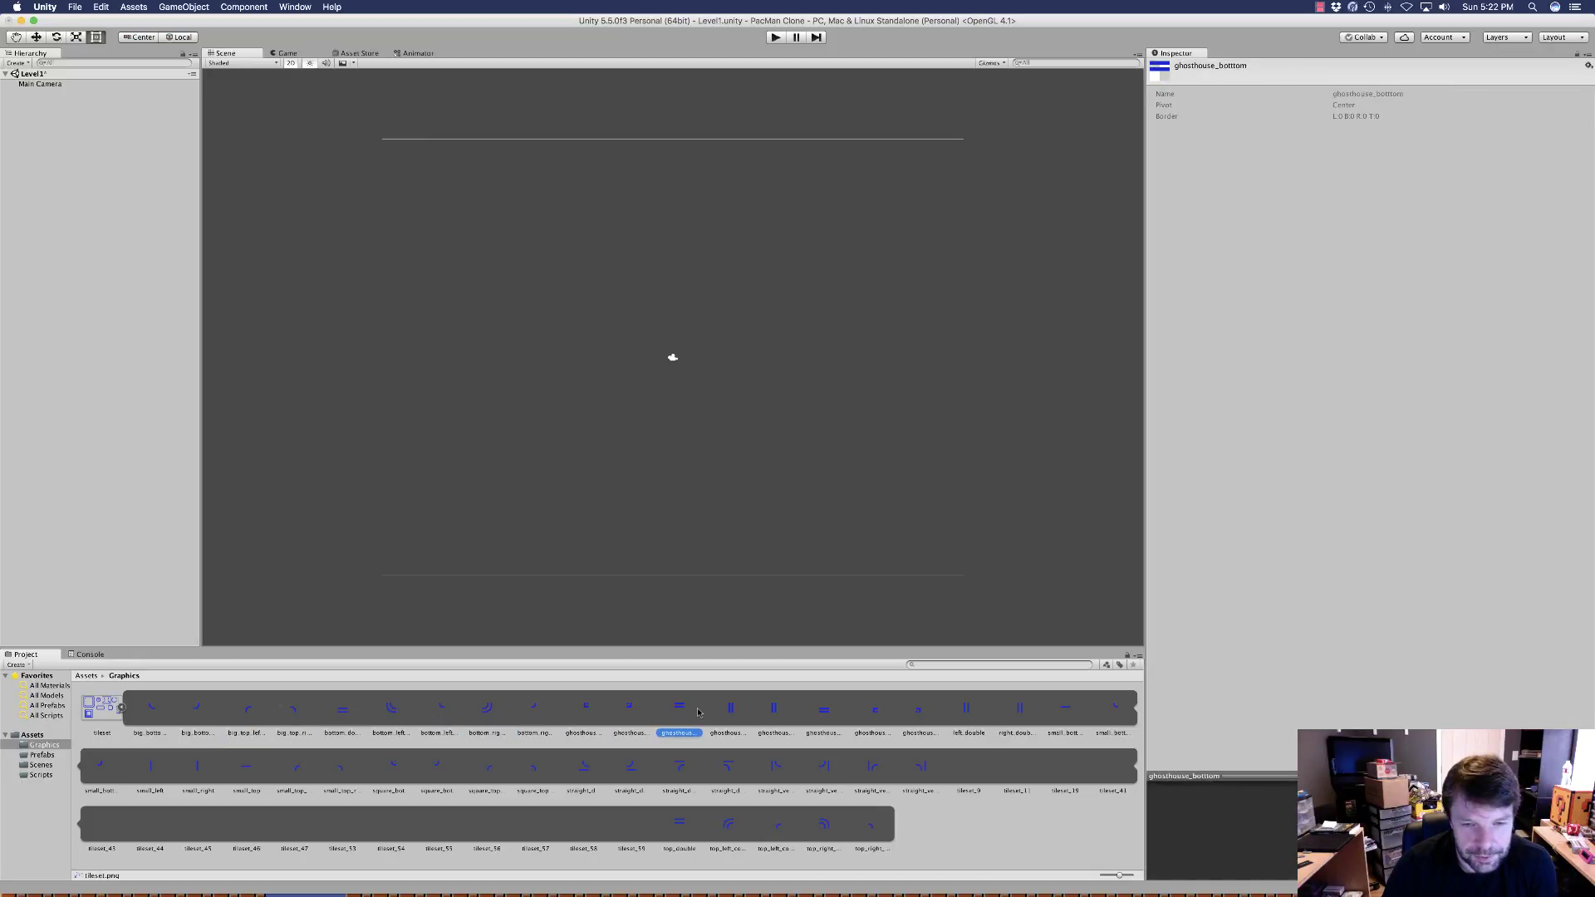
{"action": "left_click", "coordinate": [731, 711]}
{"action": "left_click", "coordinate": [780, 711]}
{"action": "left_click", "coordinate": [815, 711]}
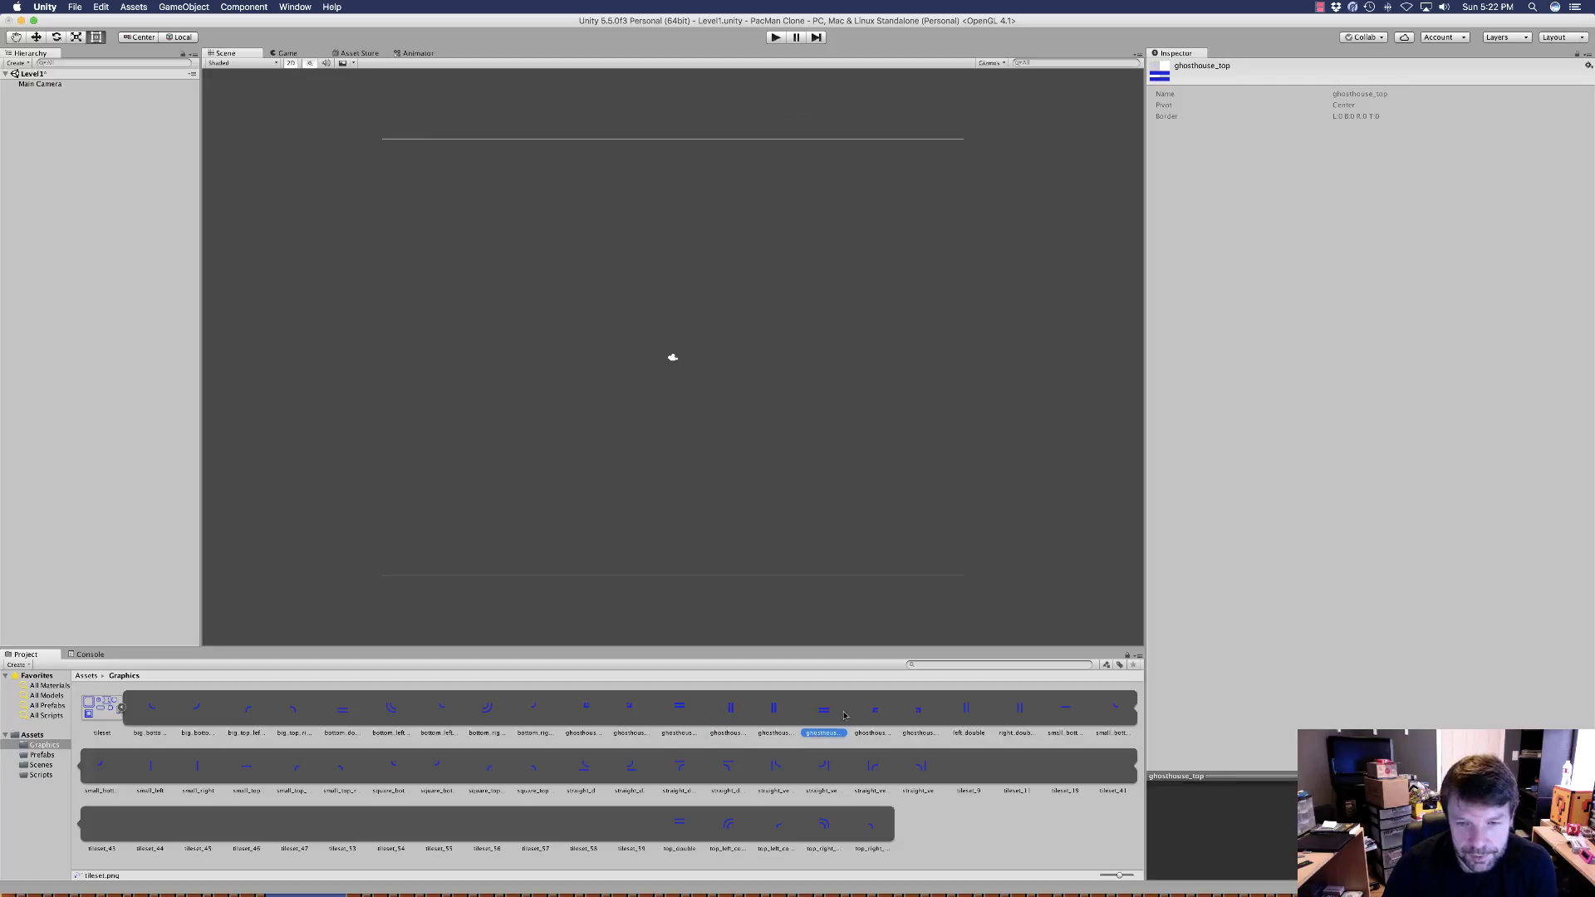
{"action": "left_click", "coordinate": [875, 711]}
{"action": "left_click", "coordinate": [919, 711]}
{"action": "left_click", "coordinate": [972, 712]}
{"action": "left_click", "coordinate": [1016, 710]}
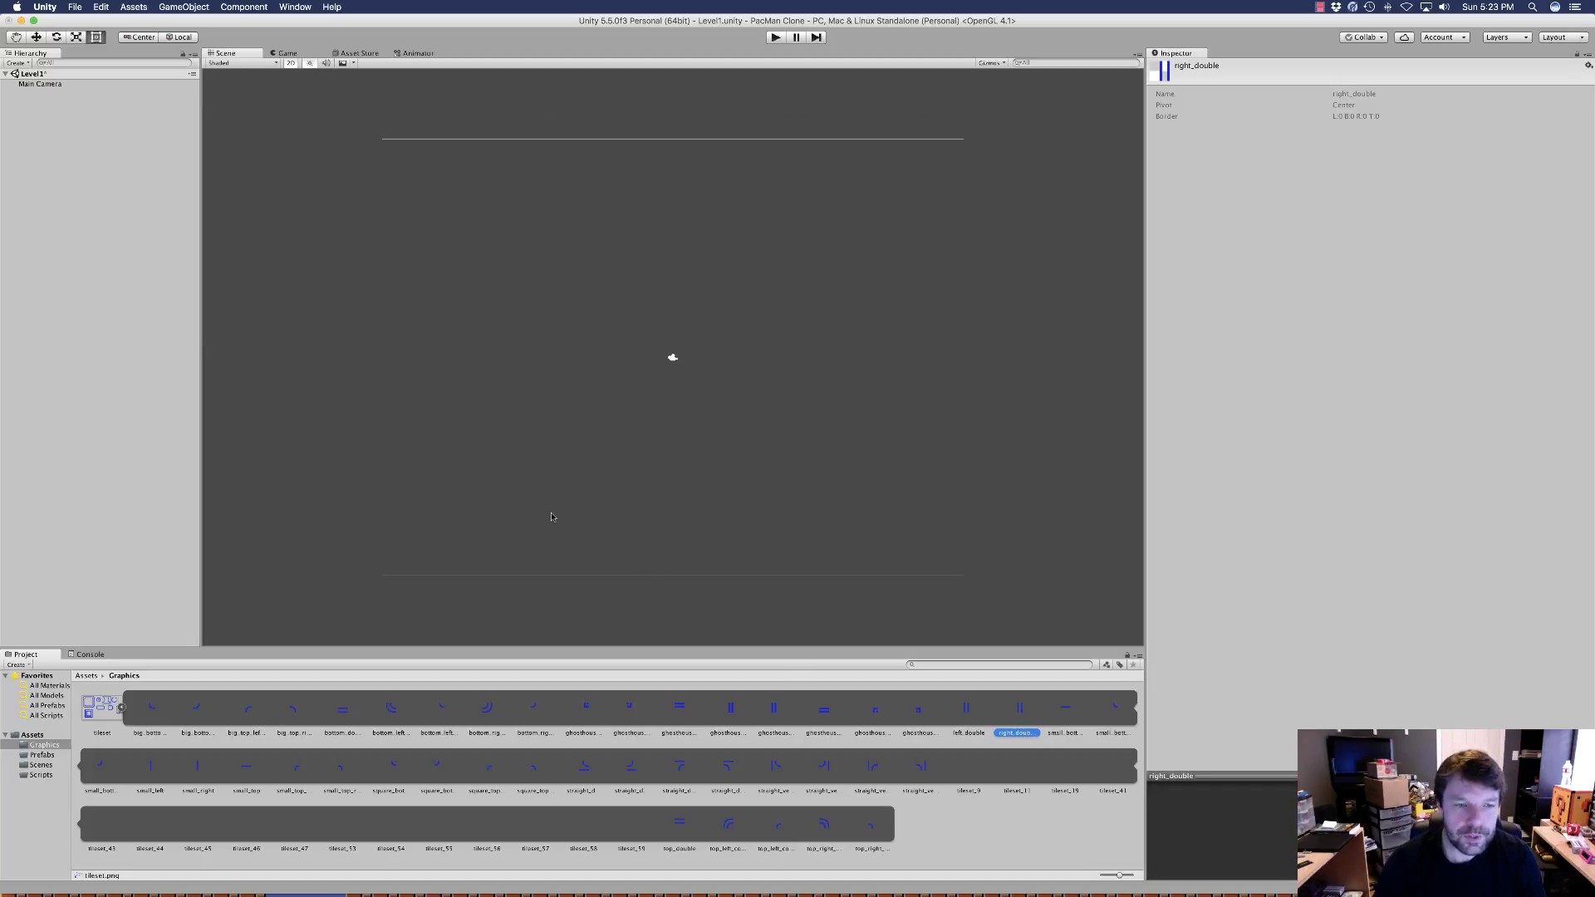
Place the bottom_left_corner_double sprite in the scene and set its position to X 0 and Y 0
{"action": "left_click", "coordinate": [390, 712]}
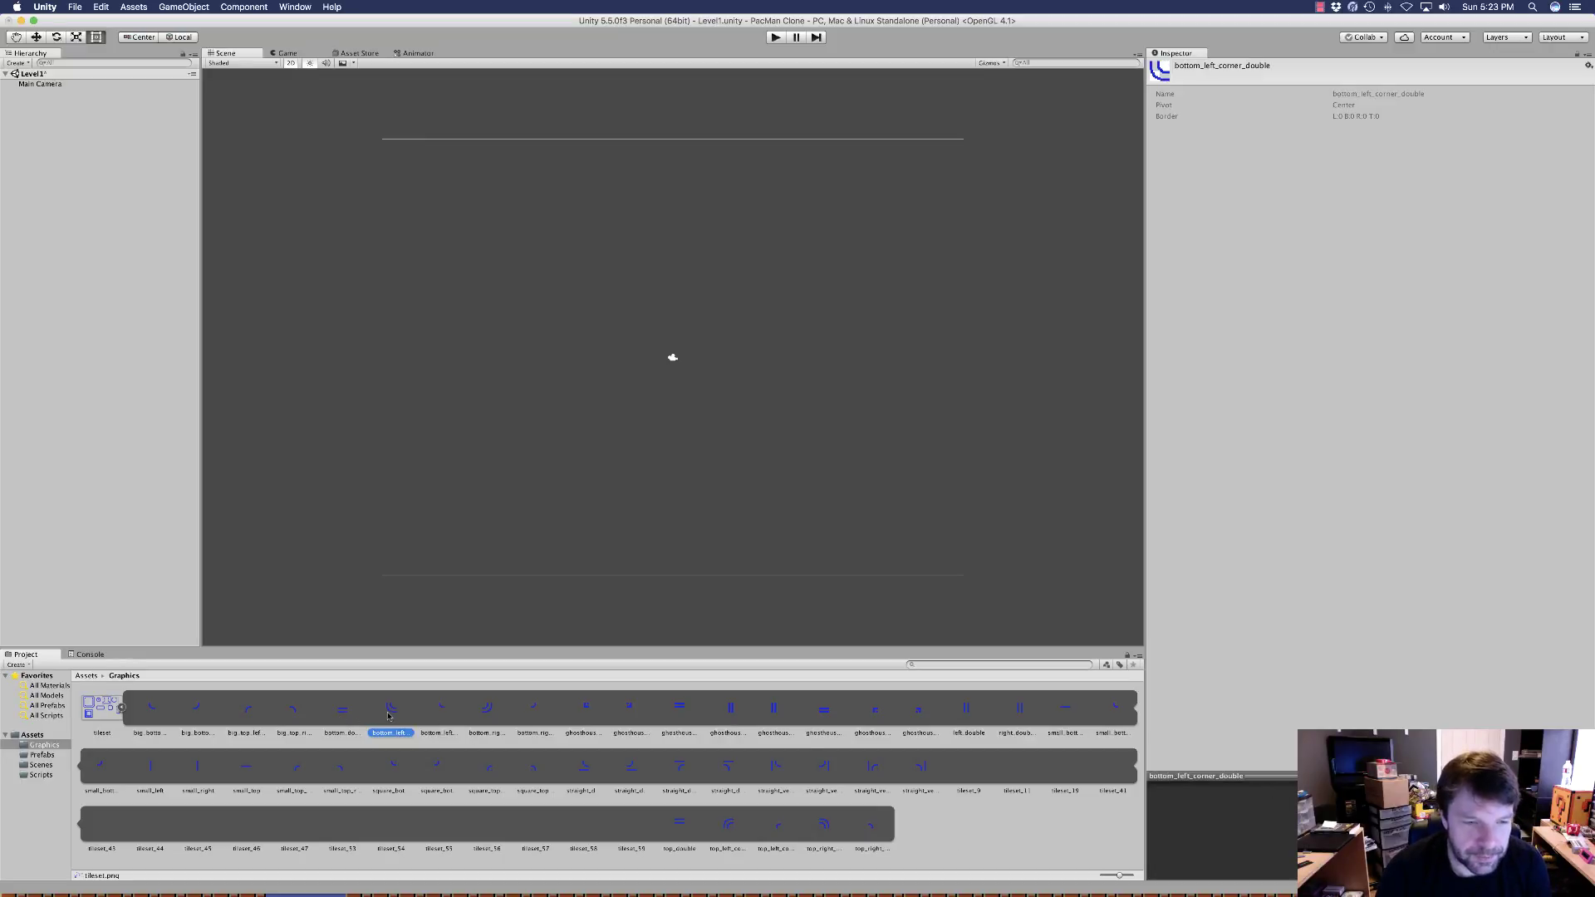
{"action": "left_click_drag", "start_coordinate": [388, 713], "coordinate": [404, 552]}
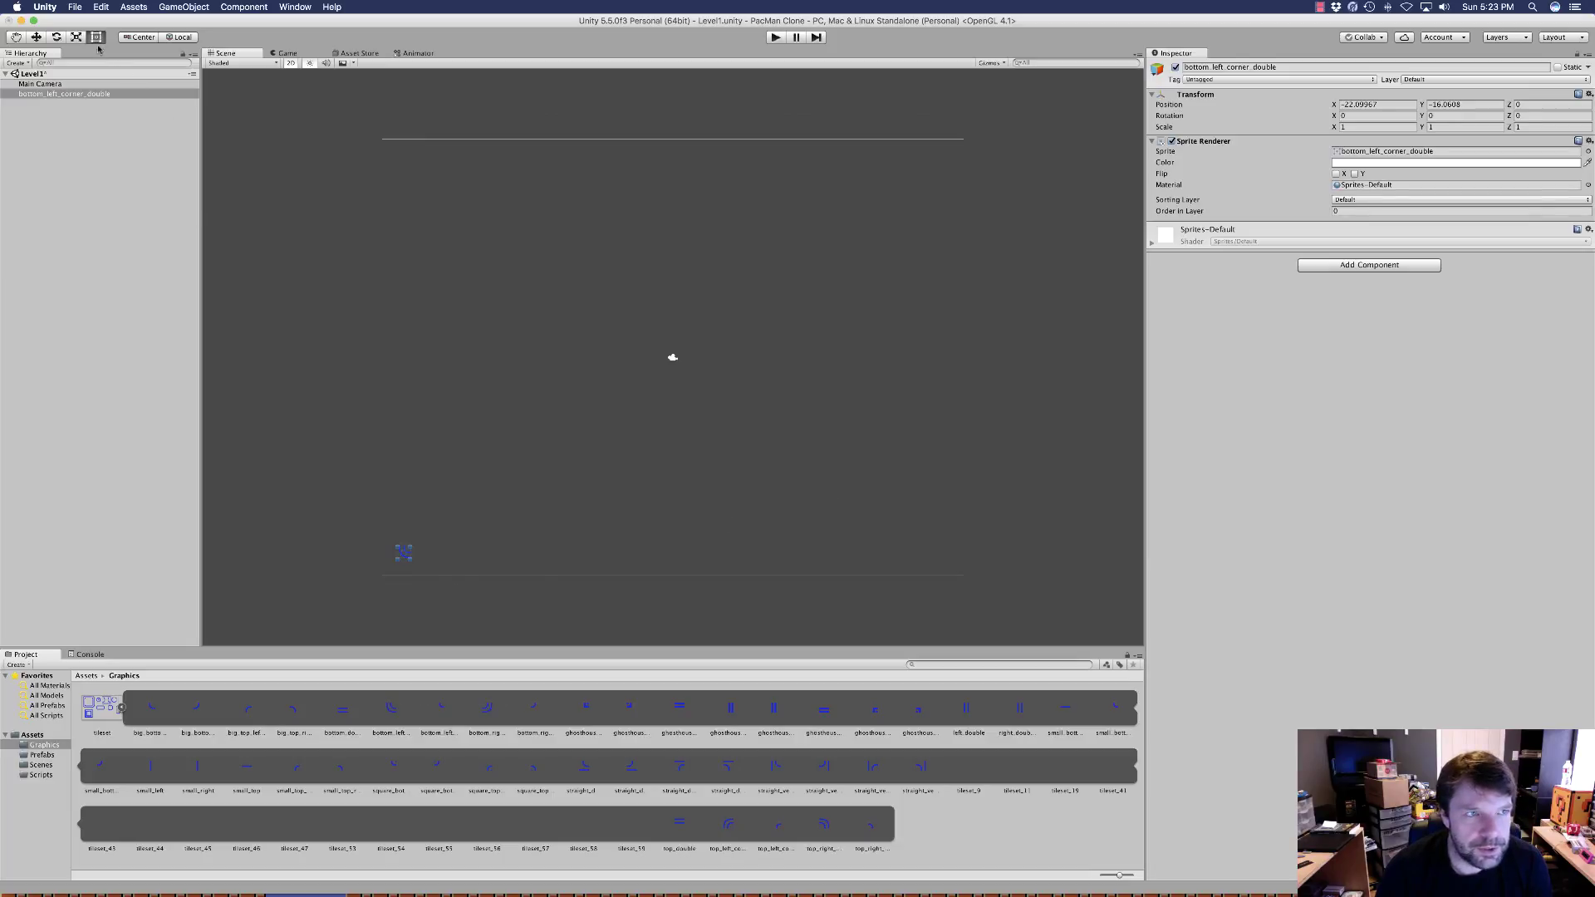
{"action": "left_click", "coordinate": [36, 37]}
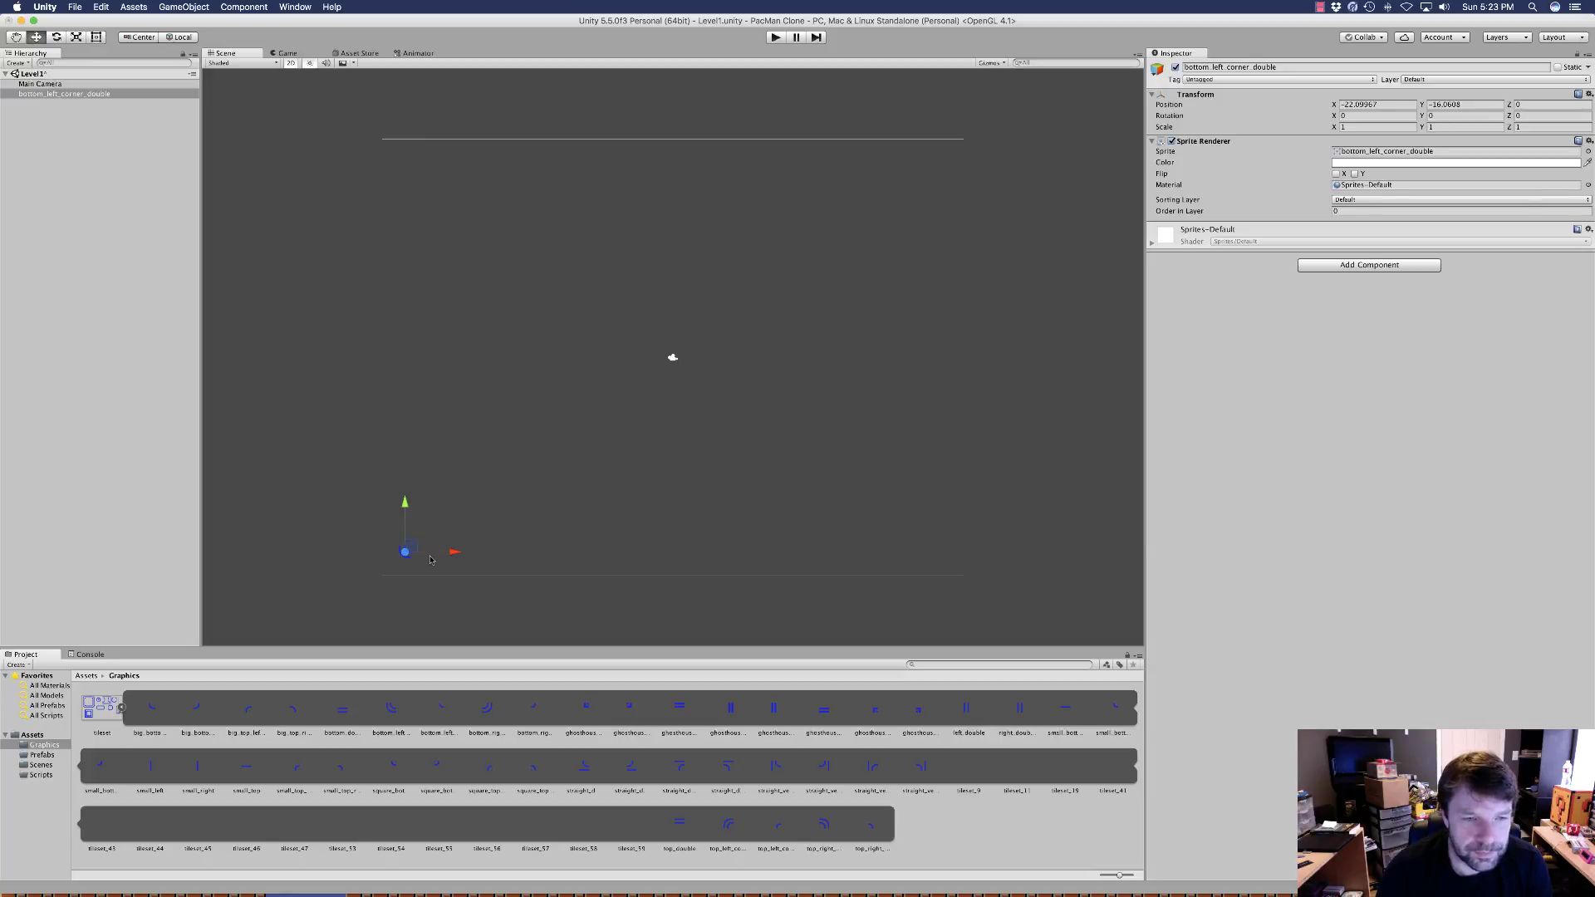
{"action": "left_click", "coordinate": [1387, 105]}
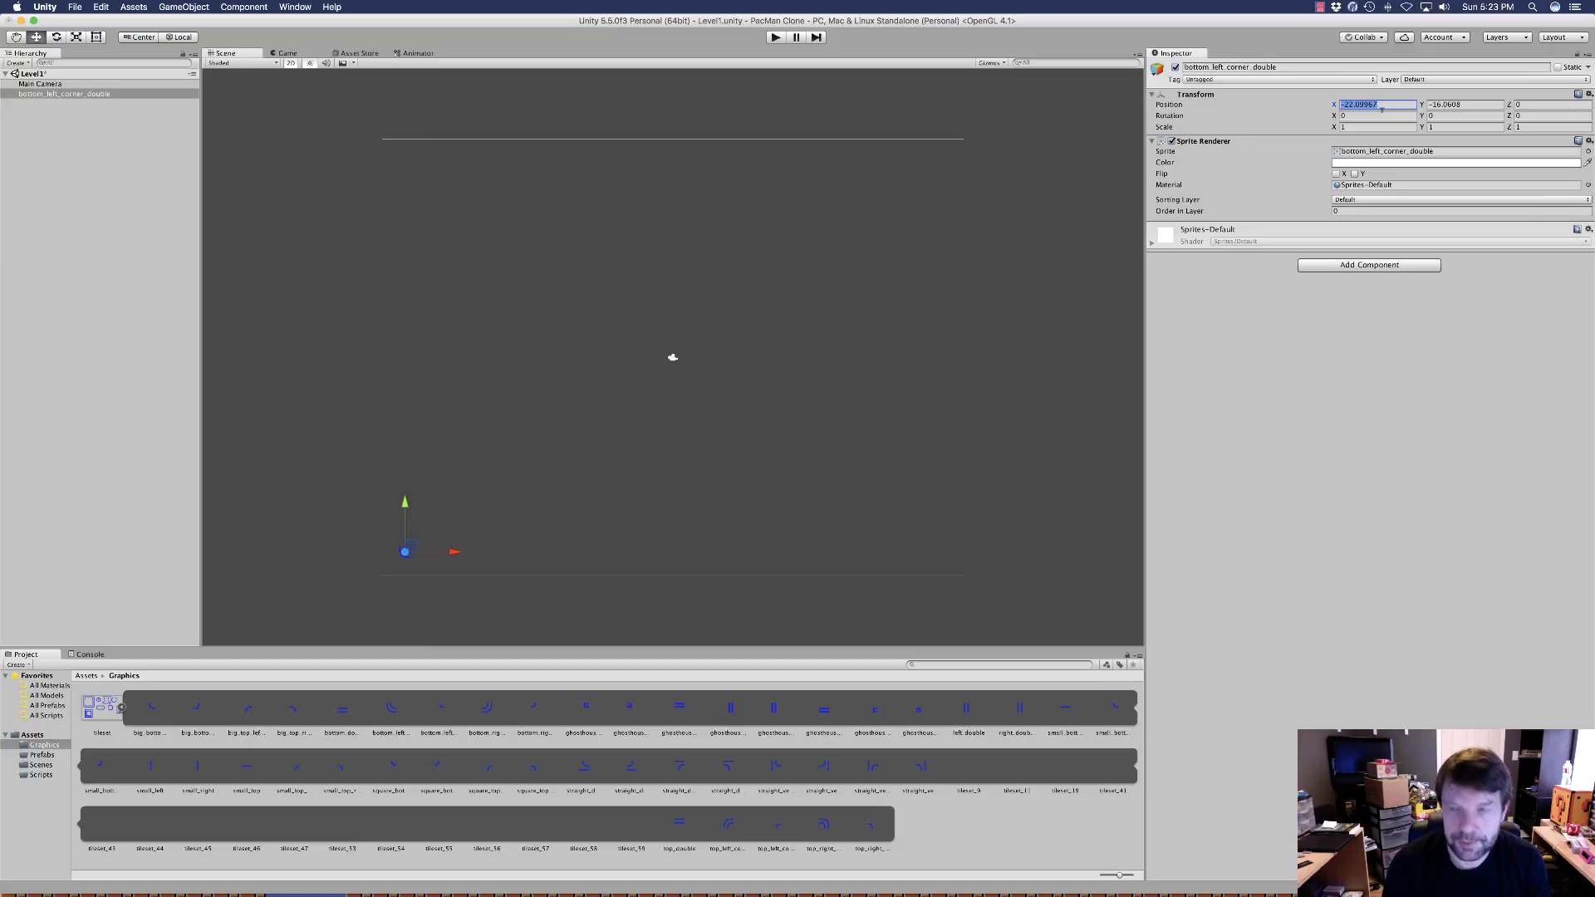
{"action": "type", "text": "0"}
{"action": "key", "text": "Tab"}
{"action": "type", "text": "0"}
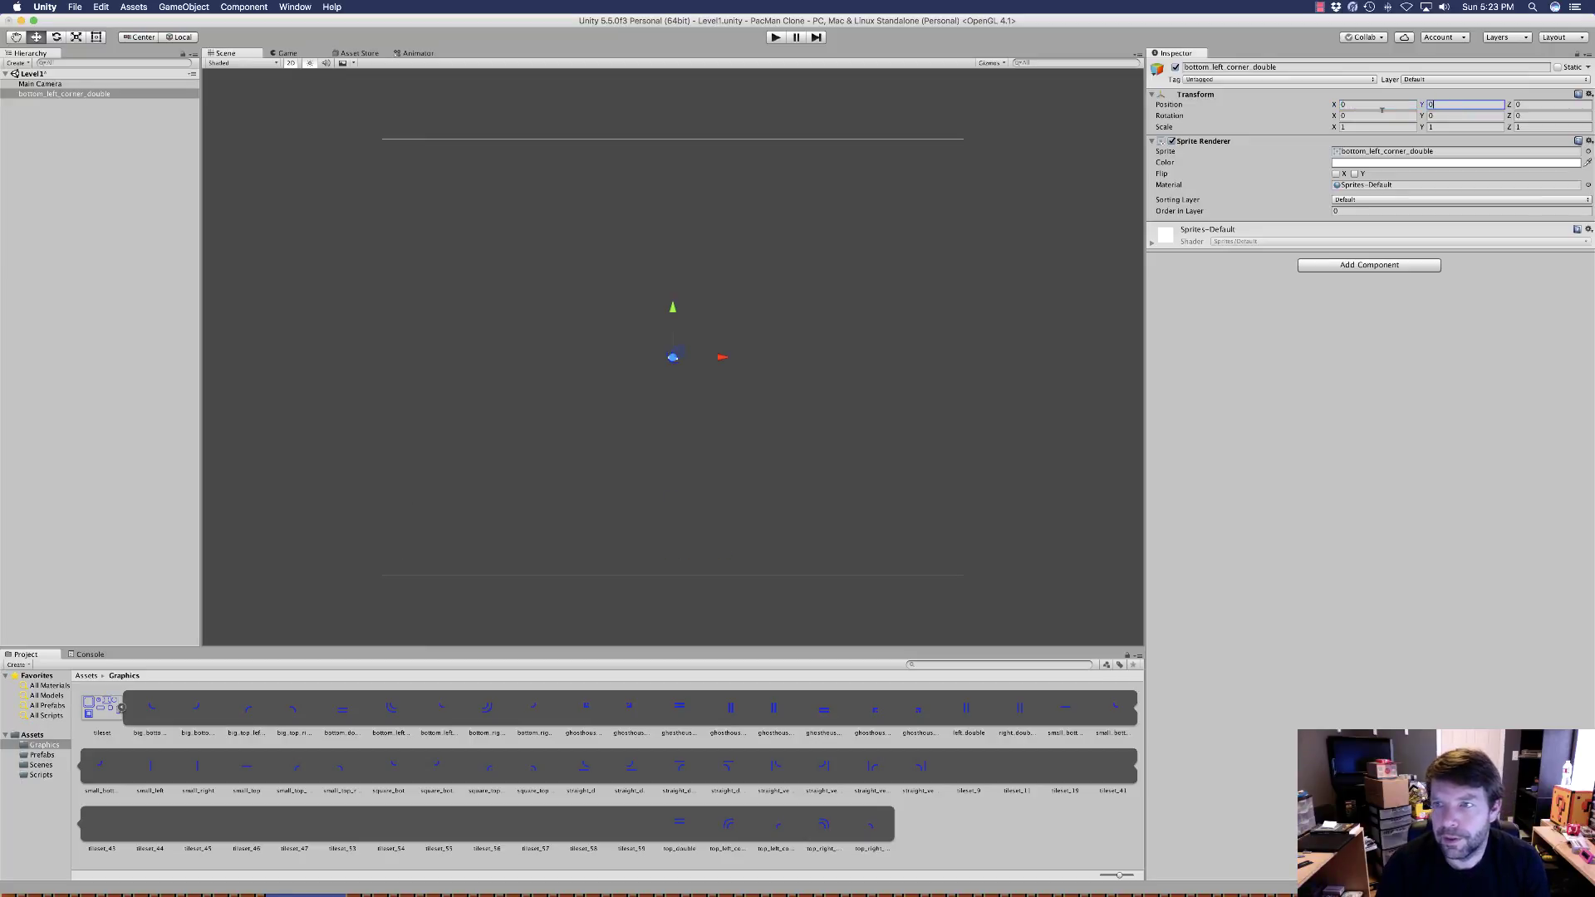
Examine the placed corner tile up close in the scene and compare it with the whole camera frame
{"action": "left_click", "coordinate": [662, 298]}
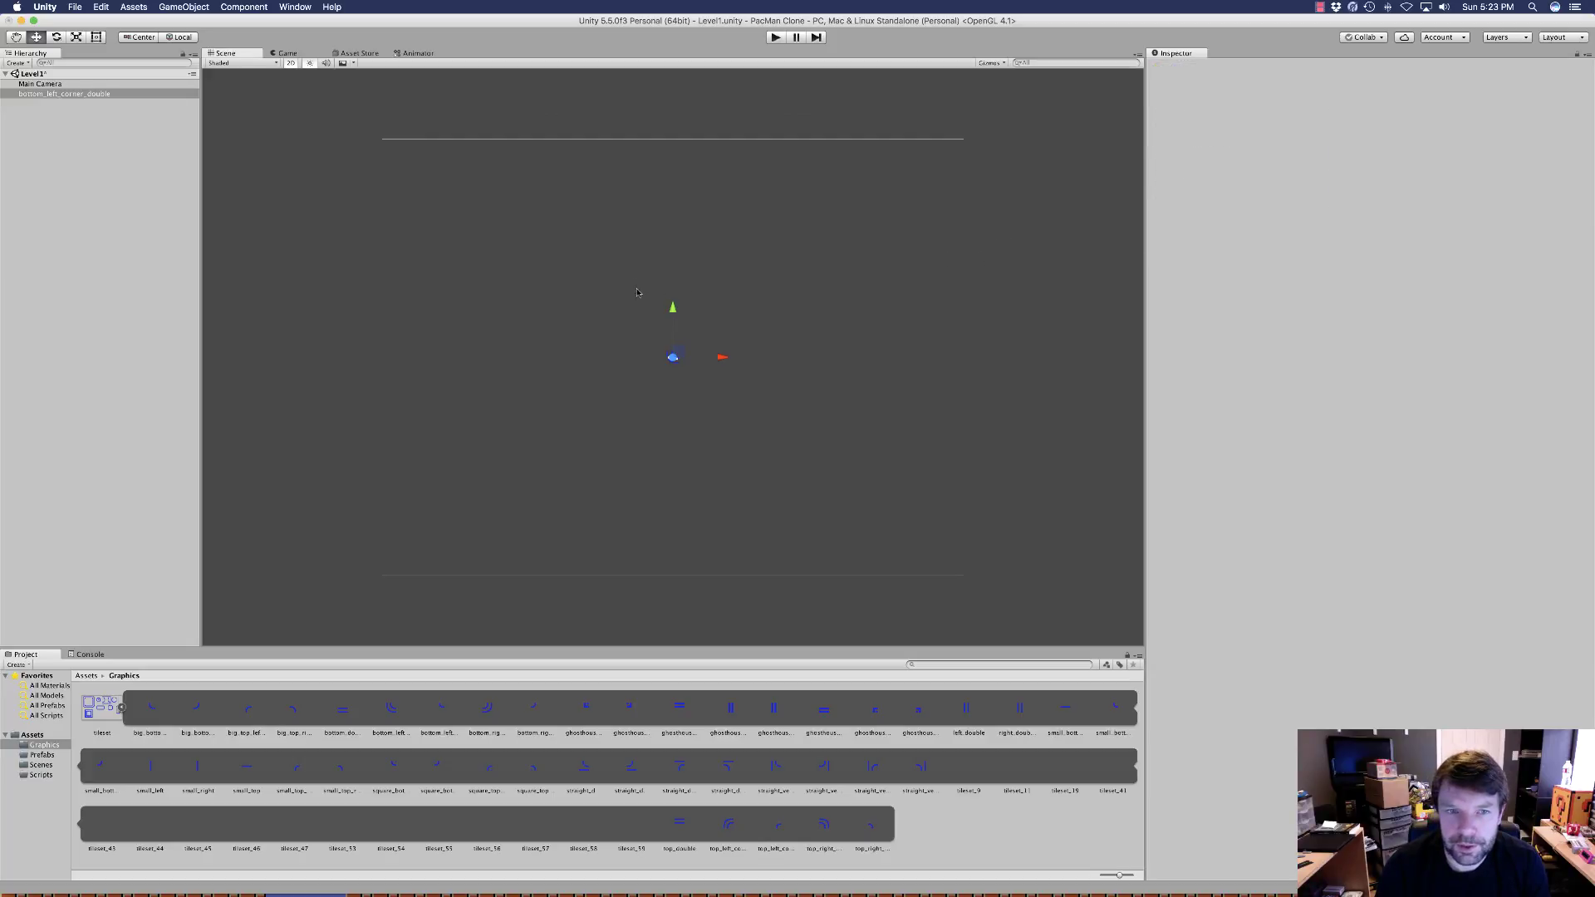
{"action": "scroll", "coordinate": [665, 353], "scroll_direction": "up", "scroll_amount": 10}
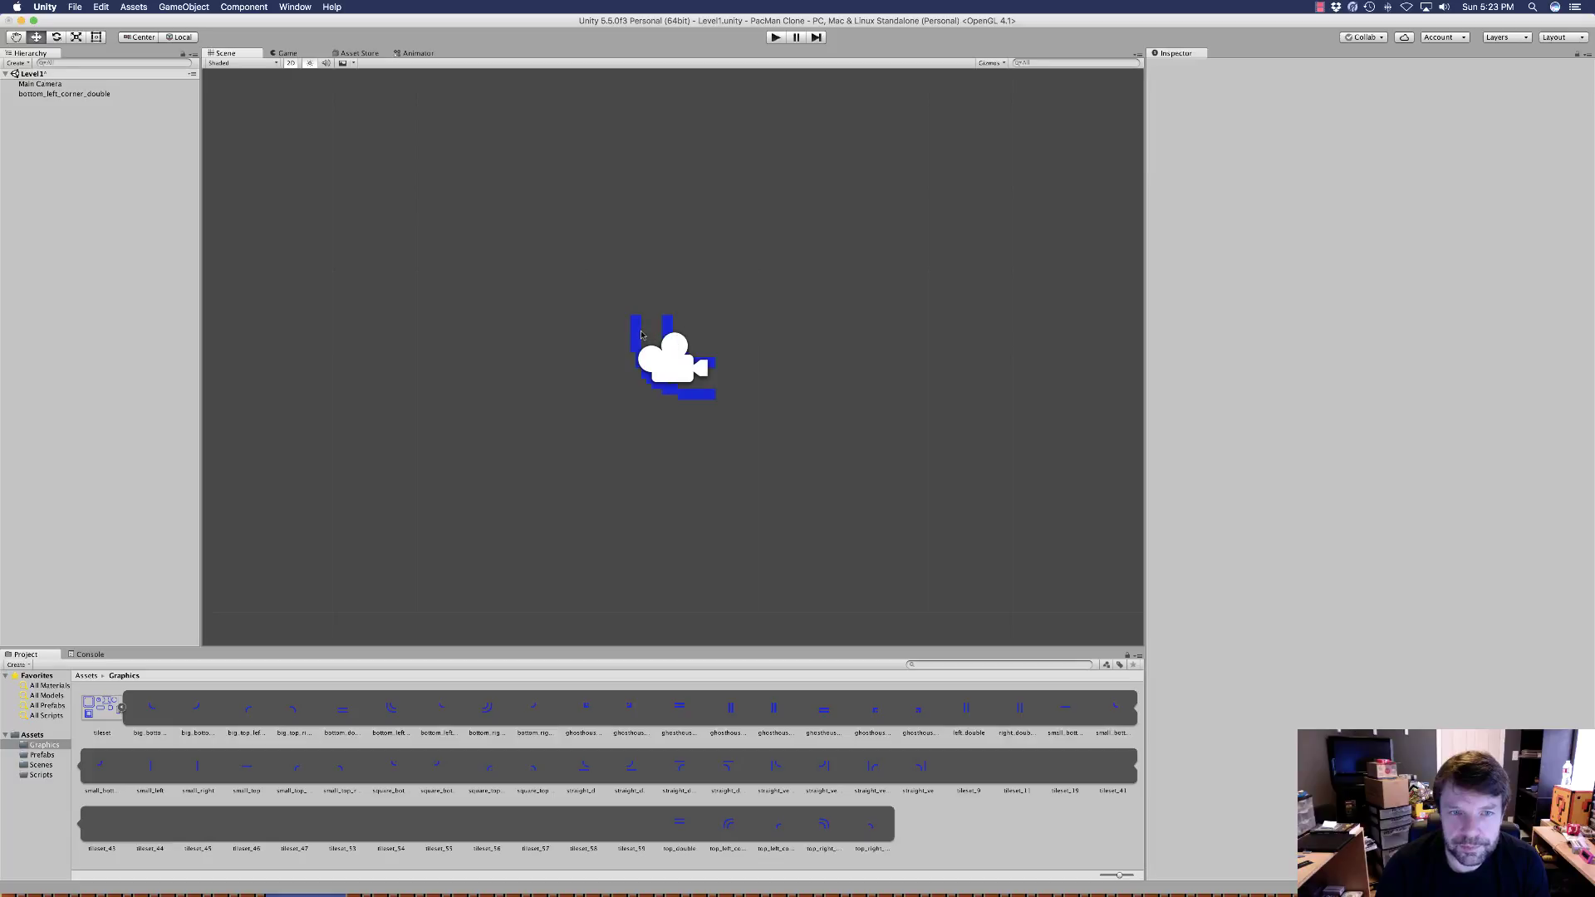
{"action": "left_click", "coordinate": [638, 335]}
{"action": "scroll", "coordinate": [633, 330], "scroll_direction": "down", "scroll_amount": 10}
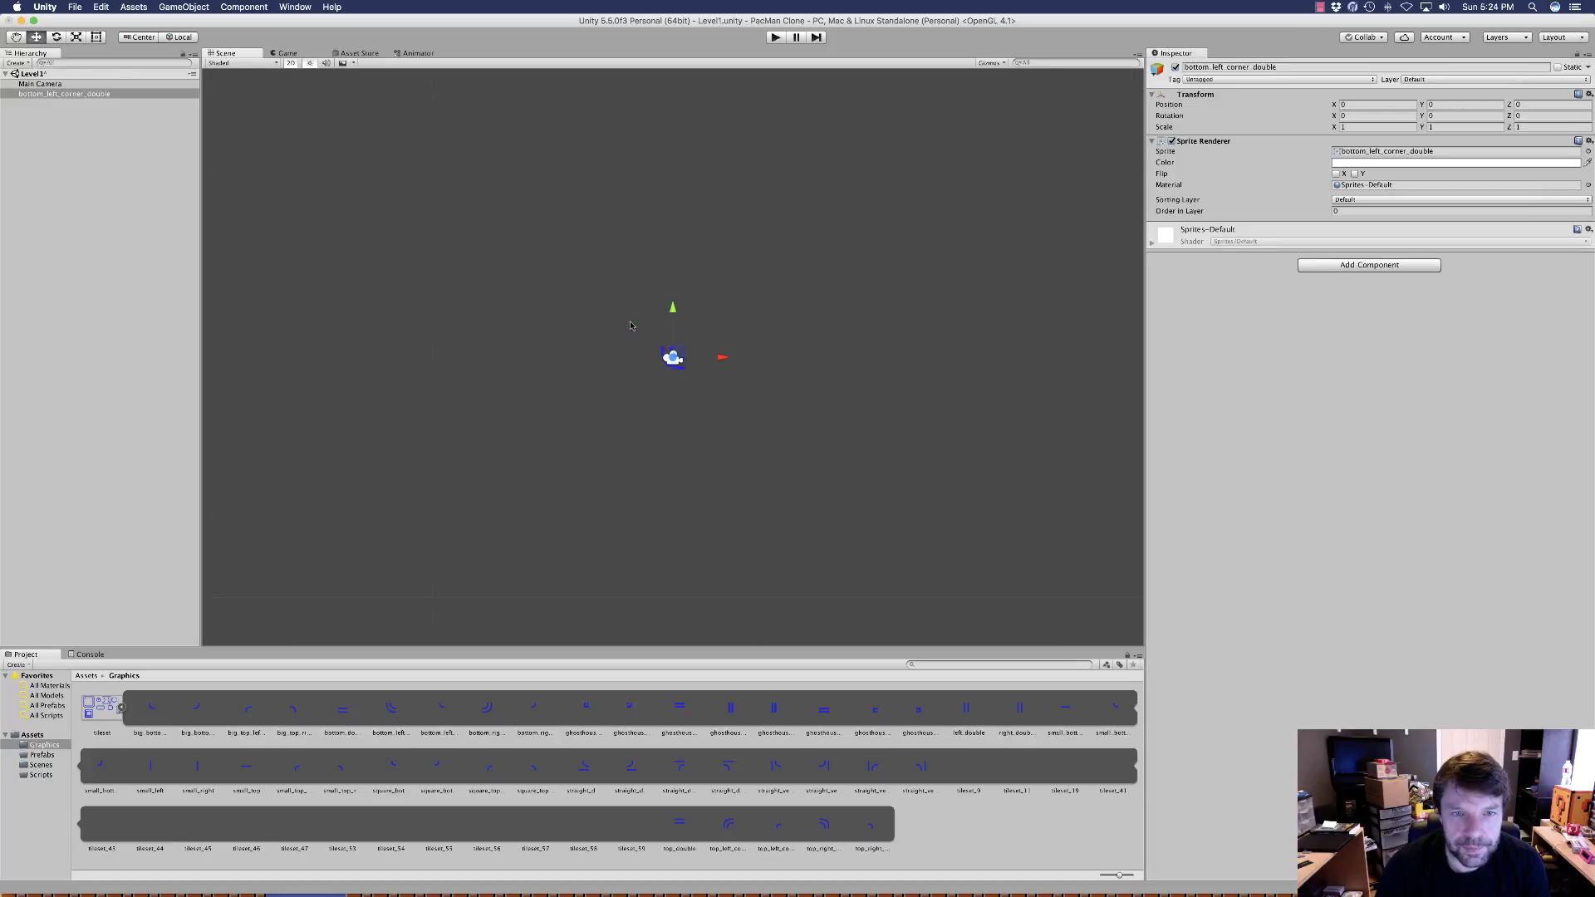
{"action": "scroll", "coordinate": [747, 357], "scroll_direction": "up", "scroll_amount": 5}
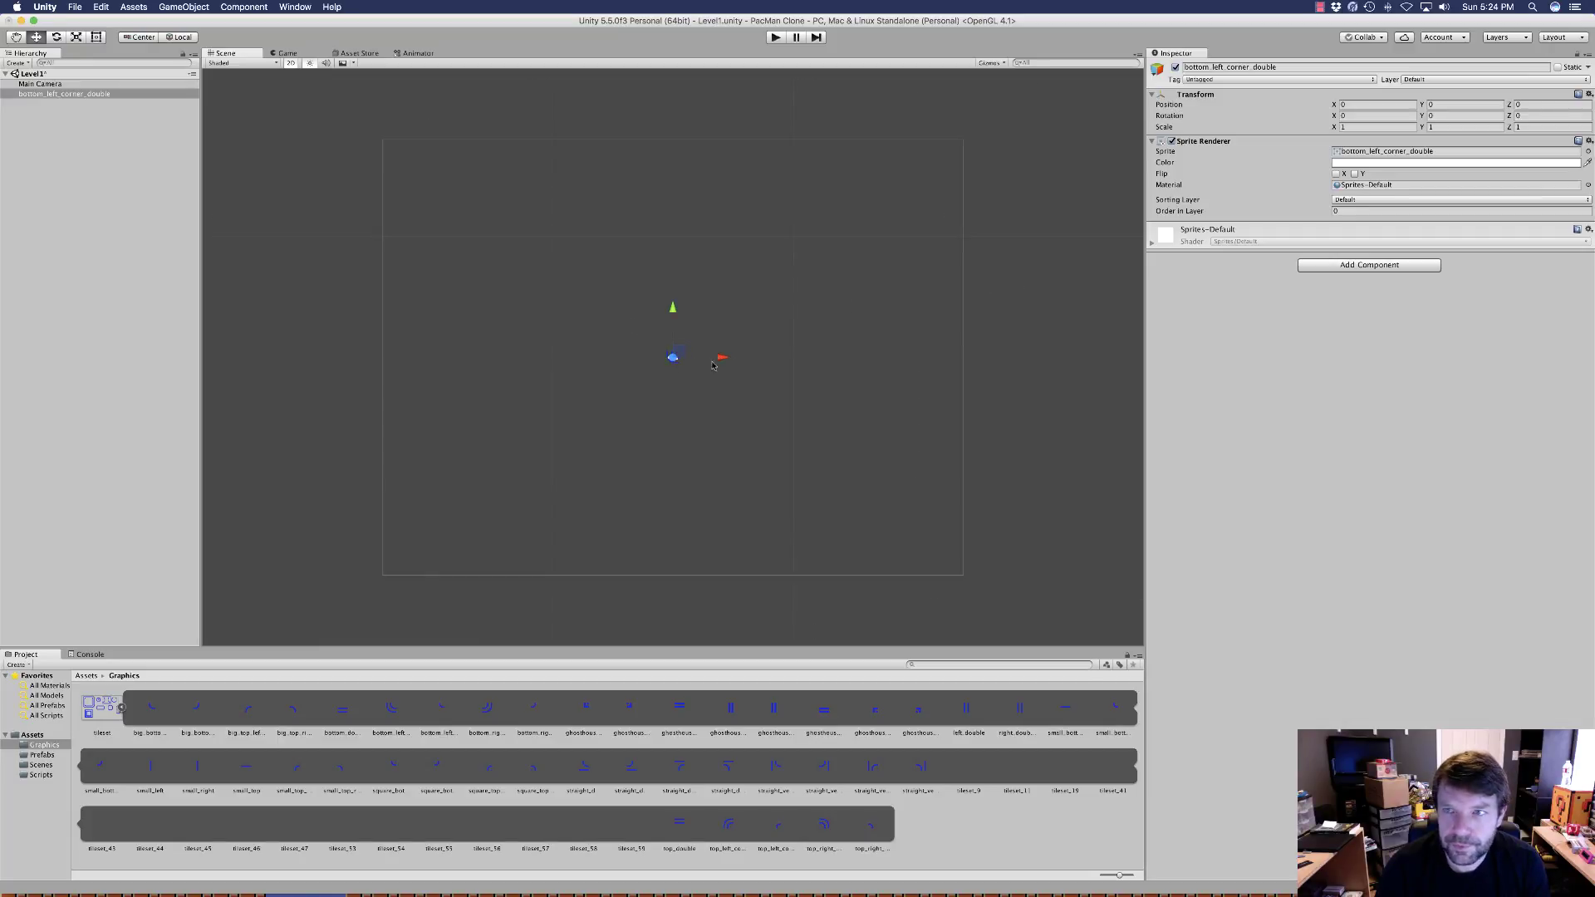
{"action": "left_click", "coordinate": [738, 382]}
Move the Main Camera to position X 20, Y 15 so the corner tile lies near its frame's lower-left corner
{"action": "left_click", "coordinate": [83, 86]}
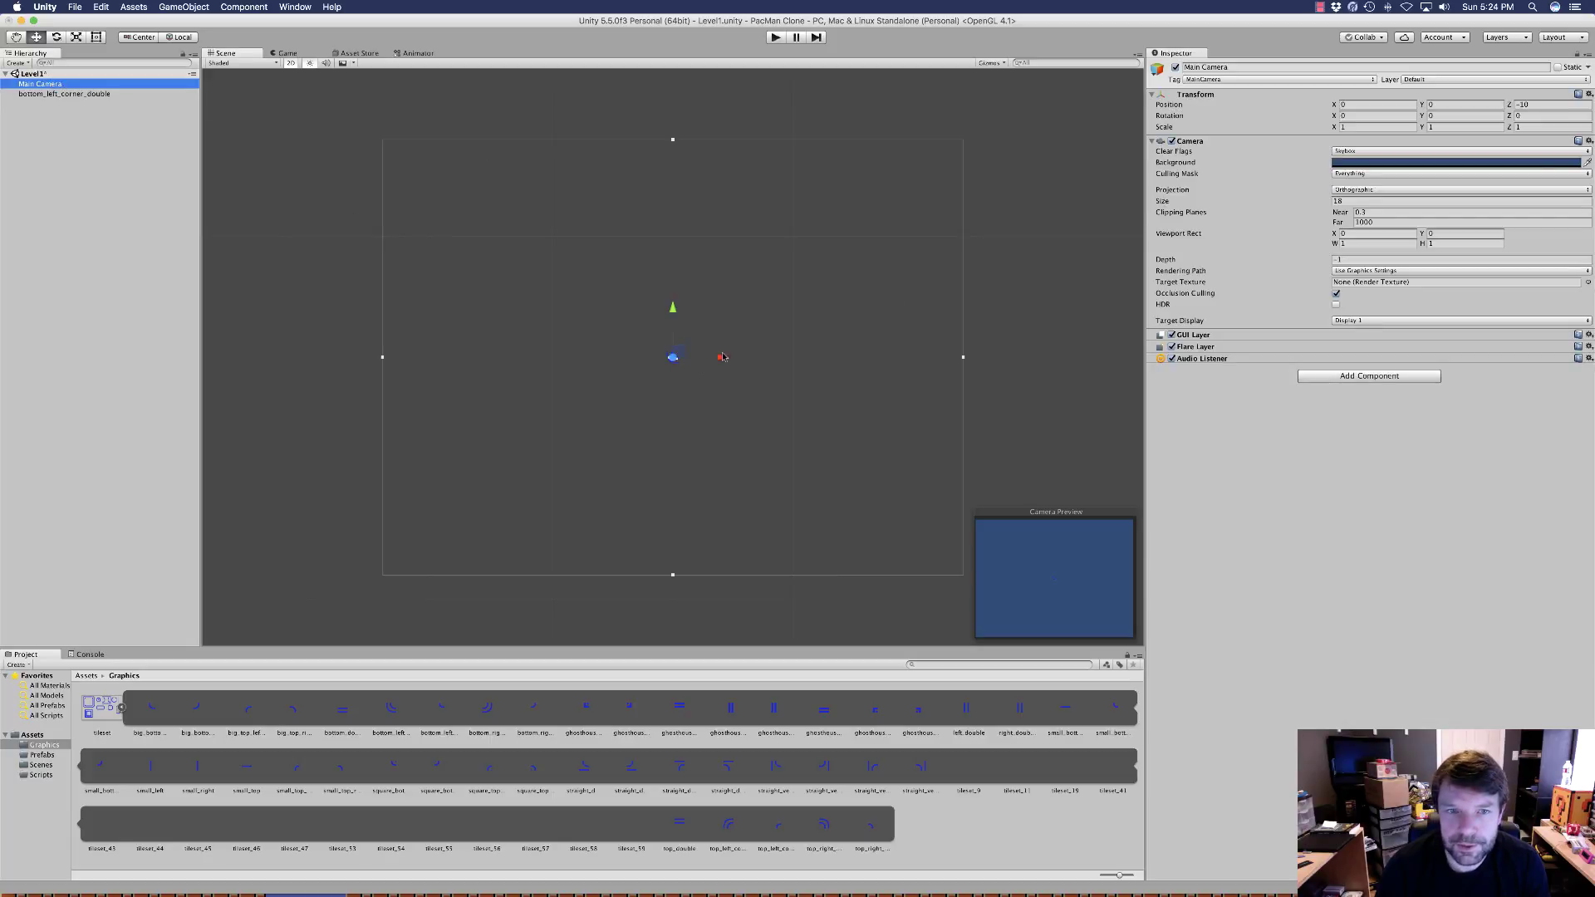
{"action": "left_click_drag", "start_coordinate": [722, 358], "coordinate": [1005, 366]}
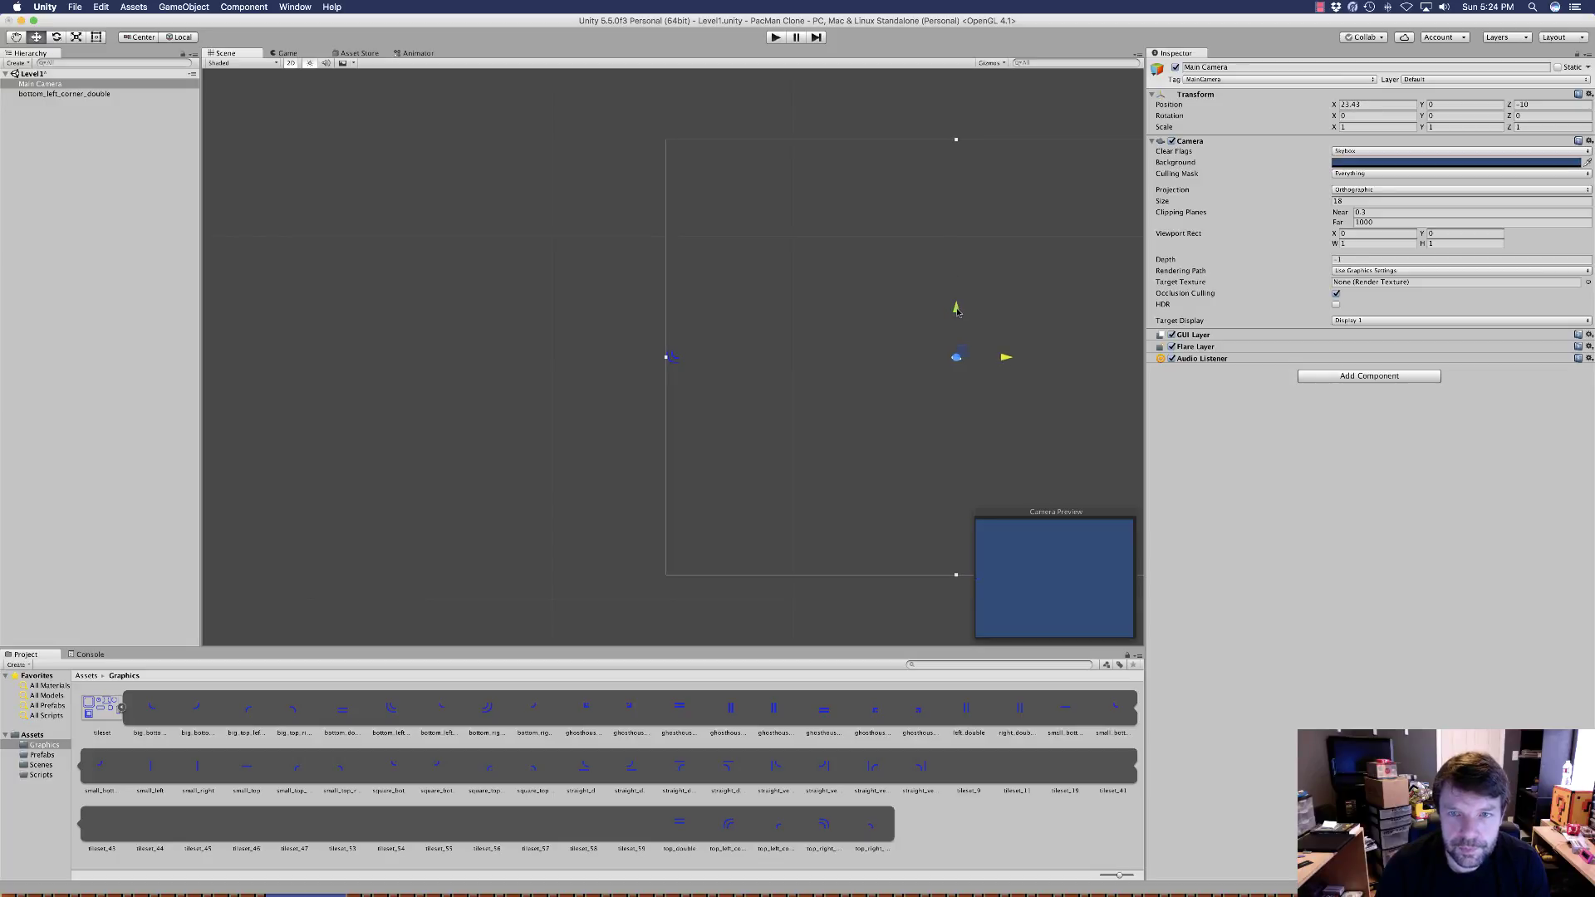
{"action": "left_click_drag", "start_coordinate": [956, 307], "coordinate": [947, 99]}
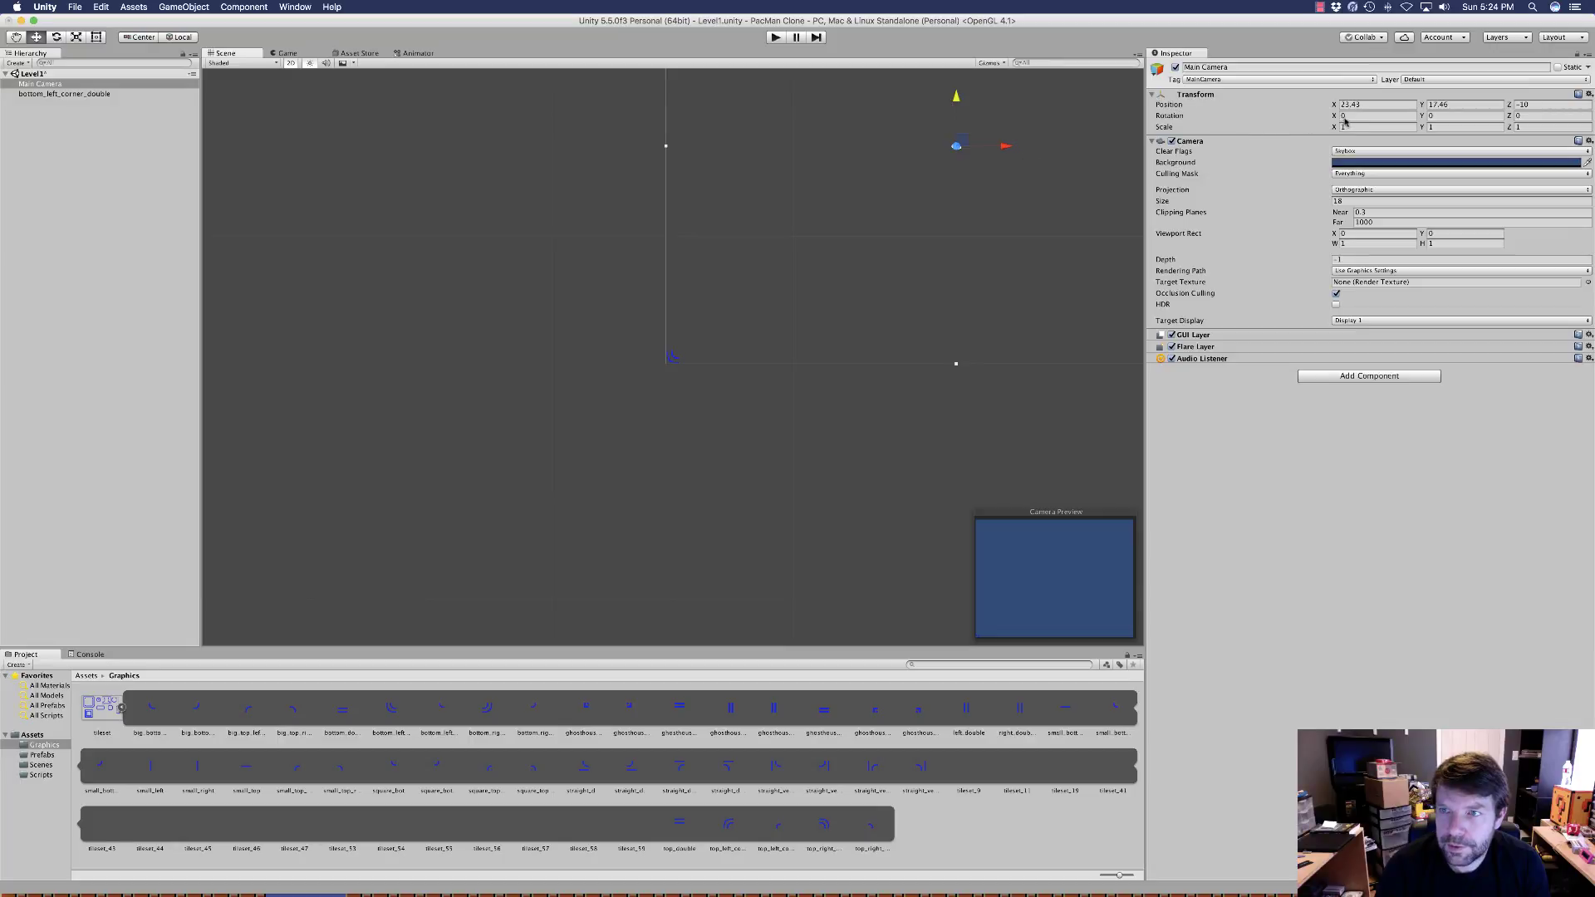
{"action": "left_click", "coordinate": [1370, 104]}
{"action": "type", "text": "23.5"}
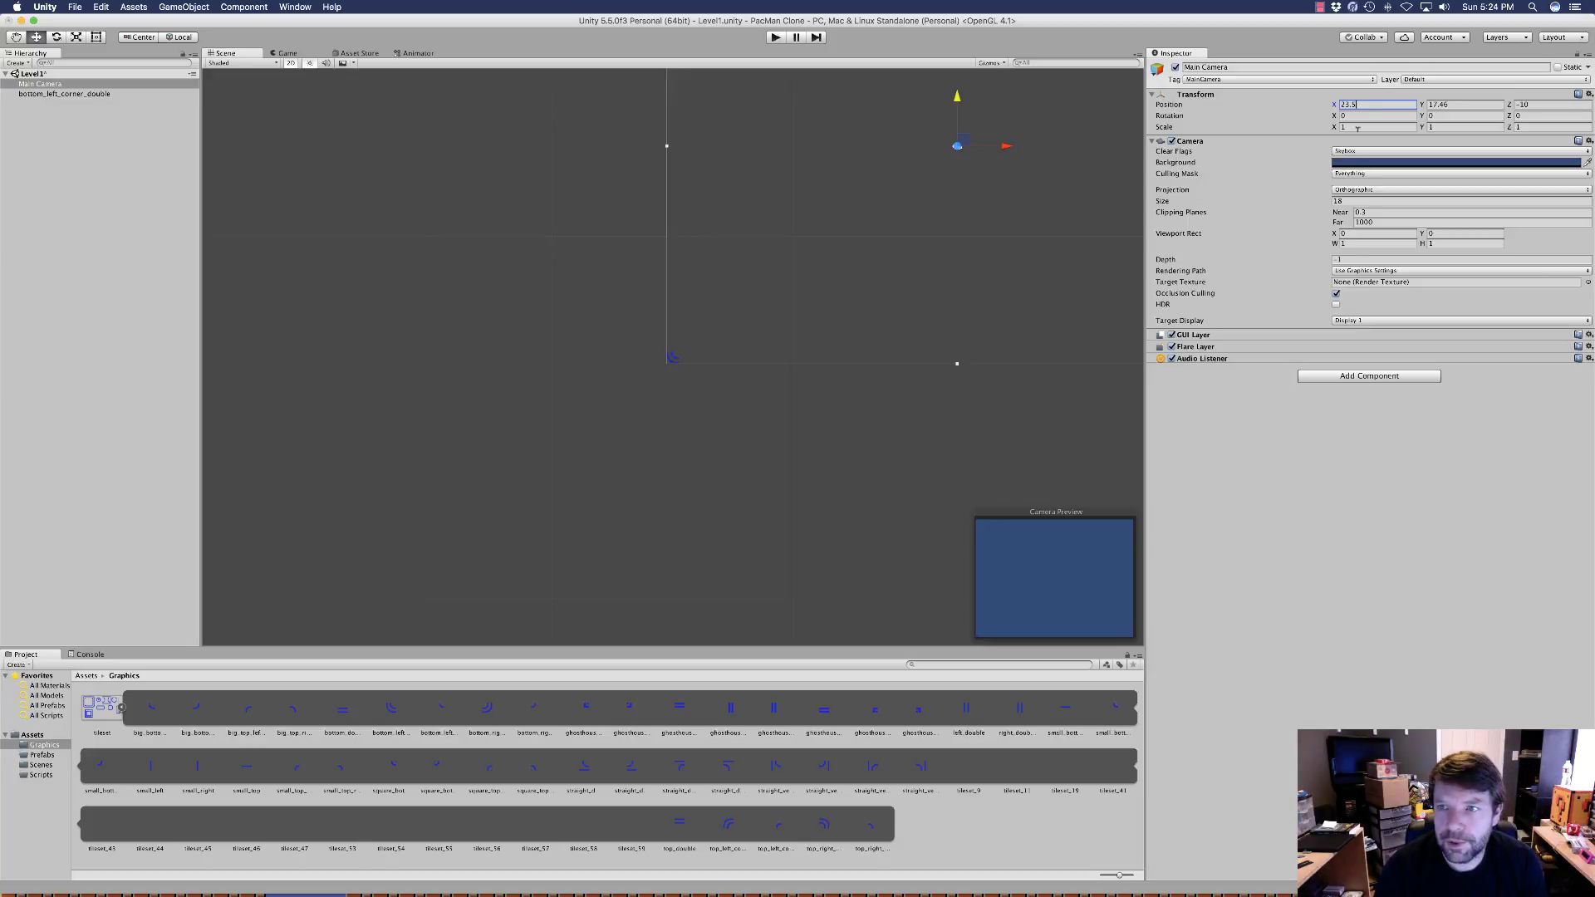
{"action": "left_click_drag", "start_coordinate": [1360, 103], "coordinate": [1283, 103]}
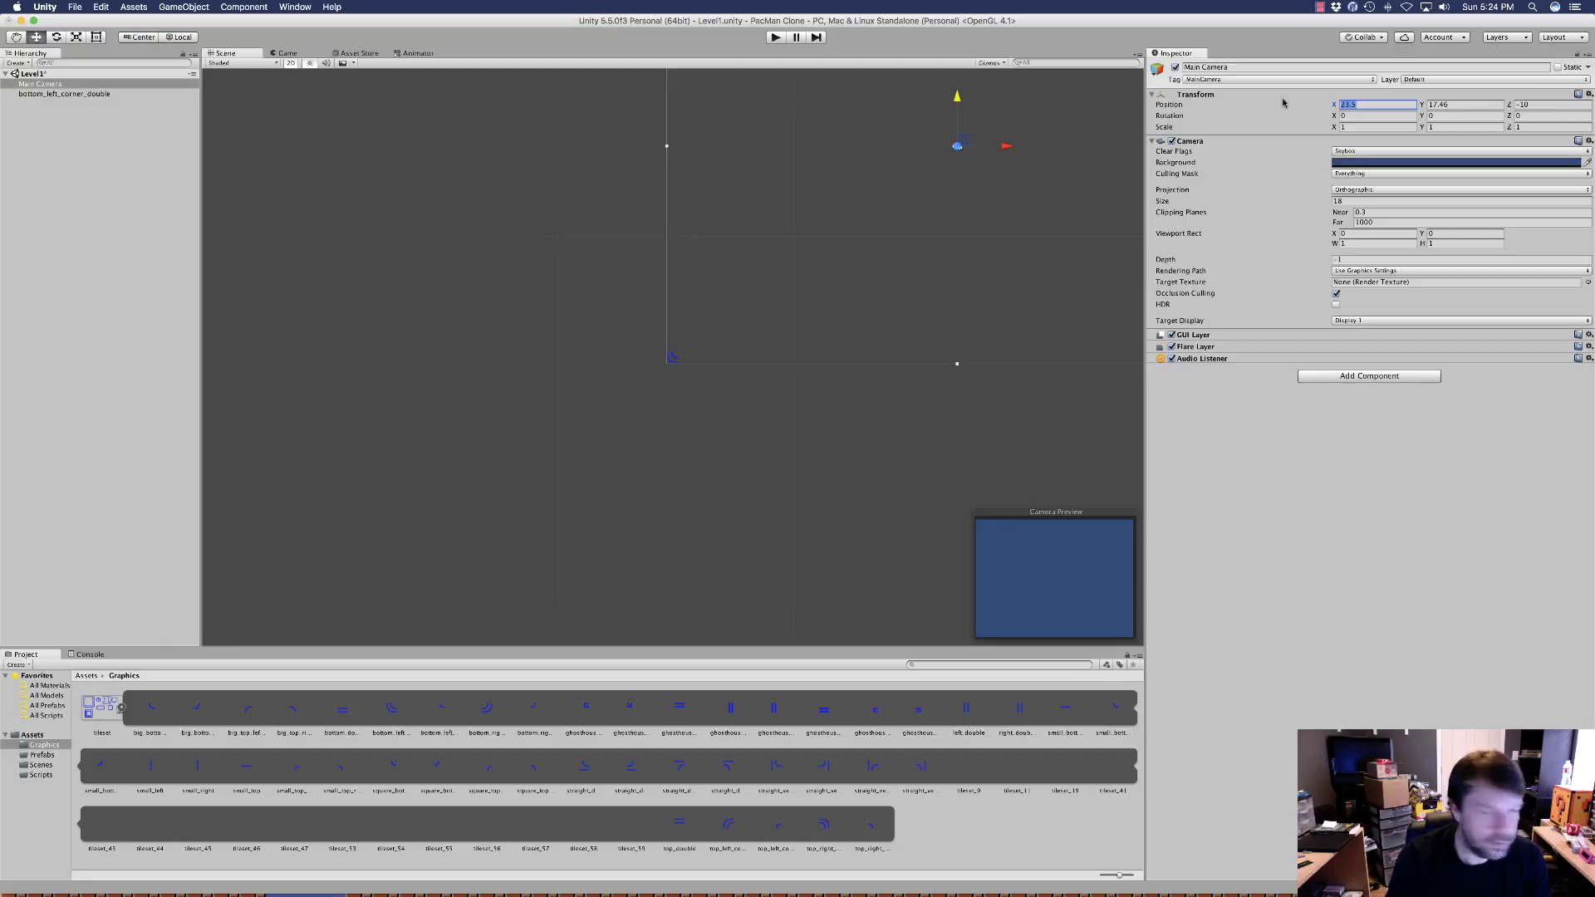
{"action": "type", "text": "20"}
{"action": "key", "text": "Tab"}
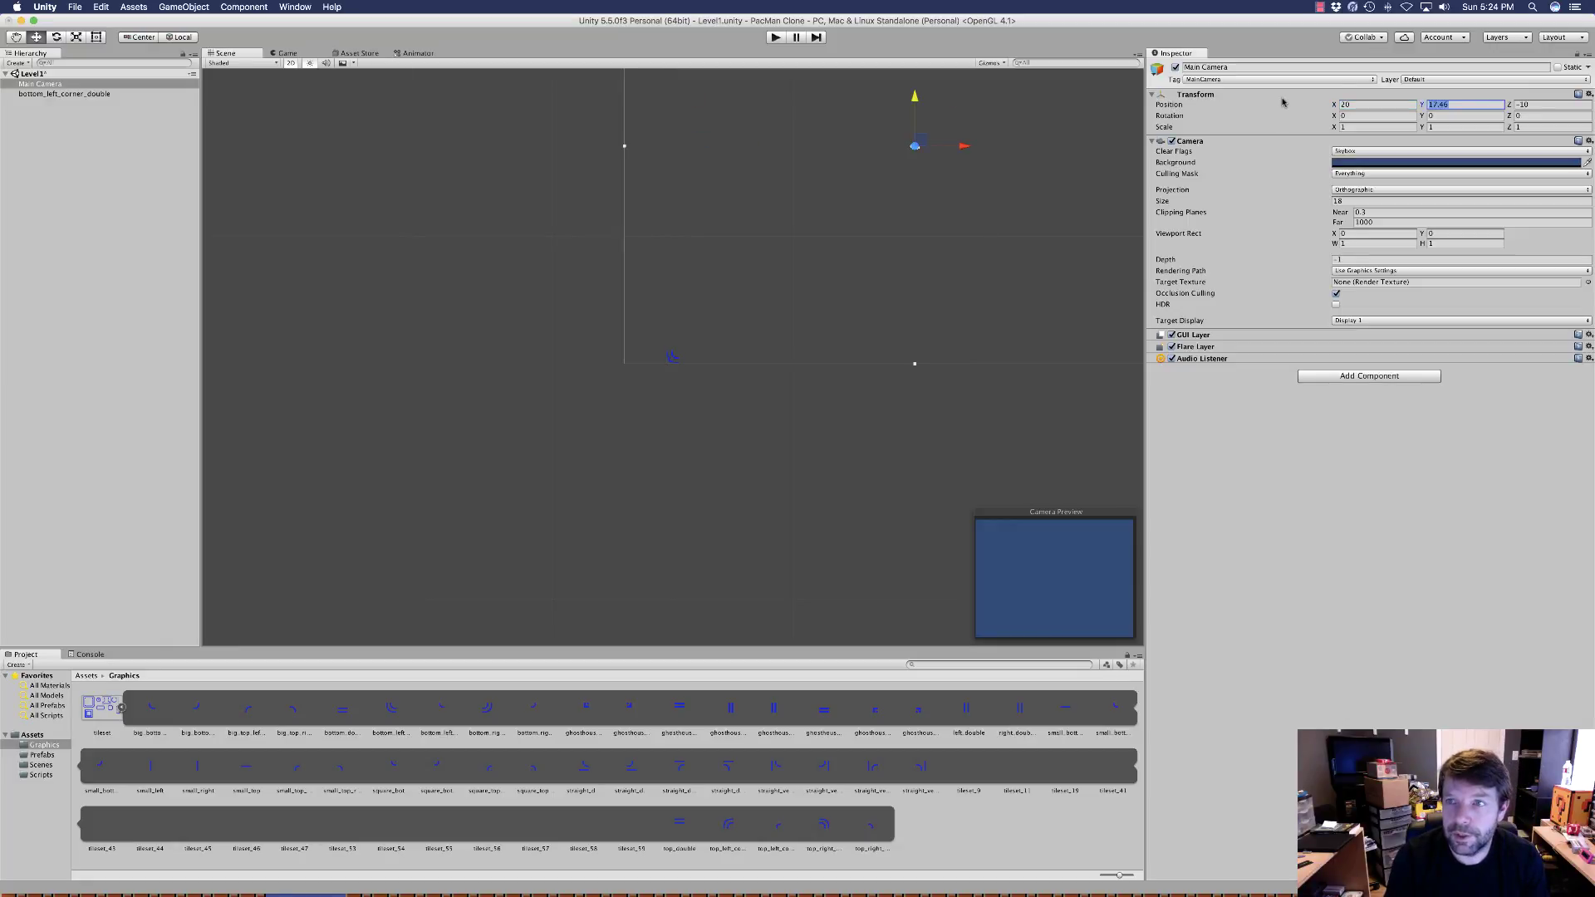
{"action": "type", "text": "15"}
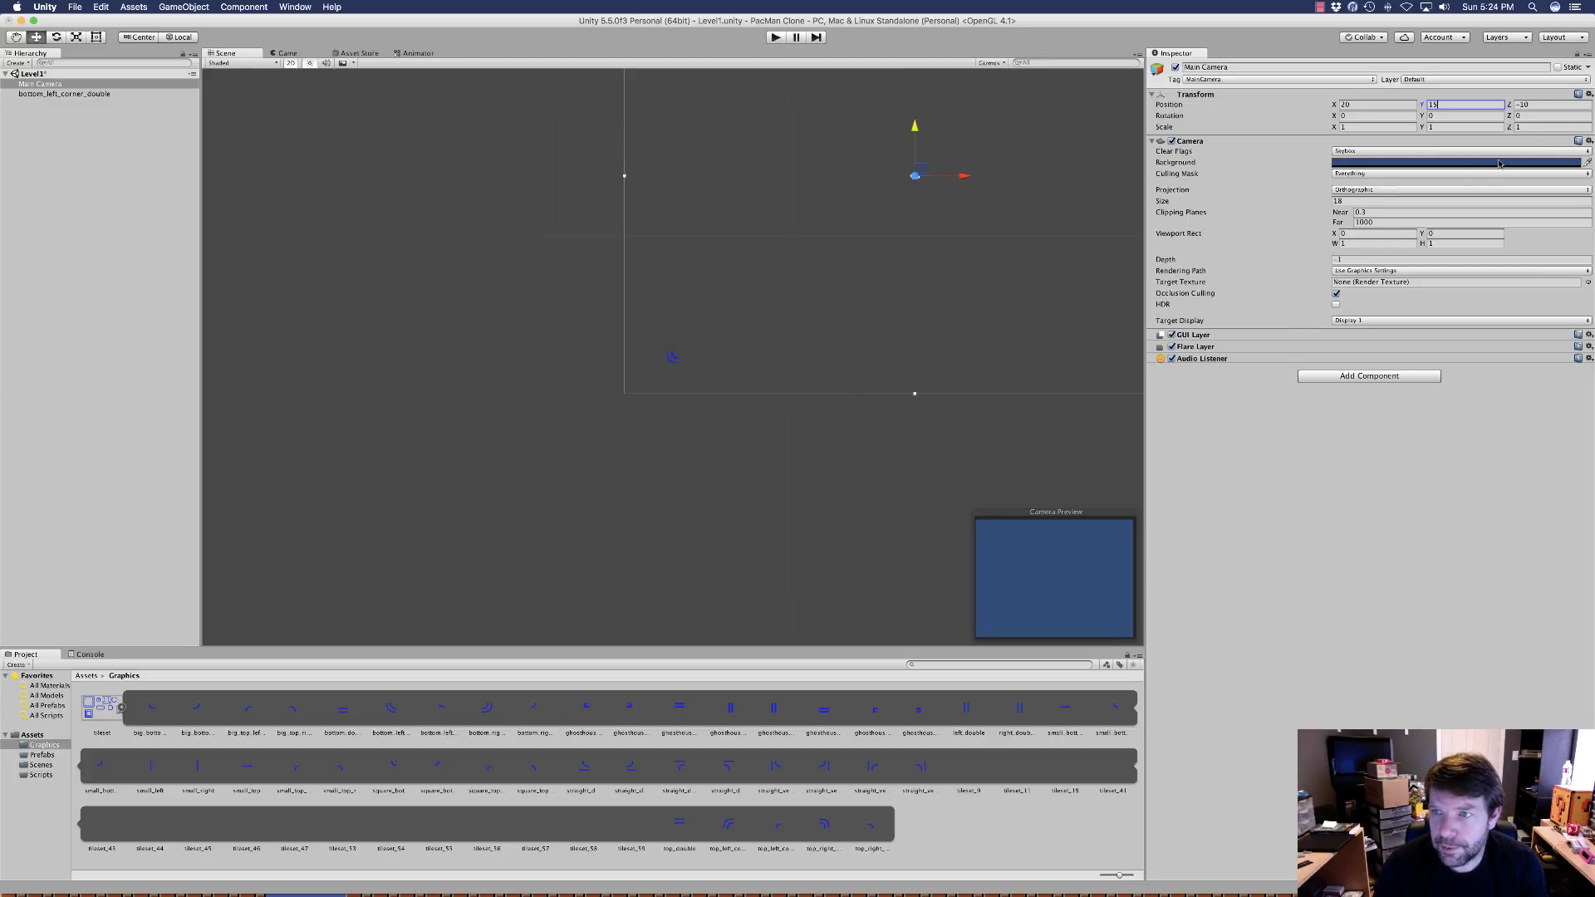
Set the Main Camera's background colour to black
{"action": "left_click", "coordinate": [1437, 164]}
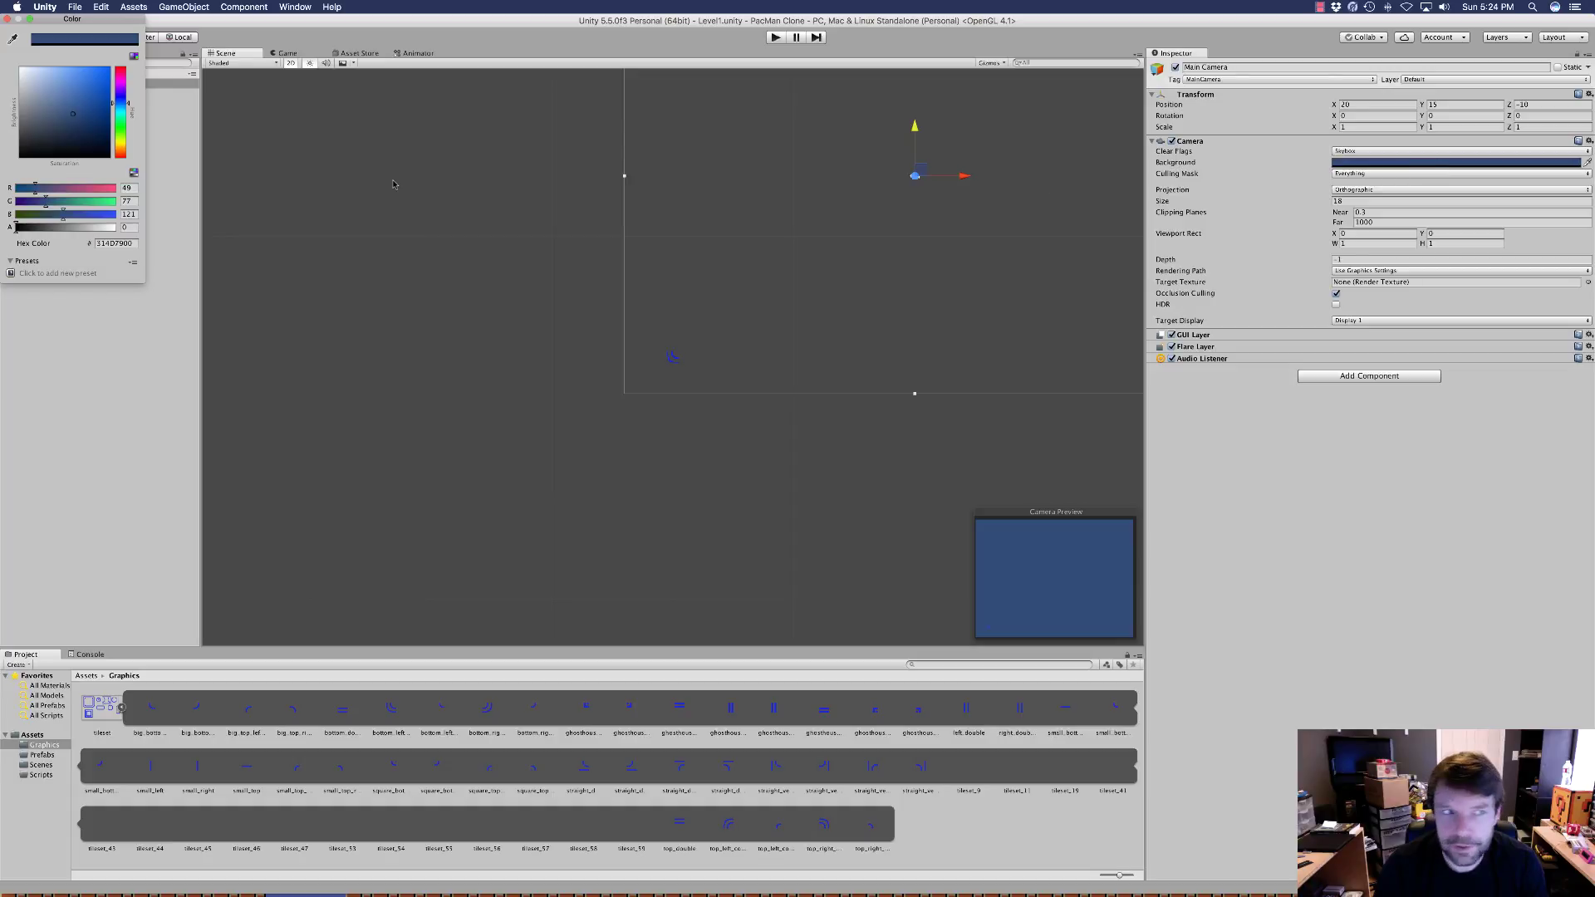
{"action": "left_click_drag", "start_coordinate": [73, 112], "coordinate": [3, 201]}
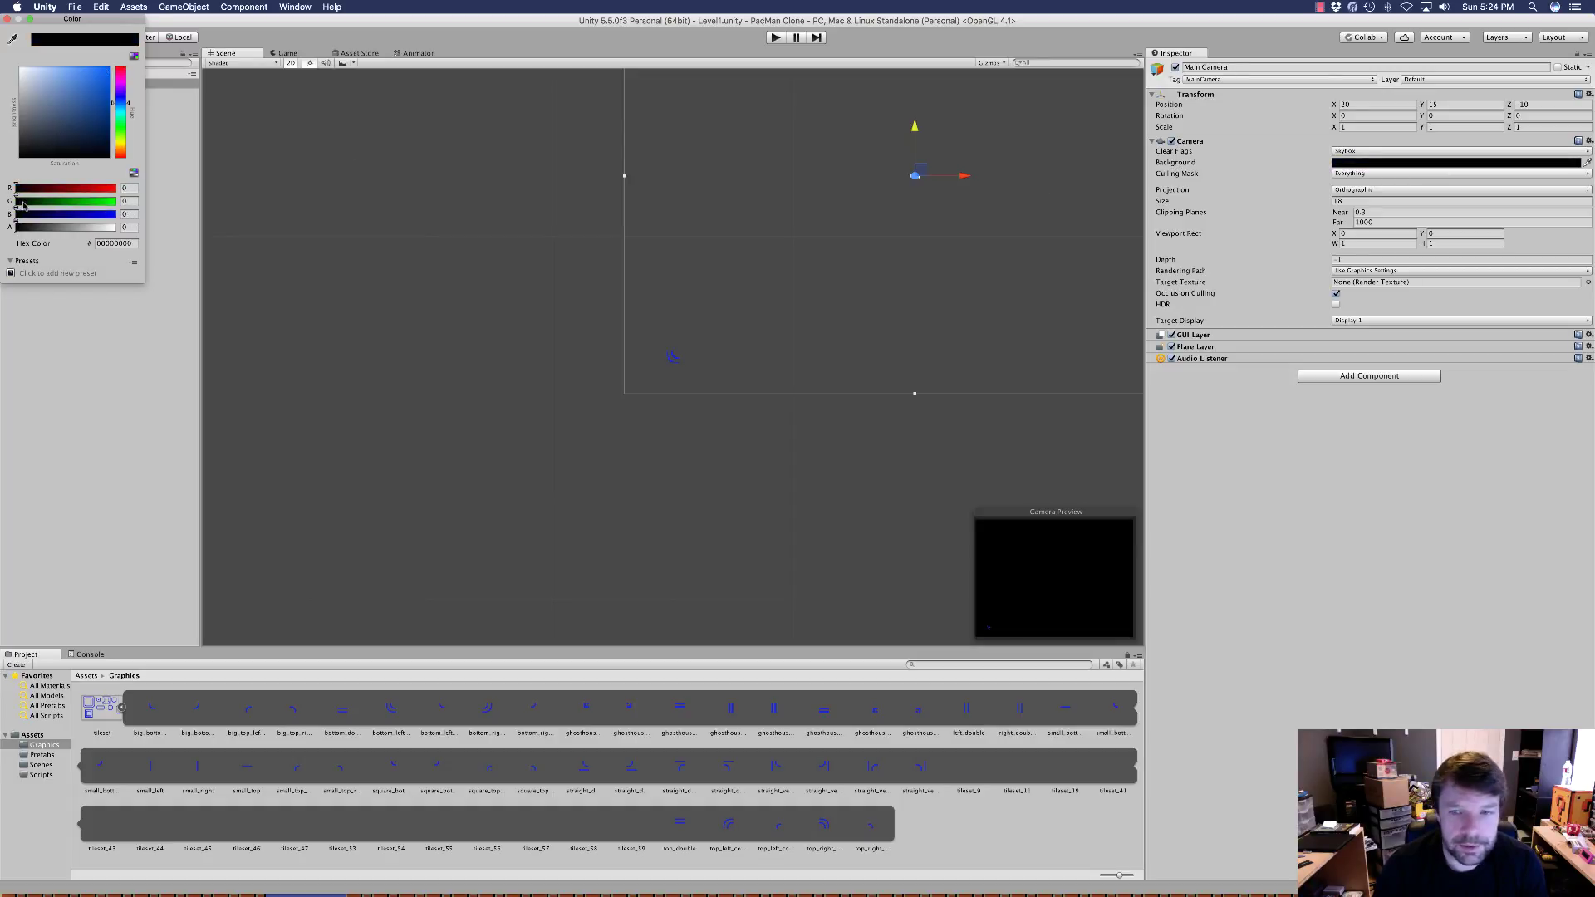
{"action": "left_click", "coordinate": [7, 19]}
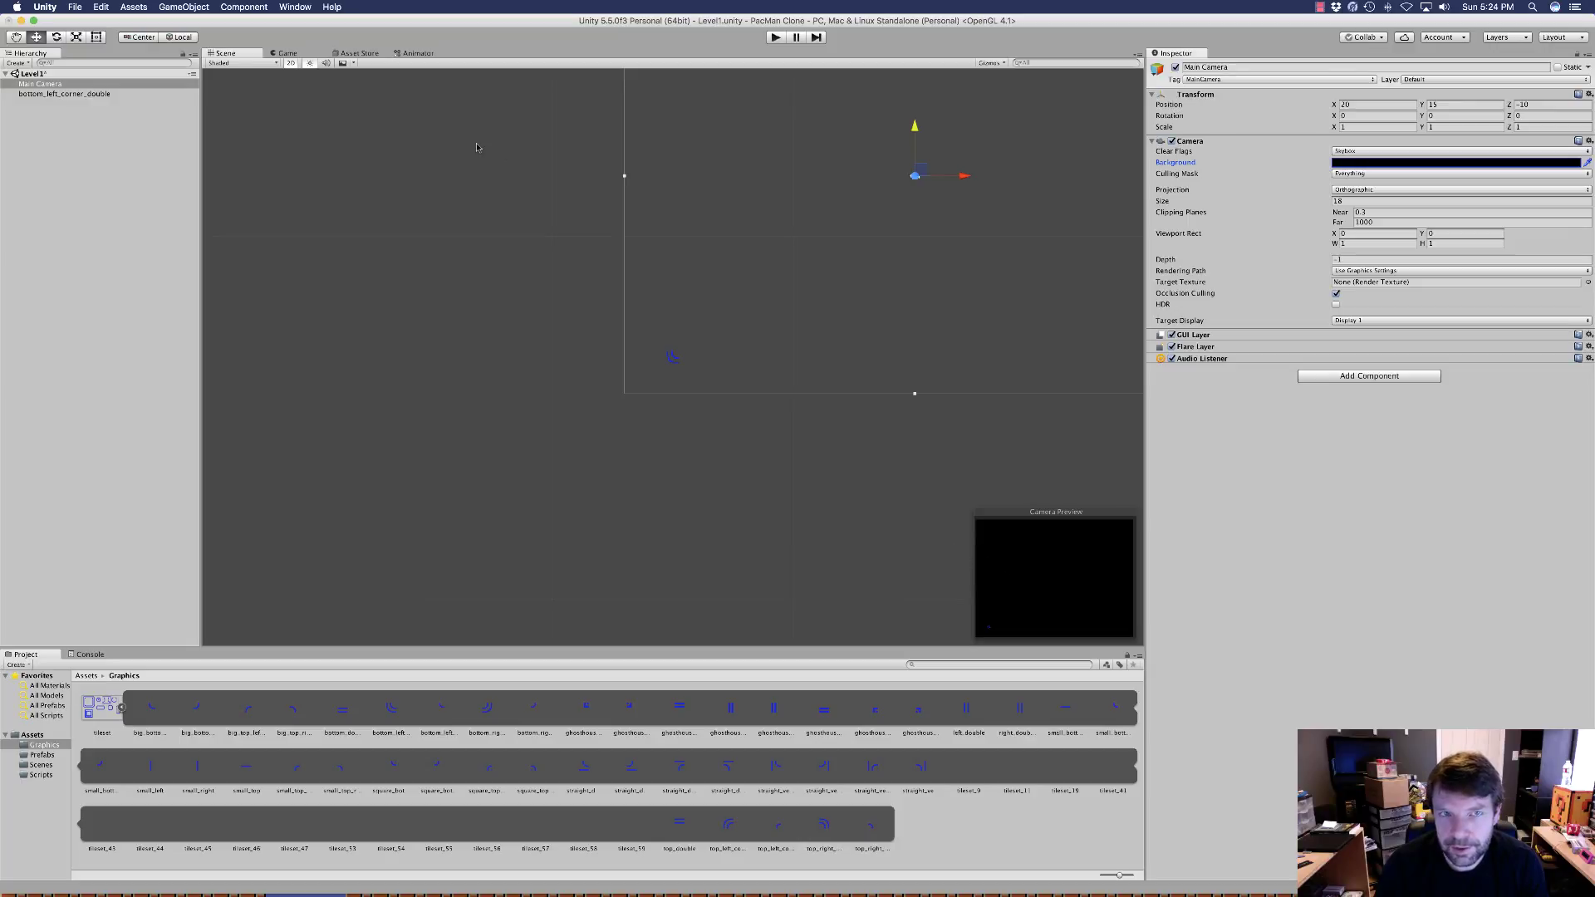
Check in the game view how the corner tile sits against the black background, and return to the scene
{"action": "left_click", "coordinate": [283, 53]}
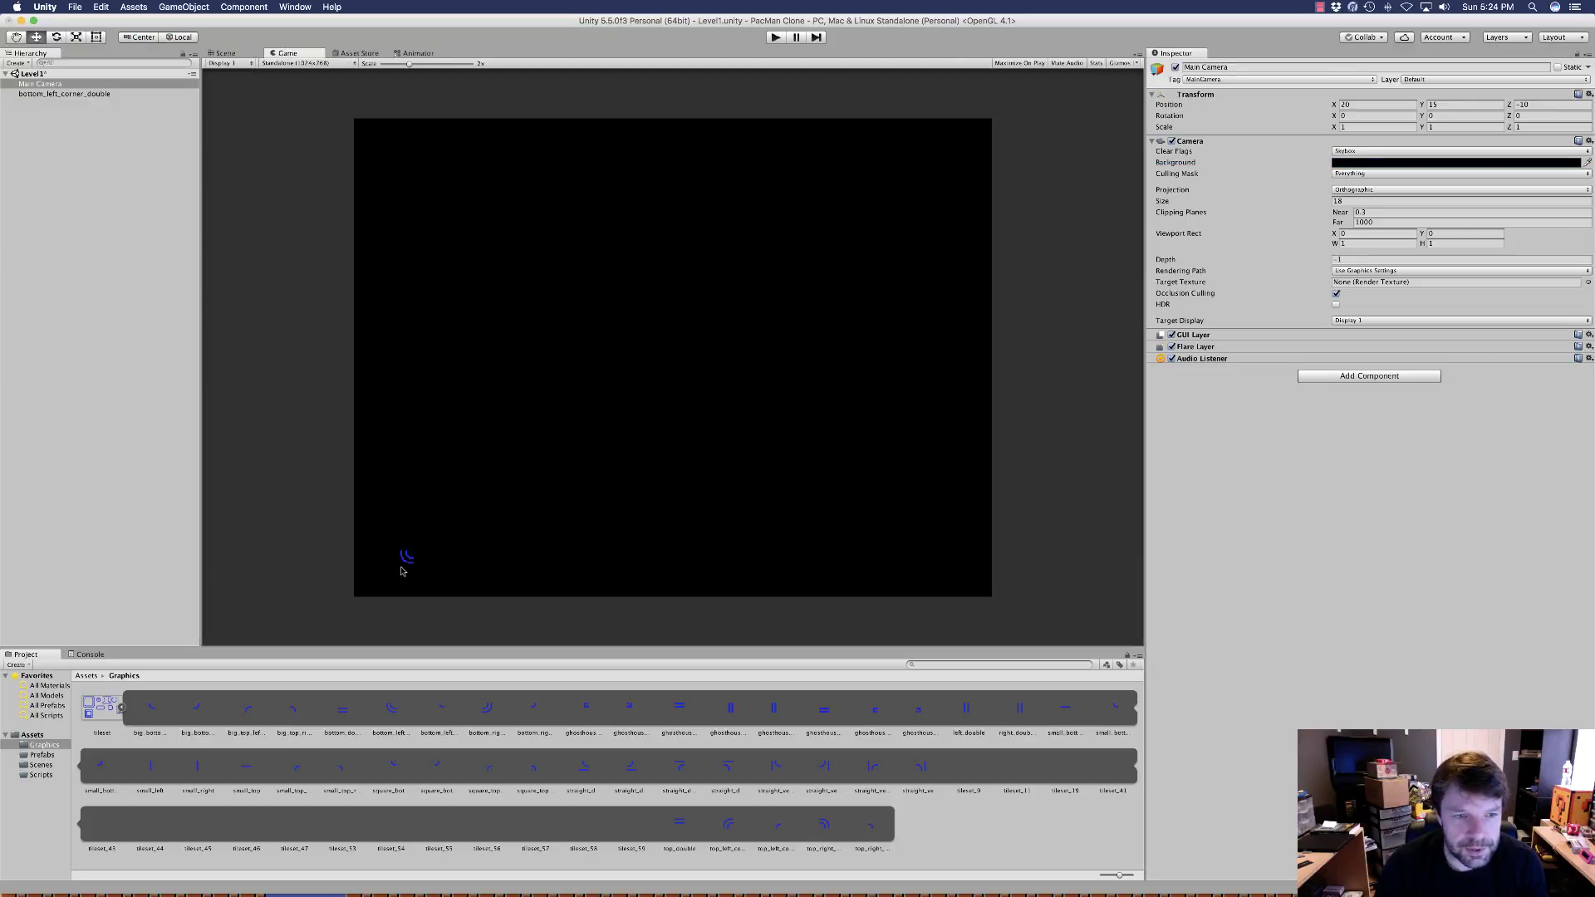
{"action": "left_click", "coordinate": [225, 53]}
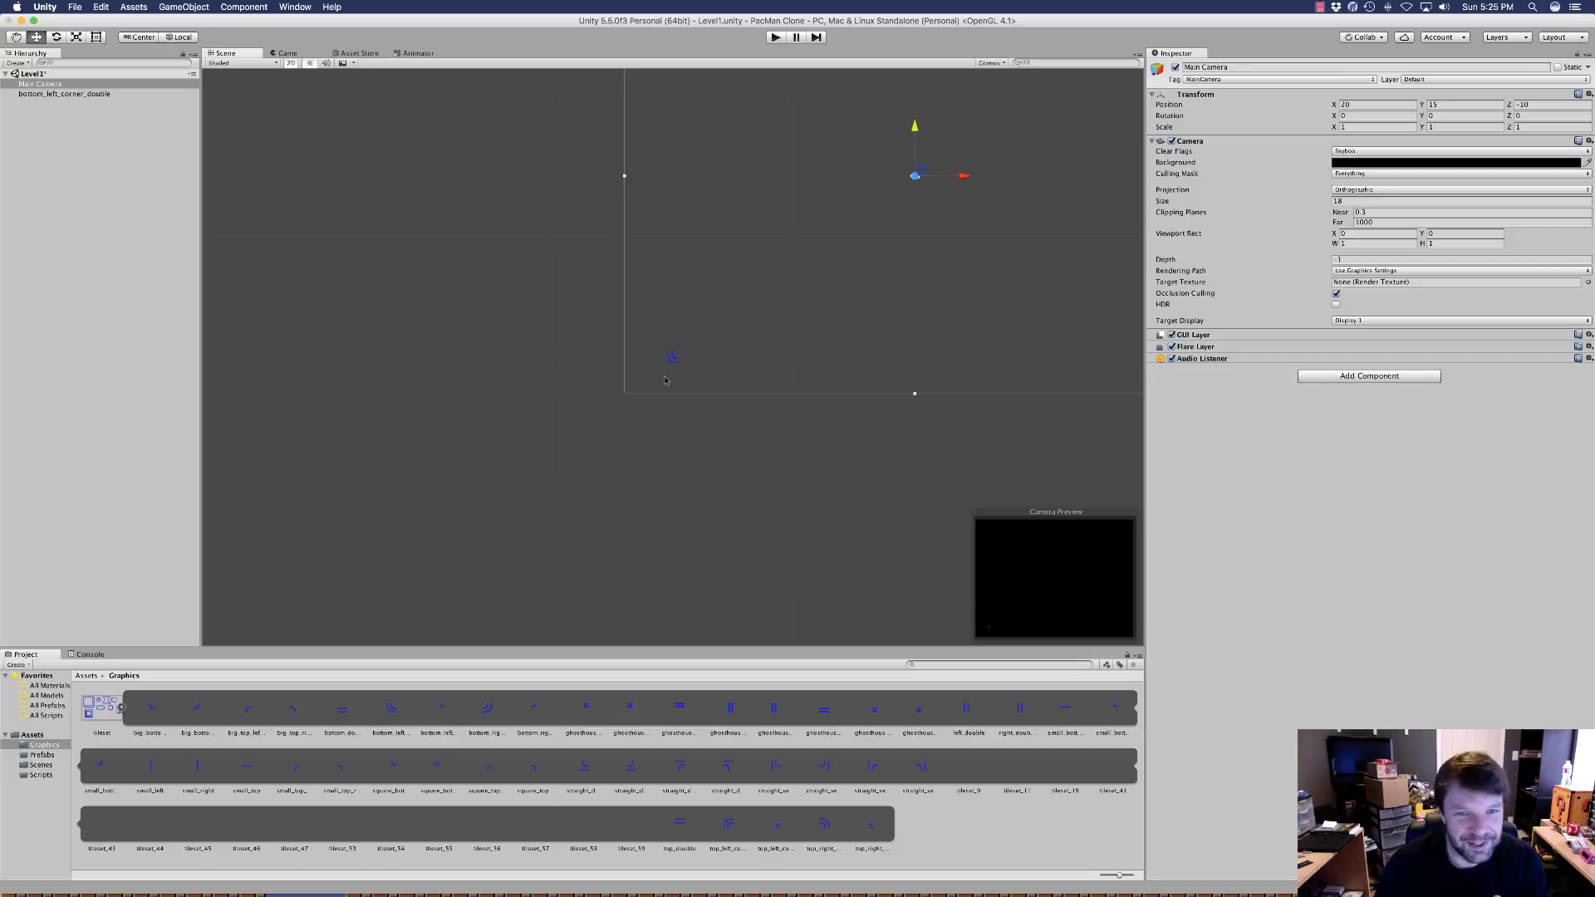
{"action": "middle_click_drag", "start_coordinate": [881, 321], "coordinate": [633, 483]}
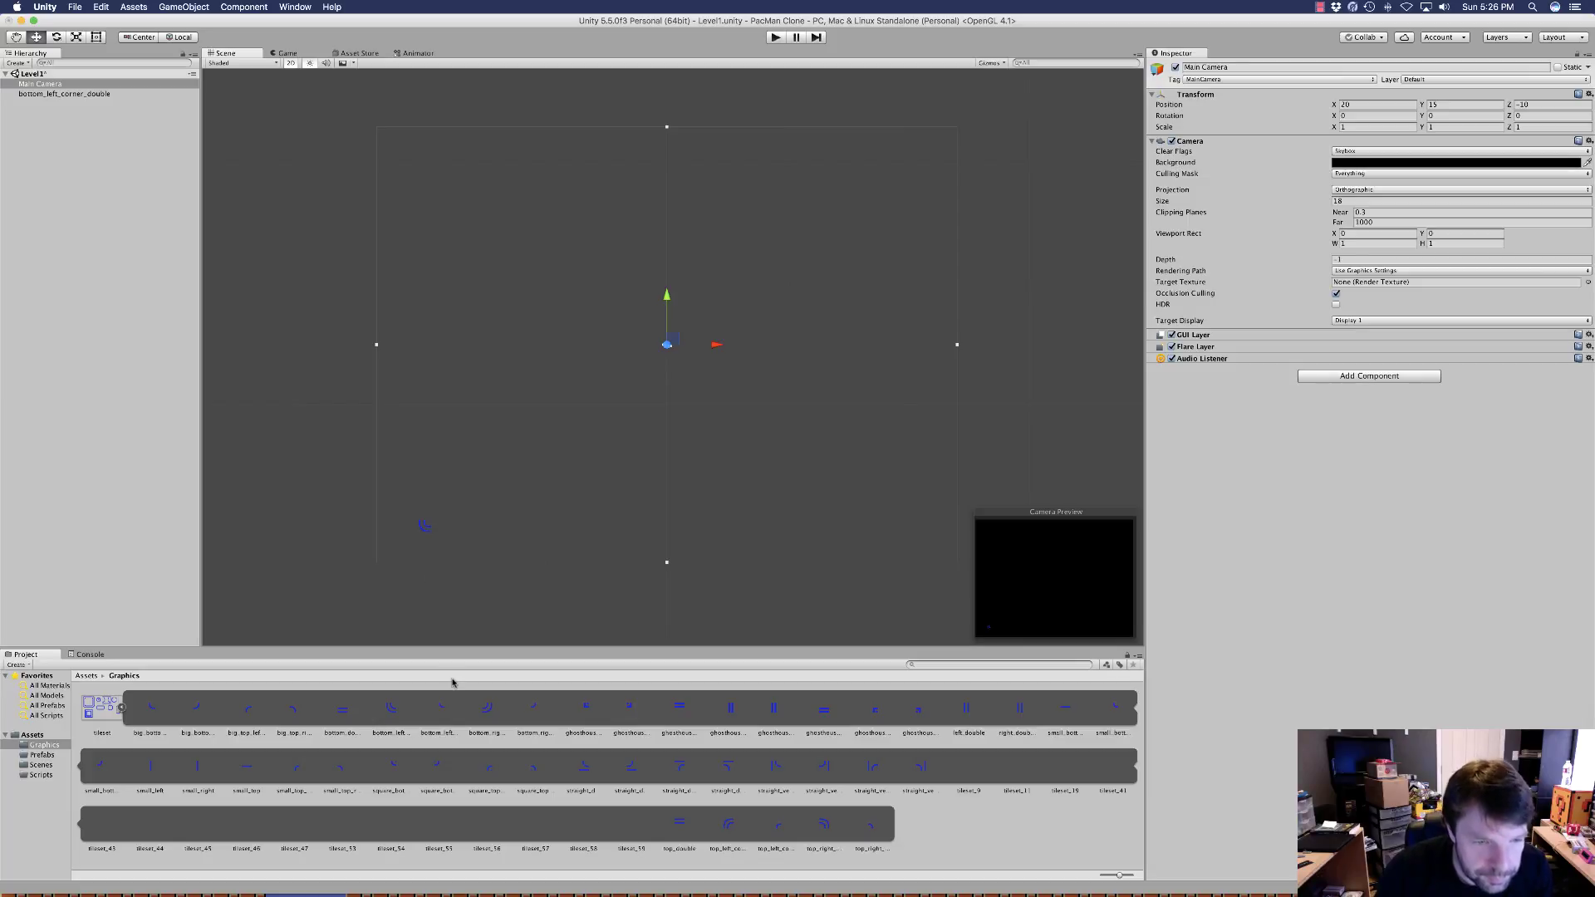
Place a bottom_double sprite directly beside the bottom-left corner tile, snapped to position X 1, Y 0
{"action": "left_click_drag", "start_coordinate": [353, 707], "coordinate": [445, 550]}
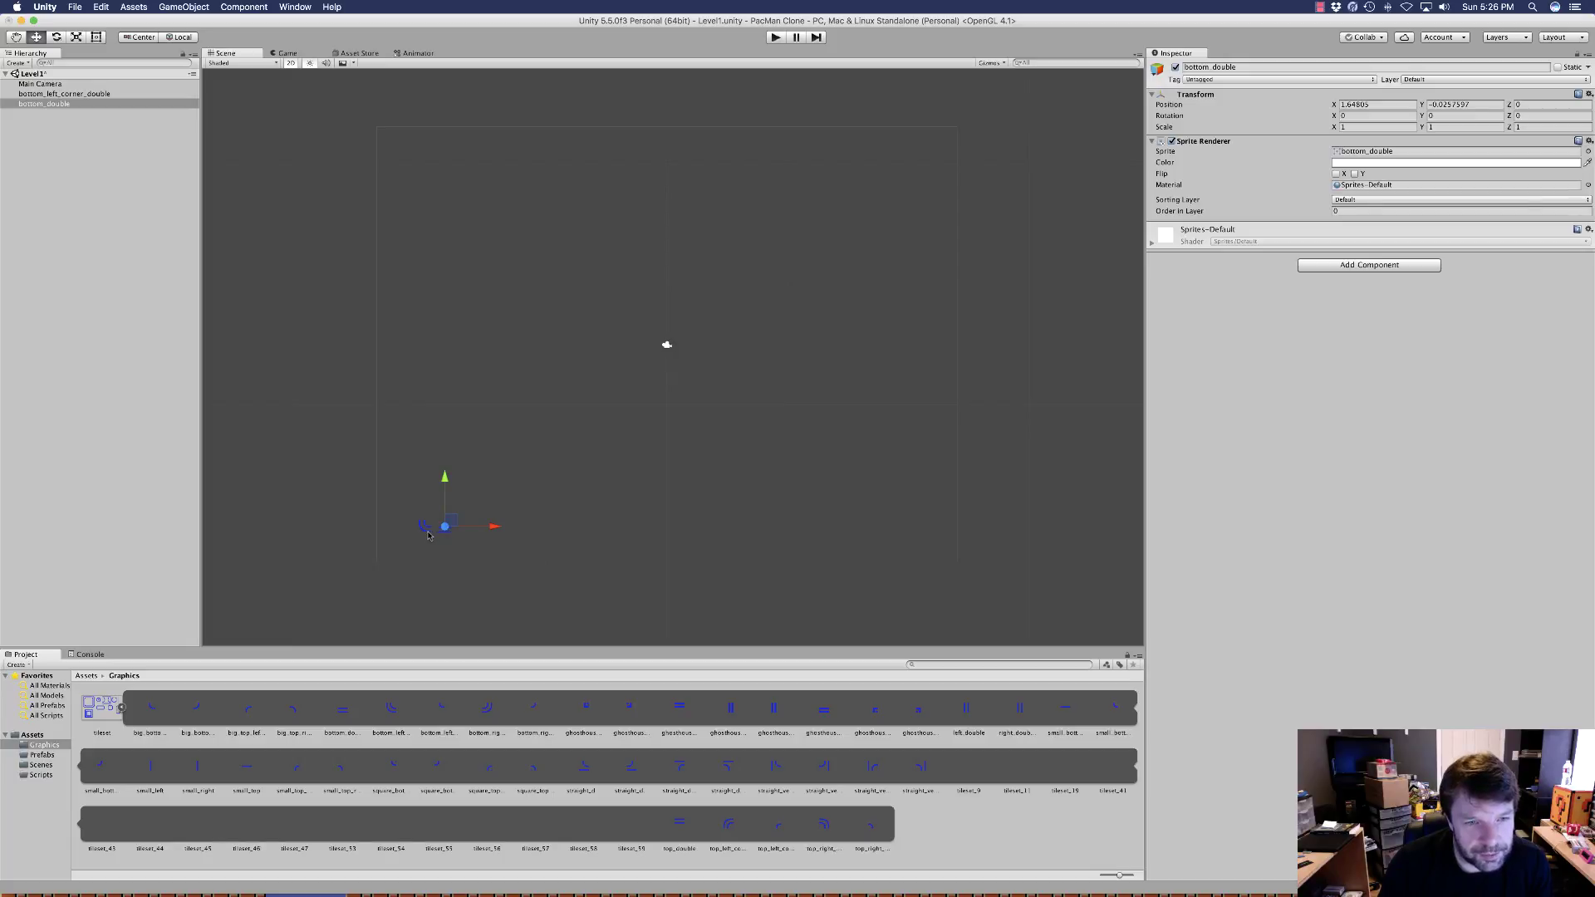
{"action": "scroll", "coordinate": [428, 535], "scroll_direction": "up", "scroll_amount": 3}
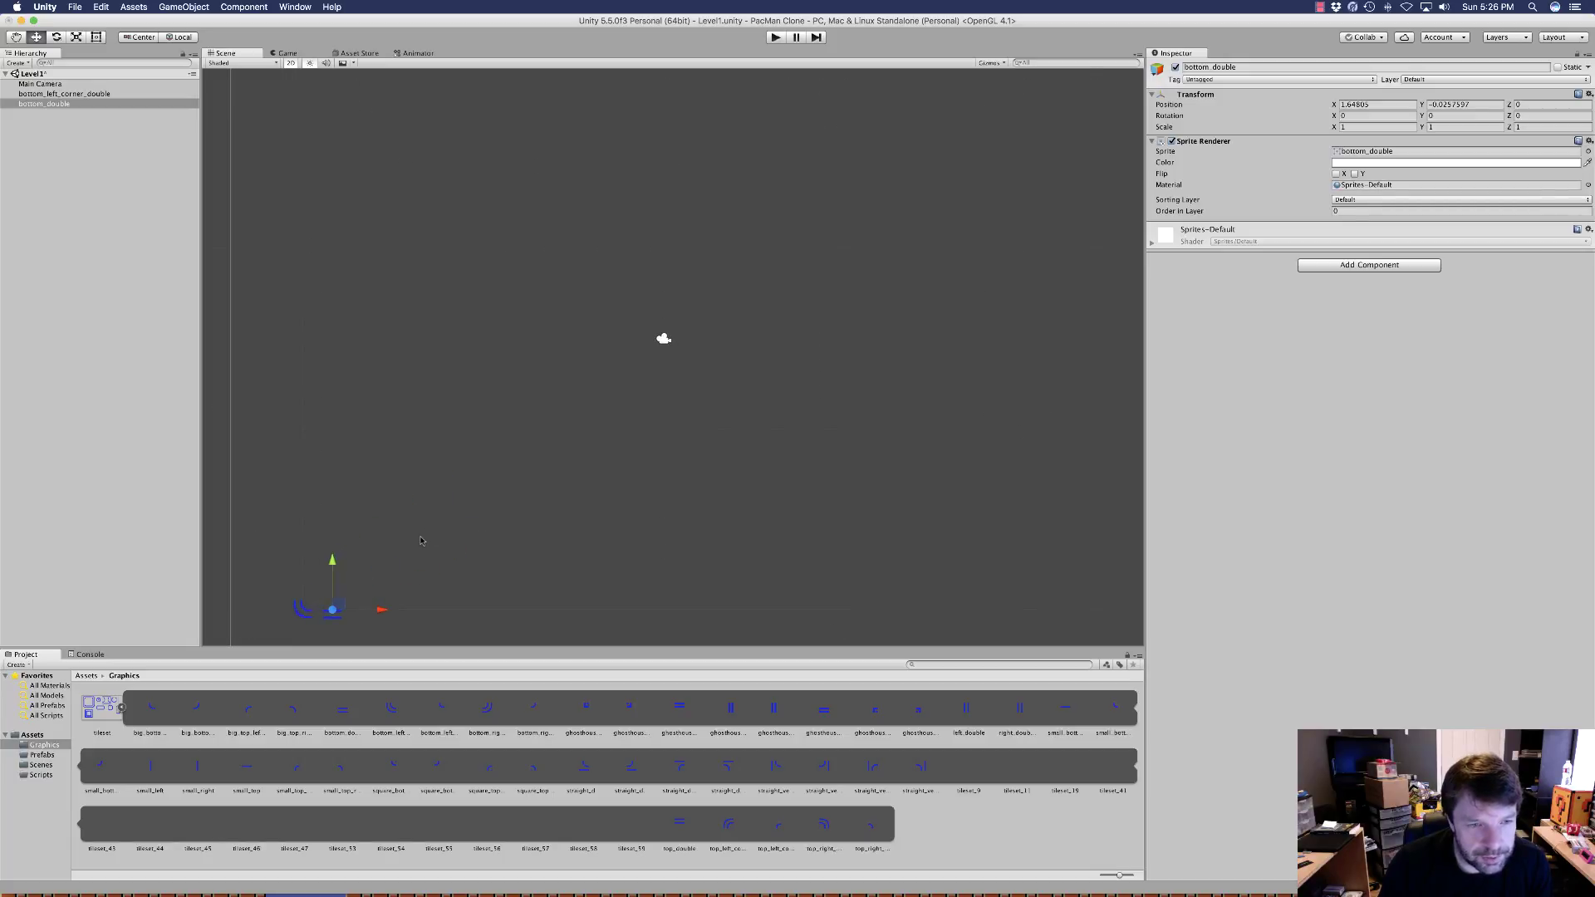
{"action": "middle_click_drag", "start_coordinate": [416, 549], "coordinate": [612, 378]}
{"action": "scroll", "coordinate": [591, 409], "scroll_direction": "up", "scroll_amount": 8}
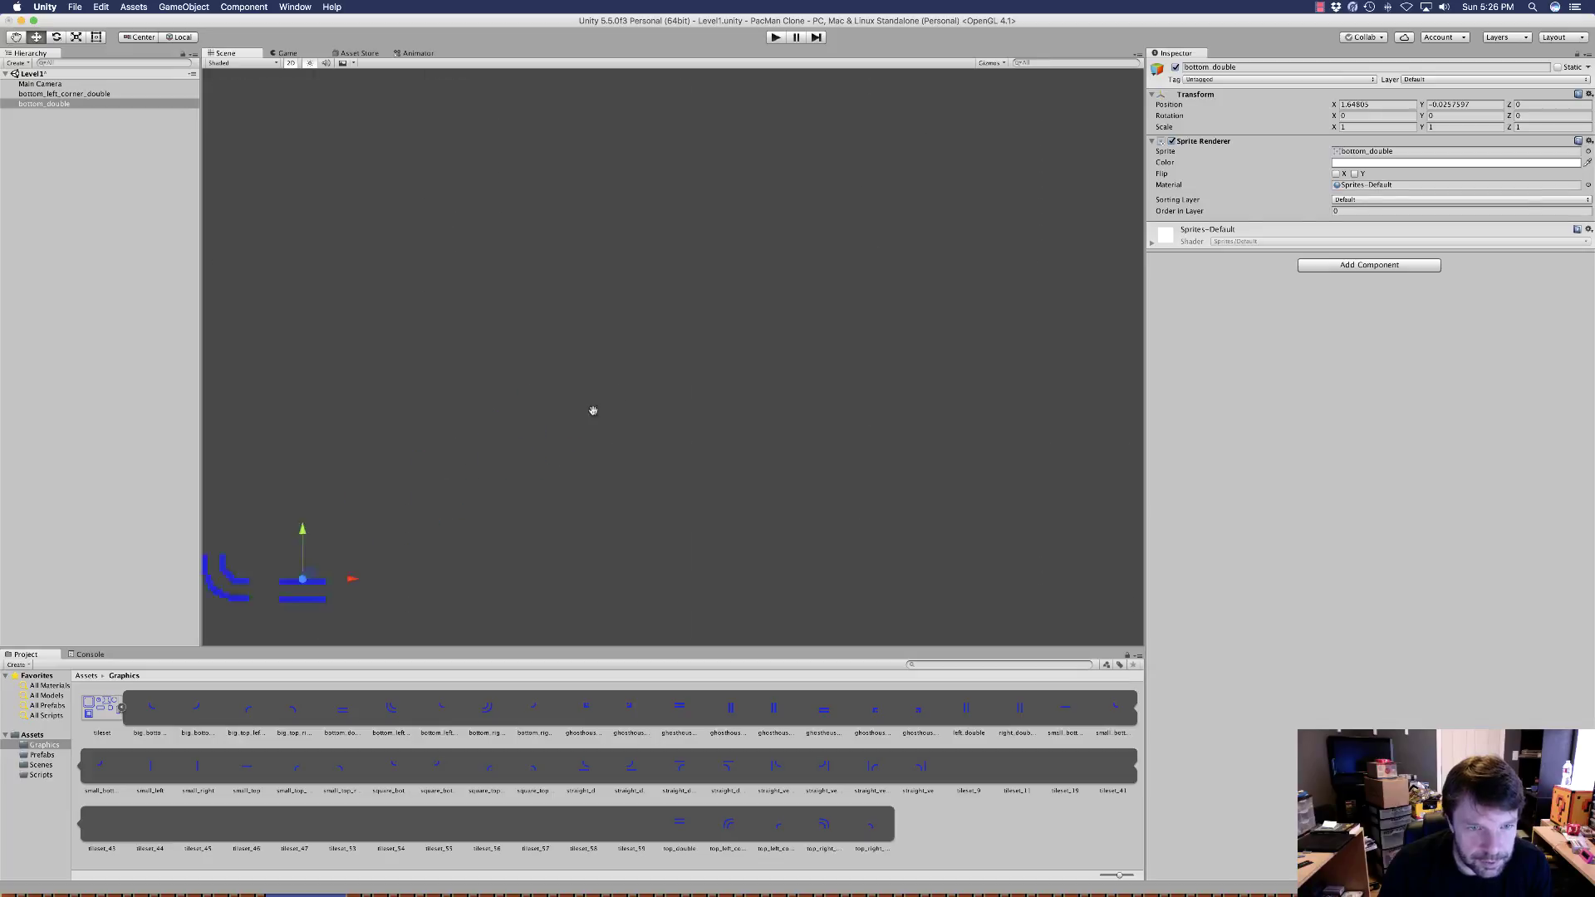
{"action": "middle_click_drag", "start_coordinate": [517, 428], "coordinate": [709, 246]}
{"action": "middle_click_drag", "start_coordinate": [426, 407], "coordinate": [705, 334]}
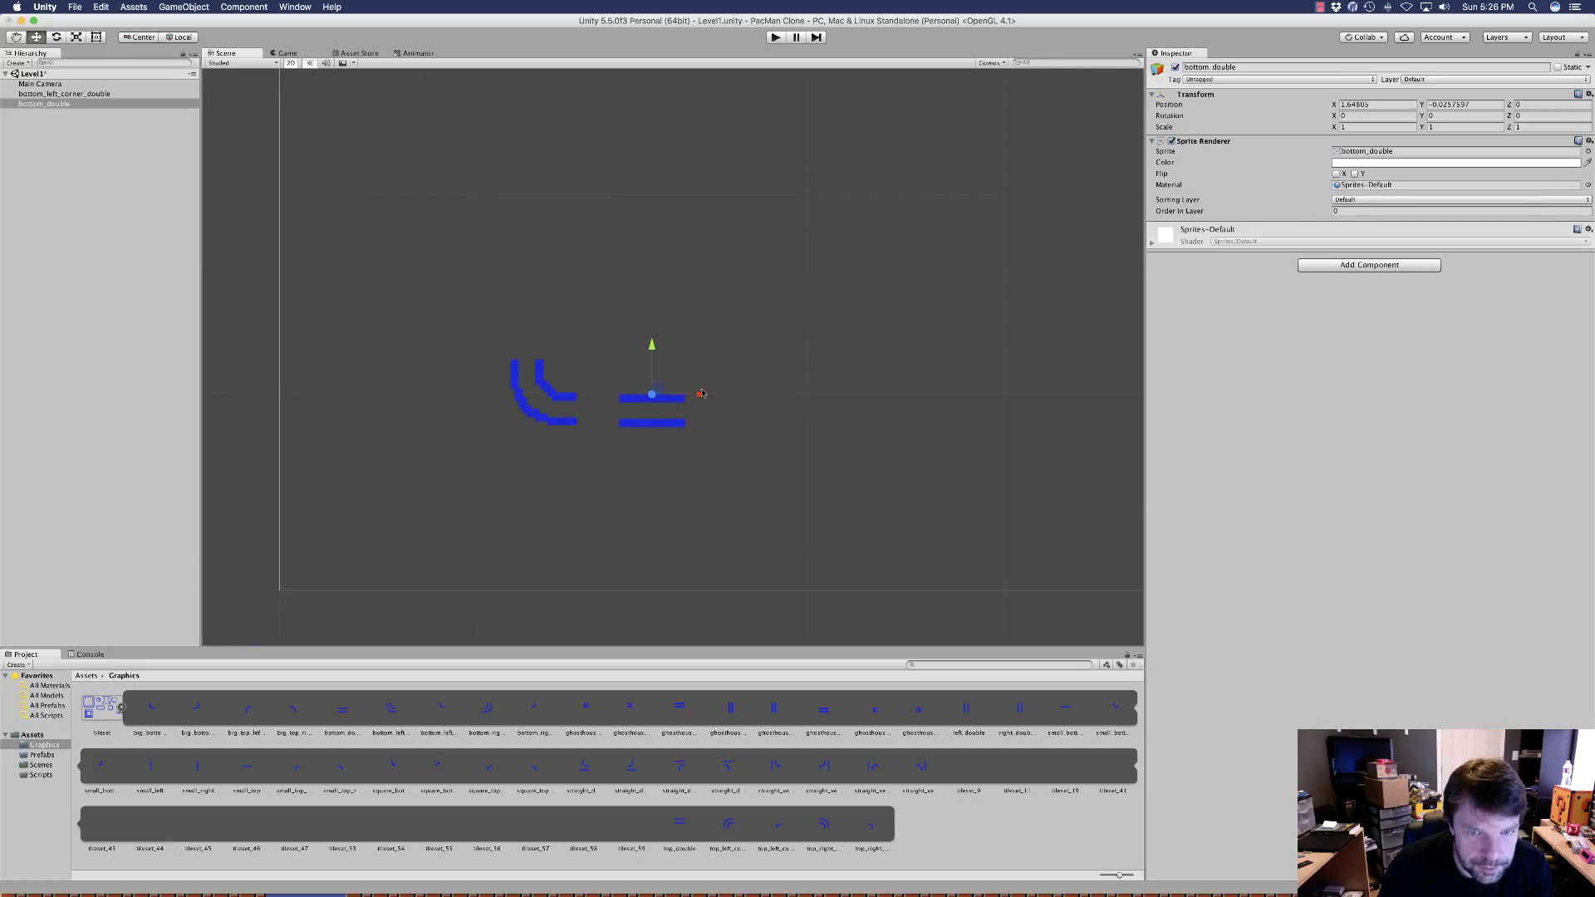
{"action": "left_click_drag", "start_coordinate": [705, 396], "coordinate": [658, 394]}
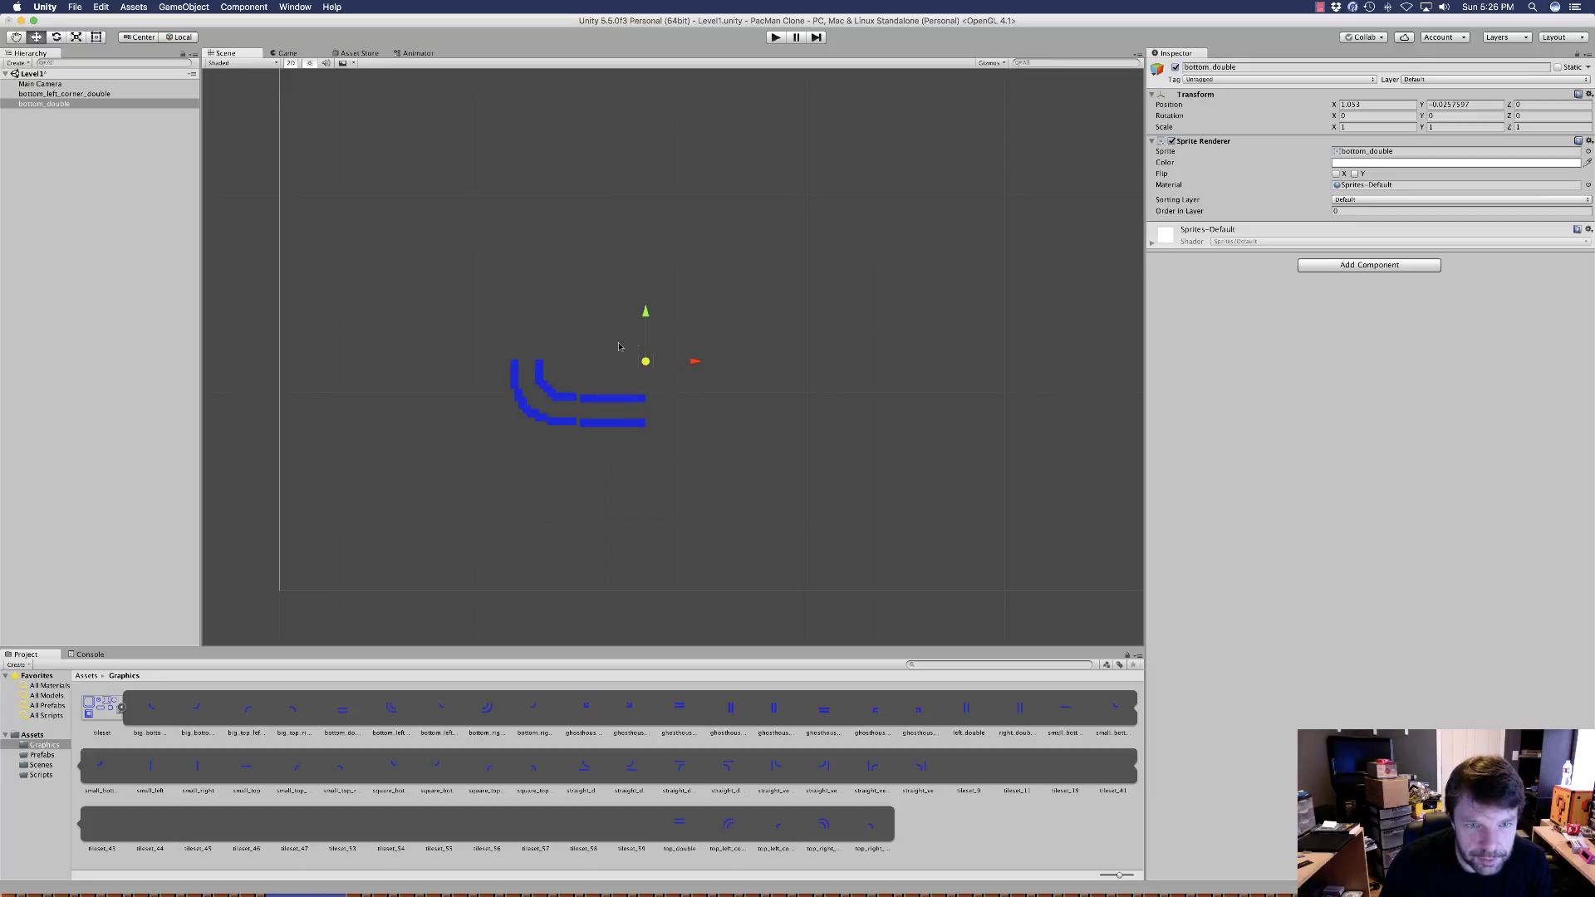
{"action": "key", "text": "v"}
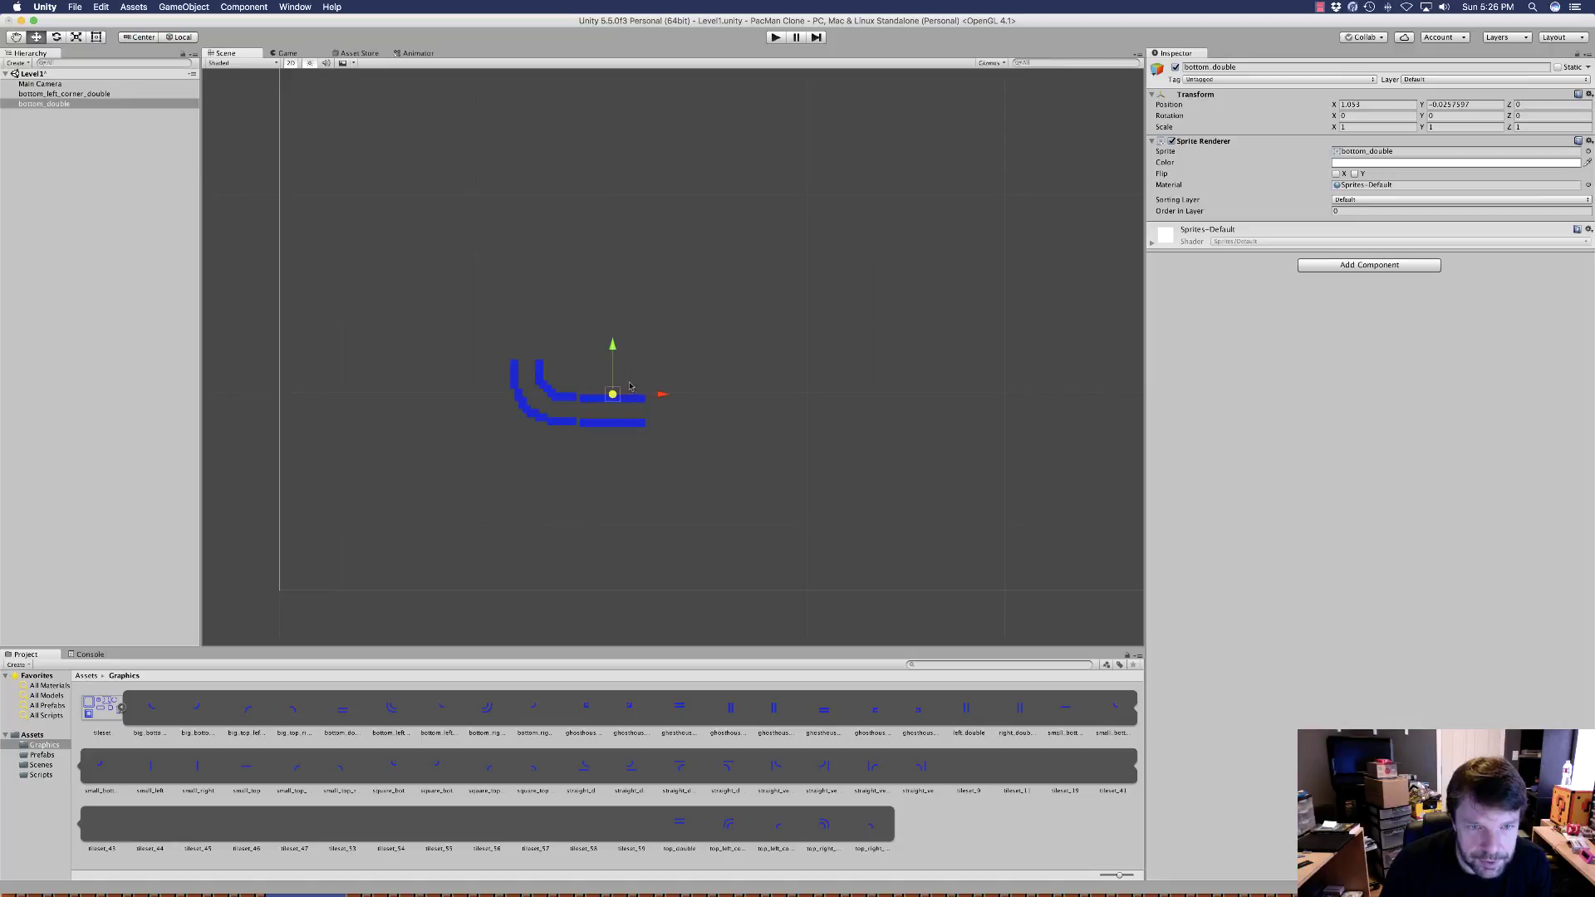
{"action": "left_click_drag", "start_coordinate": [580, 428], "coordinate": [579, 429]}
{"action": "scroll", "coordinate": [582, 429], "scroll_direction": "down", "scroll_amount": 5}
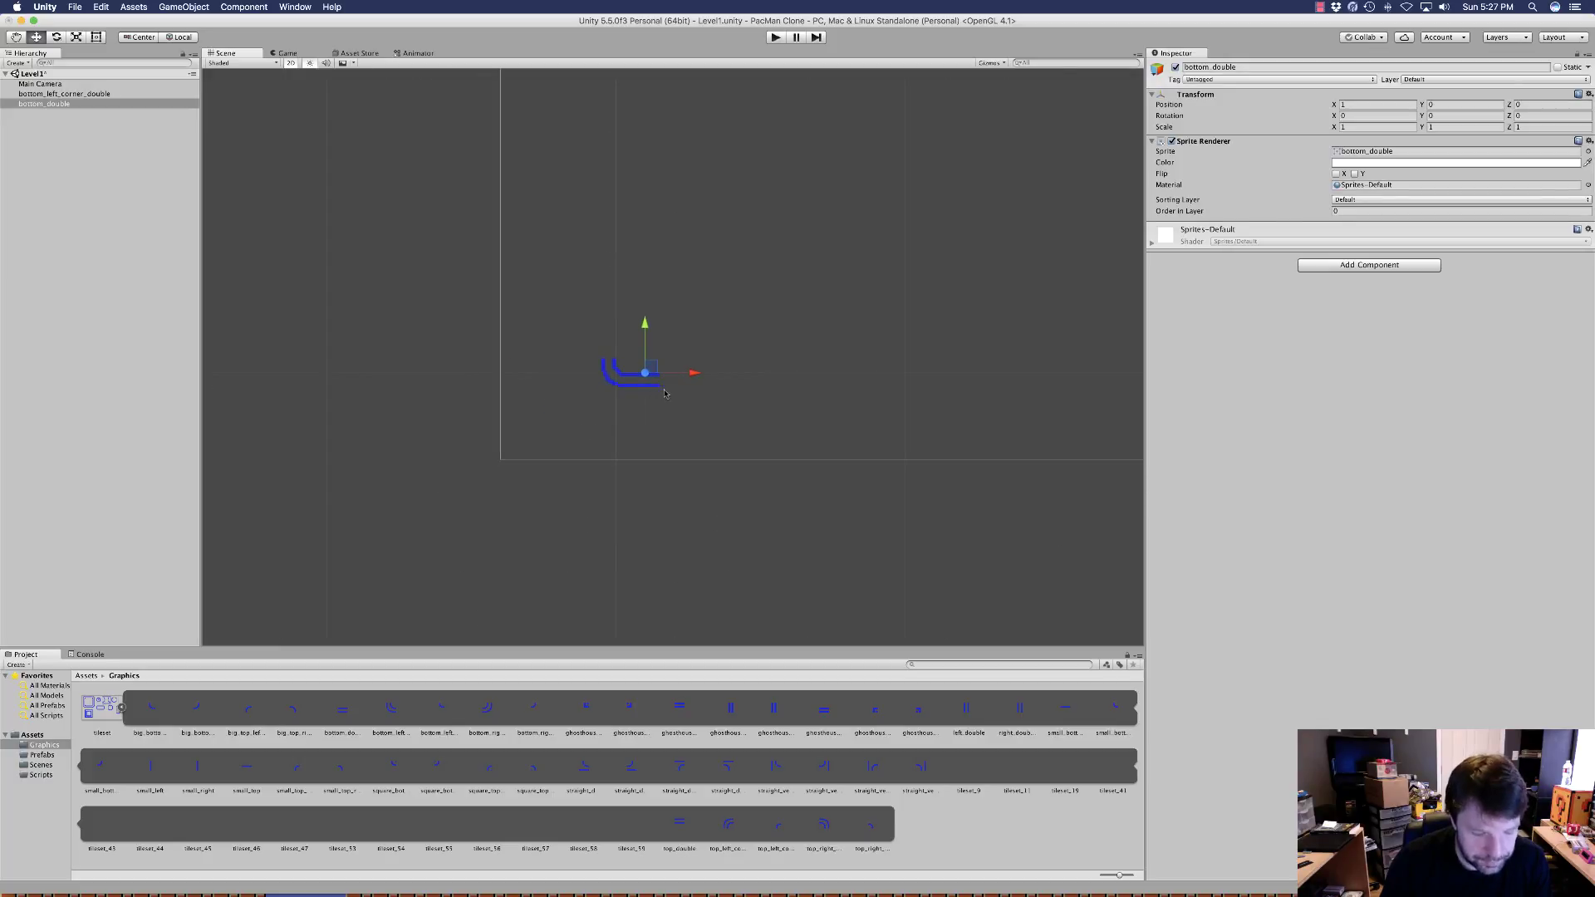
Duplicate the bottom_double tile one unit at a time along Y 0 as far as X 8
{"action": "middle_click_drag", "start_coordinate": [664, 393], "coordinate": [481, 481]}
{"action": "left_click", "coordinate": [420, 482]}
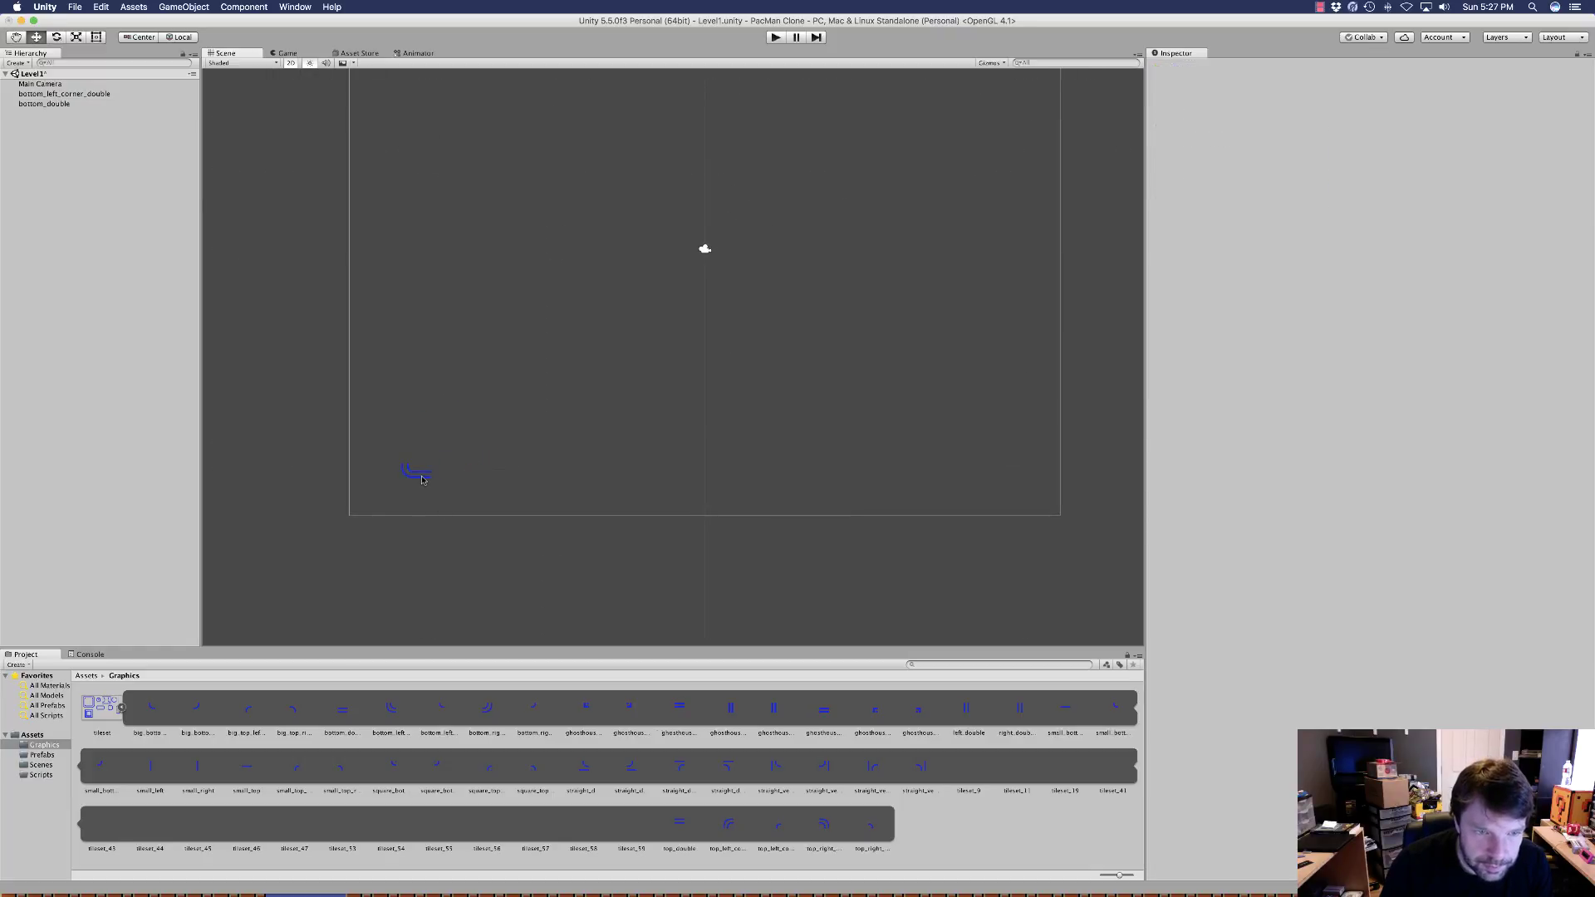
{"action": "left_click", "coordinate": [423, 483]}
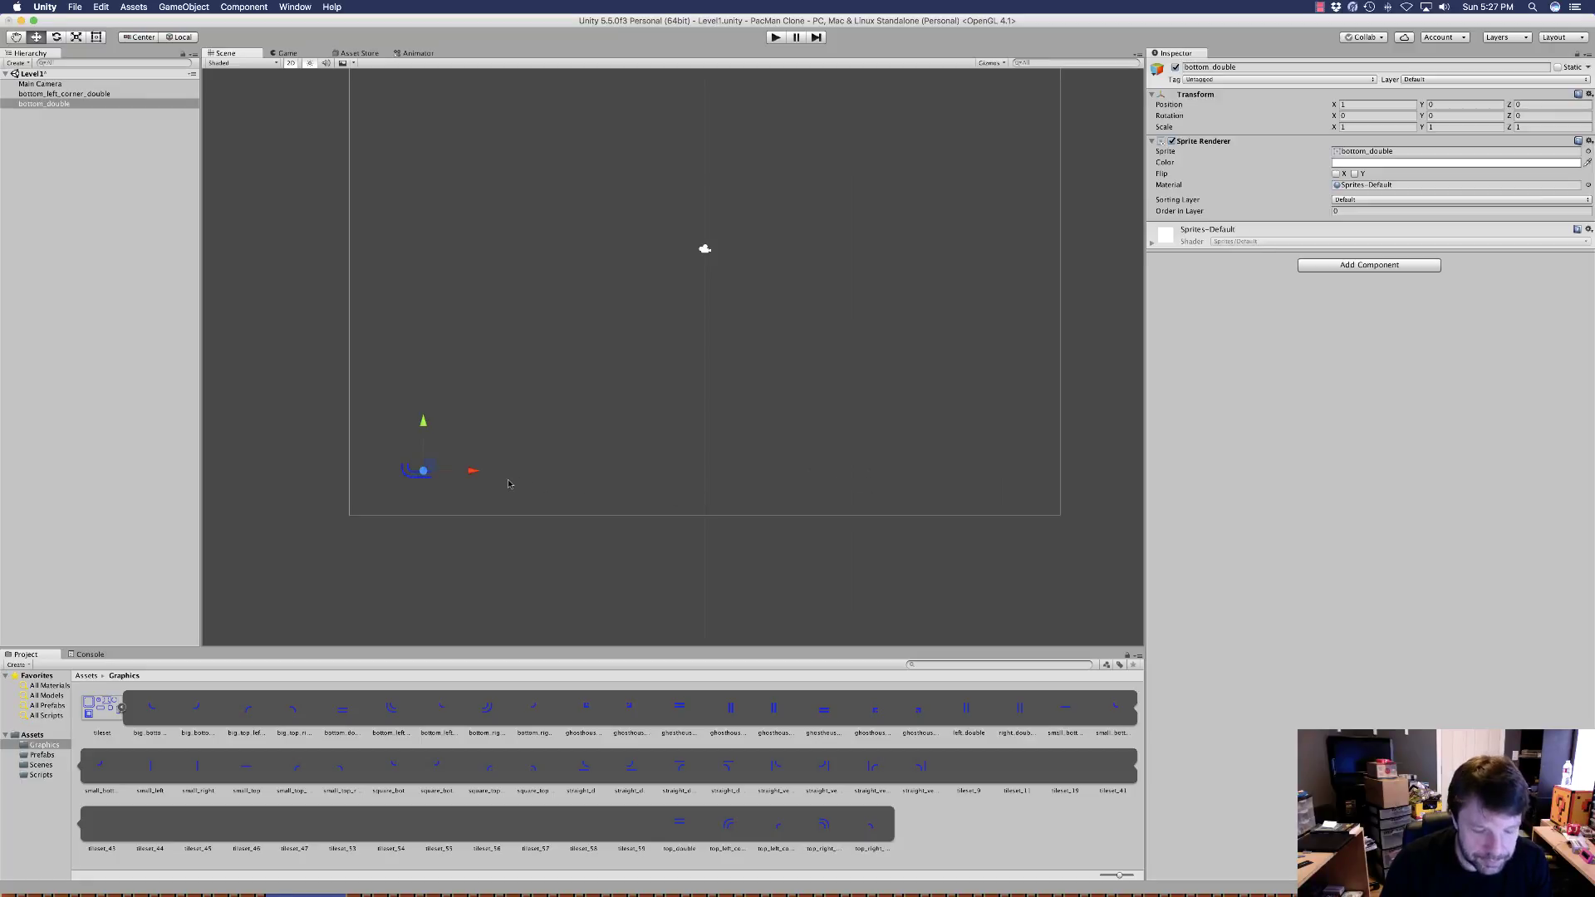
{"action": "key", "text": "super+d"}
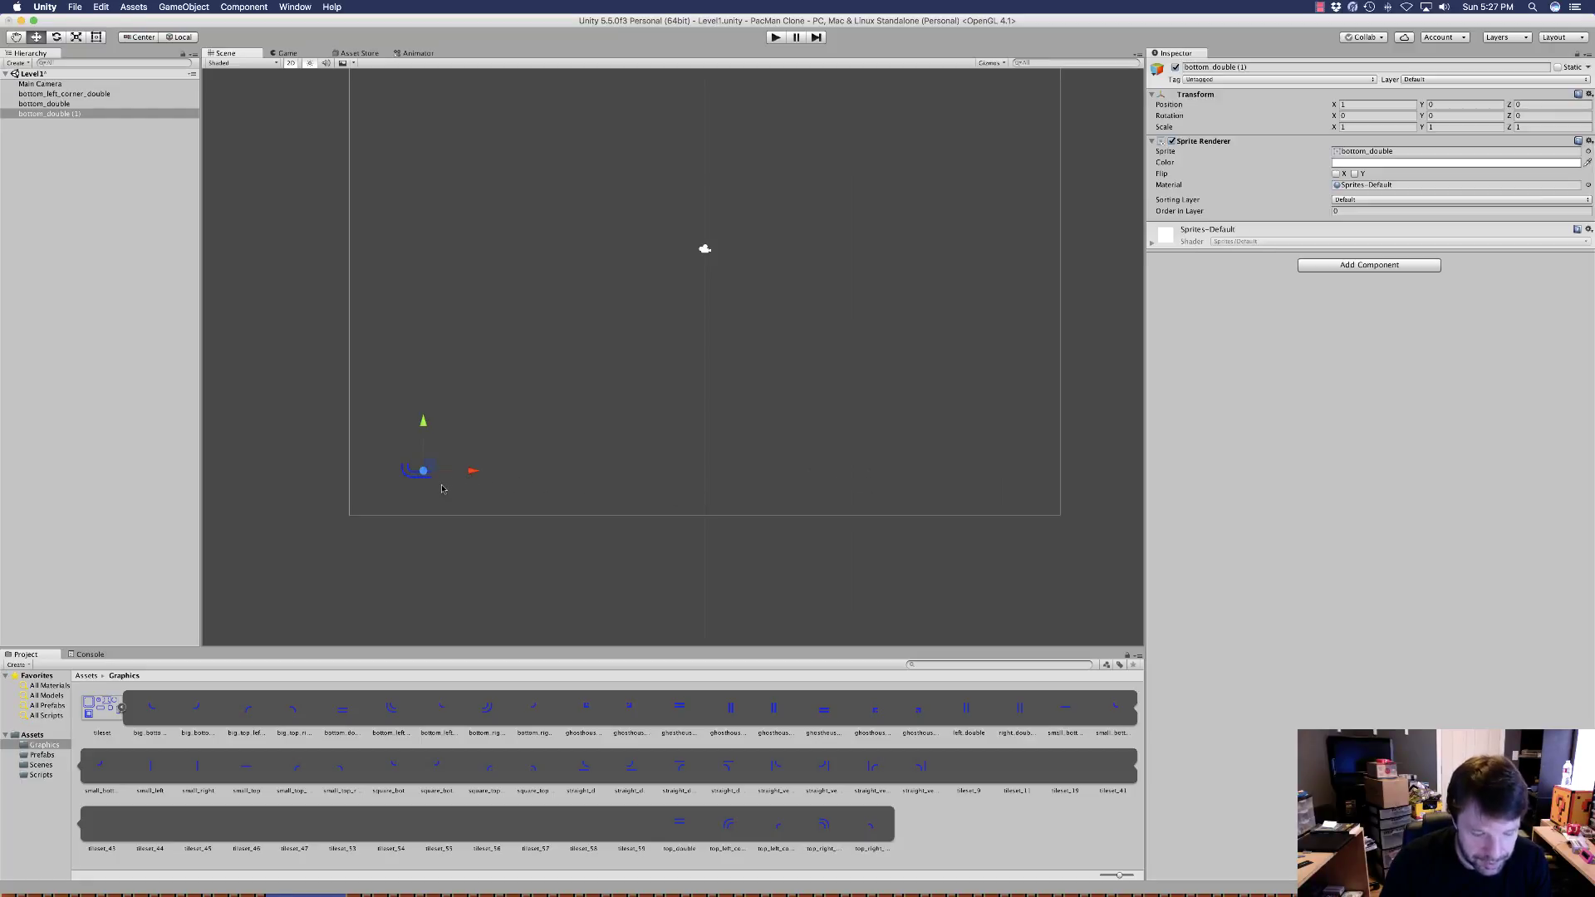
{"action": "left_click_drag", "start_coordinate": [432, 486], "coordinate": [472, 482]}
{"action": "key", "text": "super+d"}
{"action": "key", "text": "super+d"}
{"action": "key", "text": "super+d"}
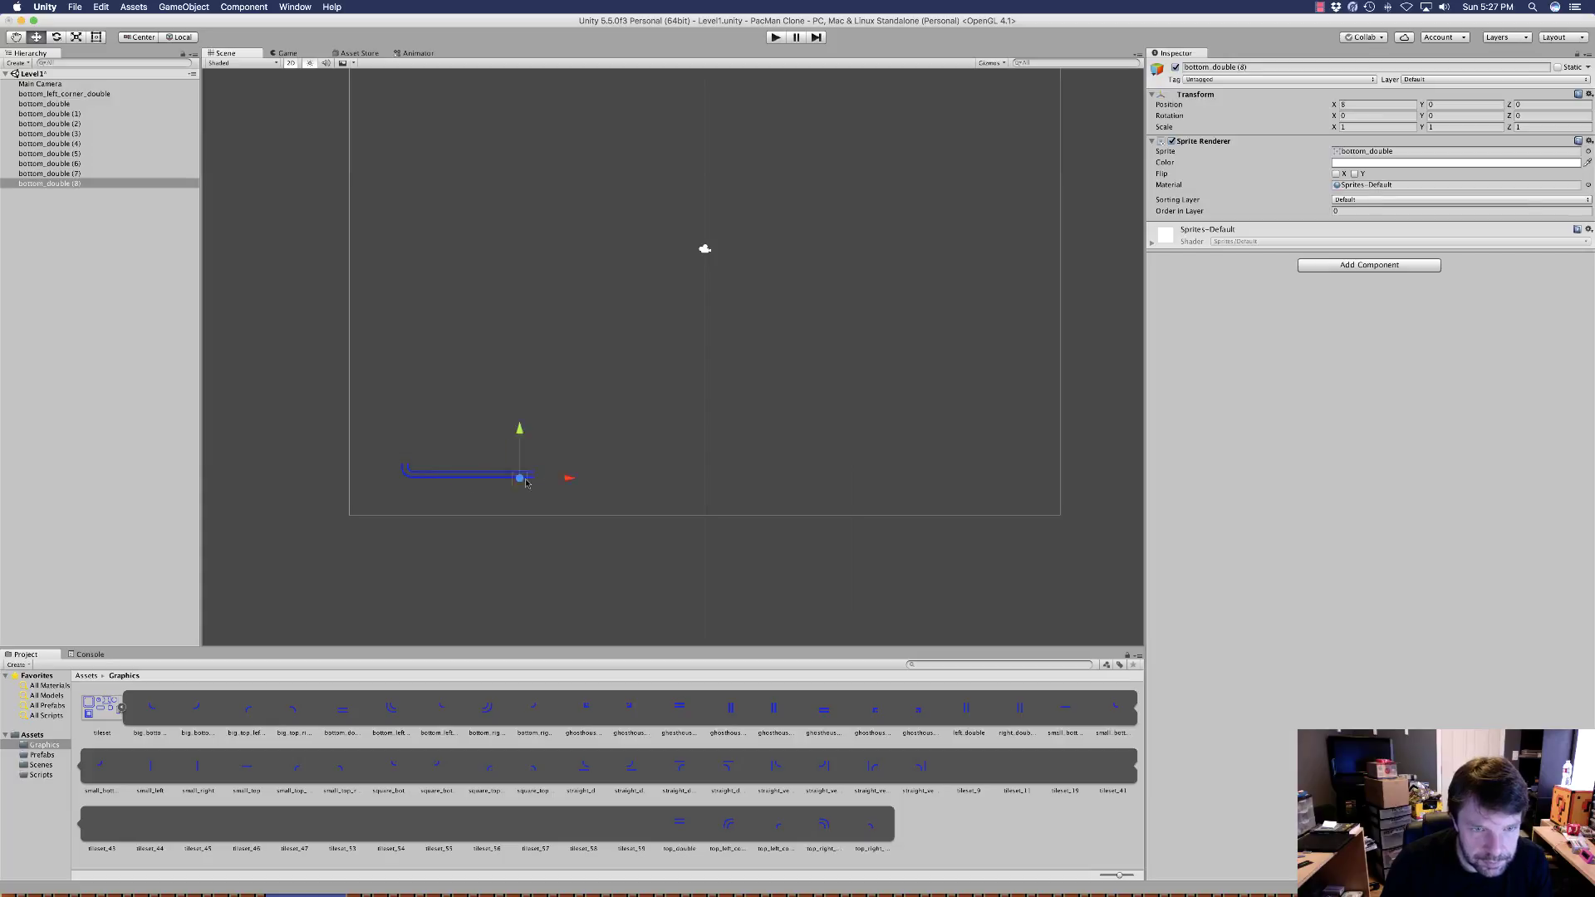
Extend the bottom wall with bottom_double copies to 26 tiles in total and end it with bottom_right_corner_double
{"action": "left_click_drag", "start_coordinate": [526, 483], "coordinate": [541, 482]}
{"action": "key", "text": "super+d"}
{"action": "key", "text": "super+d"}
{"action": "key", "text": "super+d"}
{"action": "key", "text": "super+d"}
{"action": "key", "text": "super+d"}
{"action": "key", "text": "super+d"}
{"action": "key", "text": "super+d"}
{"action": "key", "text": "super+d"}
{"action": "key", "text": "super+d"}
{"action": "key", "text": "super+d"}
{"action": "key", "text": "super+d"}
{"action": "left_click_drag", "start_coordinate": [688, 482], "coordinate": [703, 482]}
{"action": "key", "text": "super+d"}
{"action": "key", "text": "super+d"}
{"action": "key", "text": "super+d"}
{"action": "key", "text": "super+d"}
{"action": "key", "text": "super+d"}
{"action": "key", "text": "super+d"}
{"action": "left_click_drag", "start_coordinate": [487, 708], "coordinate": [818, 482]}
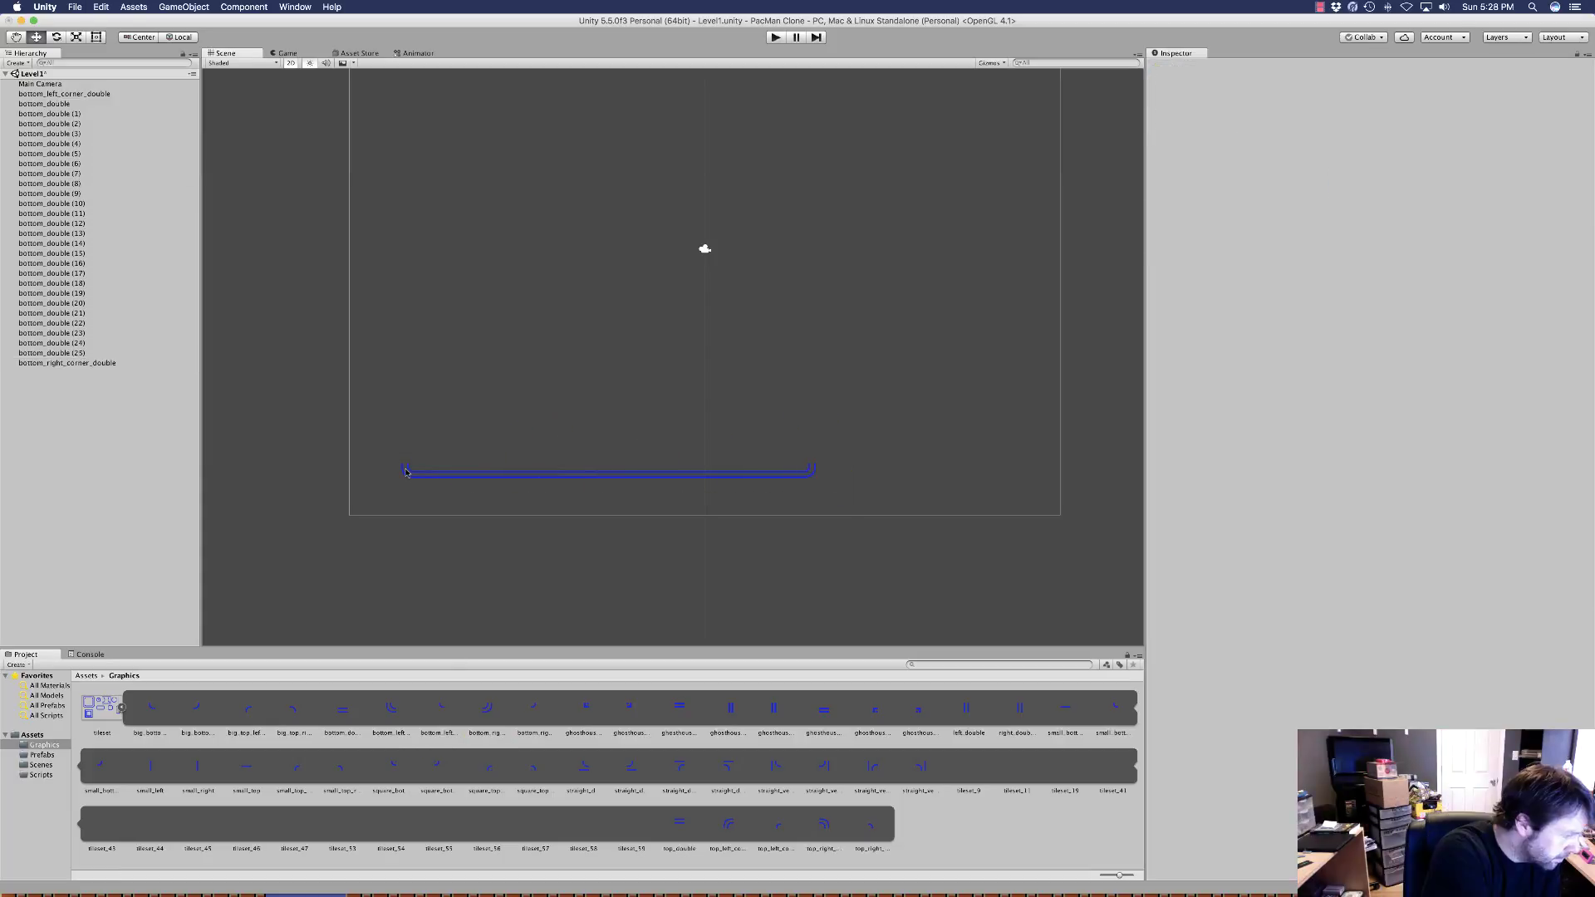
Raise both side walls above the bottom corners with four left_double tiles and four right_double tiles
{"action": "left_click_drag", "start_coordinate": [968, 708], "coordinate": [411, 460]}
{"action": "key", "text": "super+d"}
{"action": "key", "text": "super+d"}
{"action": "key", "text": "super+d"}
{"action": "left_click_drag", "start_coordinate": [1019, 708], "coordinate": [810, 458]}
{"action": "key", "text": "super+d"}
{"action": "key", "text": "super+d"}
{"action": "key", "text": "super+d"}
Place straight_vertical_double_top_left_corner and straight_vertical_double_top_right_corner on the side walls at Y 5, with a small_bottom tile inward of each
{"action": "left_click_drag", "start_coordinate": [871, 766], "coordinate": [407, 400]}
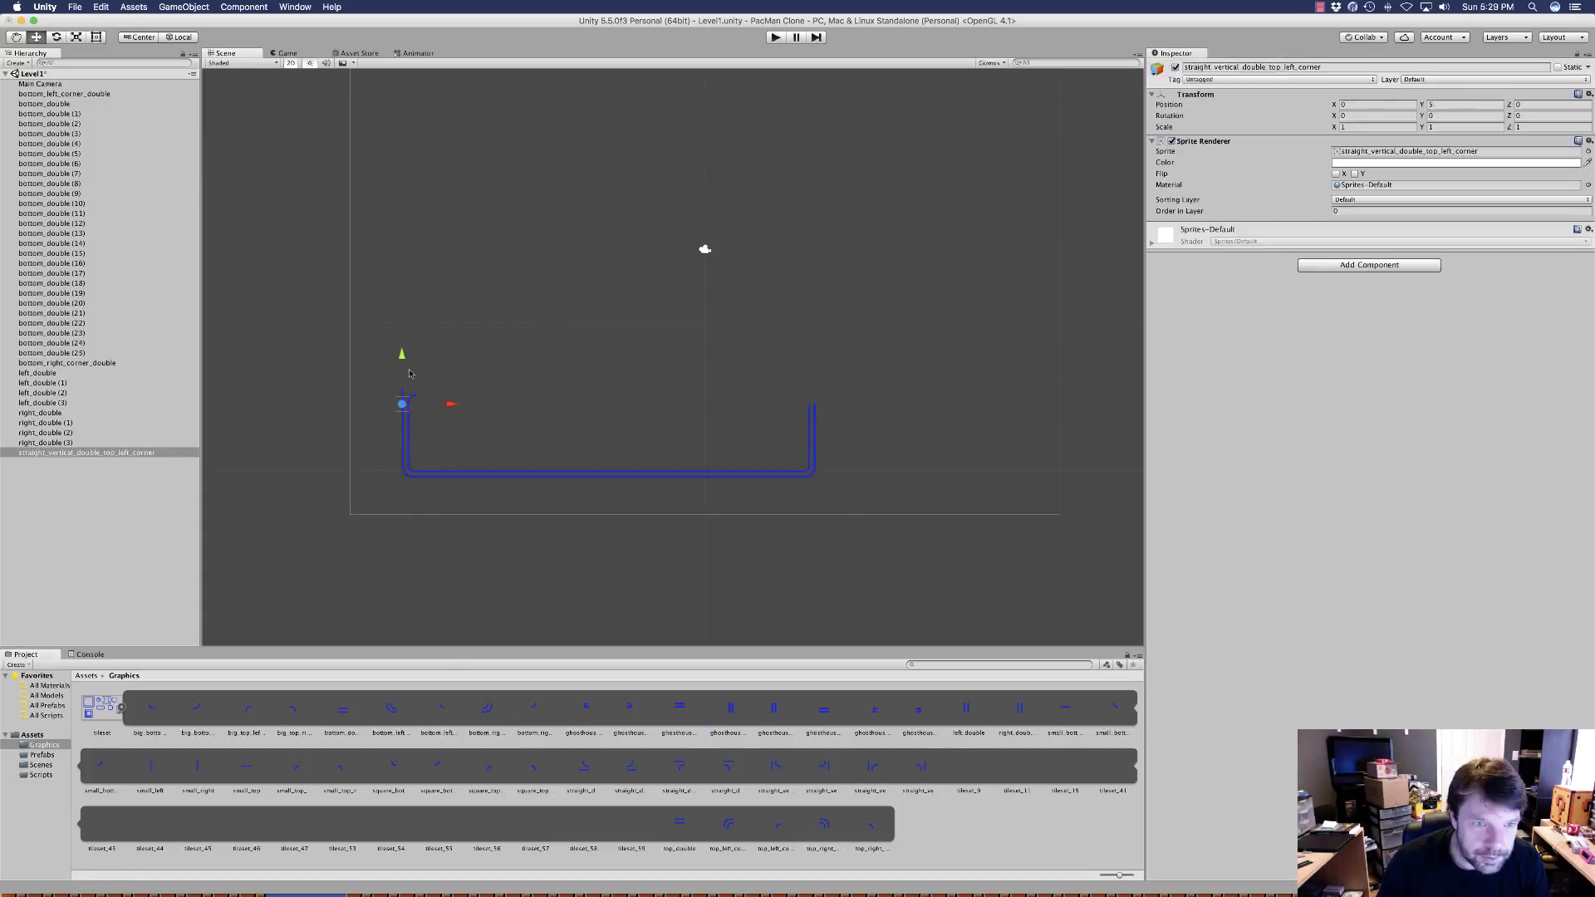
{"action": "left_click_drag", "start_coordinate": [919, 766], "coordinate": [809, 399]}
{"action": "left_click", "coordinate": [246, 766]}
{"action": "key", "text": "super+d"}
{"action": "left_click_drag", "start_coordinate": [1064, 708], "coordinate": [795, 397]}
Round the inner ends of both wall stubs with bottom_right, bottom_left, top_right and top_left corner_single tiles
{"action": "left_click_drag", "start_coordinate": [534, 708], "coordinate": [437, 395]}
{"action": "key", "text": "super+BackSpace"}
{"action": "left_click_drag", "start_coordinate": [439, 708], "coordinate": [778, 396]}
{"action": "left_click_drag", "start_coordinate": [428, 378], "coordinate": [435, 394]}
{"action": "left_click_drag", "start_coordinate": [777, 824], "coordinate": [786, 389]}
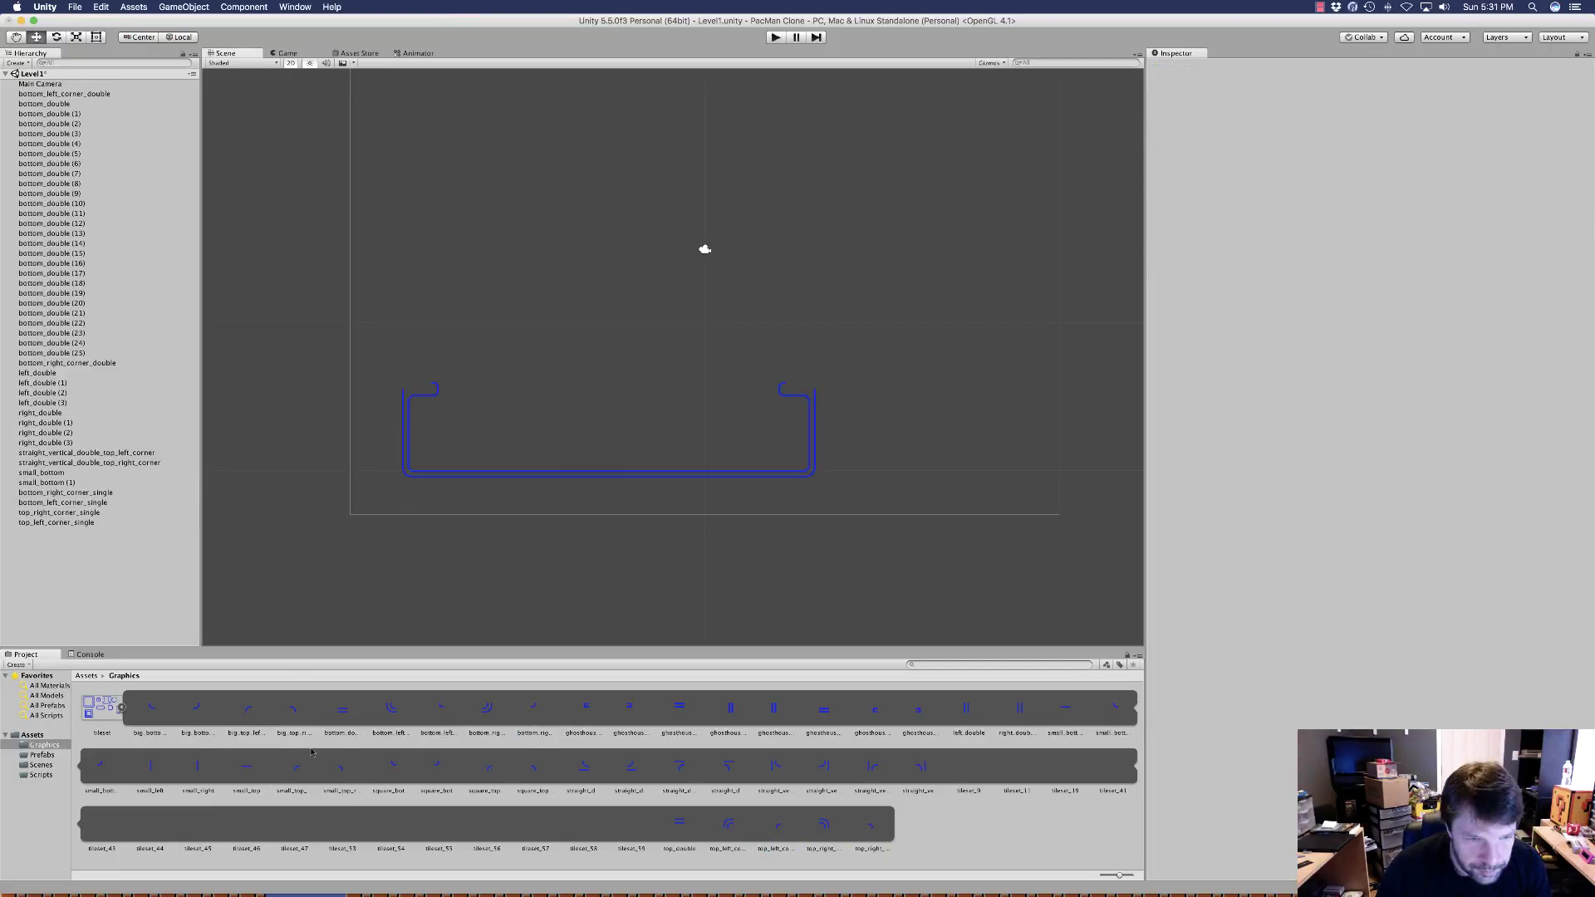
Close the tops of both stubs with small_top tiles and the straight_vertical_double_bottom_left_corner and straight_vertical_double_bottom_right_corner tiles
{"action": "left_click_drag", "start_coordinate": [247, 765], "coordinate": [423, 389]}
{"action": "left_click_drag", "start_coordinate": [246, 766], "coordinate": [794, 385]}
{"action": "left_click_drag", "start_coordinate": [775, 766], "coordinate": [410, 369]}
{"action": "left_click_drag", "start_coordinate": [823, 766], "coordinate": [808, 382]}
{"action": "left_click", "coordinate": [725, 439]}
Extend both side walls by four left_double and right_double tiles, capping them with top_left_corner_double and top_right_corner_double
{"action": "left_click_drag", "start_coordinate": [406, 452], "coordinate": [406, 320]}
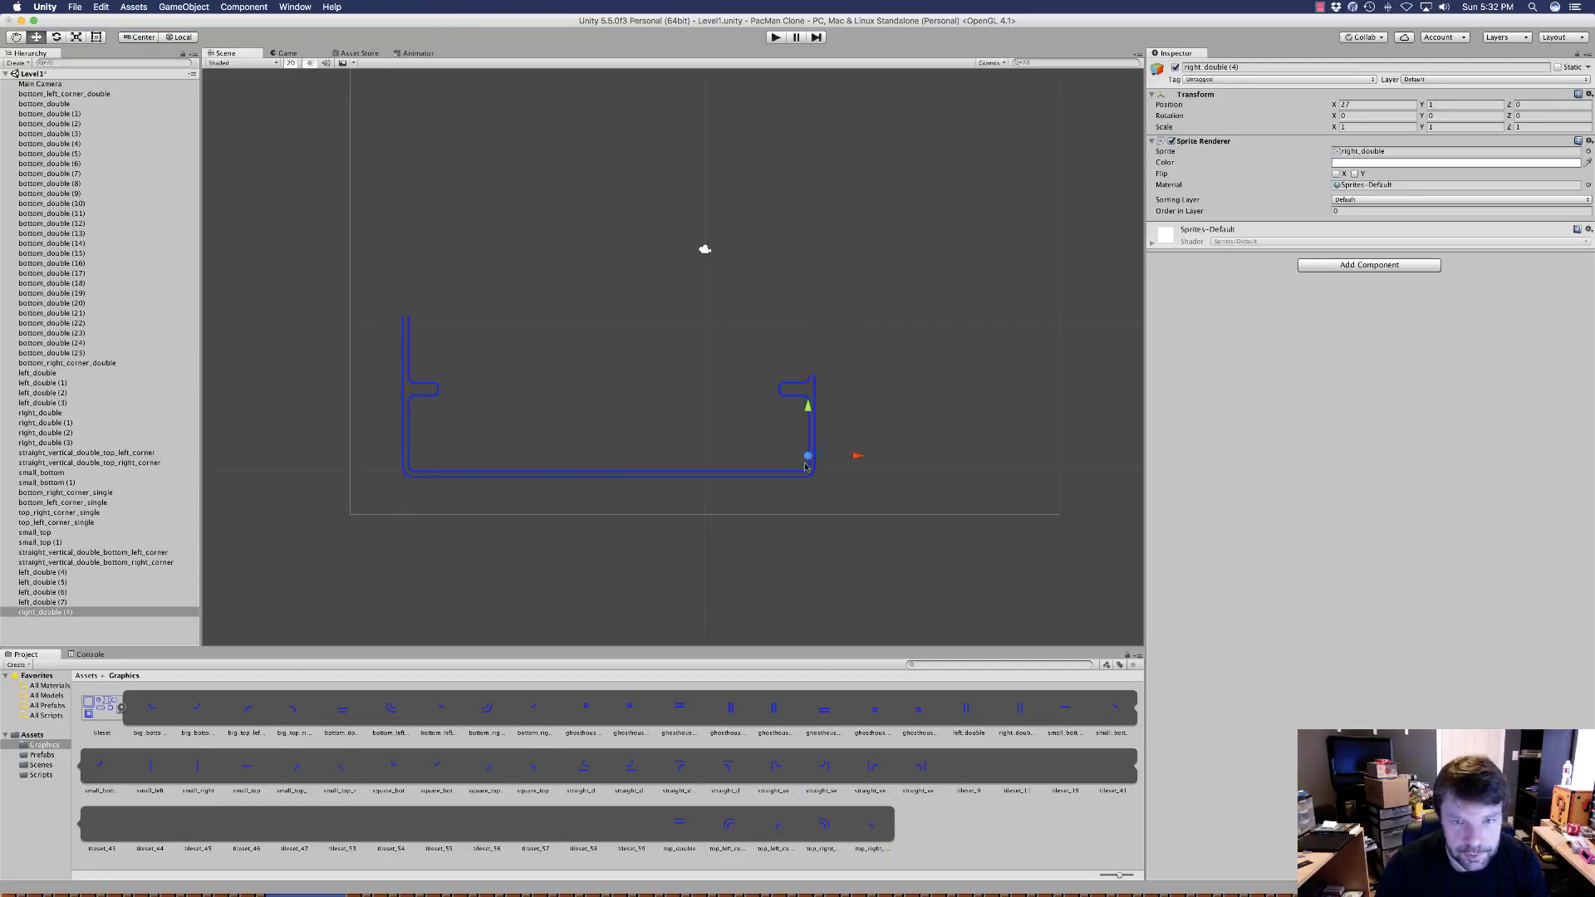
{"action": "left_click_drag", "start_coordinate": [811, 452], "coordinate": [806, 324]}
{"action": "left_click_drag", "start_coordinate": [728, 824], "coordinate": [415, 310]}
{"action": "left_click_drag", "start_coordinate": [823, 824], "coordinate": [804, 310]}
Run four top_double tiles inward from each capped side-wall corner along Y 11
{"action": "left_click_drag", "start_coordinate": [679, 824], "coordinate": [425, 309]}
{"action": "key", "text": "super+d"}
{"action": "key", "text": "super+d"}
{"action": "key", "text": "super+d"}
{"action": "key", "text": "super+d"}
{"action": "left_click_drag", "start_coordinate": [454, 320], "coordinate": [790, 312]}
{"action": "key", "text": "super+d"}
{"action": "key", "text": "super+d"}
{"action": "key", "text": "super+d"}
{"action": "left_click_drag", "start_coordinate": [790, 313], "coordinate": [748, 309]}
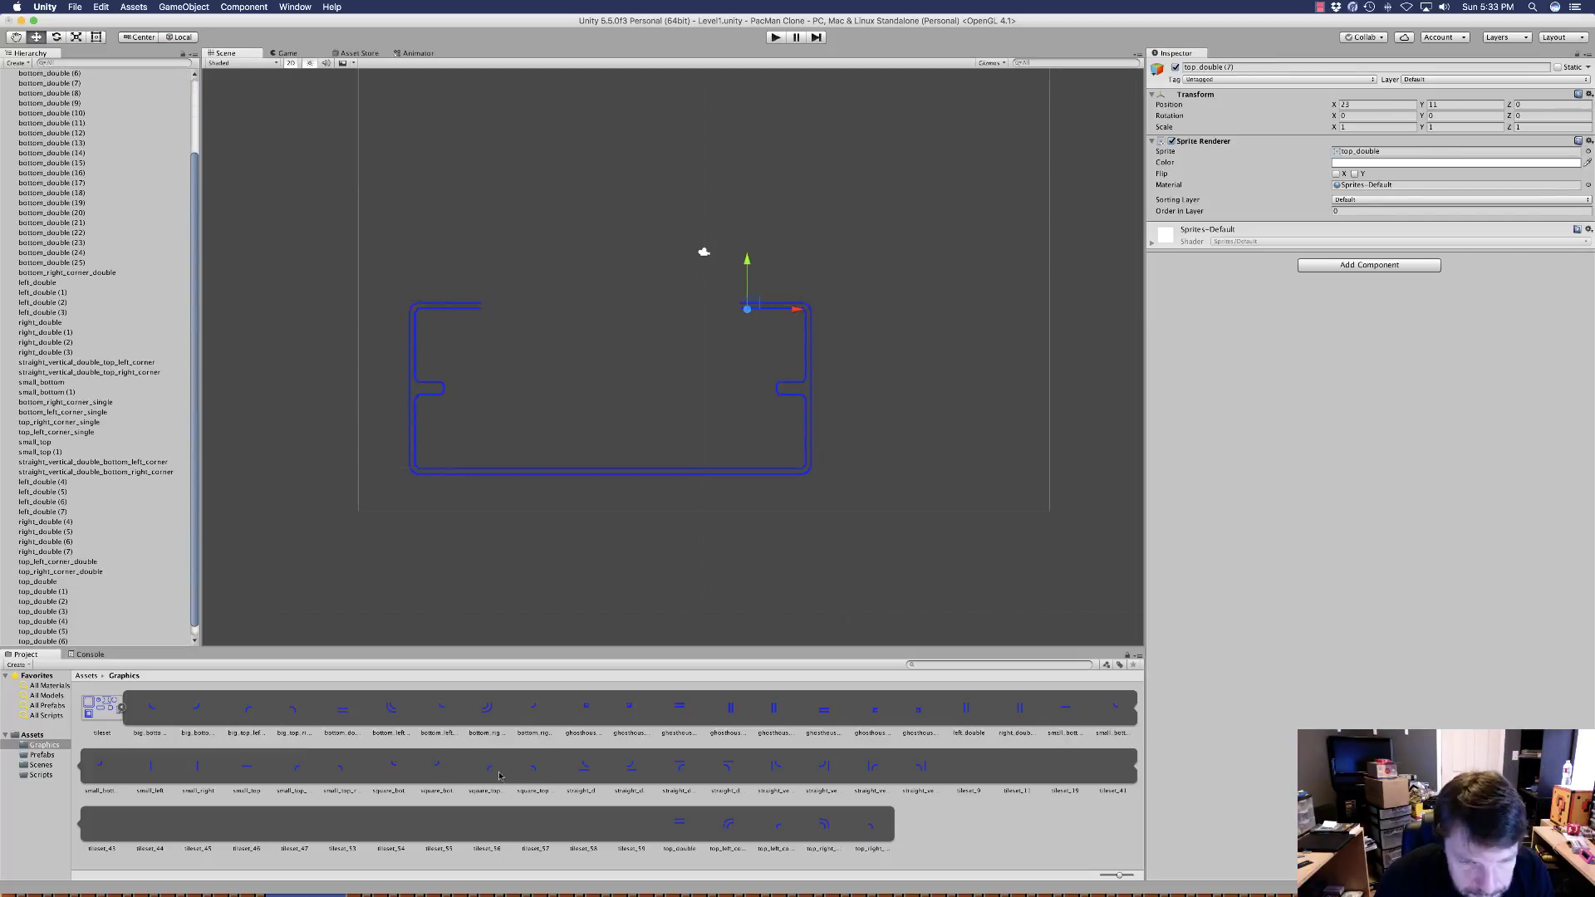
Turn both walls upward with square_bottom corner tiles, three left_double and right_double tiles, and square_top corner tiles above
{"action": "left_click_drag", "start_coordinate": [438, 765], "coordinate": [736, 306]}
{"action": "left_click_drag", "start_coordinate": [967, 708], "coordinate": [488, 295]}
{"action": "key", "text": "super+d"}
{"action": "key", "text": "super+d"}
{"action": "left_click_drag", "start_coordinate": [1020, 708], "coordinate": [734, 293]}
{"action": "key", "text": "super+d"}
{"action": "key", "text": "super+d"}
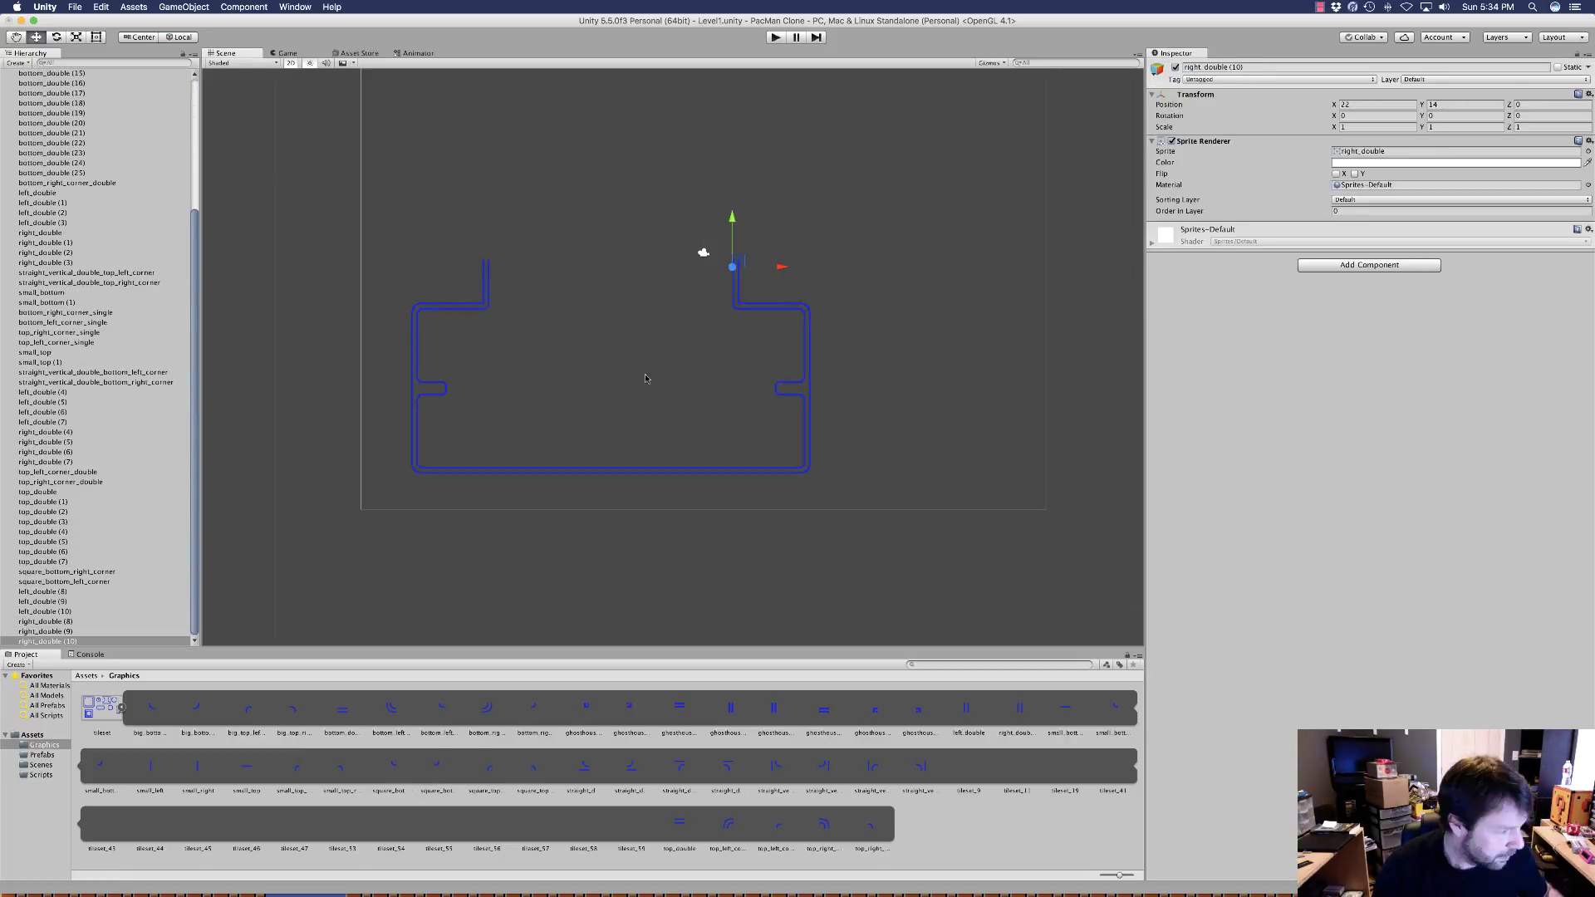
{"action": "left_click_drag", "start_coordinate": [486, 766], "coordinate": [735, 254]}
{"action": "left_click_drag", "start_coordinate": [534, 766], "coordinate": [489, 254]}
Lay five bottom_double tiles outward from each square_top corner to form the lower walls of the side tunnels
{"action": "scroll", "coordinate": [489, 253], "scroll_direction": "up", "scroll_amount": 3}
{"action": "left_click_drag", "start_coordinate": [342, 708], "coordinate": [349, 232]}
{"action": "key", "text": "super+d"}
{"action": "key", "text": "super+d"}
{"action": "key", "text": "super+d"}
{"action": "key", "text": "super+d"}
{"action": "key", "text": "super+d"}
{"action": "key", "text": "super+d"}
{"action": "key", "text": "super+d"}
{"action": "key", "text": "super+d"}
{"action": "left_click_drag", "start_coordinate": [348, 232], "coordinate": [835, 230]}
{"action": "key", "text": "super+d"}
Lay five top_double tiles per side at Y 17 above the tunnel openings, with square_bottom_right_corner at X 5
{"action": "middle_click_drag", "start_coordinate": [835, 230], "coordinate": [824, 316]}
{"action": "left_click", "coordinate": [367, 392]}
{"action": "key", "text": "super+d"}
{"action": "left_click", "coordinate": [1463, 104]}
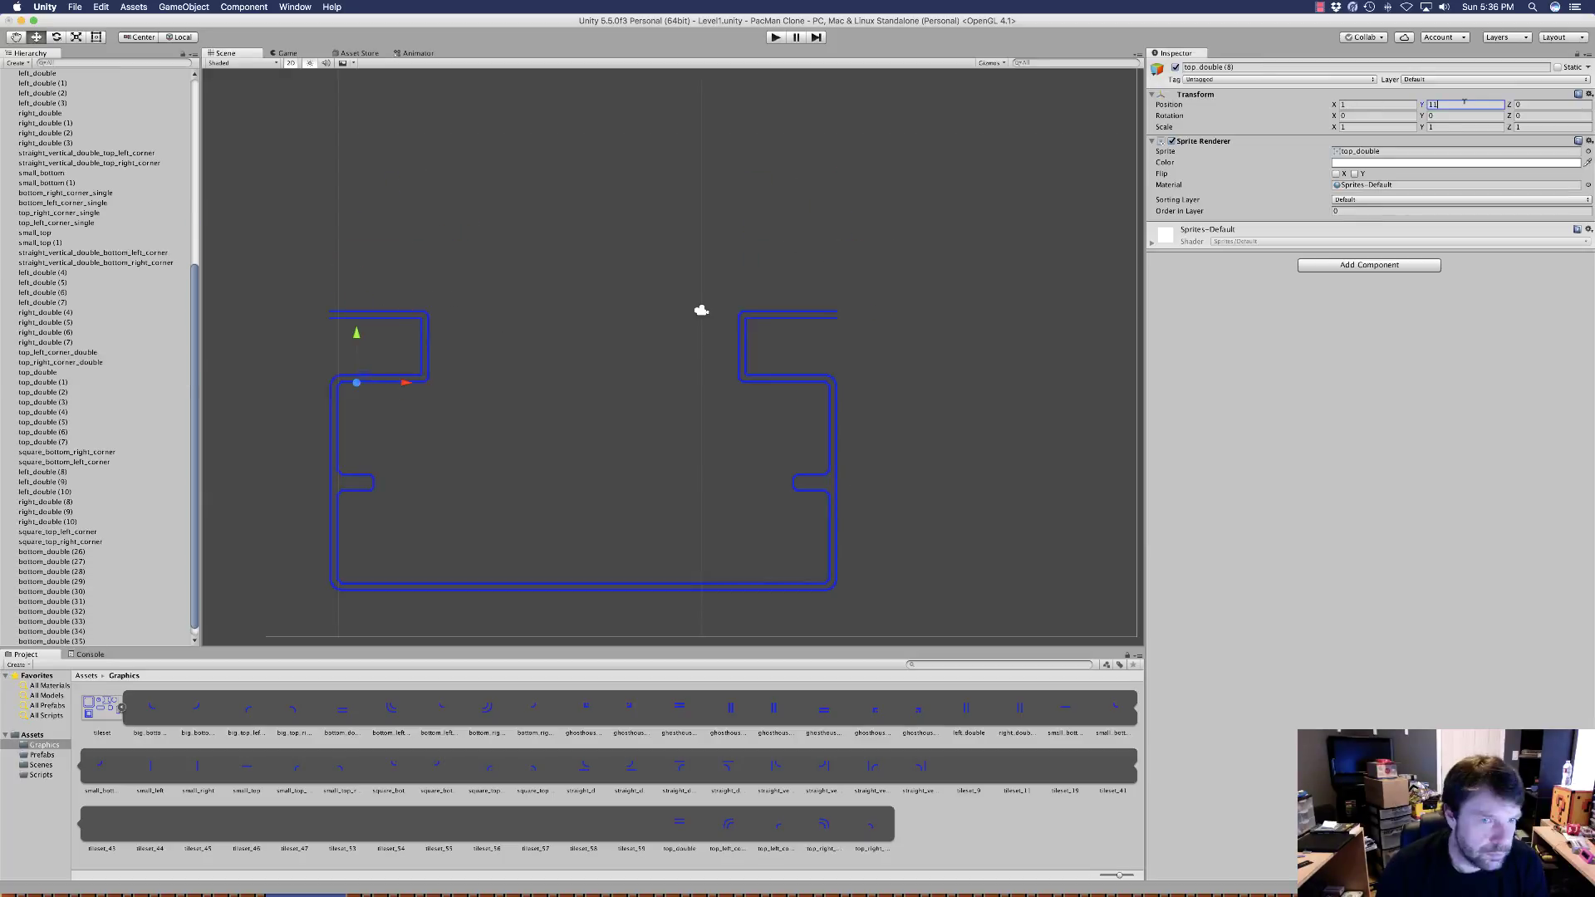
{"action": "type", "text": "17"}
{"action": "left_click_drag", "start_coordinate": [363, 279], "coordinate": [762, 279]}
{"action": "key", "text": "super+d"}
{"action": "key", "text": "super+d"}
{"action": "key", "text": "super+d"}
{"action": "key", "text": "super+d"}
{"action": "key", "text": "super+d"}
{"action": "key", "text": "super+d"}
{"action": "key", "text": "super+d"}
{"action": "key", "text": "super+d"}
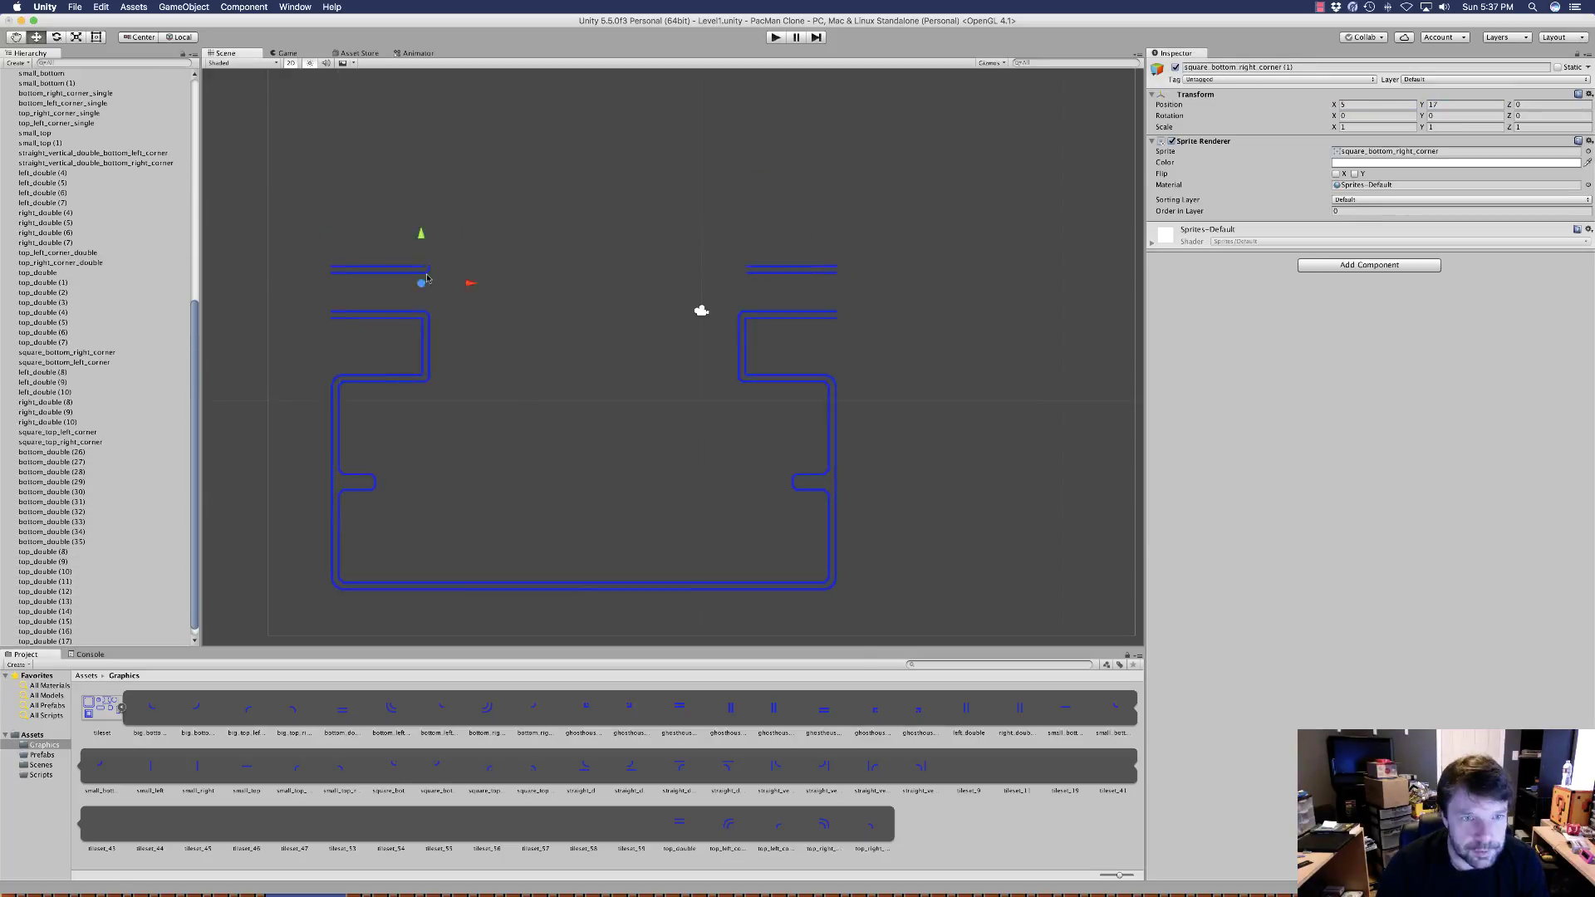
Raise the inner walls above the tunnels with three duplicated right_double tiles and three left_double tiles, topped by square_top corners
{"action": "left_click", "coordinate": [741, 364]}
{"action": "key", "text": "super+d"}
{"action": "key", "text": "super+d"}
{"action": "key", "text": "super+d"}
{"action": "left_click_drag", "start_coordinate": [731, 371], "coordinate": [730, 231]}
{"action": "left_click", "coordinate": [425, 363]}
{"action": "key", "text": "super+d"}
{"action": "key", "text": "super+d"}
{"action": "key", "text": "super+d"}
{"action": "left_click_drag", "start_coordinate": [421, 372], "coordinate": [421, 230]}
Run four duplicated bottom_double tiles outward from each upper square_top corner
{"action": "left_click", "coordinate": [484, 310]}
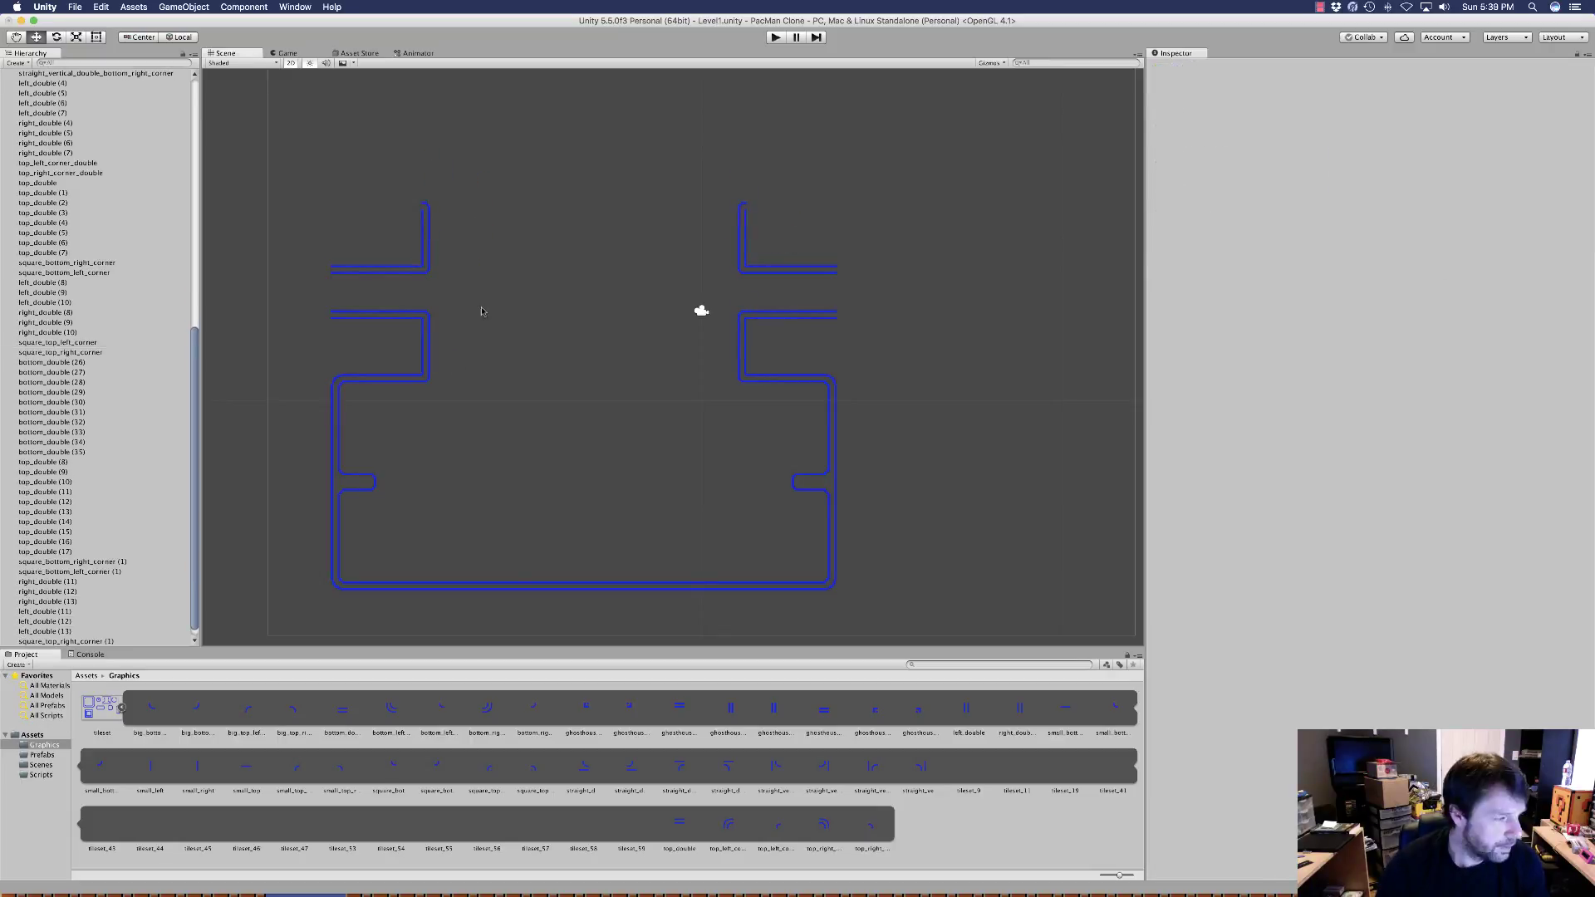
{"action": "key", "text": "super+d"}
{"action": "key", "text": "super+d"}
{"action": "key", "text": "super+d"}
{"action": "key", "text": "super+d"}
{"action": "left_click", "coordinate": [762, 315]}
{"action": "key", "text": "super+d"}
{"action": "key", "text": "super+d"}
{"action": "key", "text": "super+d"}
{"action": "key", "text": "super+d"}
{"action": "left_click_drag", "start_coordinate": [761, 317], "coordinate": [761, 206]}
End the upper bottom_double rows with bottom_left_corner_double and bottom_right_corner_double at the outer edges
{"action": "left_click", "coordinate": [391, 708]}
{"action": "left_click_drag", "start_coordinate": [392, 708], "coordinate": [339, 202]}
{"action": "left_click_drag", "start_coordinate": [487, 709], "coordinate": [828, 202]}
Build the upper left outer wall from eight duplicated left_double tiles at X 0
{"action": "left_click", "coordinate": [335, 432]}
{"action": "key", "text": "super+d"}
{"action": "key", "text": "super+d"}
{"action": "key", "text": "super+d"}
{"action": "key", "text": "super+d"}
{"action": "left_click_drag", "start_coordinate": [338, 432], "coordinate": [338, 130]}
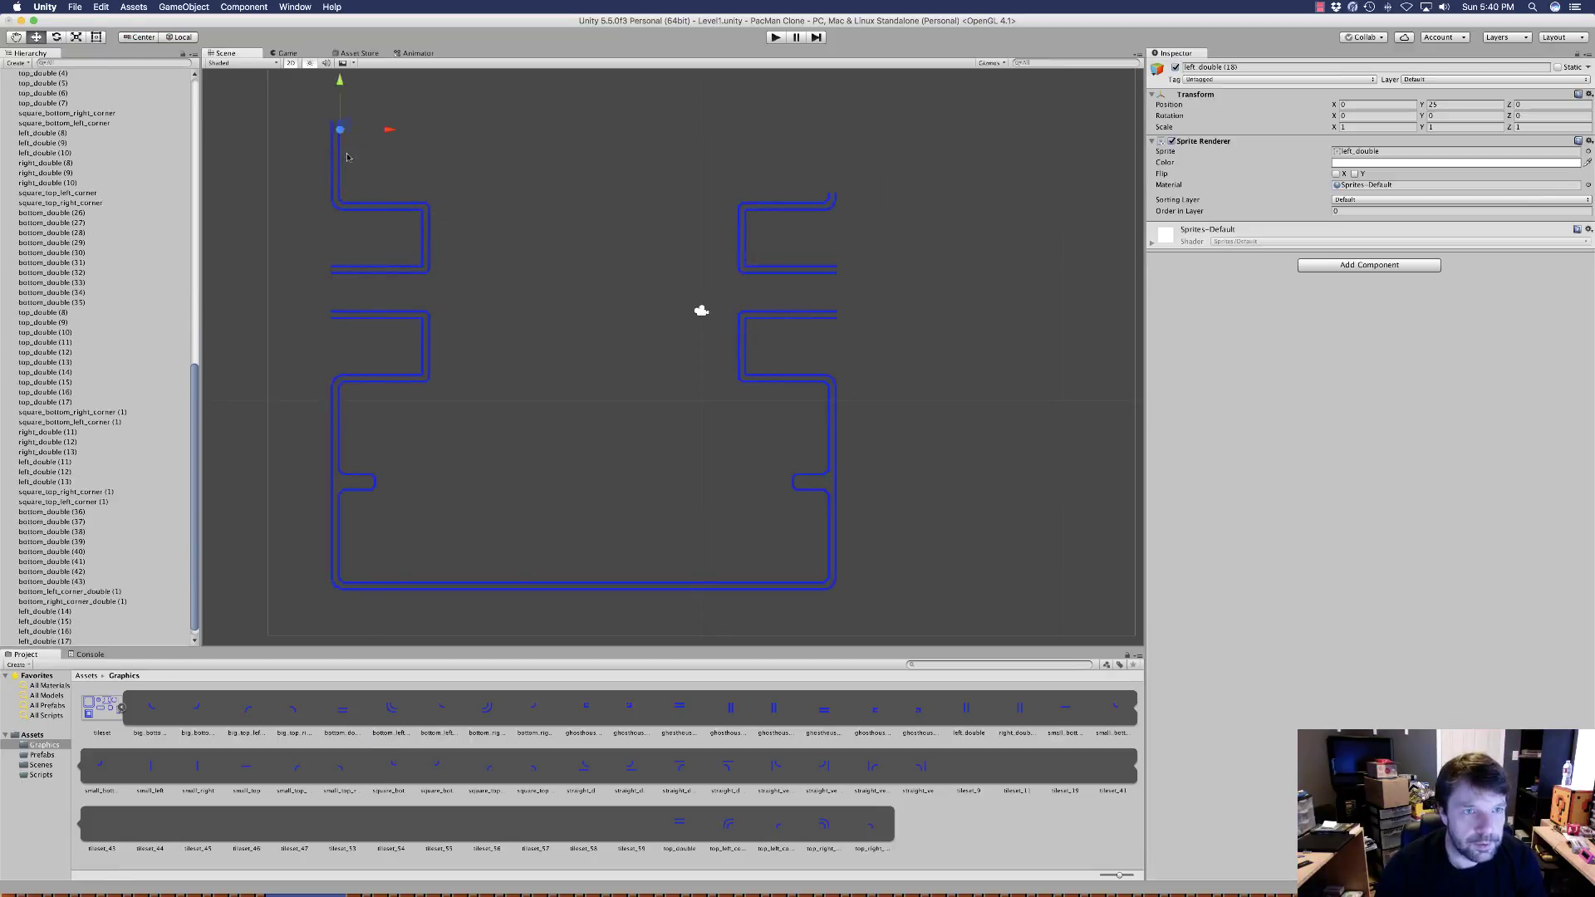
{"action": "key", "text": "super+d"}
{"action": "key", "text": "super+d"}
{"action": "key", "text": "super+d"}
{"action": "key", "text": "super+d"}
Build the matching right wall from eight right_double tiles and cap both walls with top_right_corner_double and top_left_corner_double at Y 30
{"action": "scroll", "coordinate": [585, 332], "scroll_direction": "down", "scroll_amount": 2}
{"action": "left_click", "coordinate": [790, 448]}
{"action": "key", "text": "super+d"}
{"action": "key", "text": "super+d"}
{"action": "key", "text": "super+d"}
{"action": "key", "text": "super+d"}
{"action": "left_click_drag", "start_coordinate": [785, 424], "coordinate": [786, 116]}
{"action": "left_click_drag", "start_coordinate": [824, 823], "coordinate": [786, 123]}
{"action": "left_click_drag", "start_coordinate": [728, 824], "coordinate": [356, 123]}
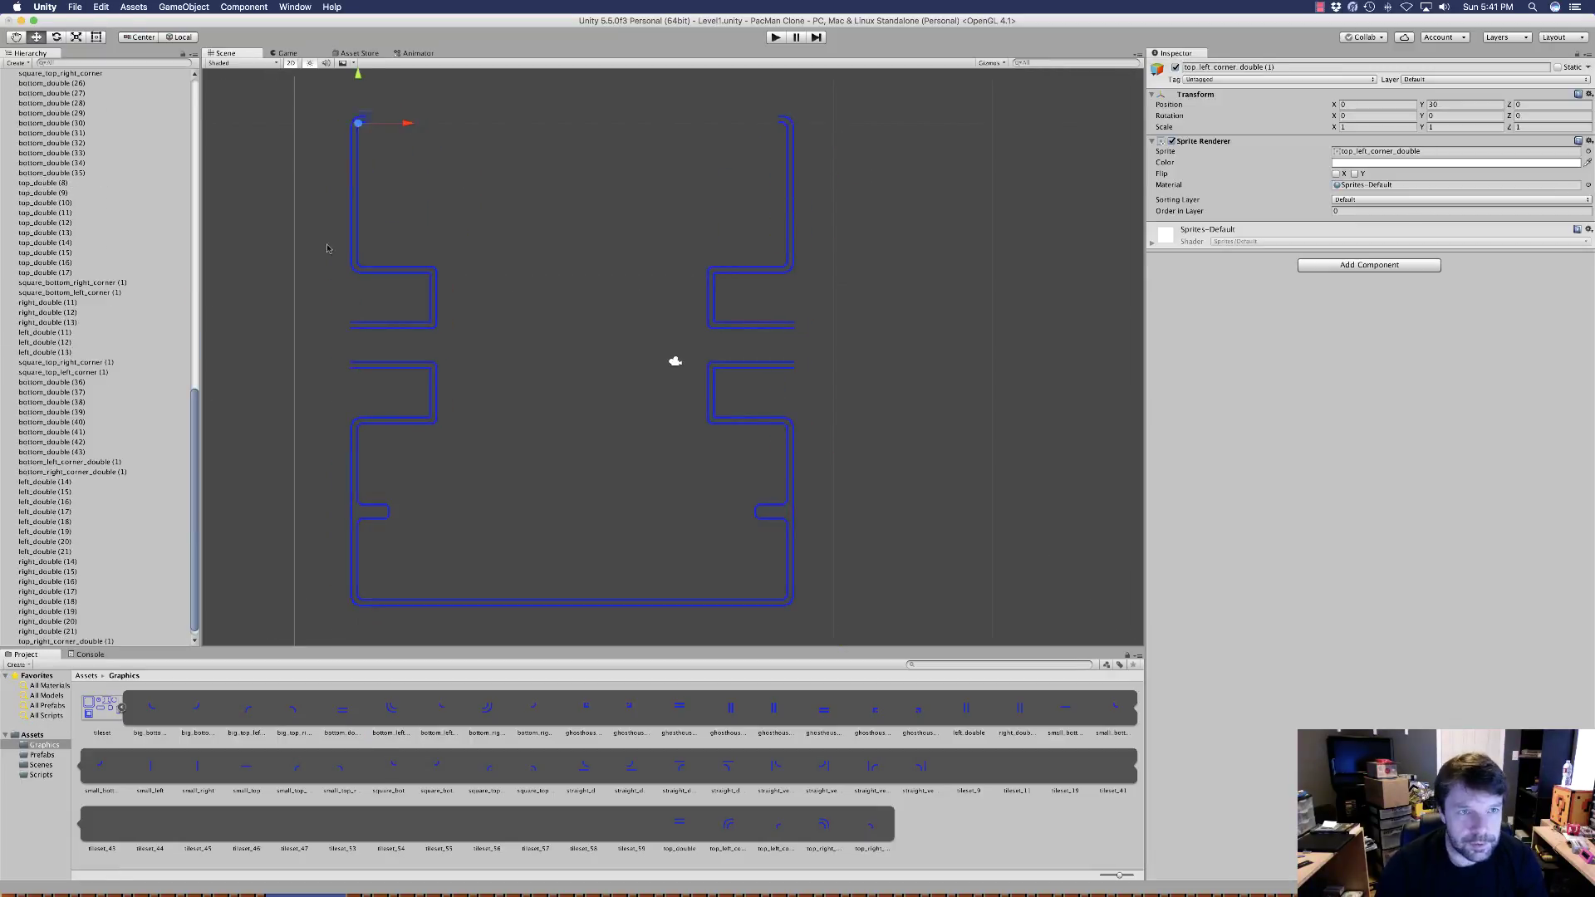
Complete the top outer wall with twelve top_double tiles on each side, leaving a two-tile gap at the centre
{"action": "left_click_drag", "start_coordinate": [679, 824], "coordinate": [550, 132]}
{"action": "key", "text": "super+d"}
{"action": "key", "text": "super+d"}
{"action": "key", "text": "super+d"}
{"action": "key", "text": "super+d"}
{"action": "key", "text": "super+d"}
{"action": "key", "text": "super+d"}
{"action": "key", "text": "super+d"}
{"action": "key", "text": "super+d"}
{"action": "left_click", "coordinate": [390, 133], "text": "shift"}
{"action": "key", "text": "super+d"}
{"action": "left_click_drag", "start_coordinate": [389, 137], "coordinate": [636, 133]}
Fill the top wall's gap with straight_double_top_right_corner and straight_double_top_left_corner, and run three small_left and three small_right tiles down from them
{"action": "left_click_drag", "start_coordinate": [728, 766], "coordinate": [565, 128]}
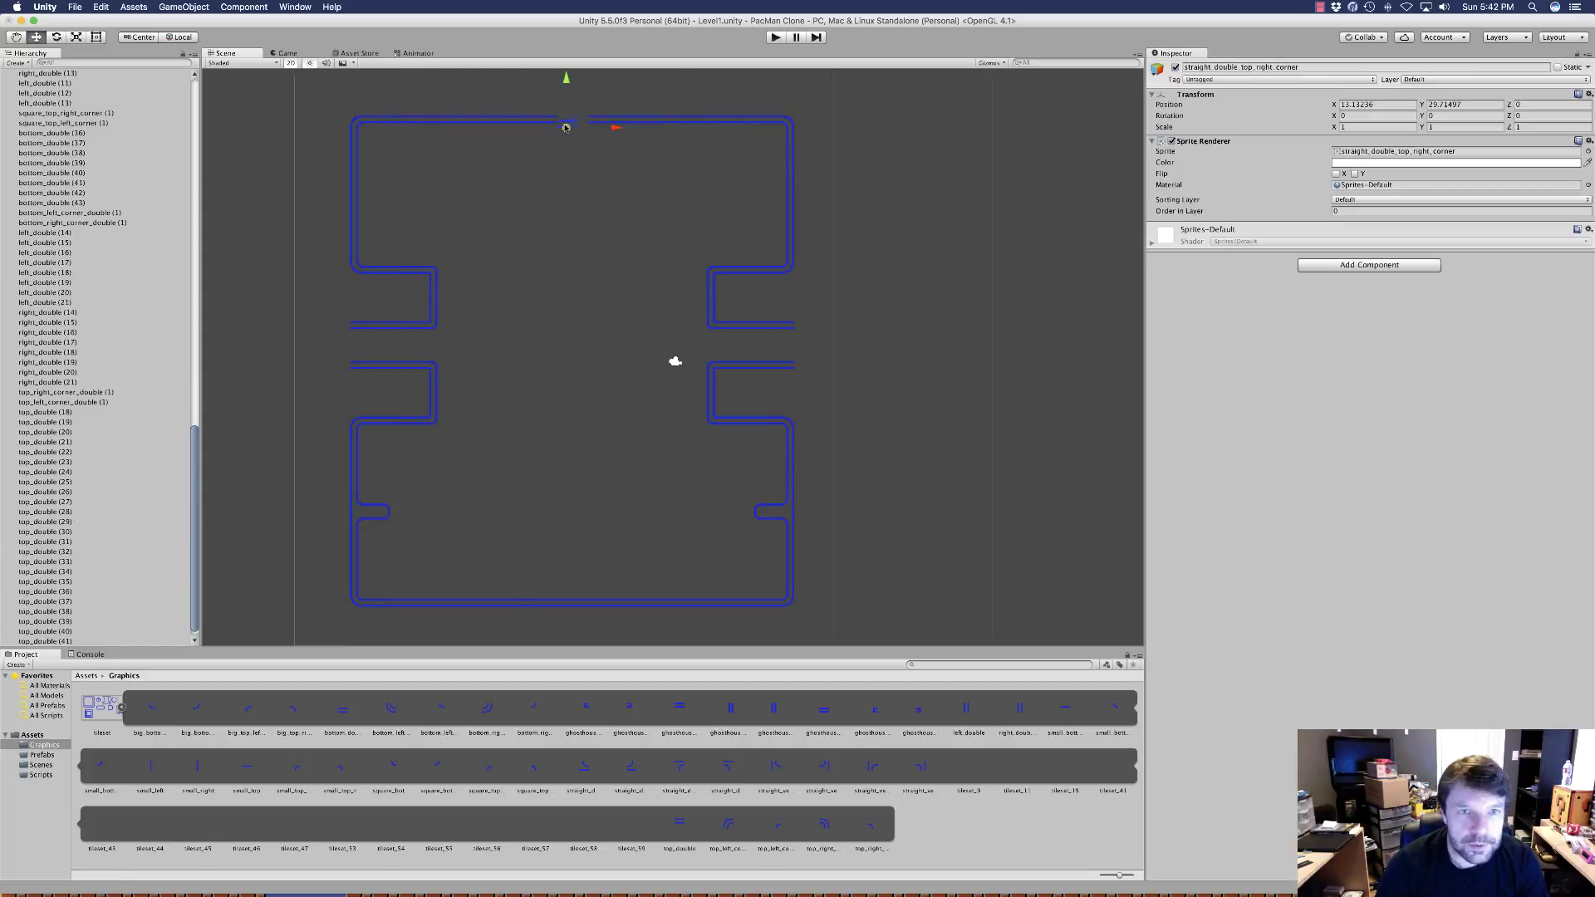
{"action": "left_click_drag", "start_coordinate": [680, 766], "coordinate": [581, 129]}
{"action": "scroll", "coordinate": [577, 249], "scroll_direction": "down", "scroll_amount": 2}
{"action": "left_click_drag", "start_coordinate": [149, 765], "coordinate": [576, 144]}
{"action": "key", "text": "super+d"}
{"action": "left_click_drag", "start_coordinate": [197, 766], "coordinate": [579, 159]}
{"action": "key", "text": "super+d"}
{"action": "left_click_drag", "start_coordinate": [579, 160], "coordinate": [579, 174]}
Close the lower end of the top centre stem with small_bottom_left_corner and small_bottom_right_corner
{"action": "left_click", "coordinate": [1113, 708]}
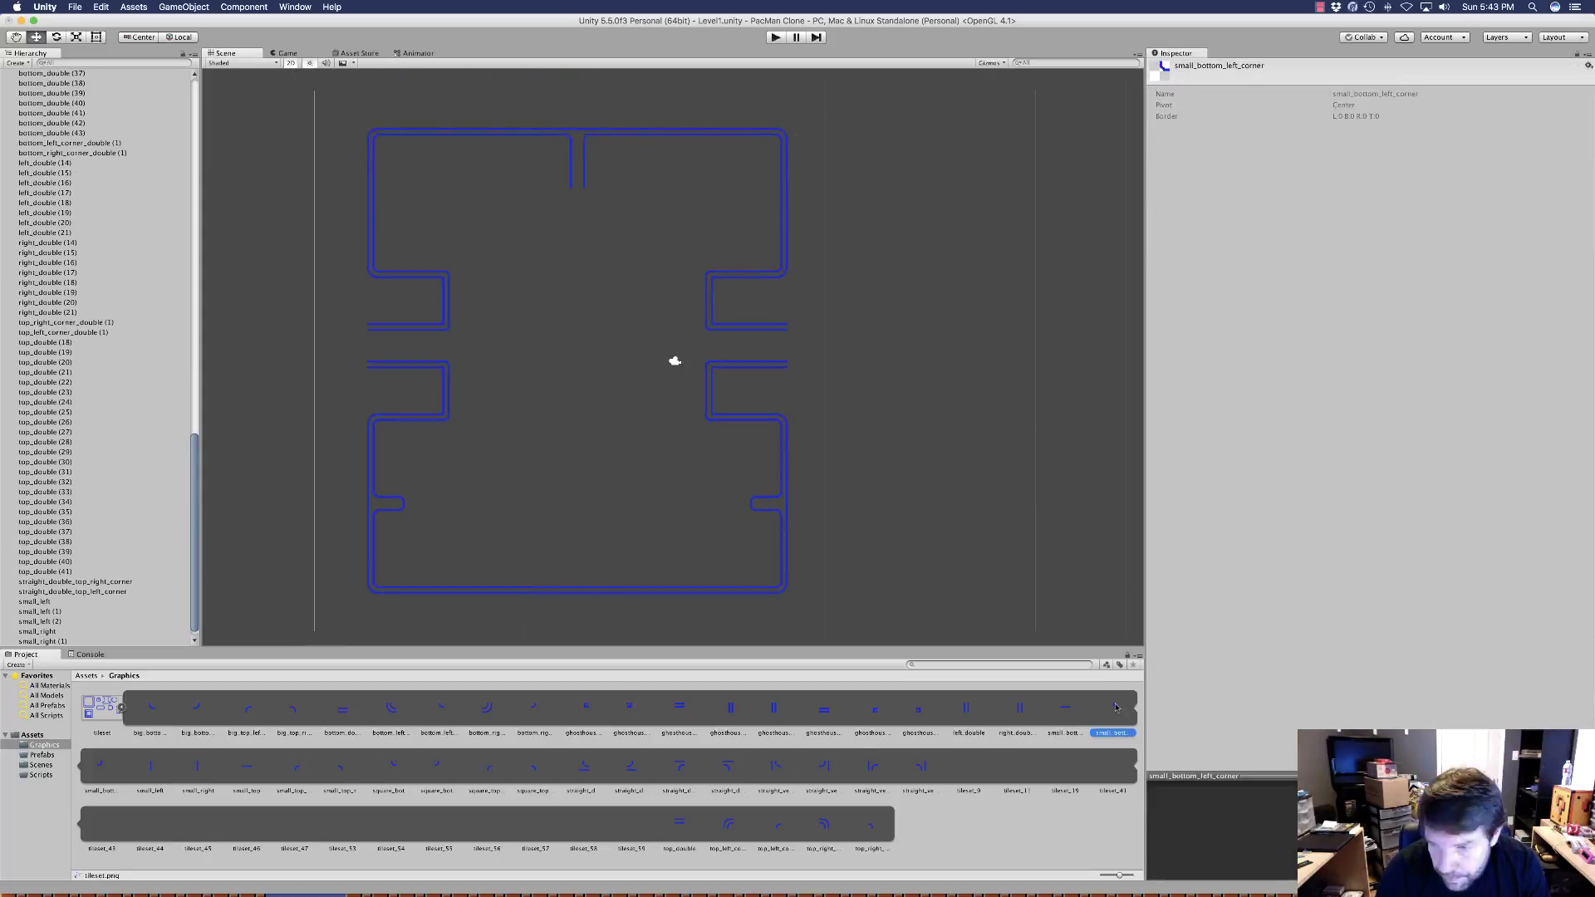
{"action": "left_click_drag", "start_coordinate": [1113, 708], "coordinate": [573, 191]}
{"action": "left_click_drag", "start_coordinate": [102, 766], "coordinate": [586, 190]}
{"action": "left_click", "coordinate": [575, 309]}
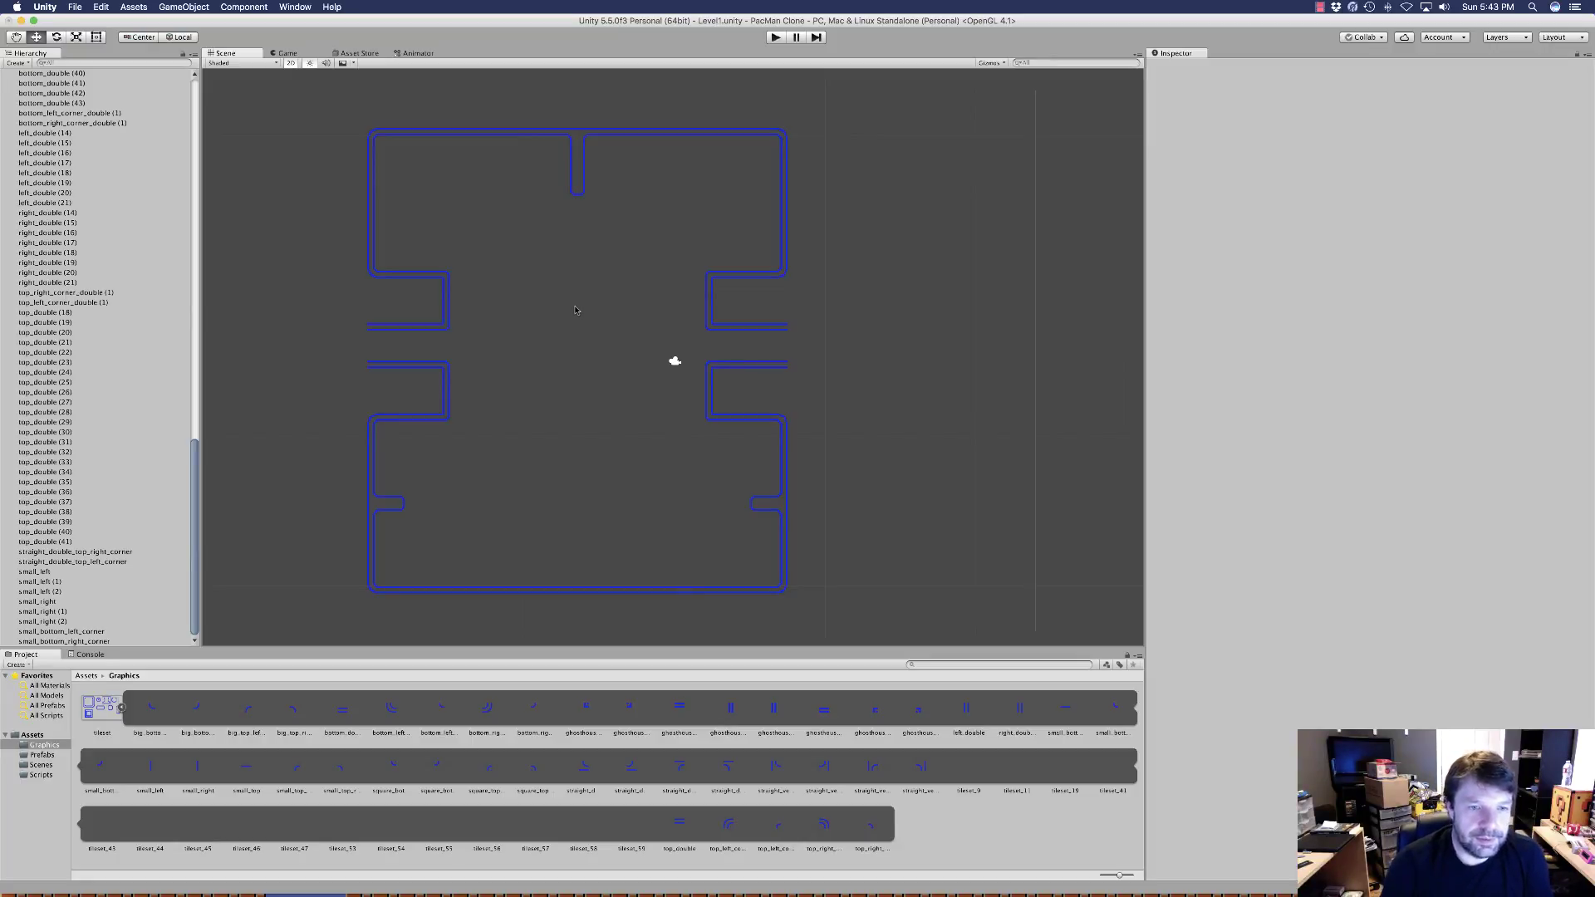
Try a big_top_left_corner tile at X 2, Y 28 as the first inner block's upper left corner
{"action": "scroll", "coordinate": [538, 415], "scroll_direction": "up", "scroll_amount": 2}
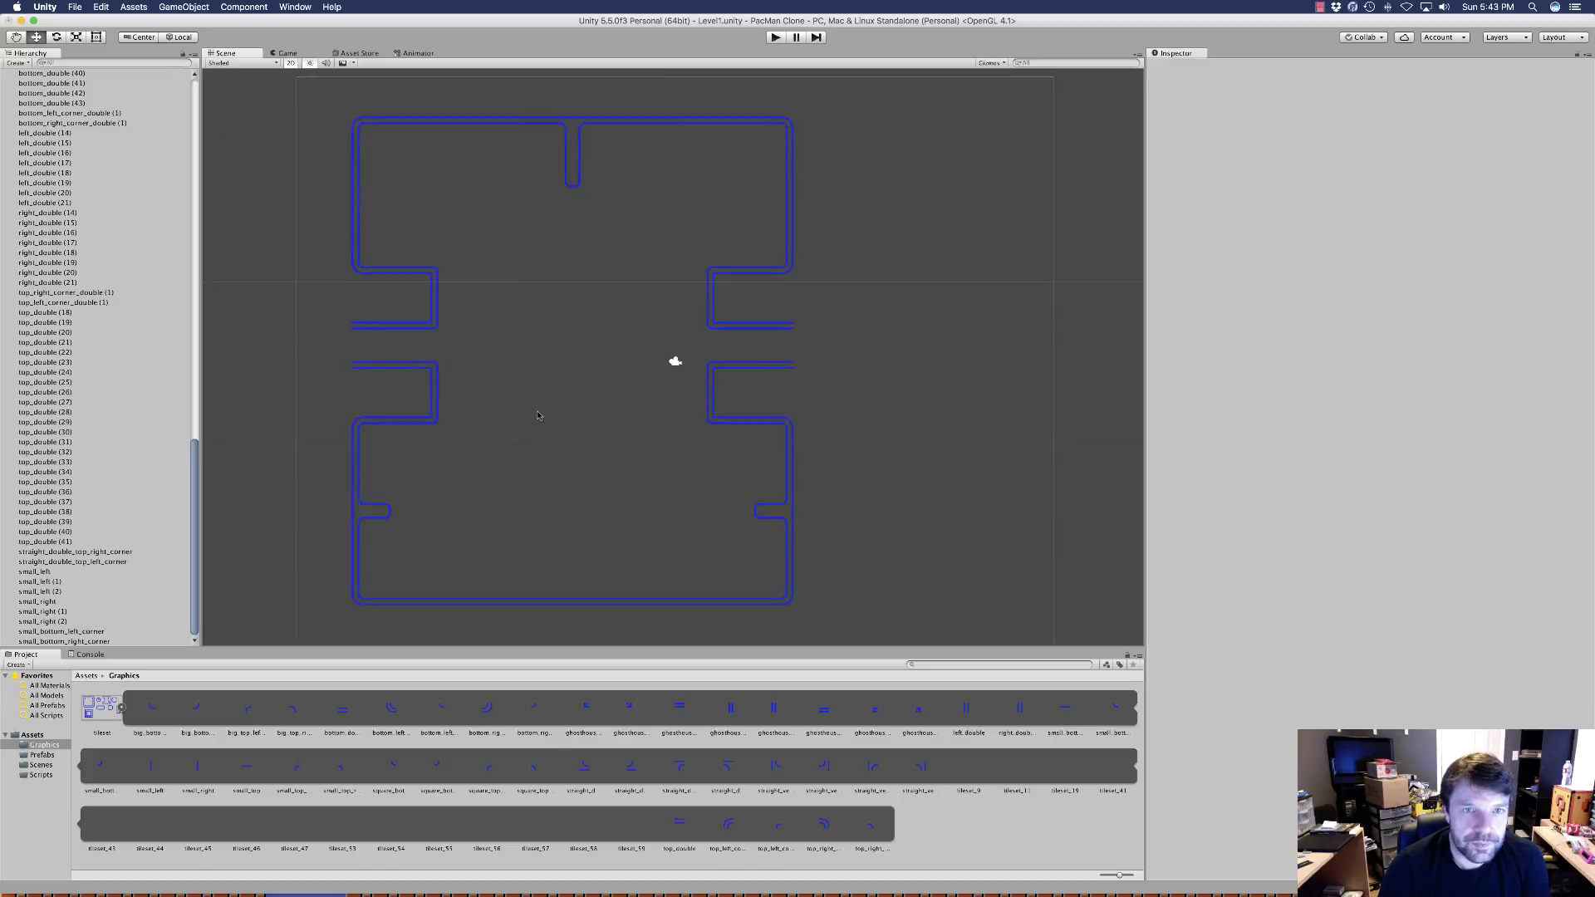
{"action": "scroll", "coordinate": [539, 416], "scroll_direction": "down", "scroll_amount": 3}
{"action": "scroll", "coordinate": [538, 416], "scroll_direction": "up", "scroll_amount": 1}
{"action": "scroll", "coordinate": [538, 415], "scroll_direction": "up", "scroll_amount": 1}
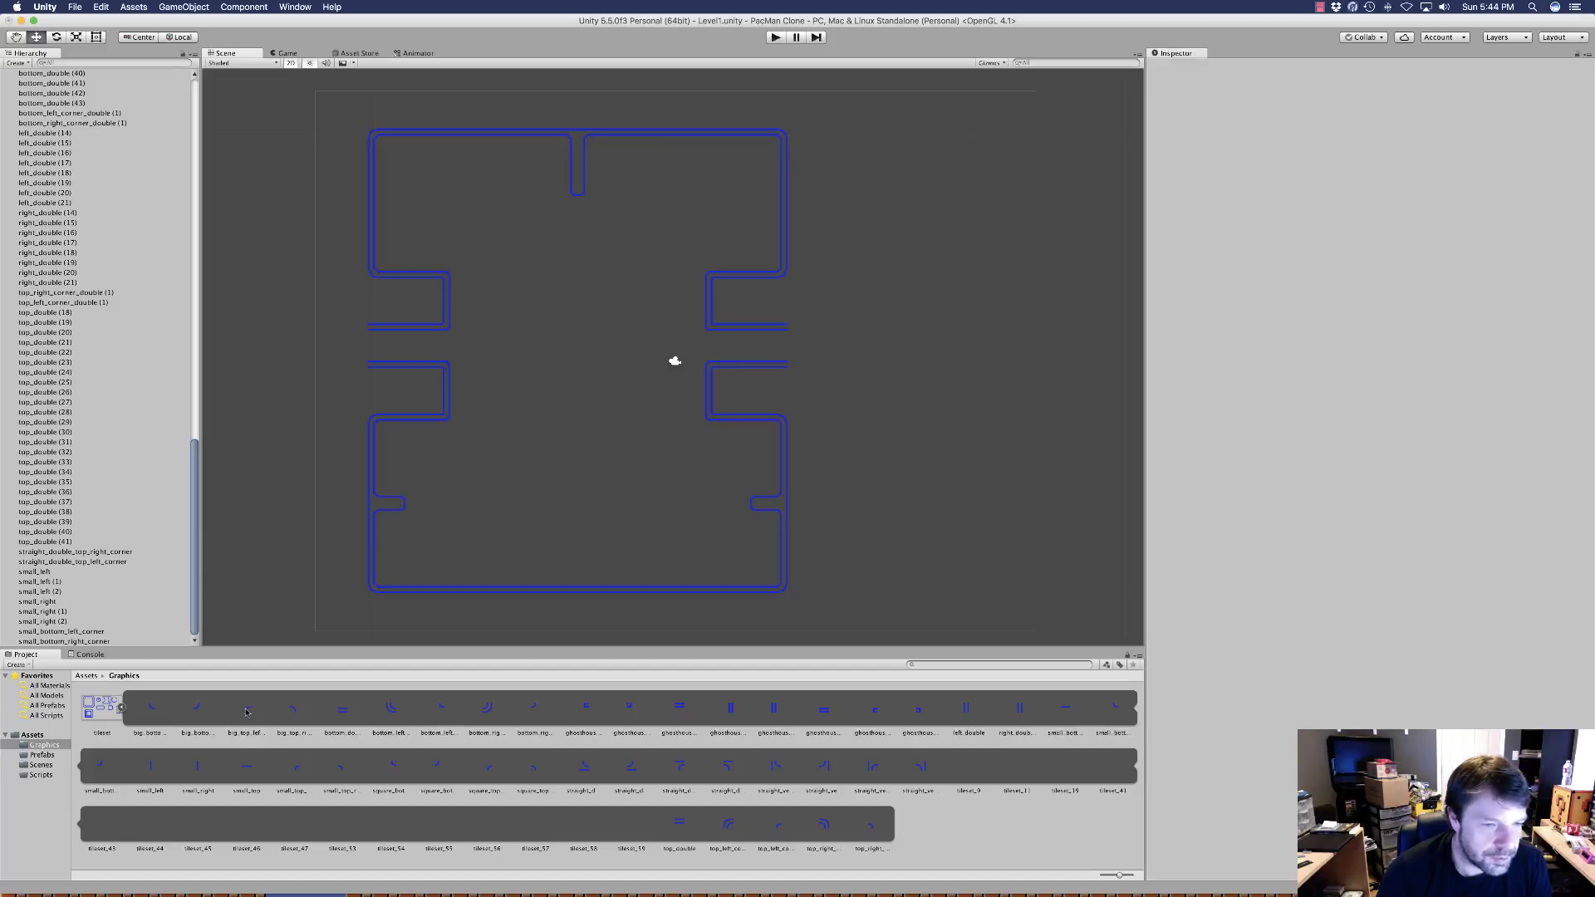
{"action": "left_click_drag", "start_coordinate": [246, 712], "coordinate": [429, 166]}
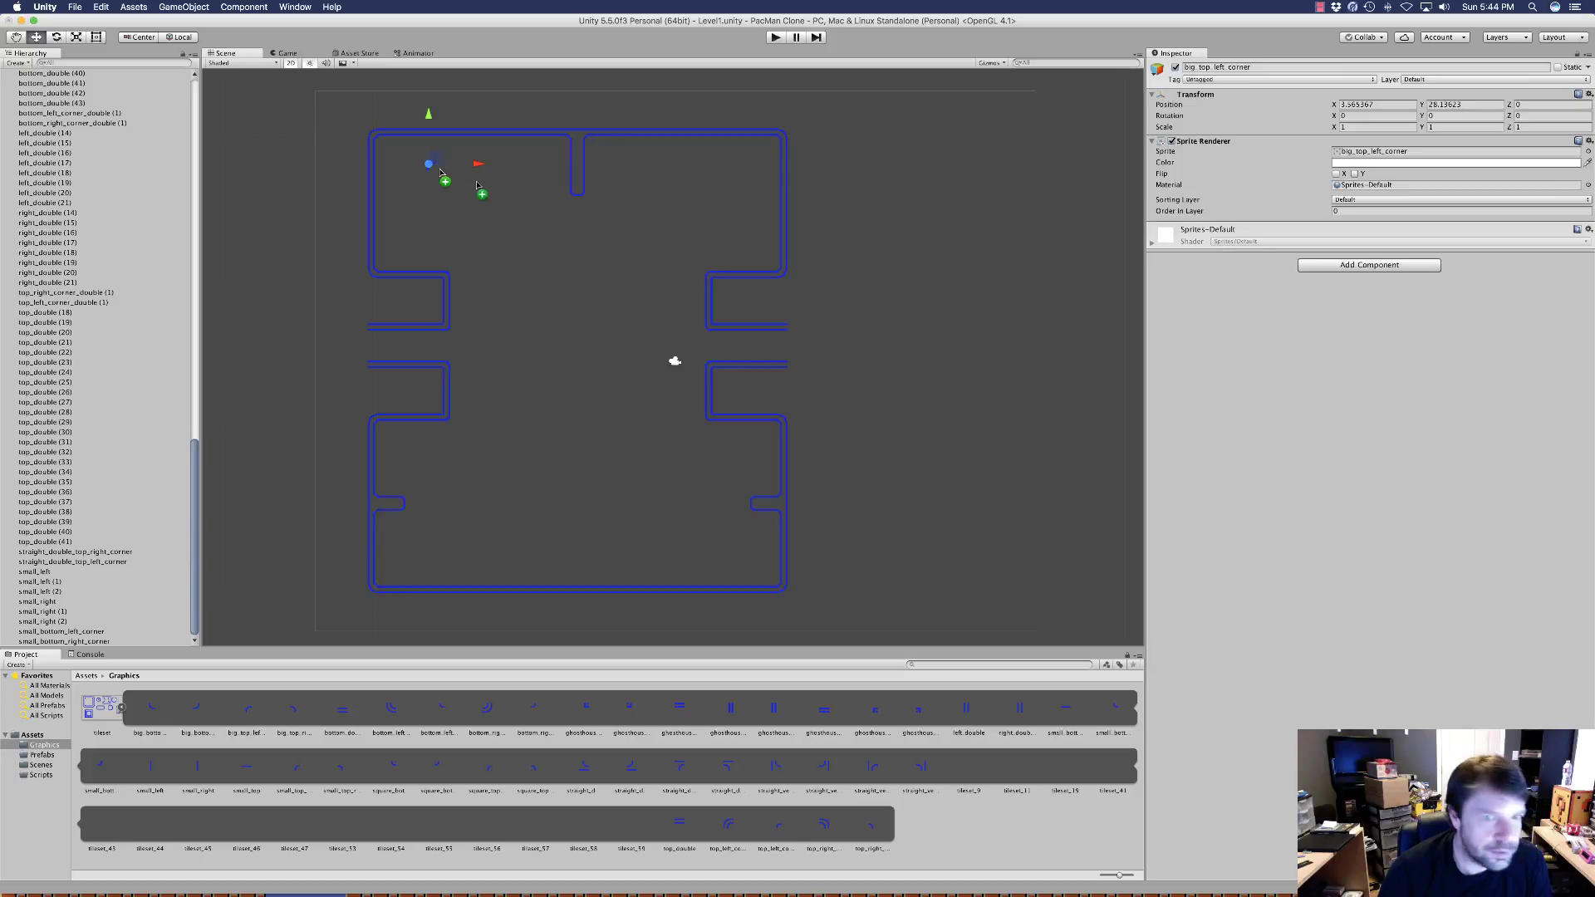
{"action": "left_click", "coordinate": [1382, 104]}
{"action": "type", "text": "2"}
{"action": "left_click", "coordinate": [1460, 104]}
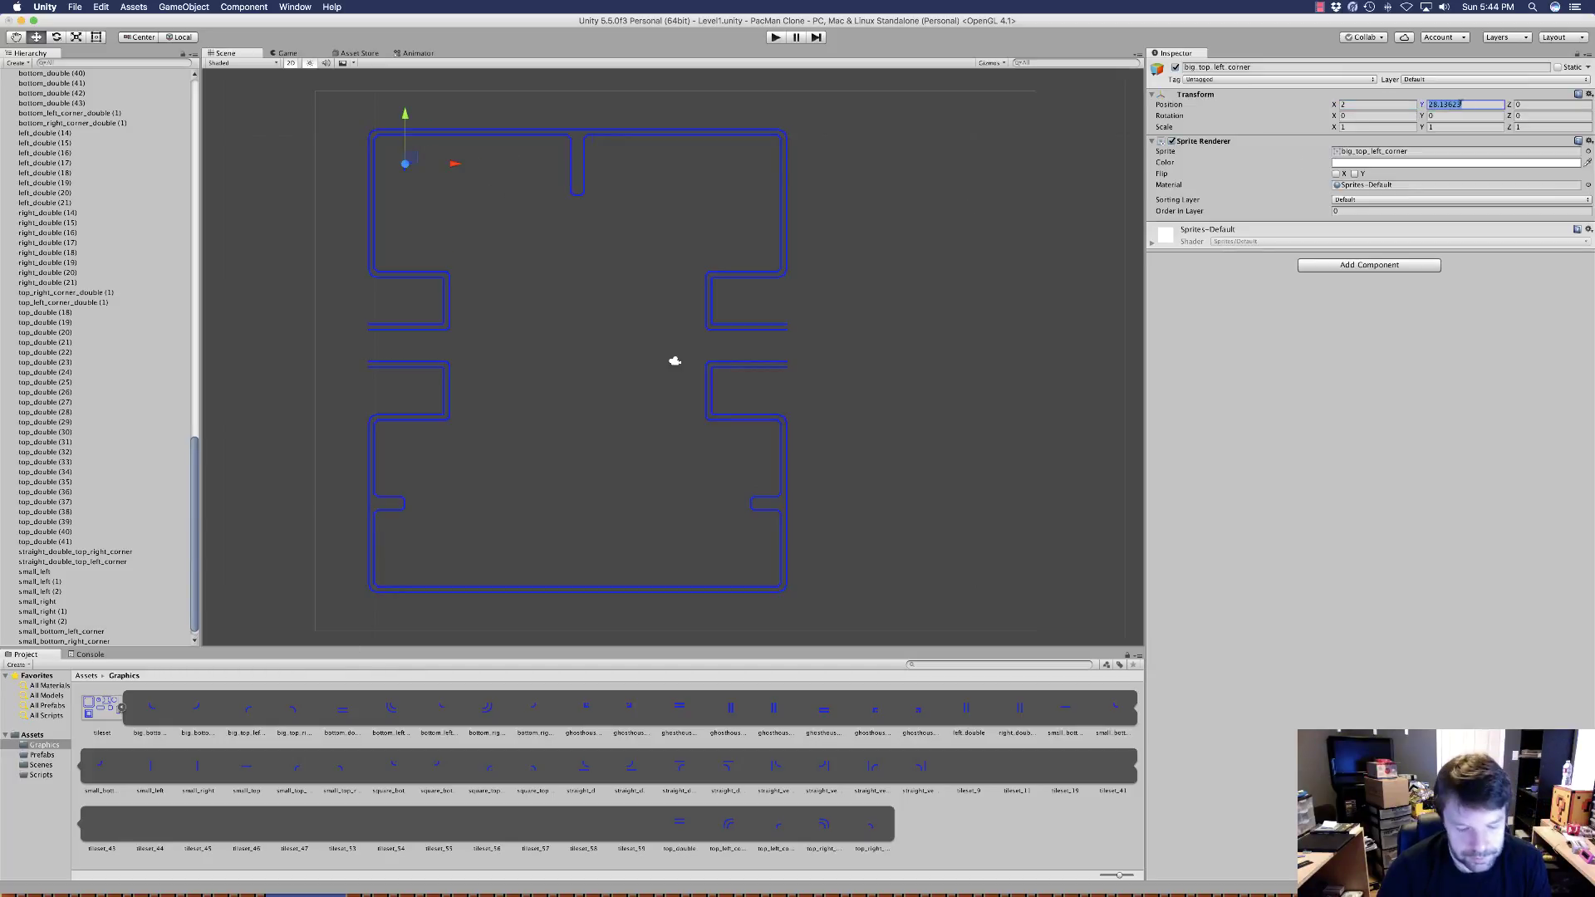
{"action": "type", "text": "28"}
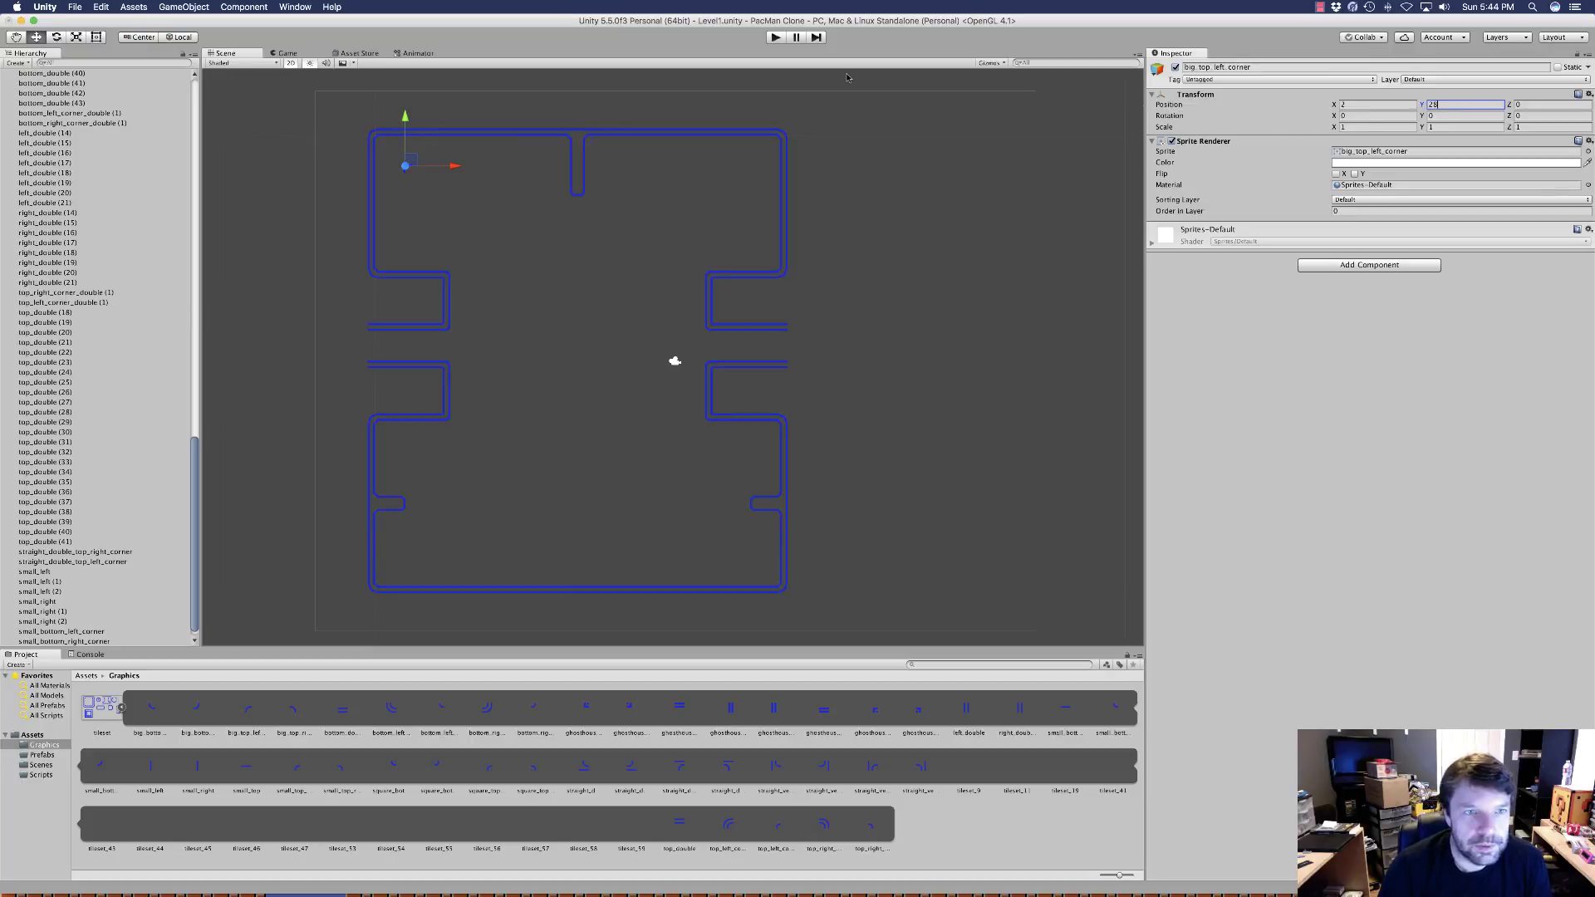
{"action": "left_click", "coordinate": [478, 198]}
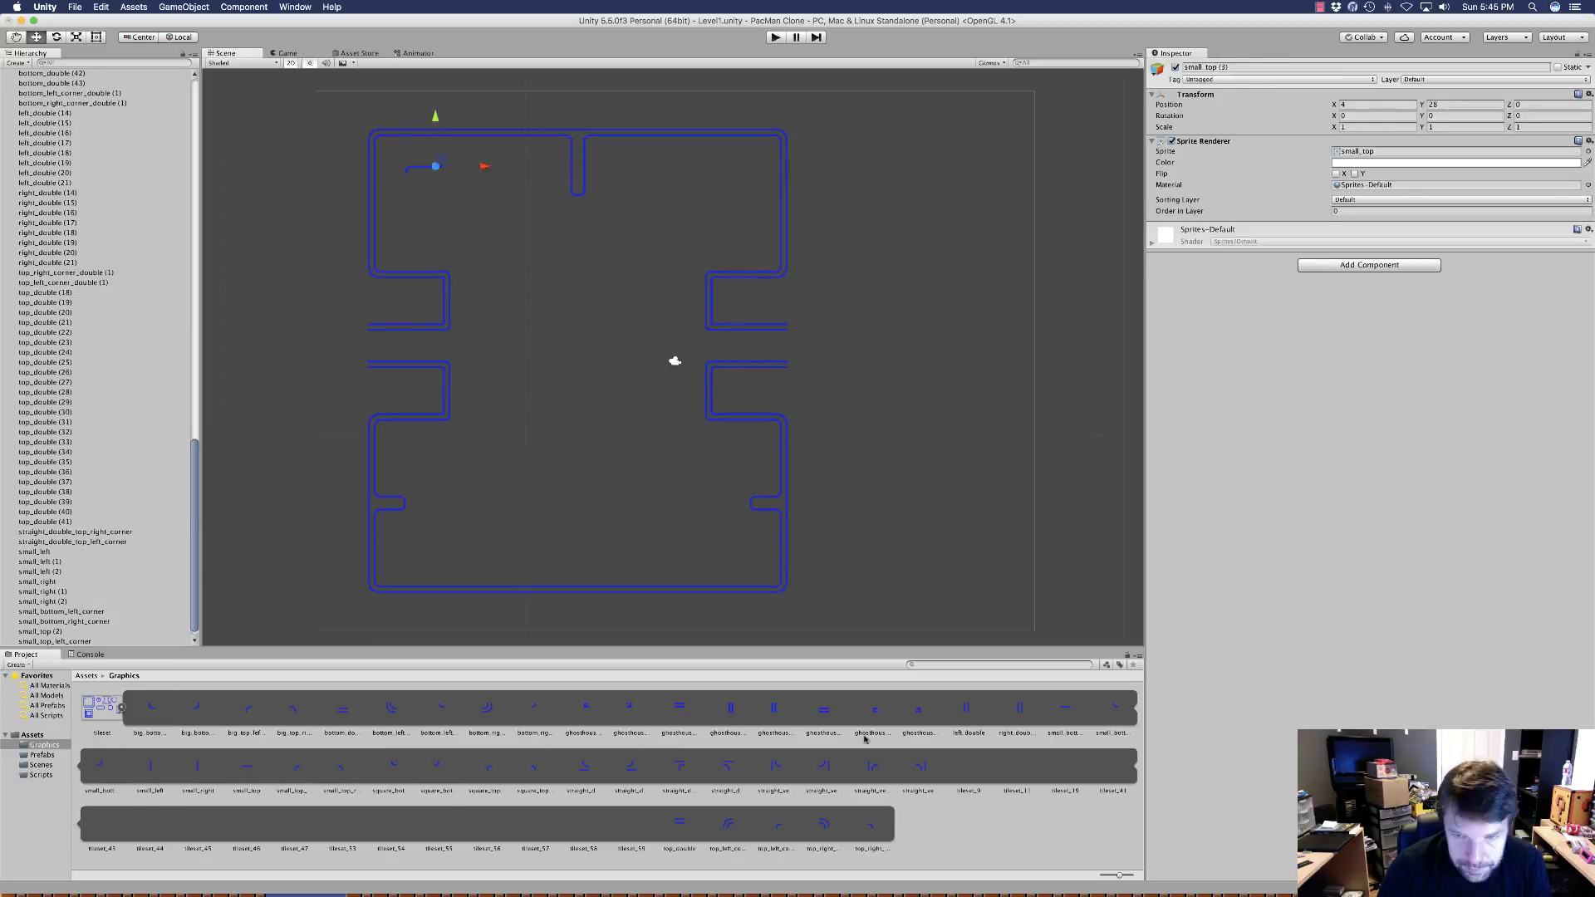
Outline the short horizontal pill and the tall vertical bar below the two upper left boxes, duplicating tiles from those boxes
{"action": "scroll", "coordinate": [385, 176], "scroll_direction": "up", "scroll_amount": 2}
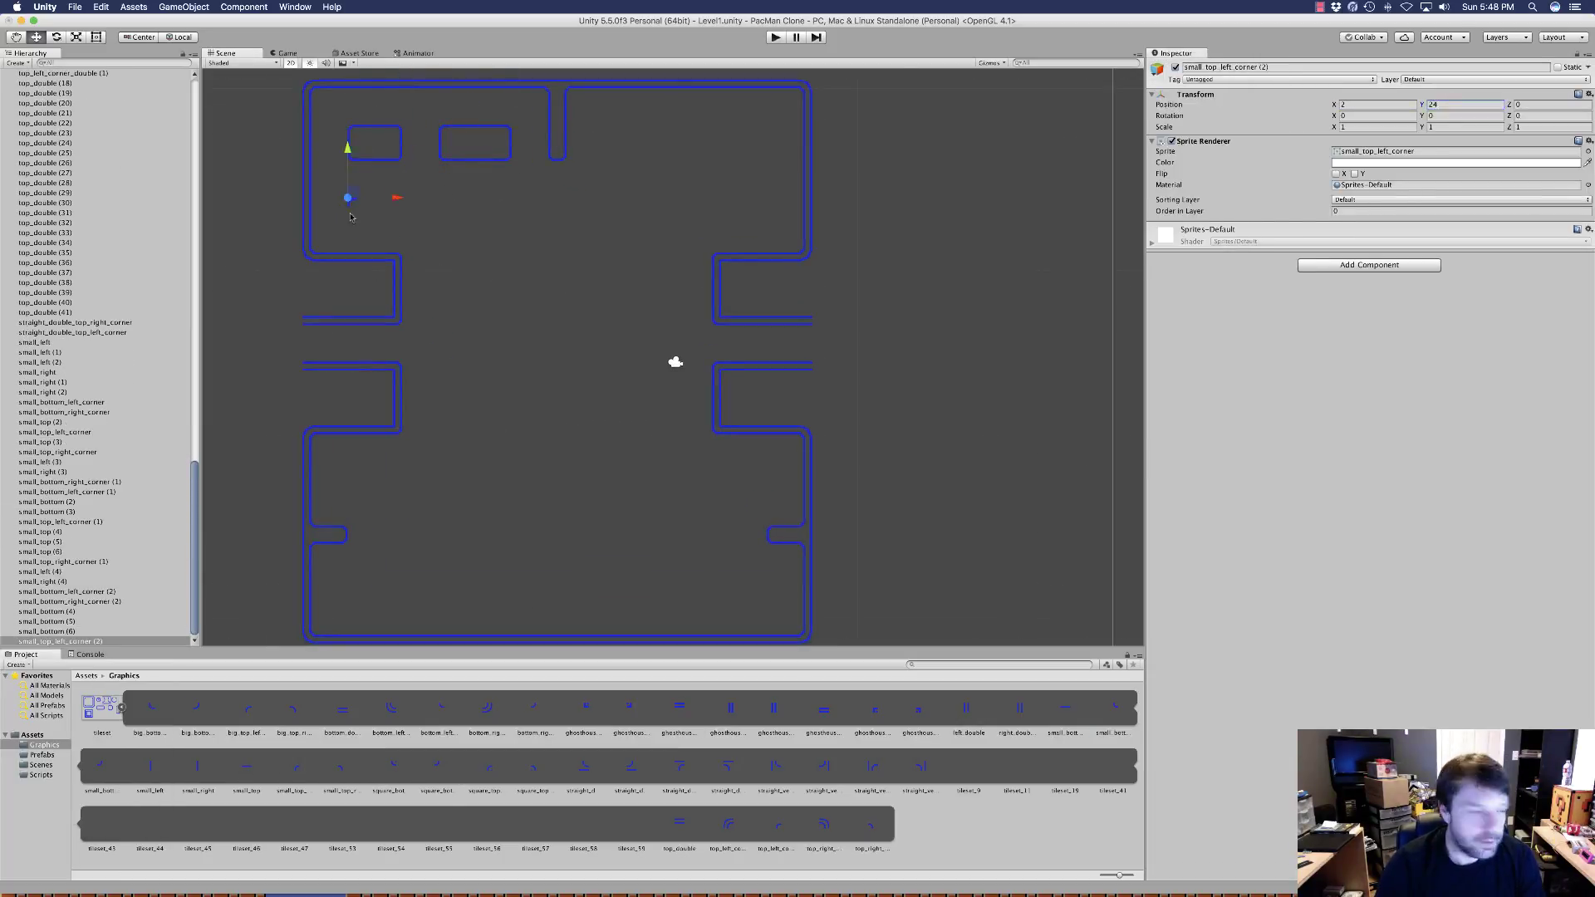
{"action": "left_click", "coordinate": [400, 157]}
{"action": "key", "text": "super+d"}
{"action": "left_click", "coordinate": [440, 143]}
{"action": "key", "text": "super+d"}
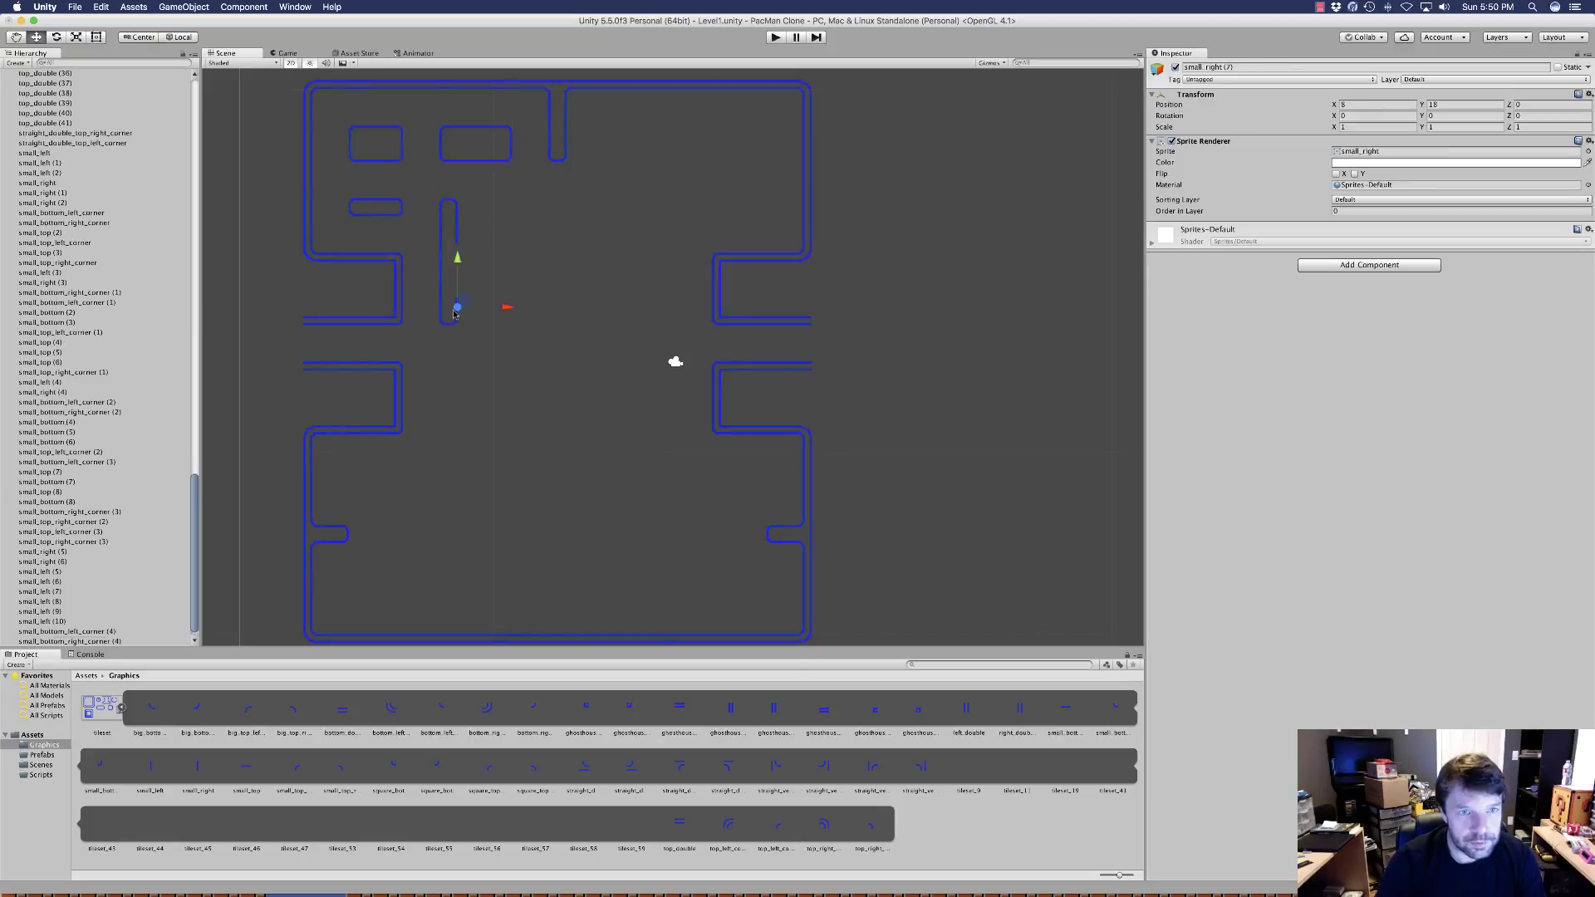
Finish the tall bar's right side and branch a short arm inward from it, using big_top_left_corner and big_bottom_left_corner at the joints
{"action": "key", "text": "super+d"}
{"action": "left_click", "coordinate": [246, 708]}
{"action": "left_click_drag", "start_coordinate": [246, 709], "coordinate": [462, 268]}
{"action": "key", "text": "super+d"}
Build the upper central T-shaped wall below the top stem from duplicated small tiles, with big_top_right_corner and big_top_left_corner at the joints
{"action": "left_click", "coordinate": [346, 222]}
{"action": "key", "text": "super+d"}
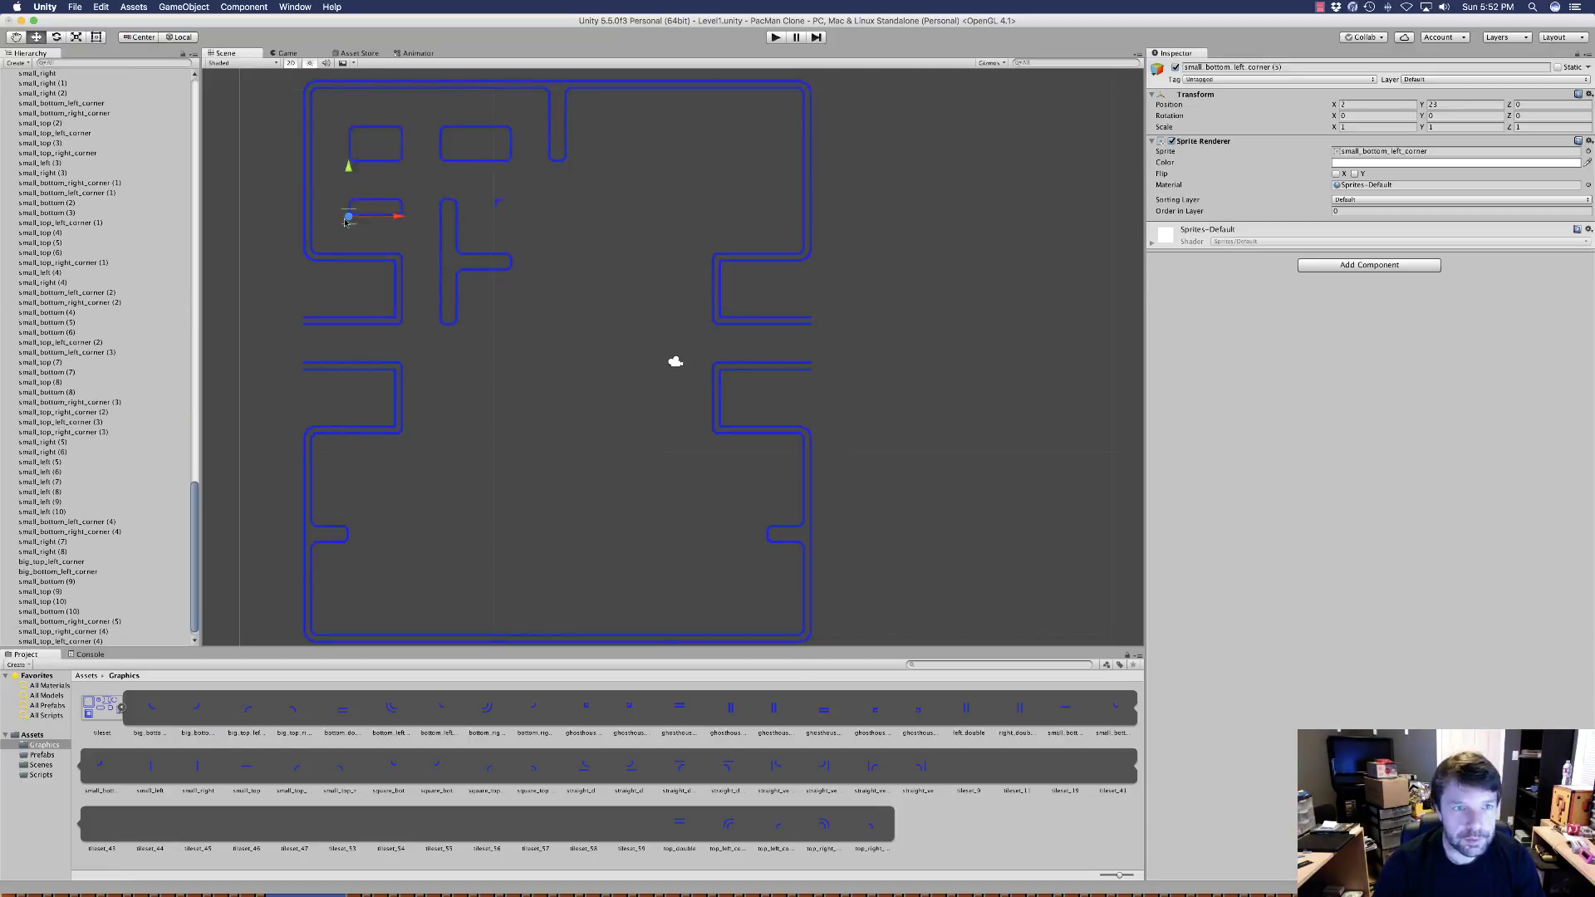
{"action": "key", "text": "super+d"}
{"action": "key", "text": "f"}
{"action": "scroll", "coordinate": [673, 357], "scroll_direction": "down", "scroll_amount": 10}
{"action": "key", "text": "super+d"}
Build the mirrored tall bar with its inward arm on the right half, using big_top_right_corner and big_bottom_right_corner at the joints
{"action": "left_click", "coordinate": [497, 340]}
{"action": "key", "text": "super+d"}
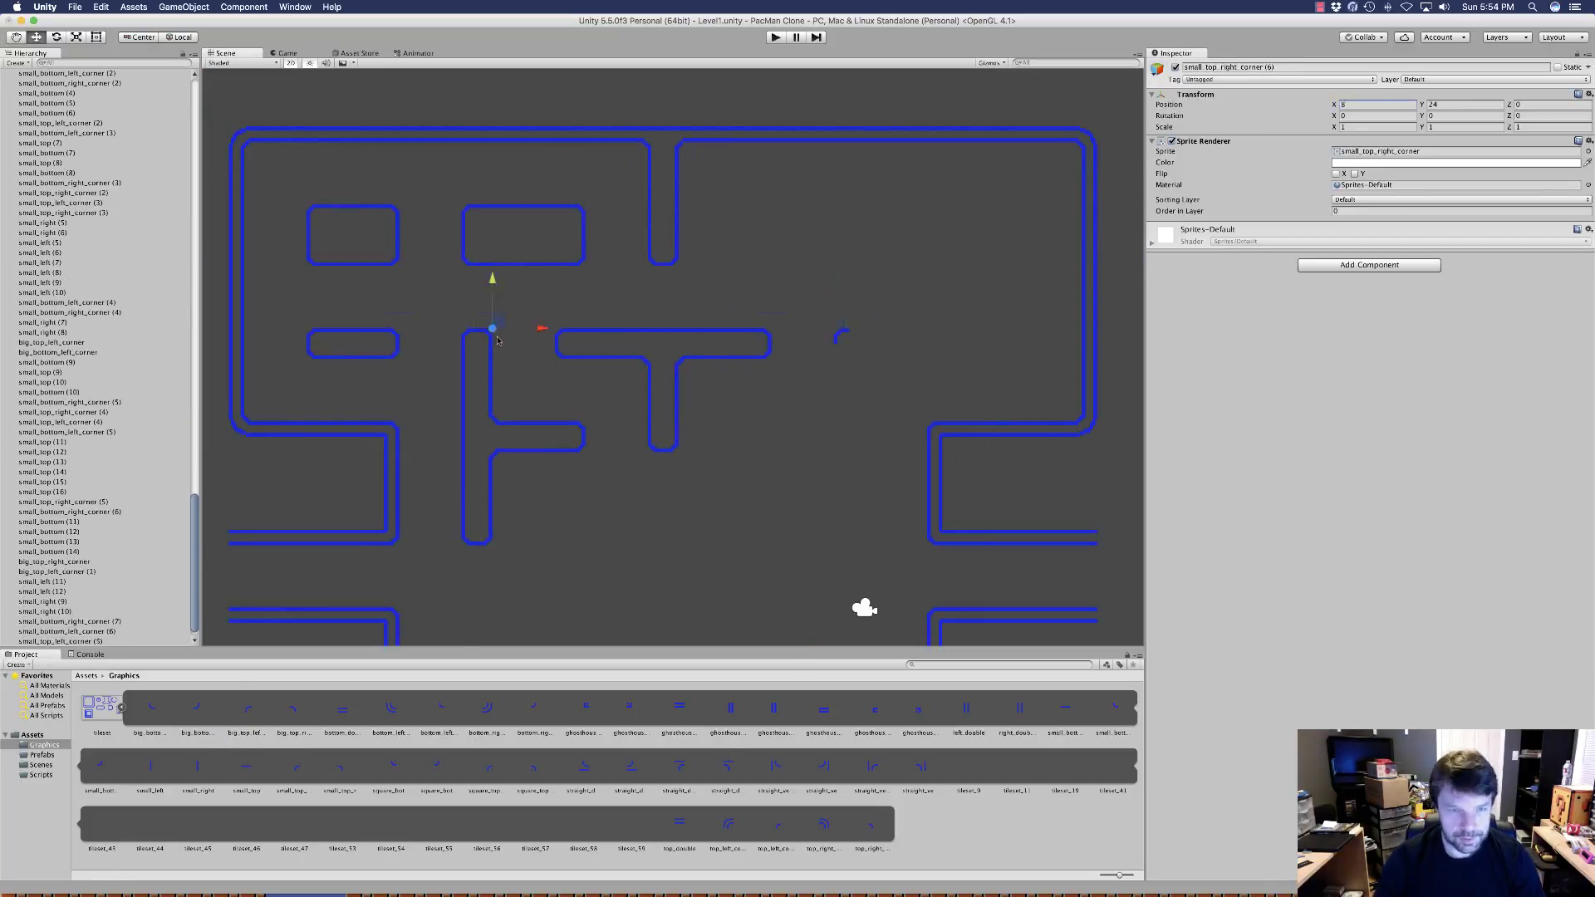
{"action": "key", "text": "super+d"}
{"action": "key", "text": "super+d"}
{"action": "left_click_drag", "start_coordinate": [198, 708], "coordinate": [833, 420]}
{"action": "key", "text": "super+d"}
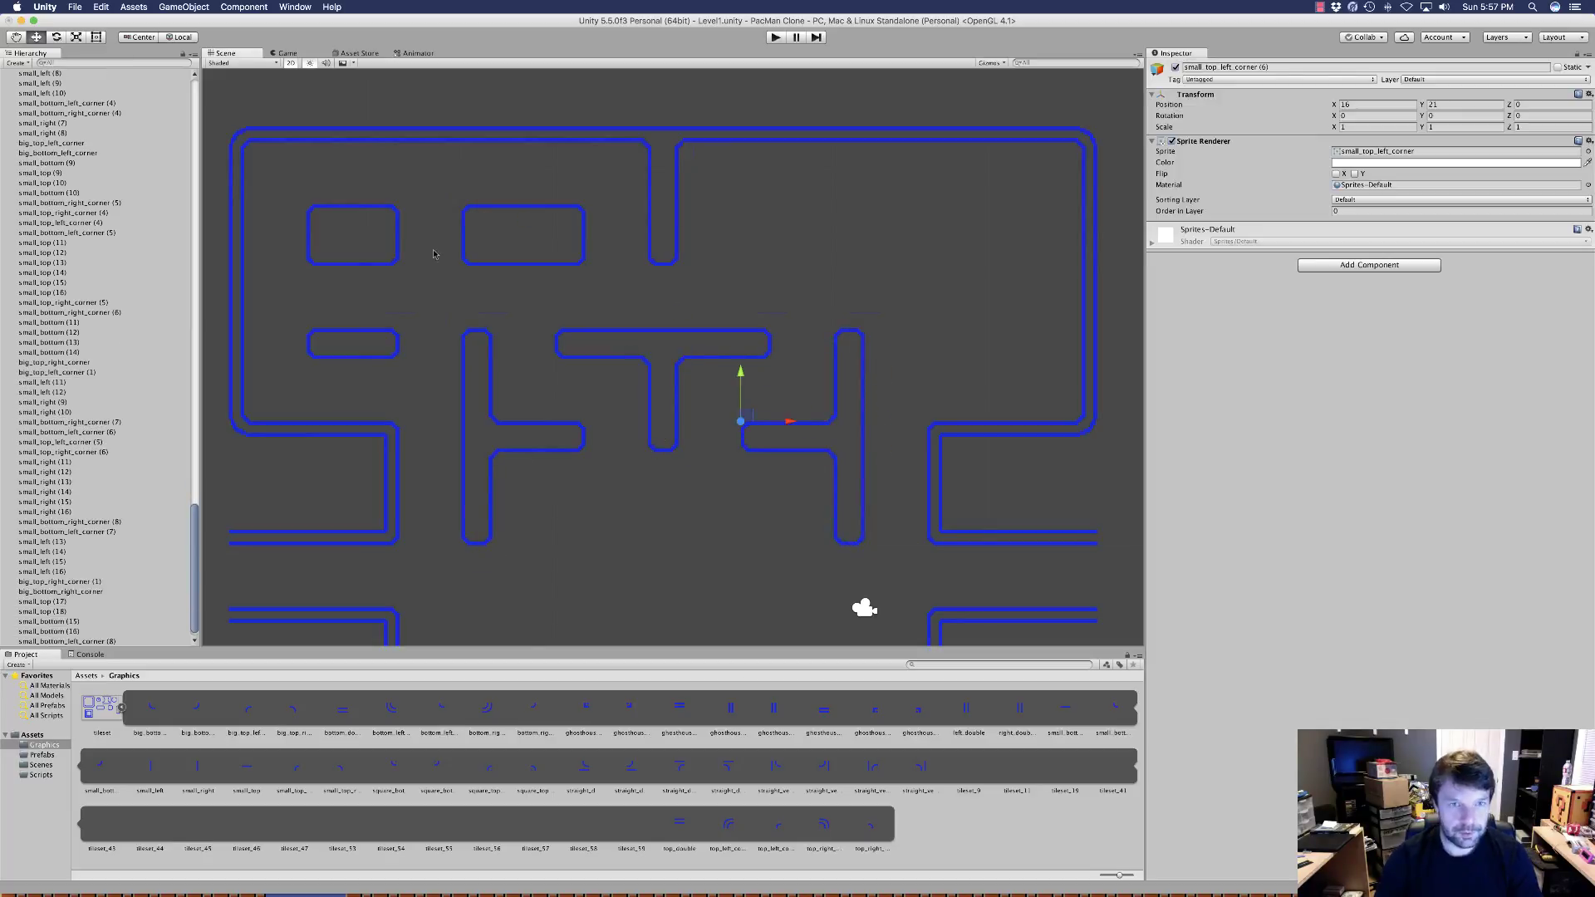
Mirror the two upper boxes and the short horizontal pill onto the maze's right half using duplicated small tiles
{"action": "left_click", "coordinate": [465, 261]}
{"action": "key", "text": "super+d"}
{"action": "left_click", "coordinate": [309, 237]}
{"action": "key", "text": "super+d"}
{"action": "left_click", "coordinate": [311, 333]}
{"action": "key", "text": "super+d"}
{"action": "scroll", "coordinate": [675, 357], "scroll_direction": "down", "scroll_amount": 5}
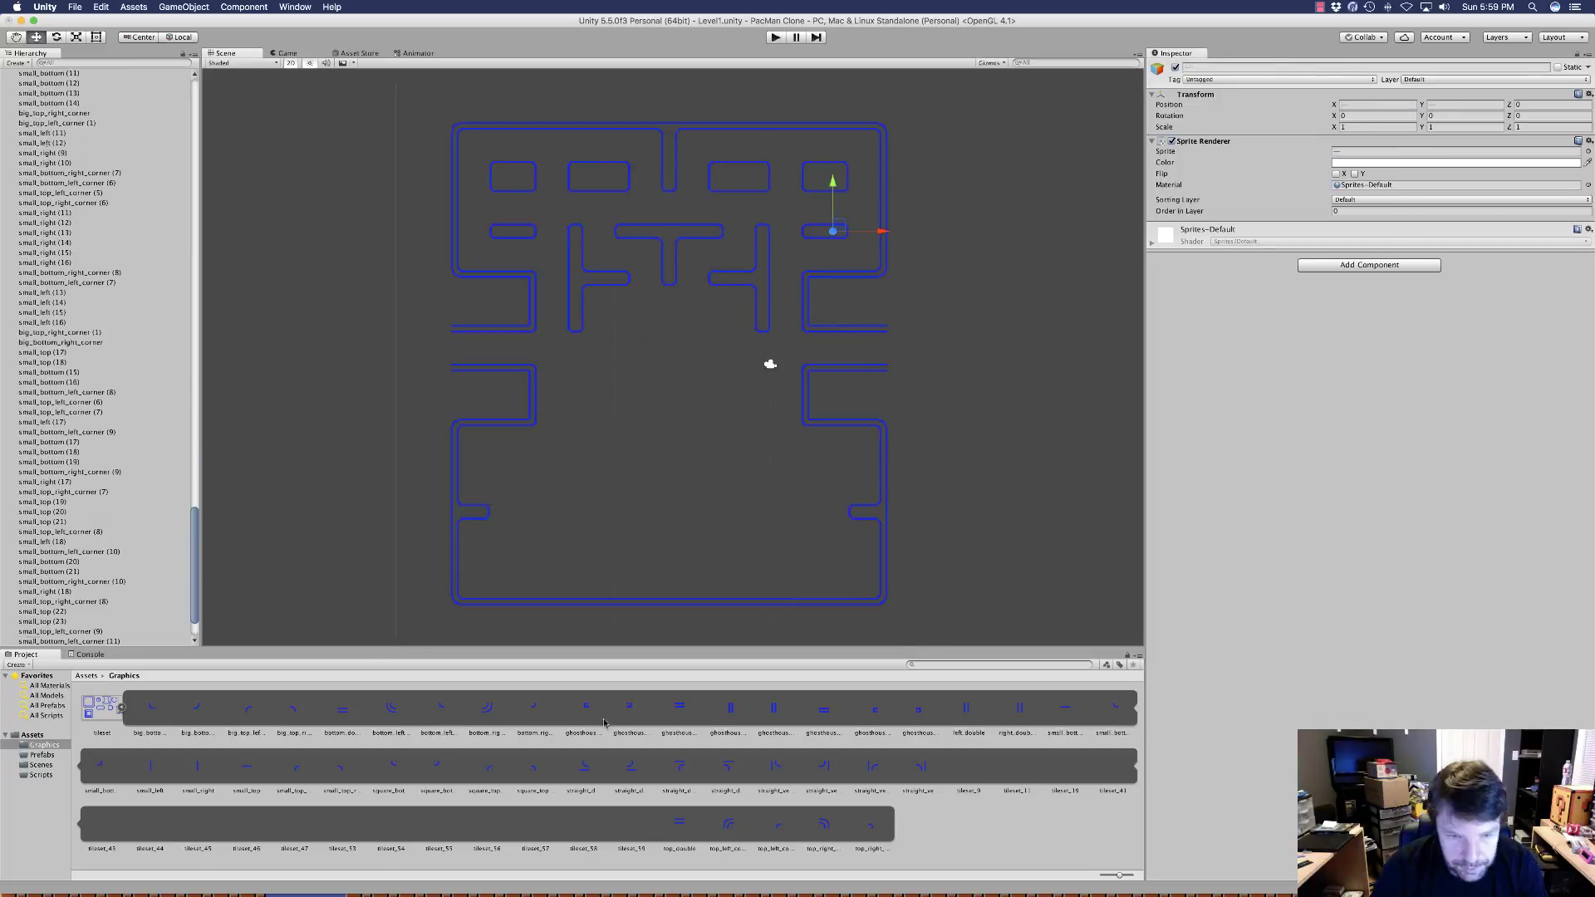
Build the rectangular ghost house at the maze's centre from the ghosthouse corner, top, bottom, left and right sprites and their duplicates
{"action": "left_click_drag", "start_coordinate": [875, 709], "coordinate": [641, 349]}
{"action": "left_click_drag", "start_coordinate": [917, 710], "coordinate": [708, 349]}
{"action": "left_click_drag", "start_coordinate": [824, 709], "coordinate": [676, 351]}
{"action": "left_click_drag", "start_coordinate": [679, 706], "coordinate": [676, 403]}
{"action": "left_click_drag", "start_coordinate": [709, 349], "coordinate": [619, 322]}
{"action": "key", "text": "super+d"}
{"action": "scroll", "coordinate": [673, 357], "scroll_direction": "up", "scroll_amount": 3}
{"action": "key", "text": "super+d"}
{"action": "key", "text": "super+d"}
Outline a short vertical bar on each side below the tall bars, using duplicated small side and corner tiles
{"action": "scroll", "coordinate": [637, 332], "scroll_direction": "down", "scroll_amount": 3}
{"action": "key", "text": "super+d"}
{"action": "key", "text": "super+d"}
{"action": "left_click", "coordinate": [545, 376]}
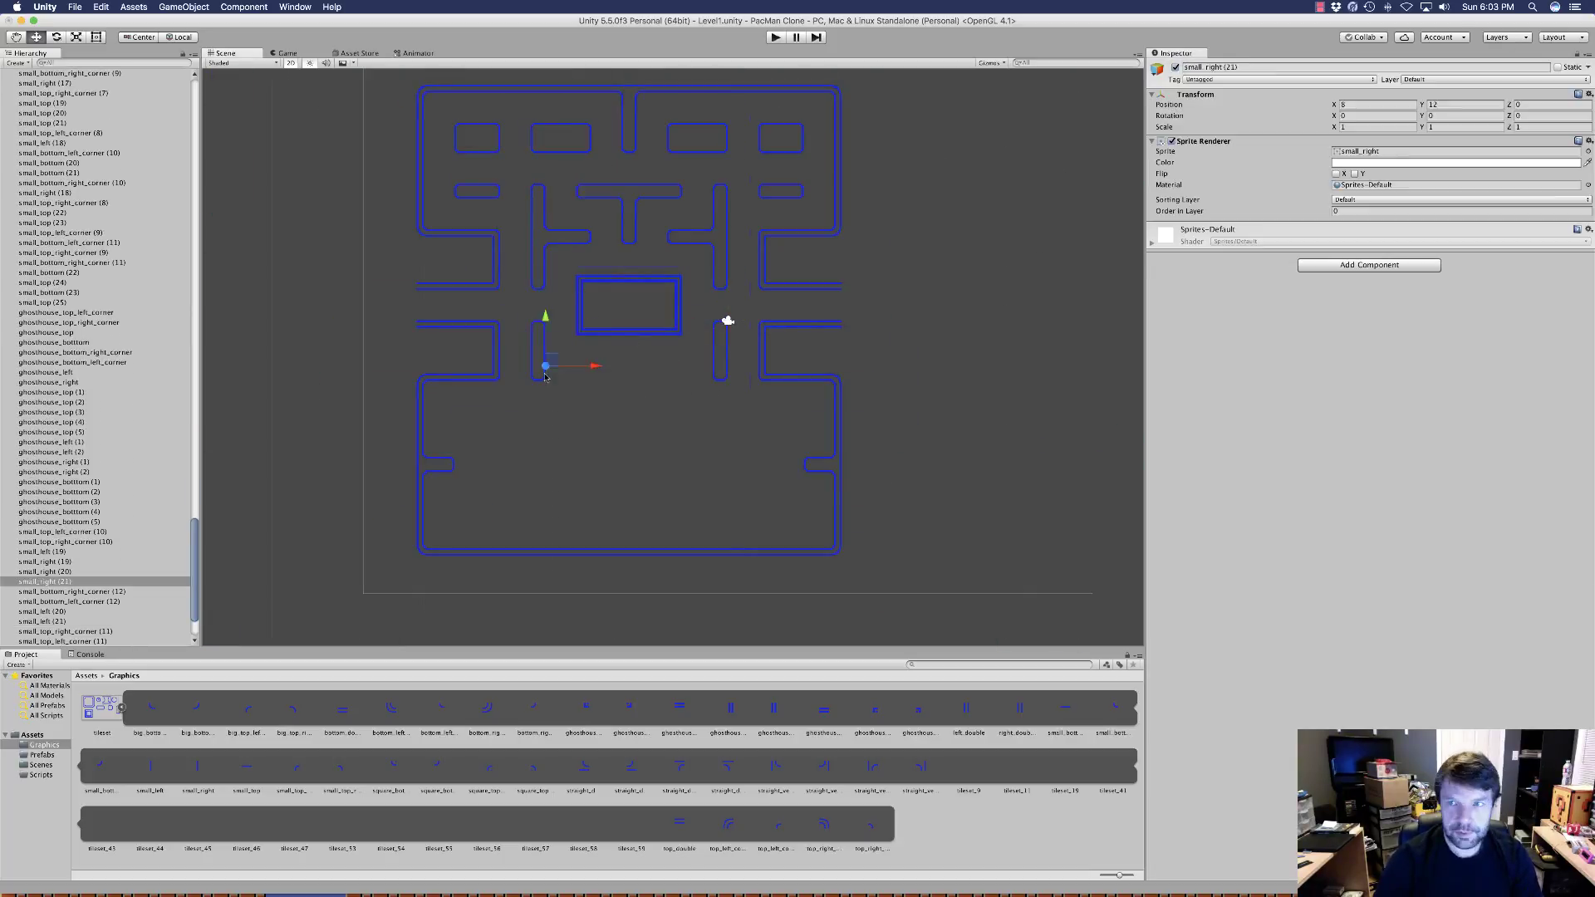
Build a T-shaped wall directly below the ghost house, with big_top_left_corner and big_top_right_corner joining its stem
{"action": "left_click_drag", "start_coordinate": [570, 176], "coordinate": [689, 251]}
{"action": "key", "text": "super+d"}
{"action": "left_click_drag", "start_coordinate": [645, 154], "coordinate": [645, 336]}
{"action": "left_click_drag", "start_coordinate": [615, 199], "coordinate": [644, 251]}
{"action": "key", "text": "super+d"}
{"action": "left_click", "coordinate": [711, 426]}
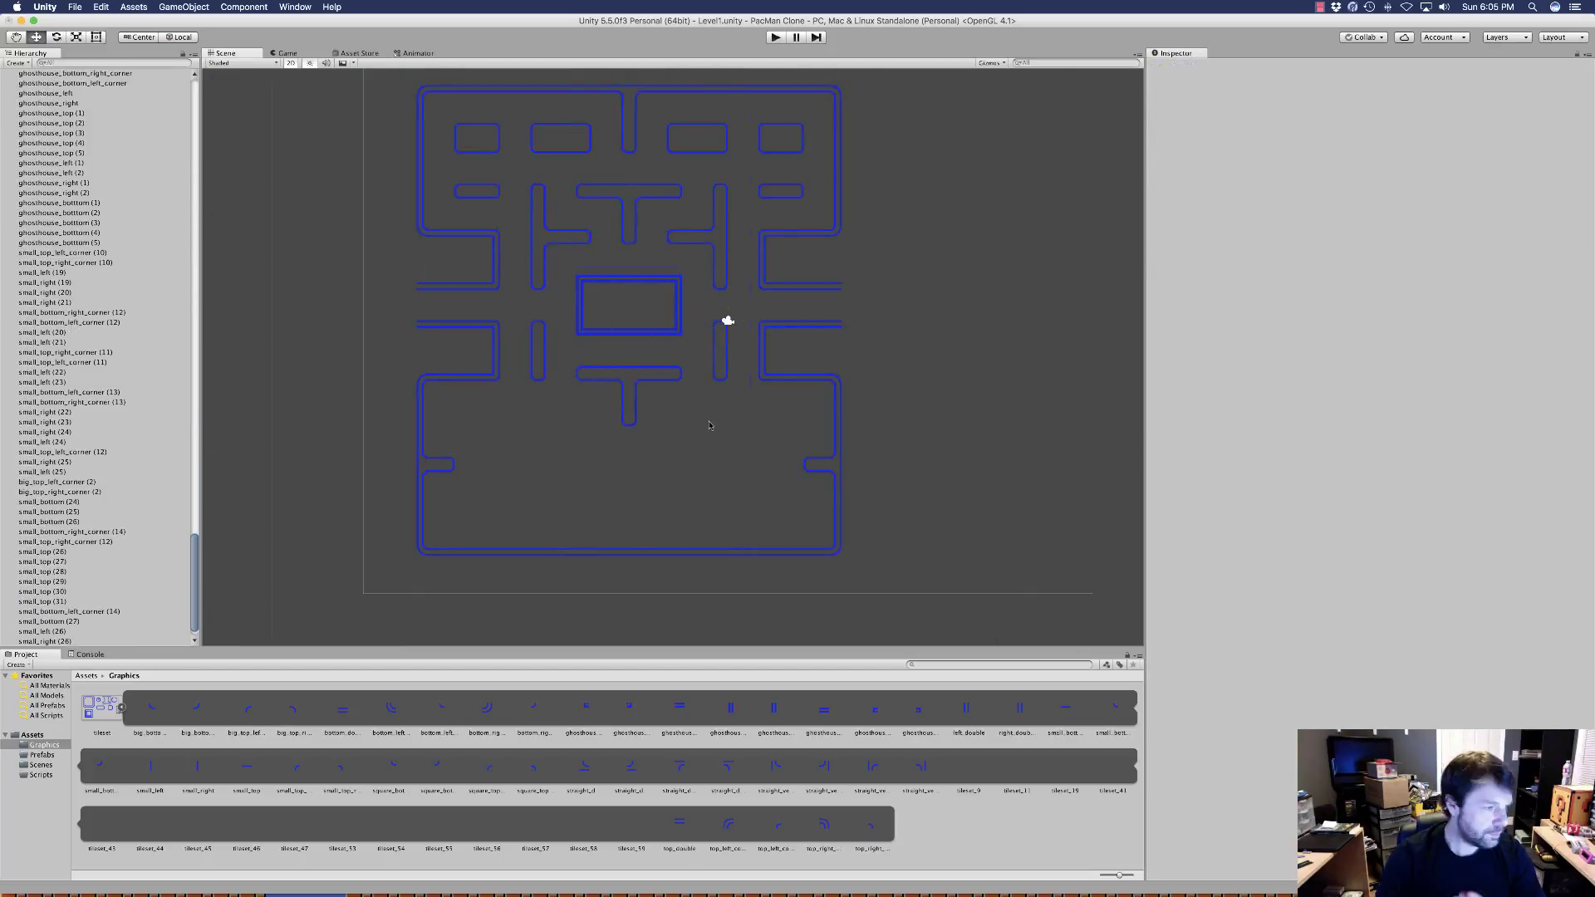
Outline a horizontal pill on each side of the lower T's stem from small corner tiles and duplicated edge tiles
{"action": "left_click_drag", "start_coordinate": [1113, 707], "coordinate": [720, 452]}
{"action": "key", "text": "super+d"}
{"action": "key", "text": "super+d"}
Build the lower right L-shaped wall from duplicated small tiles, with its small_top_left_corner at X 22, Y 9
{"action": "left_click", "coordinate": [1377, 105]}
{"action": "type", "text": "22"}
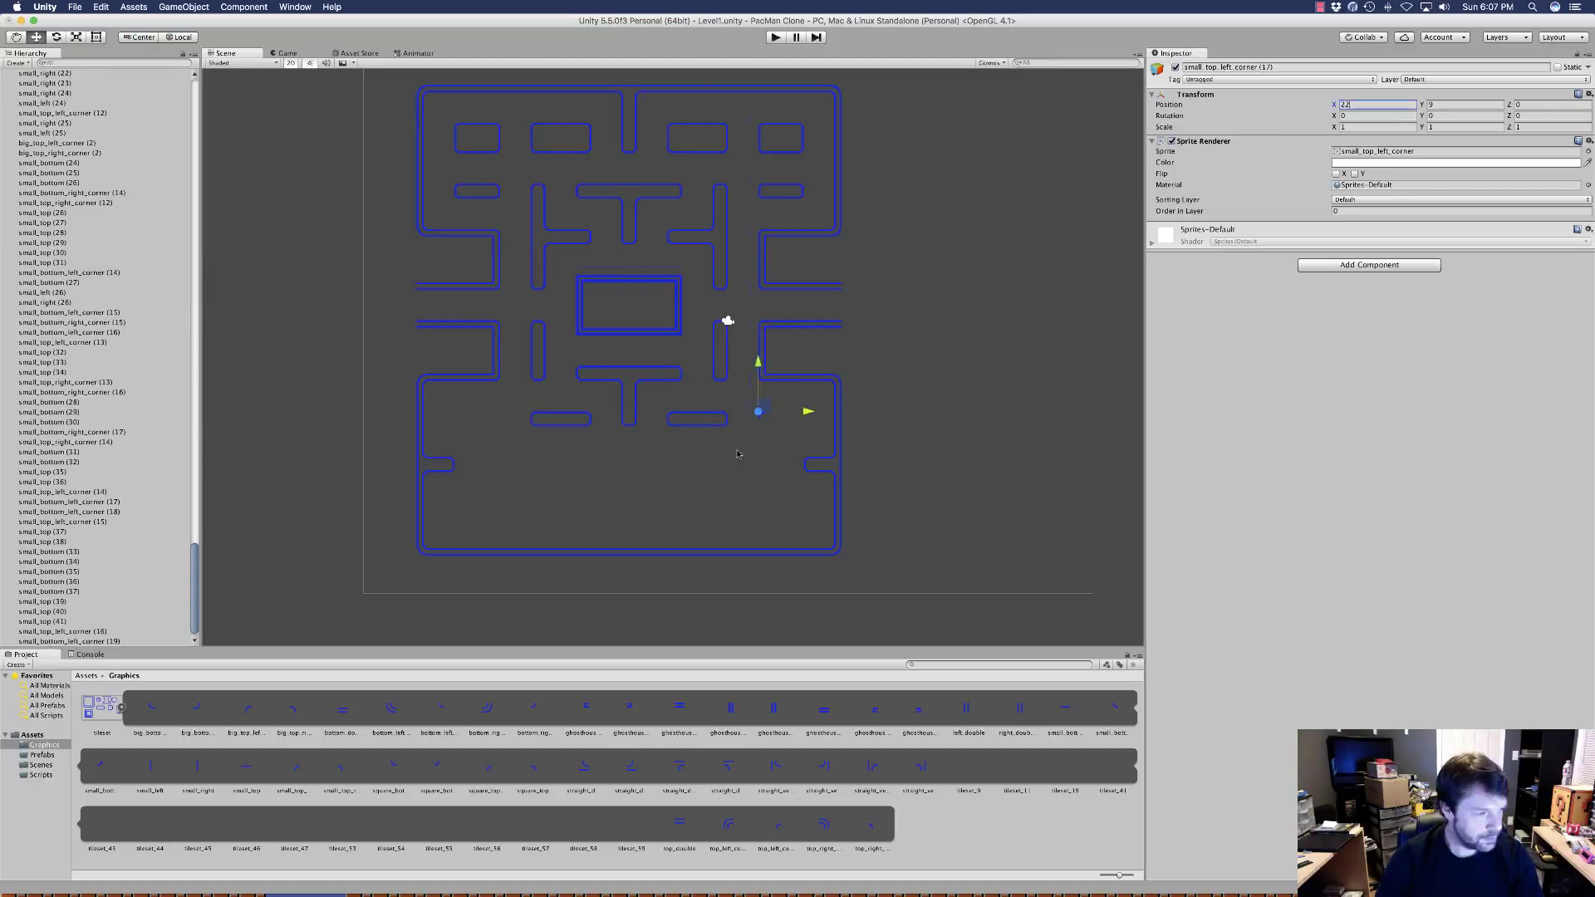
{"action": "key", "text": "super+d"}
{"action": "key", "text": "super+d"}
Build the lower right inverted T-shaped wall from duplicated small tiles, with big_bottom_left_corner and big_bottom_right_corner at the joints
{"action": "left_click", "coordinate": [671, 418]}
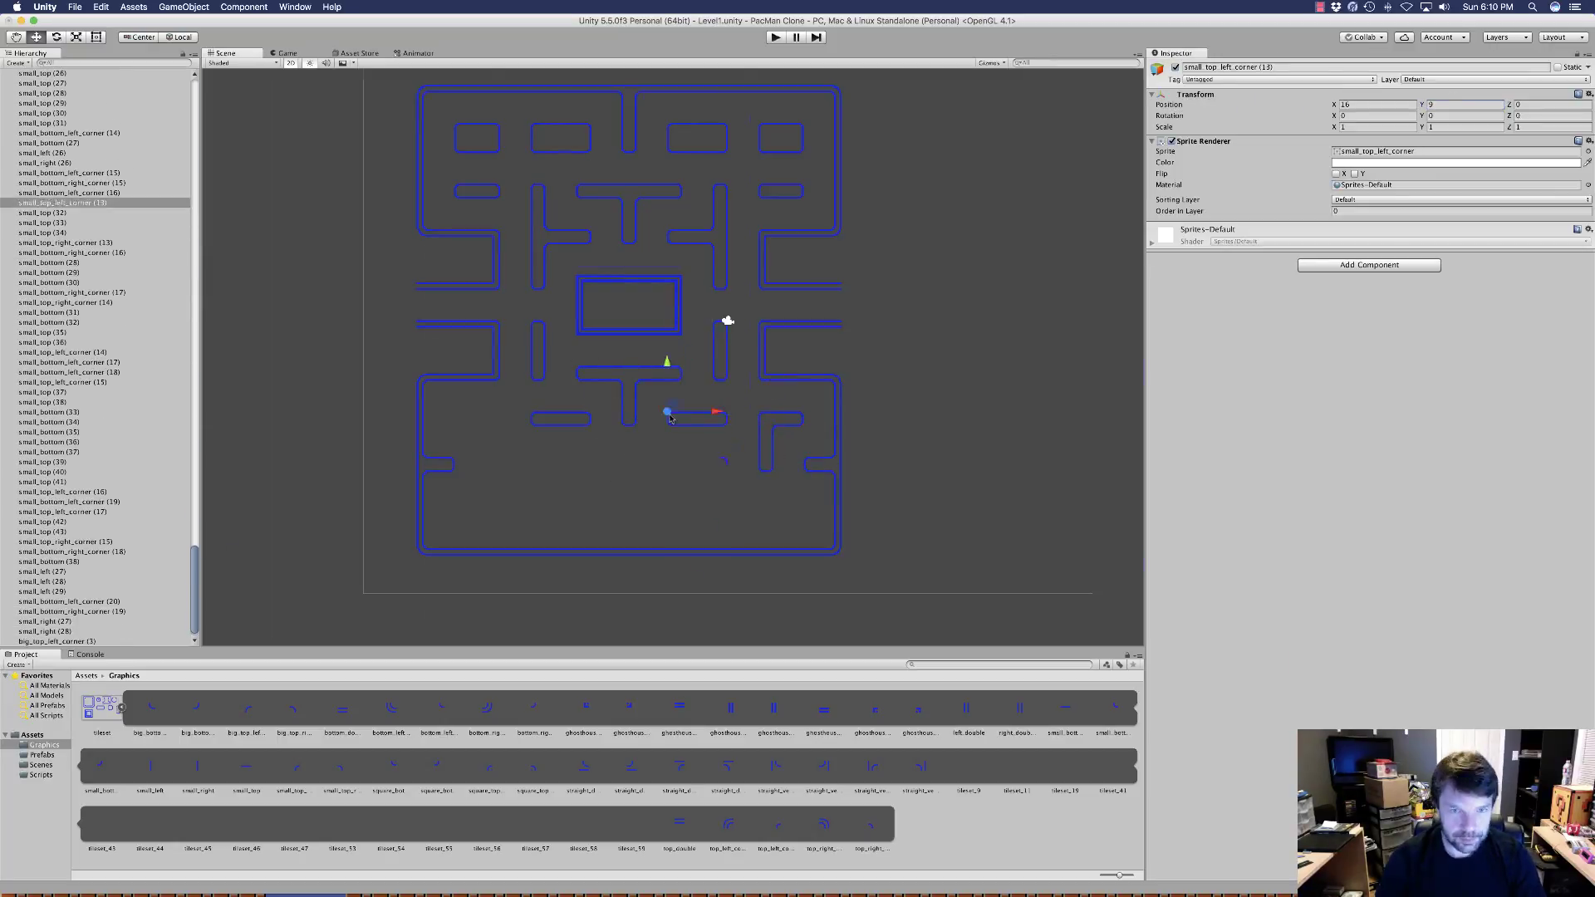
{"action": "scroll", "coordinate": [724, 462], "scroll_direction": "up", "scroll_amount": 5}
{"action": "key", "text": "super+d"}
{"action": "scroll", "coordinate": [747, 499], "scroll_direction": "down", "scroll_amount": 5}
{"action": "key", "text": "super+d"}
{"action": "key", "text": "super+d"}
{"action": "key", "text": "super+d"}
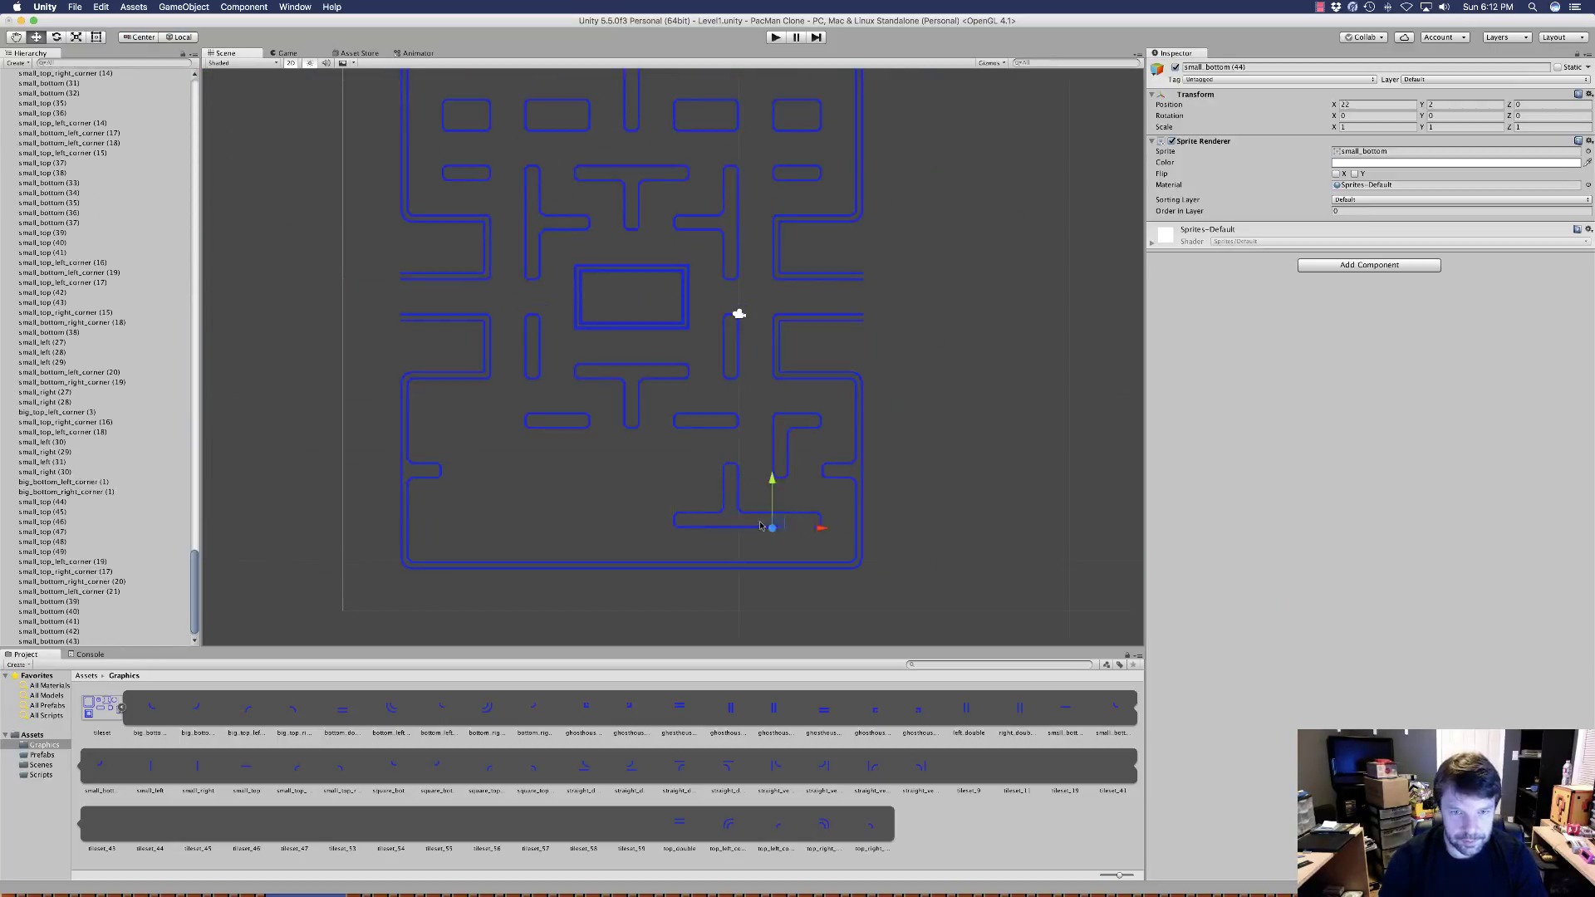
{"action": "key", "text": "super+d"}
Build the bottom central T-shaped wall from duplicated small_top, small_bottom, side and corner tiles
{"action": "scroll", "coordinate": [747, 515], "scroll_direction": "up", "scroll_amount": 1}
{"action": "key", "text": "super+d"}
{"action": "key", "text": "super+d"}
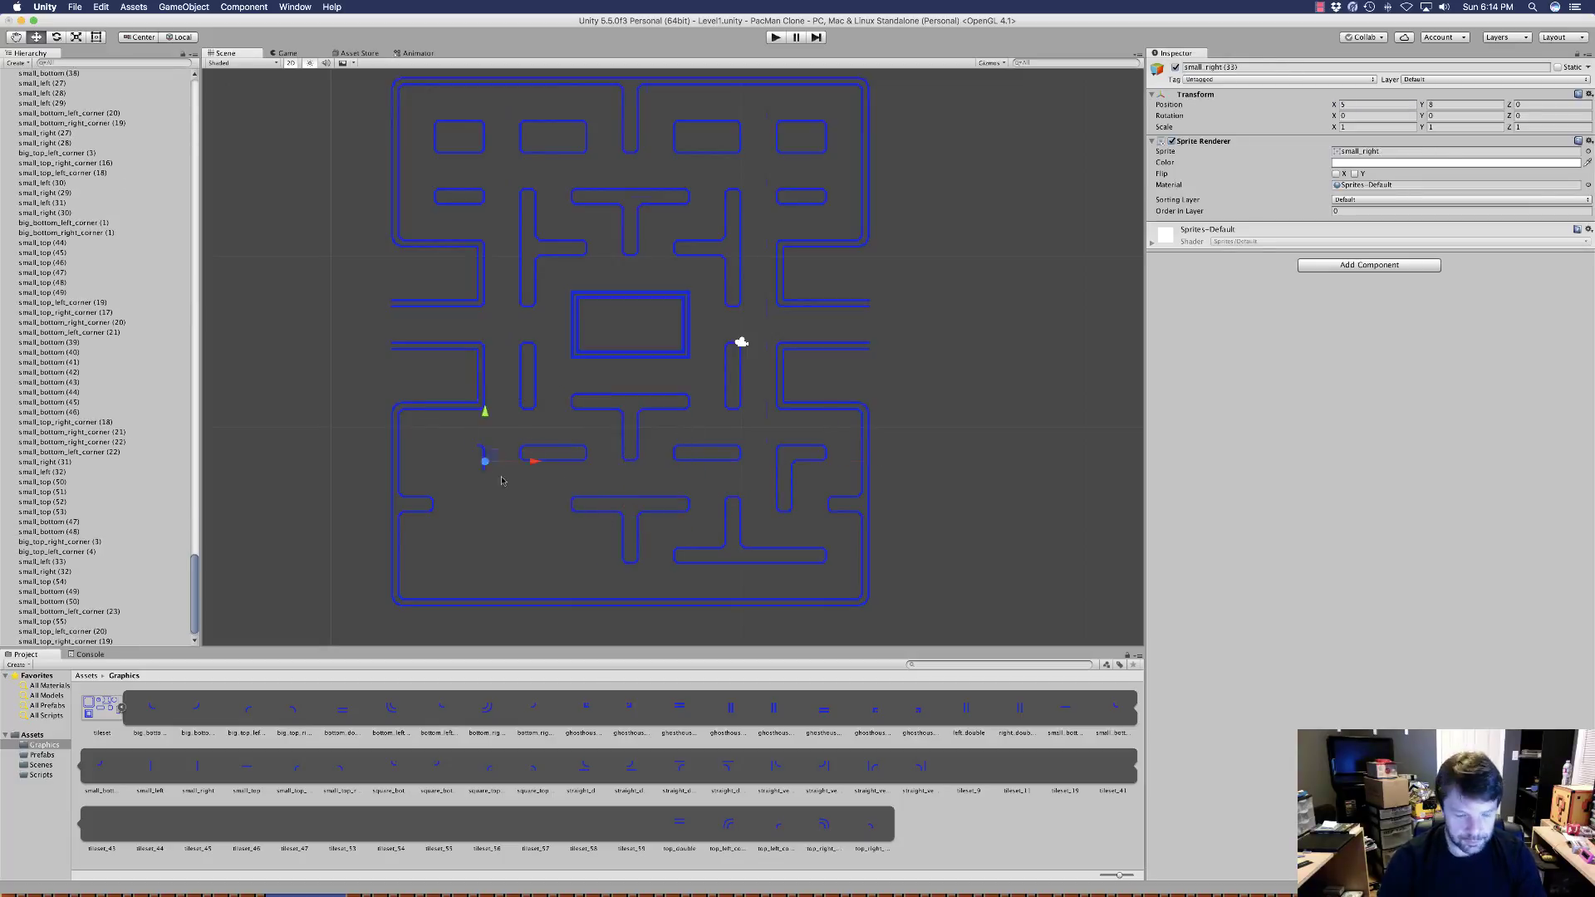
Build the mirrored L-shaped wall in the maze's lower left area from duplicated small tiles and a big_top_right_corner
{"action": "key", "text": "super+d"}
{"action": "left_click", "coordinate": [718, 259]}
{"action": "key", "text": "super+d"}
{"action": "key", "text": "super+d"}
{"action": "key", "text": "super+d"}
Complete the maze with the lower left inverted T-shaped wall, using big_bottom_right_corner and big_bottom_left_corner at the joints
{"action": "left_click_drag", "start_coordinate": [662, 539], "coordinate": [681, 571]}
{"action": "key", "text": "super+d"}
{"action": "key", "text": "super+d"}
{"action": "left_click", "coordinate": [895, 516]}
{"action": "scroll", "coordinate": [895, 516], "scroll_direction": "down", "scroll_amount": 2}
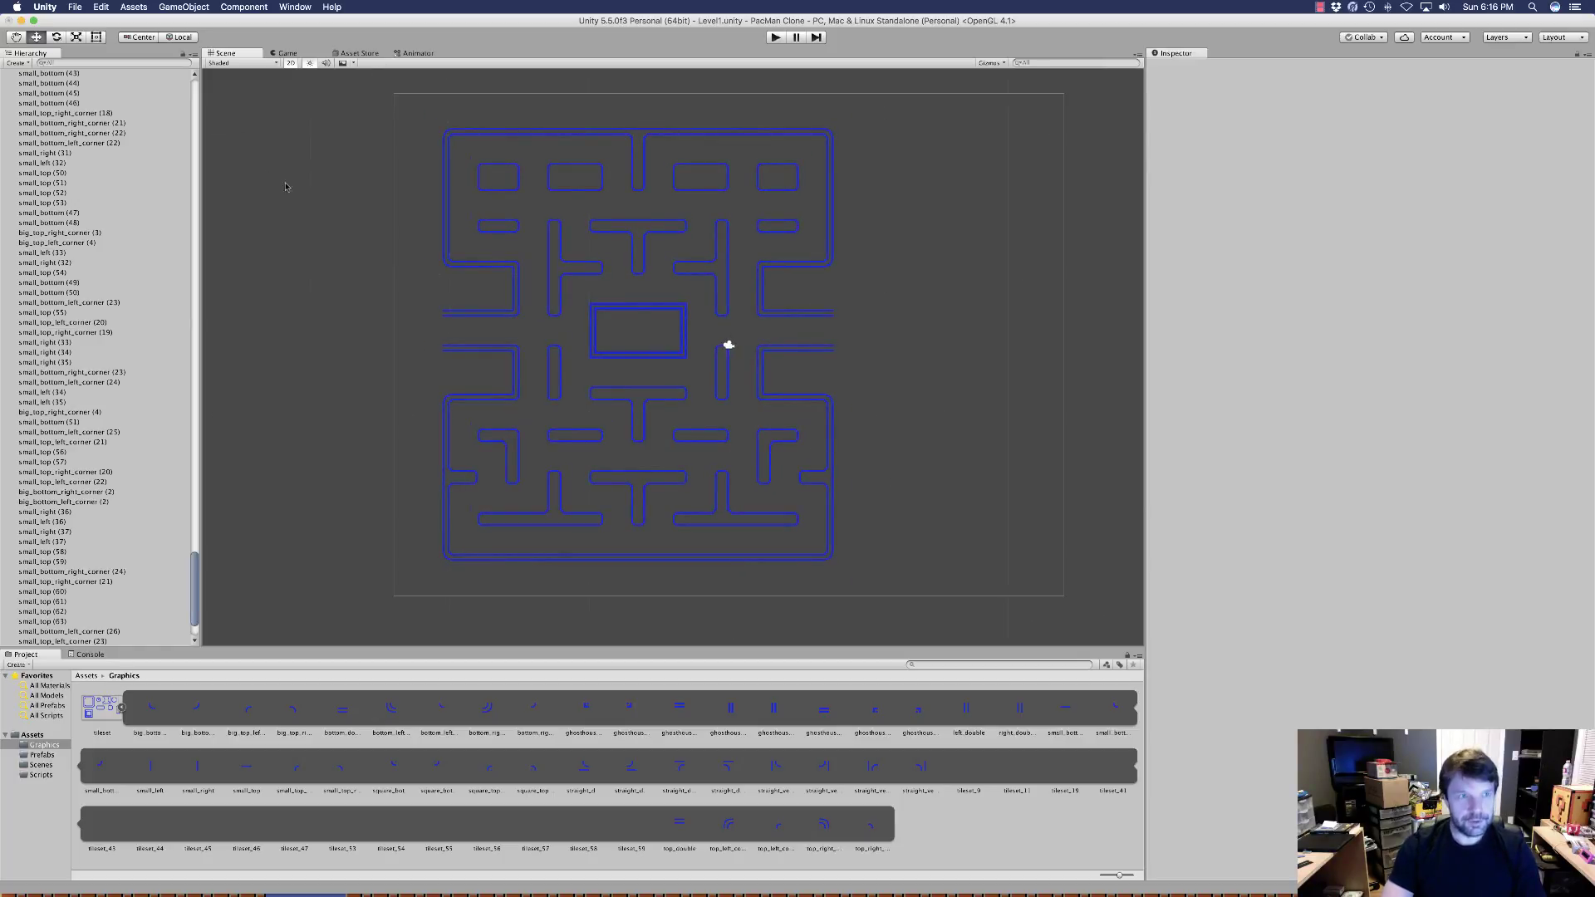
Save the Level1 scene and the project
{"action": "left_click", "coordinate": [75, 7]}
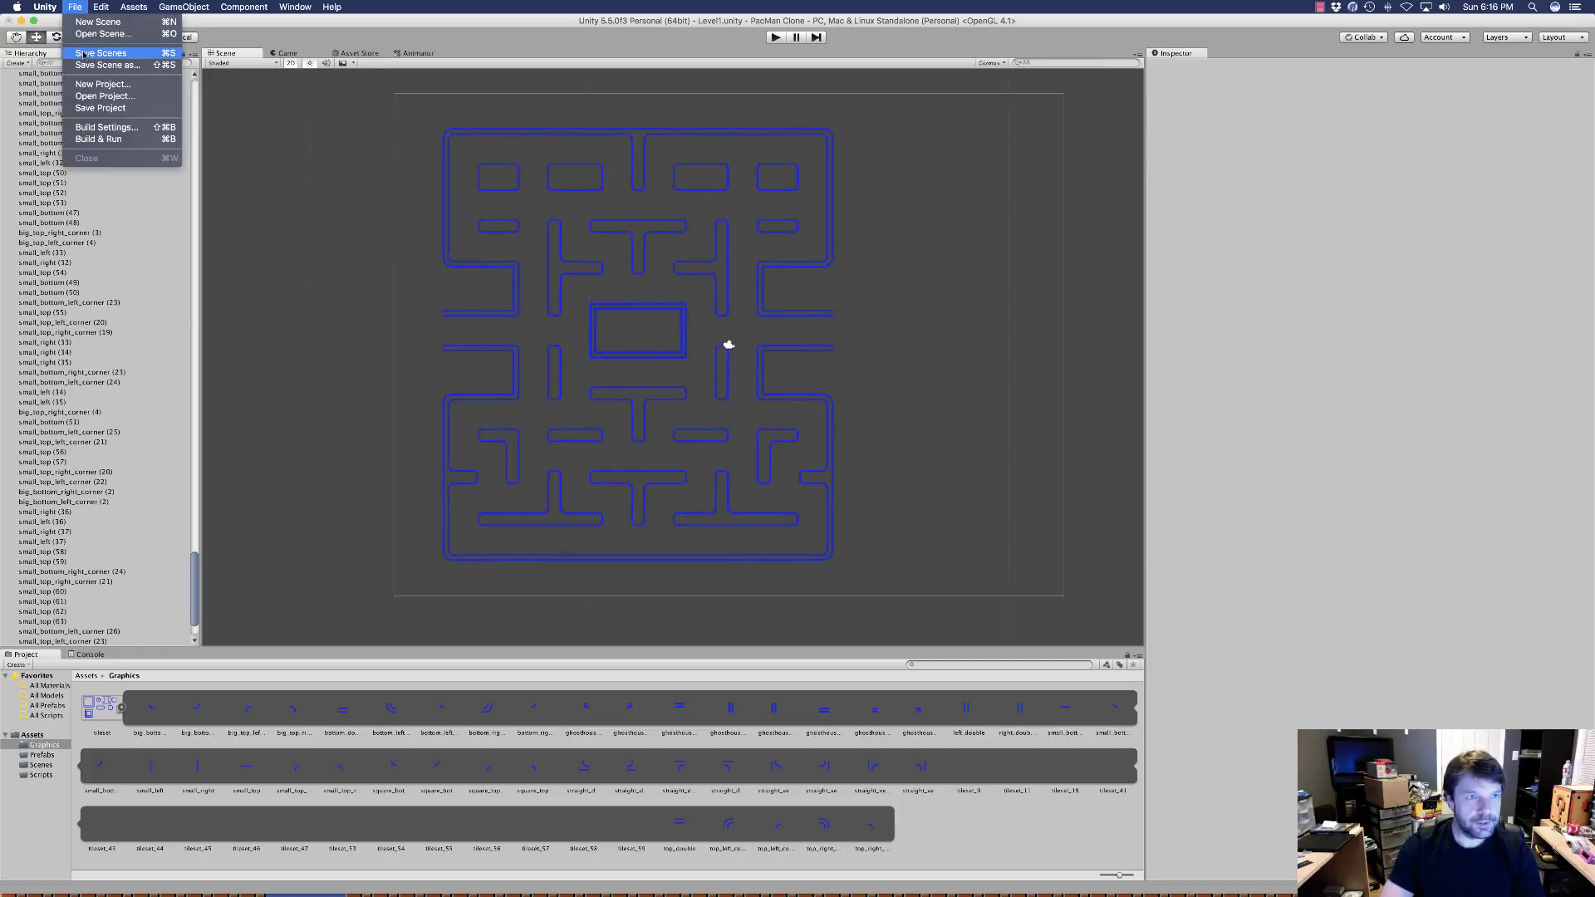
{"action": "left_click", "coordinate": [83, 55]}
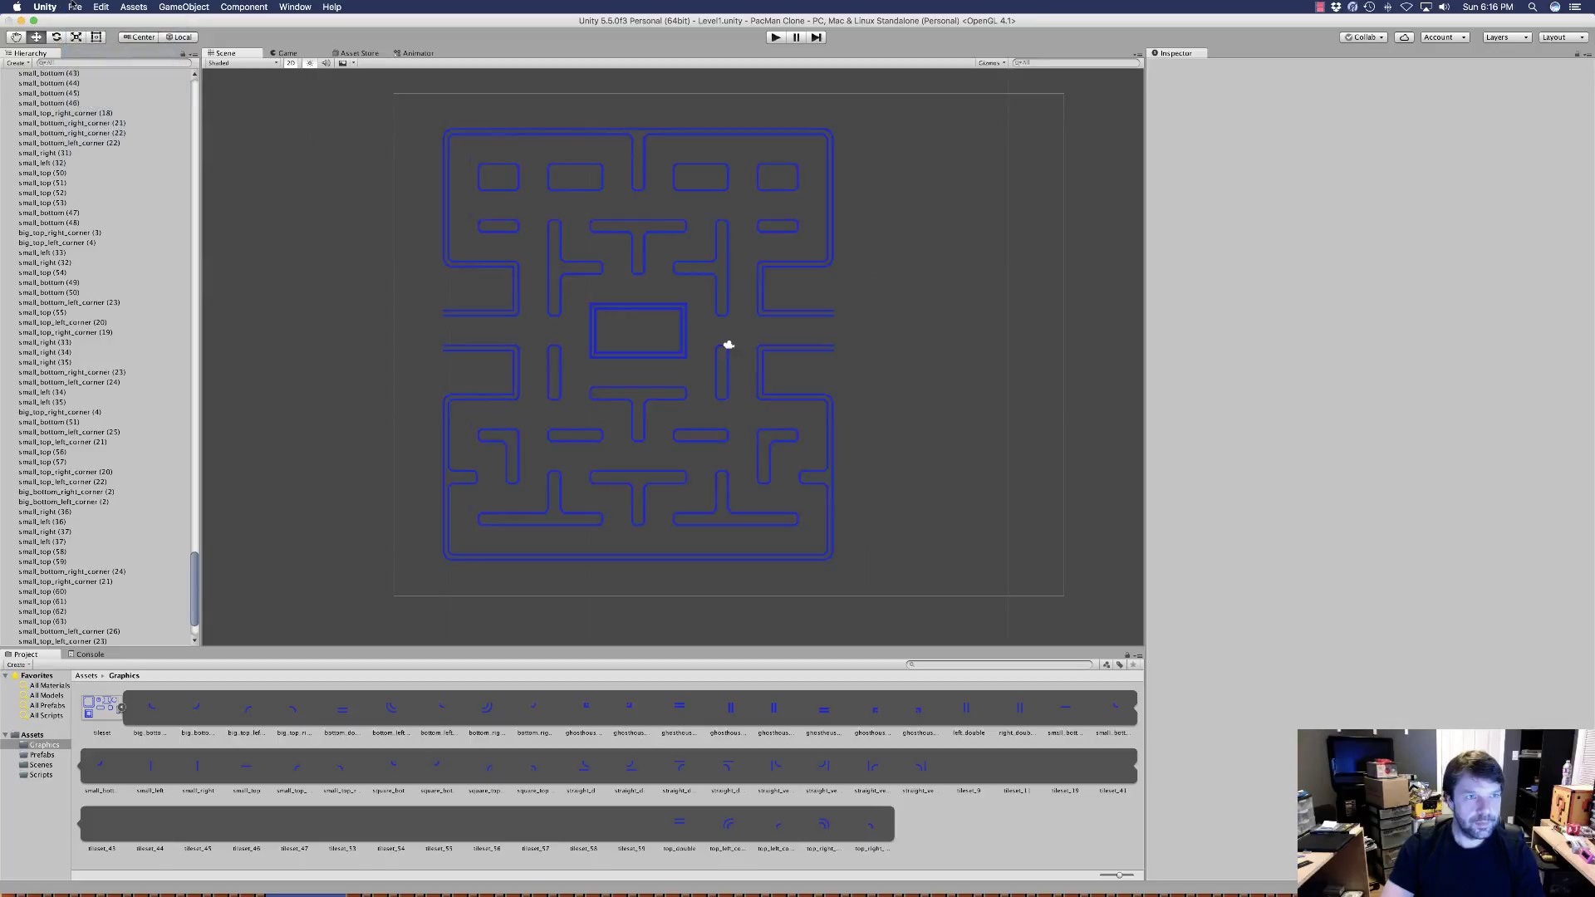
{"action": "left_click", "coordinate": [75, 7]}
{"action": "left_click", "coordinate": [108, 108]}
Look through the whole list of maze tile objects in the Level1 hierarchy
{"action": "scroll", "coordinate": [111, 212], "scroll_direction": "up", "scroll_amount": 15}
{"action": "scroll", "coordinate": [110, 212], "scroll_direction": "up", "scroll_amount": 20}
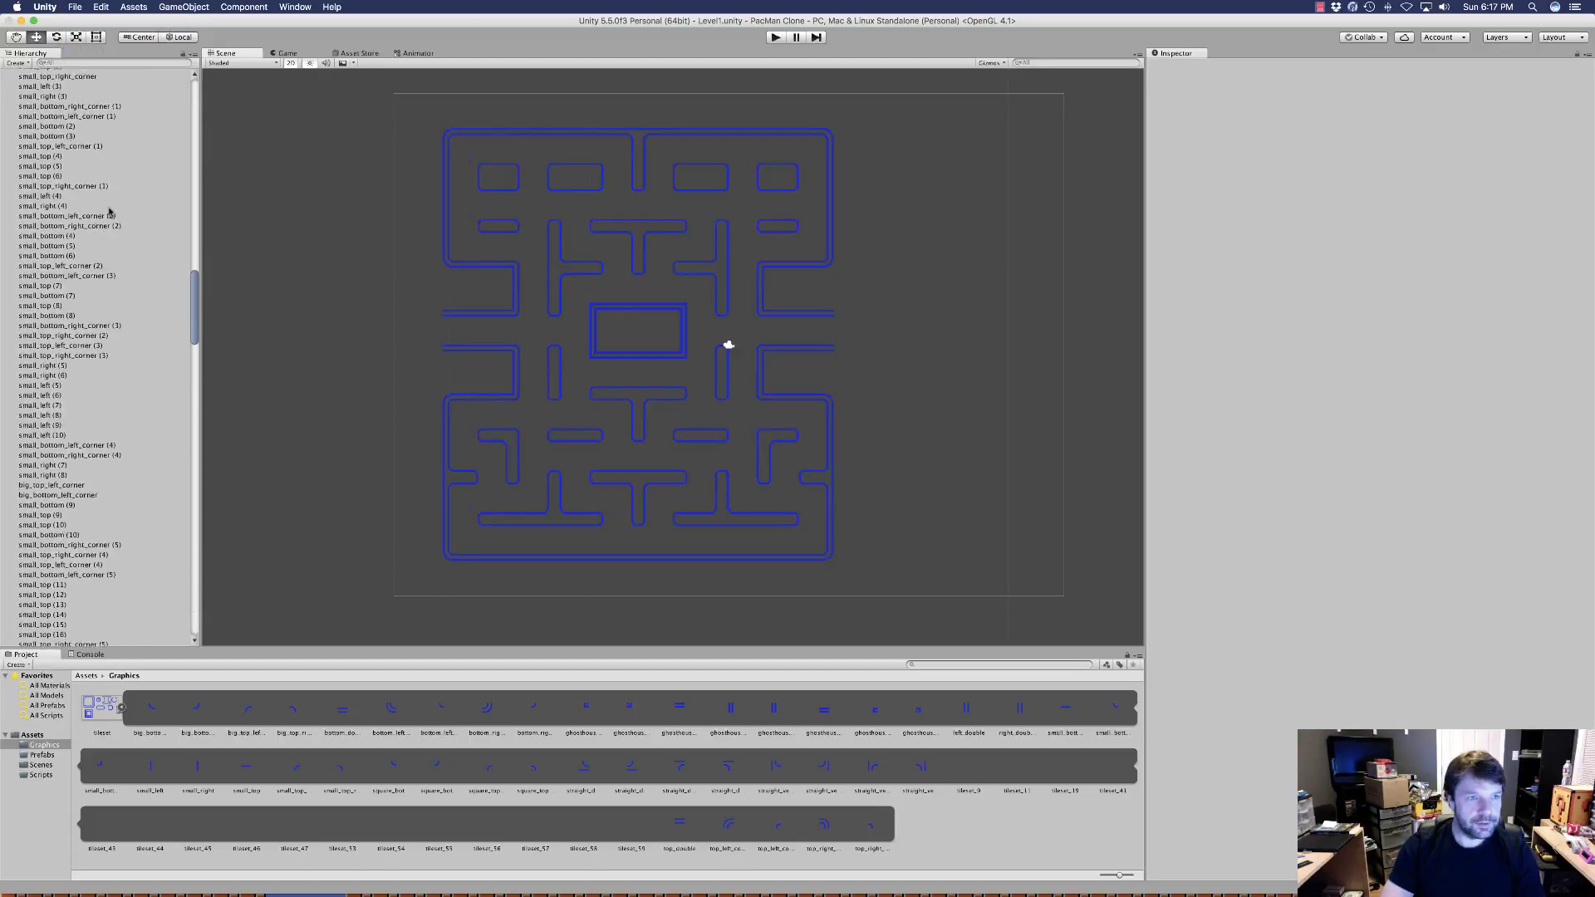
{"action": "scroll", "coordinate": [111, 212], "scroll_direction": "down", "scroll_amount": 10}
{"action": "scroll", "coordinate": [109, 212], "scroll_direction": "up", "scroll_amount": 15}
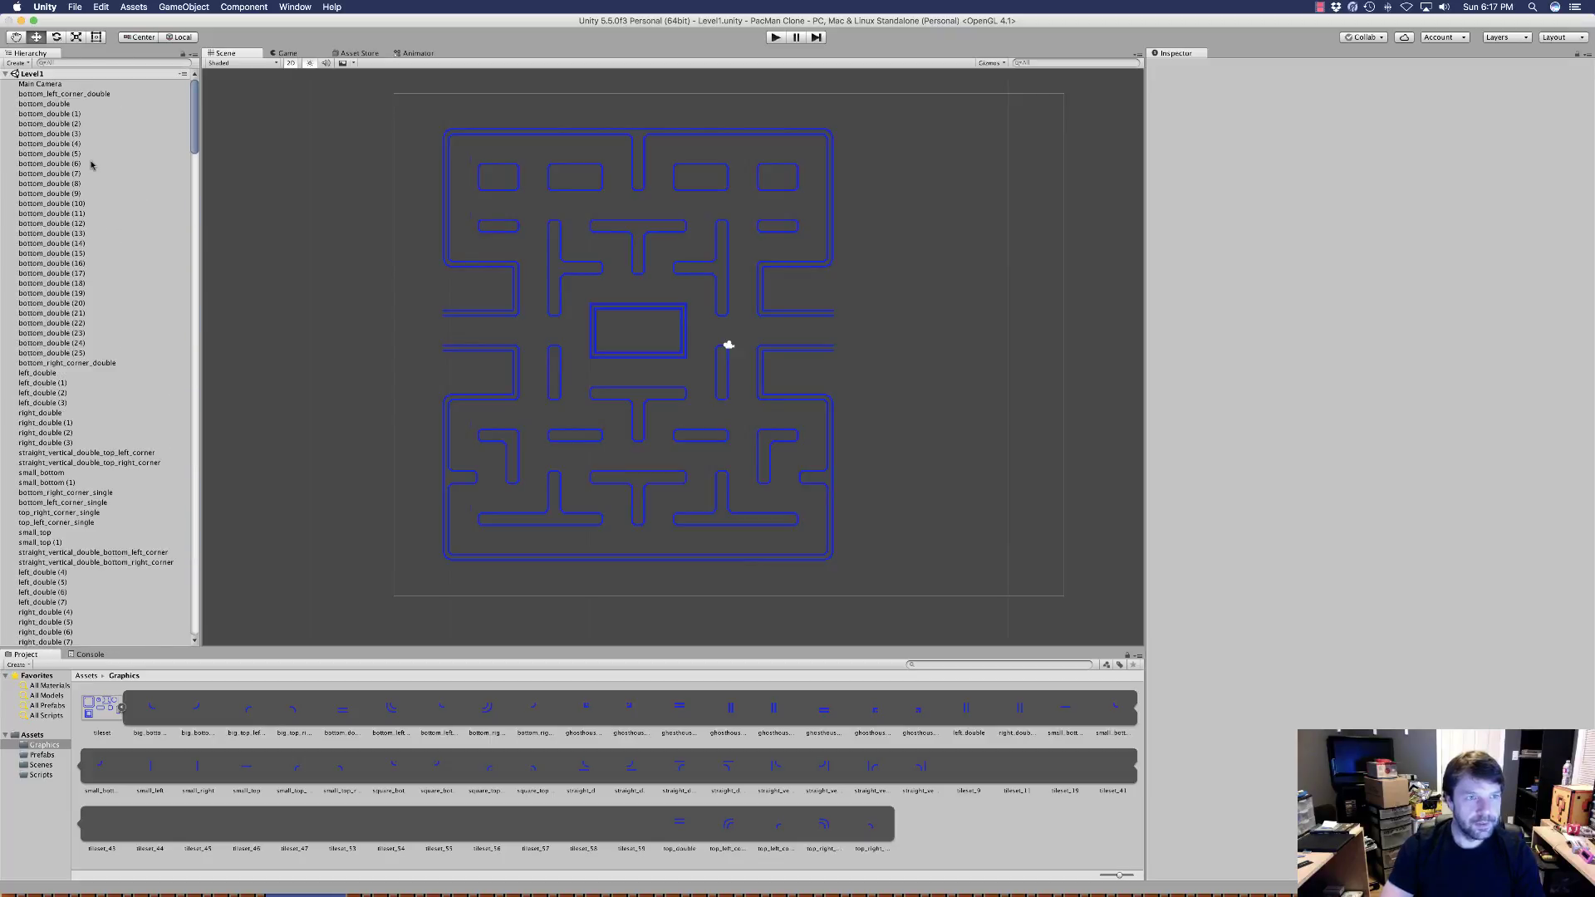
{"action": "scroll", "coordinate": [96, 169], "scroll_direction": "down", "scroll_amount": 15}
{"action": "scroll", "coordinate": [96, 169], "scroll_direction": "down", "scroll_amount": 20}
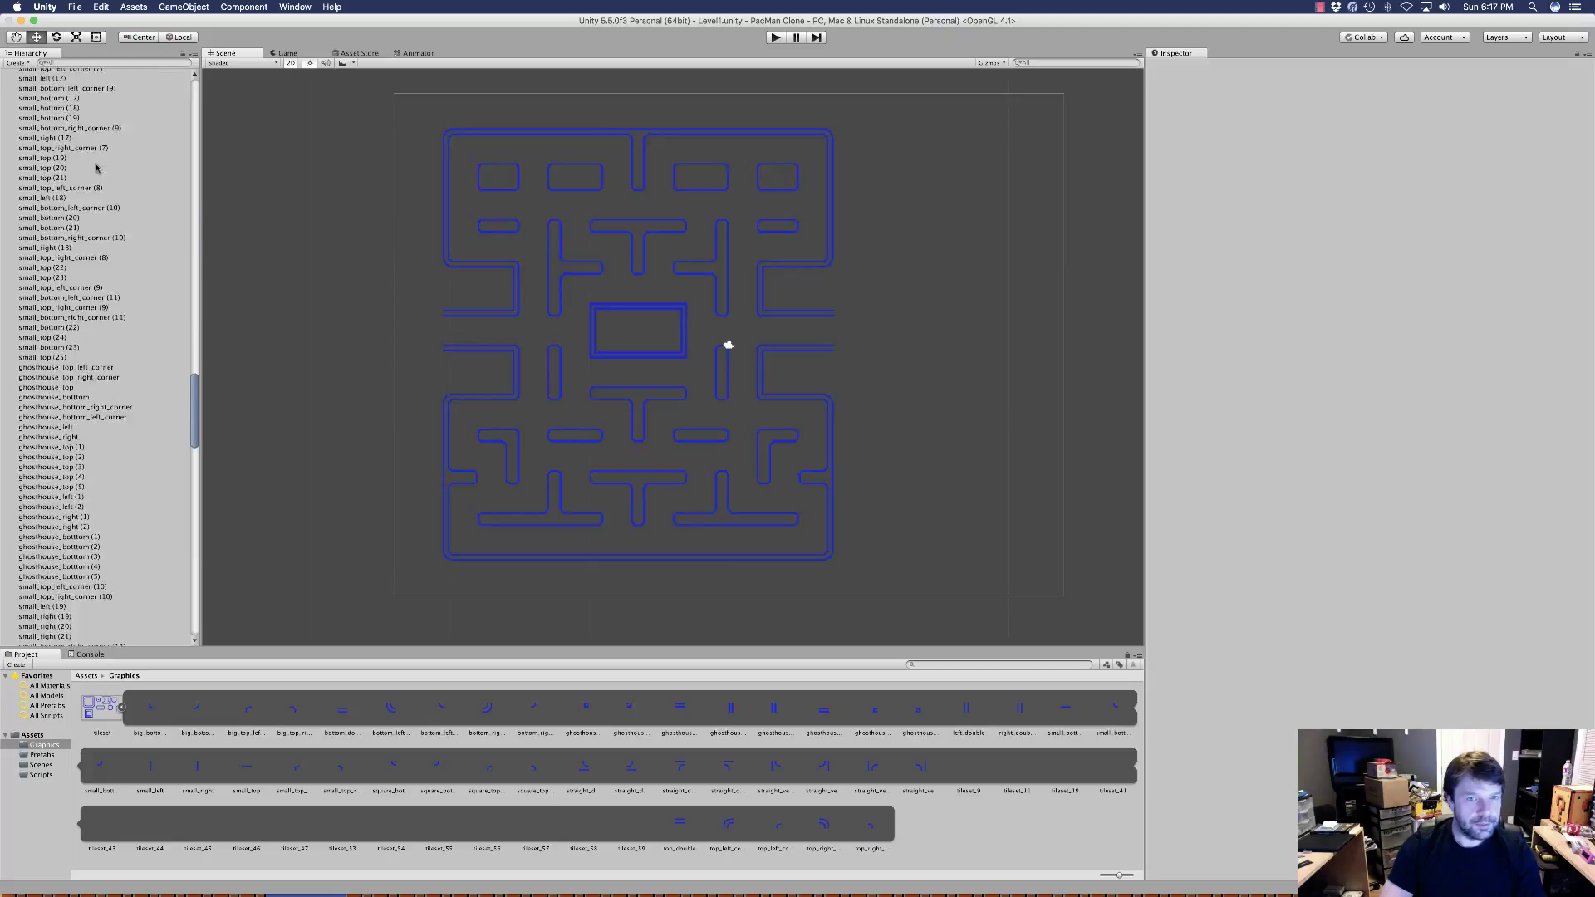
{"action": "scroll", "coordinate": [95, 169], "scroll_direction": "up", "scroll_amount": 20}
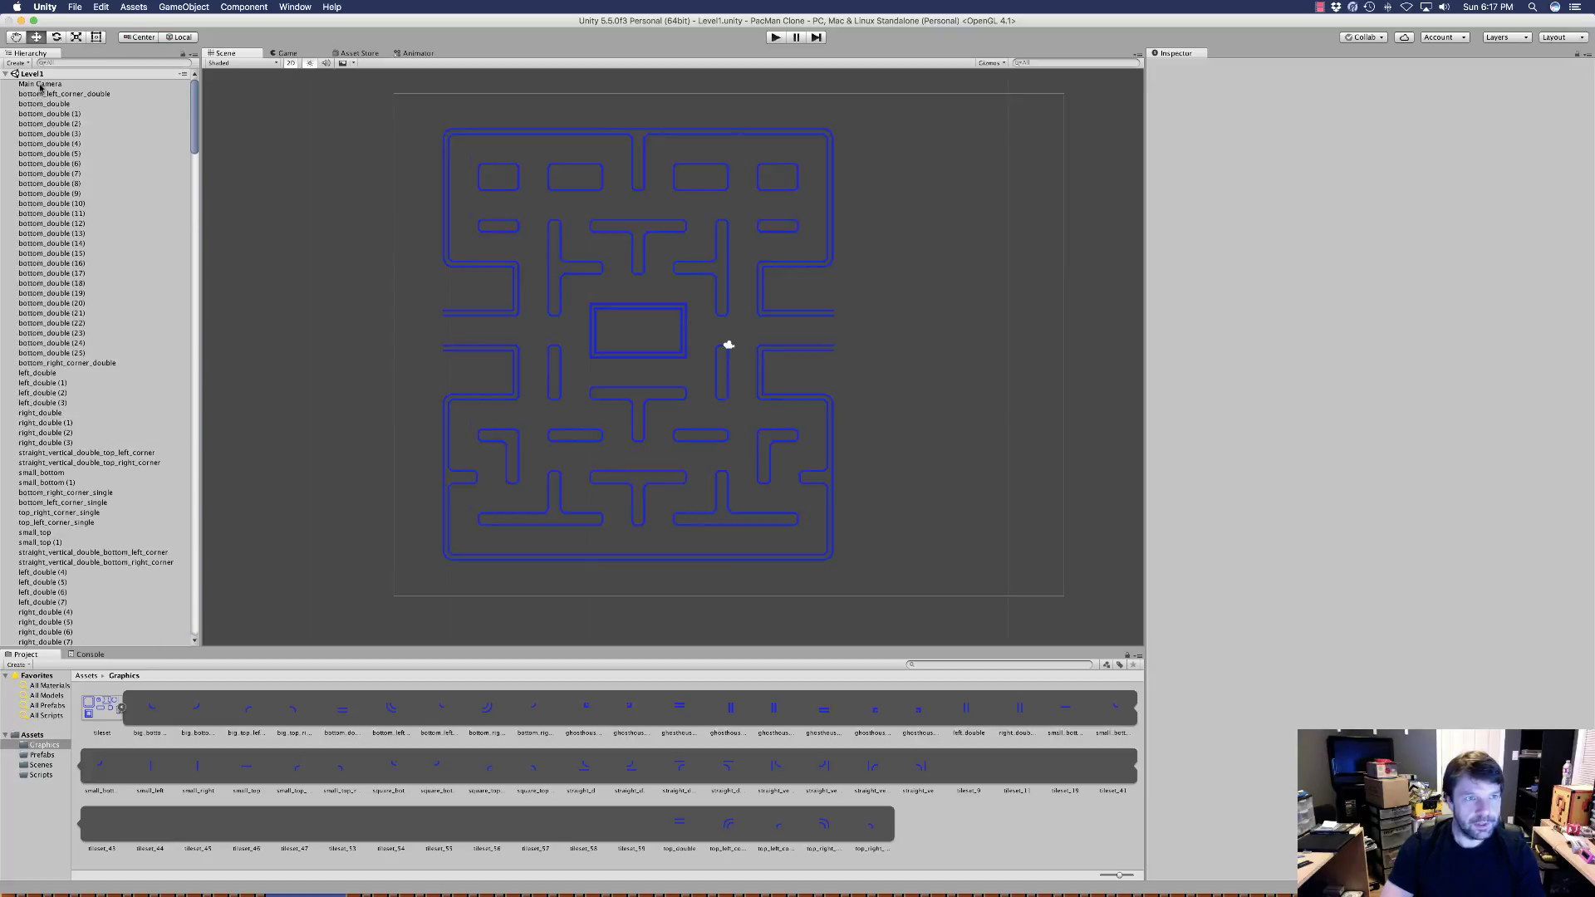
Create an empty game object and set its position to X 0, Y 0
{"action": "left_click", "coordinate": [40, 84]}
{"action": "left_click", "coordinate": [184, 7]}
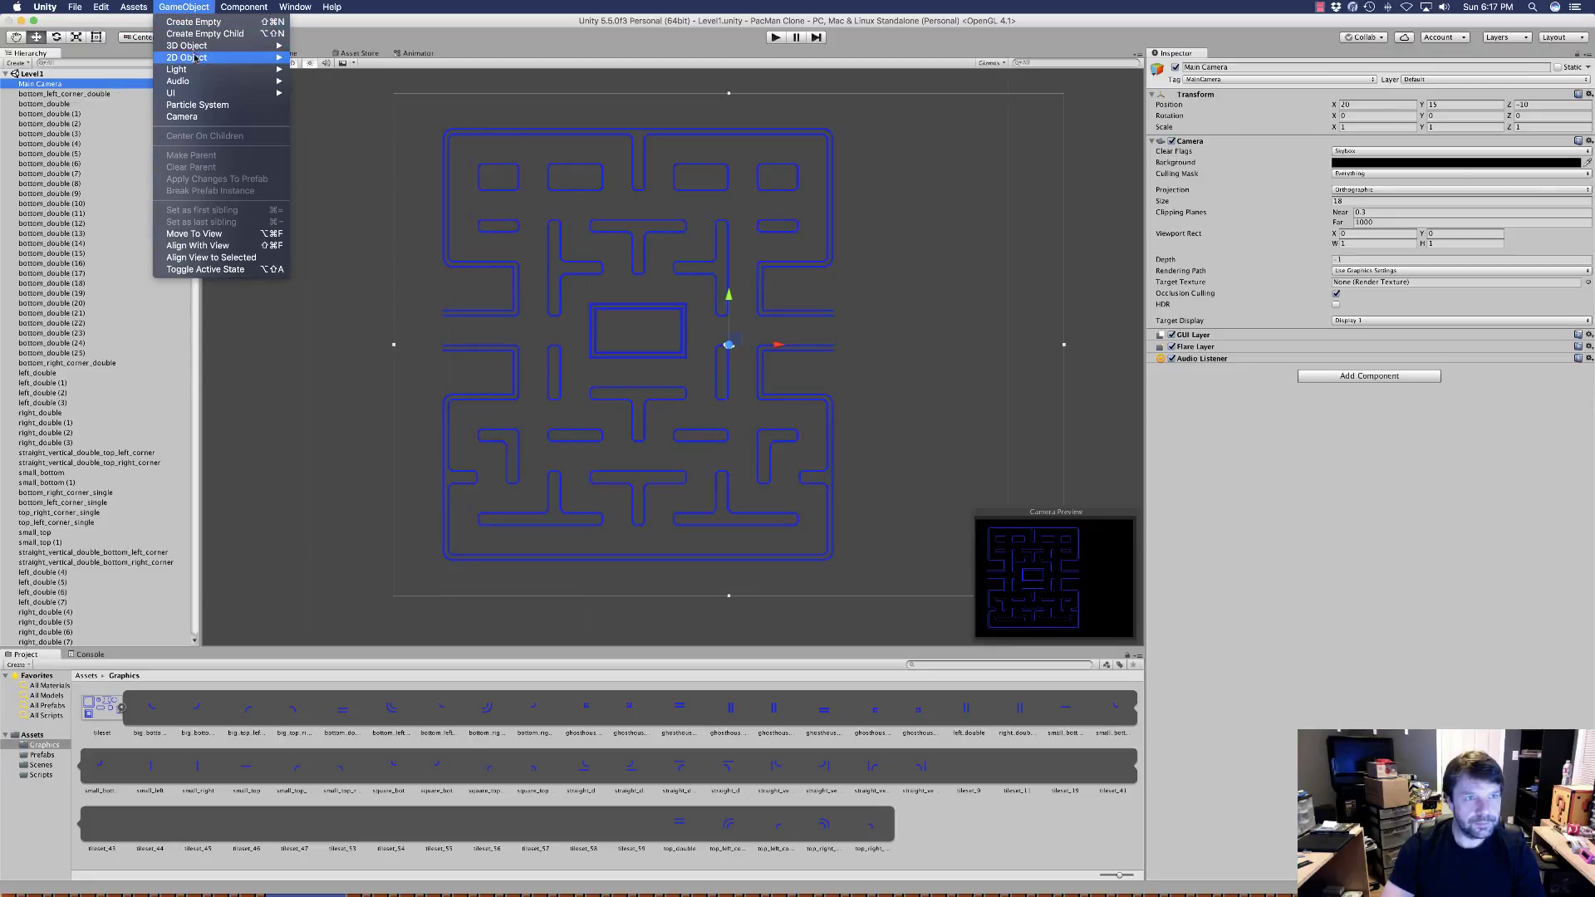
{"action": "left_click", "coordinate": [201, 22]}
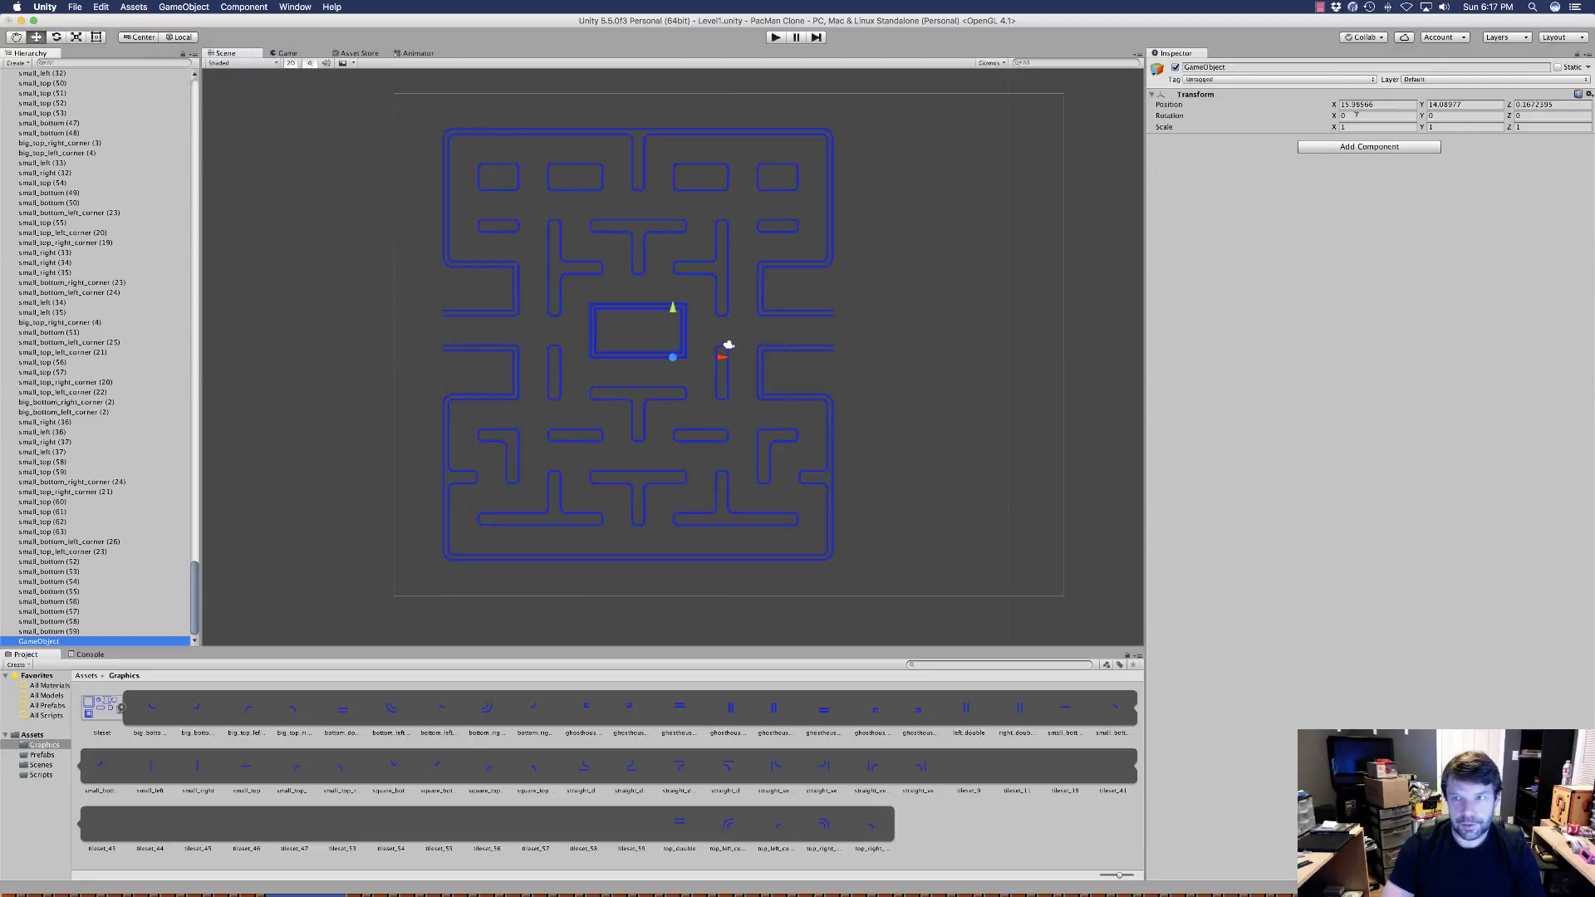
{"action": "left_click", "coordinate": [1396, 103]}
{"action": "type", "text": "0"}
{"action": "key", "text": "Tab"}
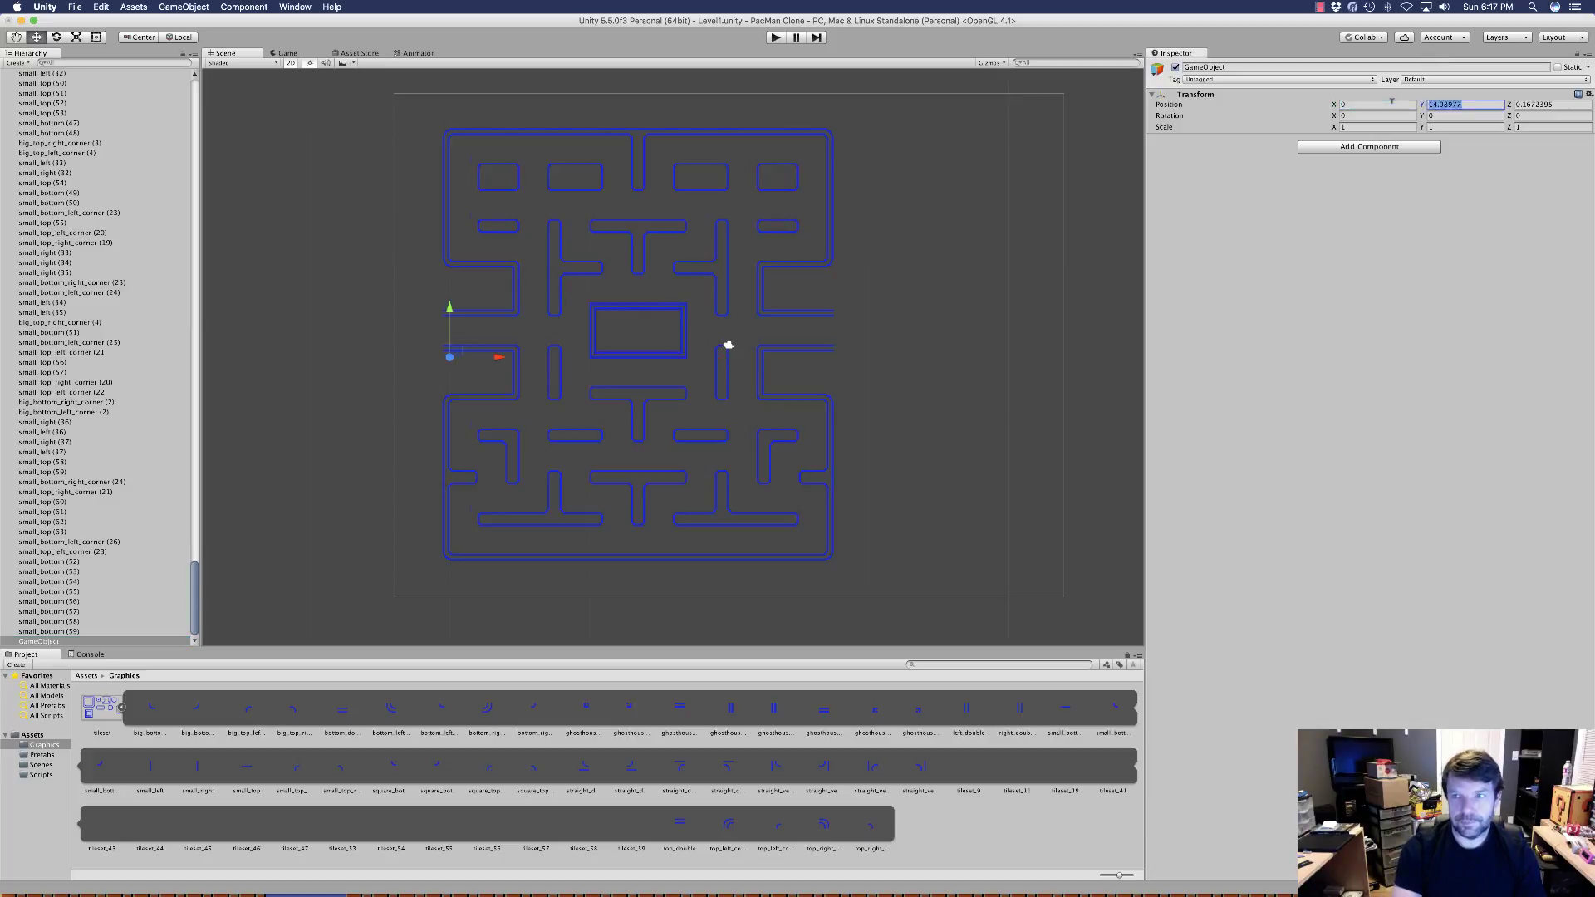
{"action": "type", "text": "0"}
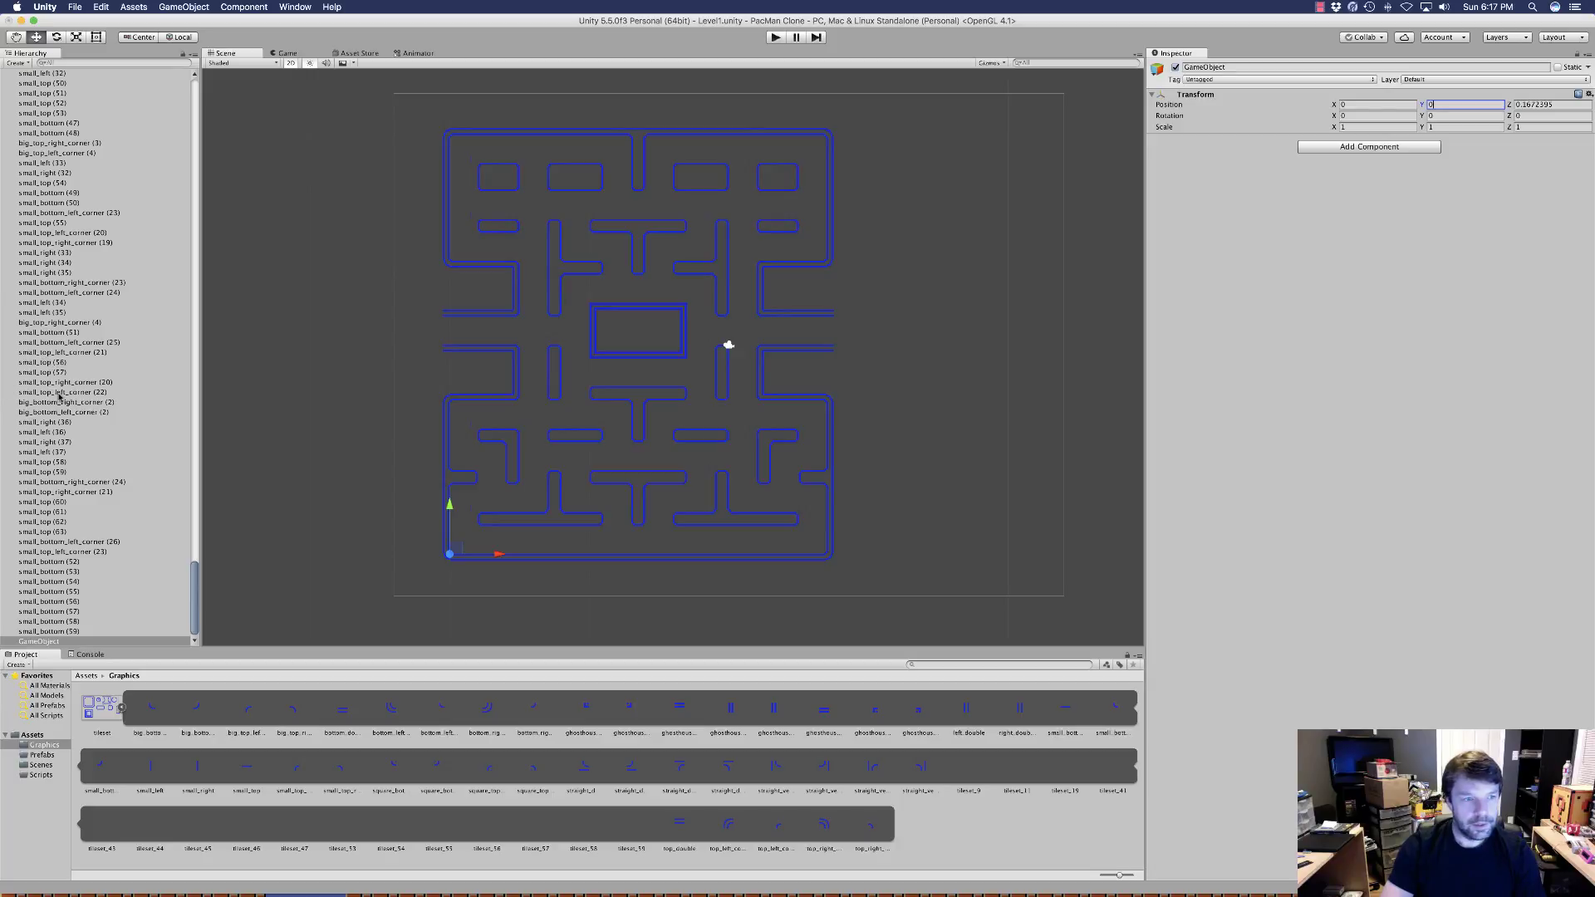
Rename the new empty game object as Maze
{"action": "left_click", "coordinate": [47, 642]}
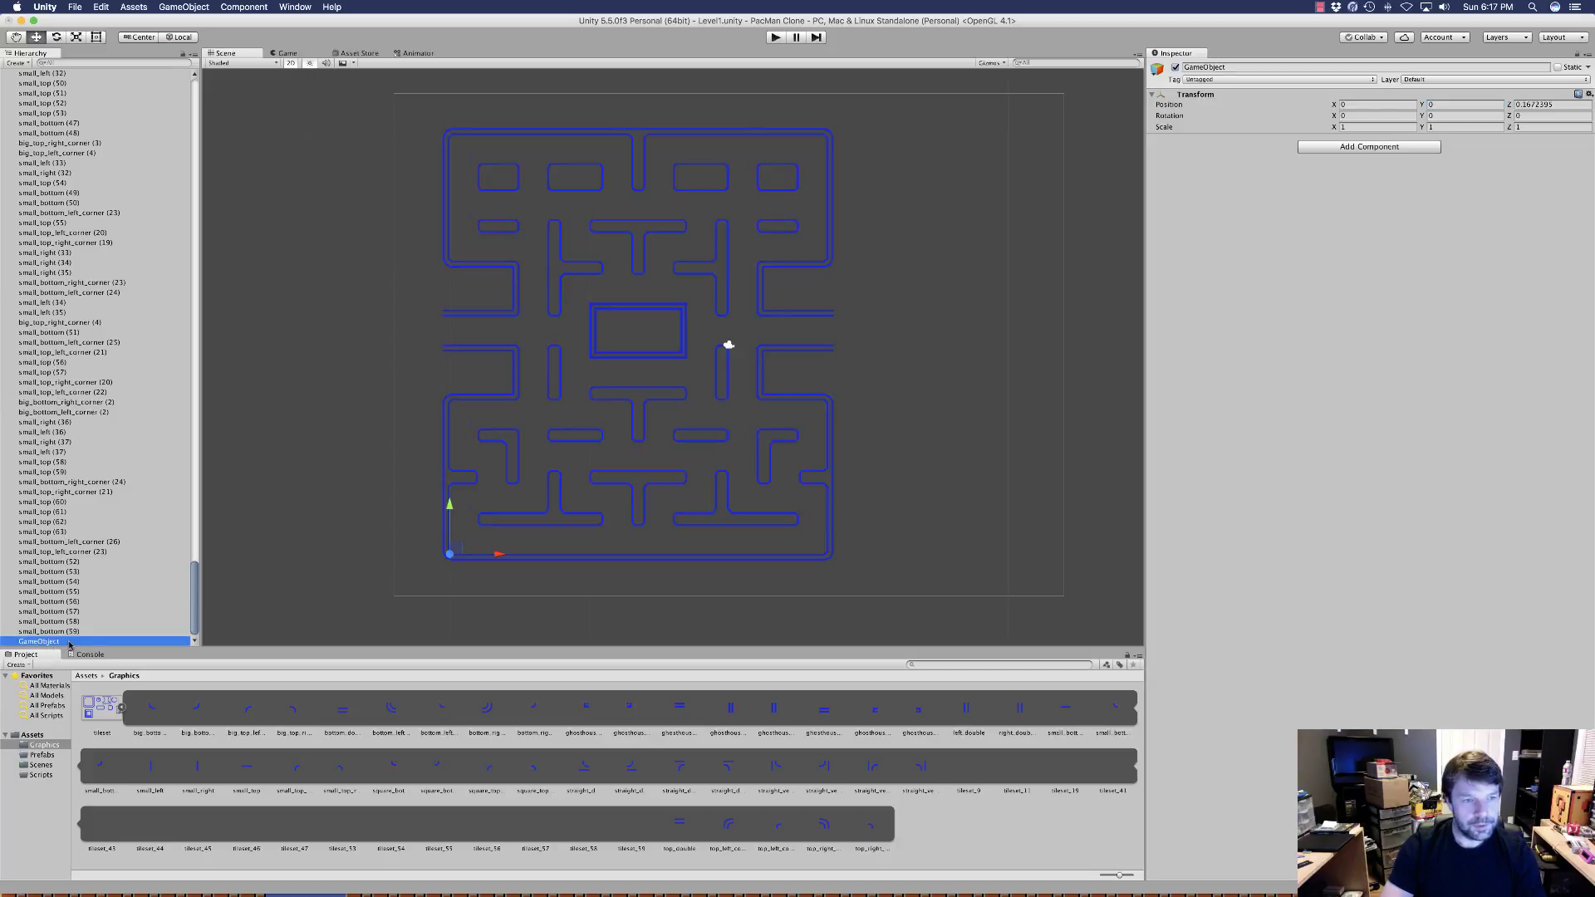
{"action": "key", "text": "Return"}
{"action": "type", "text": "Max"}
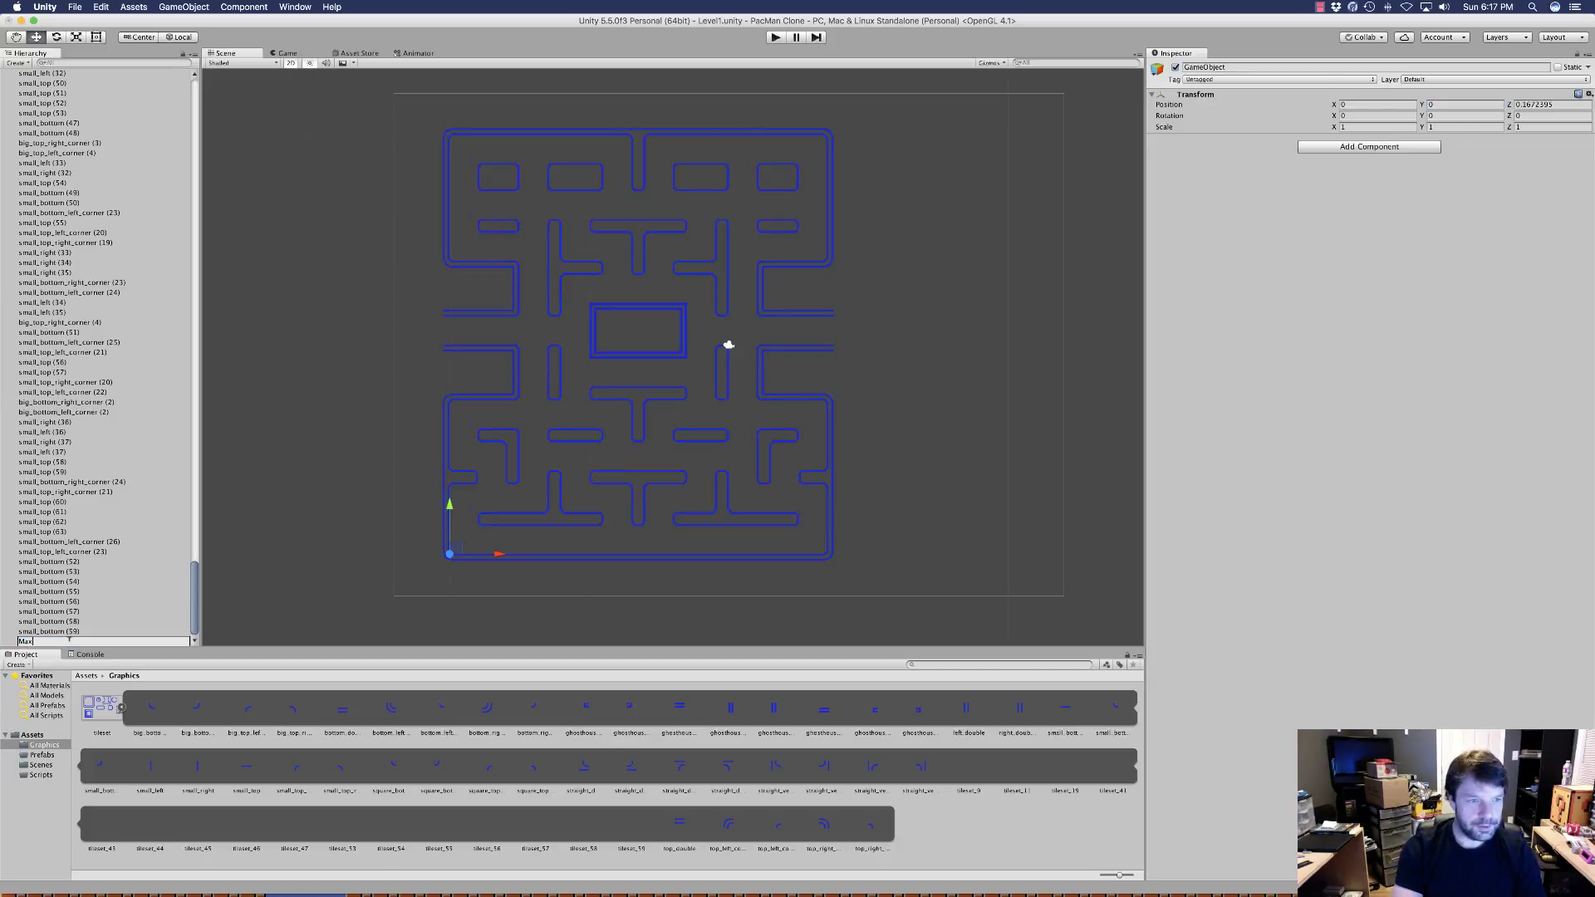
{"action": "key", "text": "Return"}
Parent all maze tiles, from bottom_left_corner_double through small_bottom (59), to the Maze object and collapse its child list
{"action": "left_click", "coordinate": [66, 632]}
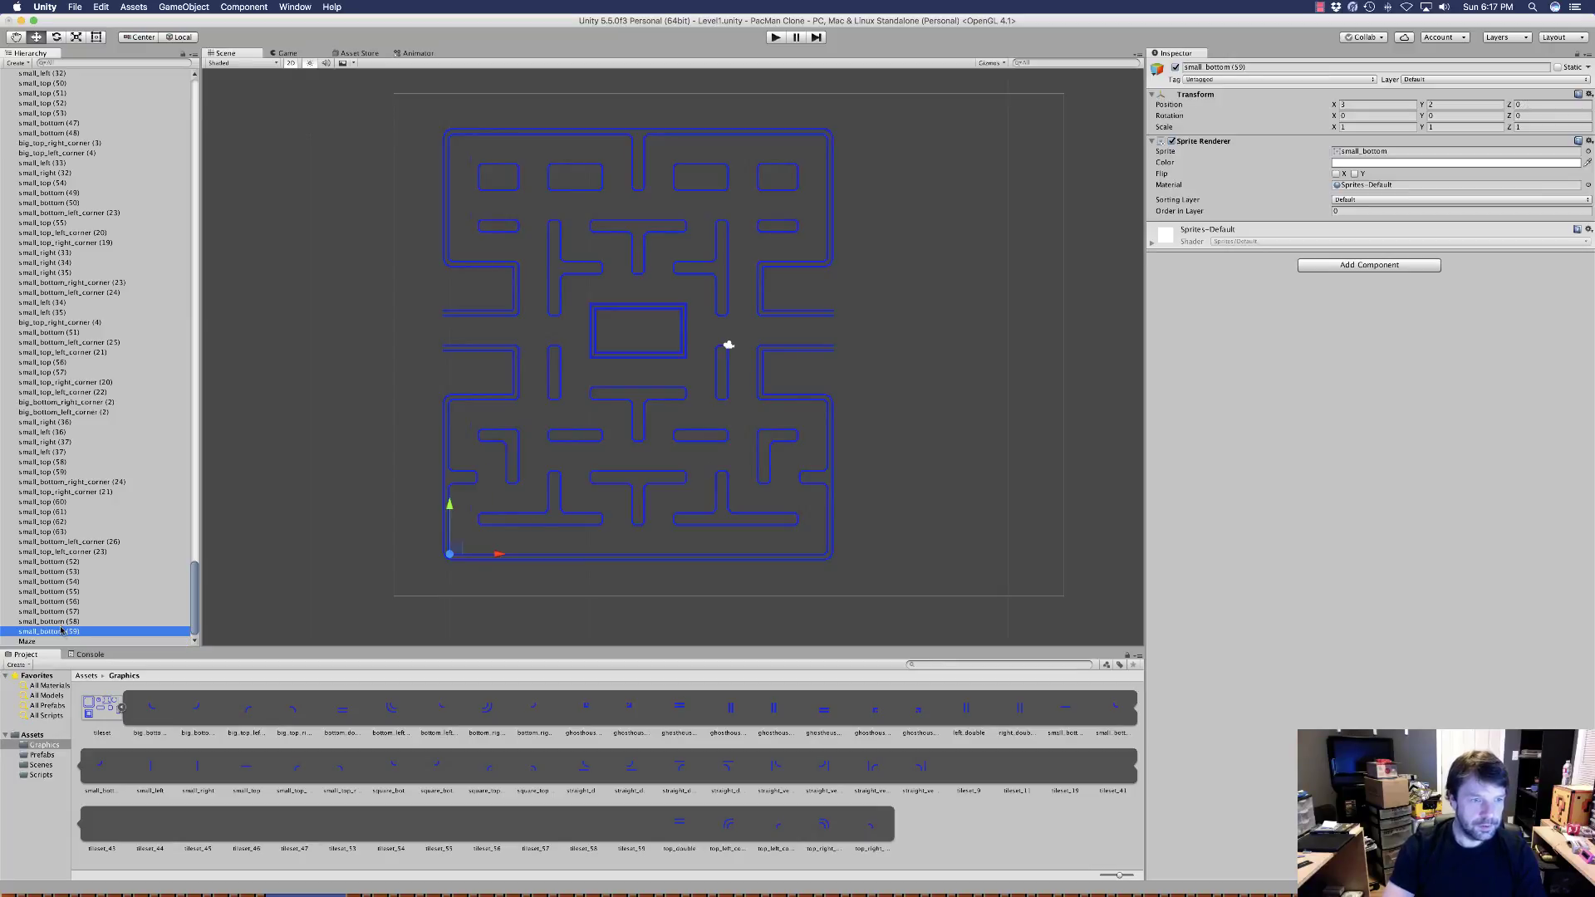
{"action": "scroll", "coordinate": [56, 545], "scroll_direction": "up", "scroll_amount": 20}
{"action": "scroll", "coordinate": [55, 546], "scroll_direction": "up", "scroll_amount": 15}
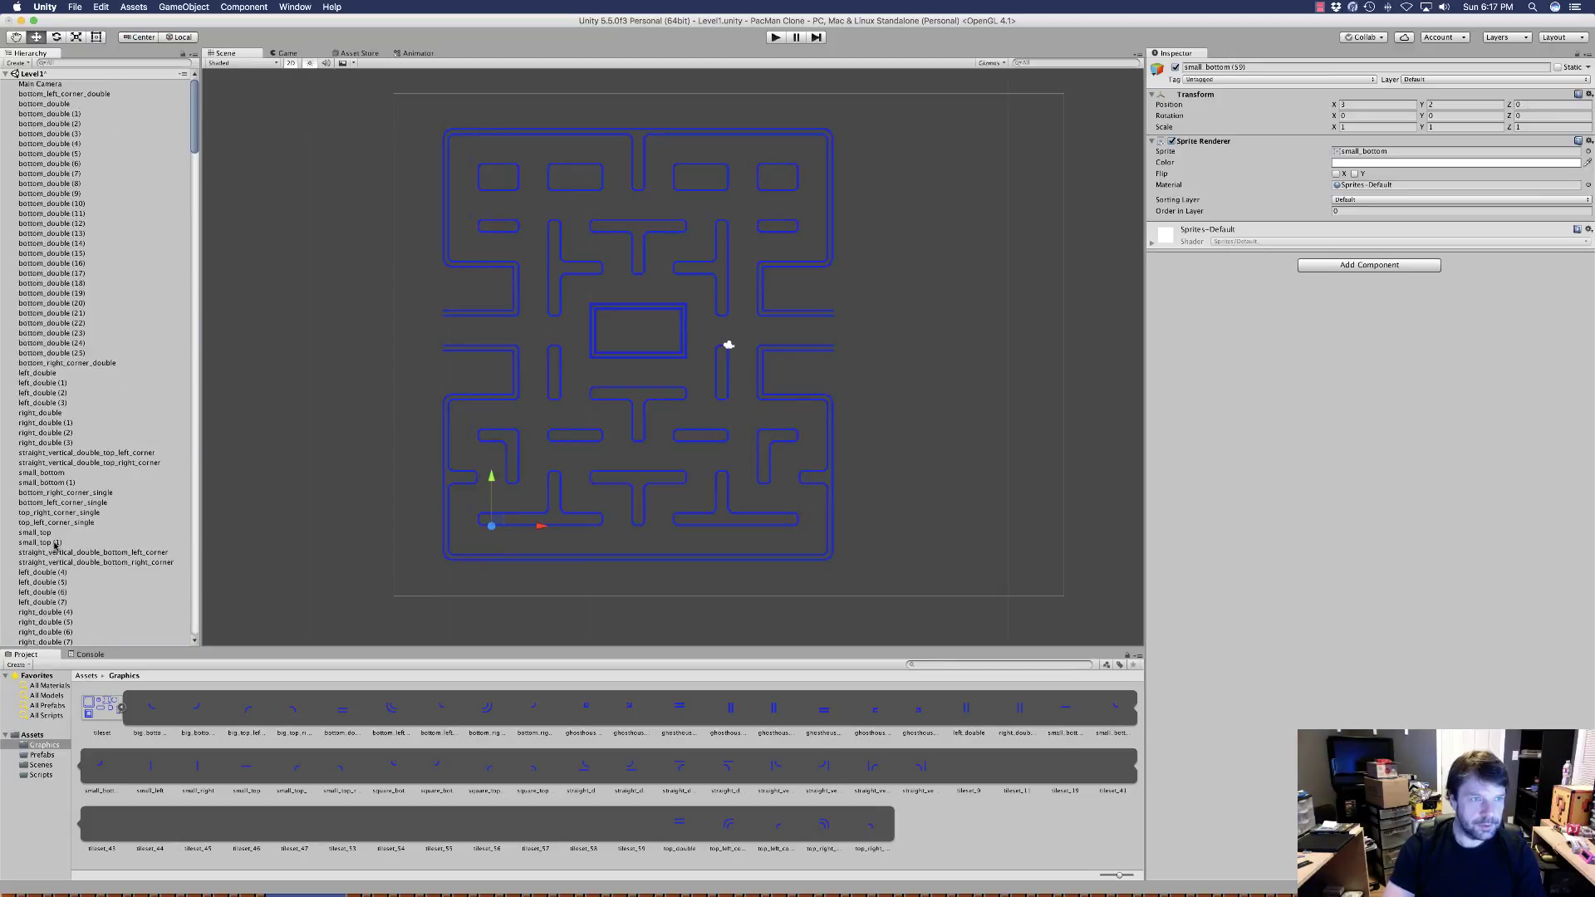
{"action": "left_click", "coordinate": [38, 93], "text": "shift"}
{"action": "scroll", "coordinate": [80, 392], "scroll_direction": "down", "scroll_amount": 15}
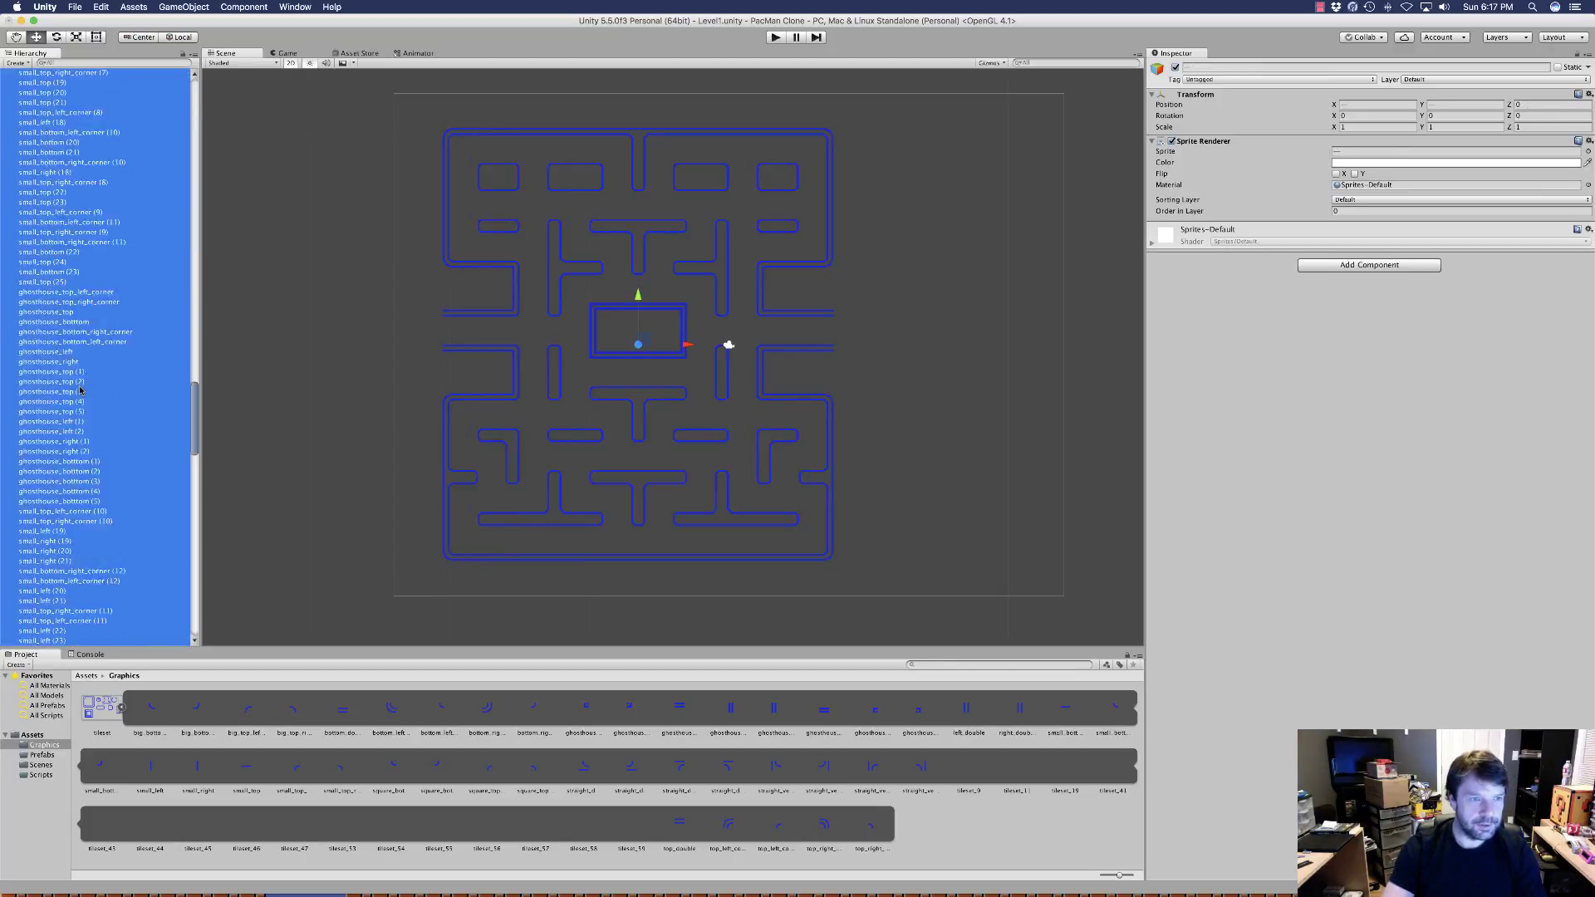
{"action": "scroll", "coordinate": [80, 392], "scroll_direction": "down", "scroll_amount": 10}
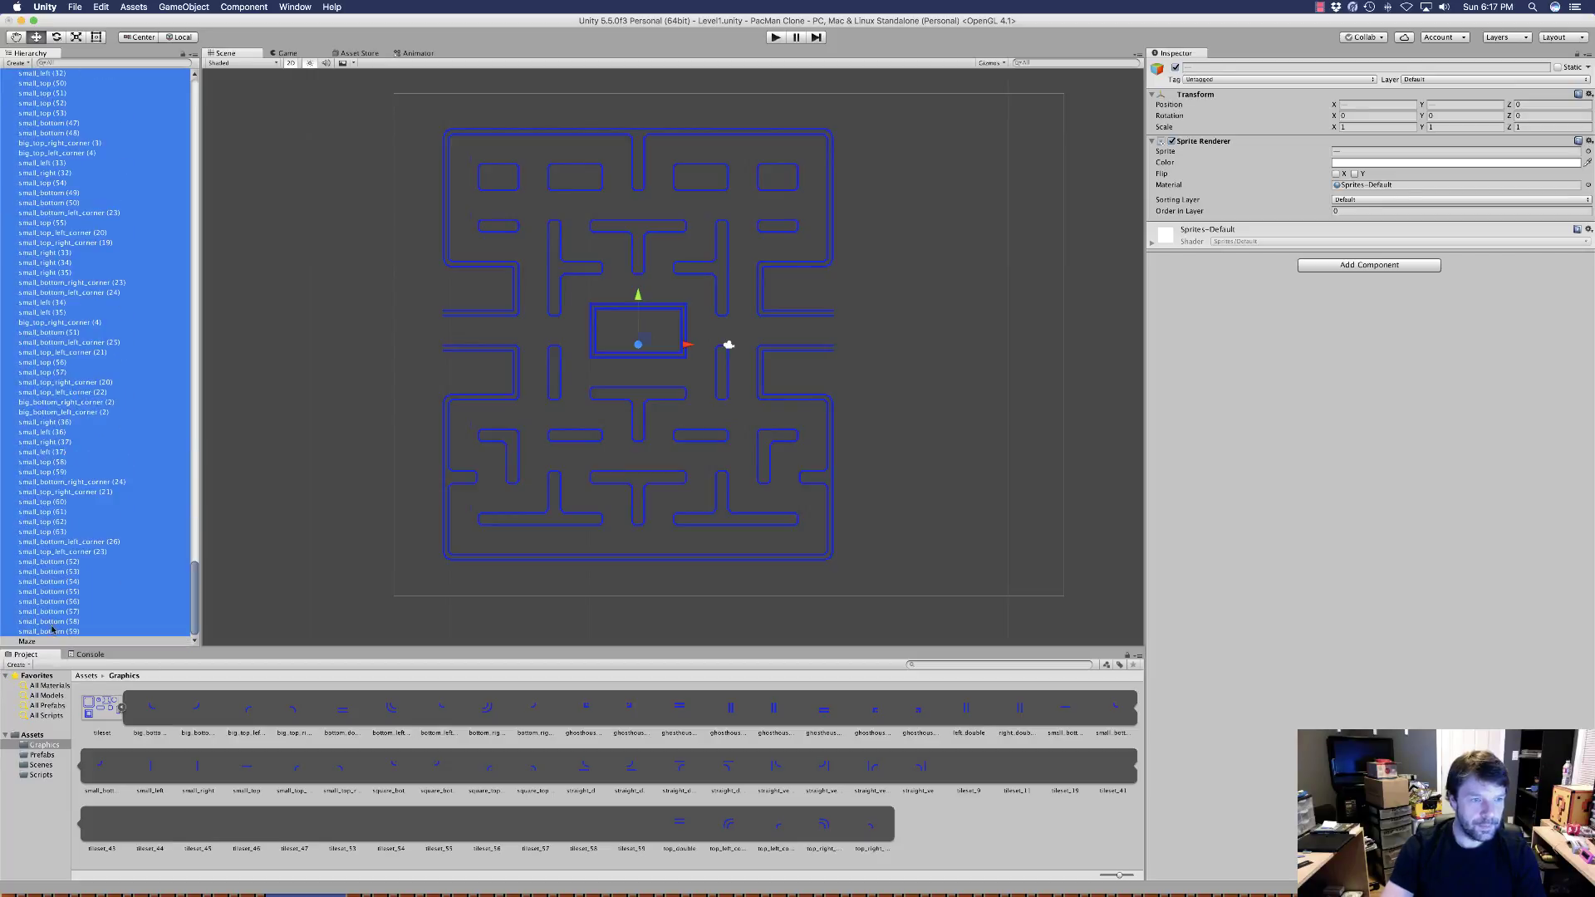
{"action": "left_click_drag", "start_coordinate": [39, 634], "coordinate": [24, 643]}
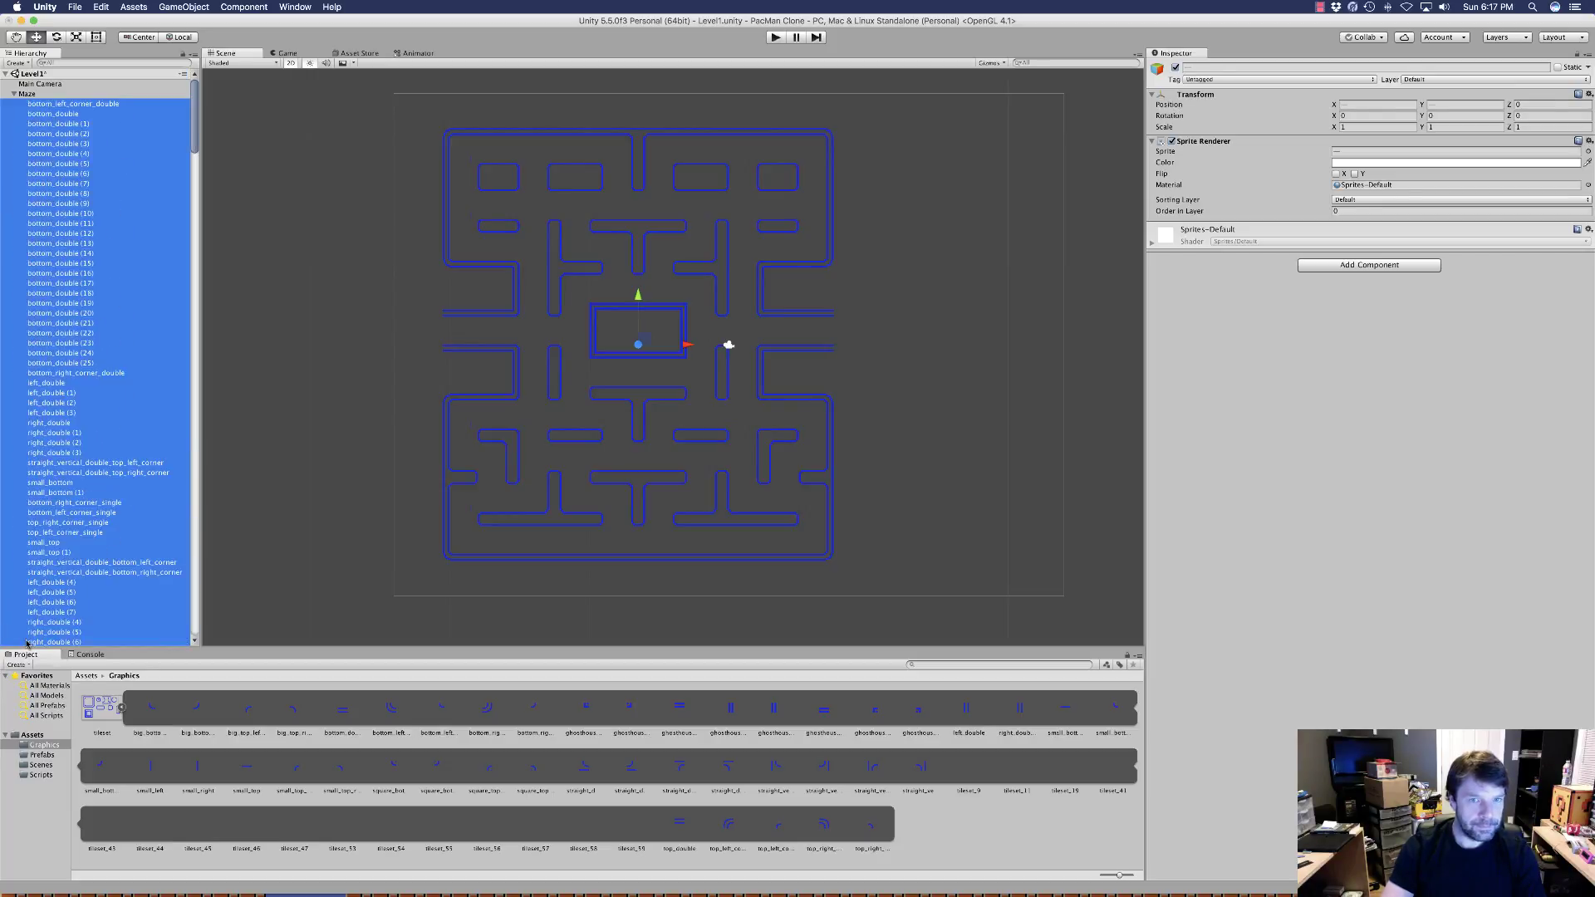
{"action": "left_click", "coordinate": [14, 94]}
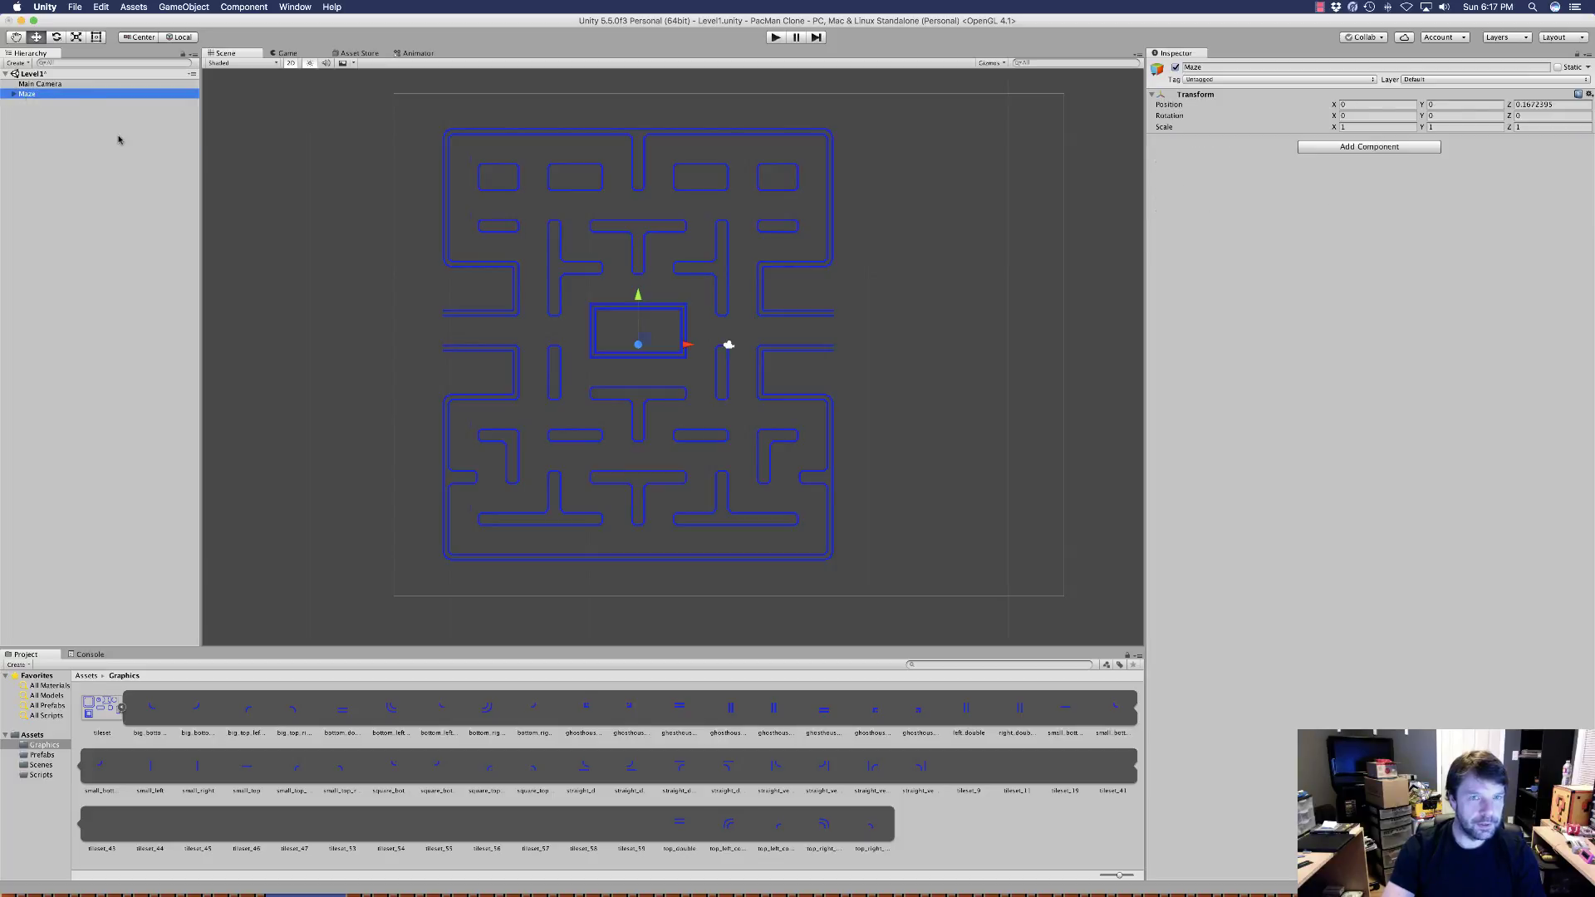
{"action": "left_click", "coordinate": [98, 220]}
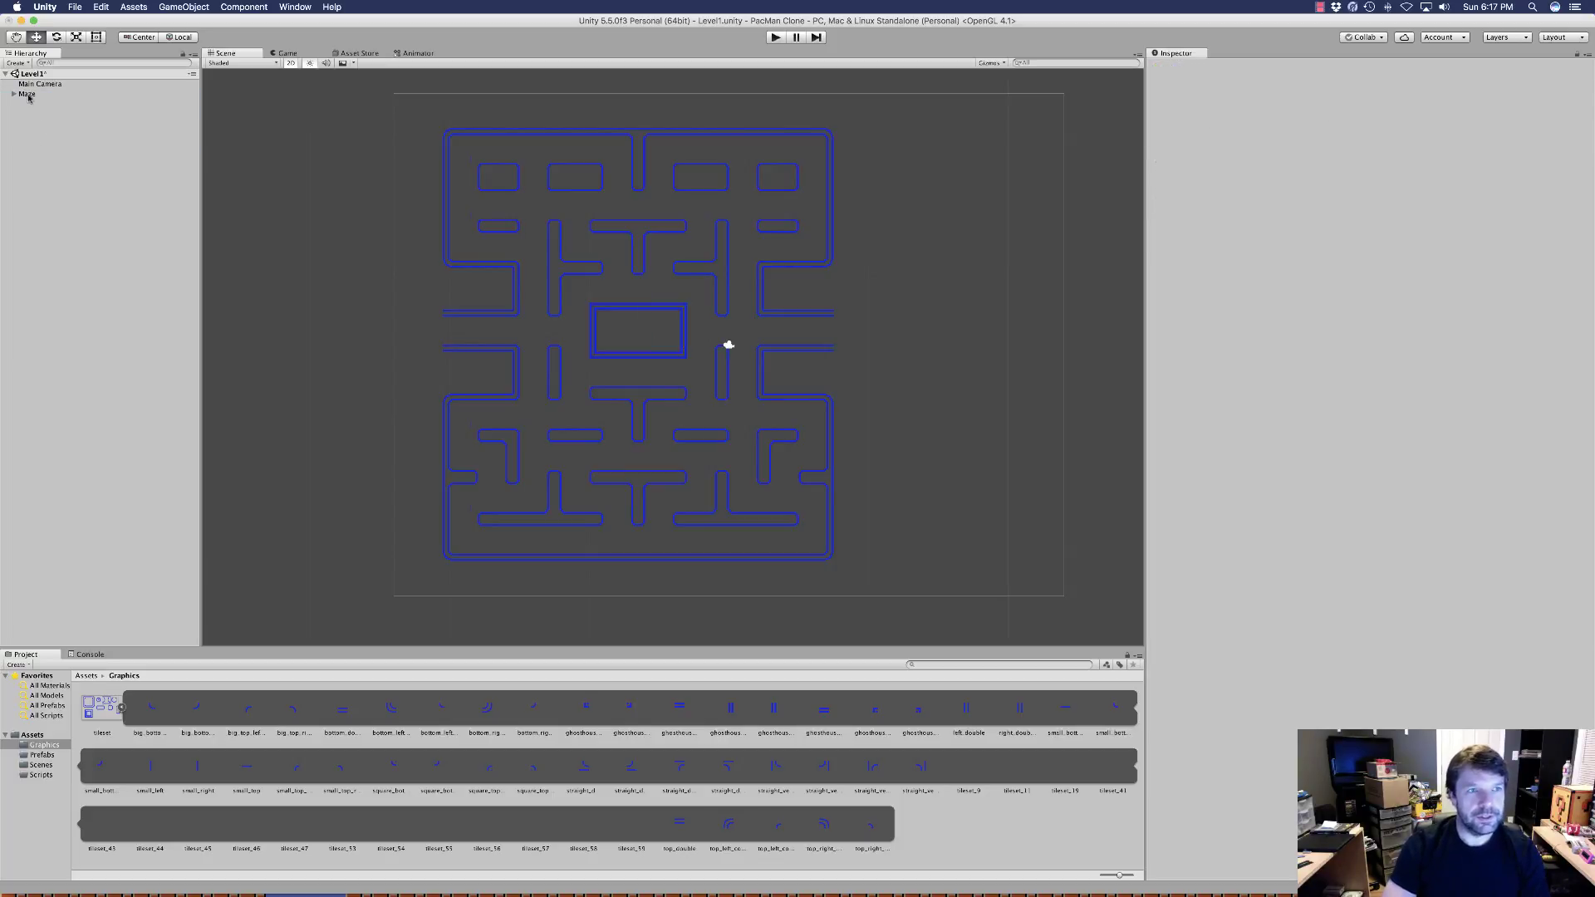
{"action": "left_click", "coordinate": [28, 94]}
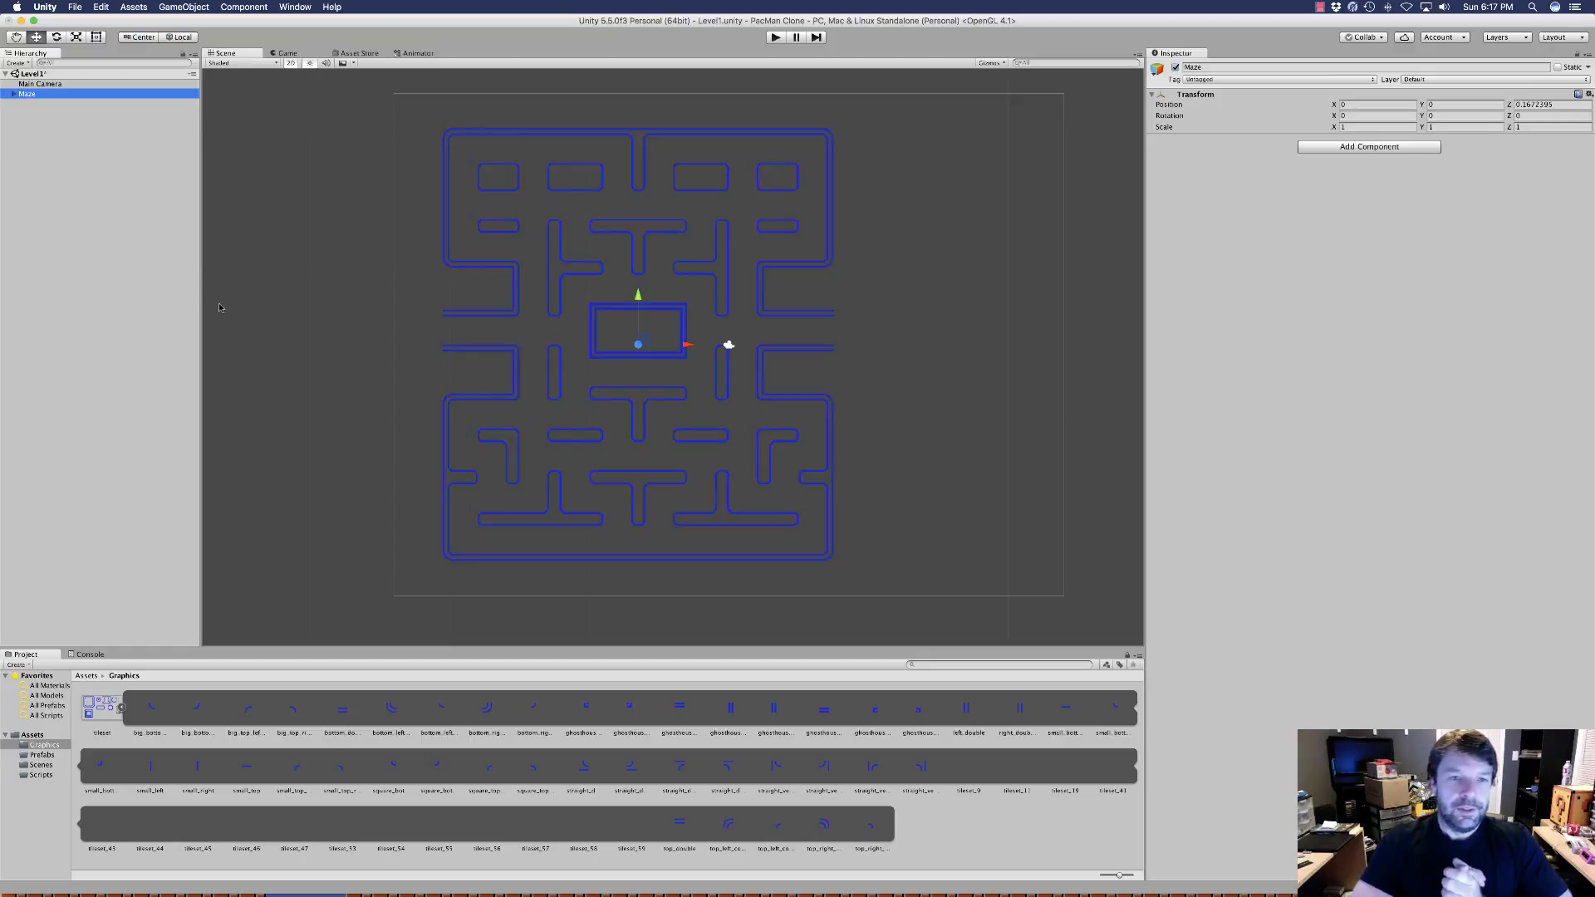
Examine the complete maze in the Game view at different scales, and return to the Scene view
{"action": "left_click", "coordinate": [285, 55]}
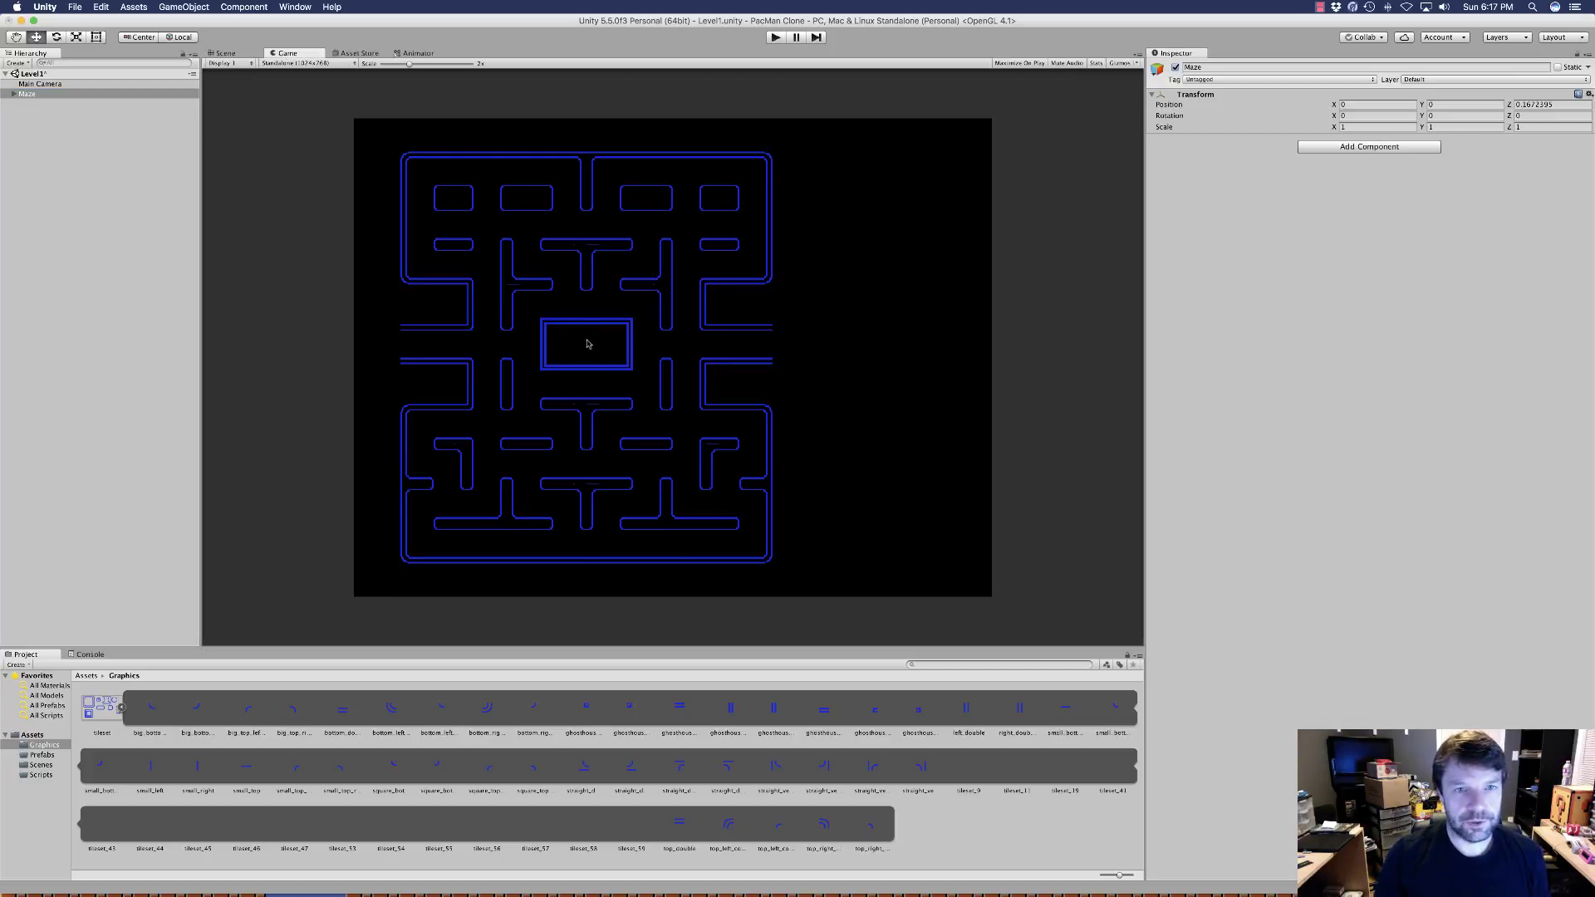
{"action": "scroll", "coordinate": [587, 343], "scroll_direction": "down", "scroll_amount": 5}
{"action": "scroll", "coordinate": [587, 343], "scroll_direction": "up", "scroll_amount": 8}
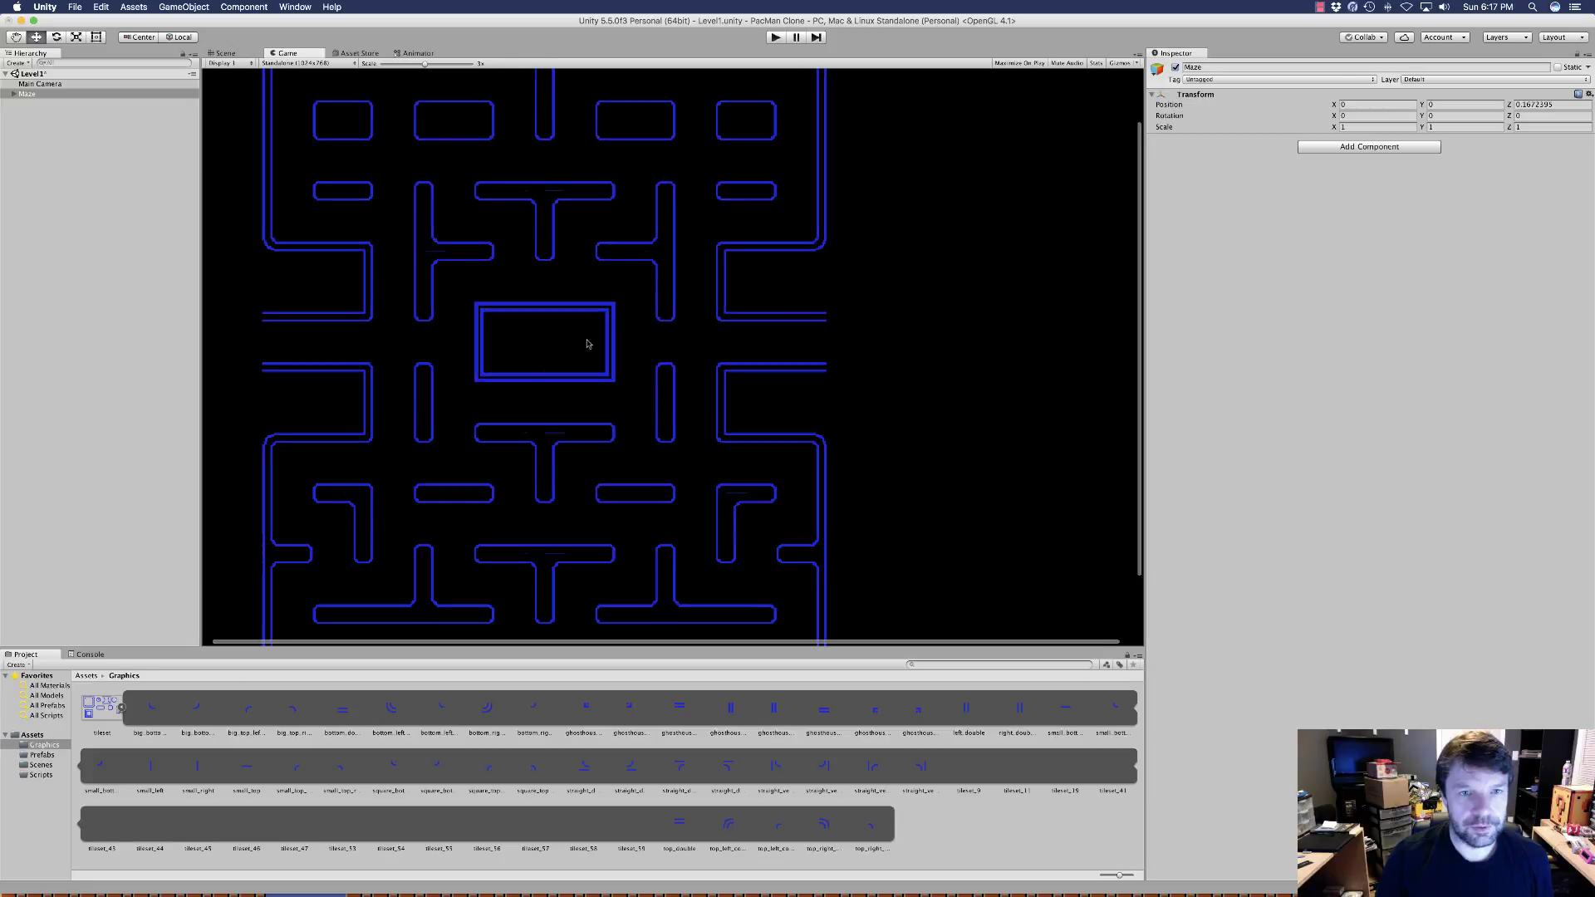
{"action": "scroll", "coordinate": [587, 343], "scroll_direction": "down", "scroll_amount": 4}
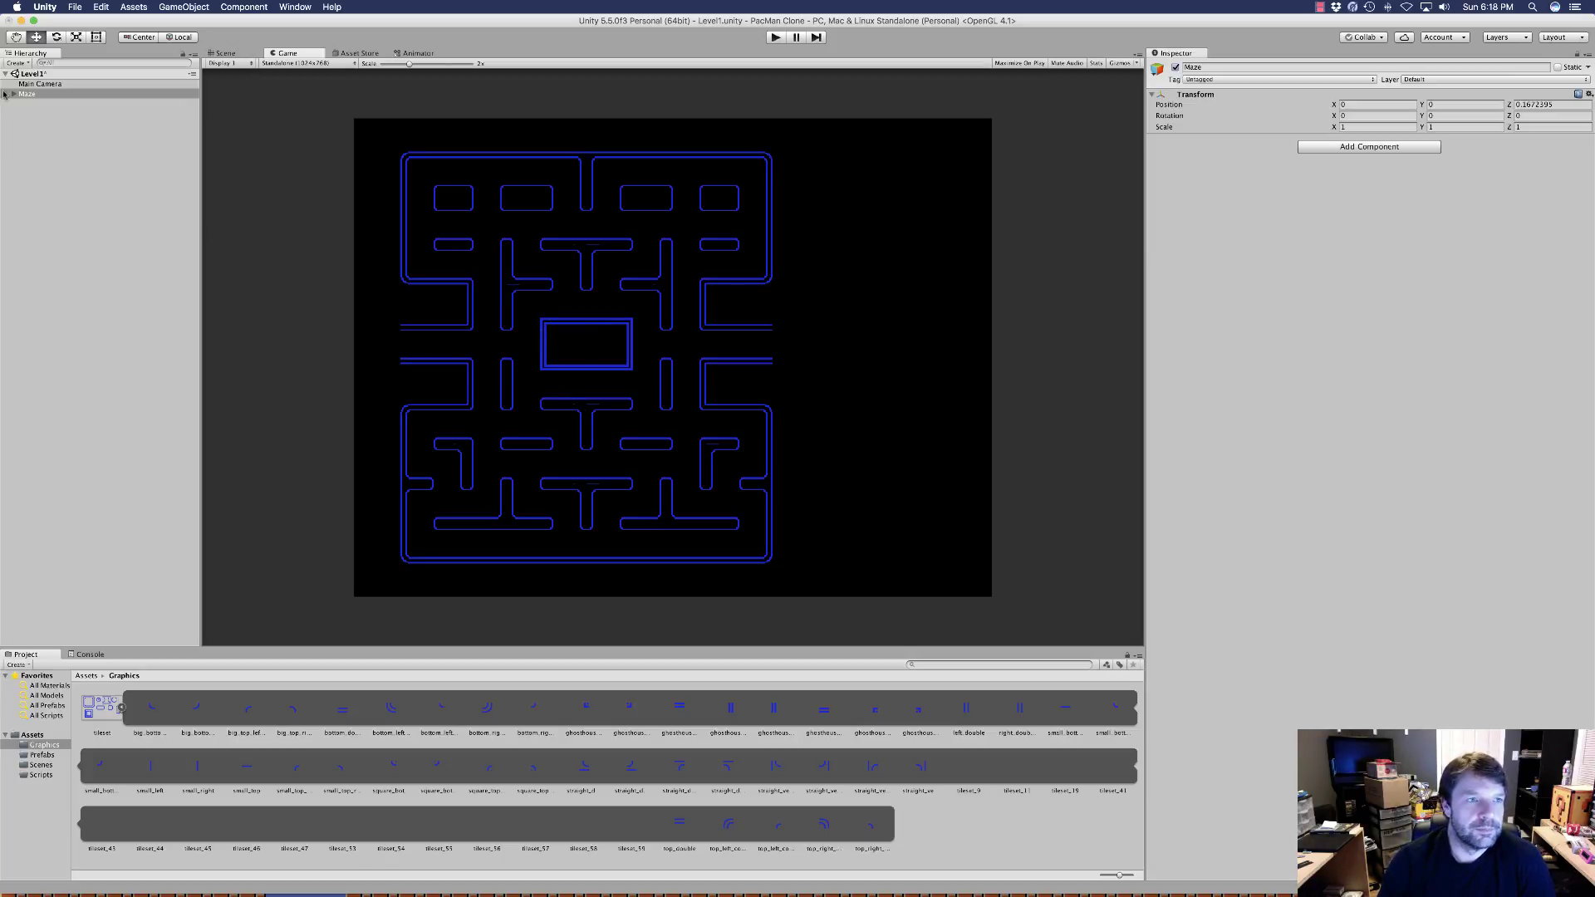
{"action": "left_click", "coordinate": [226, 53]}
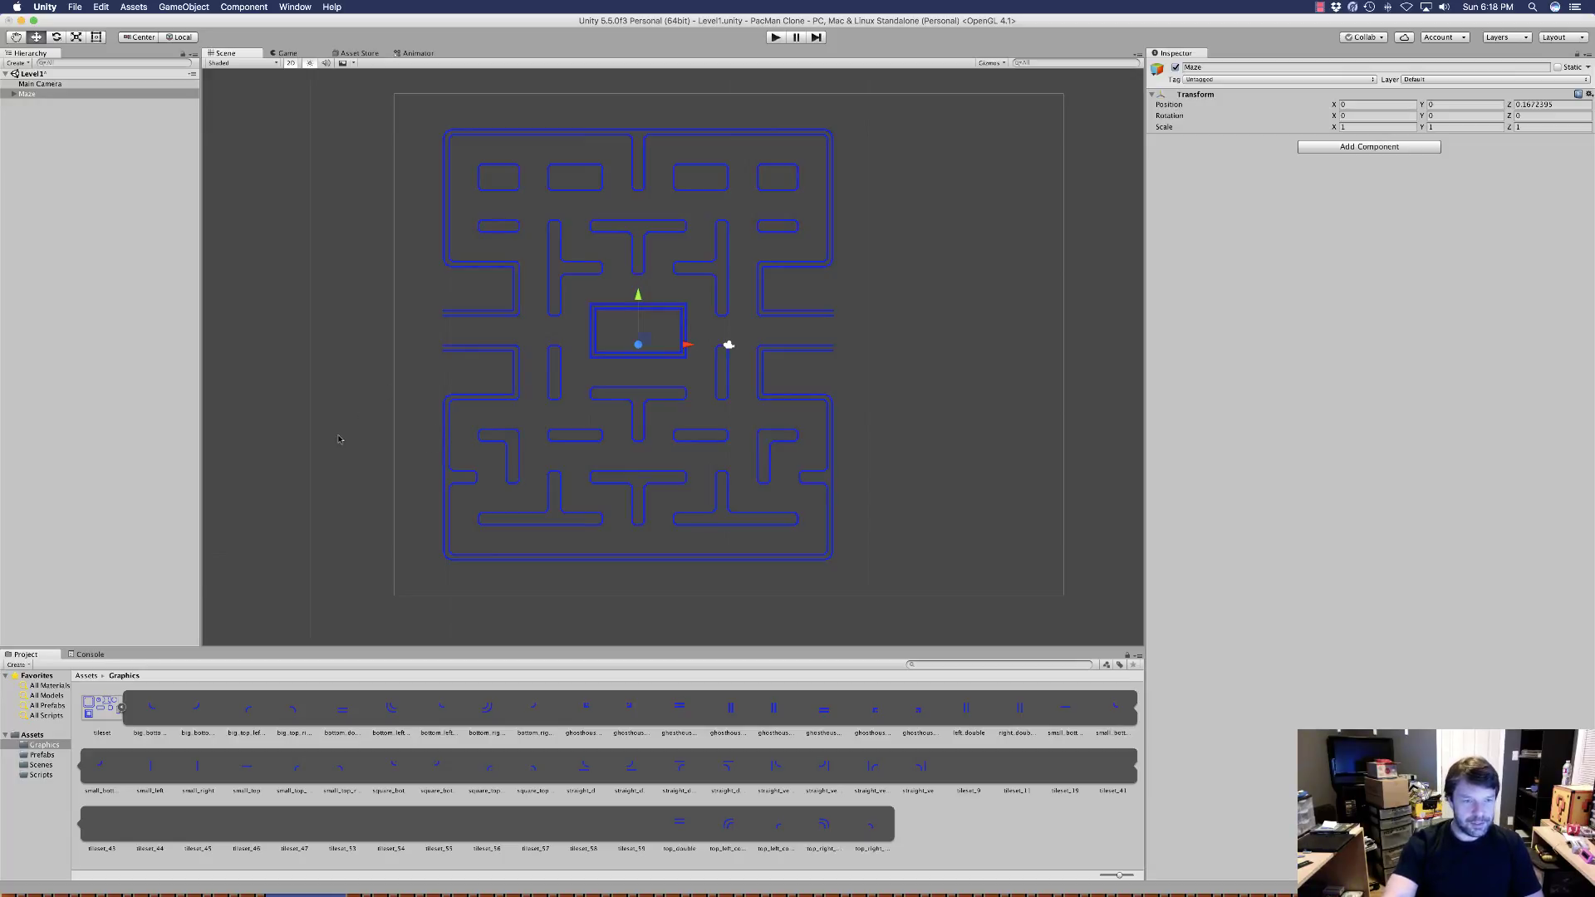
Collapse the tileset's sprite list and create a C# script named Tile in the Scripts folder
{"action": "left_click", "coordinate": [121, 708]}
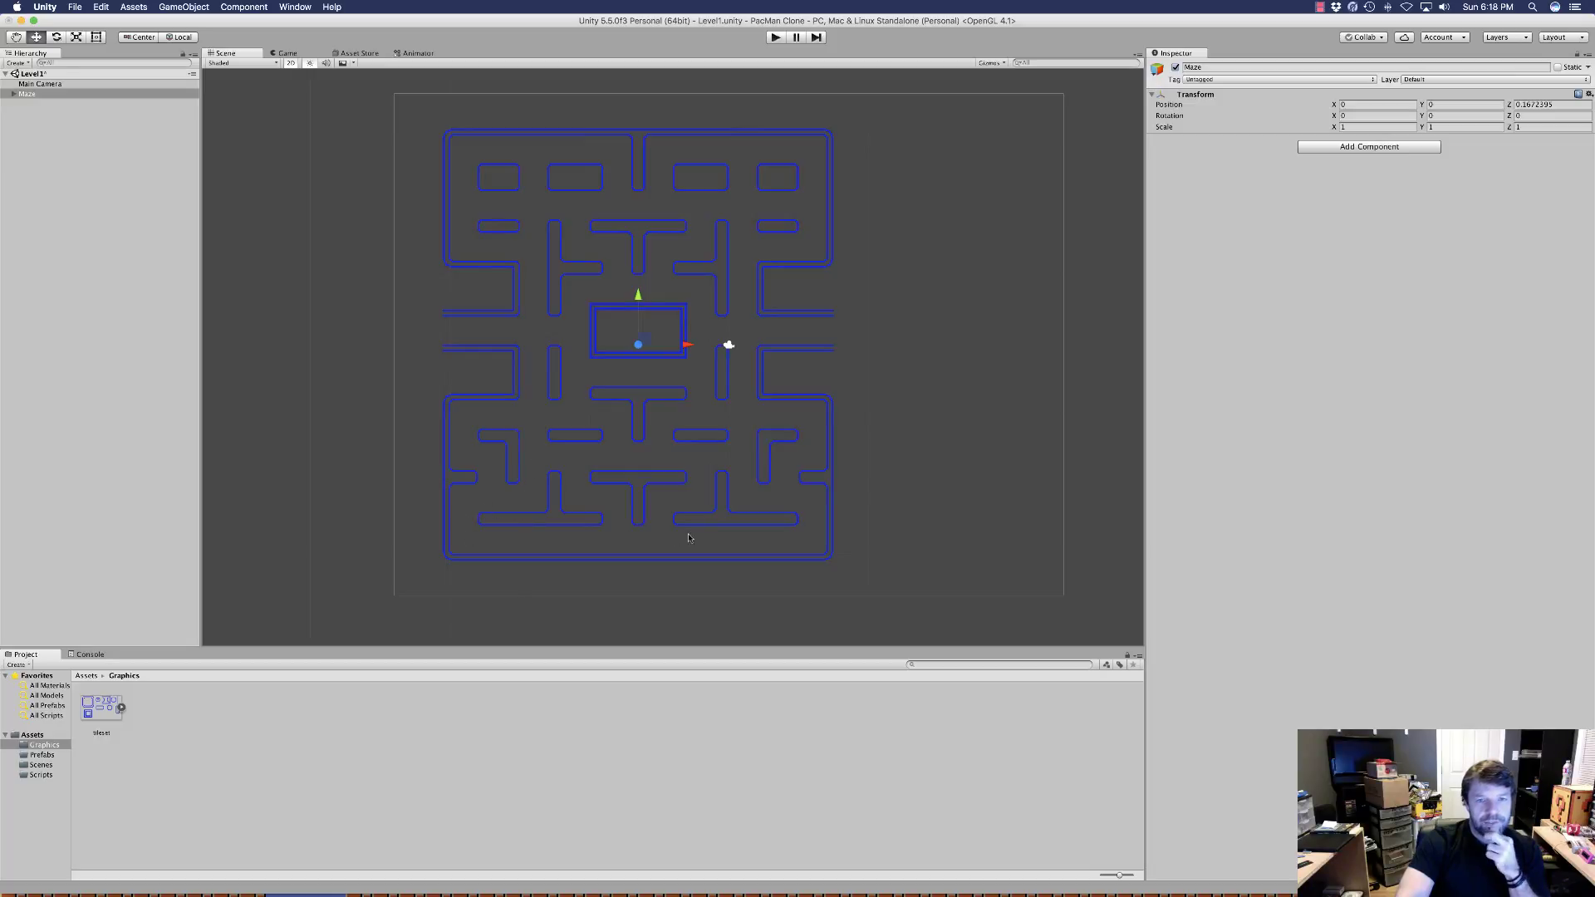
{"action": "left_click", "coordinate": [44, 775]}
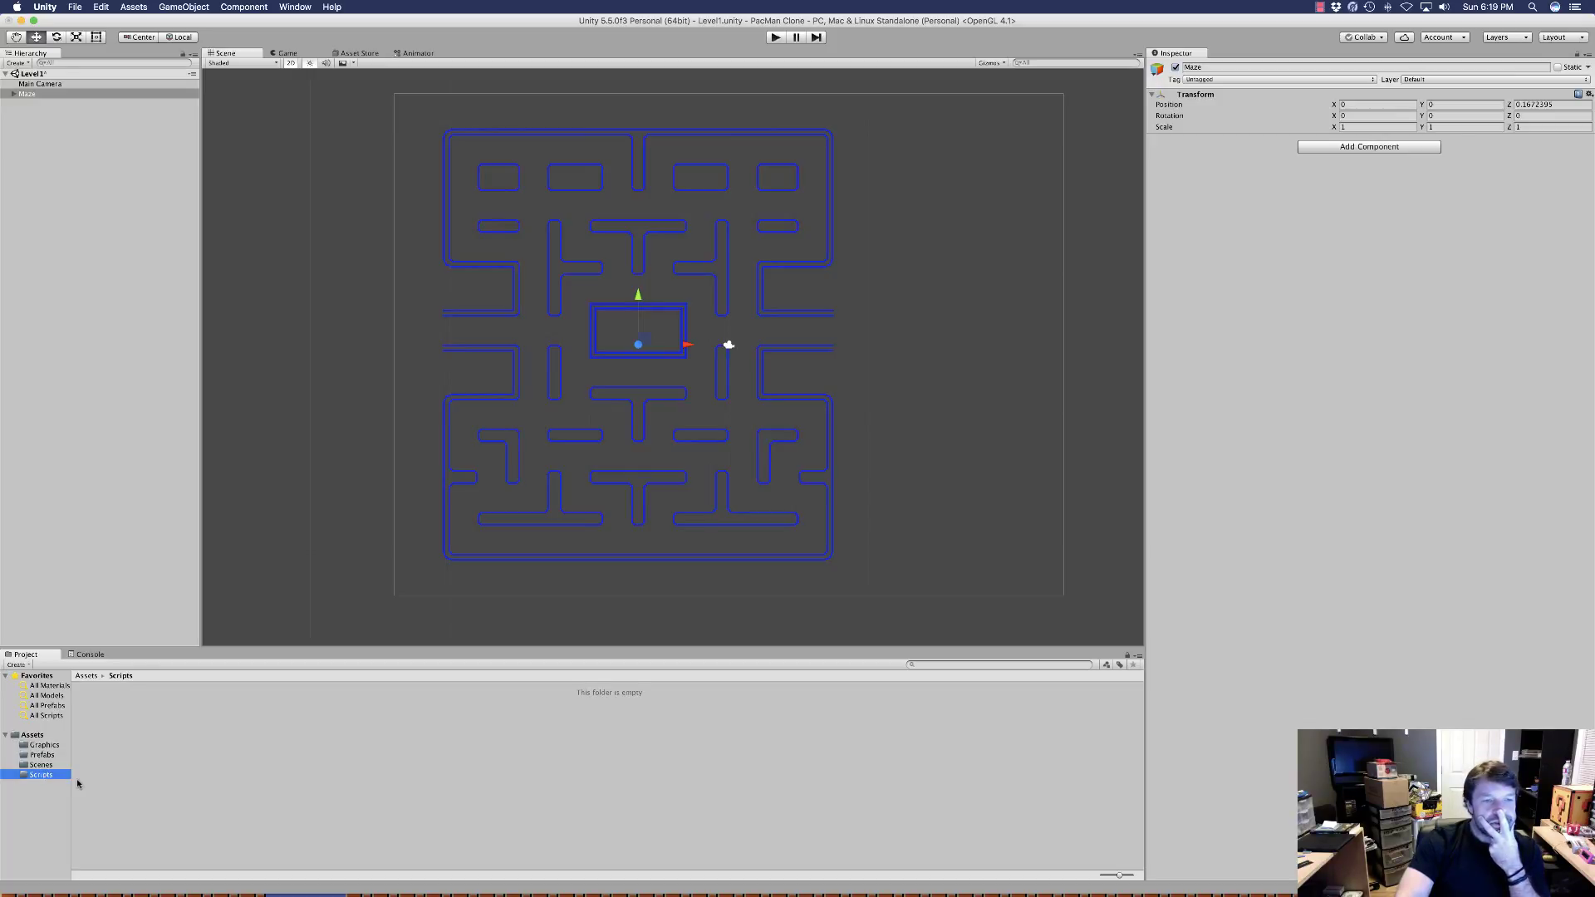
{"action": "right_click", "coordinate": [150, 759]}
{"action": "mouse_move", "coordinate": [238, 677]}
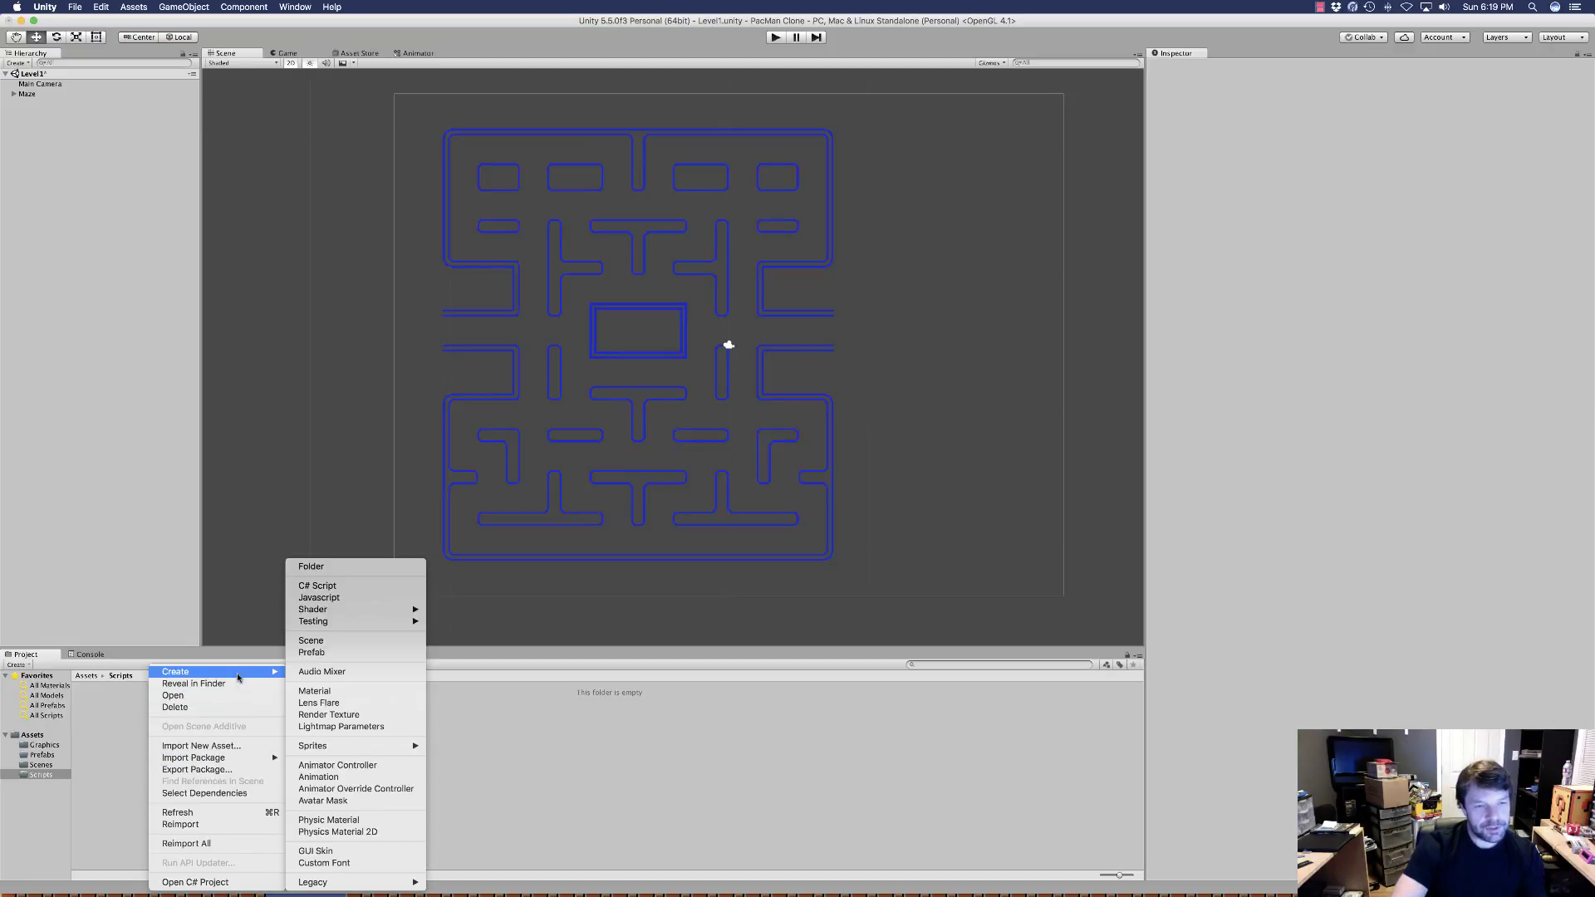
{"action": "left_click", "coordinate": [317, 585]}
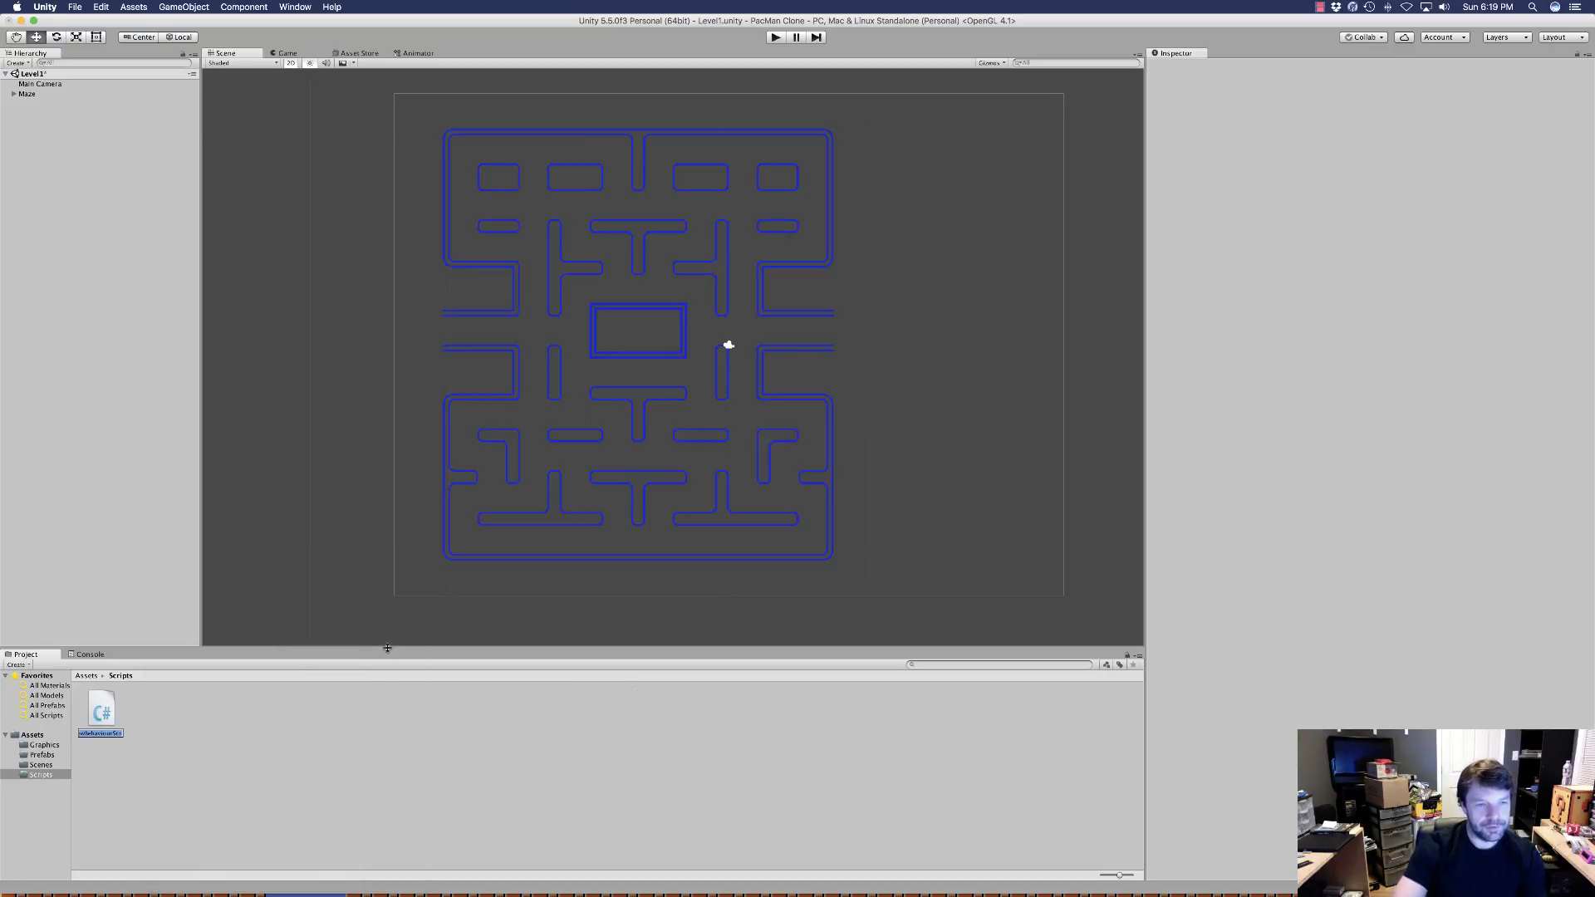
{"action": "type", "text": "Tile"}
{"action": "key", "text": "Return"}
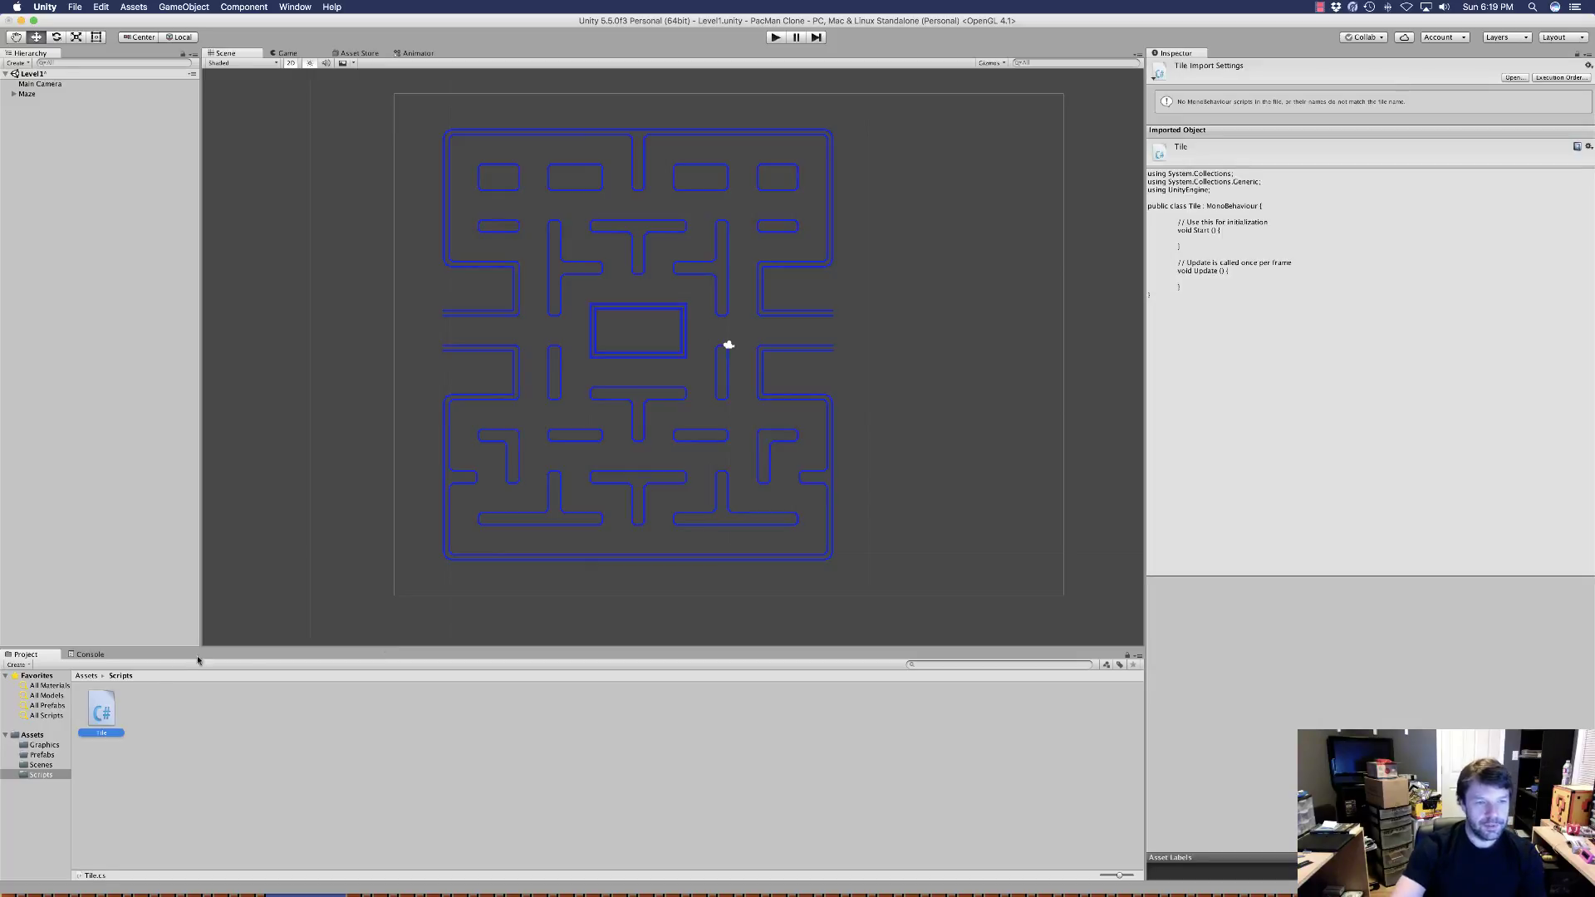
Create another C# script named Node in the Scripts folder and leave it selected
{"action": "right_click", "coordinate": [150, 766]}
{"action": "mouse_move", "coordinate": [229, 677]}
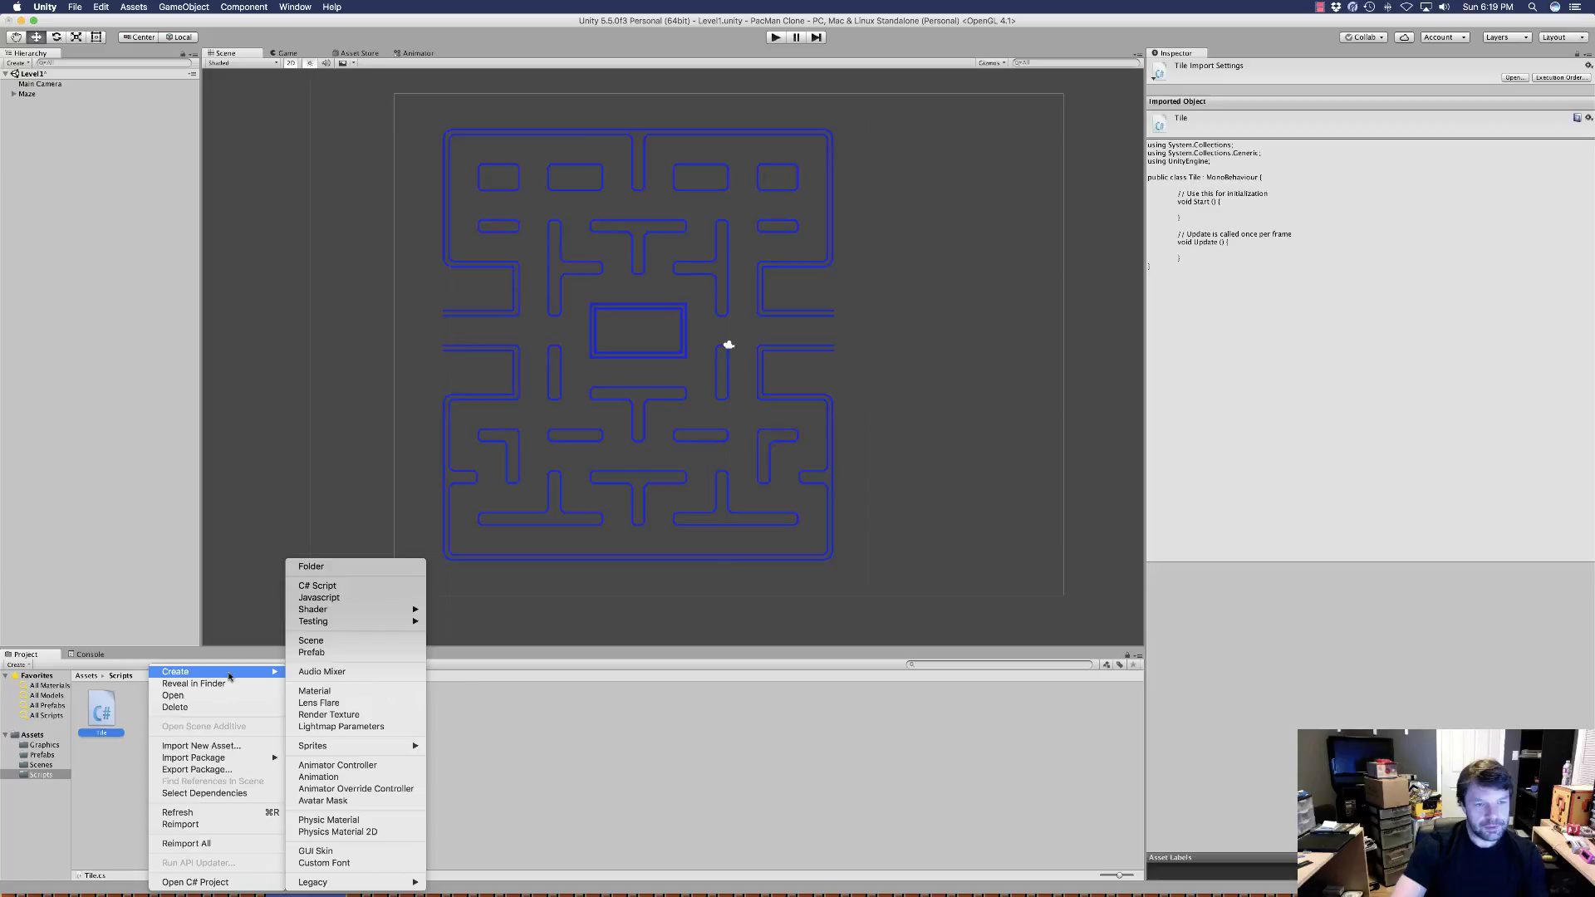
{"action": "left_click", "coordinate": [355, 586]}
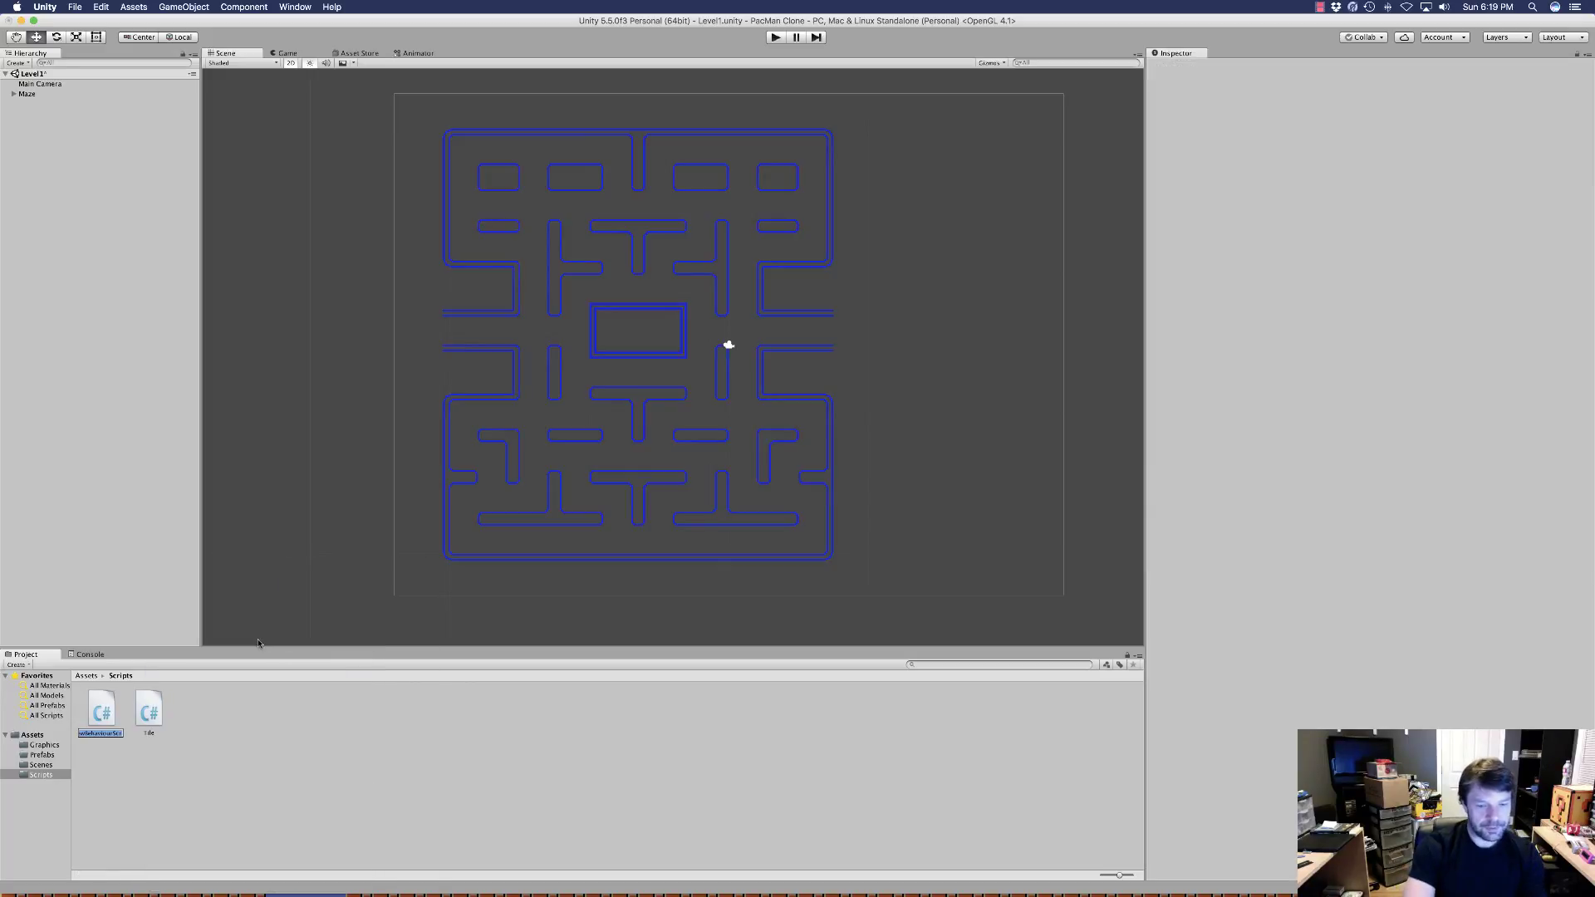
{"action": "type", "text": "Node"}
{"action": "key", "text": "Return"}
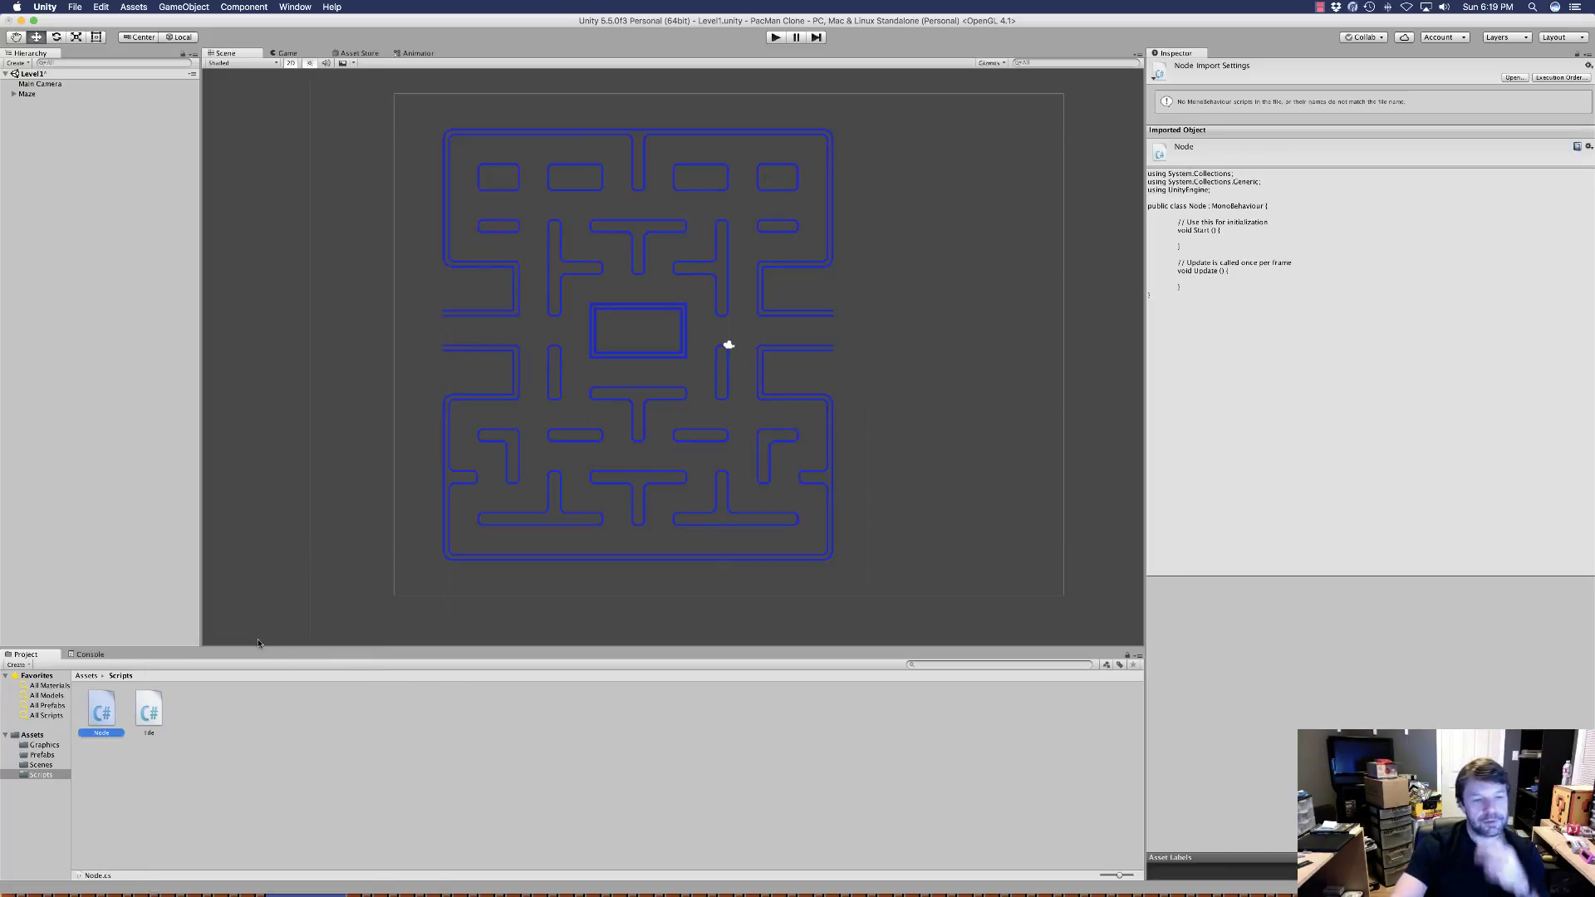
{"action": "left_click", "coordinate": [107, 746]}
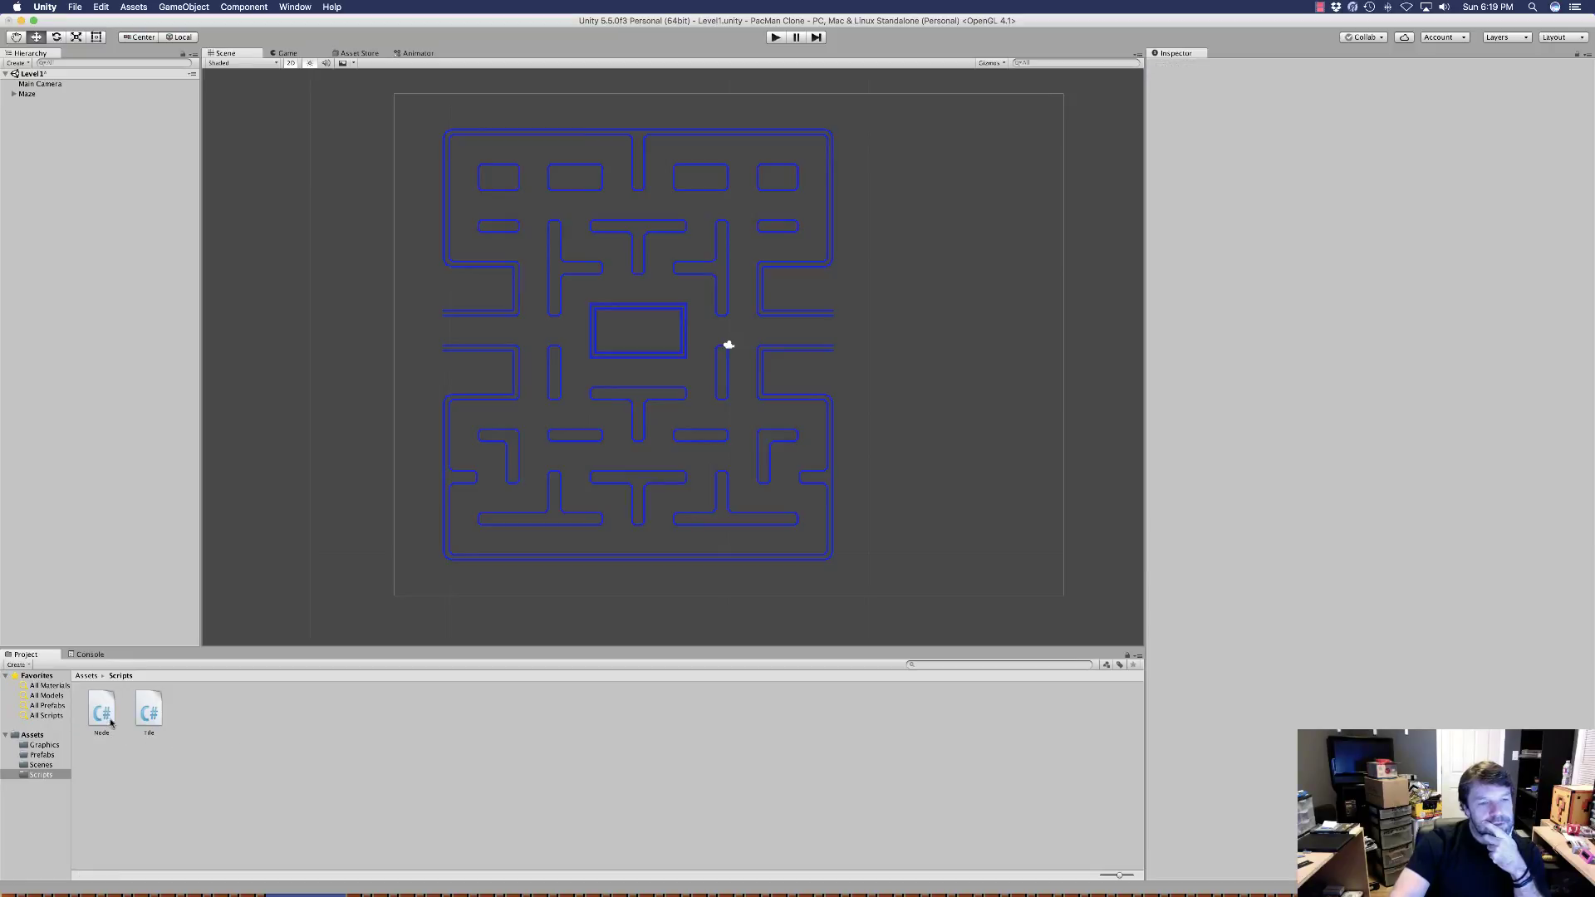
{"action": "left_click", "coordinate": [133, 716]}
{"action": "left_click", "coordinate": [122, 714]}
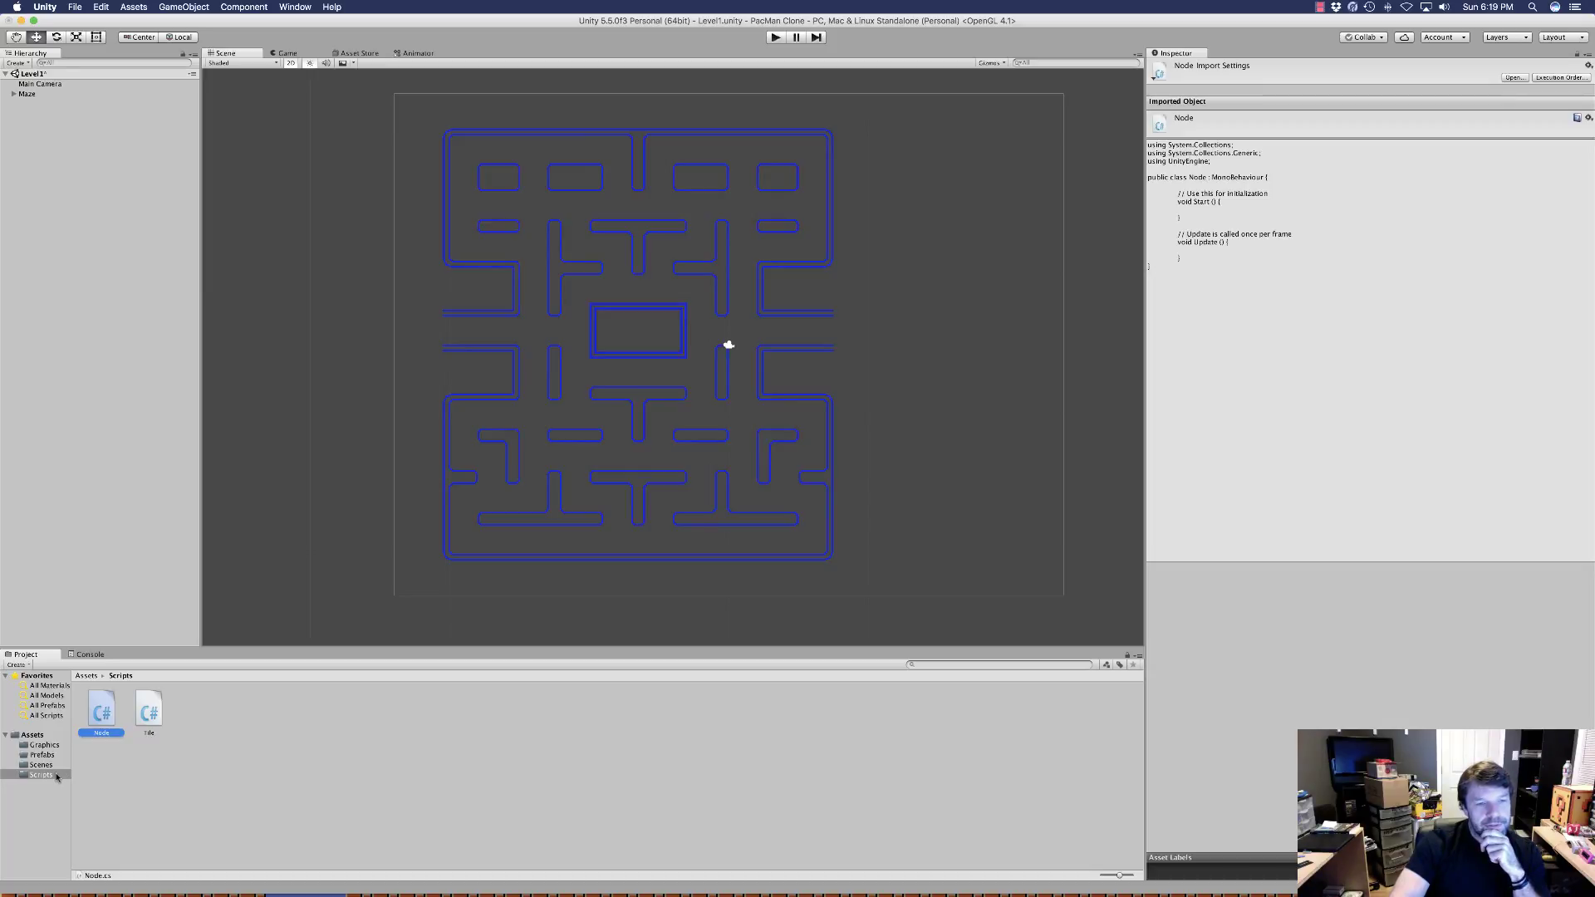
Import the pellet and pellet_energizer images into the Graphics folder
{"action": "left_click", "coordinate": [45, 745]}
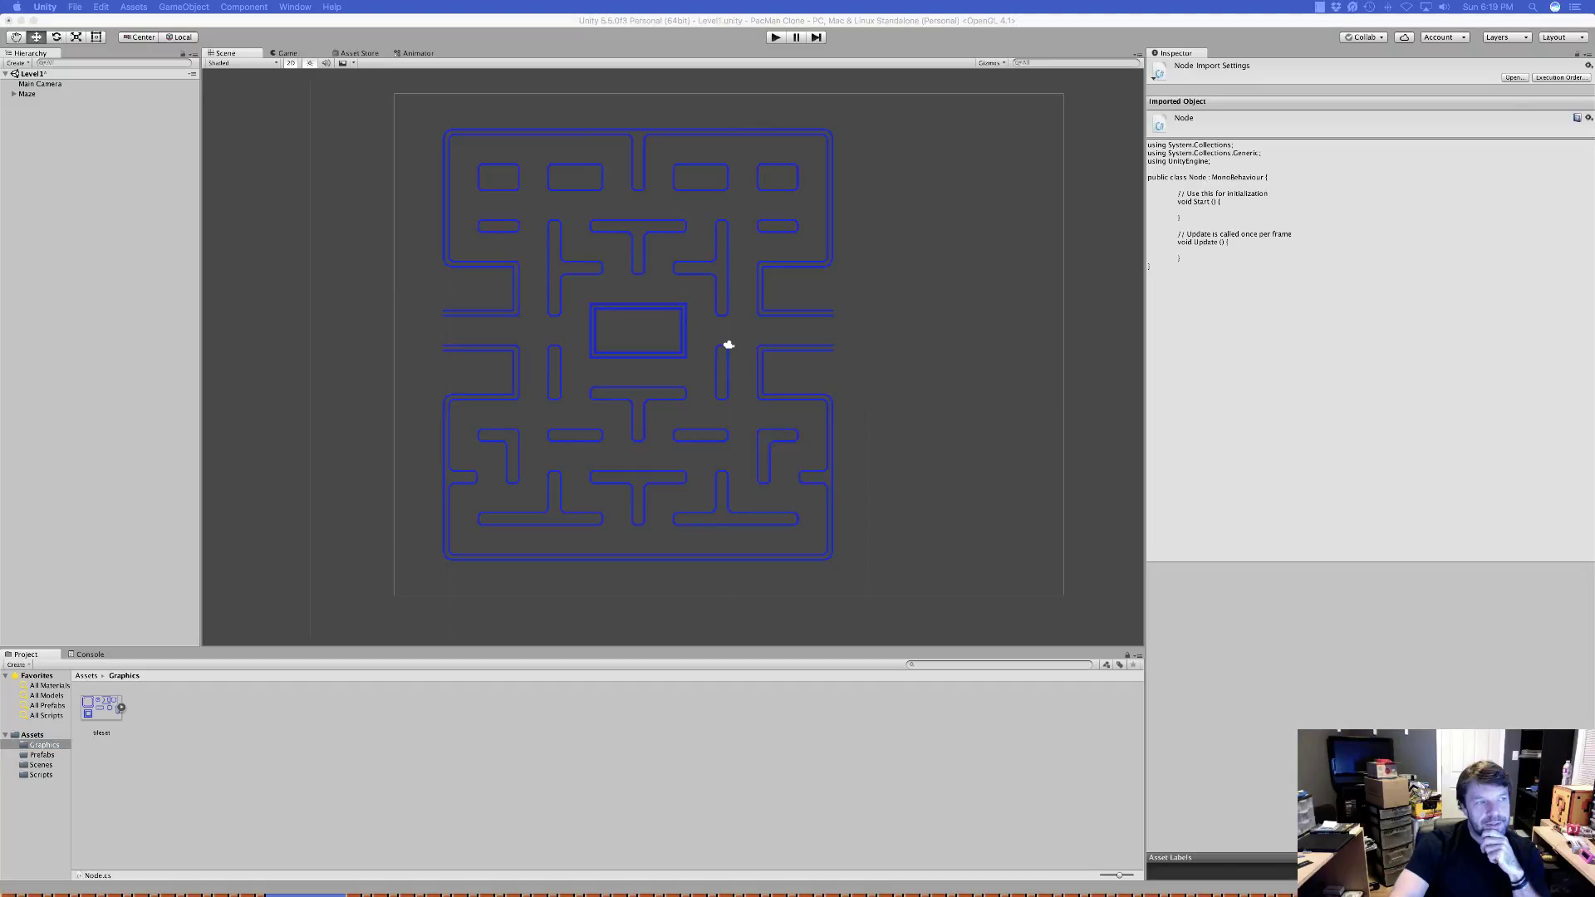
{"action": "left_click_drag", "start_coordinate": [5, 612], "coordinate": [246, 745]}
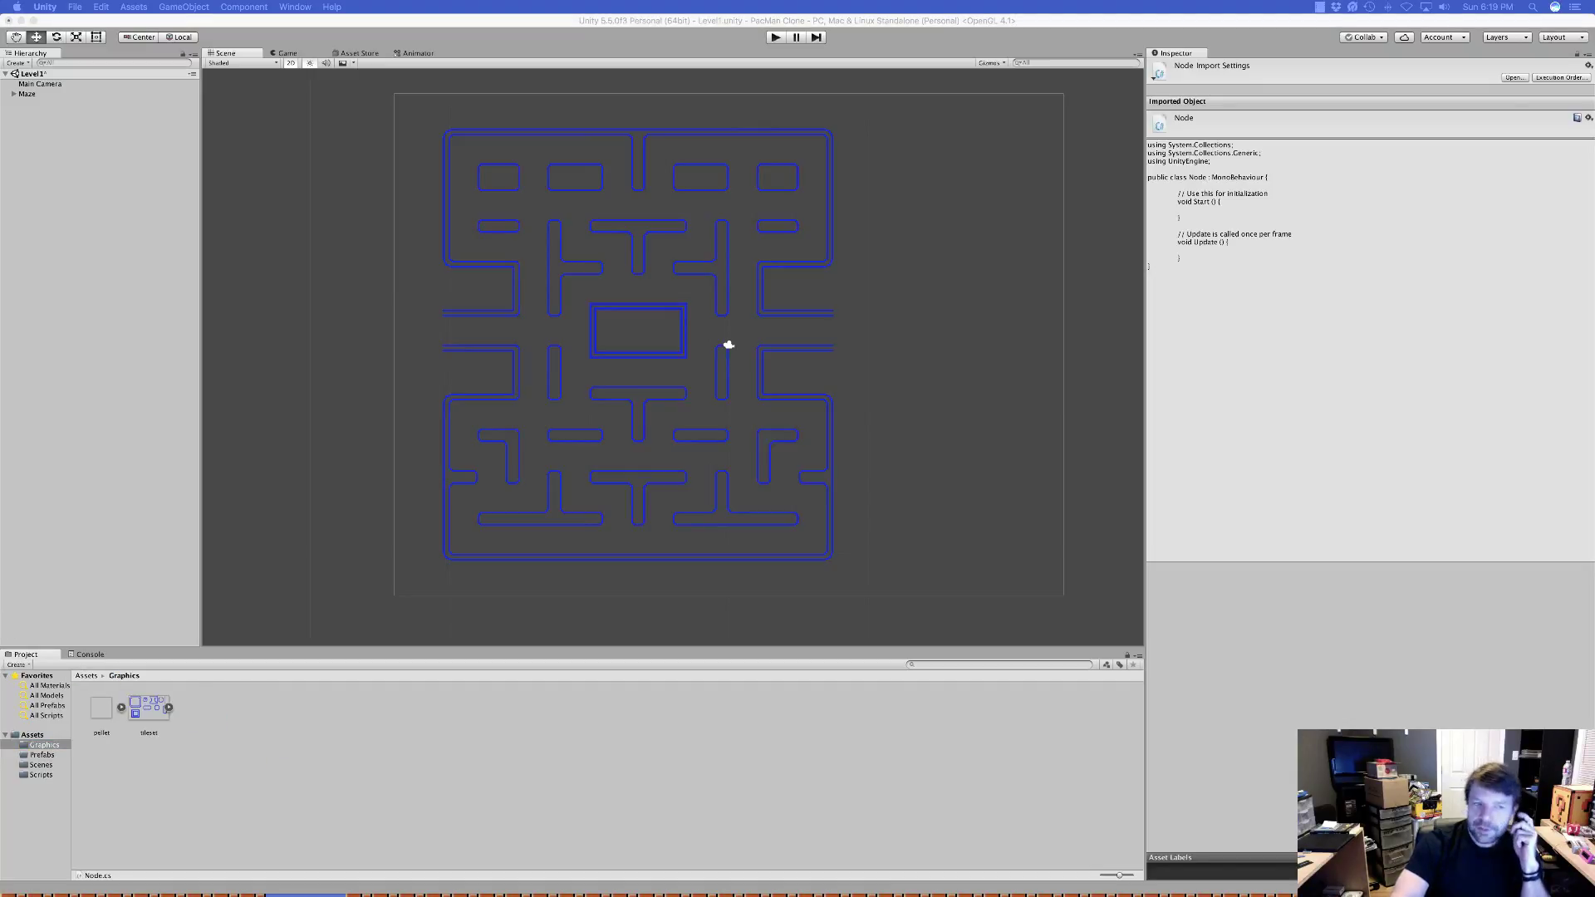
{"action": "left_click_drag", "start_coordinate": [2, 600], "coordinate": [263, 748]}
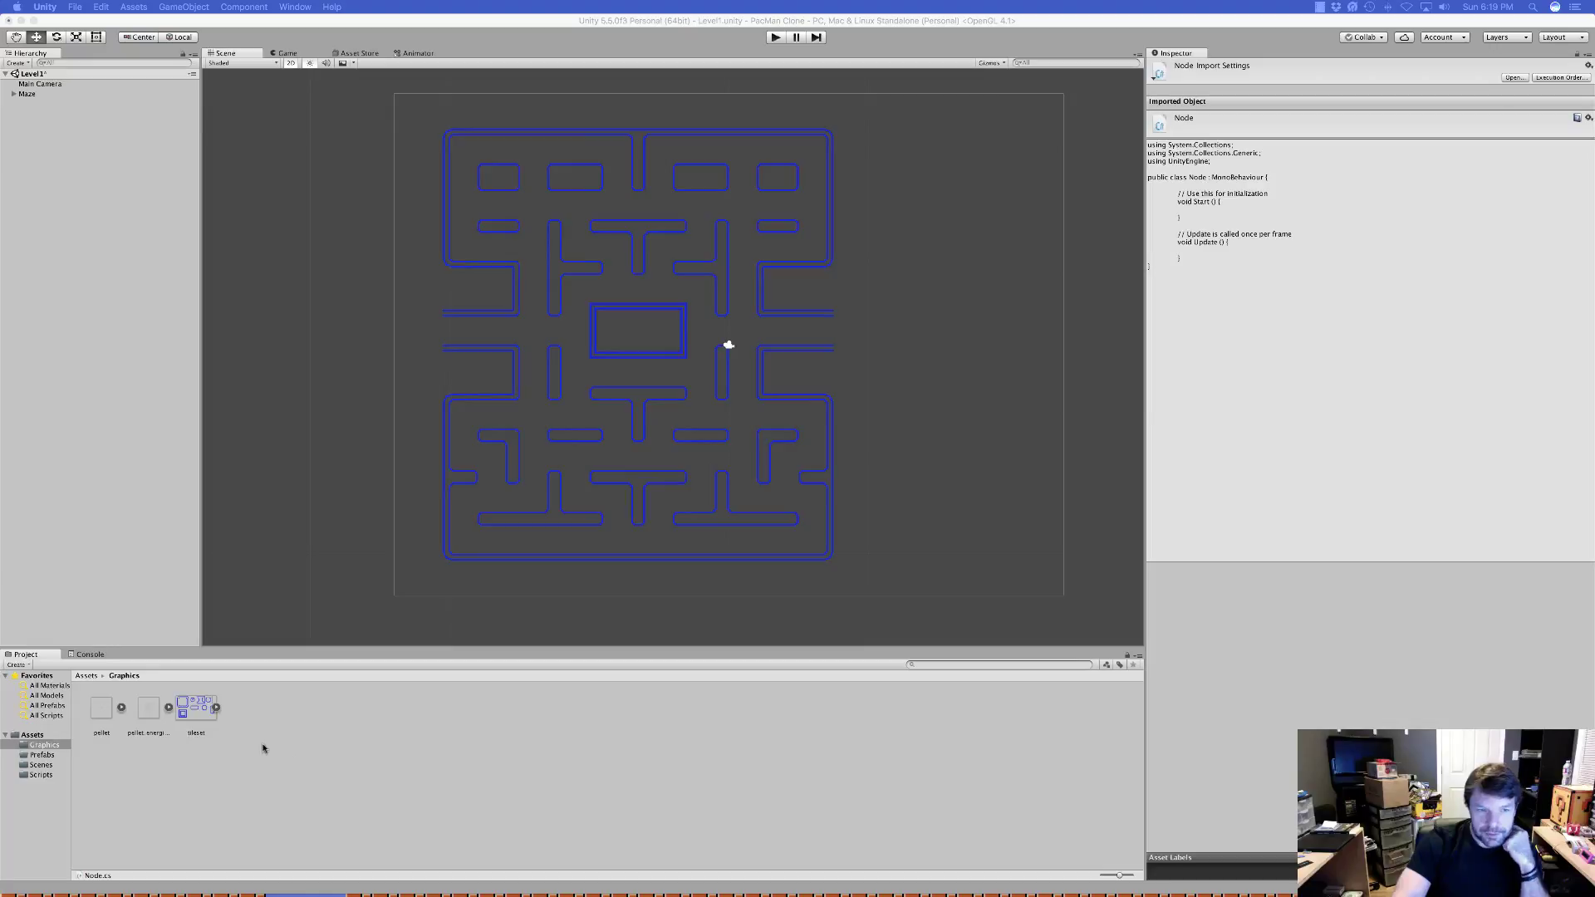
Set both pellet images to 16 pixels per unit with the Point (no filter) filter mode, and apply the import settings
{"action": "left_click", "coordinate": [102, 710]}
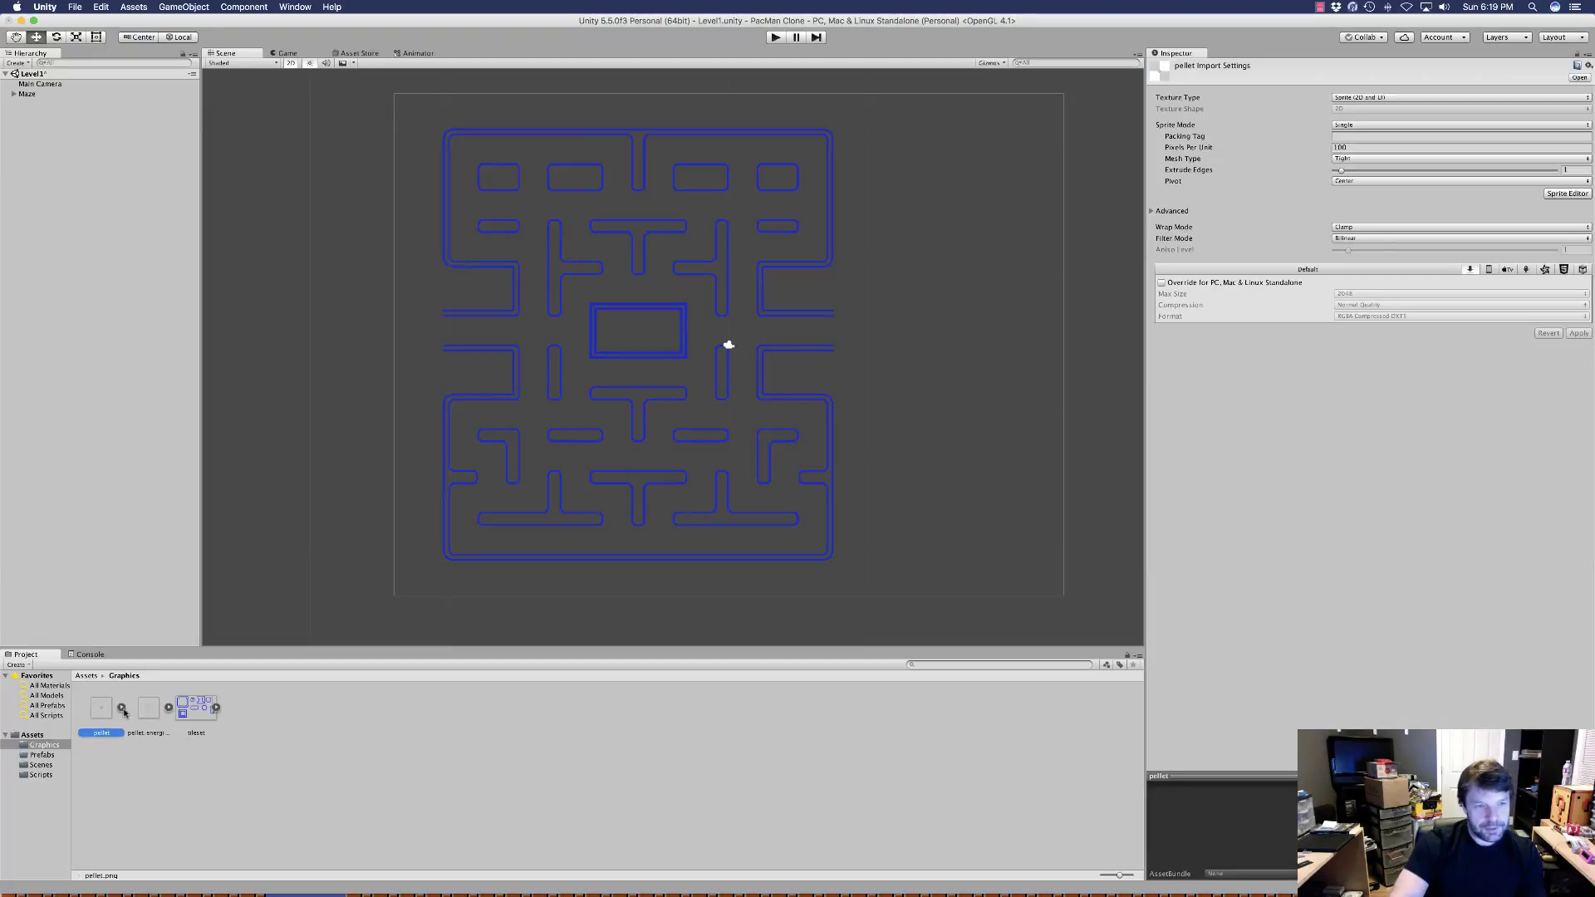
{"action": "left_click", "coordinate": [153, 713], "text": "shift"}
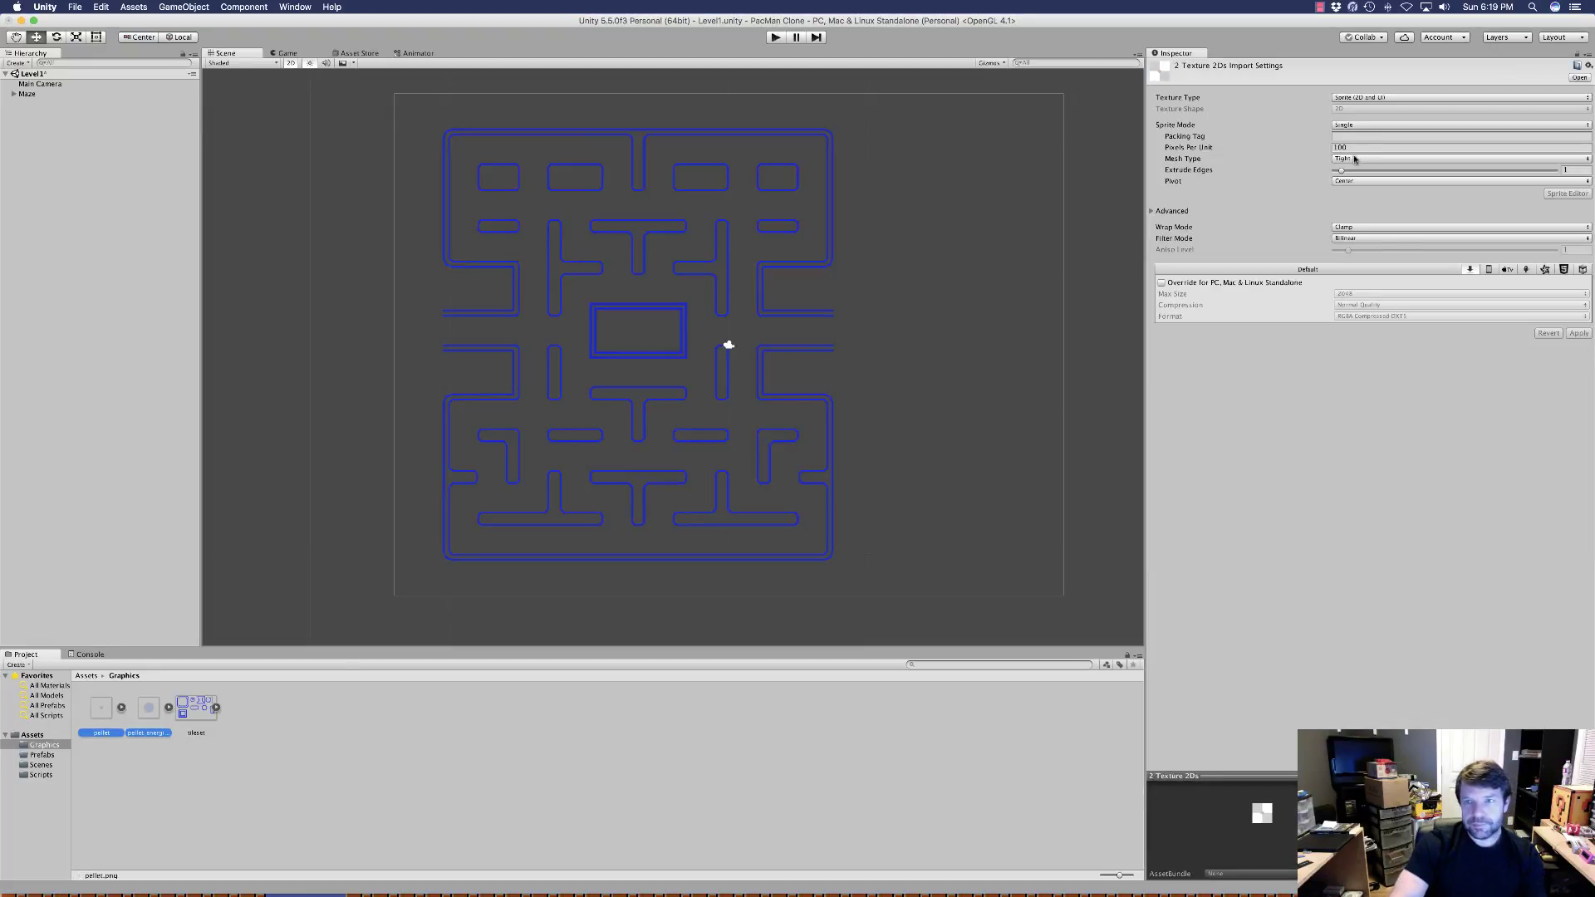
{"action": "left_click", "coordinate": [1315, 149]}
{"action": "type", "text": "16"}
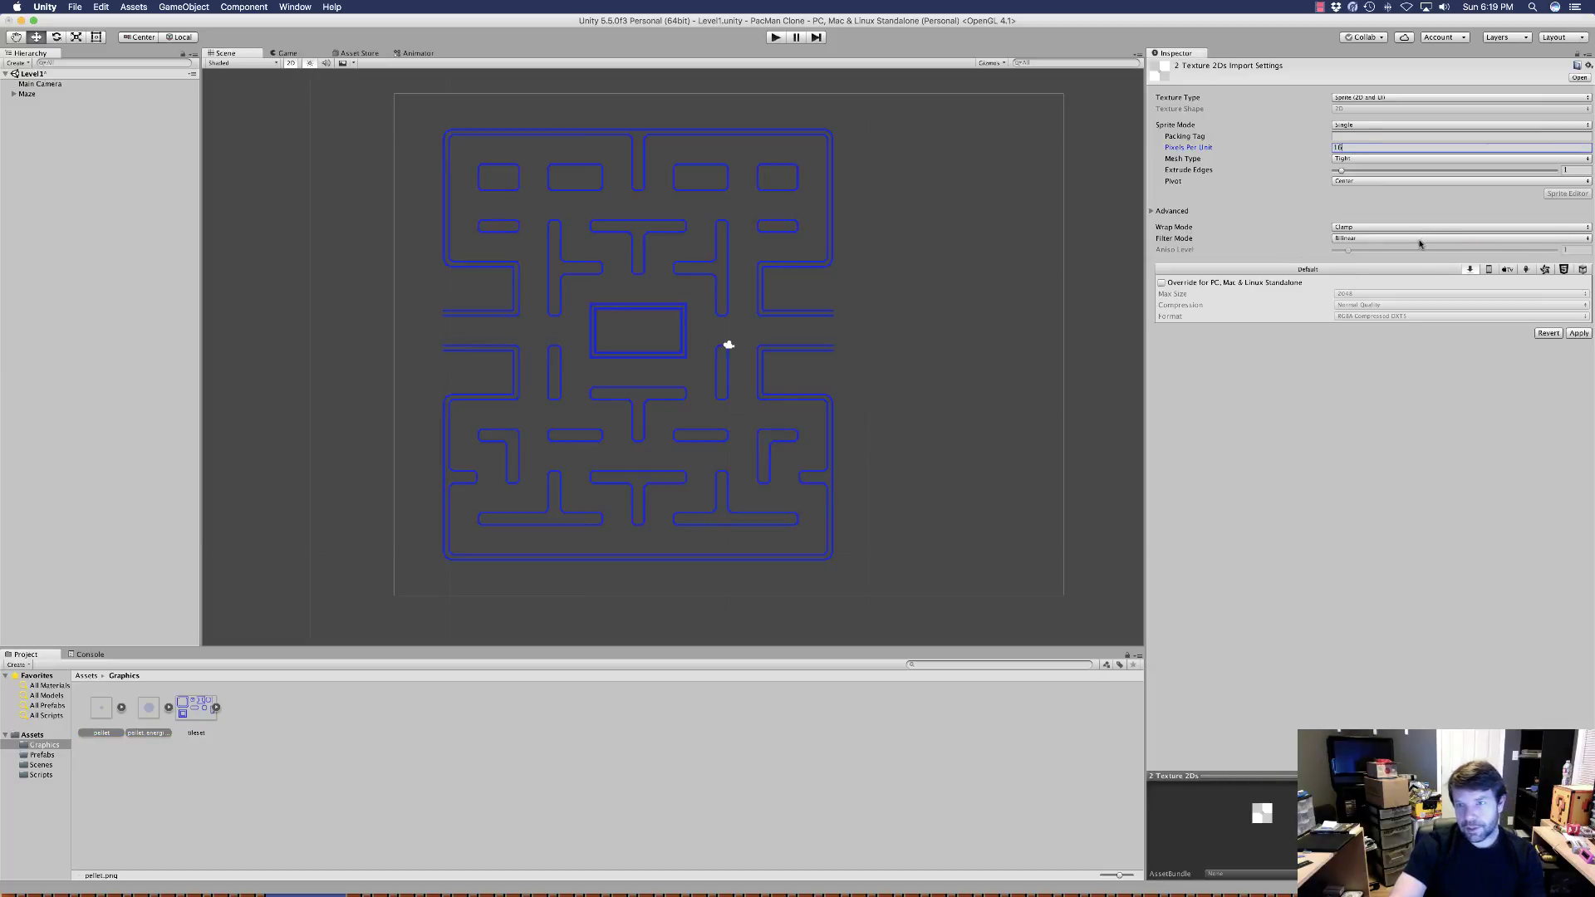
{"action": "left_click", "coordinate": [1421, 241]}
{"action": "left_click", "coordinate": [1404, 230]}
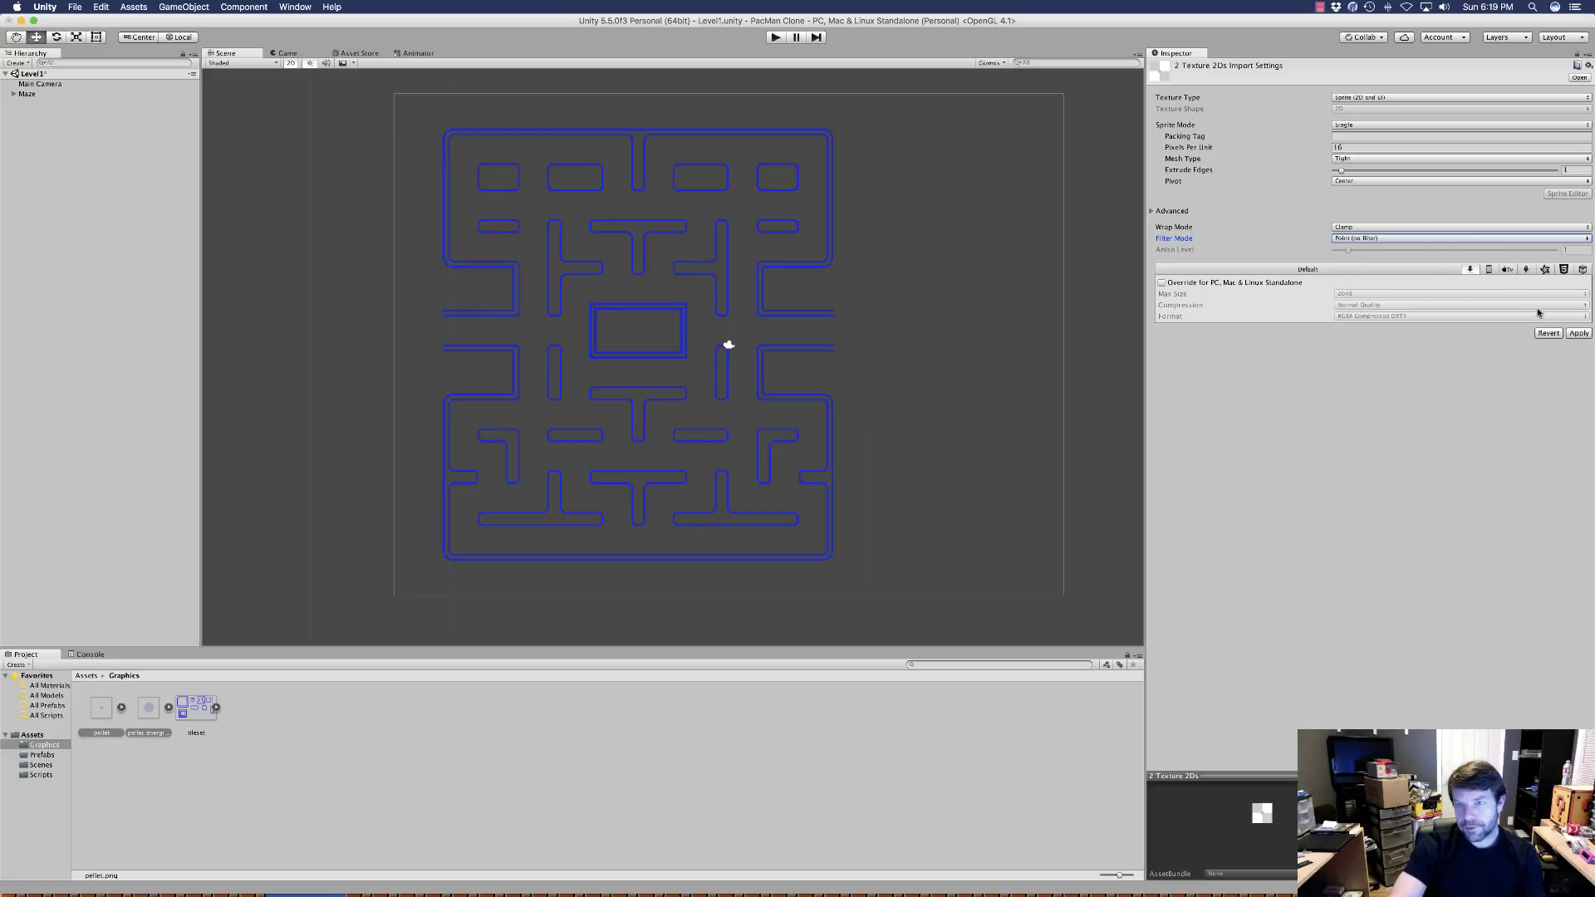
{"action": "left_click", "coordinate": [1578, 333]}
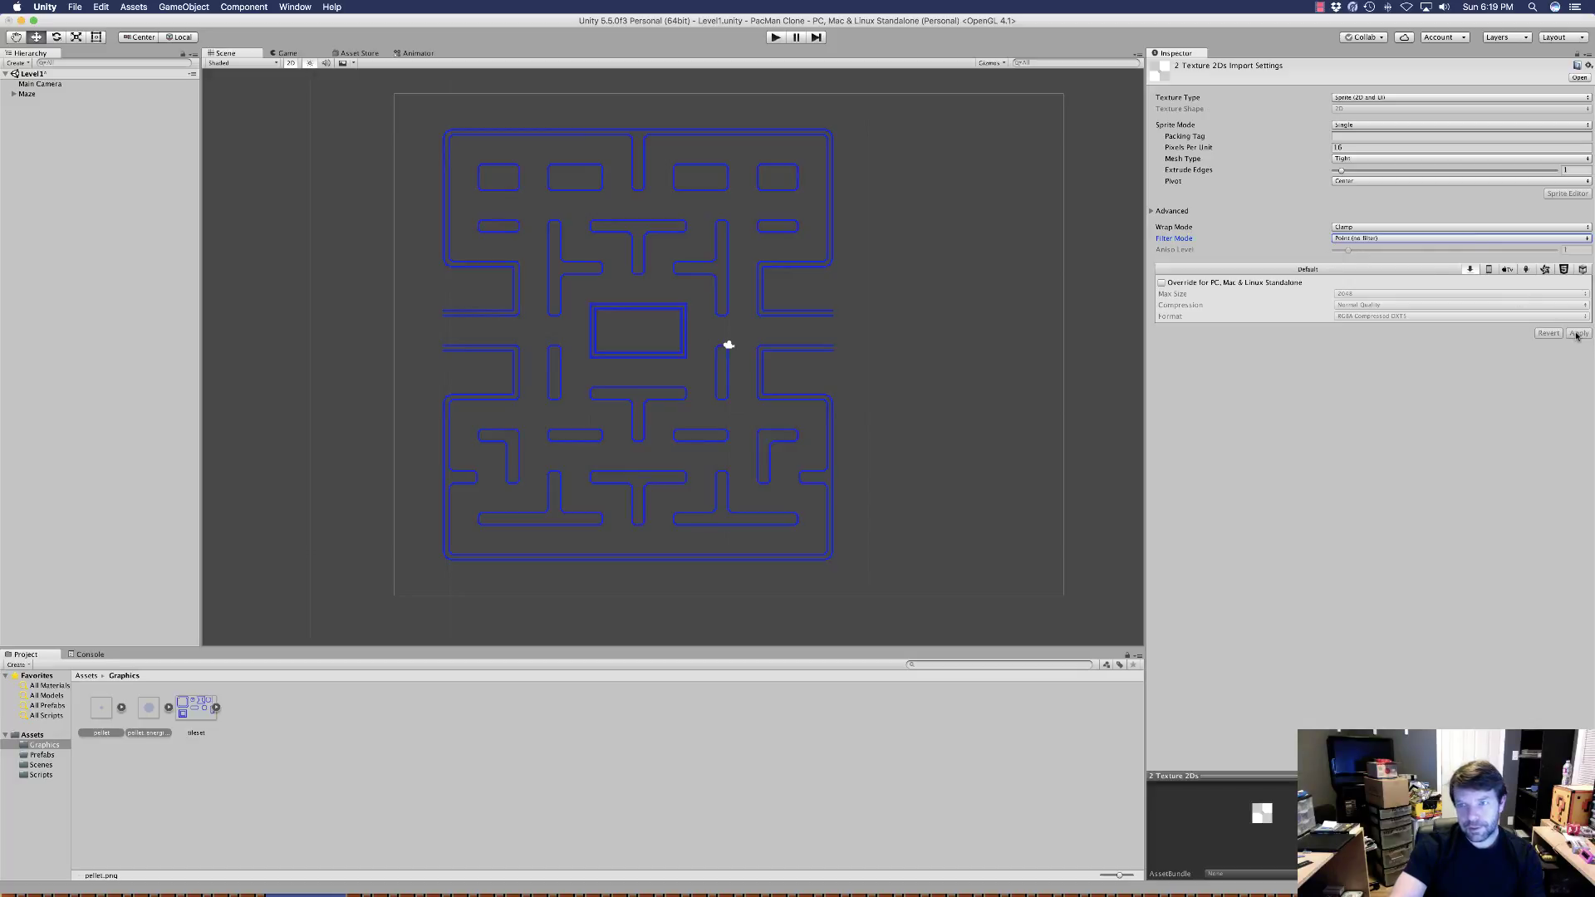
{"action": "left_click", "coordinate": [116, 799]}
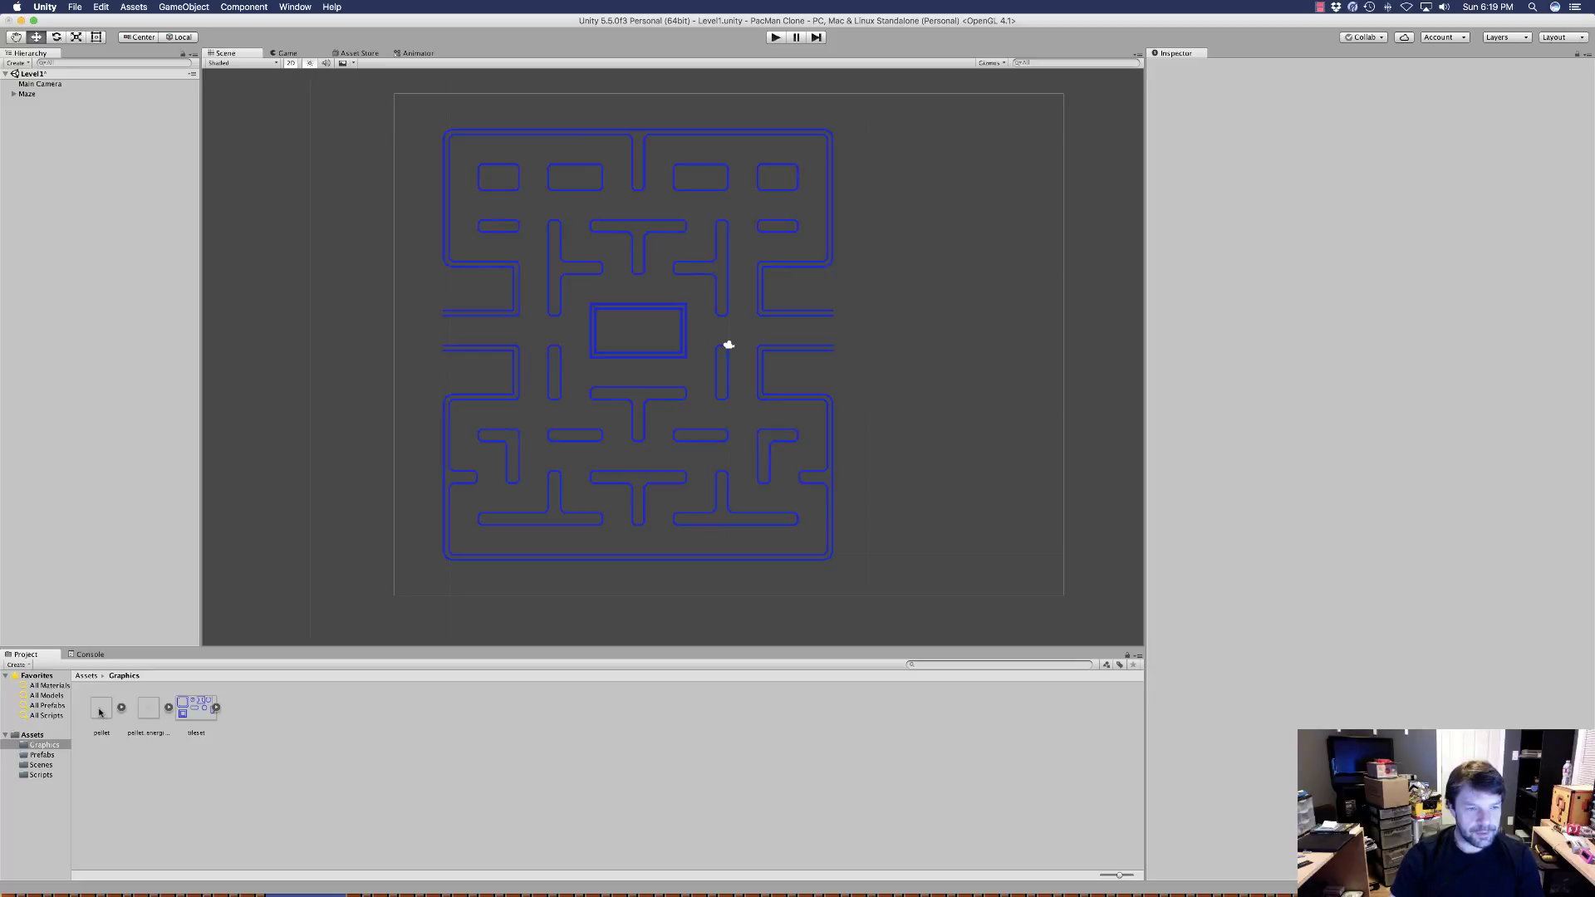
Place a pellet at about X 1.2, Y 0.98 and a pellet_energizer at about X 6.5, Y 1.1 in the maze's lowest corridor
{"action": "left_click_drag", "start_coordinate": [100, 712], "coordinate": [466, 541]}
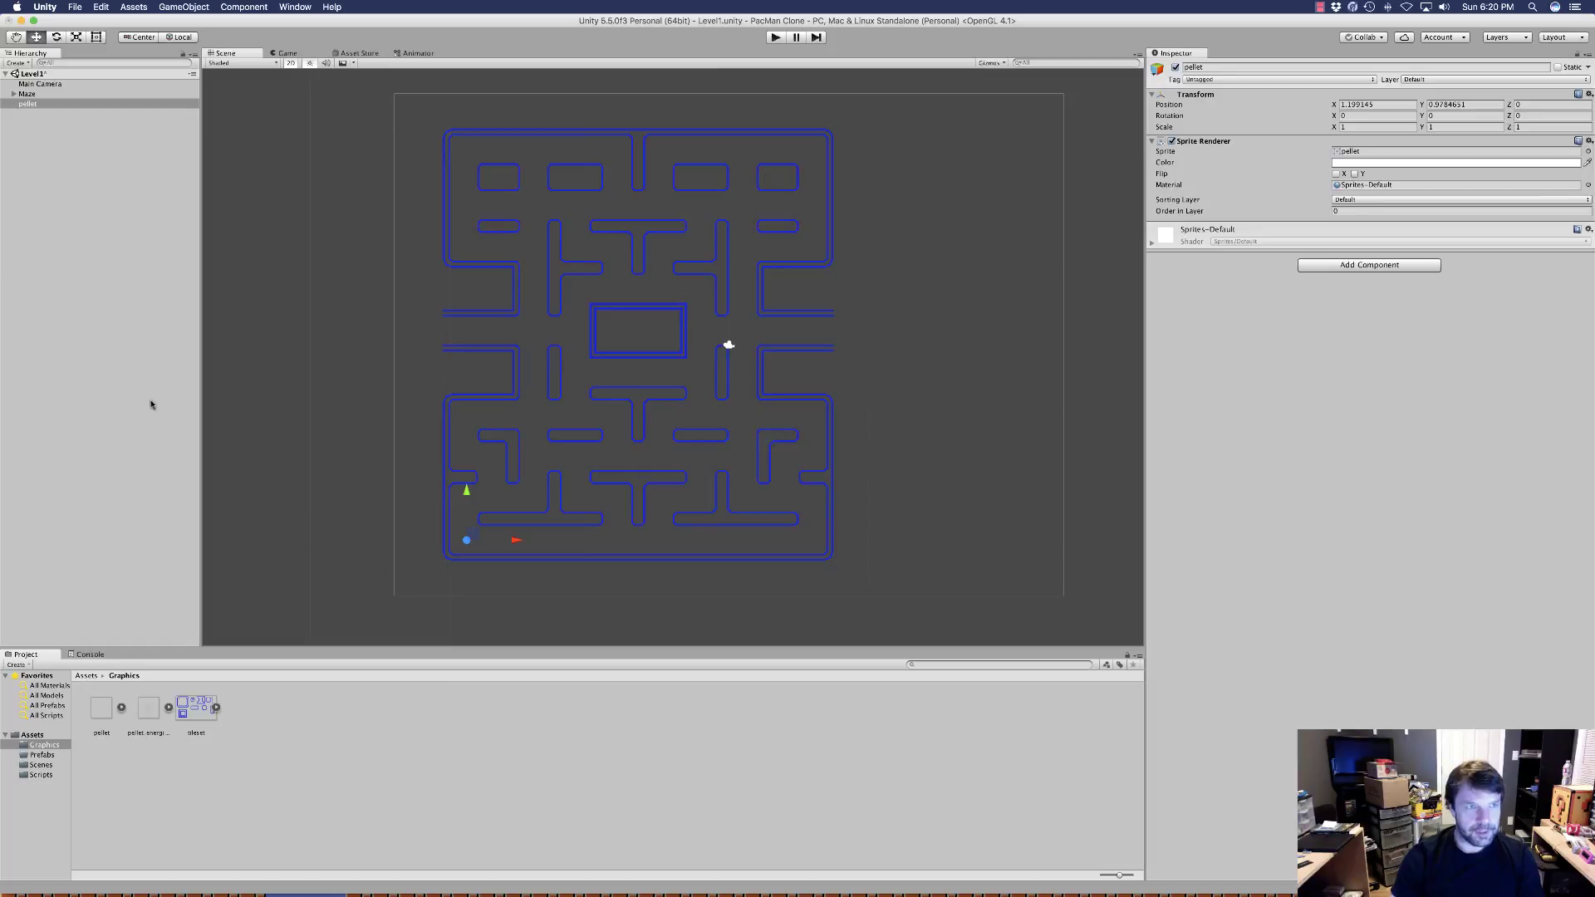
{"action": "left_click", "coordinate": [28, 106]}
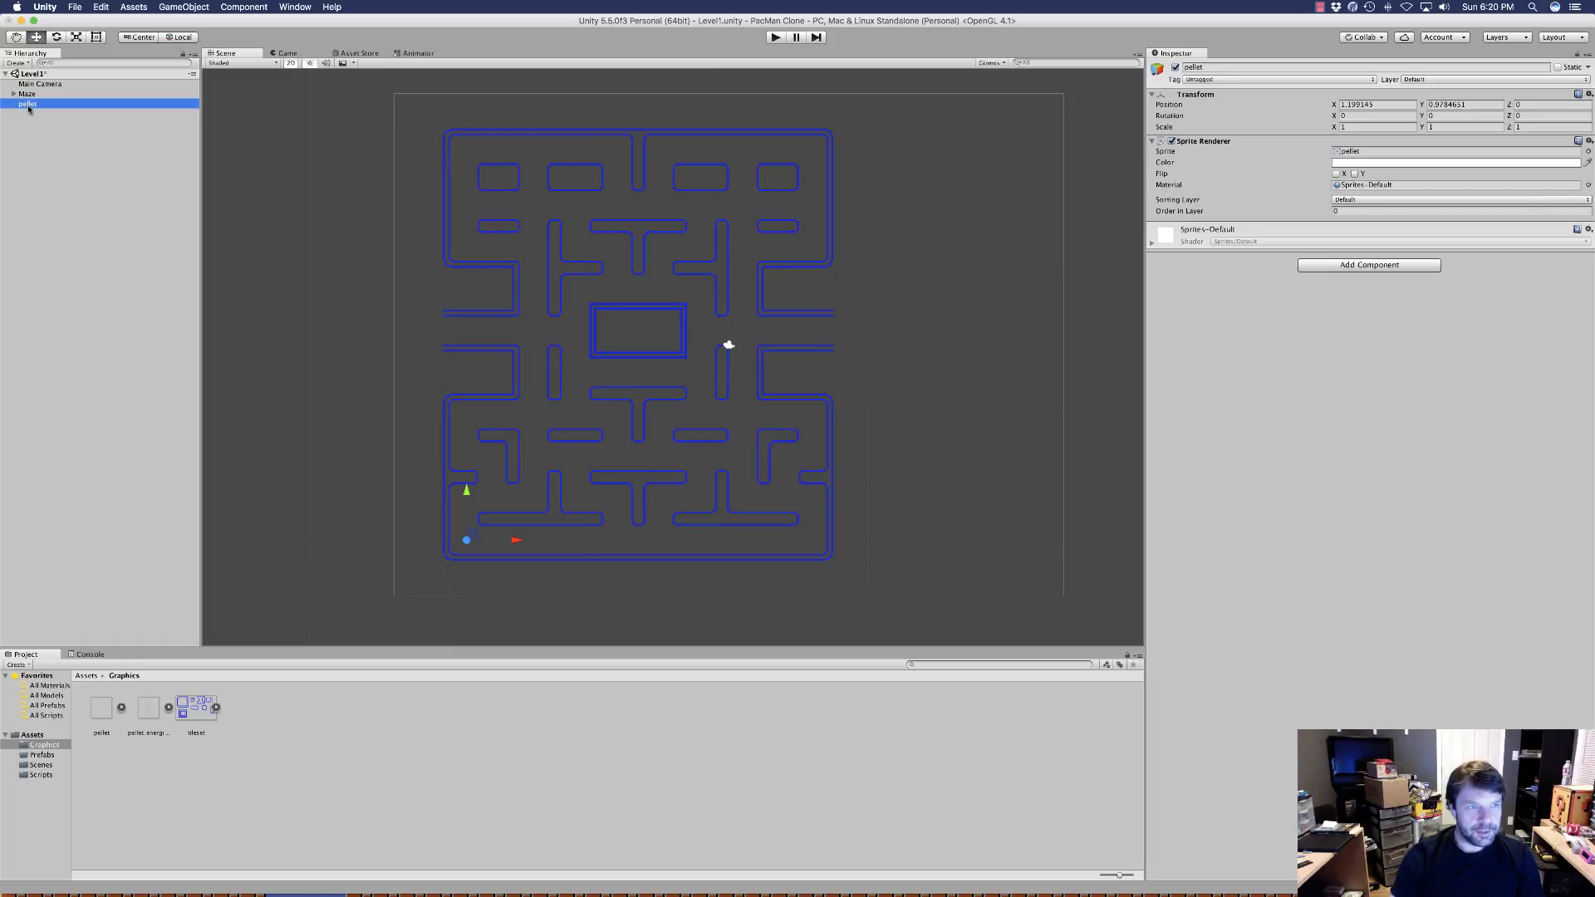
{"action": "left_click", "coordinate": [146, 713]}
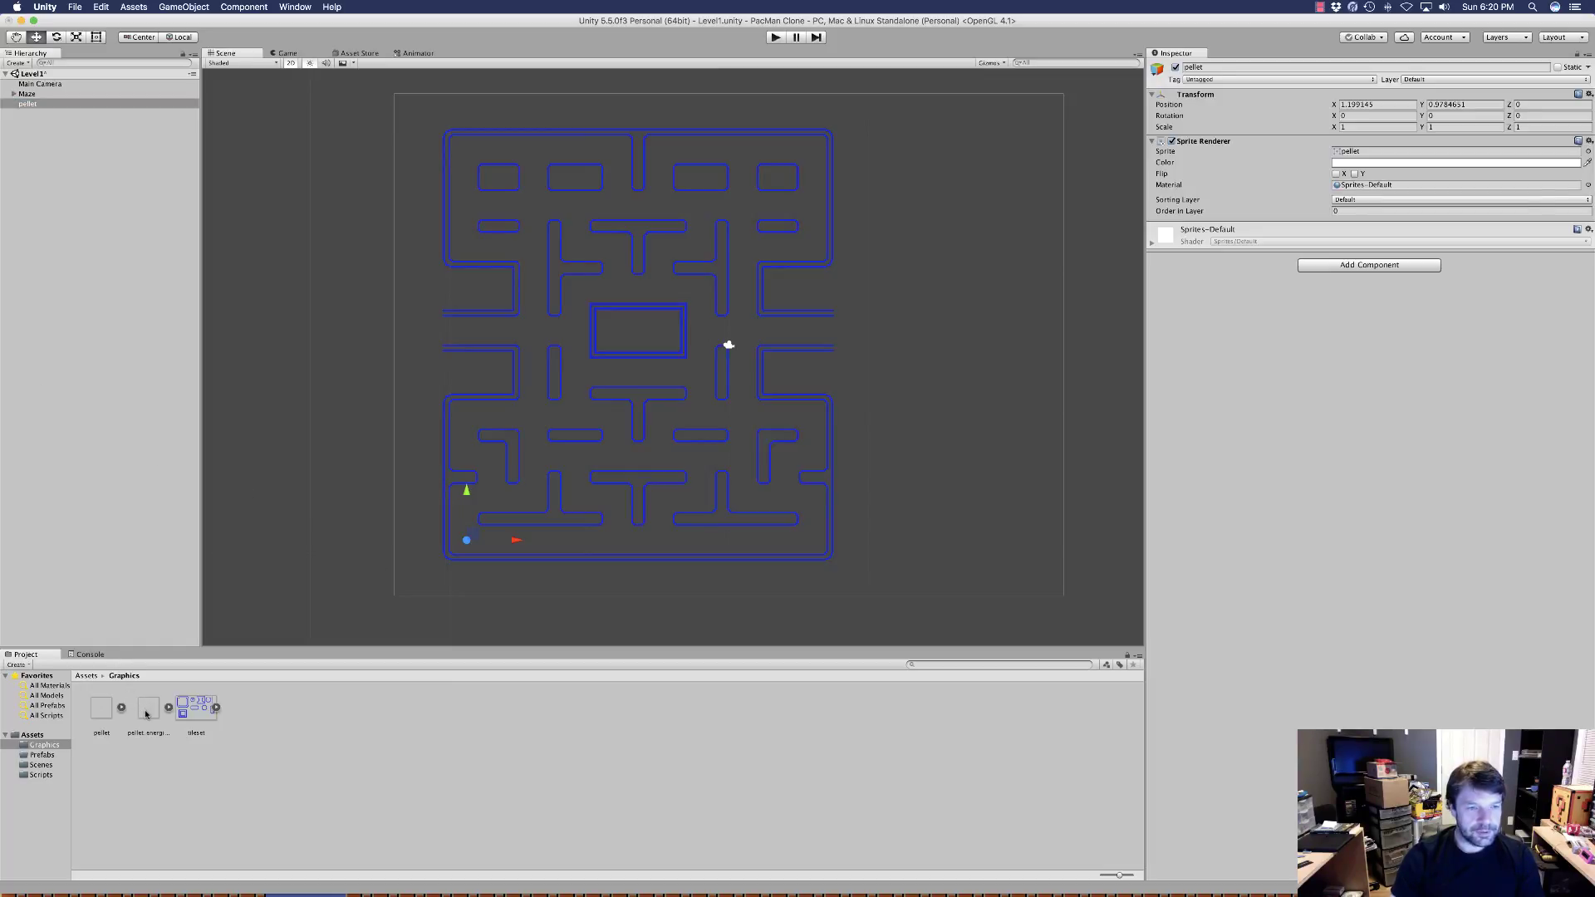
{"action": "left_click_drag", "start_coordinate": [145, 712], "coordinate": [532, 544]}
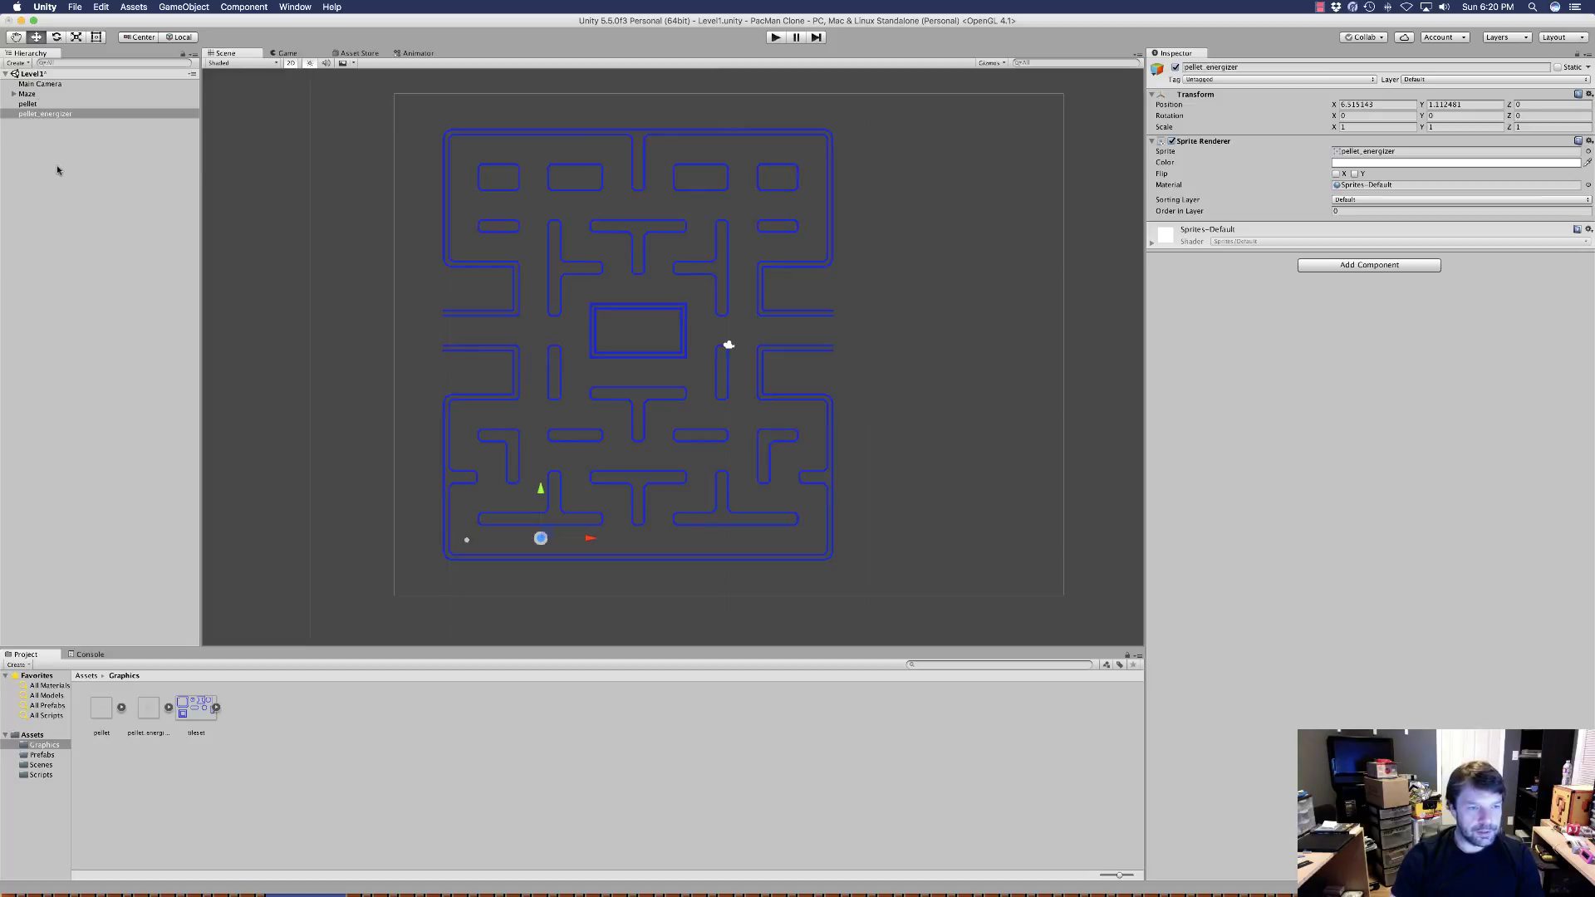
Create prefabs from the pellet_energizer and pellet scene objects in the Prefabs folder
{"action": "left_click_drag", "start_coordinate": [43, 116], "coordinate": [39, 755]}
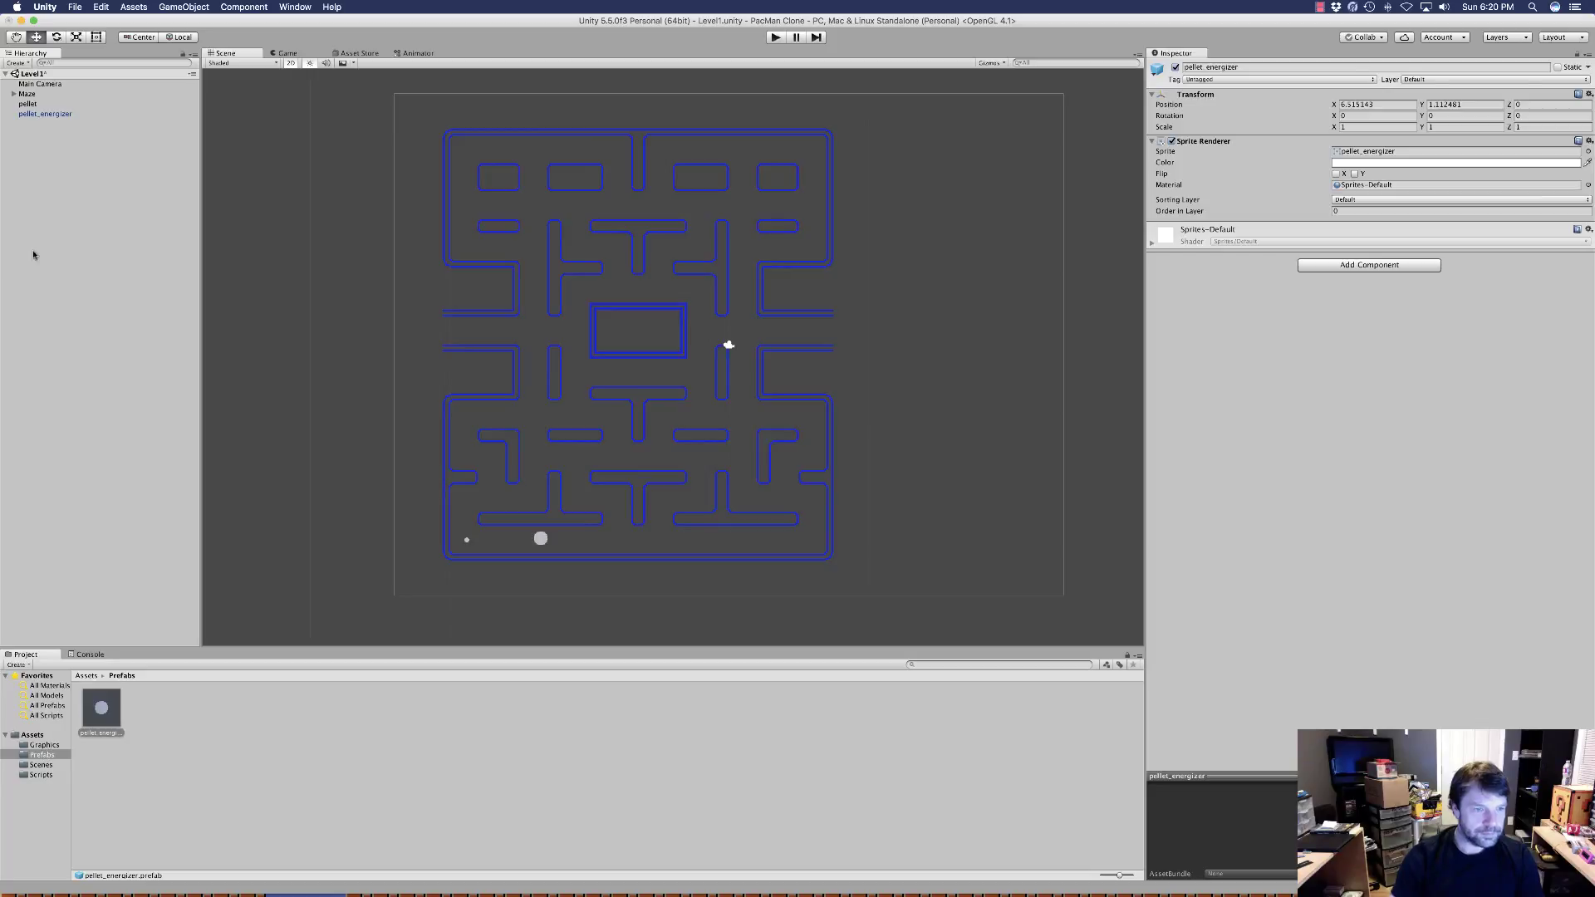
{"action": "left_click_drag", "start_coordinate": [29, 101], "coordinate": [46, 757]}
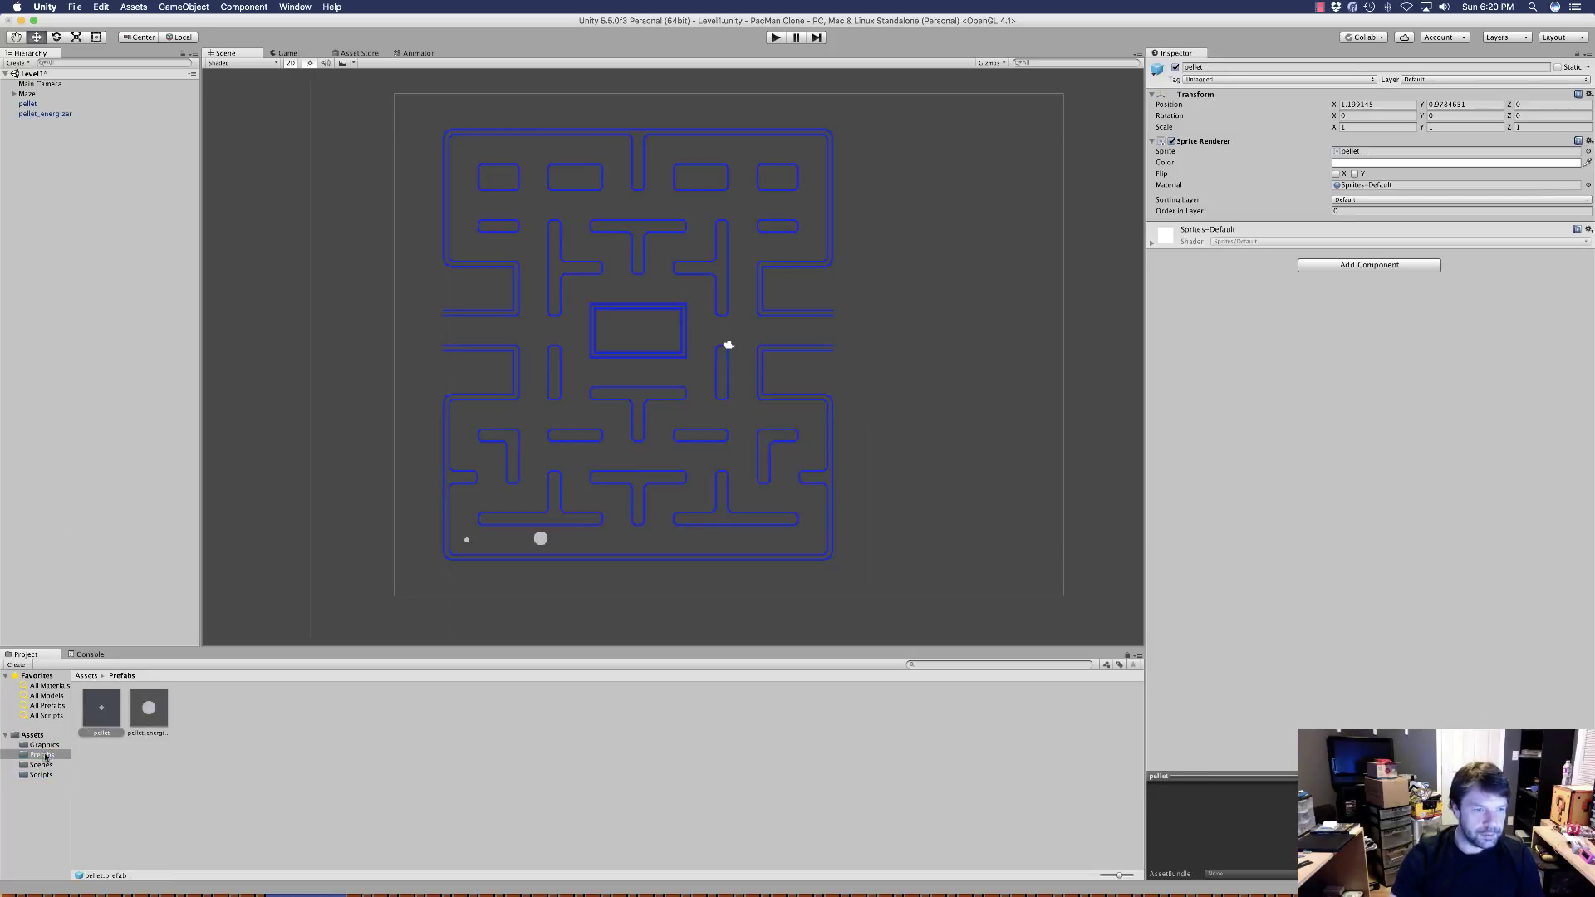
{"action": "left_click", "coordinate": [137, 712]}
{"action": "left_click", "coordinate": [104, 714]}
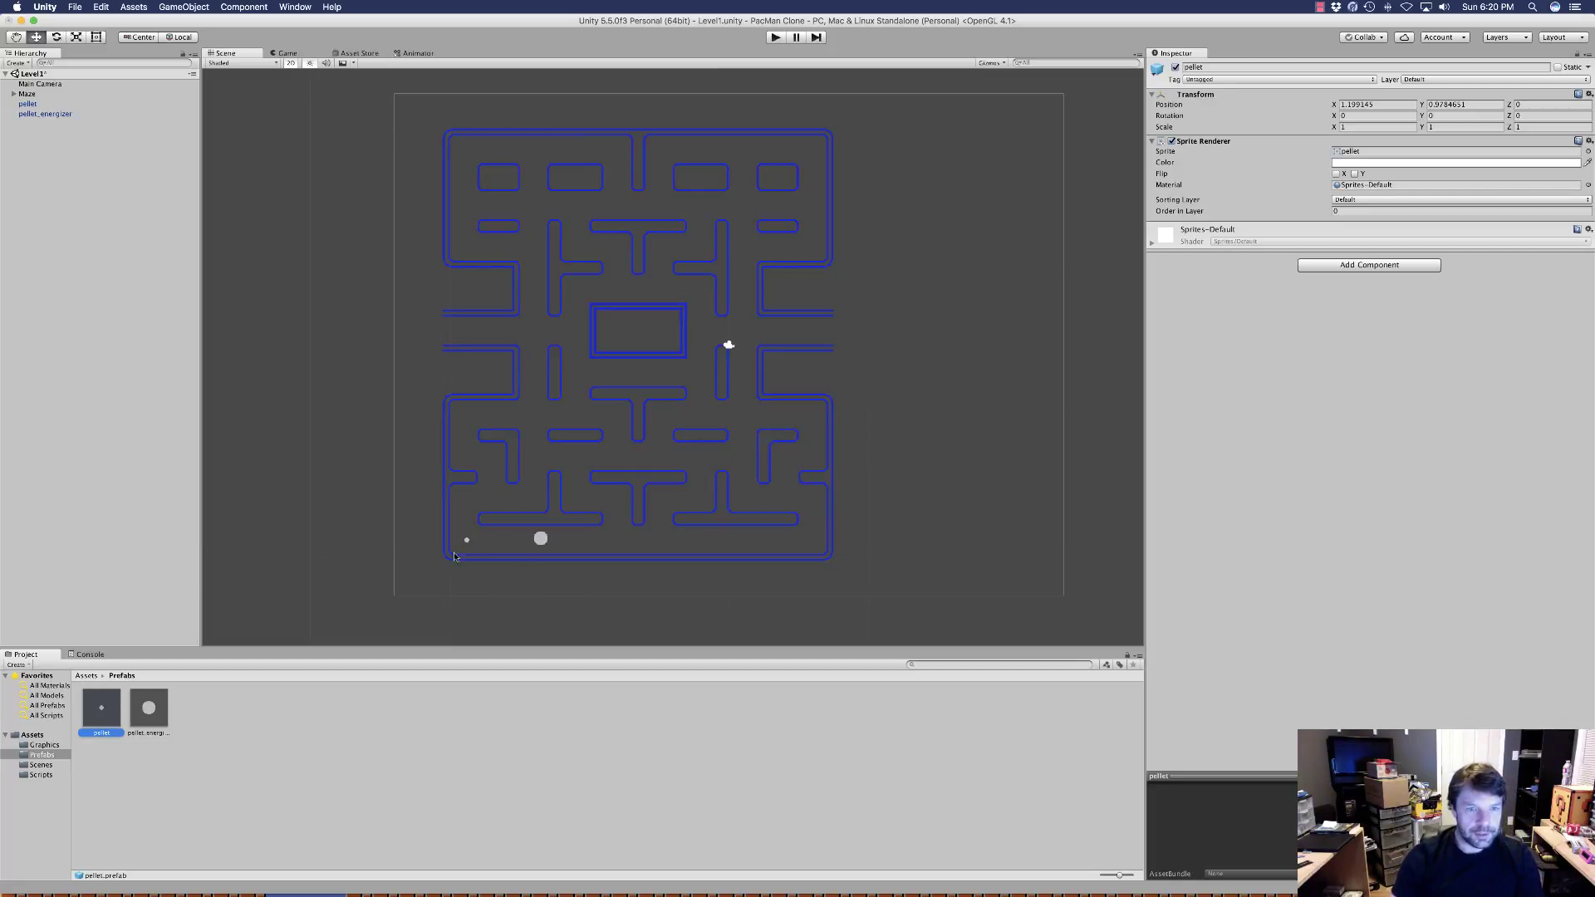
Move the pellet_energizer to X 1.5, Y 7.5 in the maze's lower-left corridor
{"action": "left_click", "coordinate": [541, 540]}
{"action": "left_click_drag", "start_coordinate": [534, 548], "coordinate": [471, 457]}
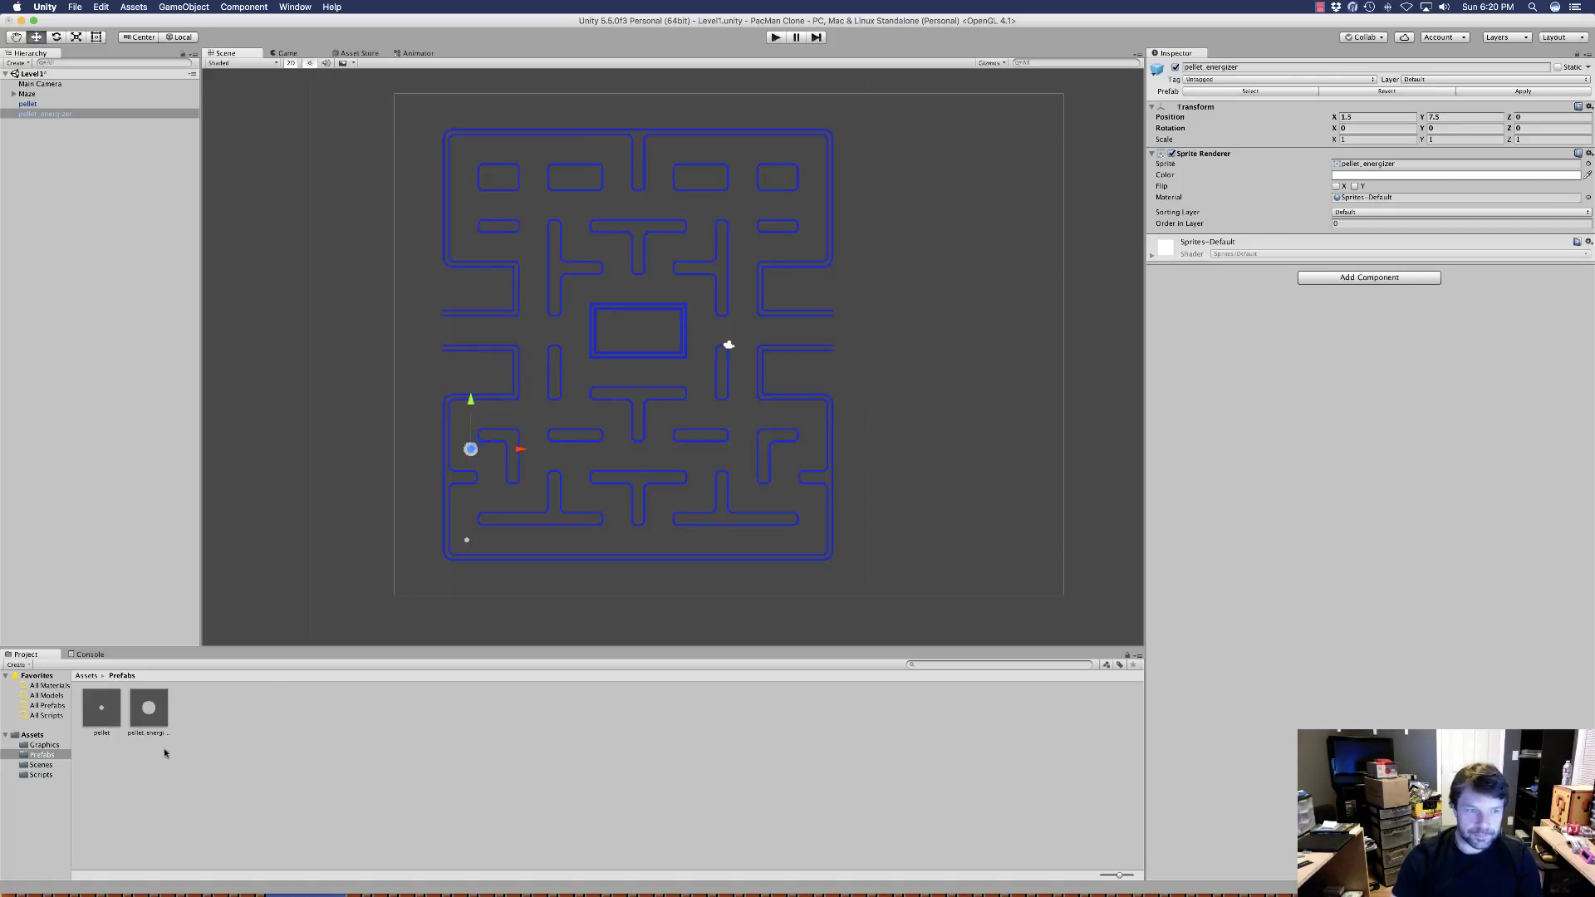
Set the pellet_energizer image in the Graphics folder to 32 pixels per unit and apply the import settings
{"action": "left_click", "coordinate": [148, 709]}
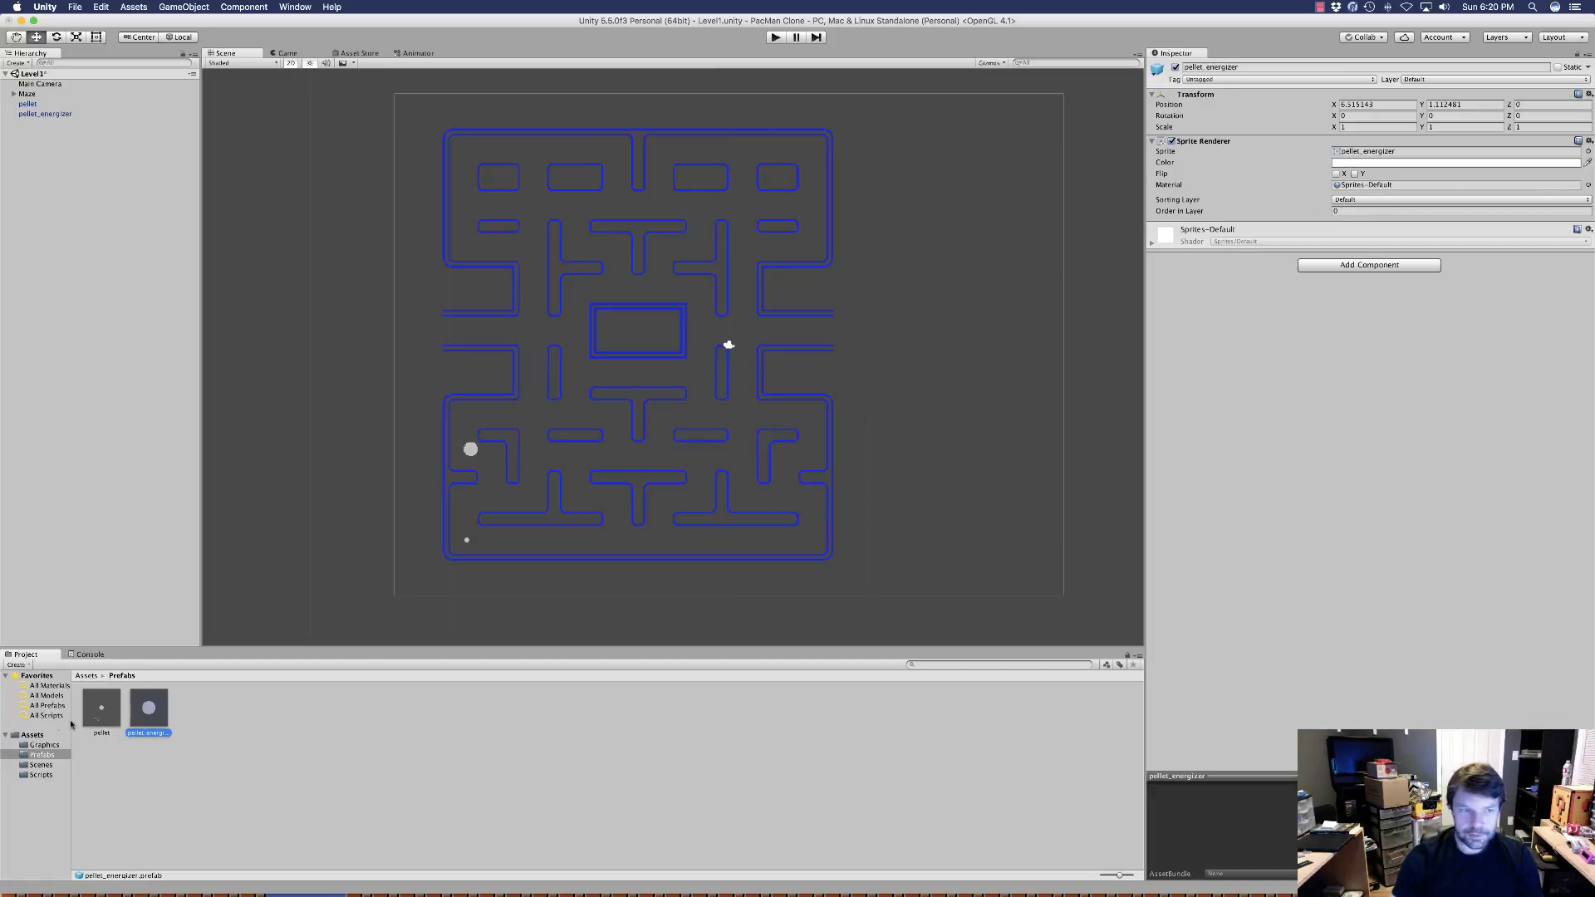
{"action": "left_click", "coordinate": [41, 746]}
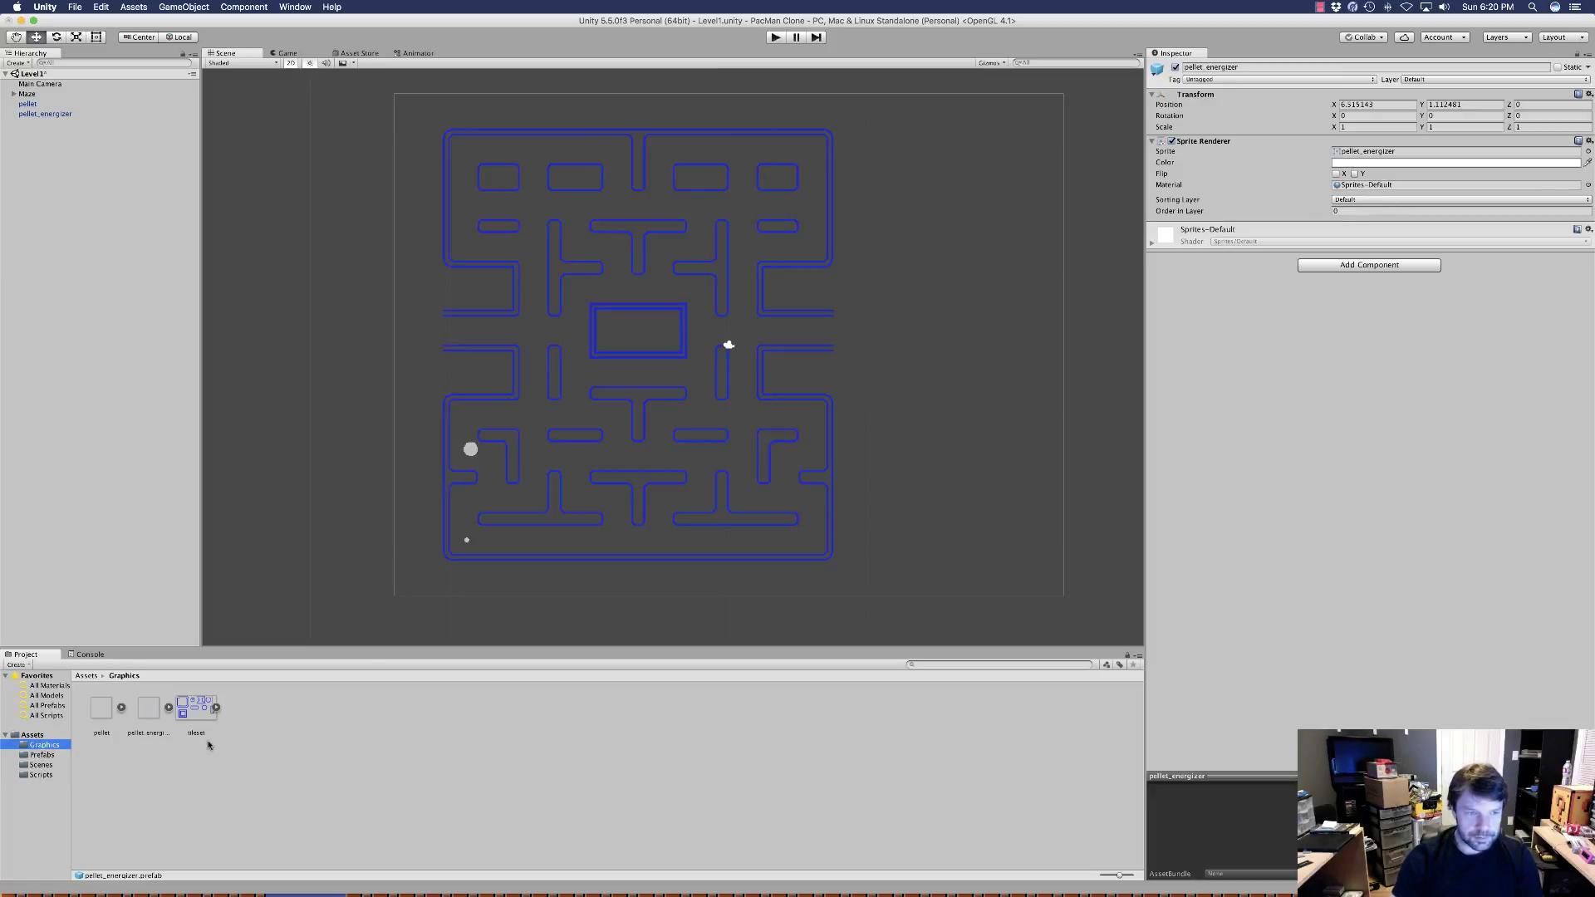
{"action": "left_click", "coordinate": [145, 711]}
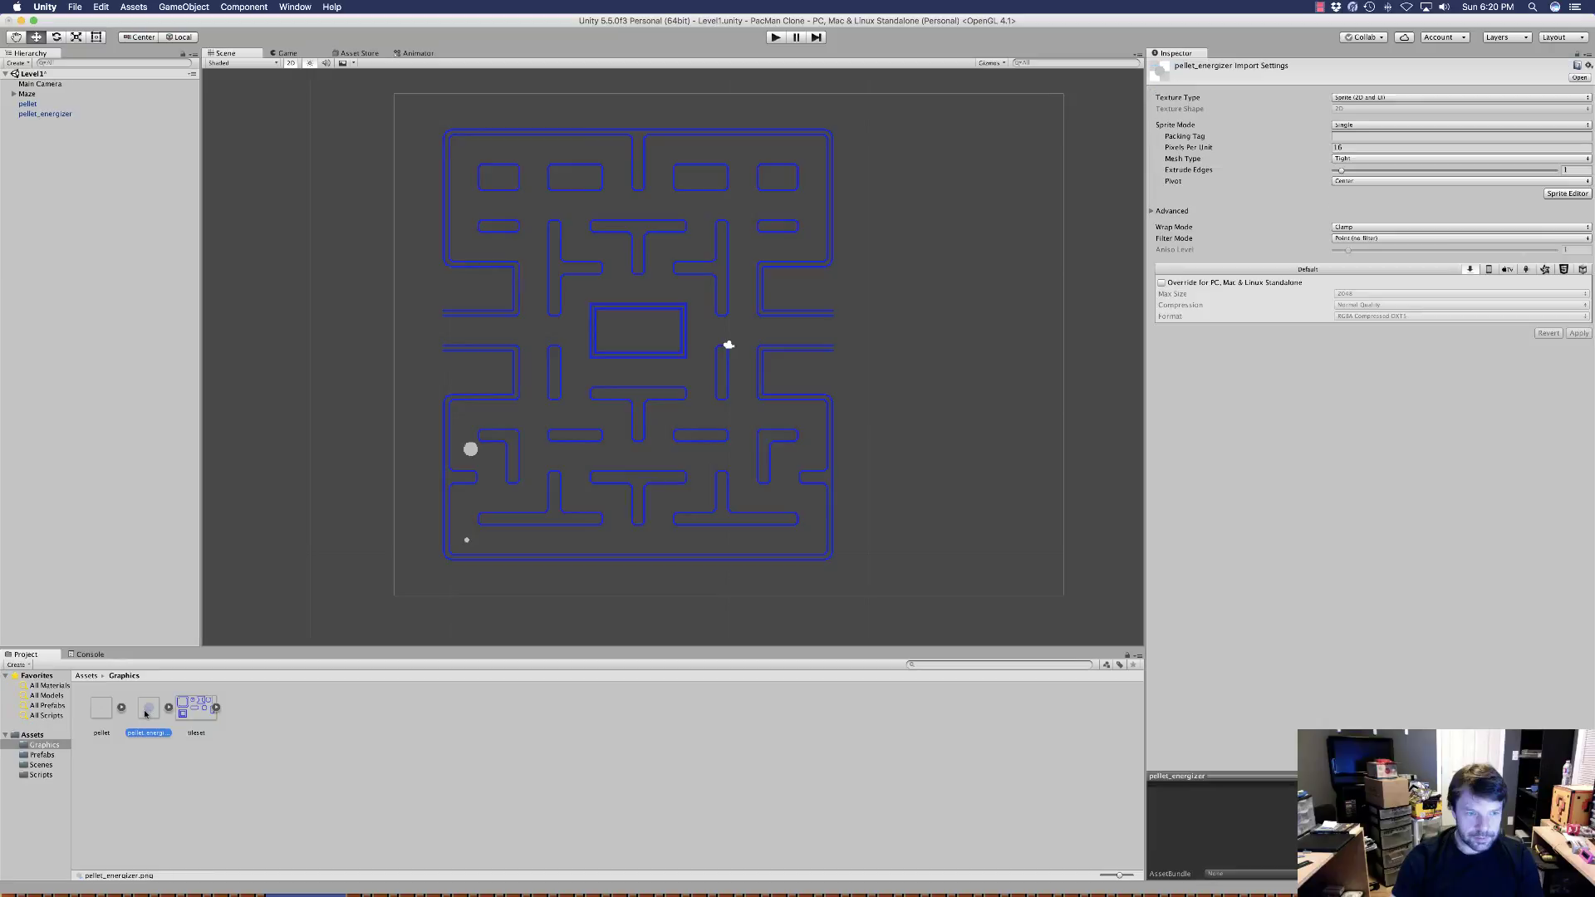
{"action": "left_click", "coordinate": [1383, 147]}
{"action": "type", "text": "32"}
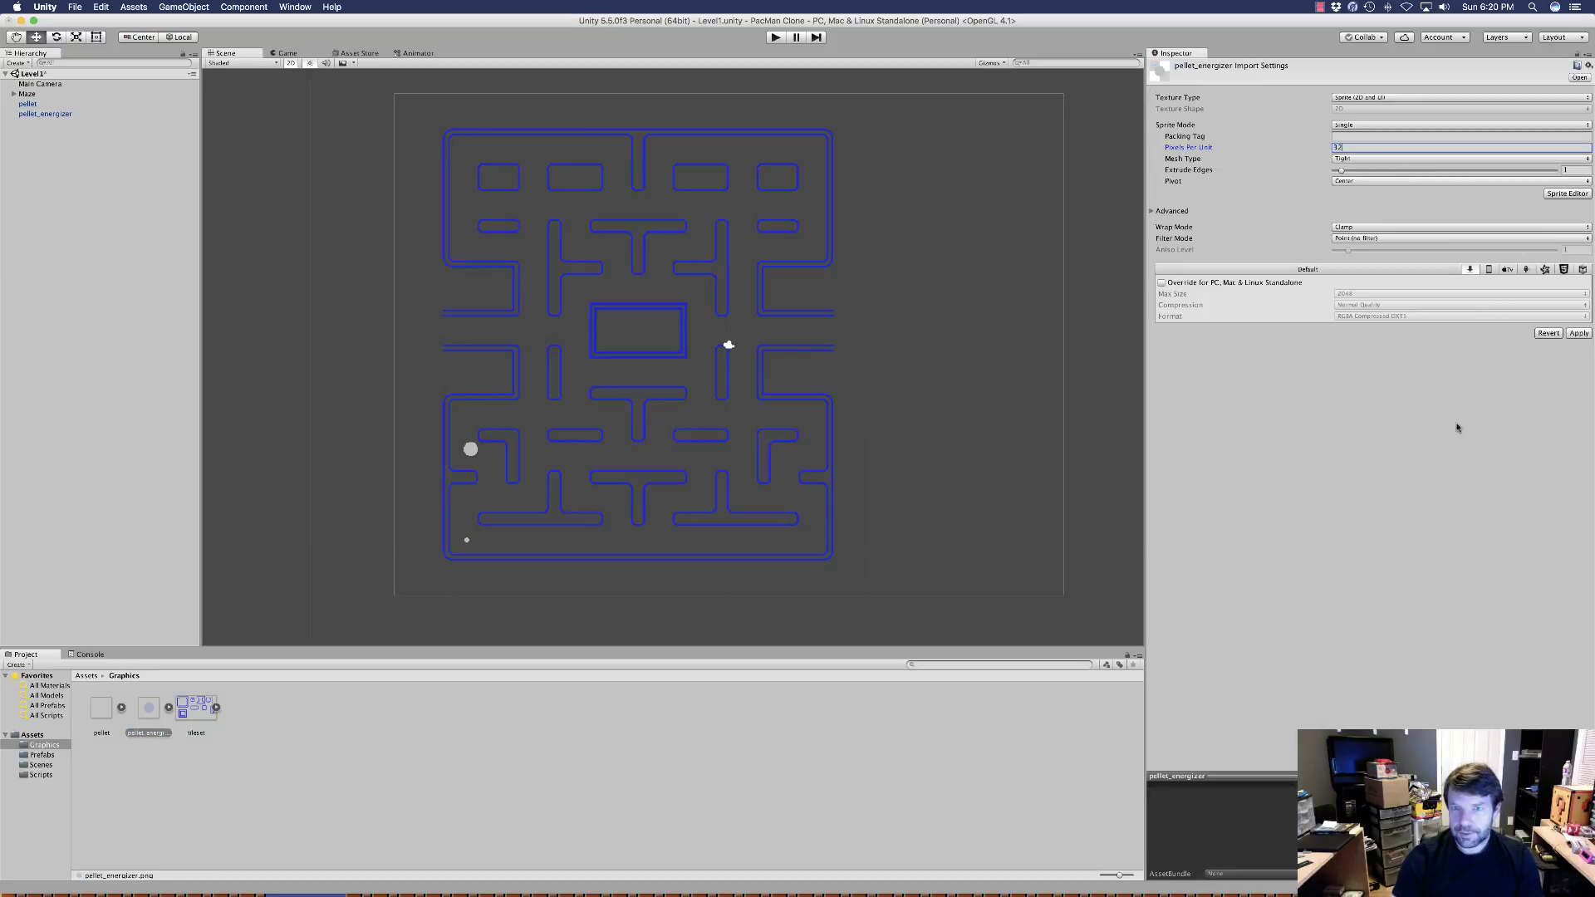
{"action": "left_click", "coordinate": [1577, 333]}
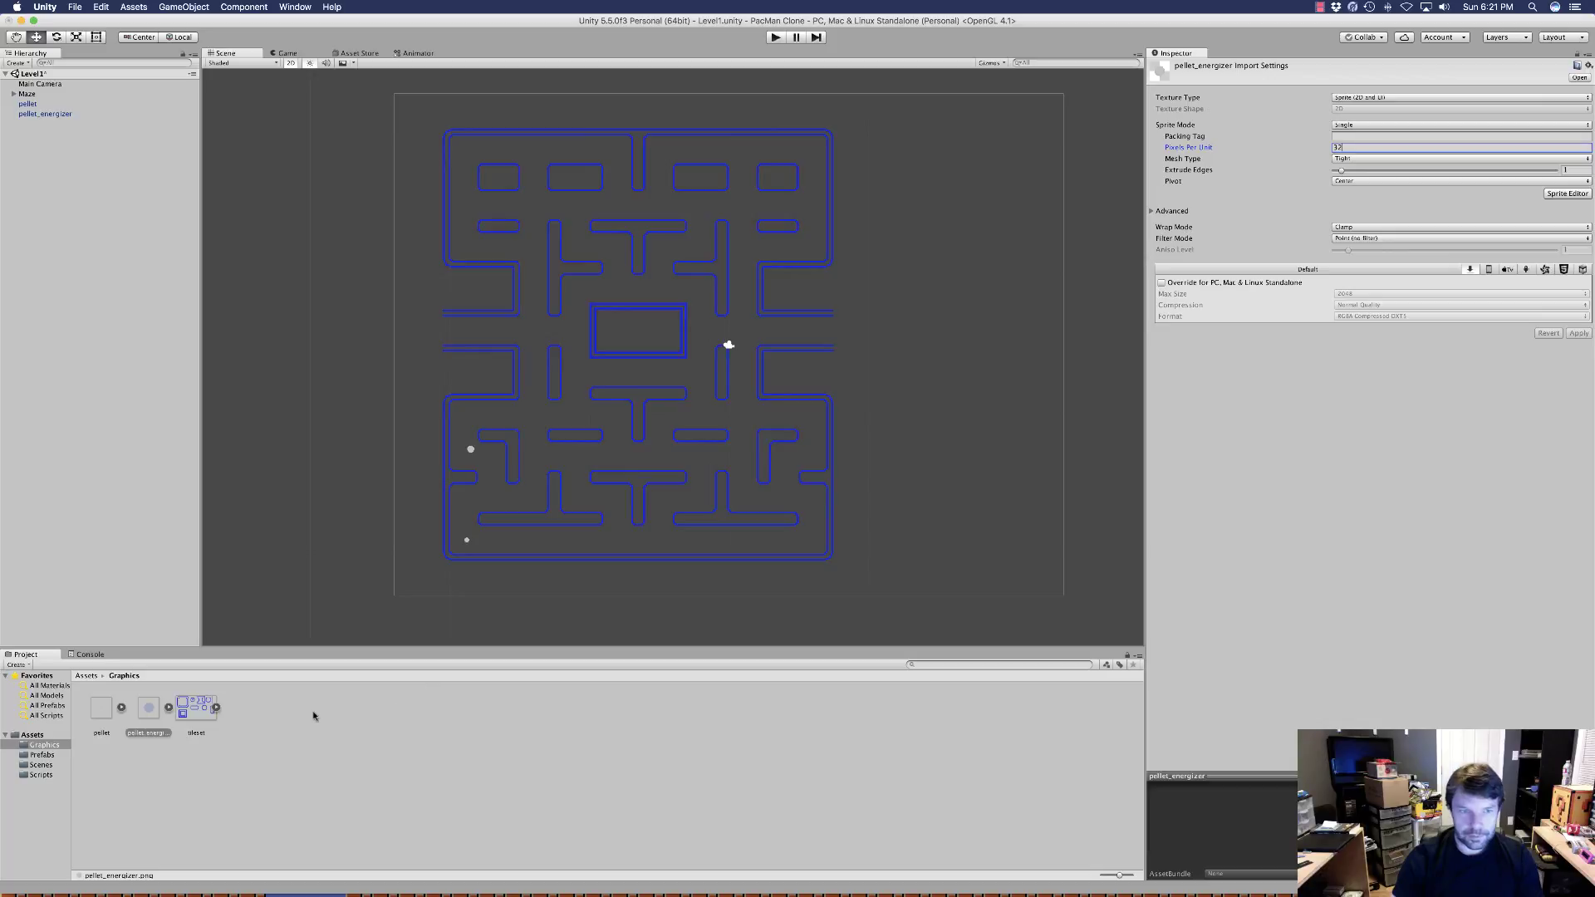
Set the pellet image to 32 pixels per unit and apply its import settings
{"action": "left_click", "coordinate": [99, 715]}
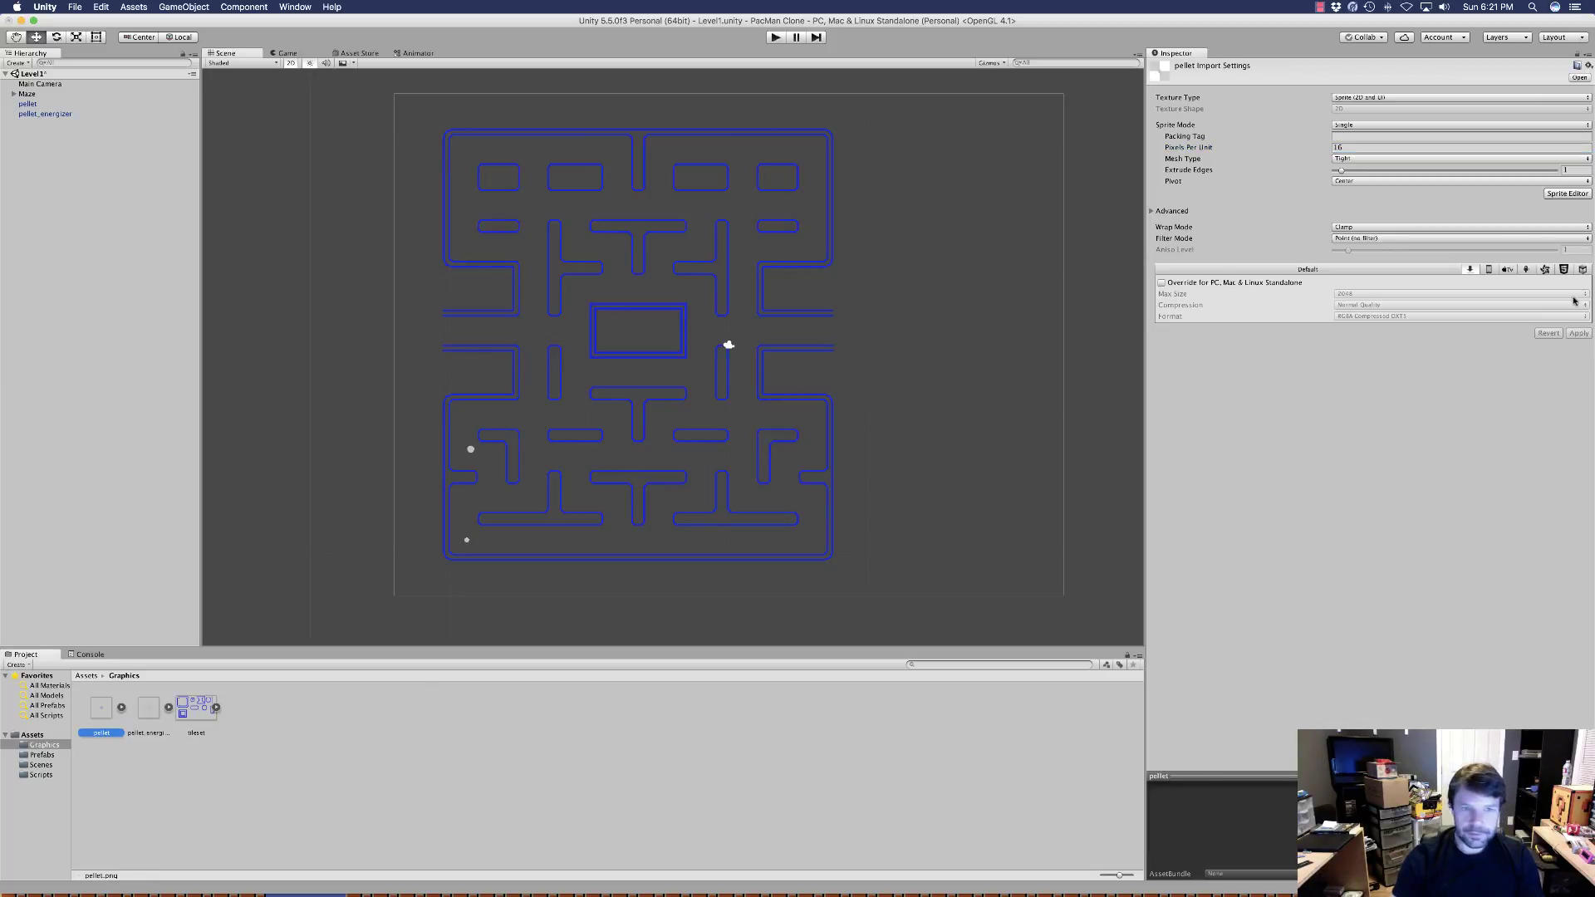
{"action": "left_click", "coordinate": [1355, 147]}
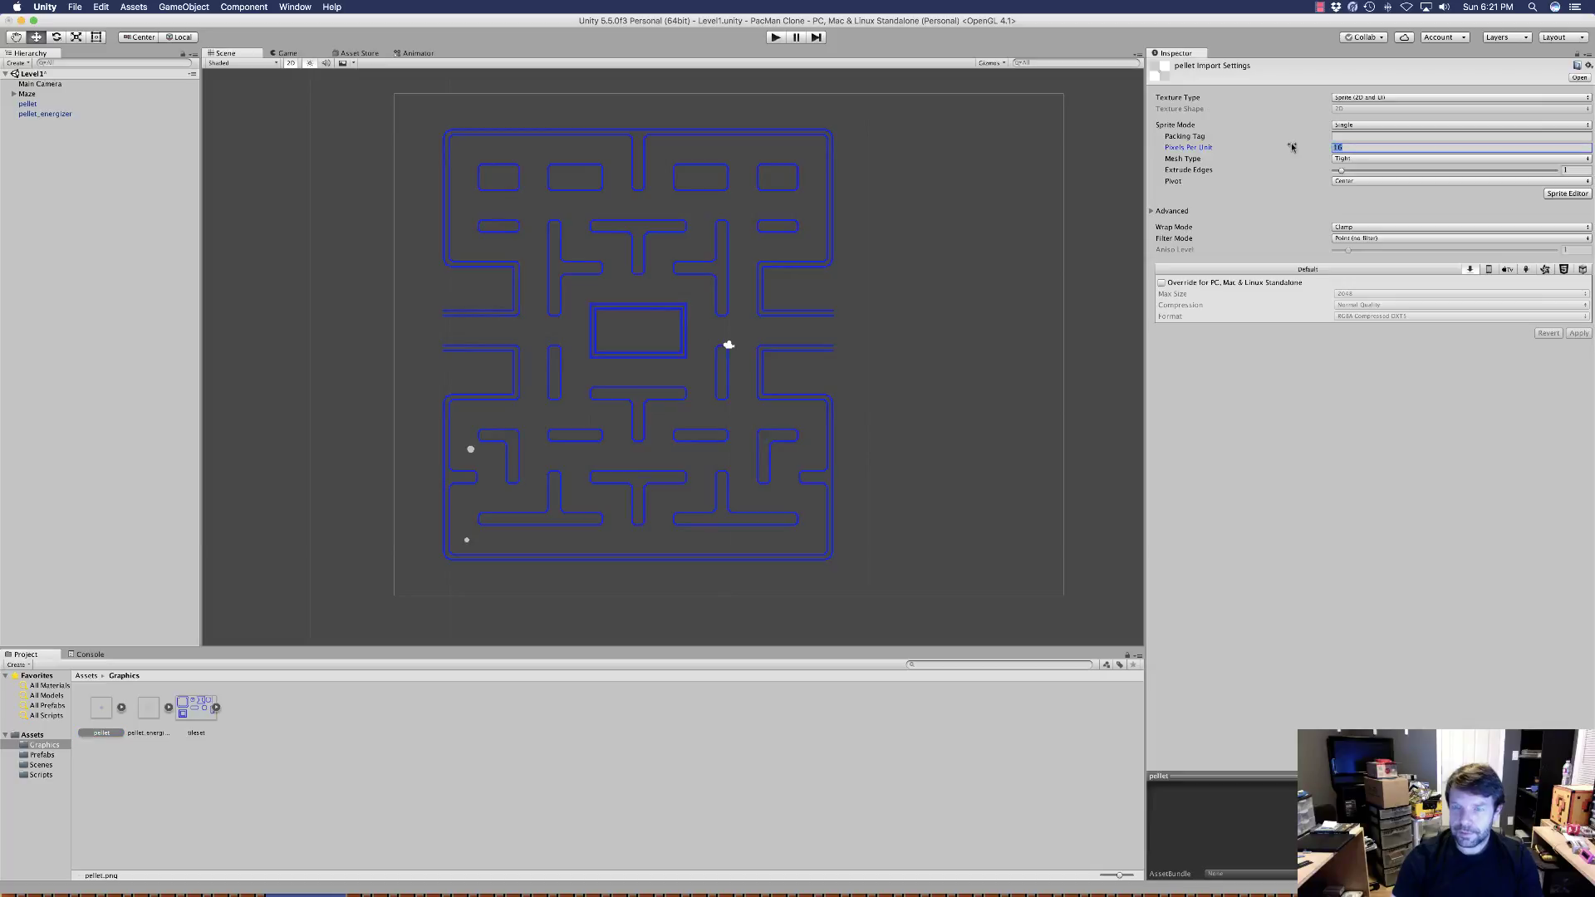
{"action": "type", "text": "32"}
{"action": "left_click", "coordinate": [1580, 335]}
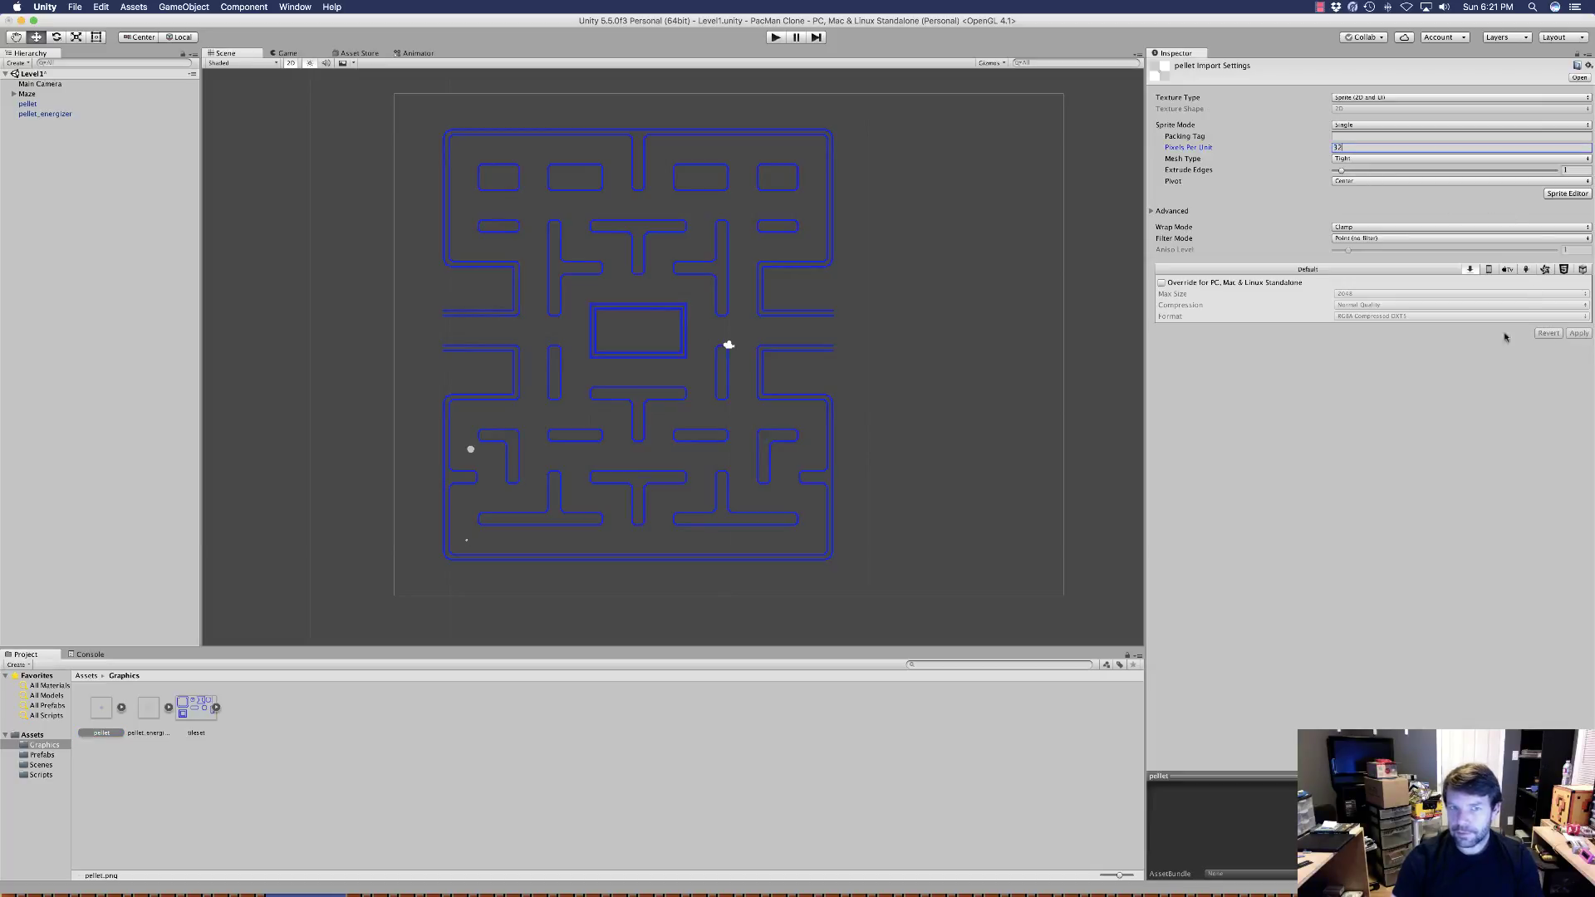
Move the pellet to X 1, Y 1 and the pellet_energizer to X 1, Y 7, and check both positions
{"action": "left_click", "coordinate": [469, 543]}
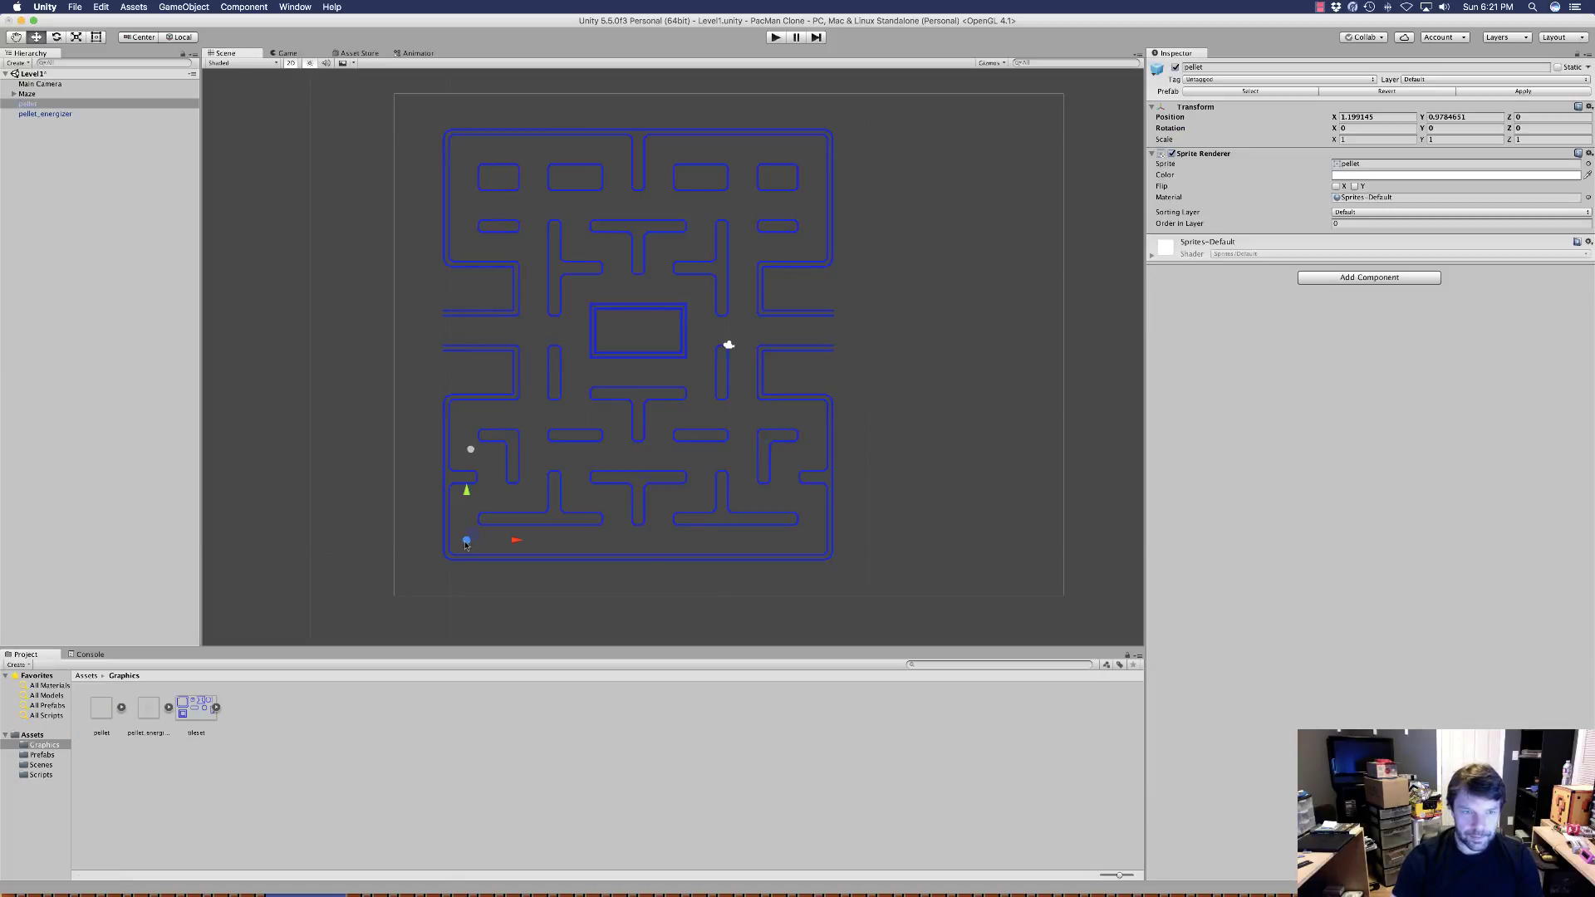
{"action": "left_click_drag", "start_coordinate": [459, 548], "coordinate": [456, 548]}
{"action": "left_click", "coordinate": [470, 457]}
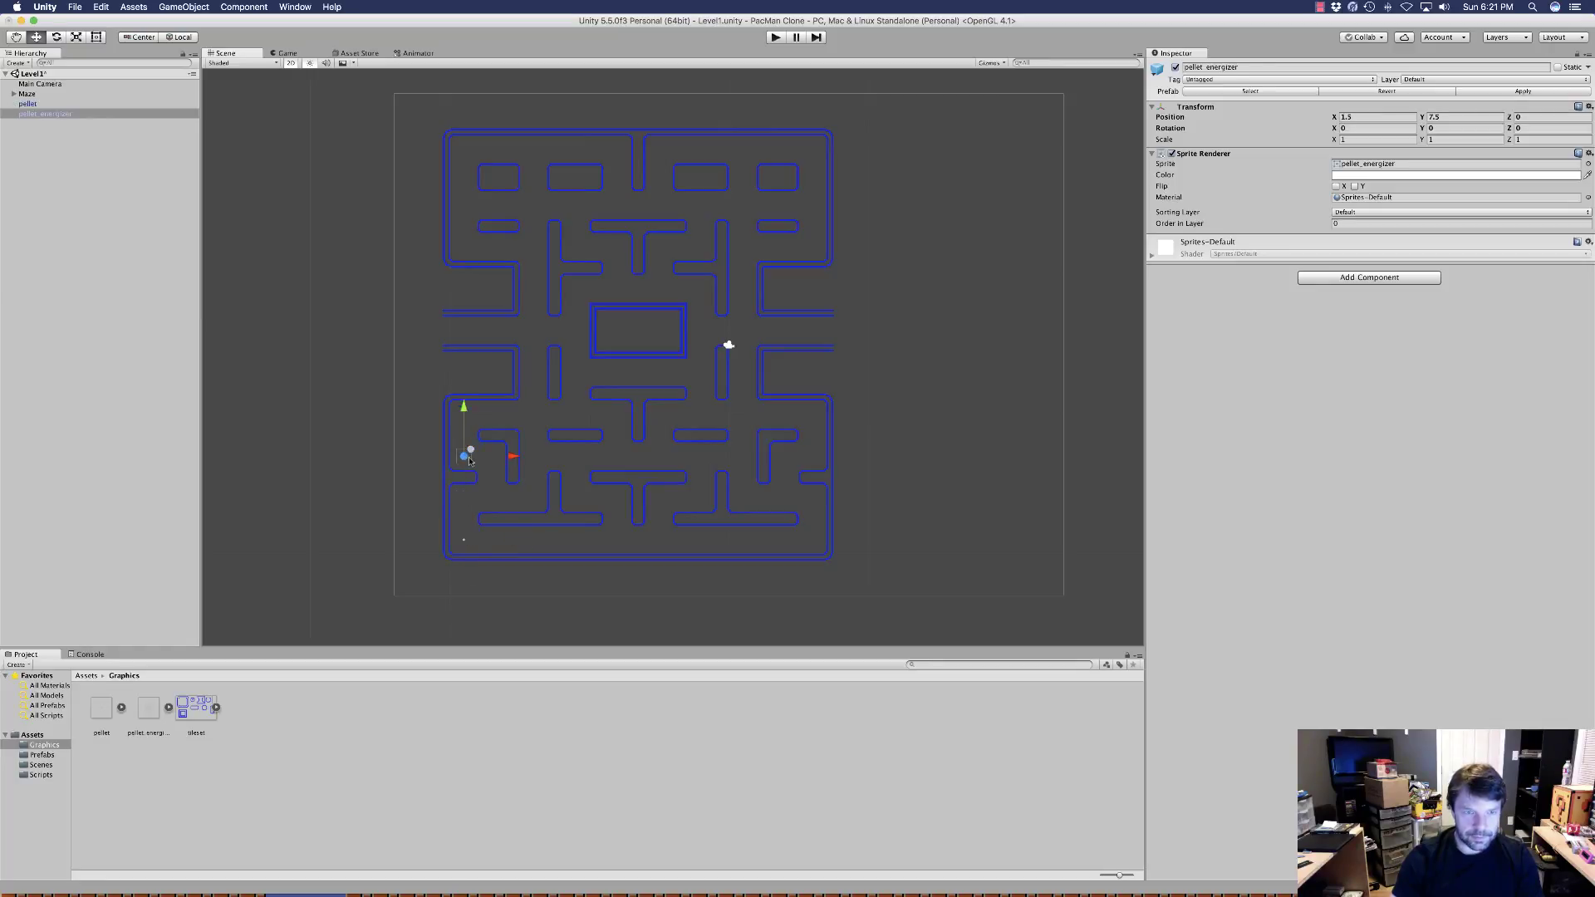
{"action": "left_click_drag", "start_coordinate": [465, 462], "coordinate": [458, 468]}
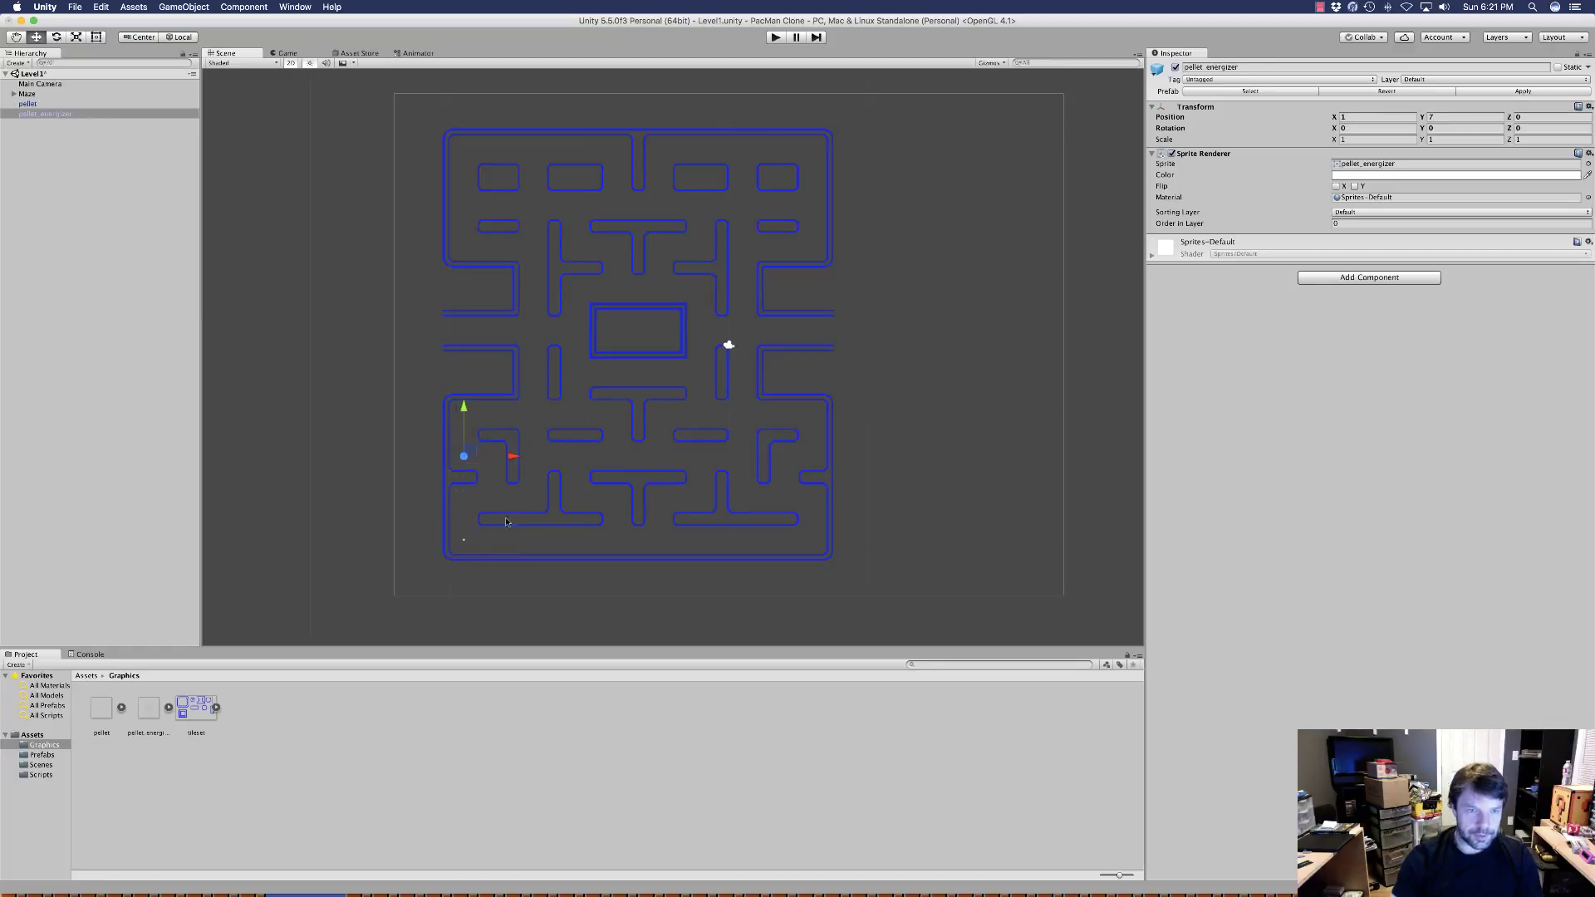
{"action": "left_click", "coordinate": [433, 467]}
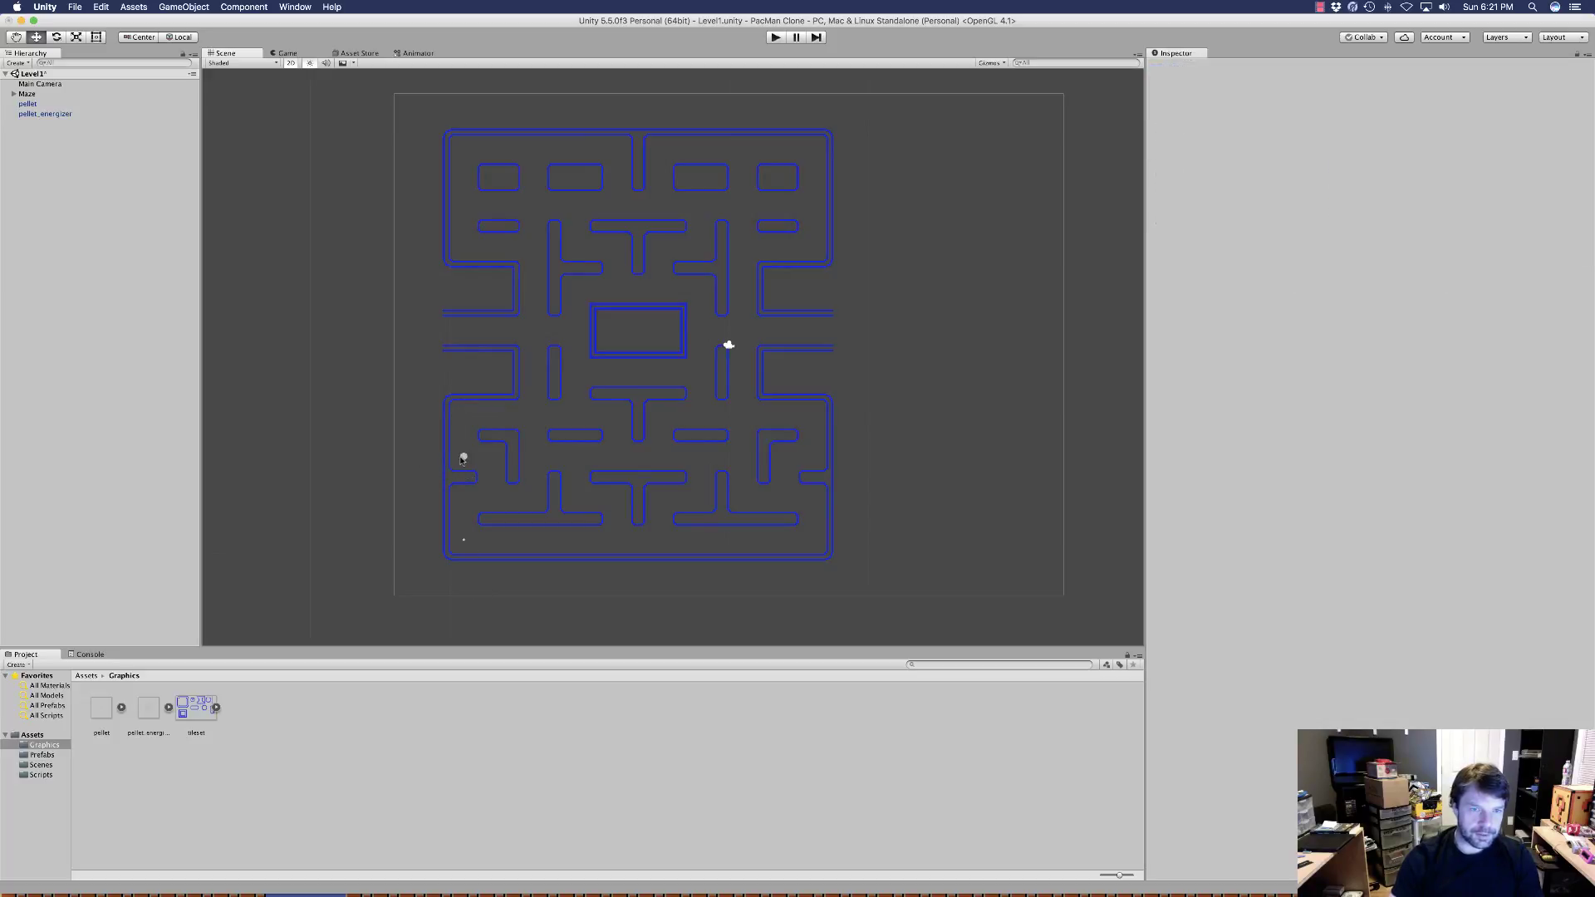
{"action": "left_click", "coordinate": [463, 458]}
{"action": "left_click", "coordinate": [465, 540]}
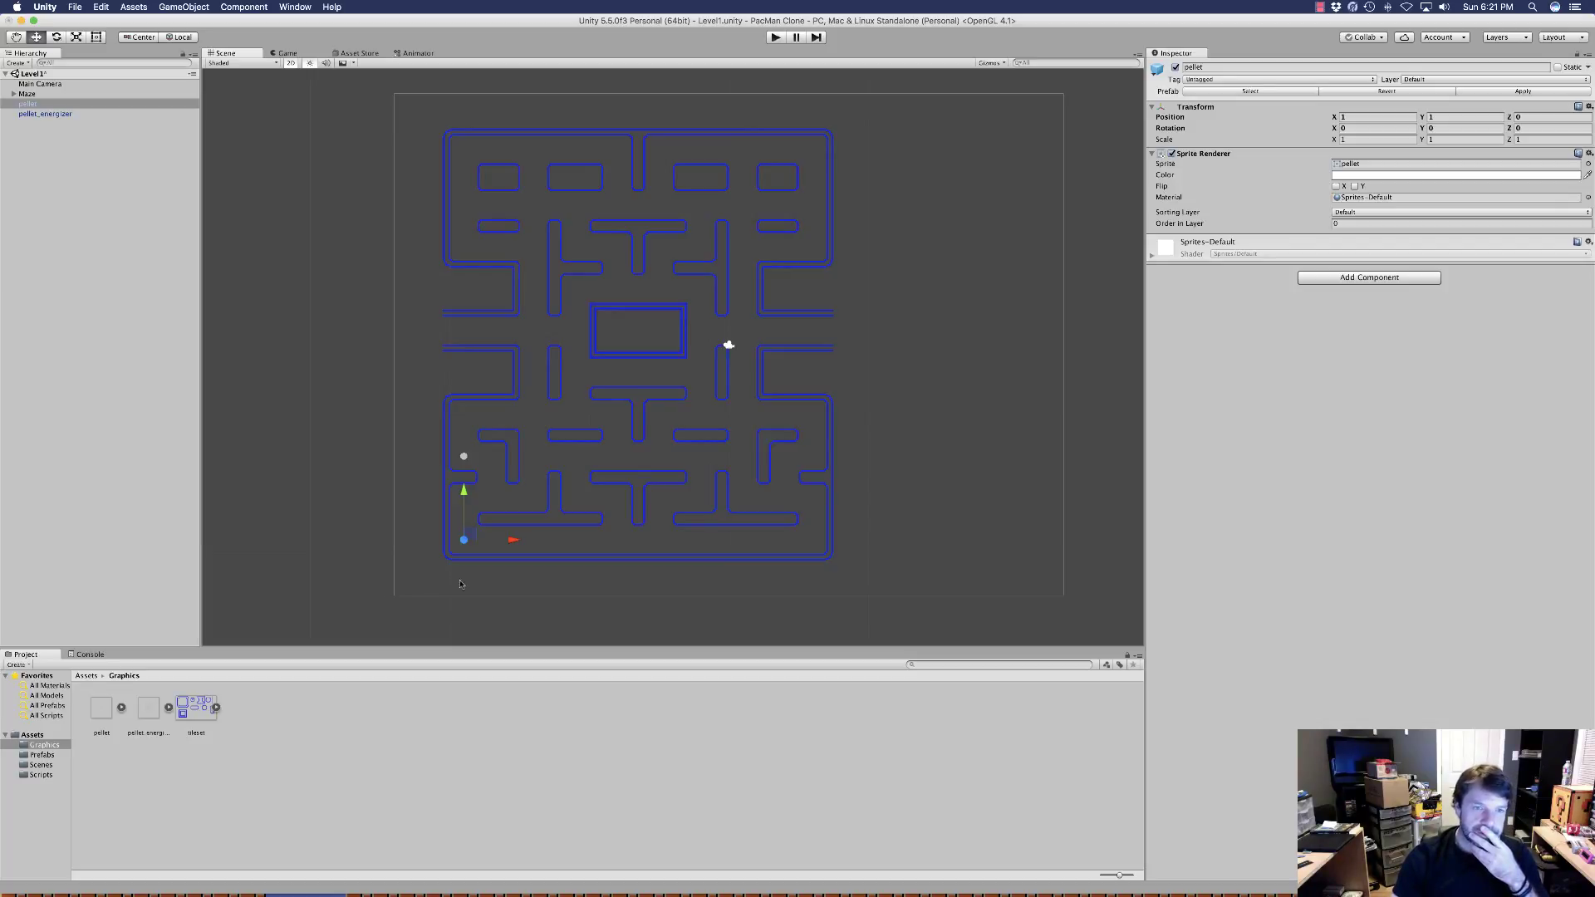
{"action": "left_click", "coordinate": [464, 457]}
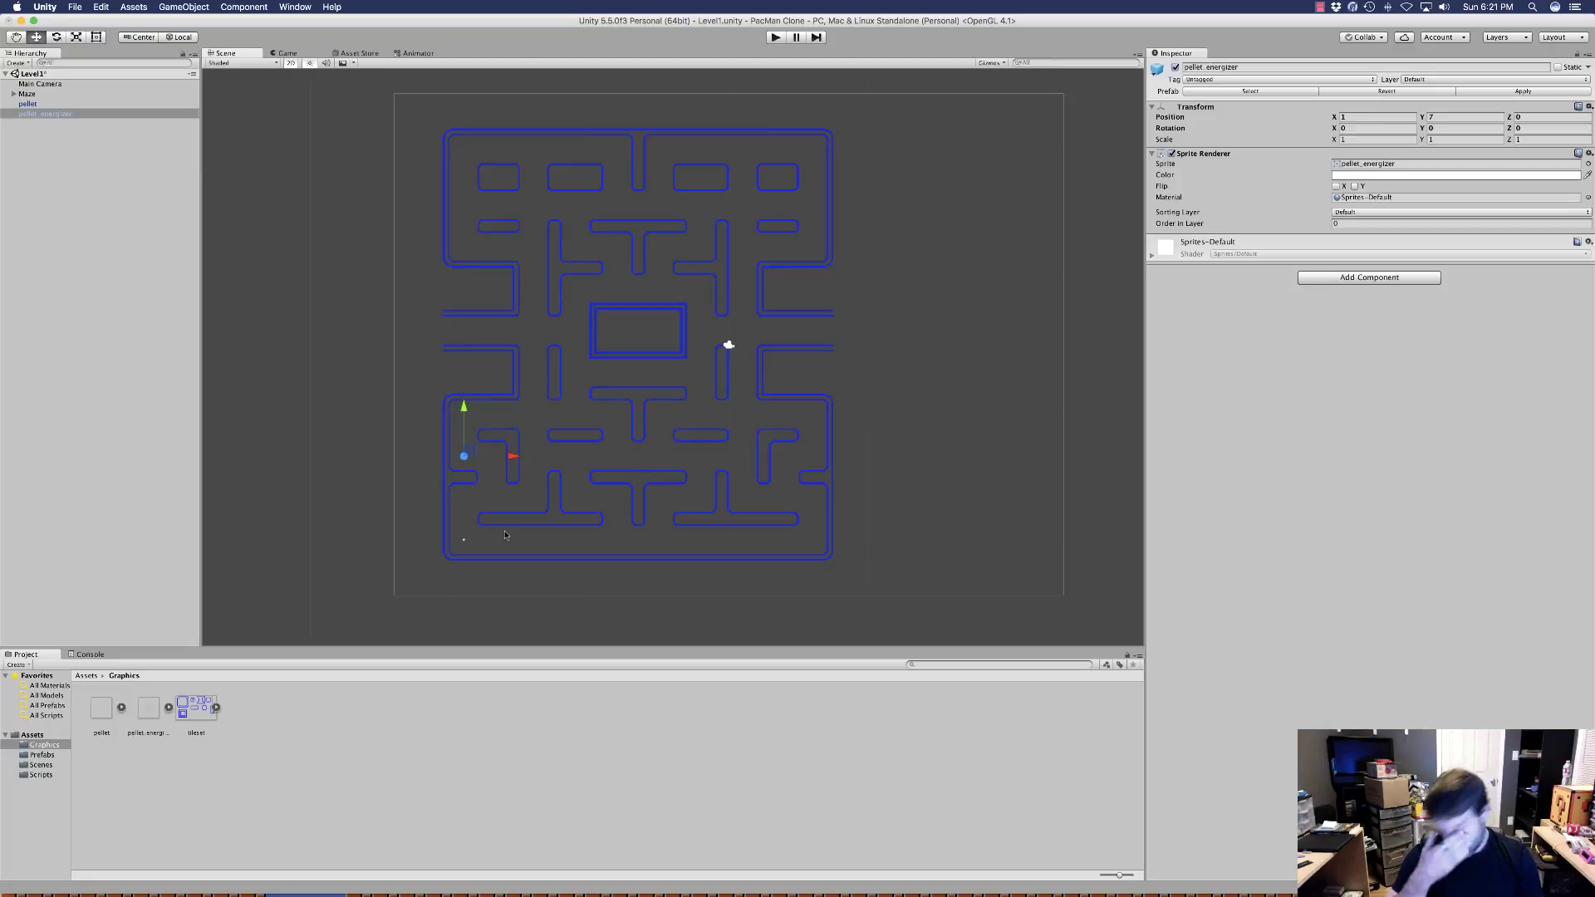
{"action": "left_click", "coordinate": [463, 543]}
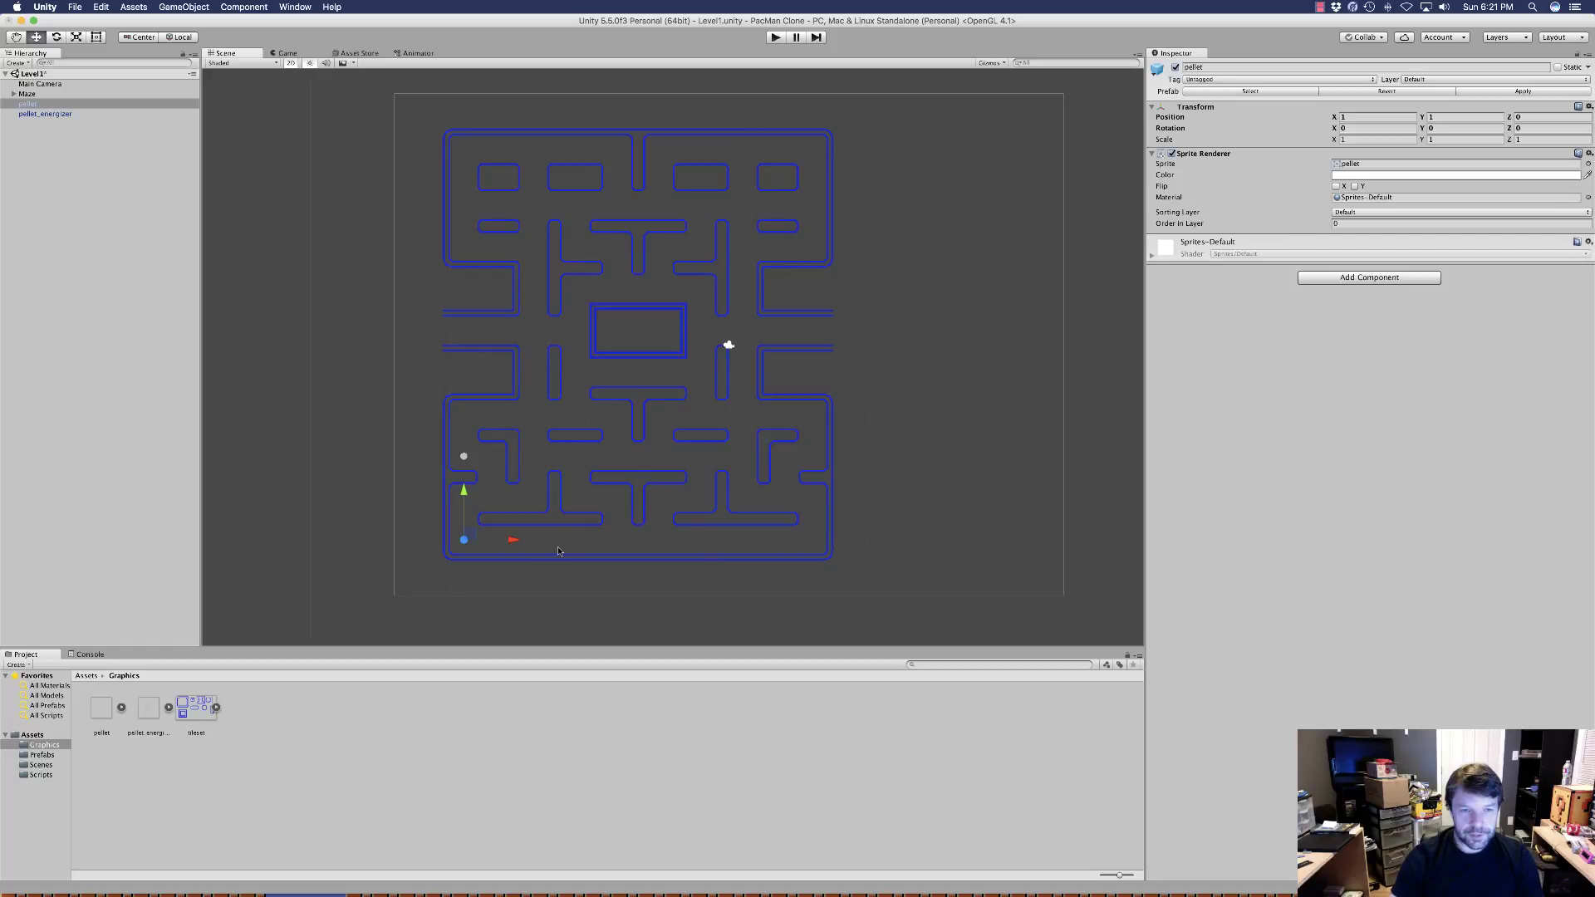
Duplicate the pellet repeatedly and place the copies one unit apart along all corridors of the maze's lower section, leaving the energizer spots free
{"action": "scroll", "coordinate": [461, 615], "scroll_direction": "up", "scroll_amount": 1}
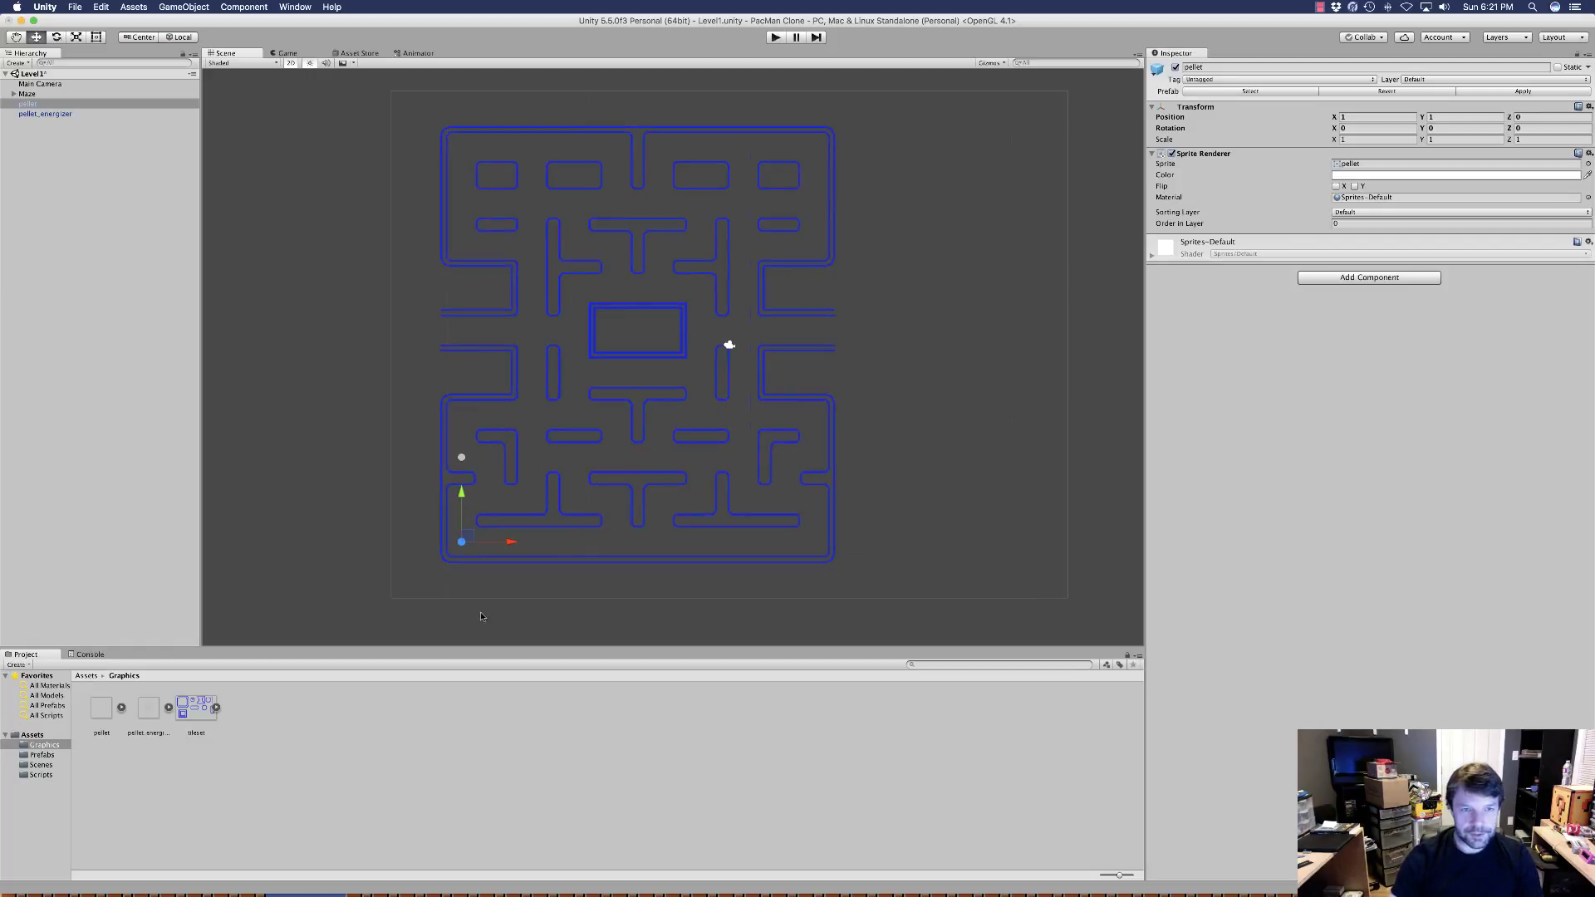
{"action": "left_click", "coordinate": [474, 738]}
{"action": "left_click", "coordinate": [462, 544]}
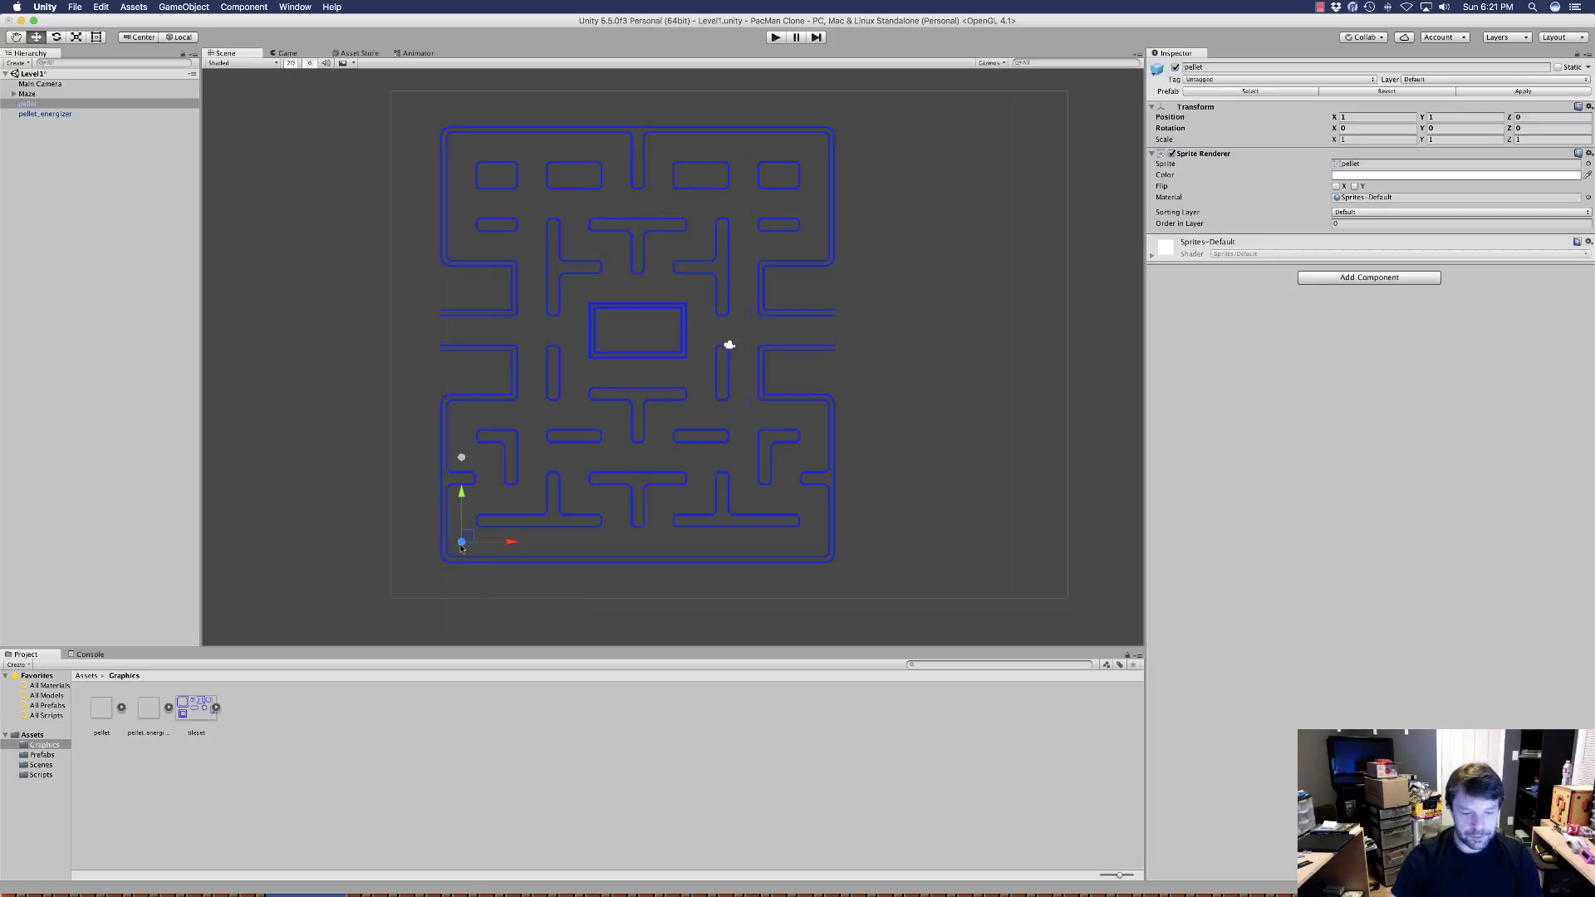
{"action": "key", "text": "super+d"}
{"action": "left_click_drag", "start_coordinate": [462, 548], "coordinate": [814, 457]}
{"action": "key", "text": "super+d"}
{"action": "key", "text": "super+d"}
{"action": "key", "text": "super+d"}
{"action": "key", "text": "super+d"}
{"action": "key", "text": "super+d"}
{"action": "key", "text": "super+d"}
{"action": "key", "text": "super+d"}
{"action": "key", "text": "super+d"}
{"action": "key", "text": "super+d"}
{"action": "key", "text": "super+d"}
{"action": "key", "text": "super+d"}
{"action": "key", "text": "super+d"}
{"action": "key", "text": "super+d"}
{"action": "key", "text": "super+d"}
{"action": "key", "text": "super+d"}
{"action": "key", "text": "super+d"}
{"action": "key", "text": "super+d"}
{"action": "key", "text": "super+d"}
{"action": "key", "text": "super+d"}
{"action": "key", "text": "super+d"}
{"action": "key", "text": "super+d"}
{"action": "key", "text": "super+d"}
{"action": "key", "text": "super+d"}
{"action": "key", "text": "super+d"}
{"action": "key", "text": "super+d"}
{"action": "key", "text": "super+d"}
{"action": "key", "text": "super+d"}
{"action": "key", "text": "super+d"}
{"action": "key", "text": "super+d"}
{"action": "key", "text": "super+d"}
{"action": "key", "text": "super+d"}
{"action": "key", "text": "super+d"}
{"action": "key", "text": "super+d"}
{"action": "key", "text": "super+d"}
{"action": "key", "text": "super+d"}
{"action": "key", "text": "super+d"}
{"action": "key", "text": "super+d"}
{"action": "key", "text": "super+d"}
{"action": "key", "text": "super+d"}
{"action": "key", "text": "super+d"}
{"action": "key", "text": "super+d"}
{"action": "key", "text": "super+d"}
{"action": "key", "text": "super+d"}
{"action": "key", "text": "super+d"}
{"action": "key", "text": "super+d"}
{"action": "key", "text": "super+d"}
{"action": "key", "text": "super+d"}
{"action": "key", "text": "super+d"}
{"action": "key", "text": "super+d"}
{"action": "key", "text": "super+d"}
{"action": "key", "text": "super+d"}
{"action": "key", "text": "super+d"}
{"action": "key", "text": "super+d"}
{"action": "key", "text": "super+d"}
{"action": "key", "text": "super+d"}
{"action": "key", "text": "super+d"}
{"action": "key", "text": "super+d"}
{"action": "key", "text": "super+d"}
{"action": "key", "text": "super+d"}
{"action": "key", "text": "super+d"}
{"action": "key", "text": "super+d"}
{"action": "key", "text": "super+d"}
{"action": "key", "text": "super+d"}
{"action": "key", "text": "super+d"}
{"action": "key", "text": "super+d"}
{"action": "key", "text": "super+d"}
{"action": "key", "text": "super+d"}
{"action": "key", "text": "super+d"}
{"action": "key", "text": "super+d"}
{"action": "key", "text": "super+d"}
{"action": "key", "text": "super+d"}
{"action": "key", "text": "super+d"}
{"action": "key", "text": "super+d"}
{"action": "key", "text": "super+d"}
{"action": "key", "text": "super+d"}
{"action": "key", "text": "super+d"}
{"action": "key", "text": "super+d"}
{"action": "key", "text": "super+d"}
{"action": "key", "text": "super+d"}
{"action": "key", "text": "super+d"}
{"action": "key", "text": "super+d"}
{"action": "key", "text": "super+d"}
{"action": "key", "text": "super+d"}
{"action": "key", "text": "super+d"}
{"action": "key", "text": "super+d"}
{"action": "key", "text": "super+d"}
{"action": "key", "text": "super+d"}
{"action": "key", "text": "super+d"}
{"action": "key", "text": "super+d"}
{"action": "key", "text": "super+d"}
{"action": "key", "text": "super+d"}
{"action": "key", "text": "super+d"}
{"action": "key", "text": "super+d"}
{"action": "key", "text": "super+d"}
{"action": "key", "text": "super+d"}
{"action": "key", "text": "super+d"}
{"action": "key", "text": "super+d"}
{"action": "key", "text": "super+d"}
{"action": "key", "text": "super+d"}
{"action": "key", "text": "super+d"}
{"action": "key", "text": "super+d"}
{"action": "key", "text": "super+d"}
{"action": "key", "text": "super+d"}
{"action": "key", "text": "super+d"}
{"action": "key", "text": "super+d"}
{"action": "key", "text": "super+d"}
{"action": "key", "text": "super+d"}
{"action": "key", "text": "super+d"}
{"action": "key", "text": "super+d"}
{"action": "key", "text": "super+d"}
{"action": "key", "text": "super+d"}
{"action": "key", "text": "super+d"}
{"action": "key", "text": "super+d"}
{"action": "key", "text": "super+d"}
{"action": "key", "text": "super+d"}
{"action": "key", "text": "super+d"}
{"action": "key", "text": "super+d"}
{"action": "key", "text": "super+d"}
Duplicate the pellet_energizer and place the copy at the mirrored spot in the maze's lower-right corridor
{"action": "left_click", "coordinate": [462, 458]}
{"action": "key", "text": "super+d"}
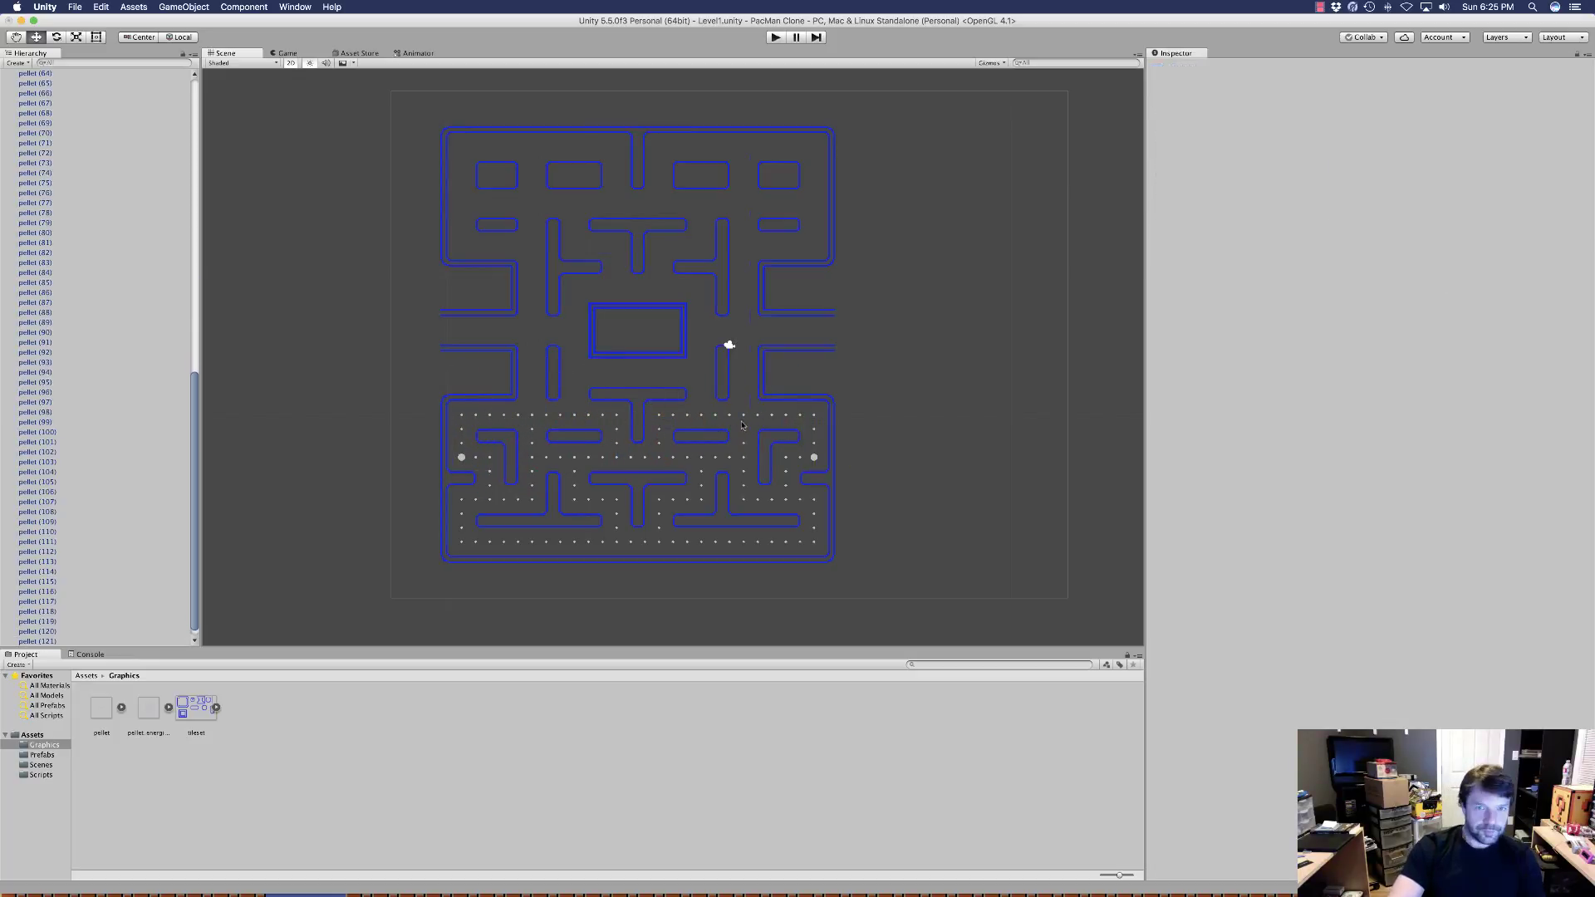
Duplicate the pellet one unit apart up the long right-hand vertical corridor, from the lower section to the top of the maze
{"action": "left_click", "coordinate": [743, 416]}
{"action": "key", "text": "super+d"}
{"action": "key", "text": "super+d"}
{"action": "key", "text": "super+d"}
{"action": "key", "text": "super+d"}
{"action": "key", "text": "super+d"}
{"action": "key", "text": "super+d"}
{"action": "key", "text": "super+d"}
{"action": "left_click_drag", "start_coordinate": [744, 415], "coordinate": [723, 378]}
{"action": "key", "text": "super+d"}
{"action": "key", "text": "super+d"}
{"action": "key", "text": "super+d"}
{"action": "key", "text": "super+d"}
{"action": "key", "text": "super+d"}
{"action": "key", "text": "super+d"}
{"action": "key", "text": "super+d"}
{"action": "key", "text": "super+d"}
{"action": "key", "text": "super+d"}
{"action": "key", "text": "super+d"}
{"action": "key", "text": "super+d"}
{"action": "key", "text": "super+d"}
{"action": "key", "text": "super+d"}
{"action": "key", "text": "super+d"}
{"action": "key", "text": "super+d"}
{"action": "left_click_drag", "start_coordinate": [793, 274], "coordinate": [696, 274]}
{"action": "key", "text": "super+z"}
{"action": "key", "text": "super+z"}
{"action": "scroll", "coordinate": [729, 344], "scroll_direction": "down", "scroll_amount": 2}
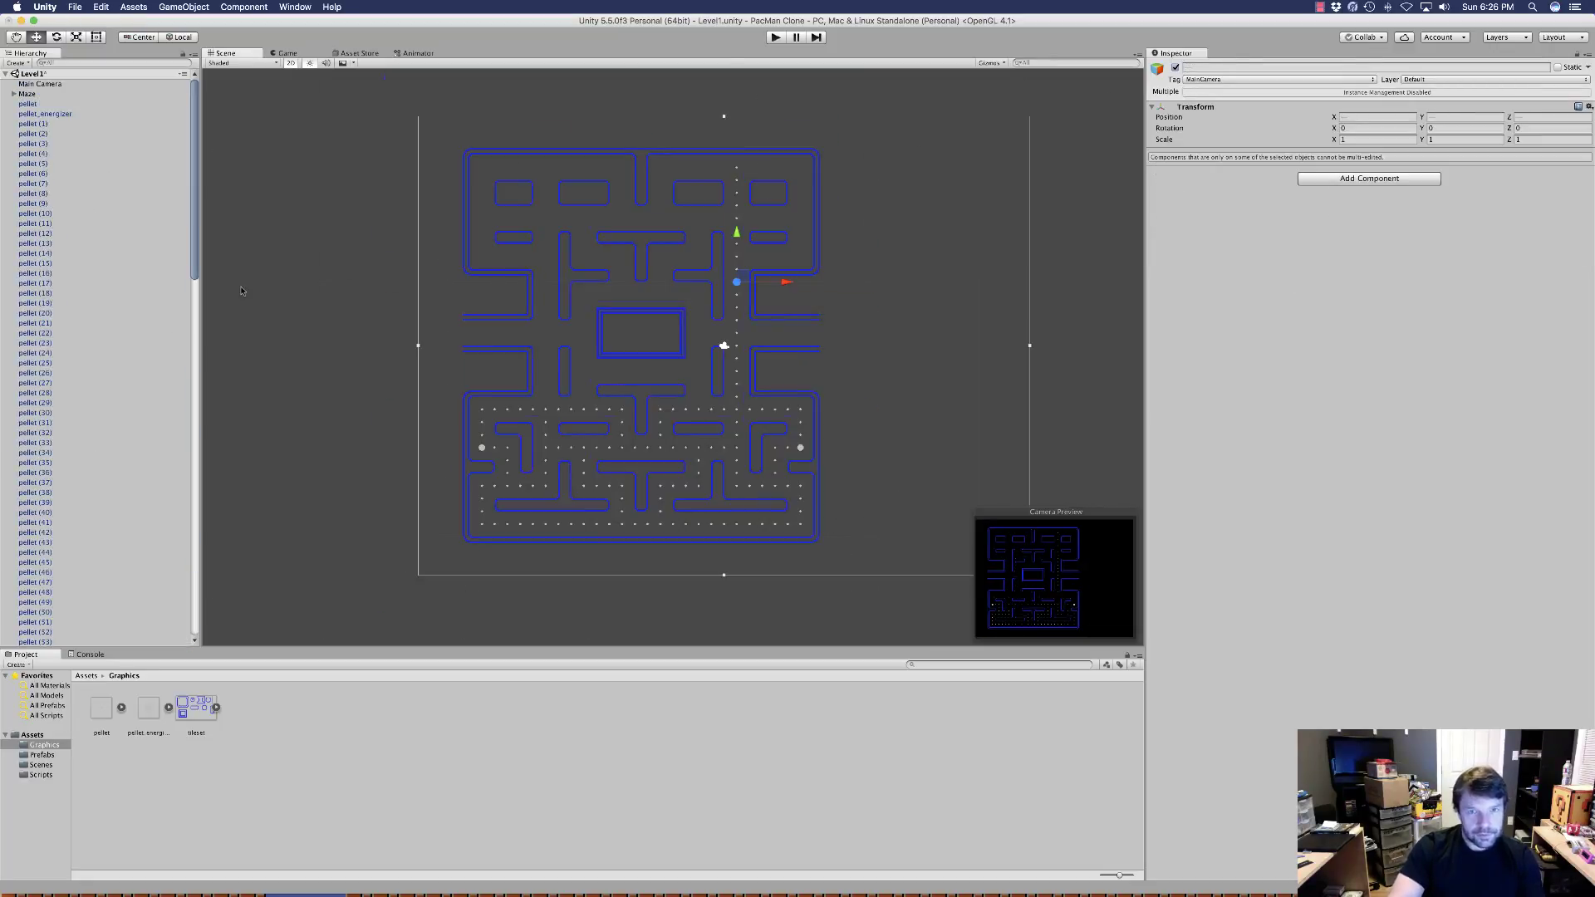
{"action": "left_click_drag", "start_coordinate": [754, 156], "coordinate": [719, 374]}
Duplicate the pellet one unit apart up the long left-hand vertical corridor to the top, and begin the upper-left side branches
{"action": "left_click", "coordinate": [542, 412]}
{"action": "left_click", "coordinate": [541, 410]}
{"action": "key", "text": "super+d"}
{"action": "key", "text": "super+d"}
{"action": "key", "text": "super+d"}
{"action": "key", "text": "super+d"}
{"action": "key", "text": "super+d"}
{"action": "key", "text": "super+d"}
{"action": "key", "text": "super+d"}
{"action": "key", "text": "super+d"}
{"action": "key", "text": "super+d"}
{"action": "key", "text": "super+d"}
{"action": "key", "text": "super+d"}
{"action": "key", "text": "super+d"}
{"action": "key", "text": "super+d"}
{"action": "key", "text": "super+d"}
{"action": "key", "text": "super+d"}
{"action": "key", "text": "super+d"}
{"action": "key", "text": "super+d"}
{"action": "key", "text": "super+d"}
{"action": "key", "text": "super+d"}
{"action": "key", "text": "super+d"}
{"action": "left_click_drag", "start_coordinate": [541, 411], "coordinate": [513, 227]}
{"action": "key", "text": "super+d"}
{"action": "key", "text": "super+d"}
{"action": "key", "text": "super+d"}
{"action": "key", "text": "super+d"}
Place pellet duplicates one unit apart along the outer corridors around the upper-left blocks, leaving the energizer spot free
{"action": "left_click", "coordinate": [472, 170]}
{"action": "left_click", "coordinate": [476, 162]}
{"action": "key", "text": "super+d"}
{"action": "key", "text": "super+d"}
{"action": "key", "text": "super+d"}
{"action": "key", "text": "super+d"}
{"action": "key", "text": "super+d"}
{"action": "key", "text": "super+d"}
{"action": "key", "text": "super+d"}
{"action": "key", "text": "super+d"}
{"action": "key", "text": "super+d"}
{"action": "key", "text": "super+d"}
{"action": "key", "text": "super+d"}
{"action": "left_click", "coordinate": [475, 214]}
{"action": "key", "text": "super+d"}
{"action": "key", "text": "super+d"}
{"action": "key", "text": "super+d"}
Place pellet duplicates one unit apart around the second upper block, between the left vertical corridor and the maze's top centre wall
{"action": "left_click", "coordinate": [541, 162]}
{"action": "key", "text": "super+d"}
{"action": "key", "text": "super+d"}
{"action": "key", "text": "super+d"}
{"action": "key", "text": "super+d"}
{"action": "key", "text": "super+d"}
{"action": "key", "text": "super+d"}
{"action": "key", "text": "super+d"}
{"action": "key", "text": "super+d"}
{"action": "key", "text": "super+d"}
{"action": "key", "text": "super+d"}
{"action": "key", "text": "super+d"}
{"action": "key", "text": "super+d"}
{"action": "key", "text": "super+d"}
{"action": "key", "text": "super+d"}
{"action": "key", "text": "super+d"}
{"action": "key", "text": "super+d"}
{"action": "key", "text": "super+d"}
{"action": "key", "text": "super+d"}
{"action": "left_click_drag", "start_coordinate": [537, 173], "coordinate": [548, 224]}
Extend the pellet duplicates across the upper horizontal corridor and around the third upper block to the right vertical corridor
{"action": "left_click", "coordinate": [620, 215]}
{"action": "left_click_drag", "start_coordinate": [617, 225], "coordinate": [722, 175]}
{"action": "left_click", "coordinate": [659, 214]}
{"action": "key", "text": "super+d"}
{"action": "key", "text": "super+d"}
{"action": "key", "text": "super+d"}
{"action": "key", "text": "super+d"}
{"action": "key", "text": "super+d"}
{"action": "key", "text": "super+d"}
{"action": "key", "text": "super+d"}
{"action": "key", "text": "super+d"}
{"action": "key", "text": "super+d"}
{"action": "key", "text": "super+d"}
{"action": "left_click", "coordinate": [673, 214]}
{"action": "key", "text": "super+d"}
{"action": "key", "text": "super+d"}
{"action": "key", "text": "super+d"}
{"action": "key", "text": "super+d"}
{"action": "key", "text": "super+d"}
{"action": "key", "text": "super+d"}
{"action": "key", "text": "super+d"}
{"action": "key", "text": "super+d"}
{"action": "key", "text": "super+d"}
{"action": "key", "text": "super+d"}
{"action": "key", "text": "super+d"}
{"action": "key", "text": "super+d"}
{"action": "key", "text": "super+d"}
{"action": "key", "text": "super+d"}
{"action": "key", "text": "super+d"}
{"action": "key", "text": "super+d"}
{"action": "key", "text": "super+d"}
{"action": "left_click_drag", "start_coordinate": [668, 224], "coordinate": [721, 223]}
Fill the corridors around the upper-right blocks with pellet duplicates one unit apart, leaving the energizer spot free
{"action": "left_click", "coordinate": [738, 162]}
{"action": "left_click_drag", "start_coordinate": [735, 171], "coordinate": [804, 255]}
{"action": "left_click", "coordinate": [804, 214]}
{"action": "key", "text": "super+d"}
{"action": "key", "text": "super+d"}
{"action": "key", "text": "super+d"}
{"action": "key", "text": "super+d"}
{"action": "key", "text": "super+d"}
{"action": "key", "text": "super+d"}
{"action": "key", "text": "super+d"}
{"action": "left_click_drag", "start_coordinate": [804, 254], "coordinate": [752, 254]}
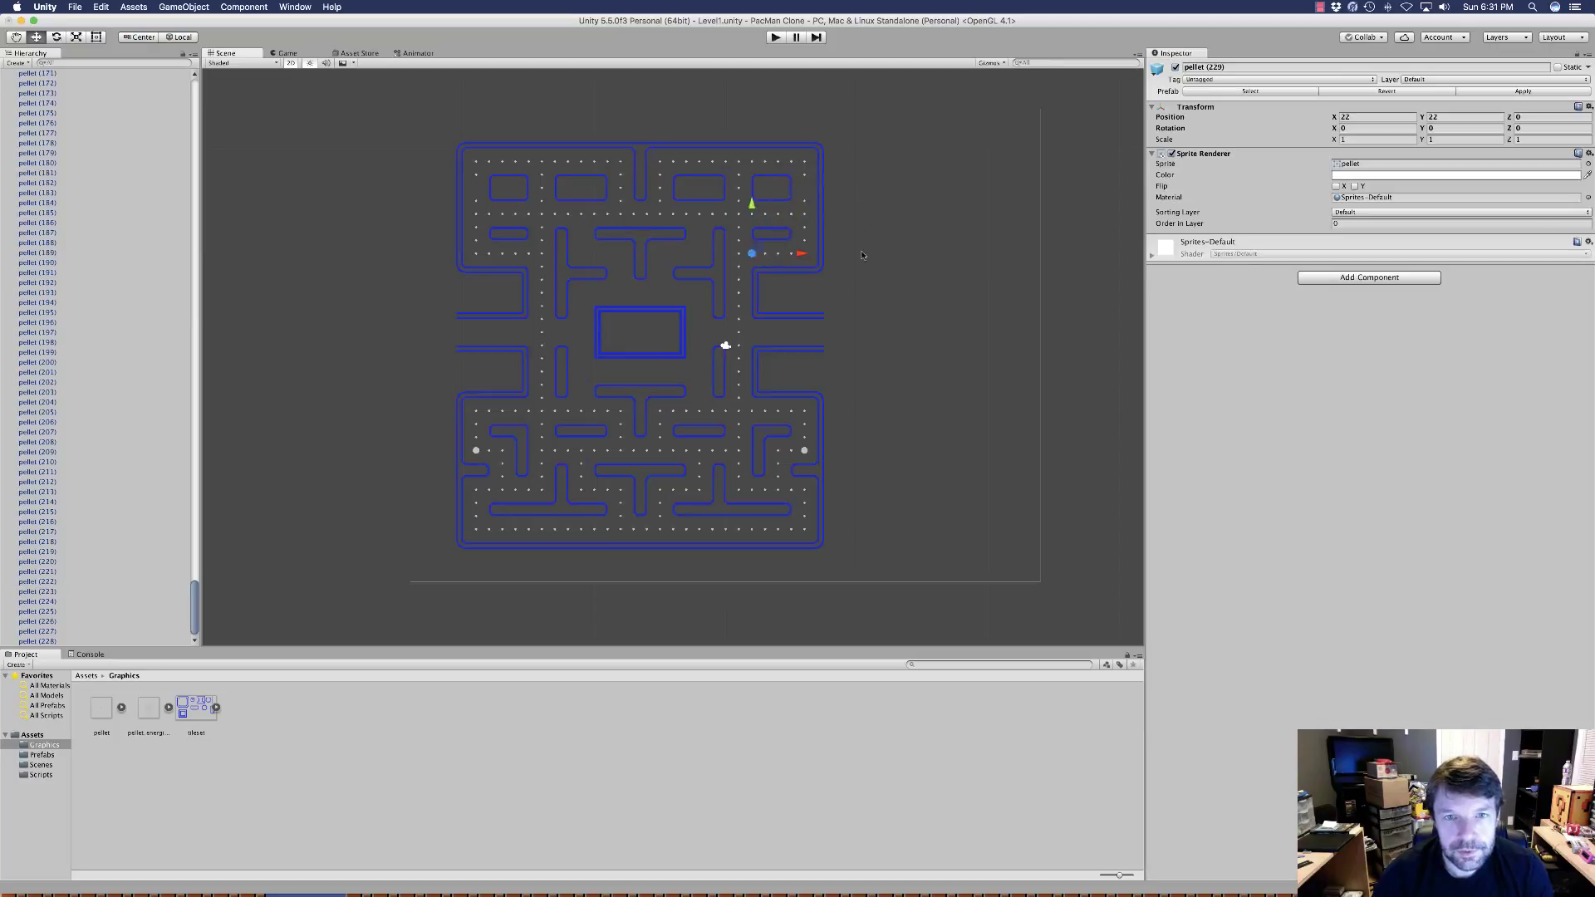
{"action": "left_click", "coordinate": [901, 247]}
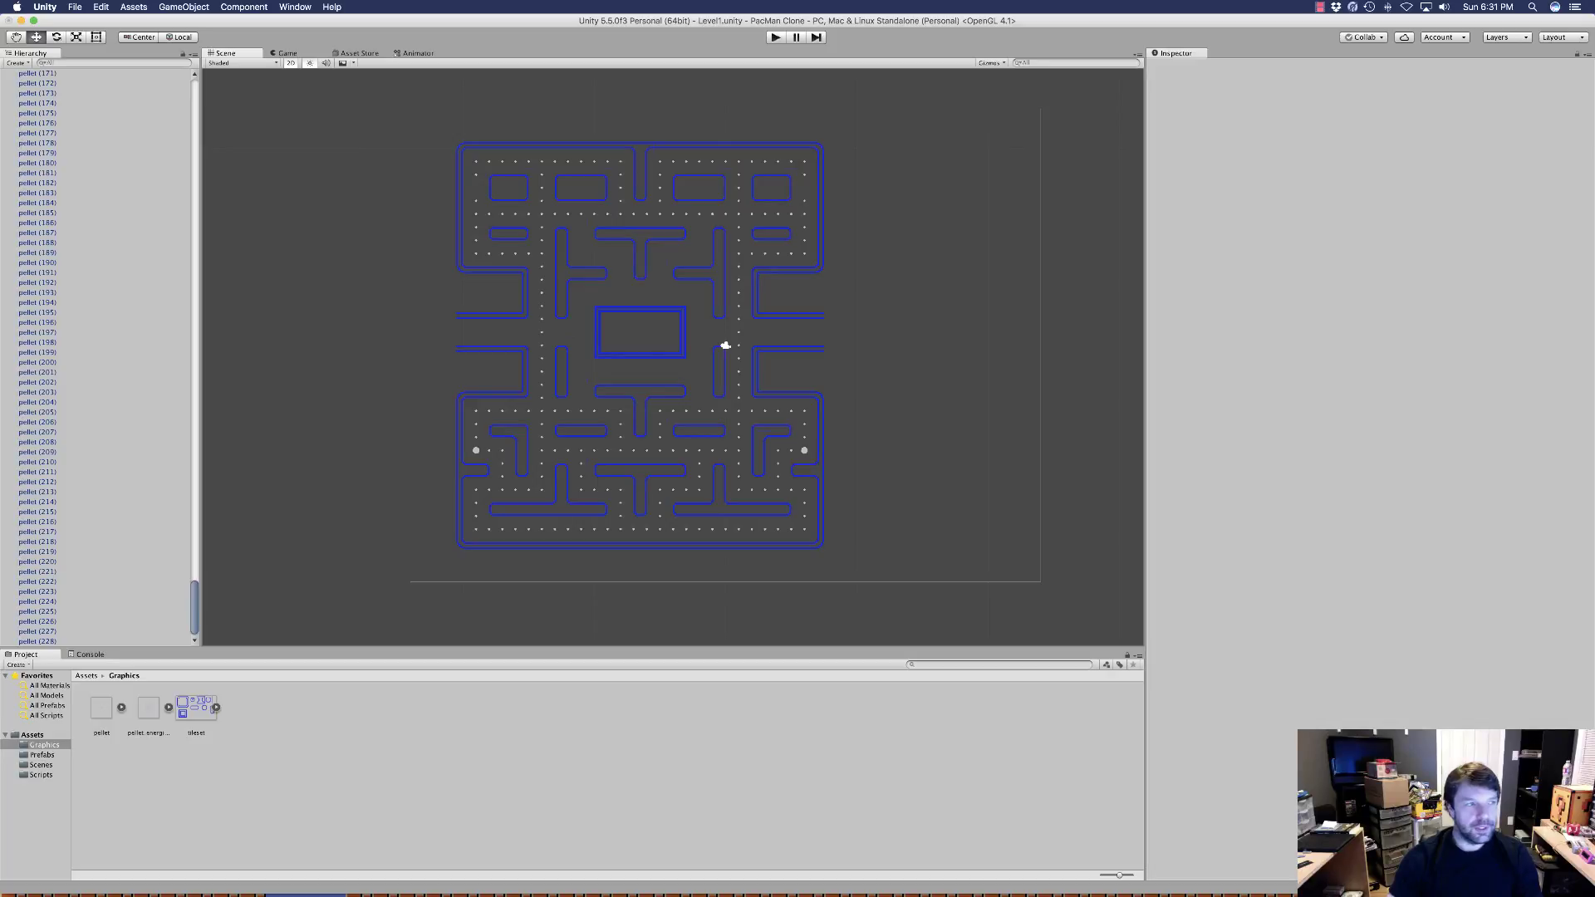
Duplicate both lower energizers and place the copies at X 1, Y 27 and at the mirrored spot in the upper-right corridor
{"action": "scroll", "coordinate": [559, 405], "scroll_direction": "up", "scroll_amount": 3}
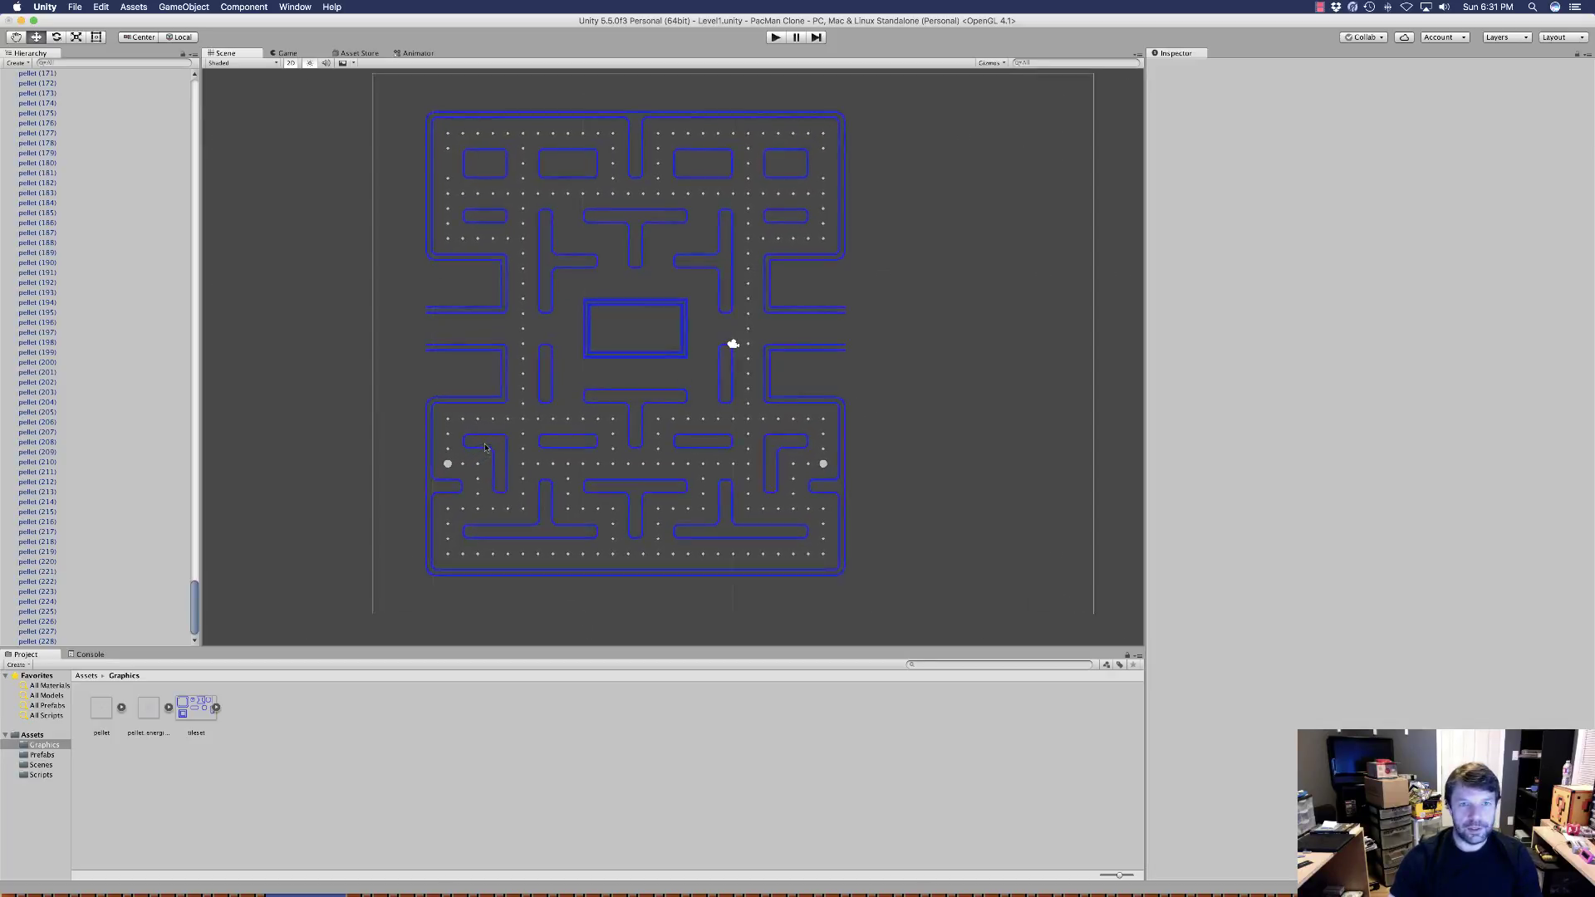
{"action": "left_click", "coordinate": [443, 467]}
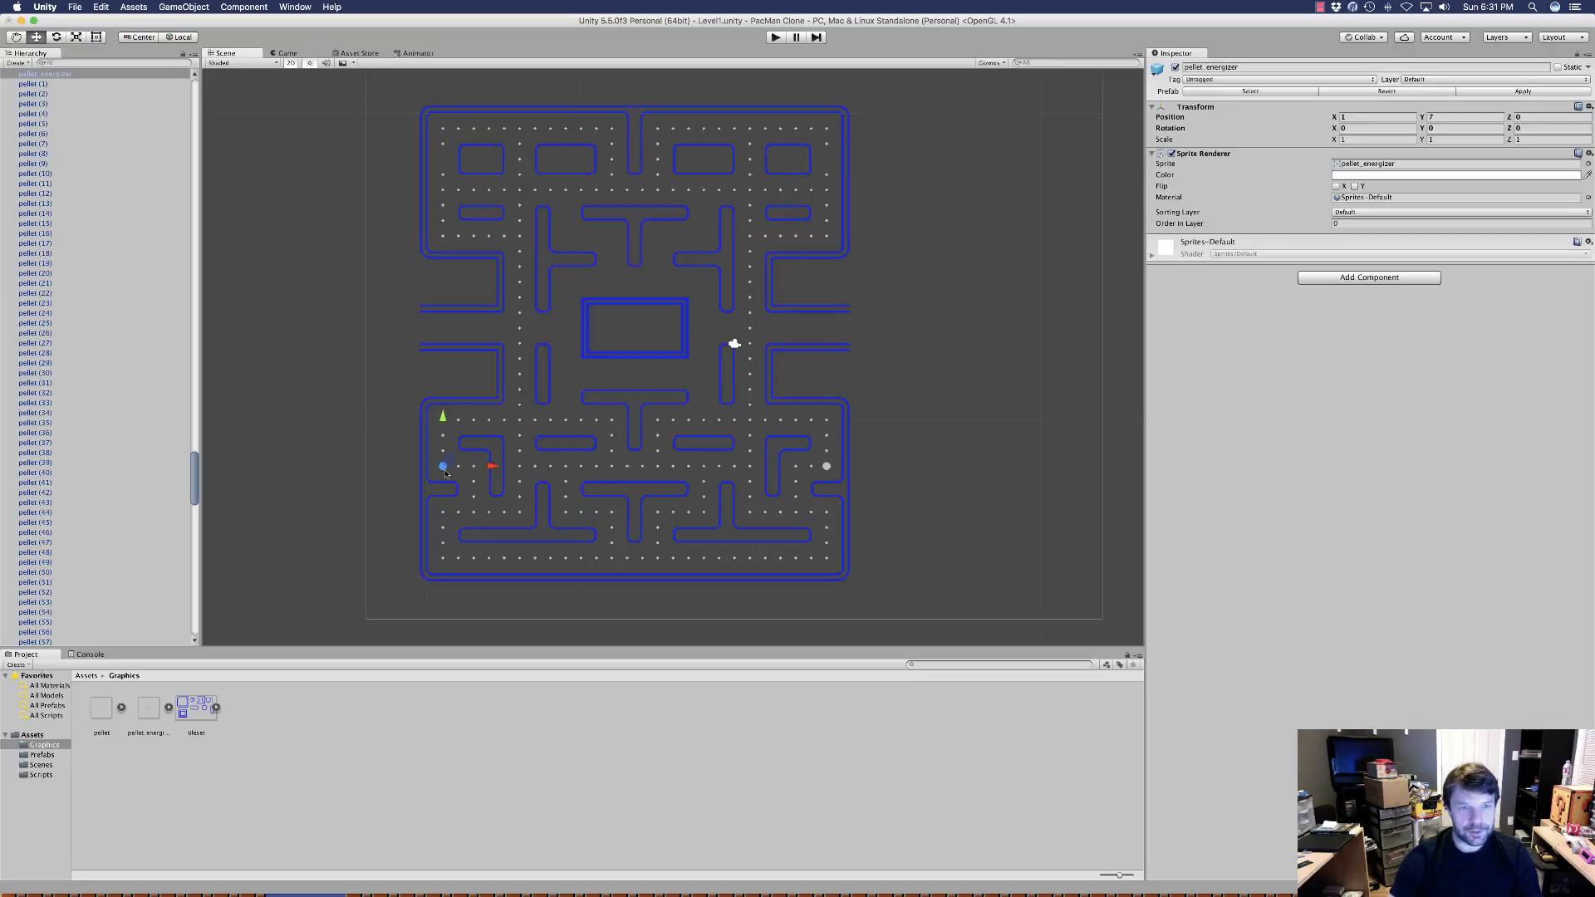
{"action": "key", "text": "super+d"}
{"action": "left_click_drag", "start_coordinate": [445, 473], "coordinate": [443, 161]}
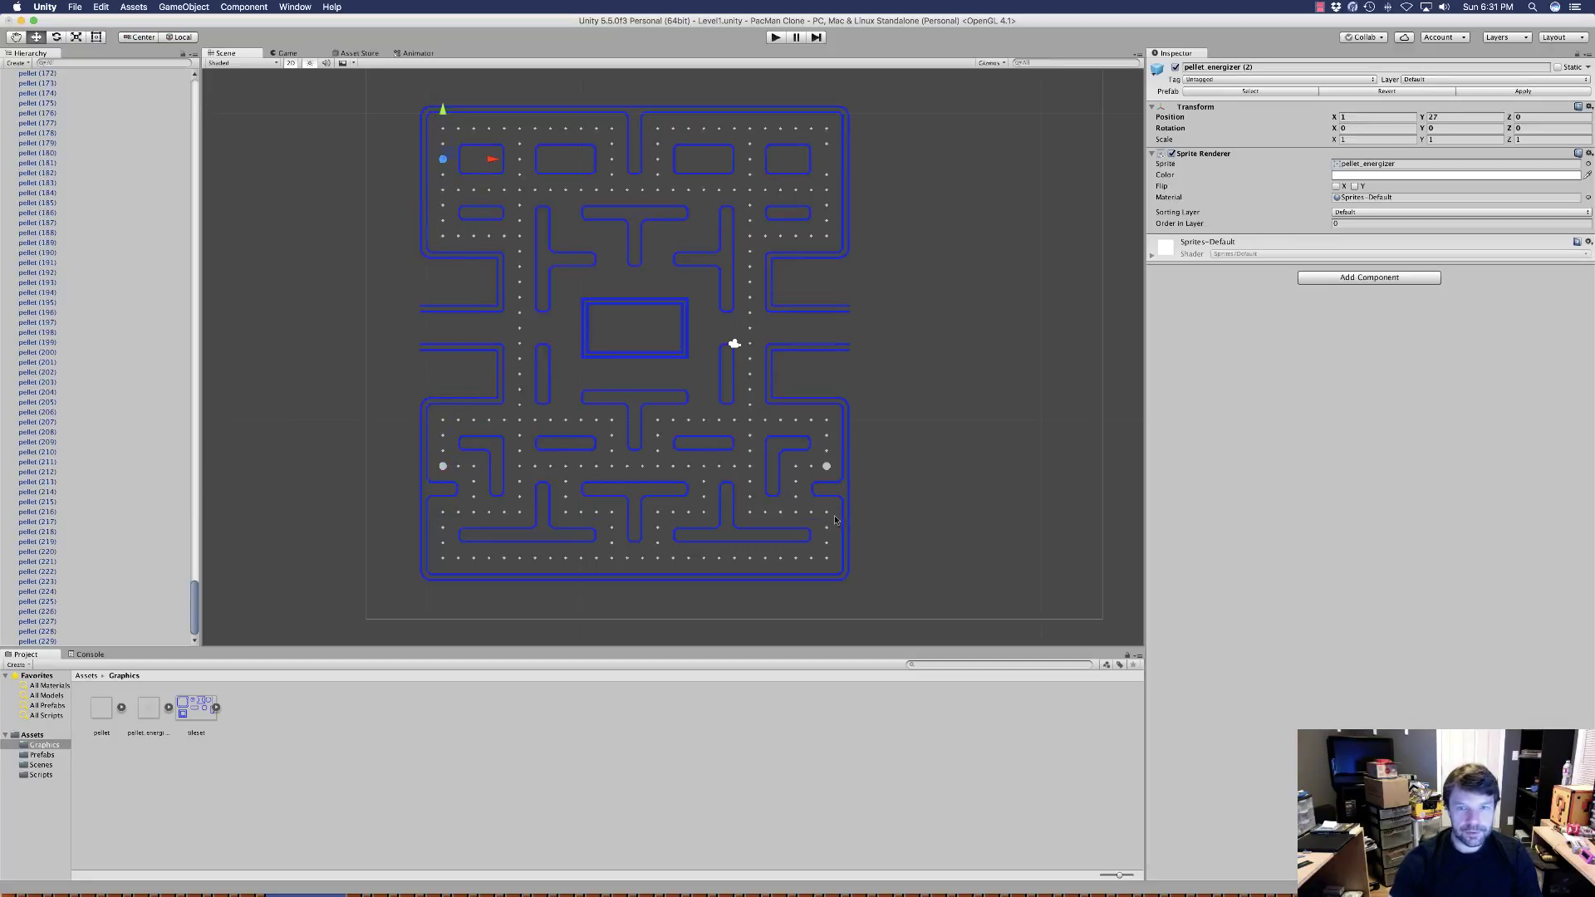
{"action": "left_click", "coordinate": [827, 467]}
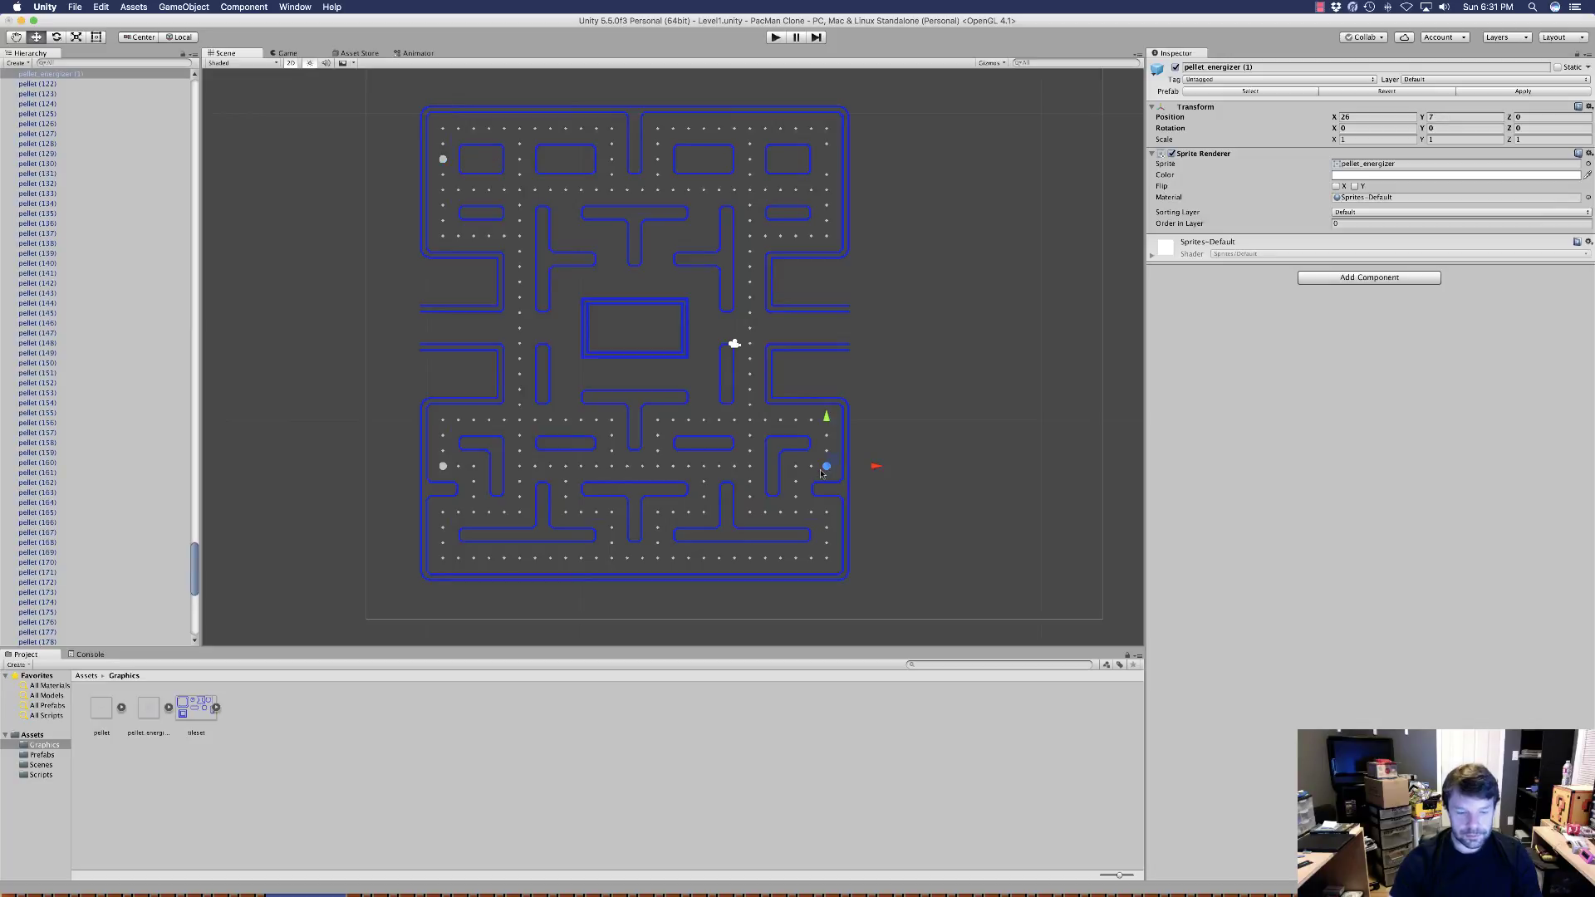
{"action": "key", "text": "super+d"}
{"action": "left_click_drag", "start_coordinate": [821, 472], "coordinate": [827, 160]}
{"action": "left_click", "coordinate": [907, 320]}
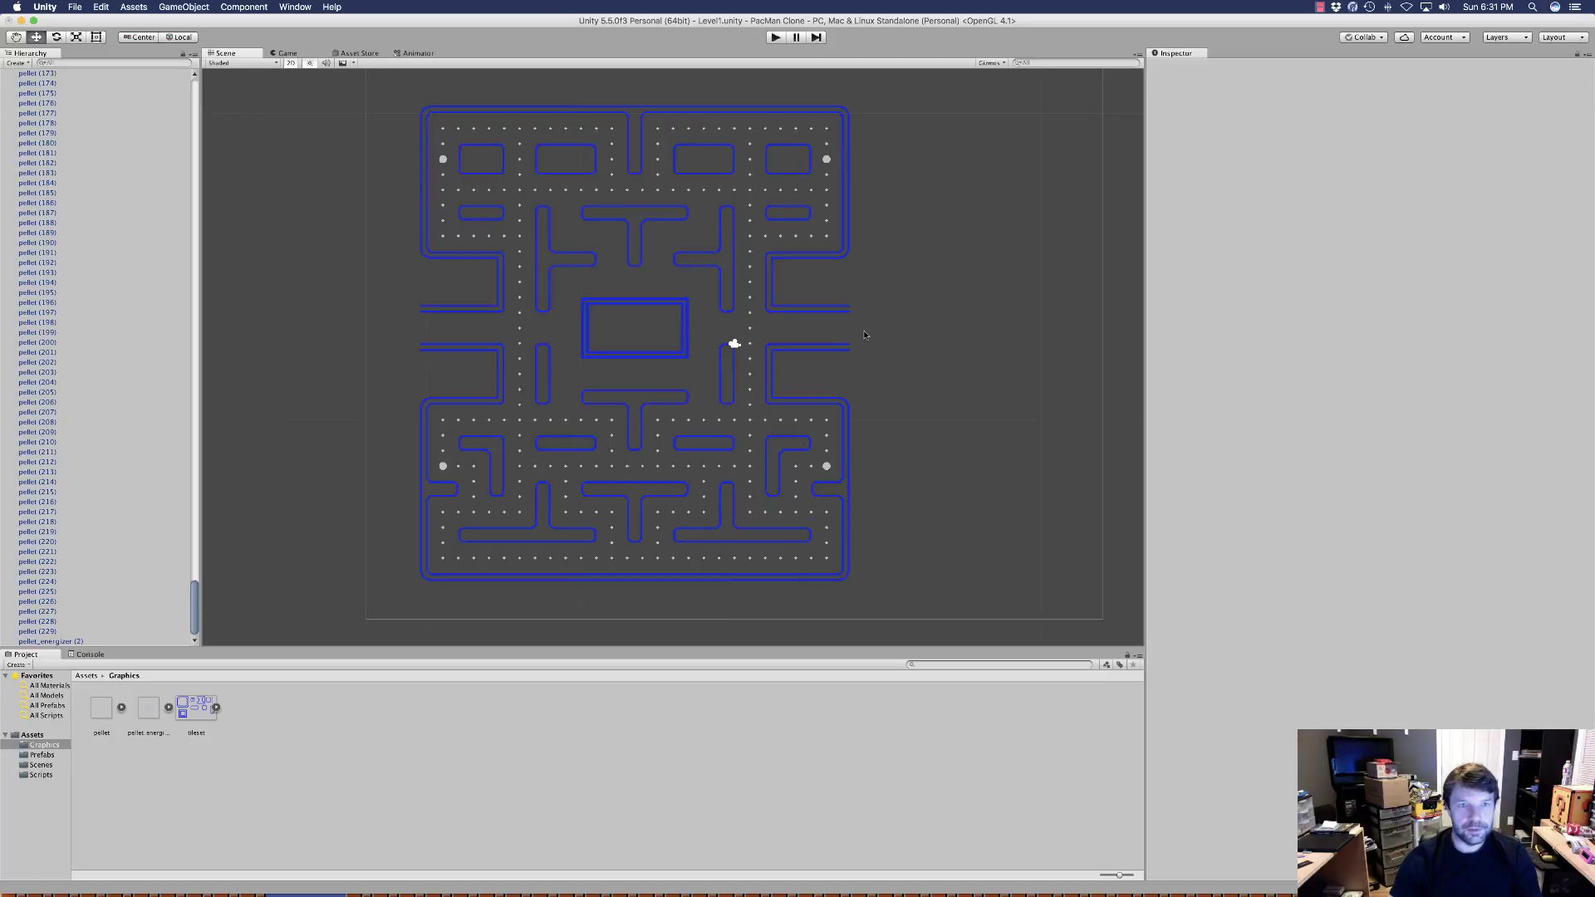
Check the pellet-filled maze in the Game view and return to the Scene view
{"action": "left_click", "coordinate": [289, 53]}
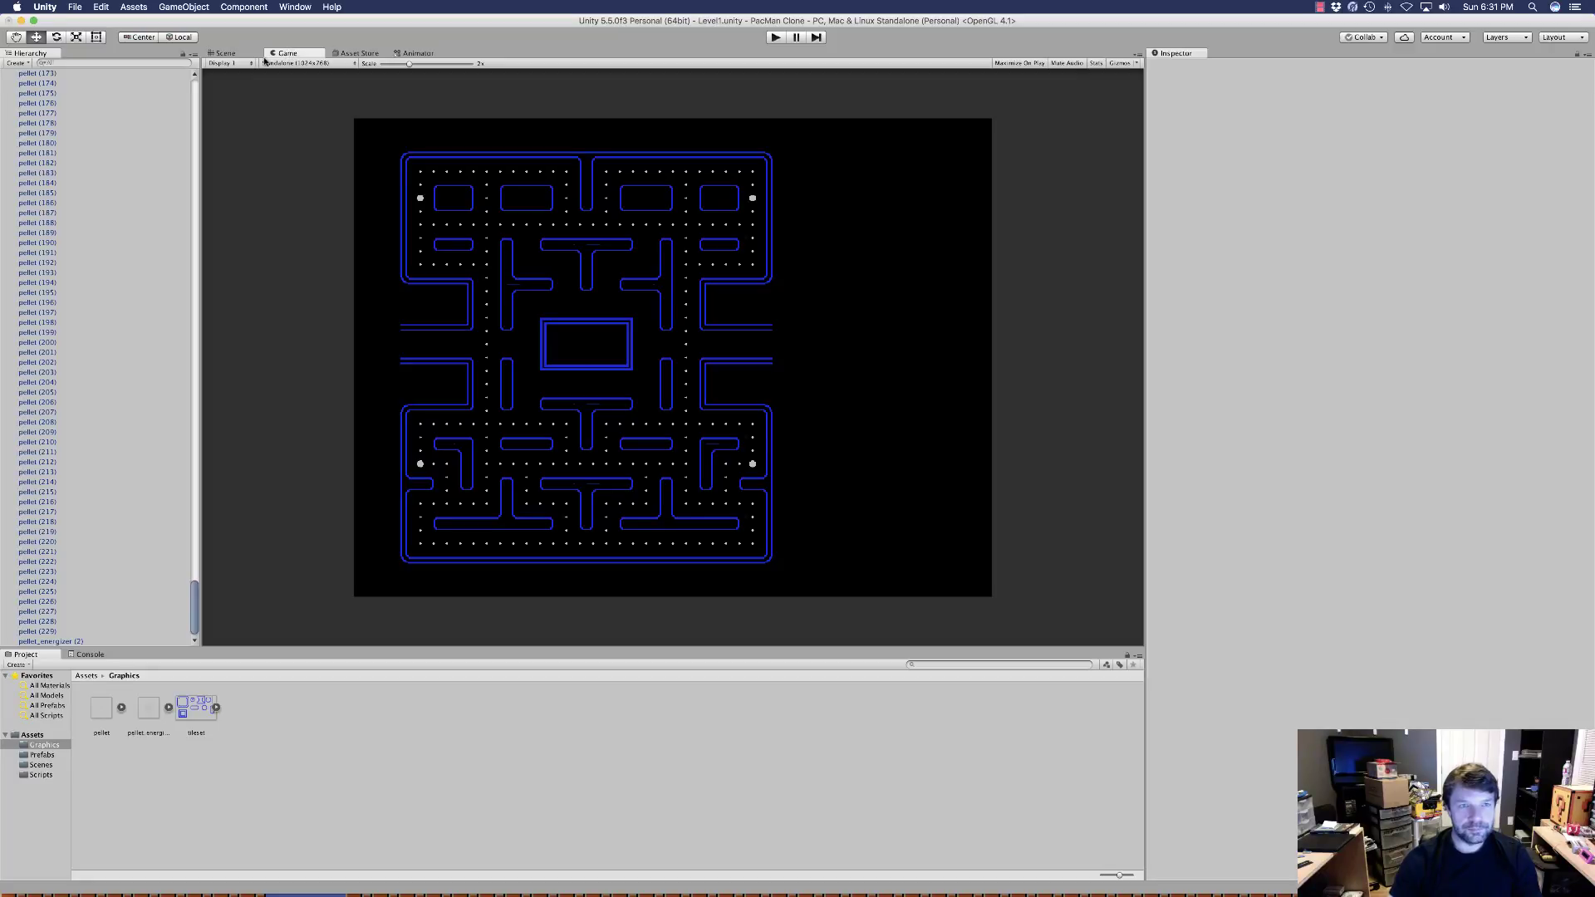
{"action": "left_click", "coordinate": [214, 53]}
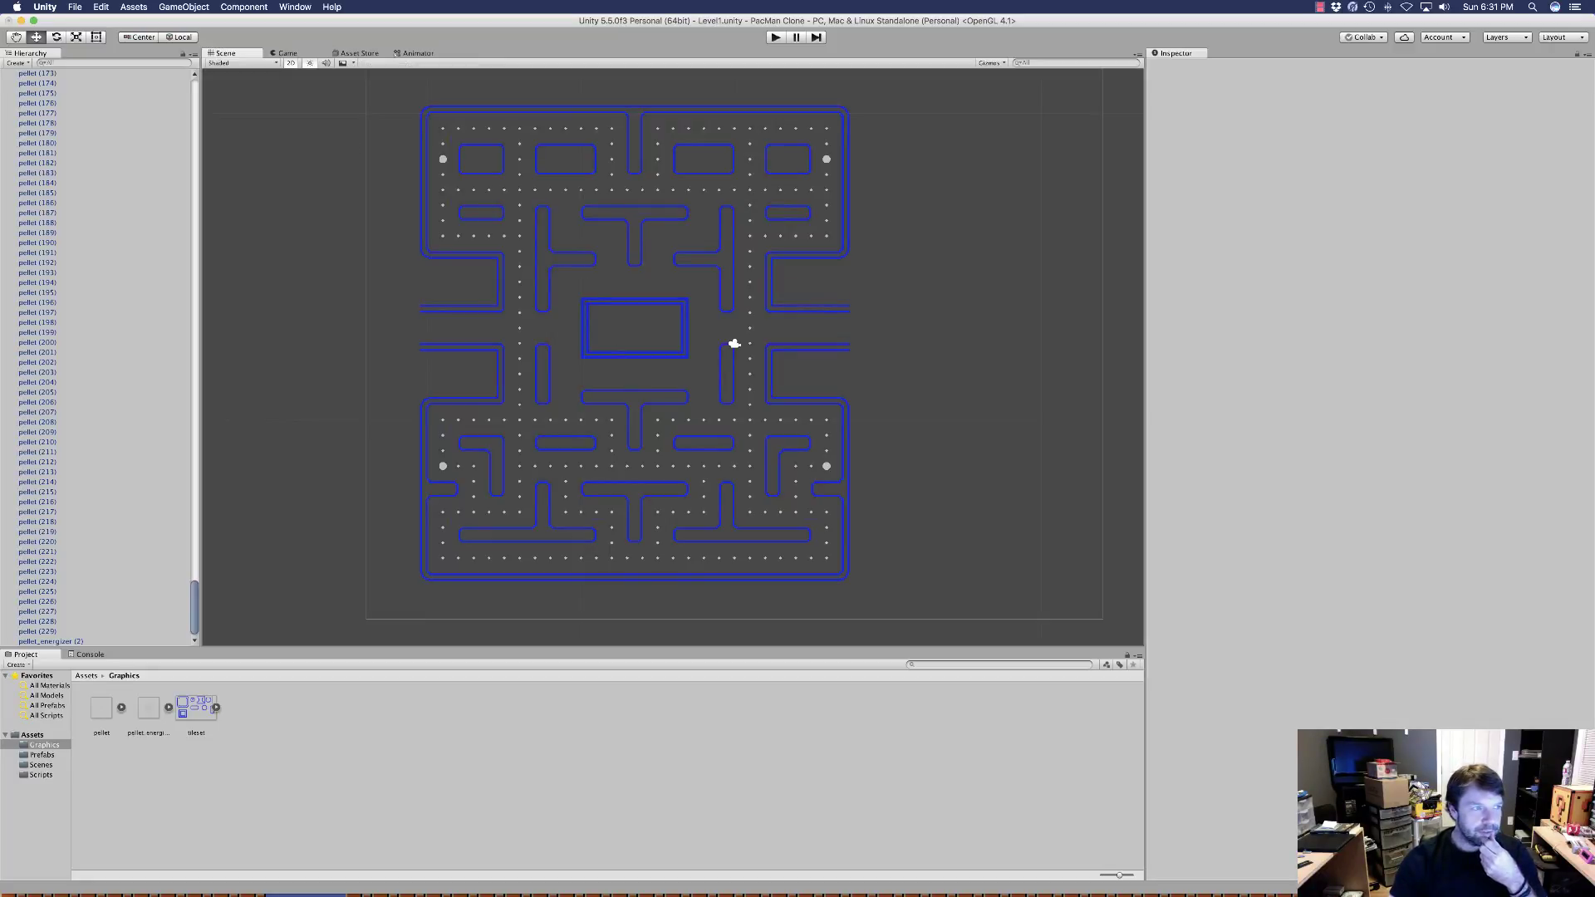
Import the pacman_1 image into the Graphics folder with 32 pixels per unit, and place it in the maze's lower centre
{"action": "left_click_drag", "start_coordinate": [2, 599], "coordinate": [282, 733]}
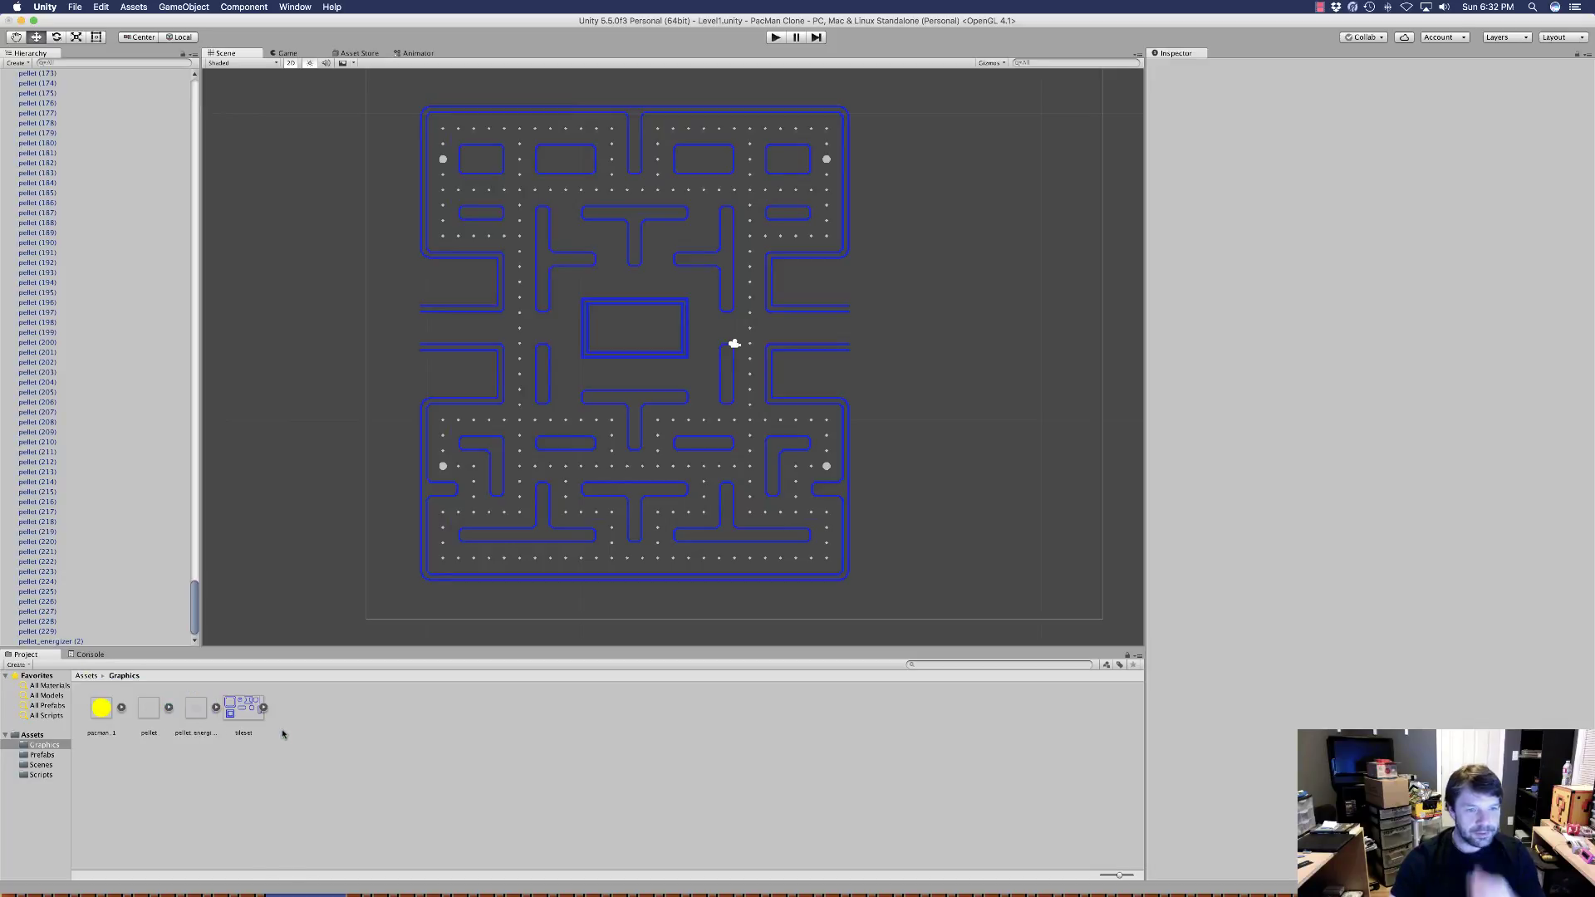
{"action": "left_click", "coordinate": [103, 708]}
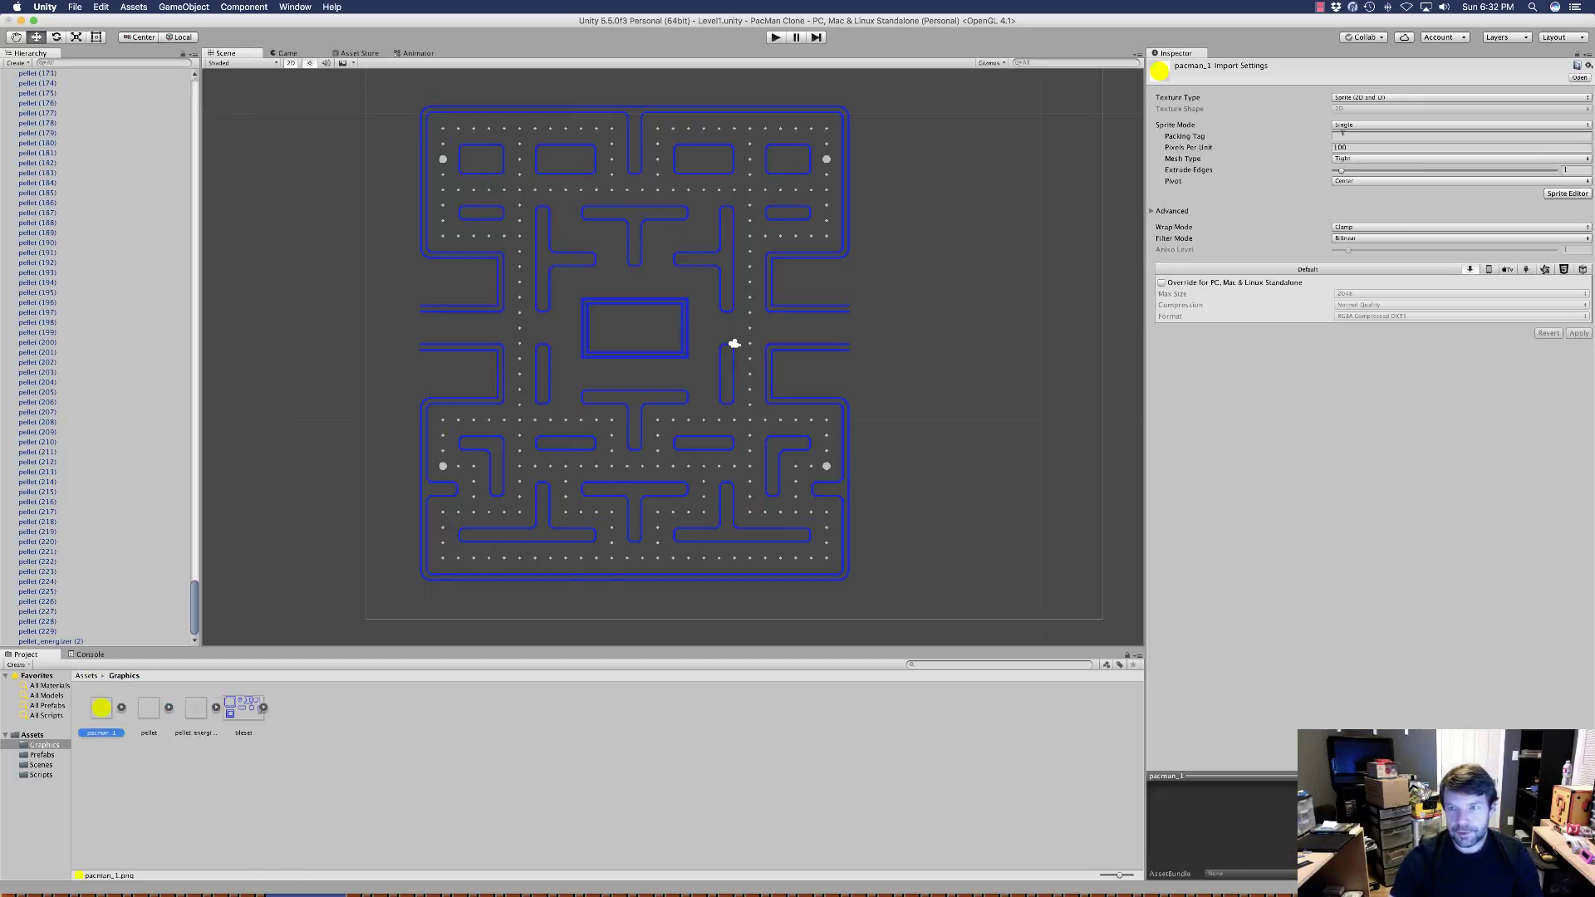
{"action": "left_click", "coordinate": [1339, 147]}
{"action": "type", "text": "32"}
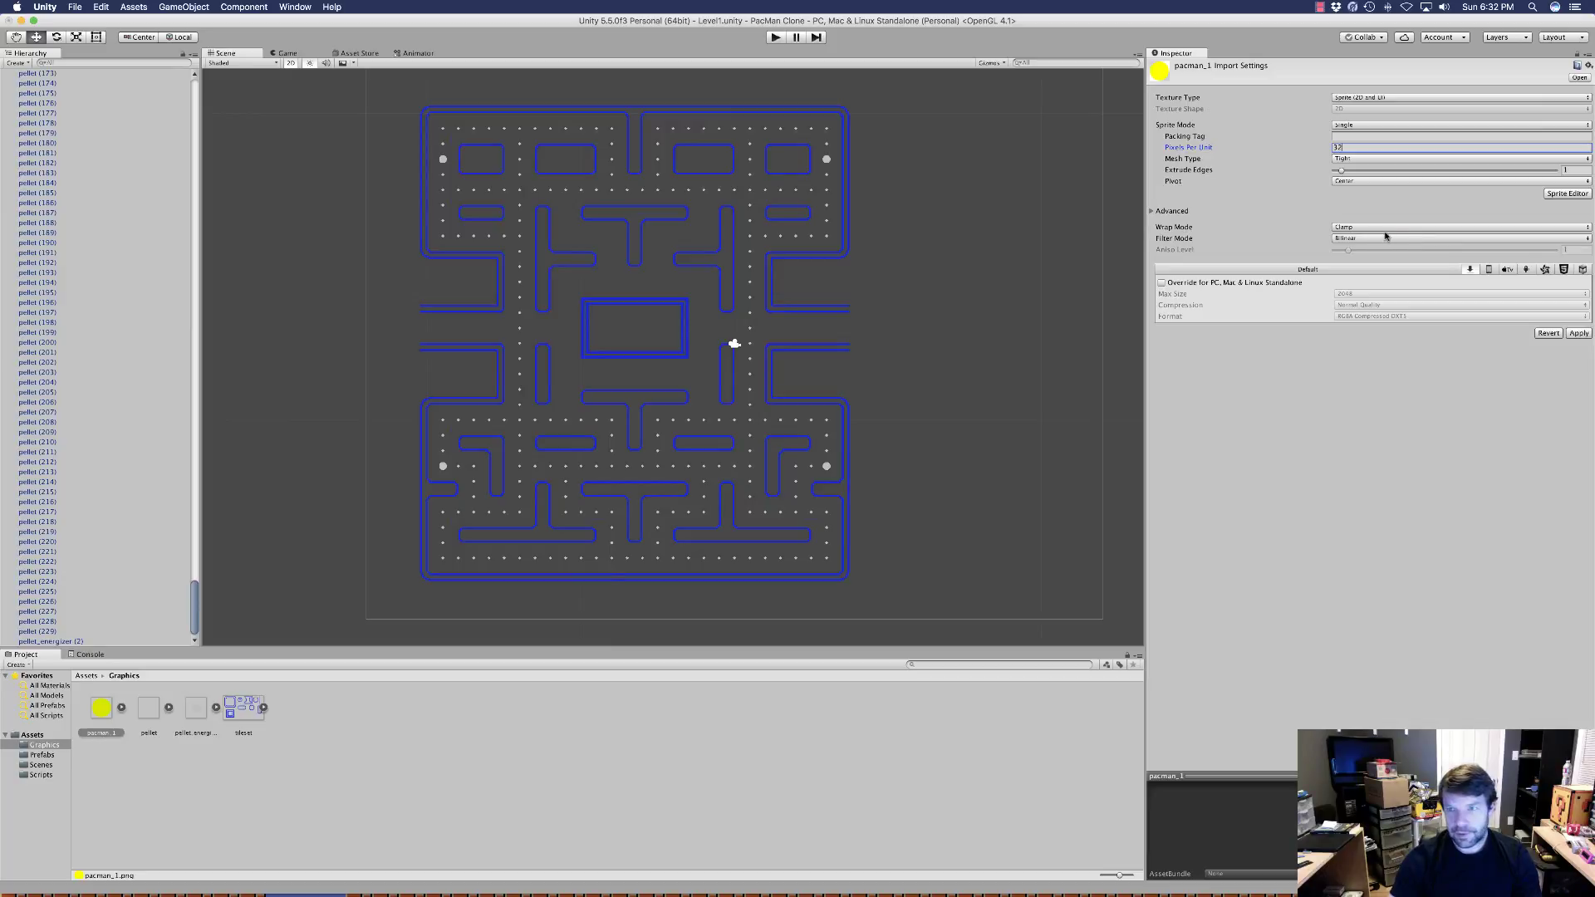
{"action": "left_click", "coordinate": [1385, 237]}
{"action": "left_click", "coordinate": [1368, 237]}
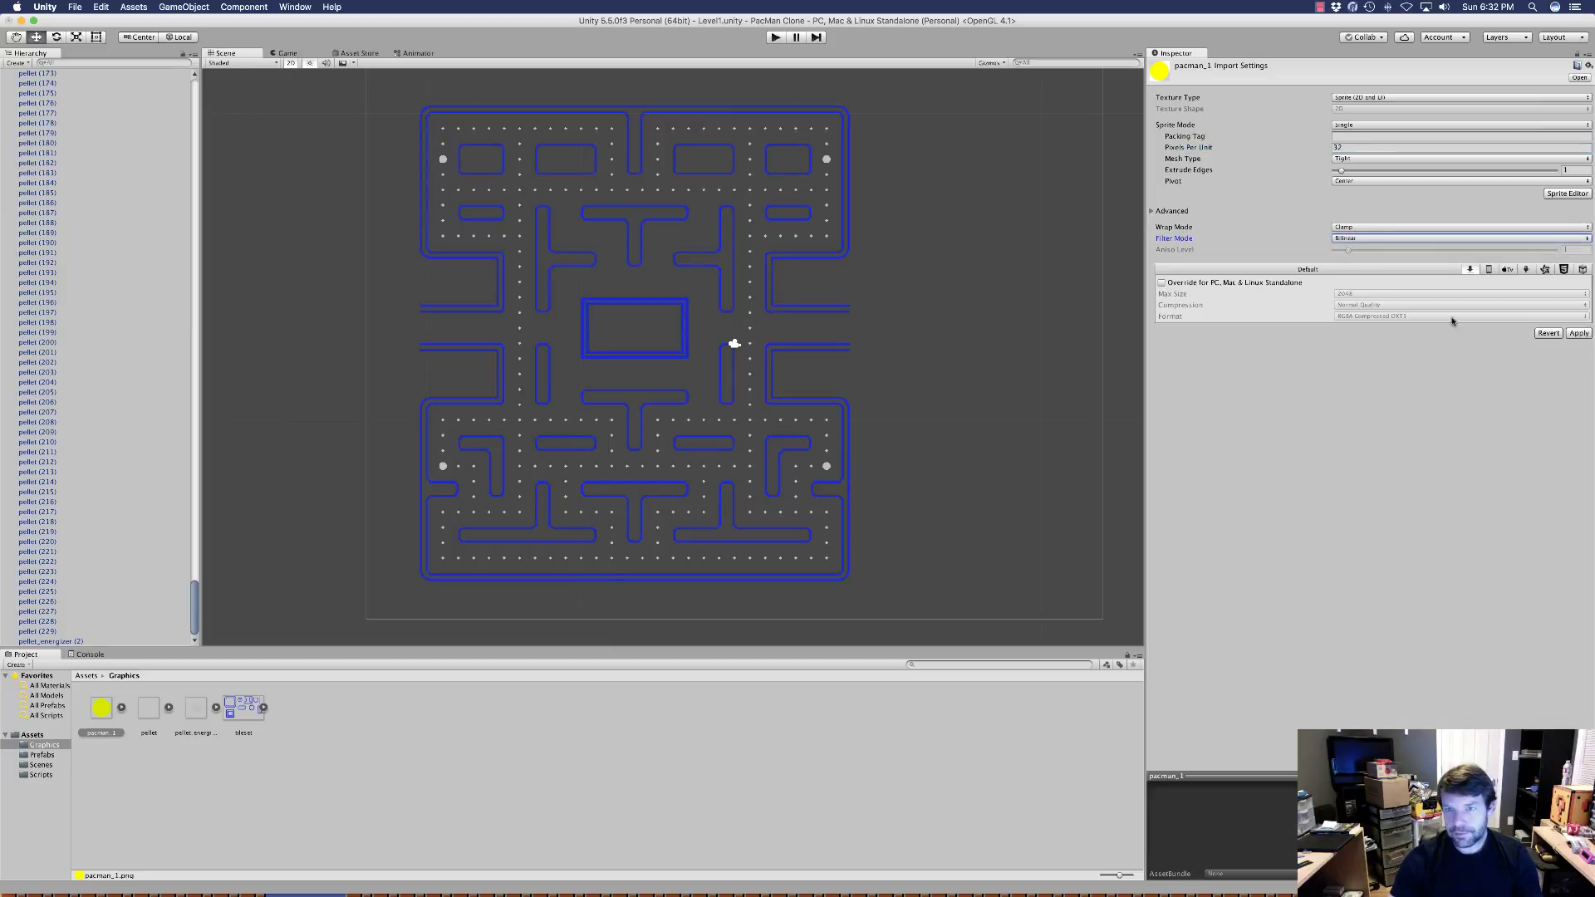
{"action": "left_click", "coordinate": [1579, 333]}
{"action": "left_click_drag", "start_coordinate": [100, 707], "coordinate": [639, 479]}
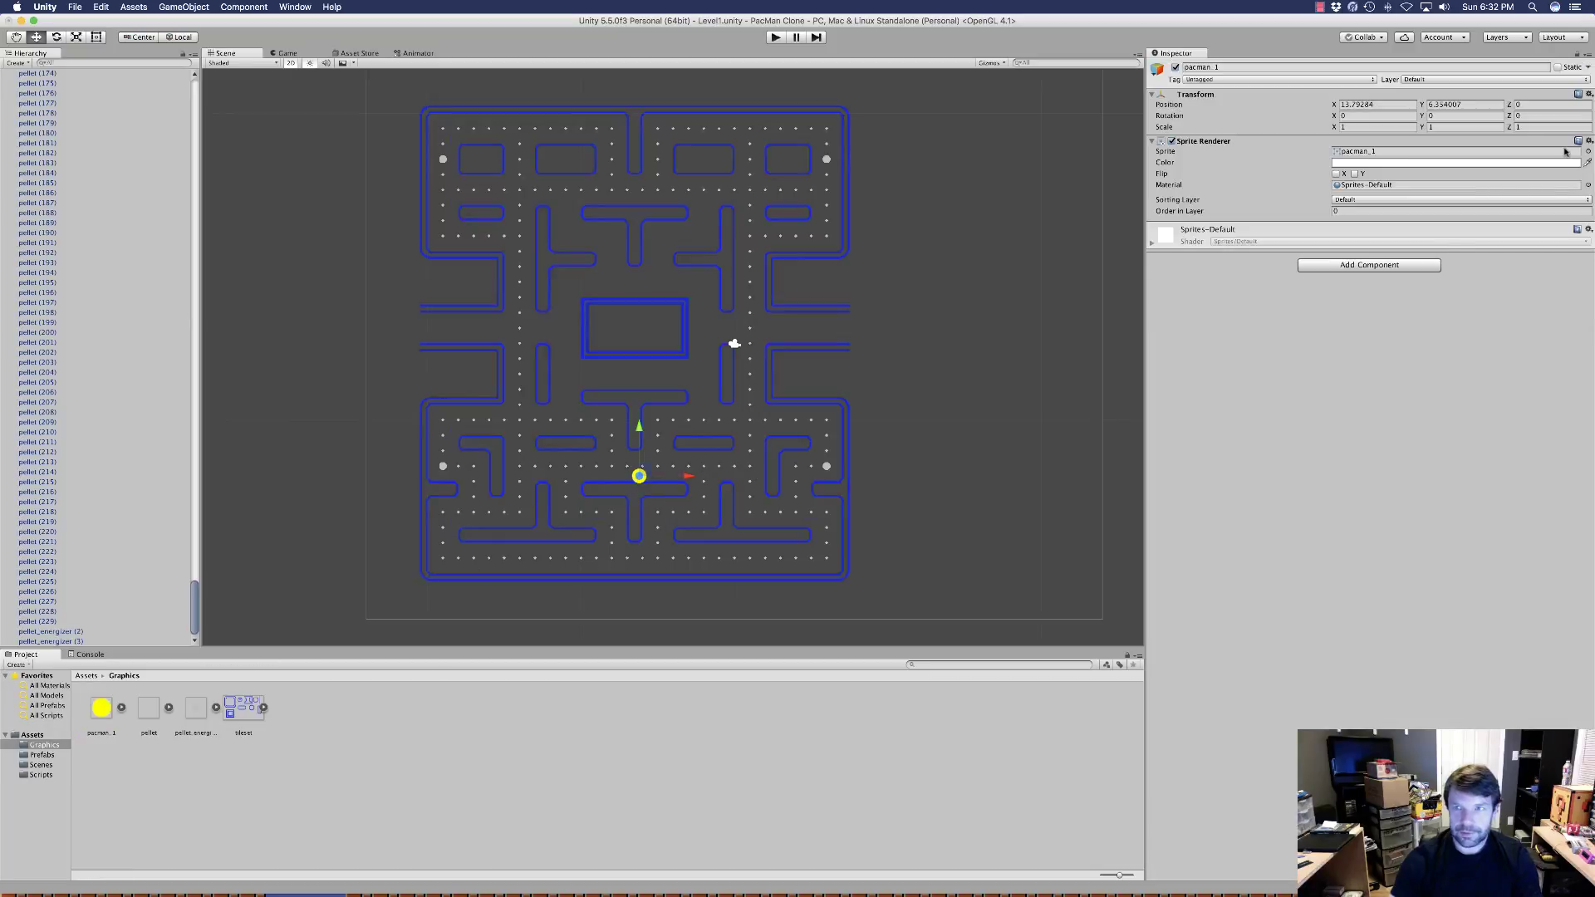
Set the pacman_1 image to 16 pixels per unit, apply it, and move the sprite up to Y 6.96
{"action": "left_click", "coordinate": [100, 711]}
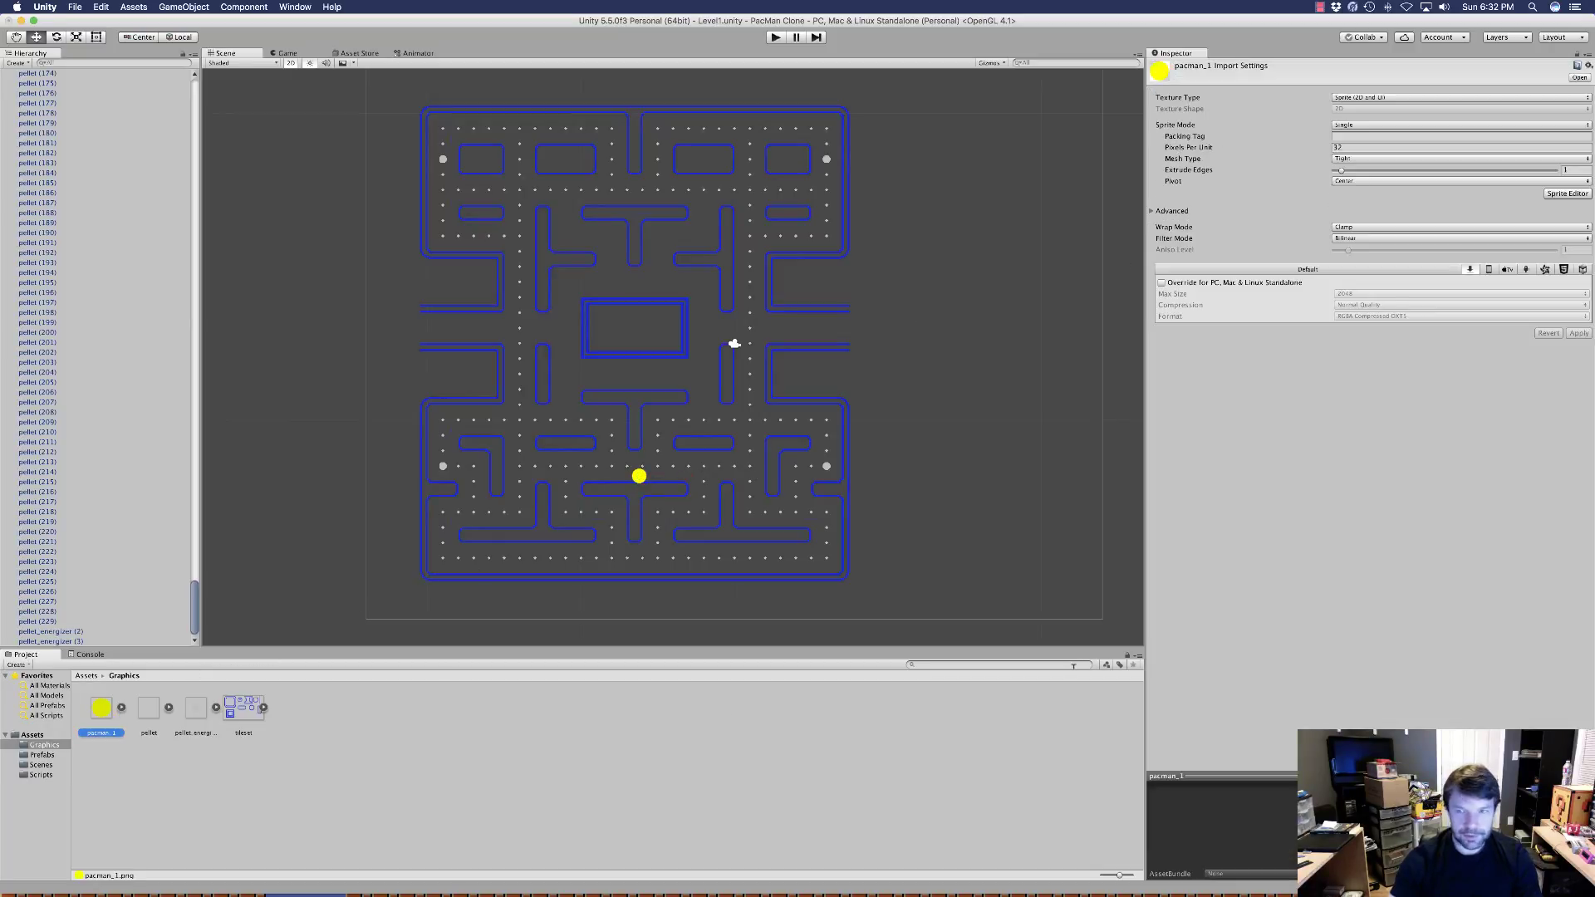
{"action": "left_click", "coordinate": [1351, 146]}
{"action": "type", "text": "16"}
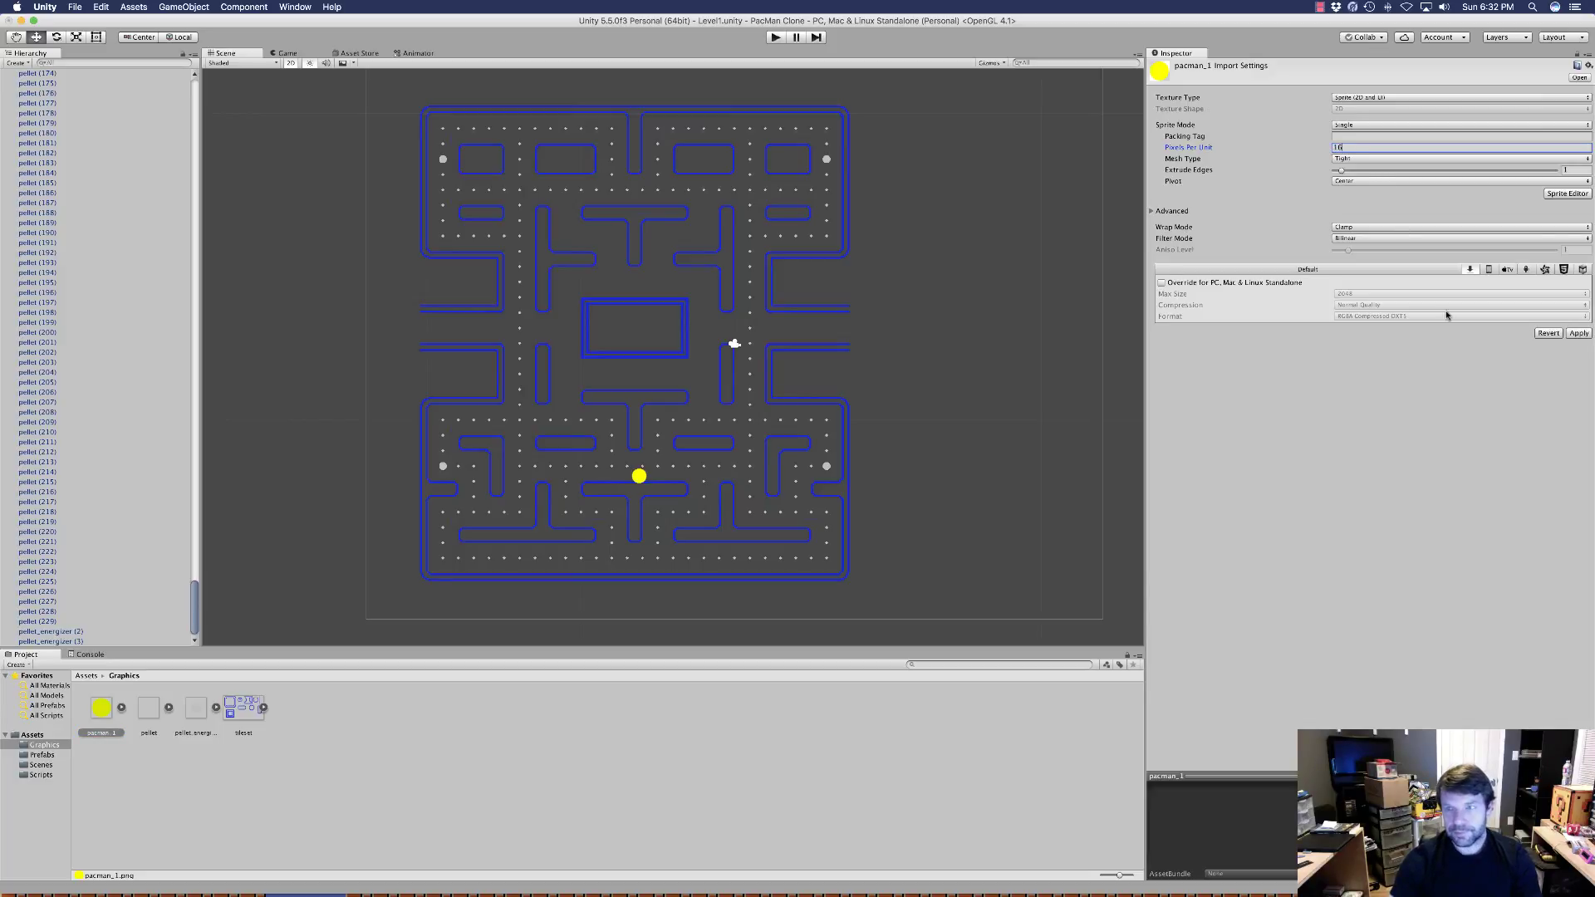
{"action": "left_click", "coordinate": [1578, 334]}
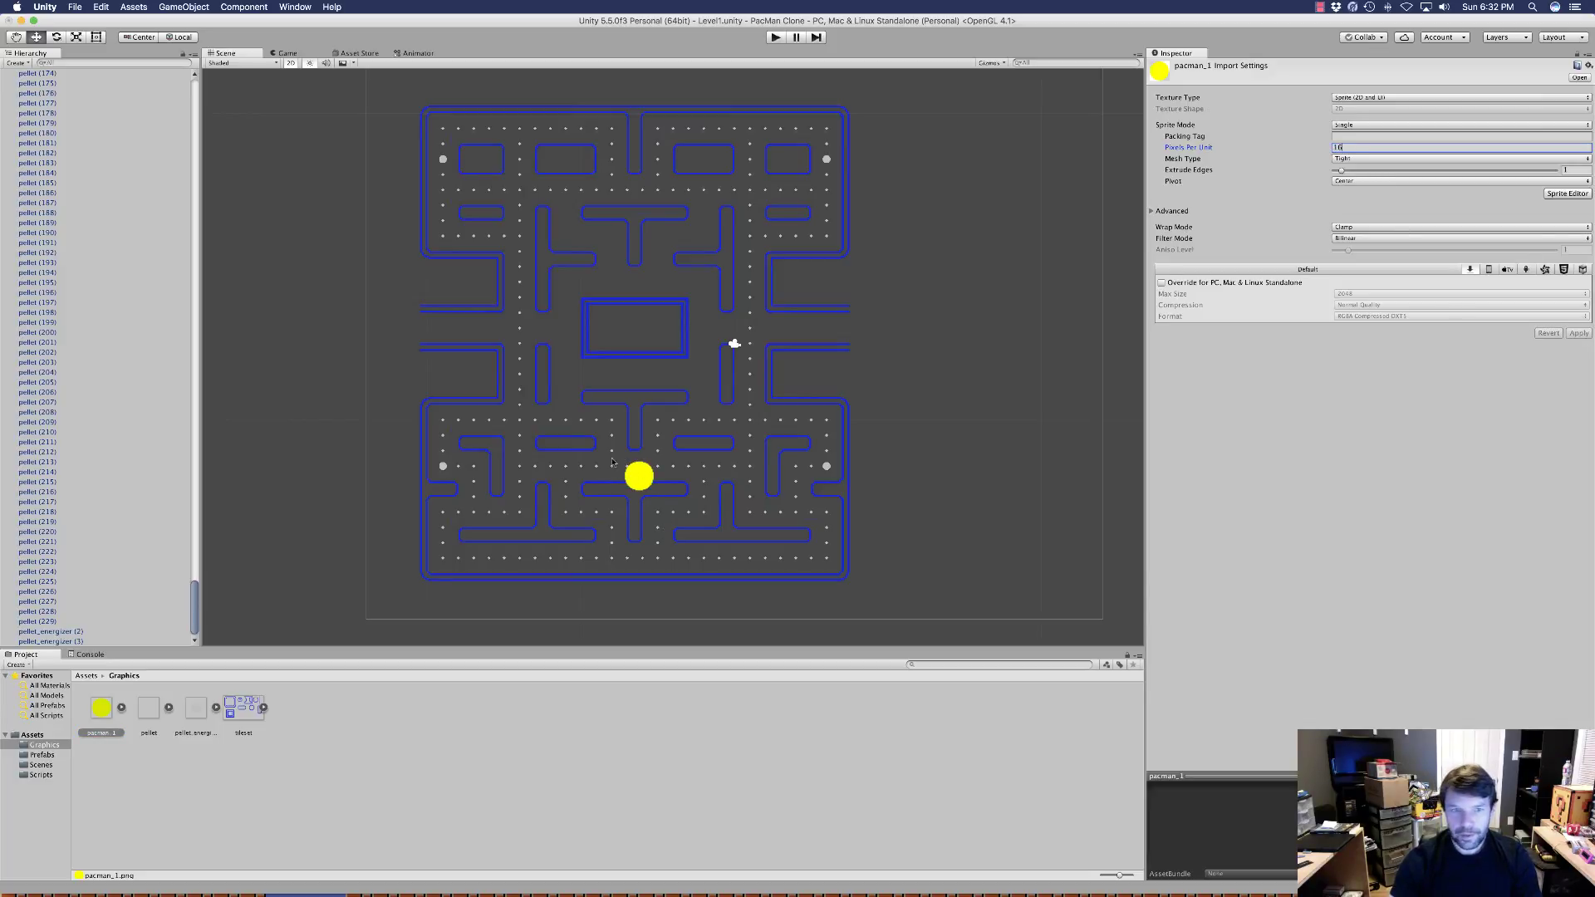
{"action": "left_click_drag", "start_coordinate": [640, 485], "coordinate": [639, 417]}
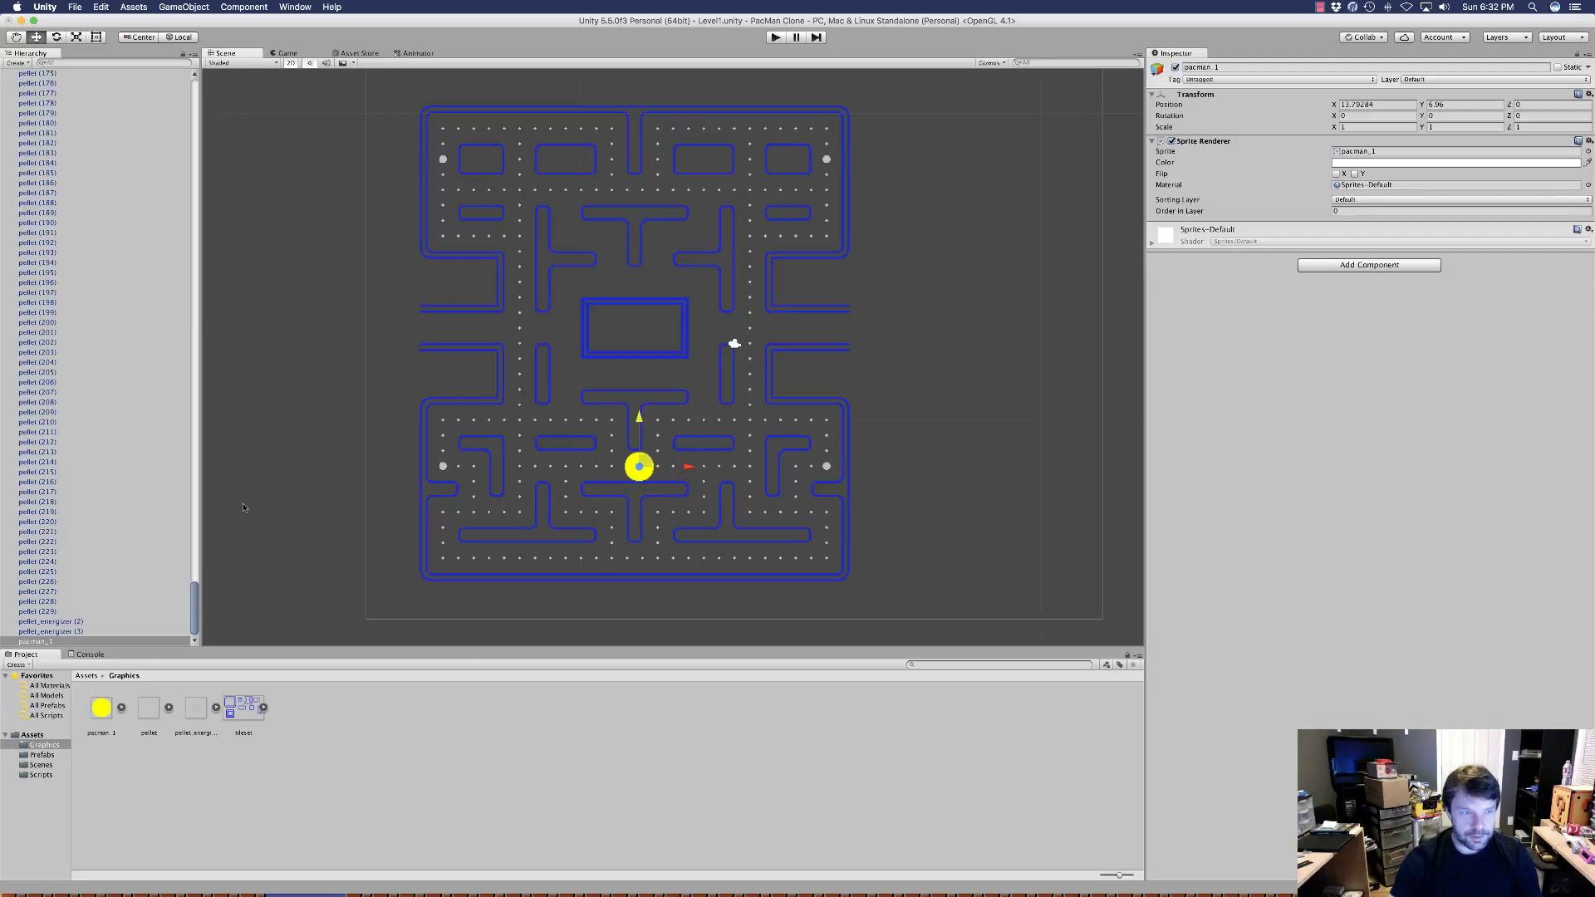
Make a prefab of the pacman_1 sprite in the Prefabs folder
{"action": "scroll", "coordinate": [161, 321], "scroll_direction": "up", "scroll_amount": 10}
{"action": "scroll", "coordinate": [162, 320], "scroll_direction": "down", "scroll_amount": 10}
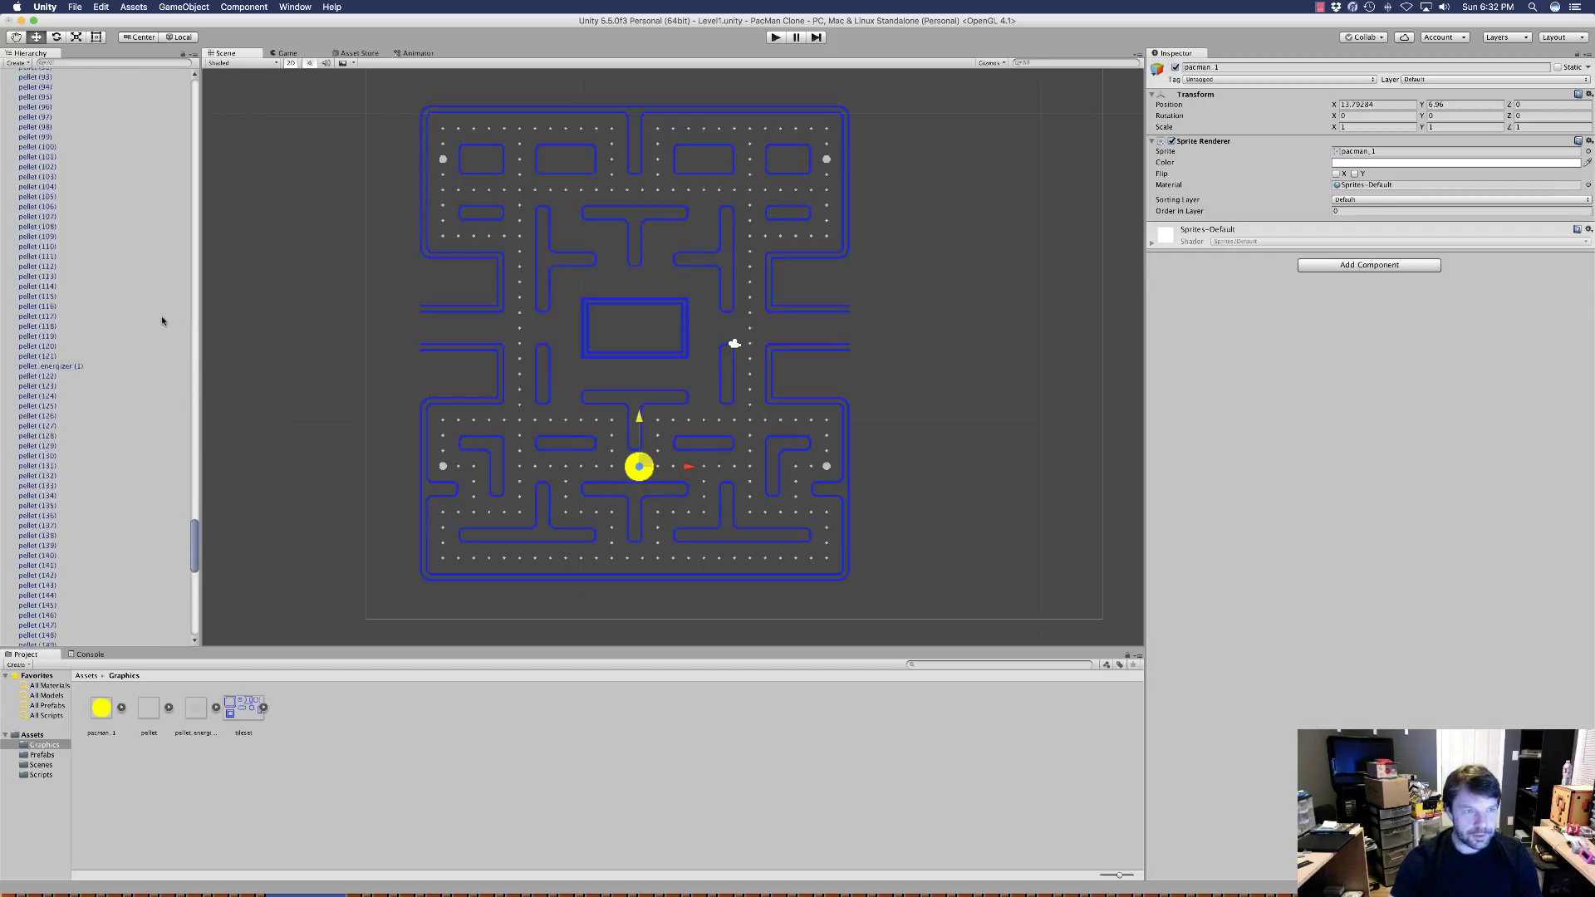
{"action": "left_click_drag", "start_coordinate": [47, 644], "coordinate": [47, 755]}
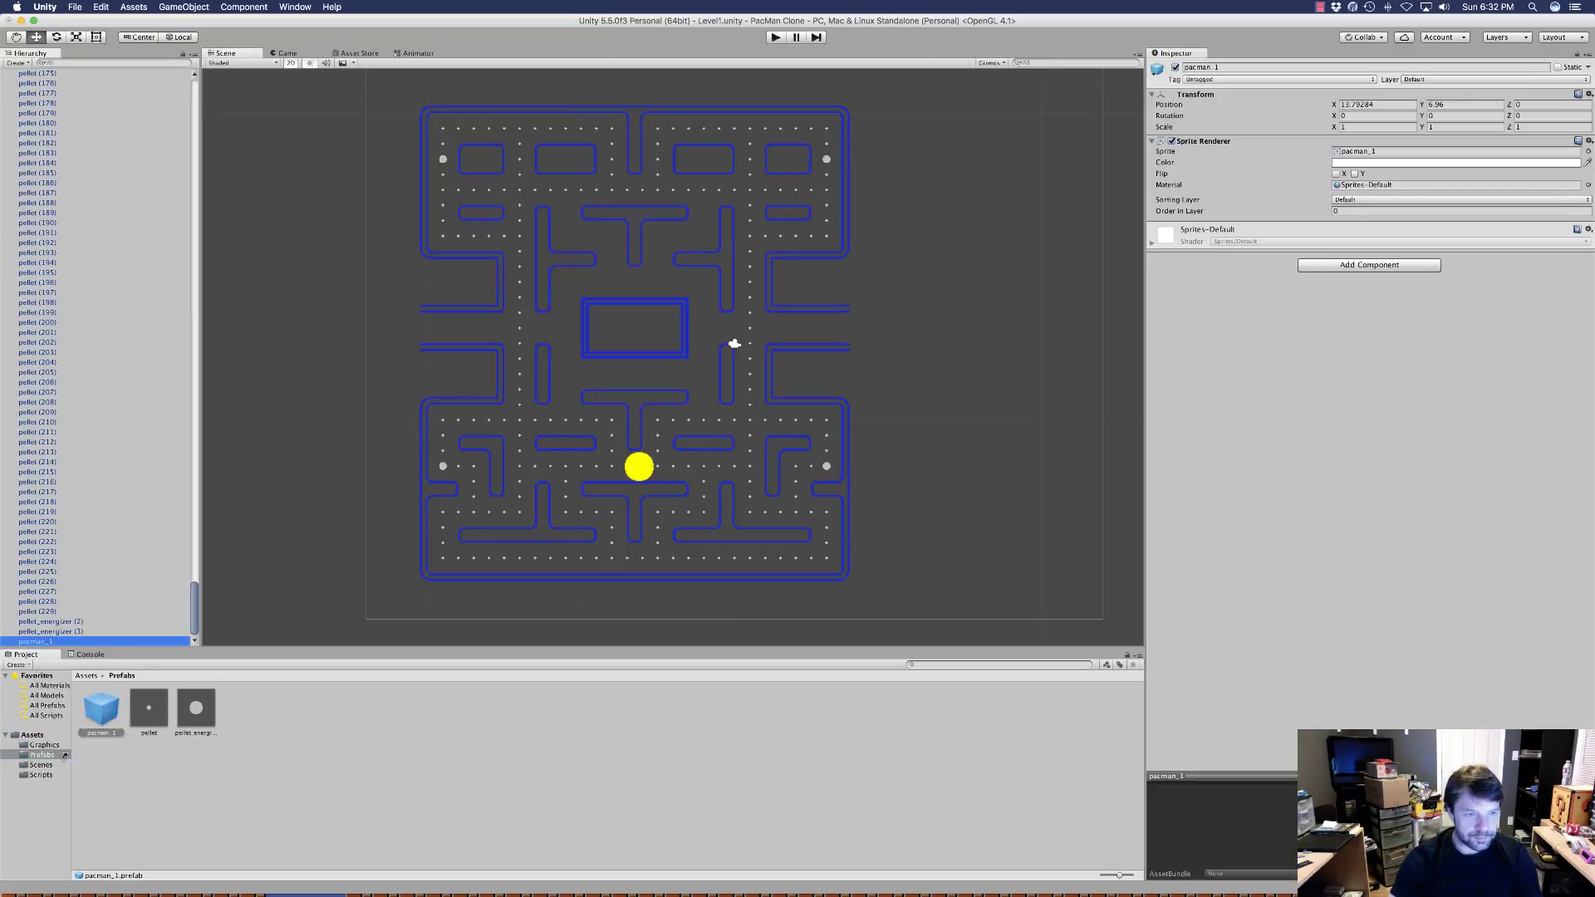
{"action": "left_click", "coordinate": [638, 470]}
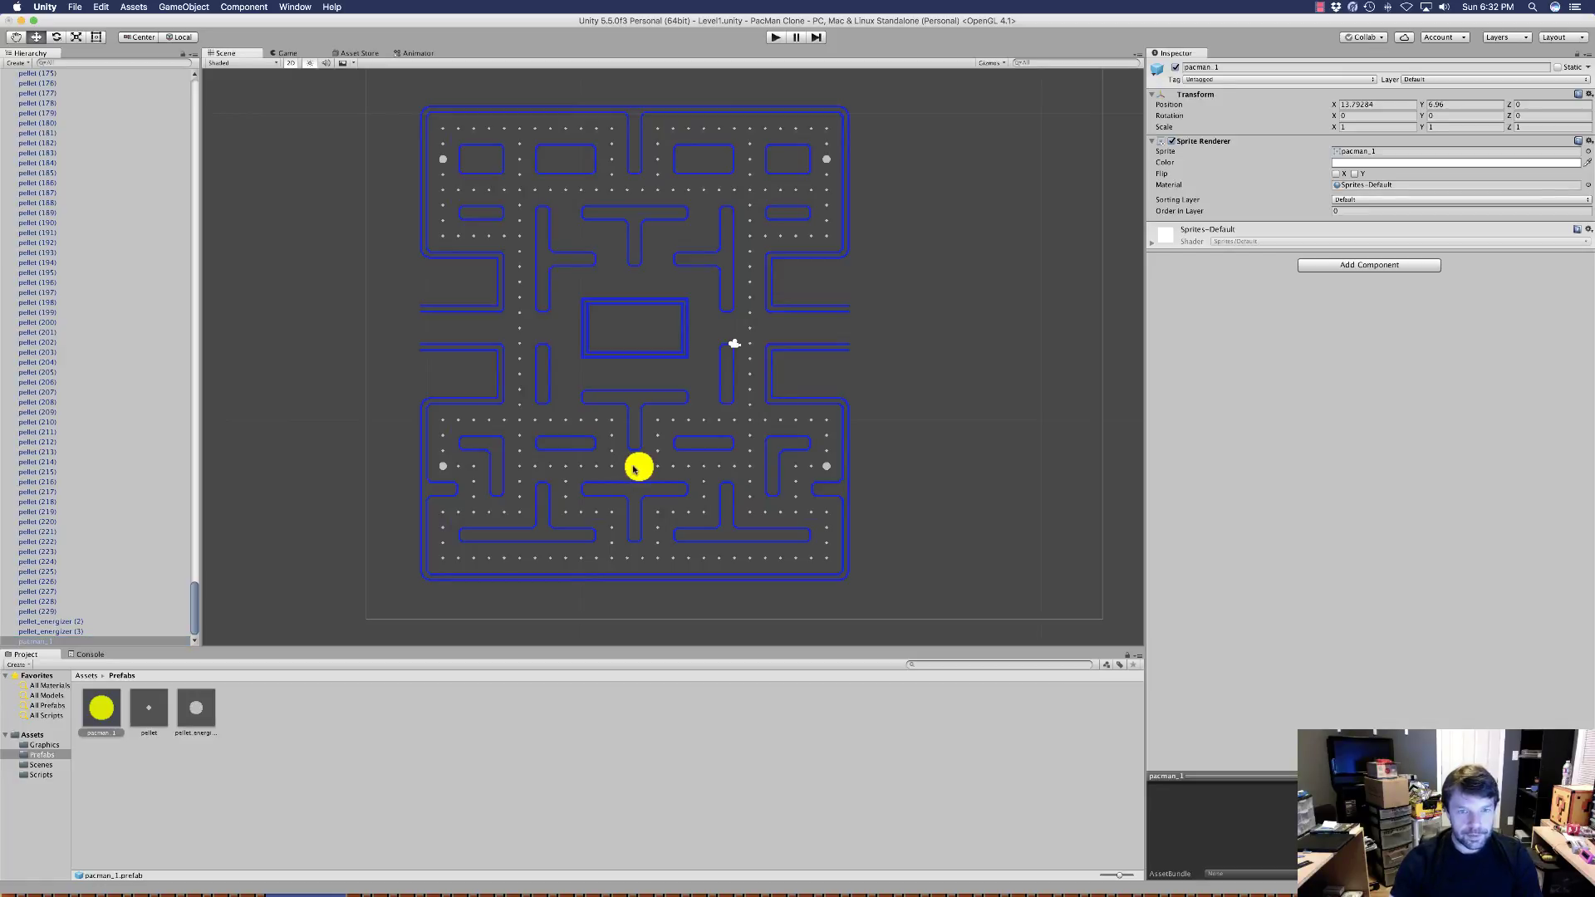
{"action": "left_click", "coordinate": [631, 470]}
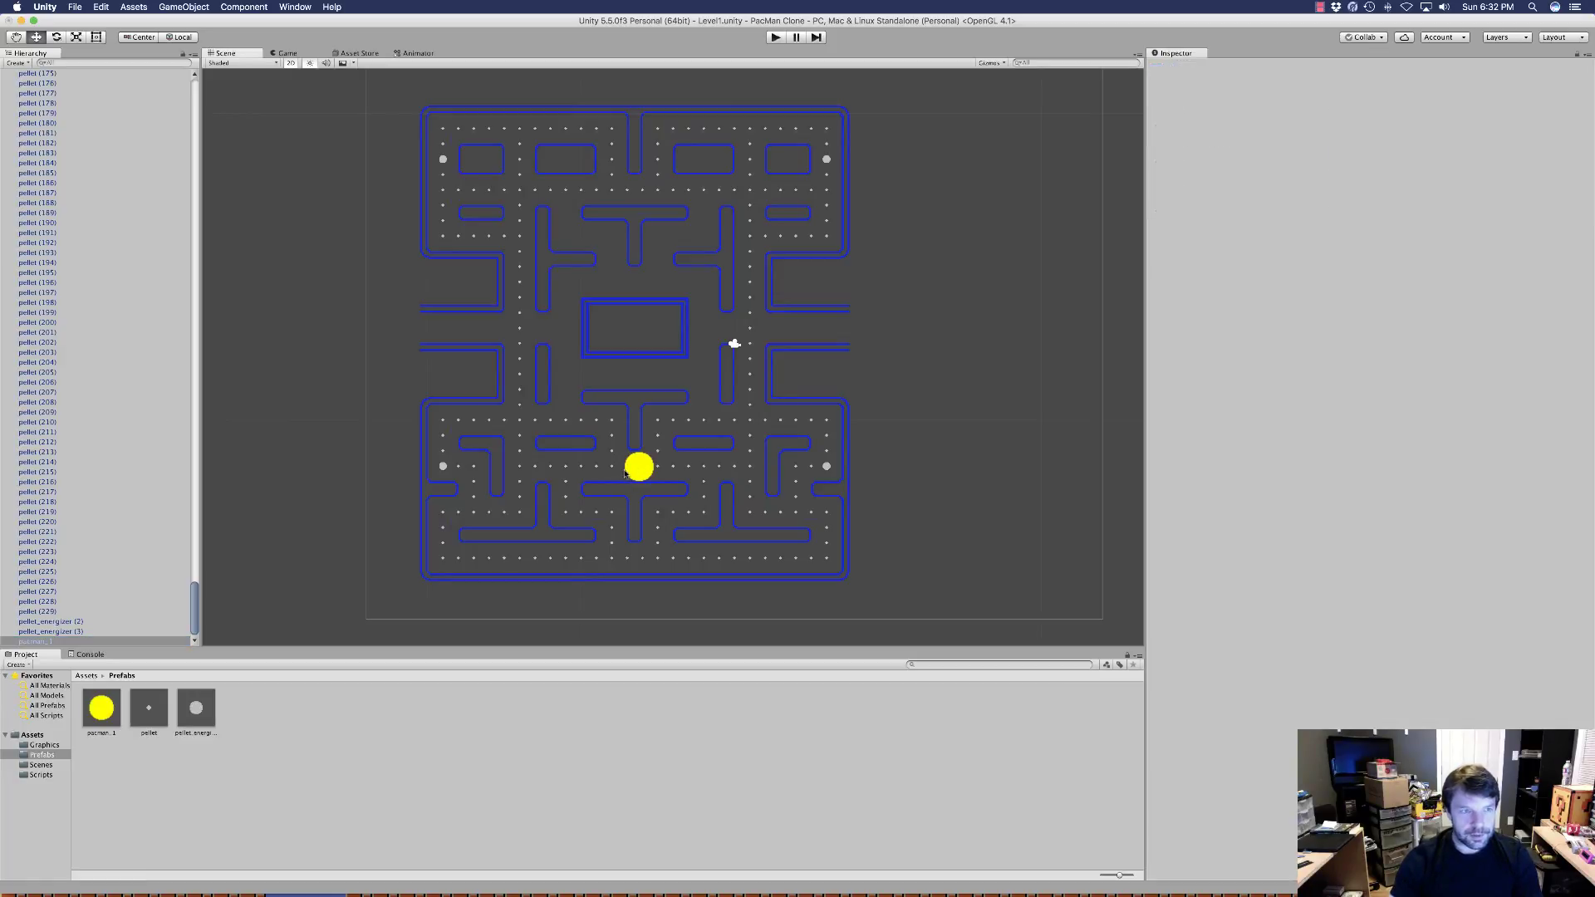
Collapse the Maze group in the hierarchy and create an empty game object in the scene
{"action": "scroll", "coordinate": [106, 555], "scroll_direction": "up", "scroll_amount": 20}
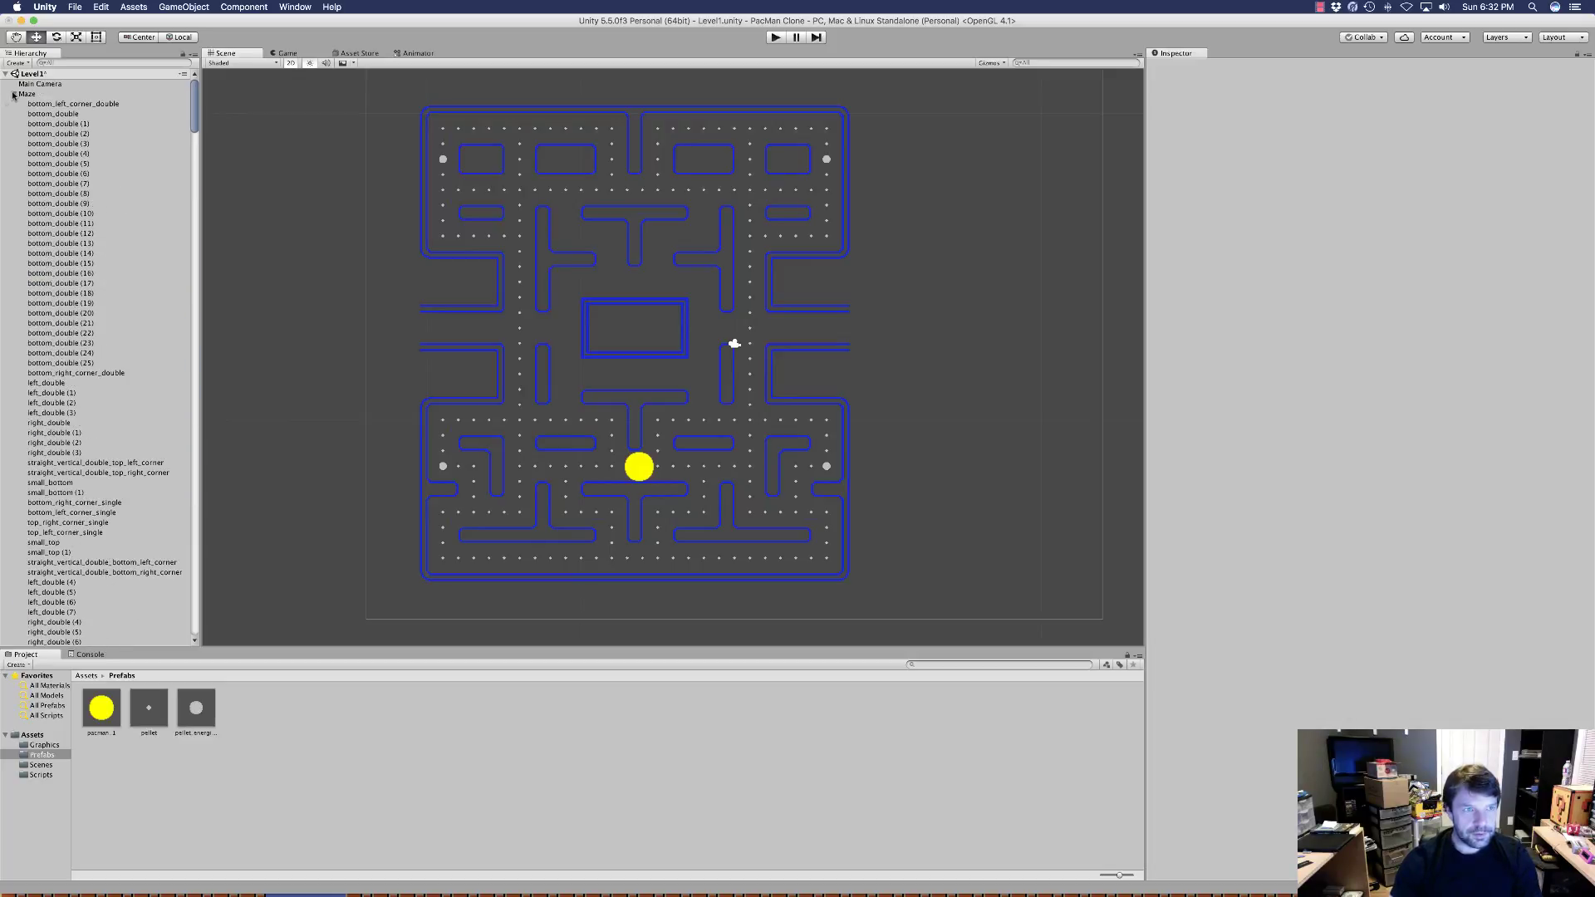
{"action": "left_click", "coordinate": [13, 94]}
{"action": "left_click", "coordinate": [133, 7]}
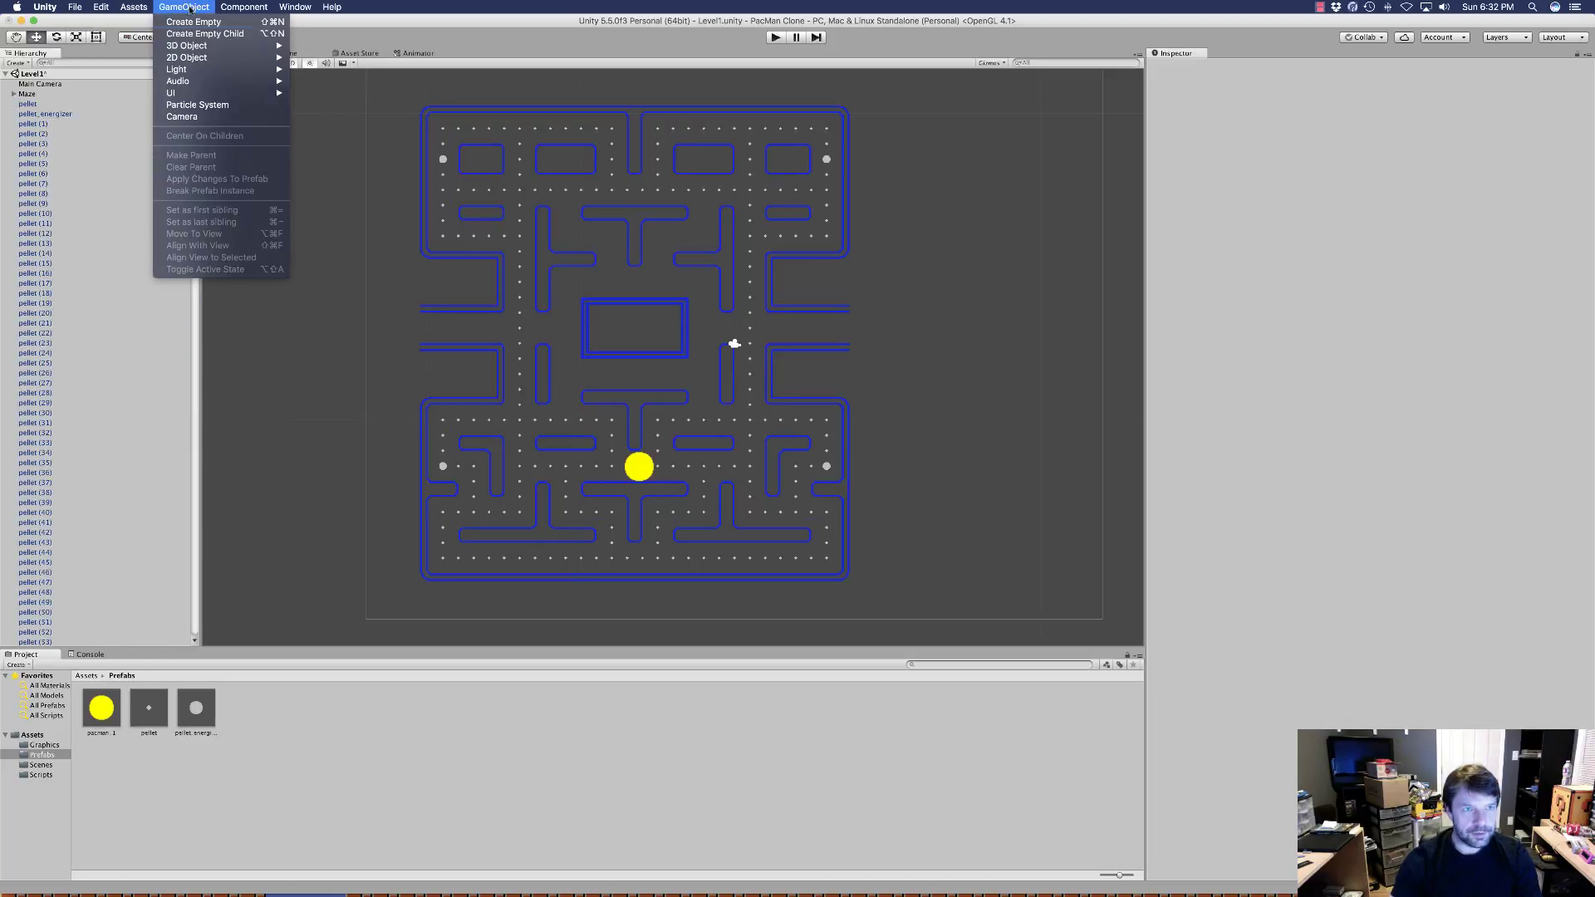
{"action": "left_click", "coordinate": [190, 22]}
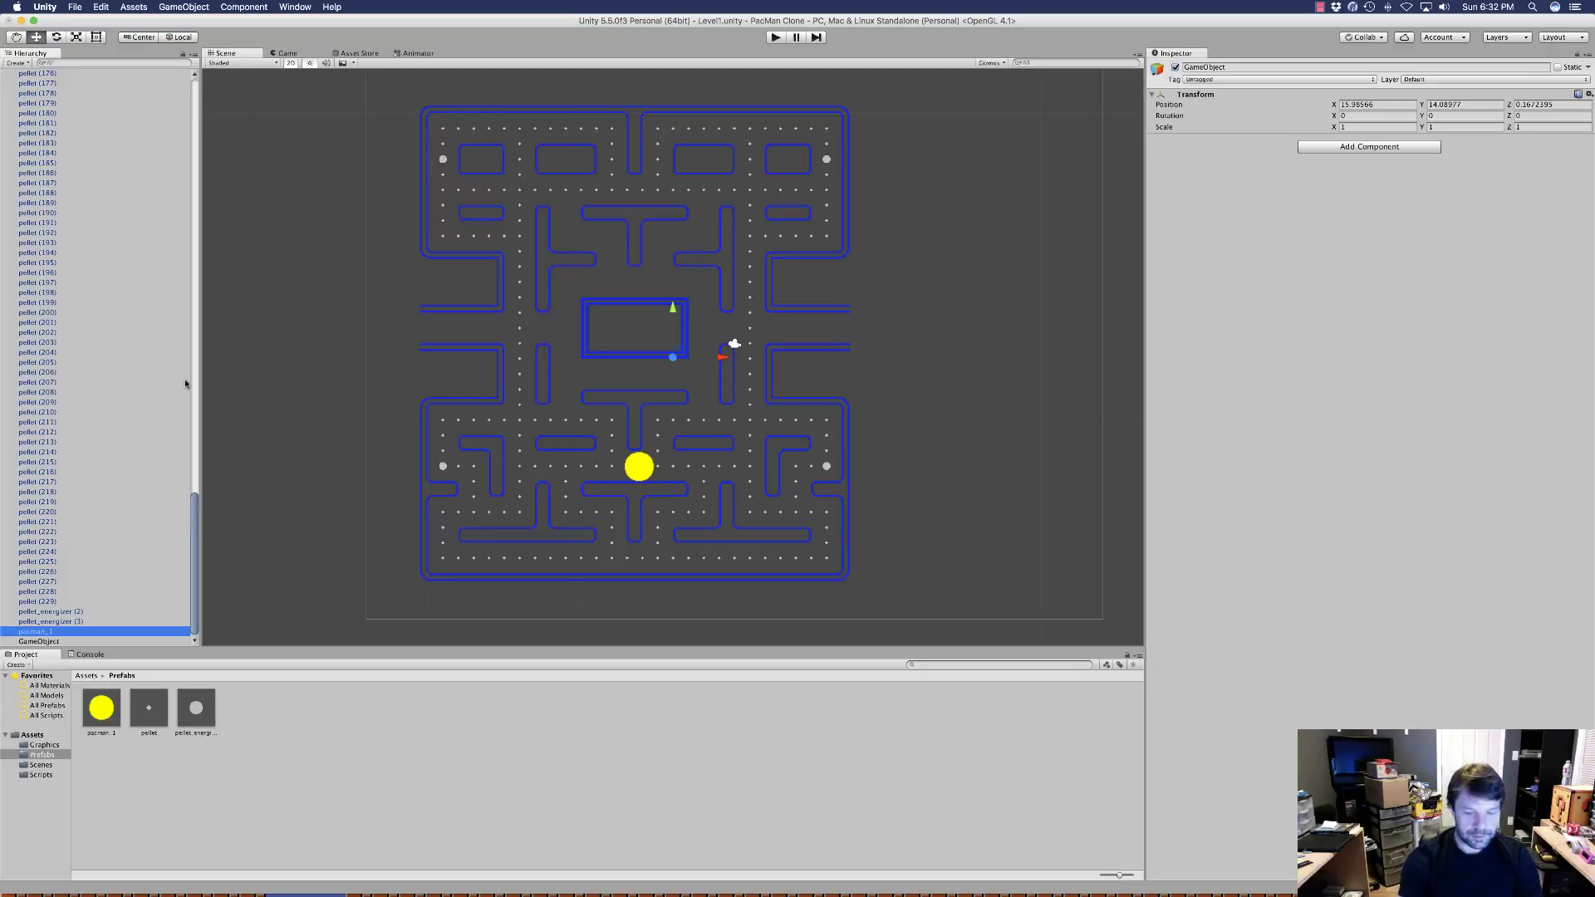
Rename the pacman_1 object as Pellets, nest all pellets and energizers under it, and collapse the group
{"action": "left_click", "coordinate": [43, 635]}
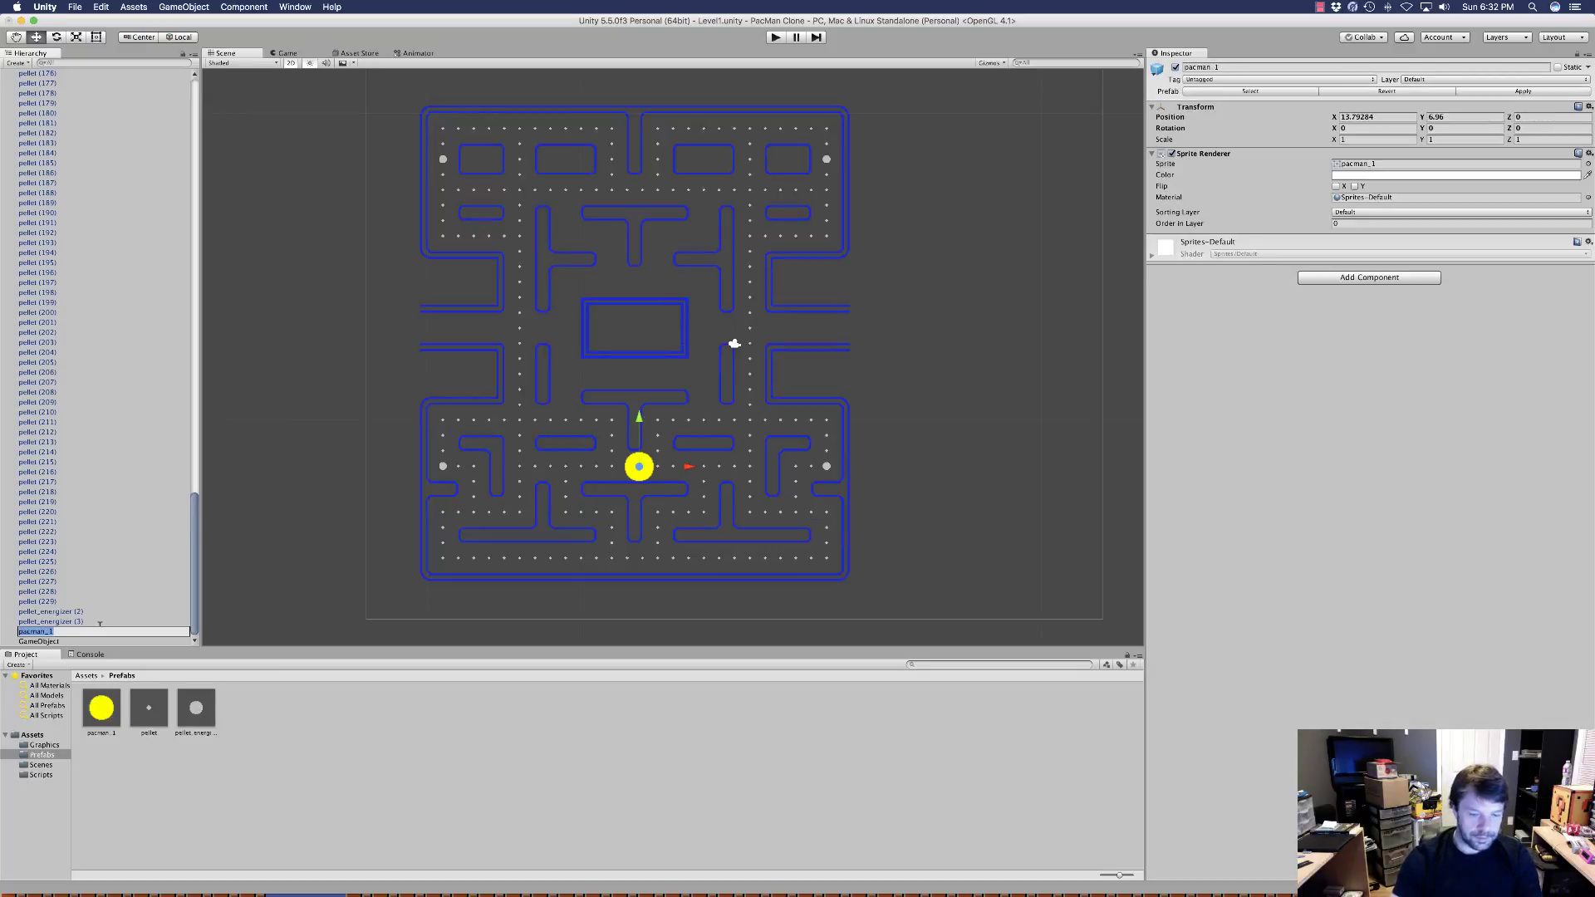
{"action": "type", "text": "Pellets"}
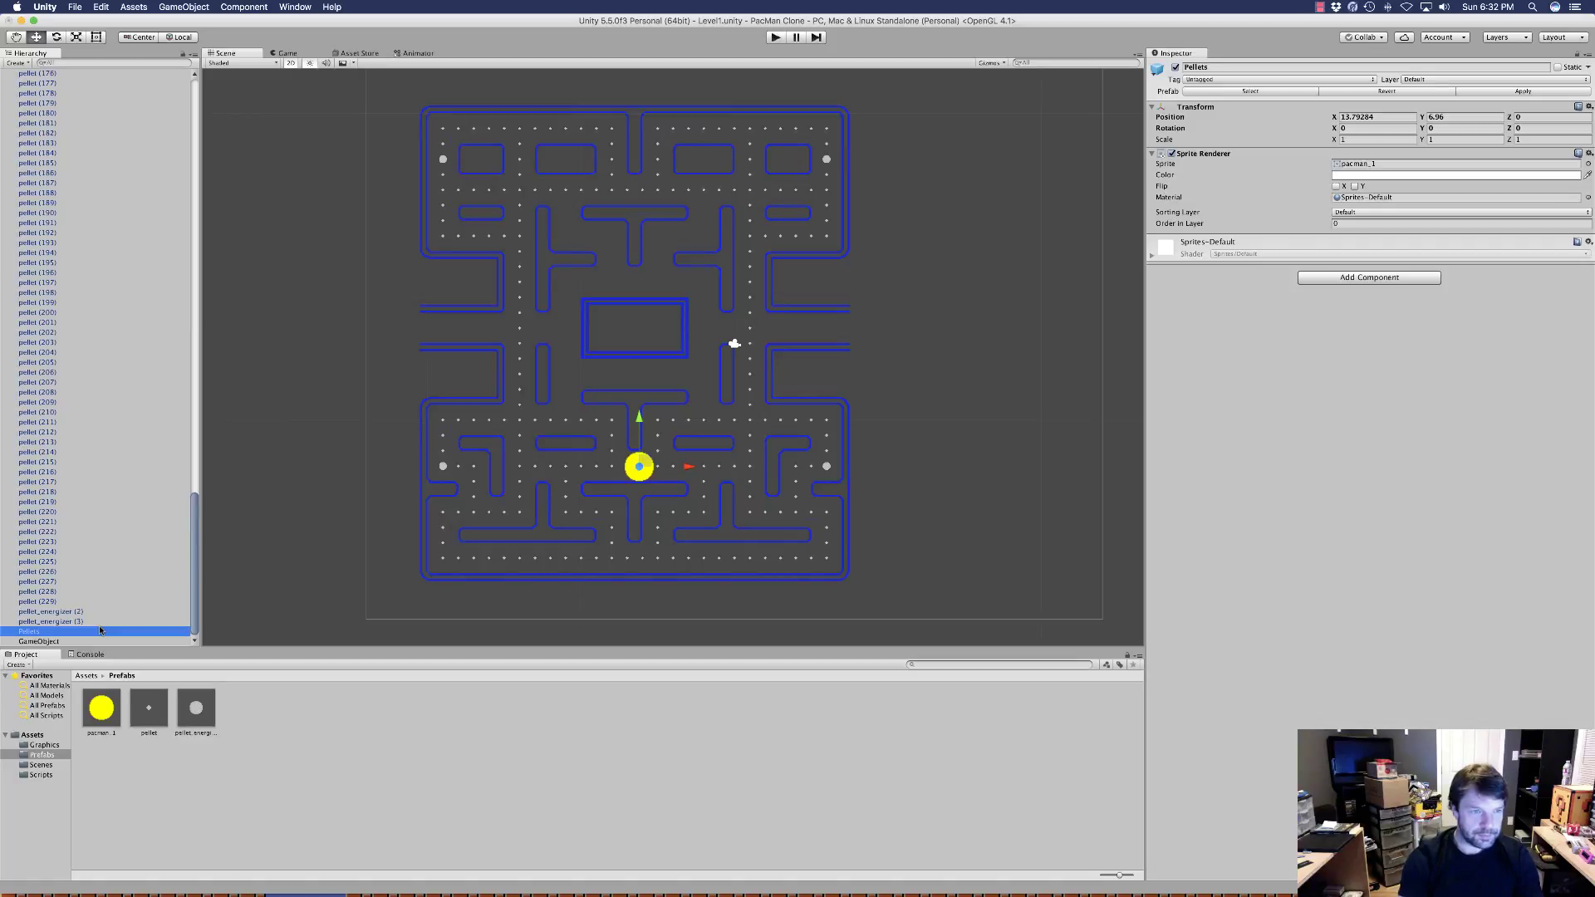
{"action": "left_click", "coordinate": [100, 622]}
{"action": "scroll", "coordinate": [95, 498], "scroll_direction": "up", "scroll_amount": 20}
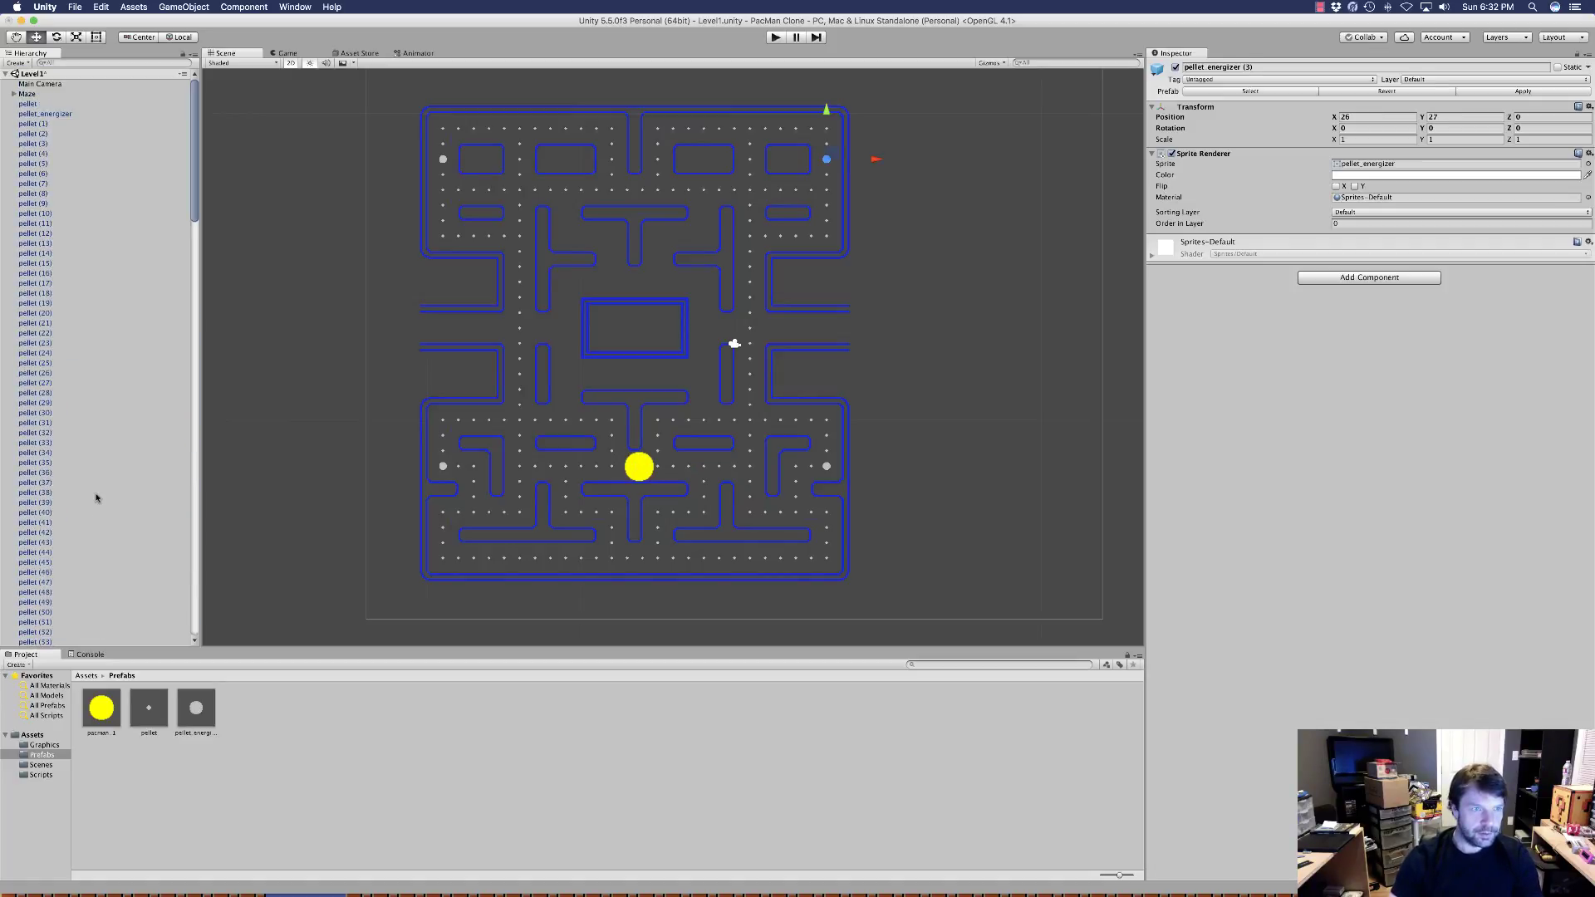
{"action": "left_click", "coordinate": [27, 103], "text": "shift"}
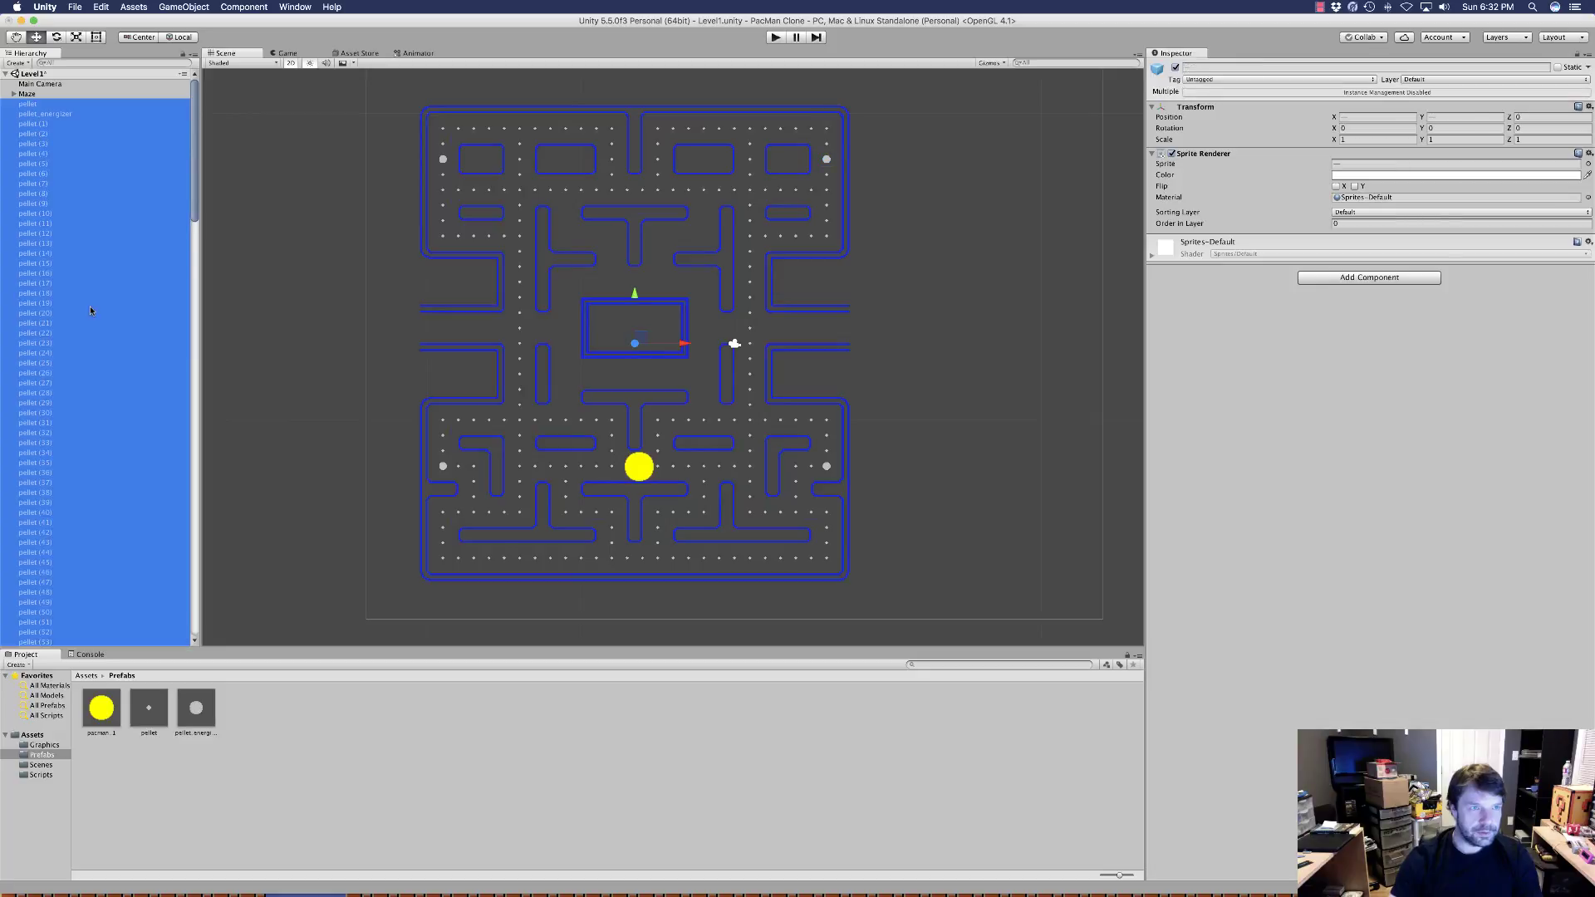
{"action": "scroll", "coordinate": [90, 305], "scroll_direction": "down", "scroll_amount": 20}
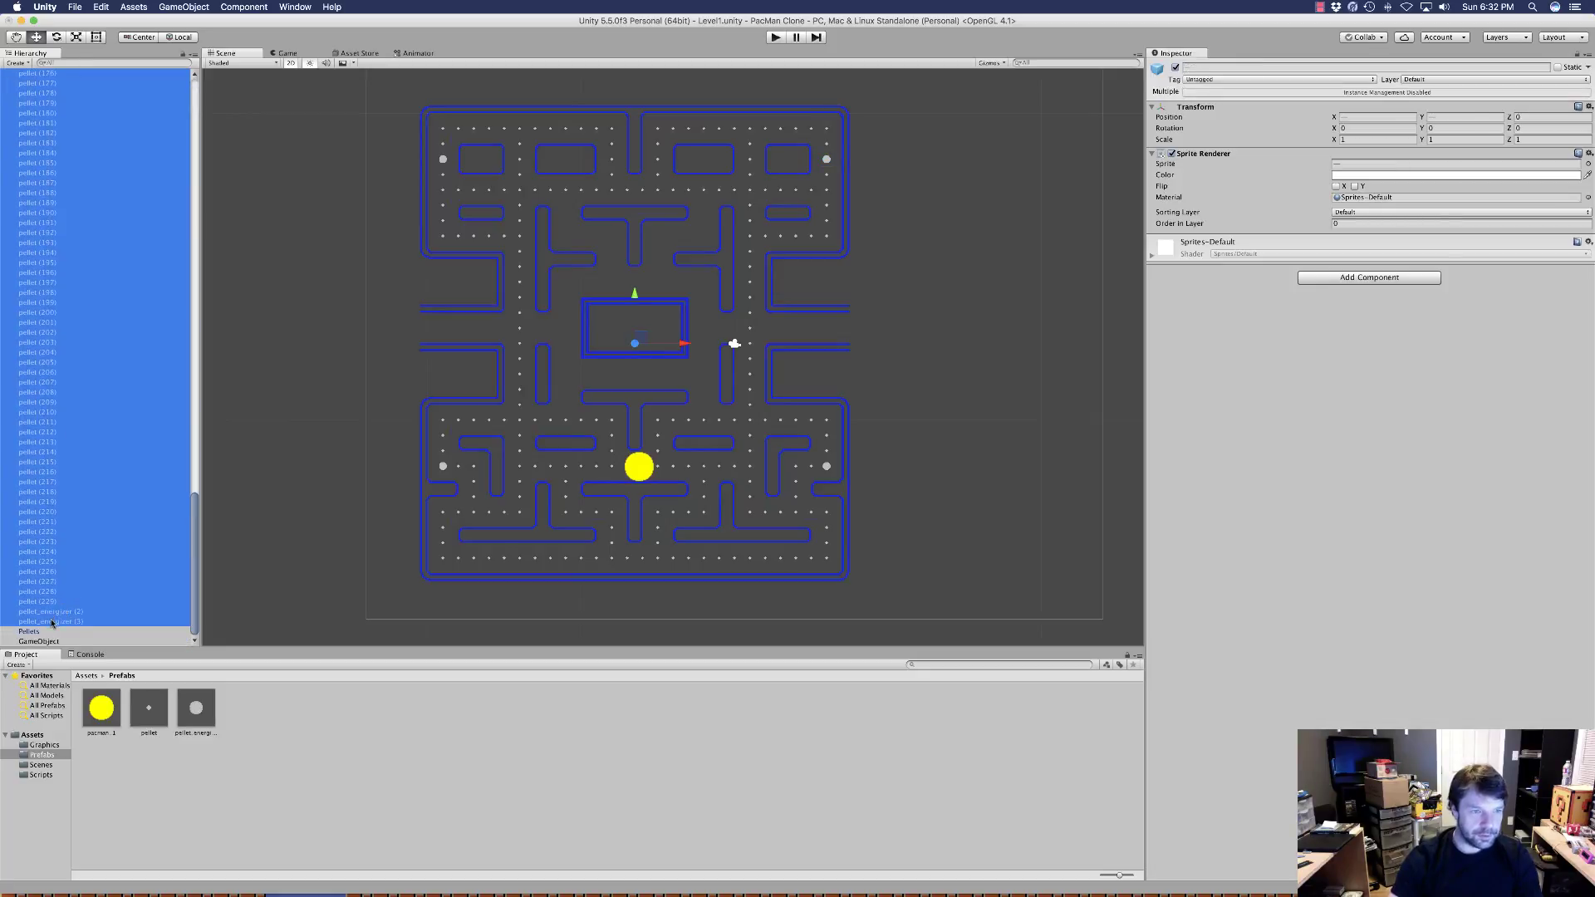
{"action": "left_click_drag", "start_coordinate": [66, 611], "coordinate": [25, 636]}
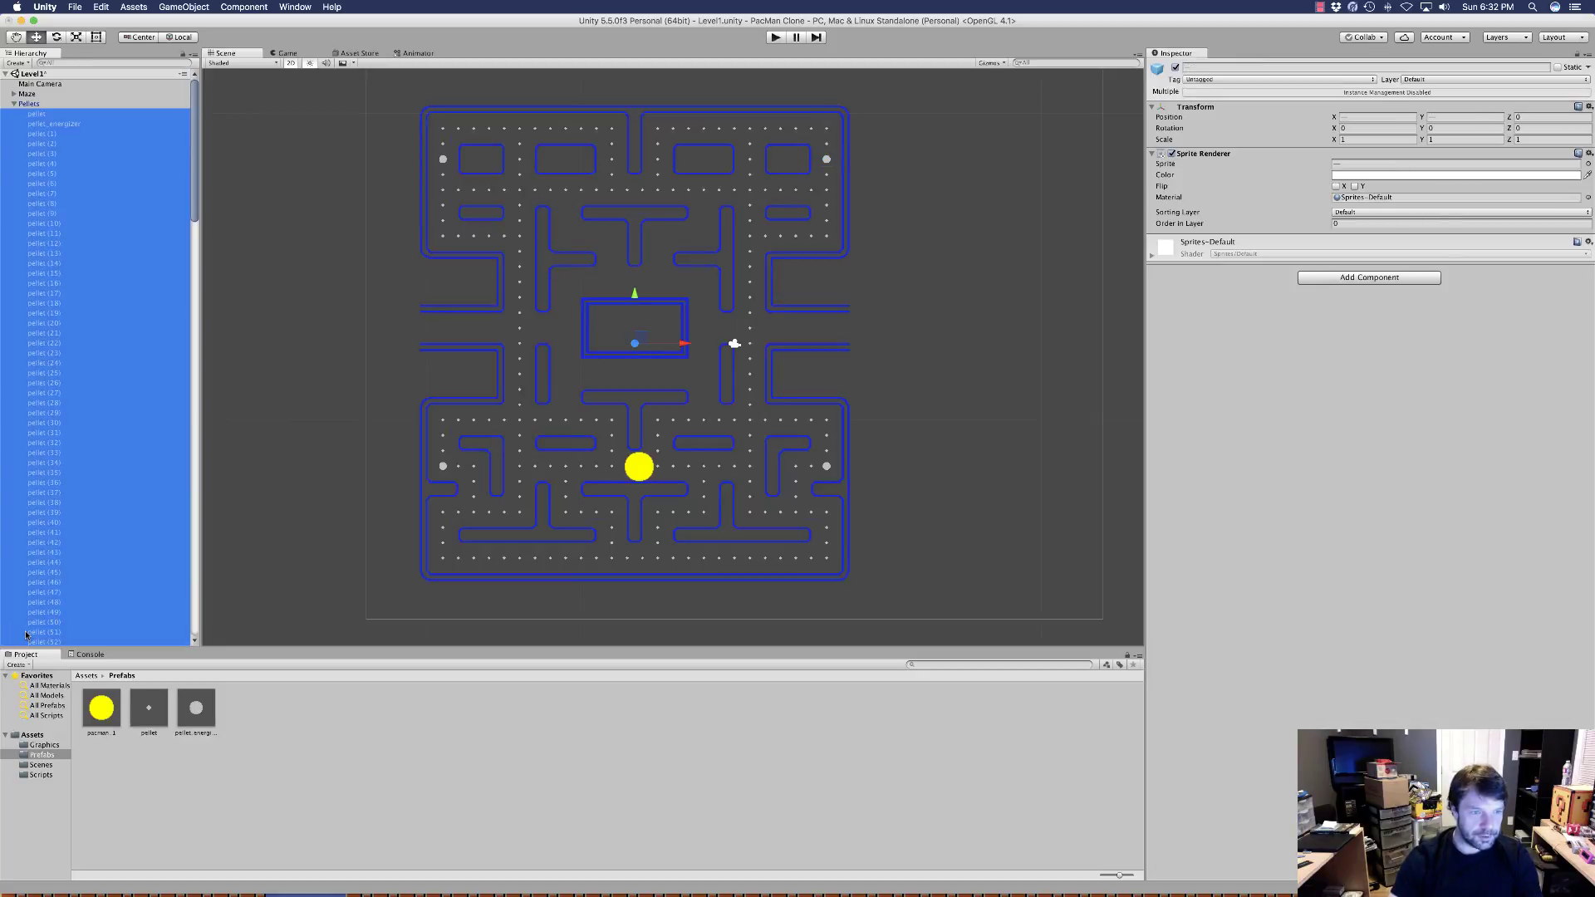
{"action": "left_click", "coordinate": [14, 104]}
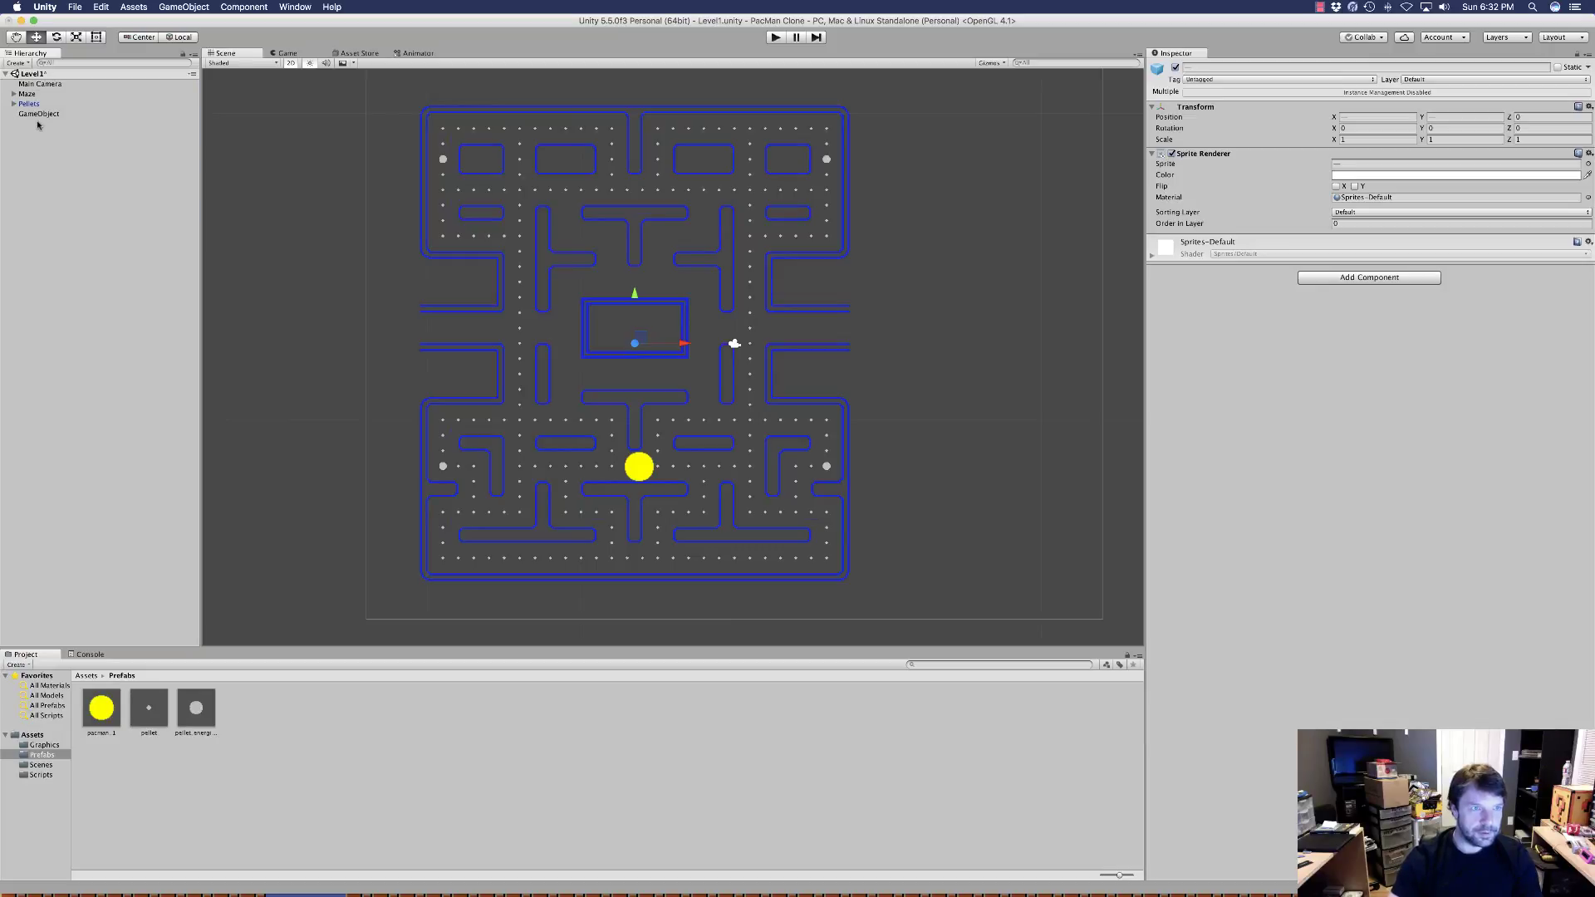
Examine the GameObject and Pellets entries and the full list of children nested under Pellets
{"action": "left_click", "coordinate": [36, 114]}
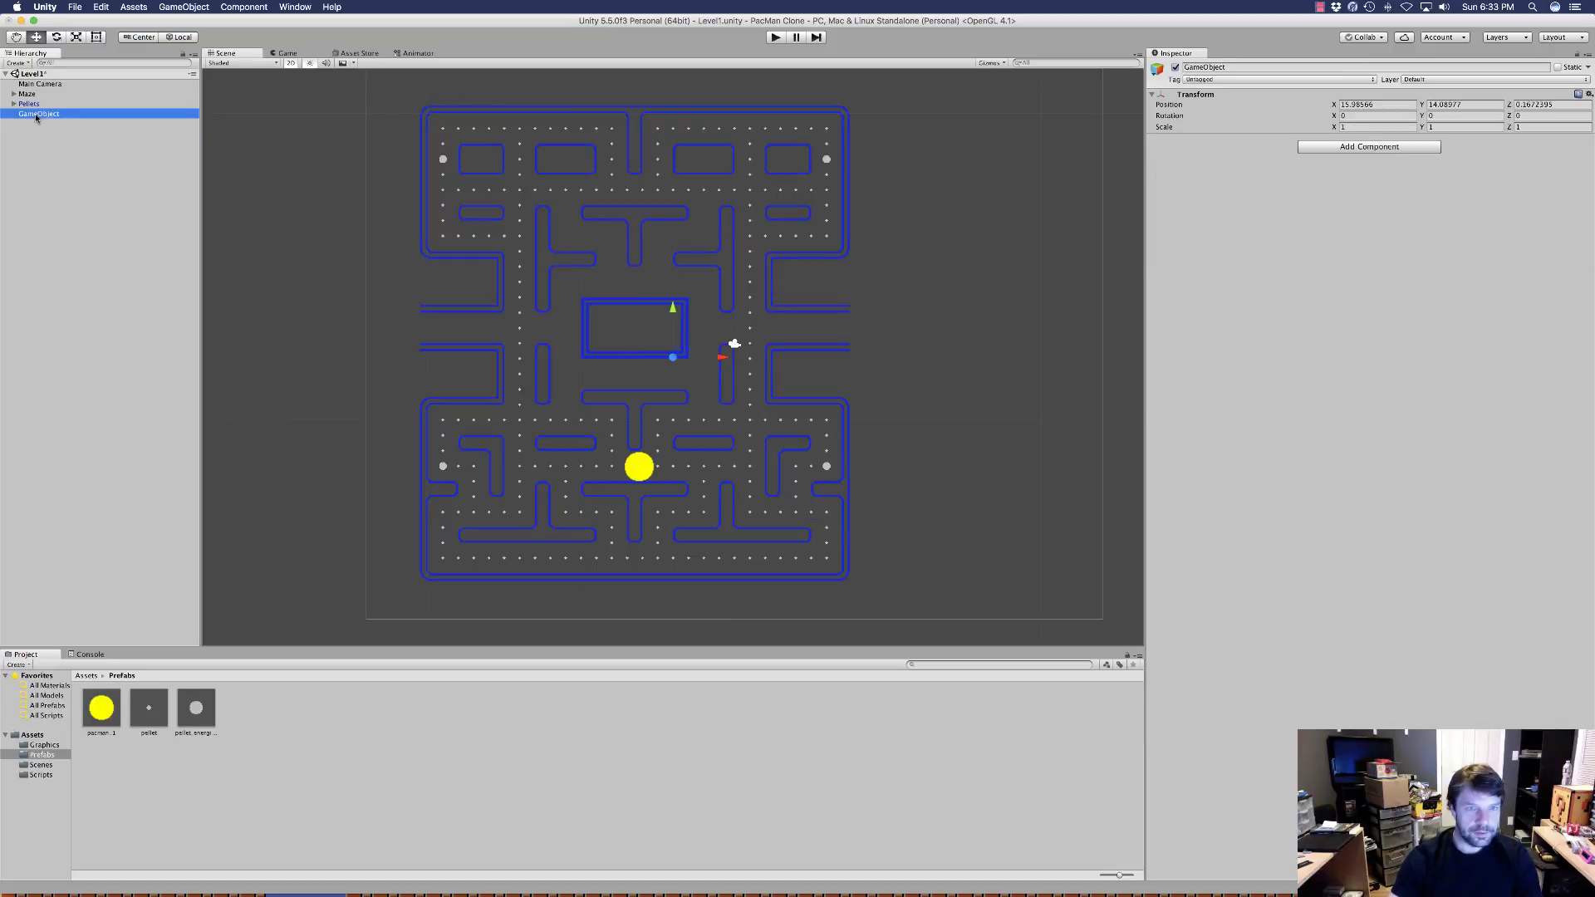
{"action": "left_click_drag", "start_coordinate": [31, 117], "coordinate": [29, 117]}
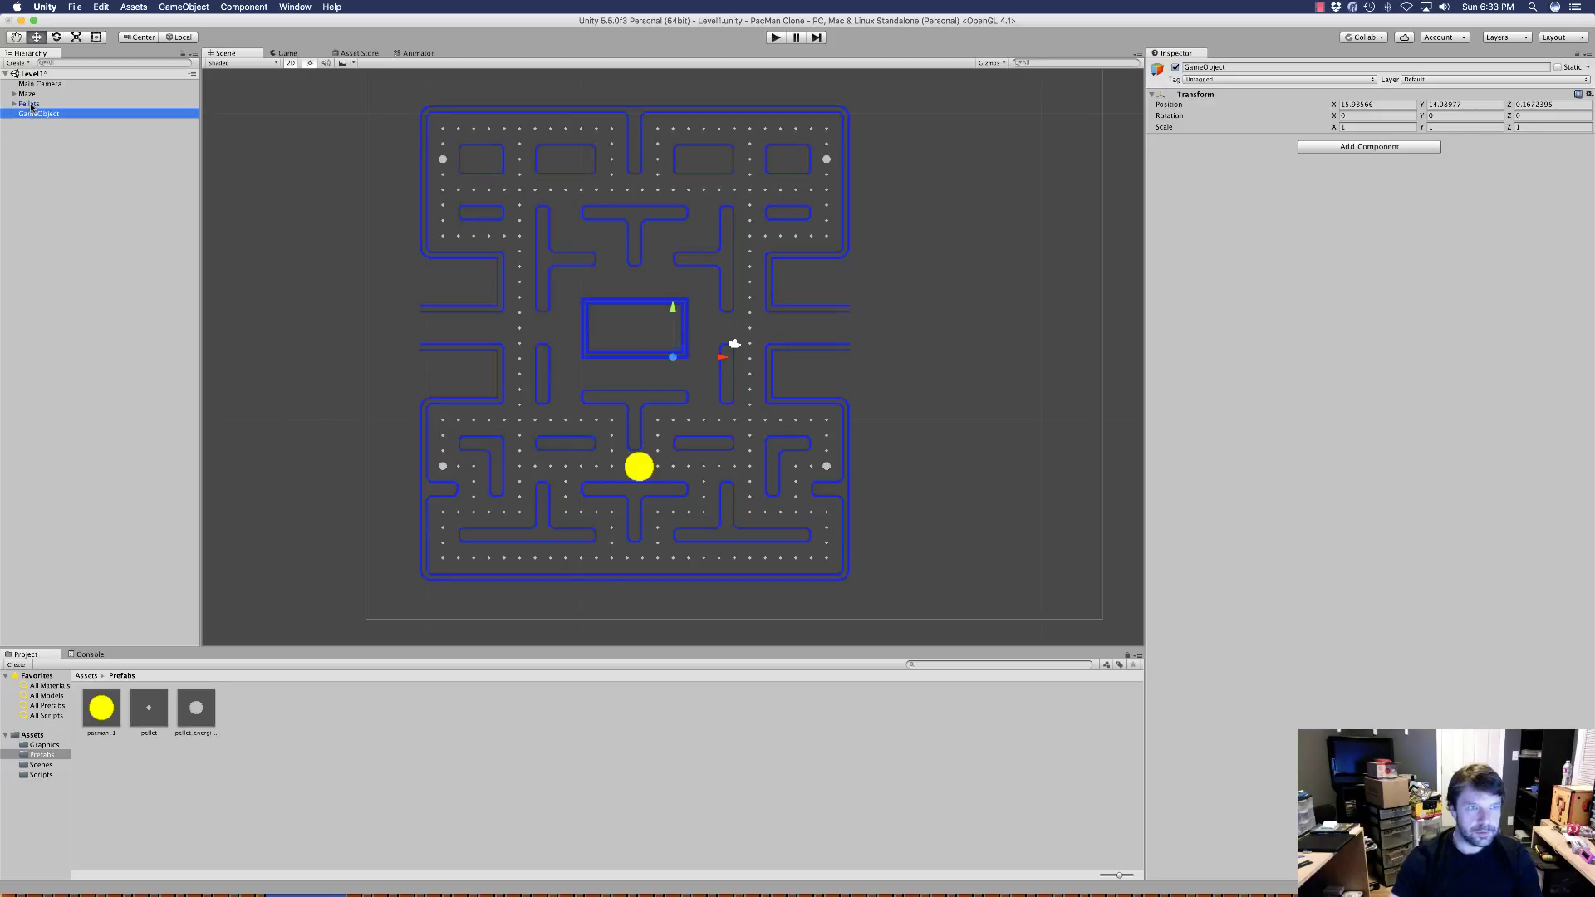
{"action": "left_click", "coordinate": [30, 104]}
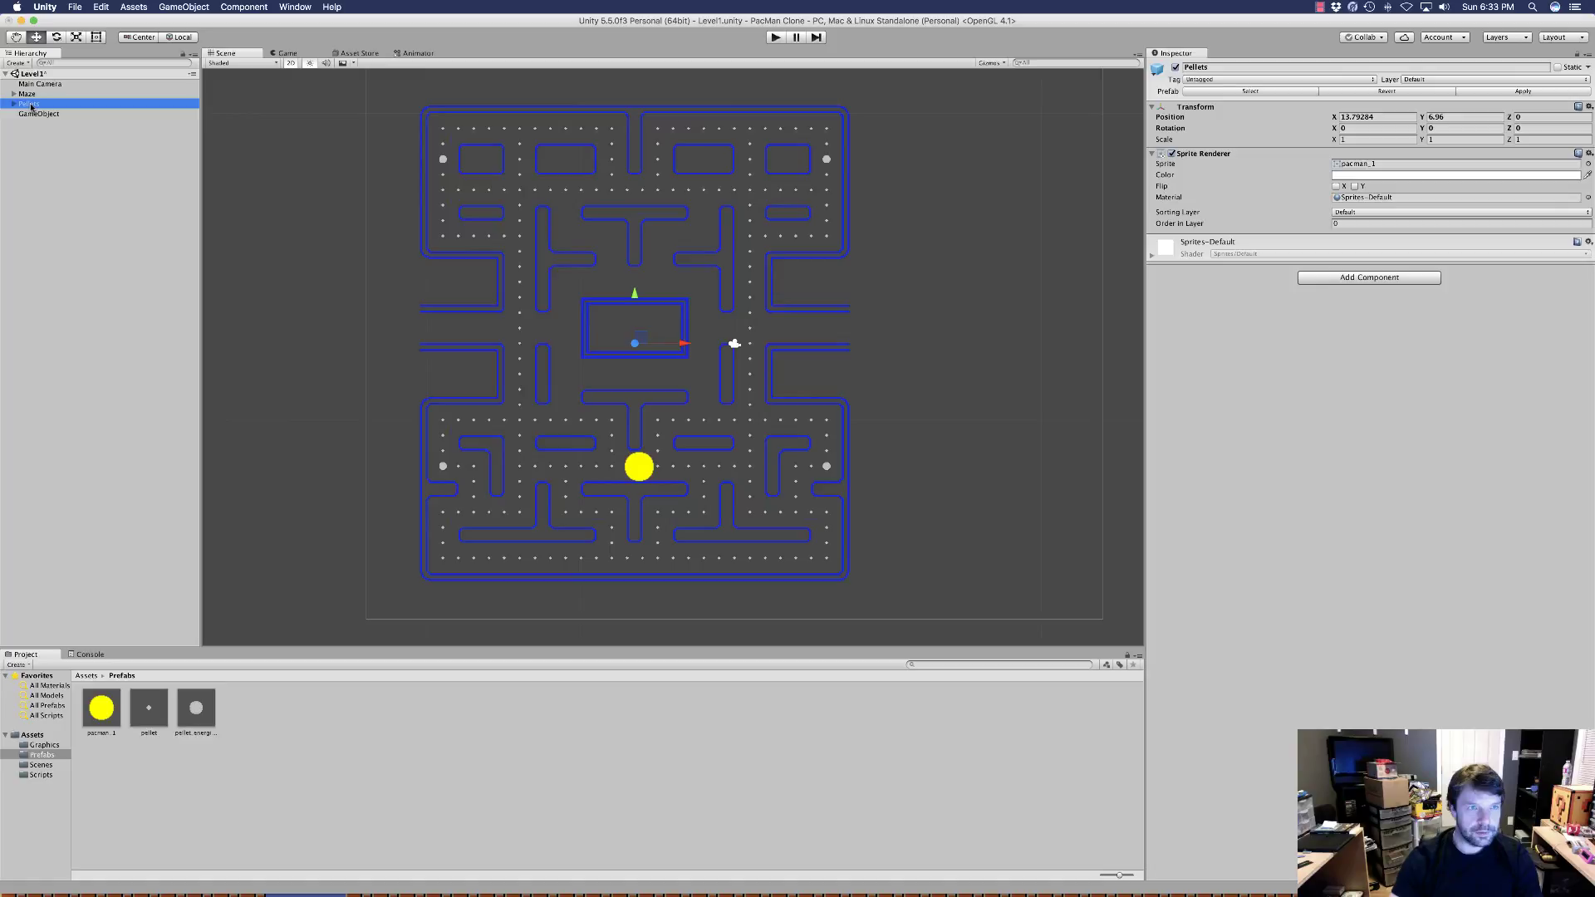
{"action": "left_click", "coordinate": [630, 463]}
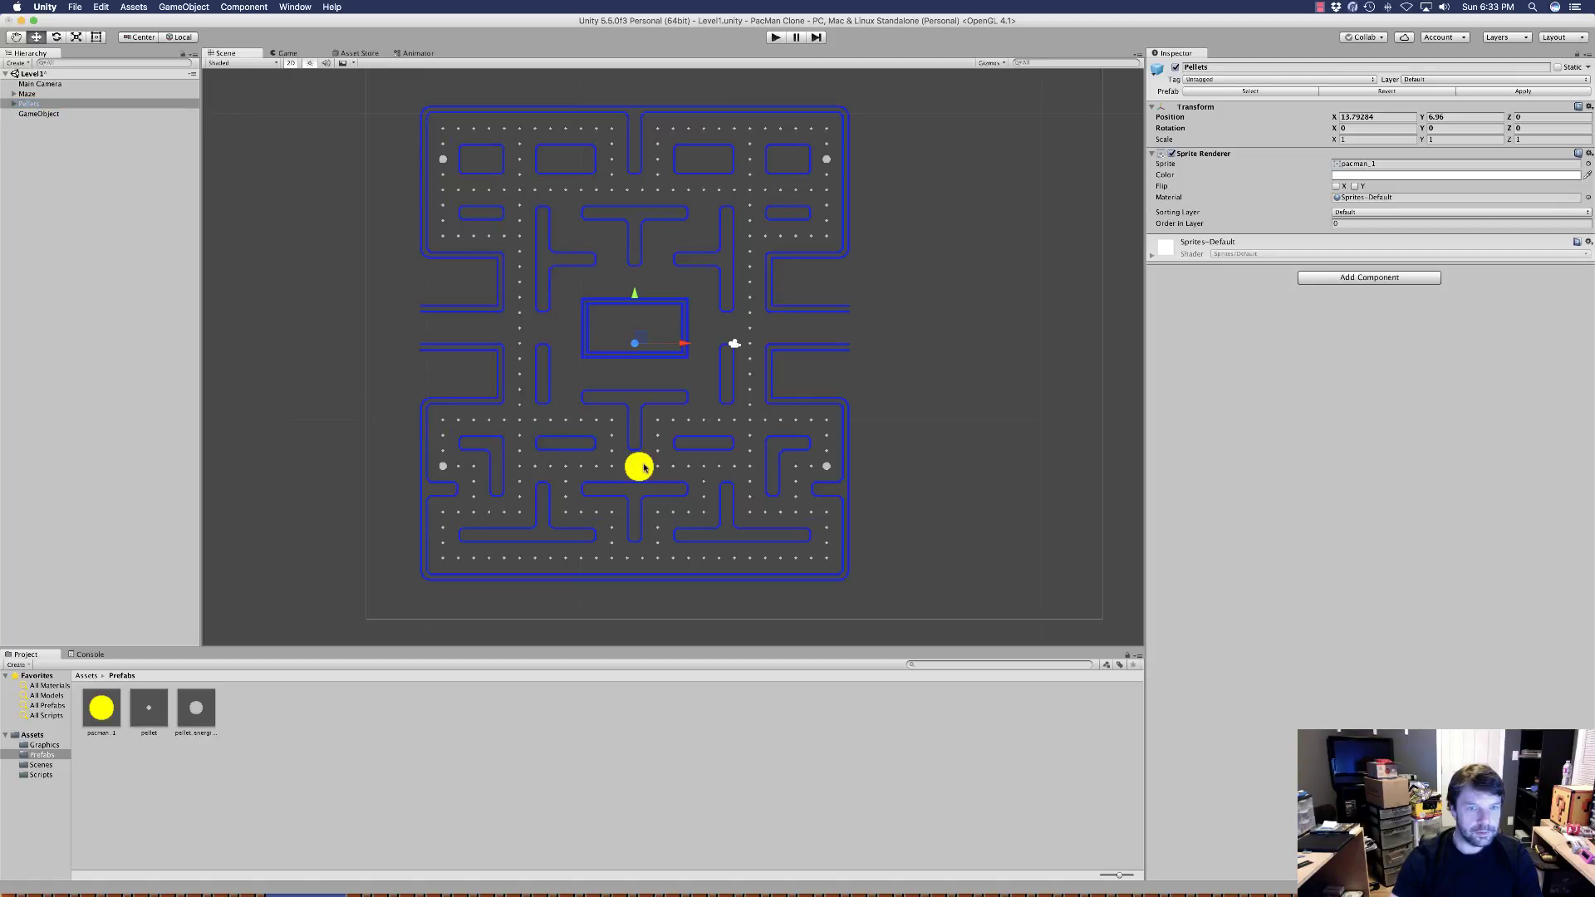
{"action": "left_click", "coordinate": [9, 105]}
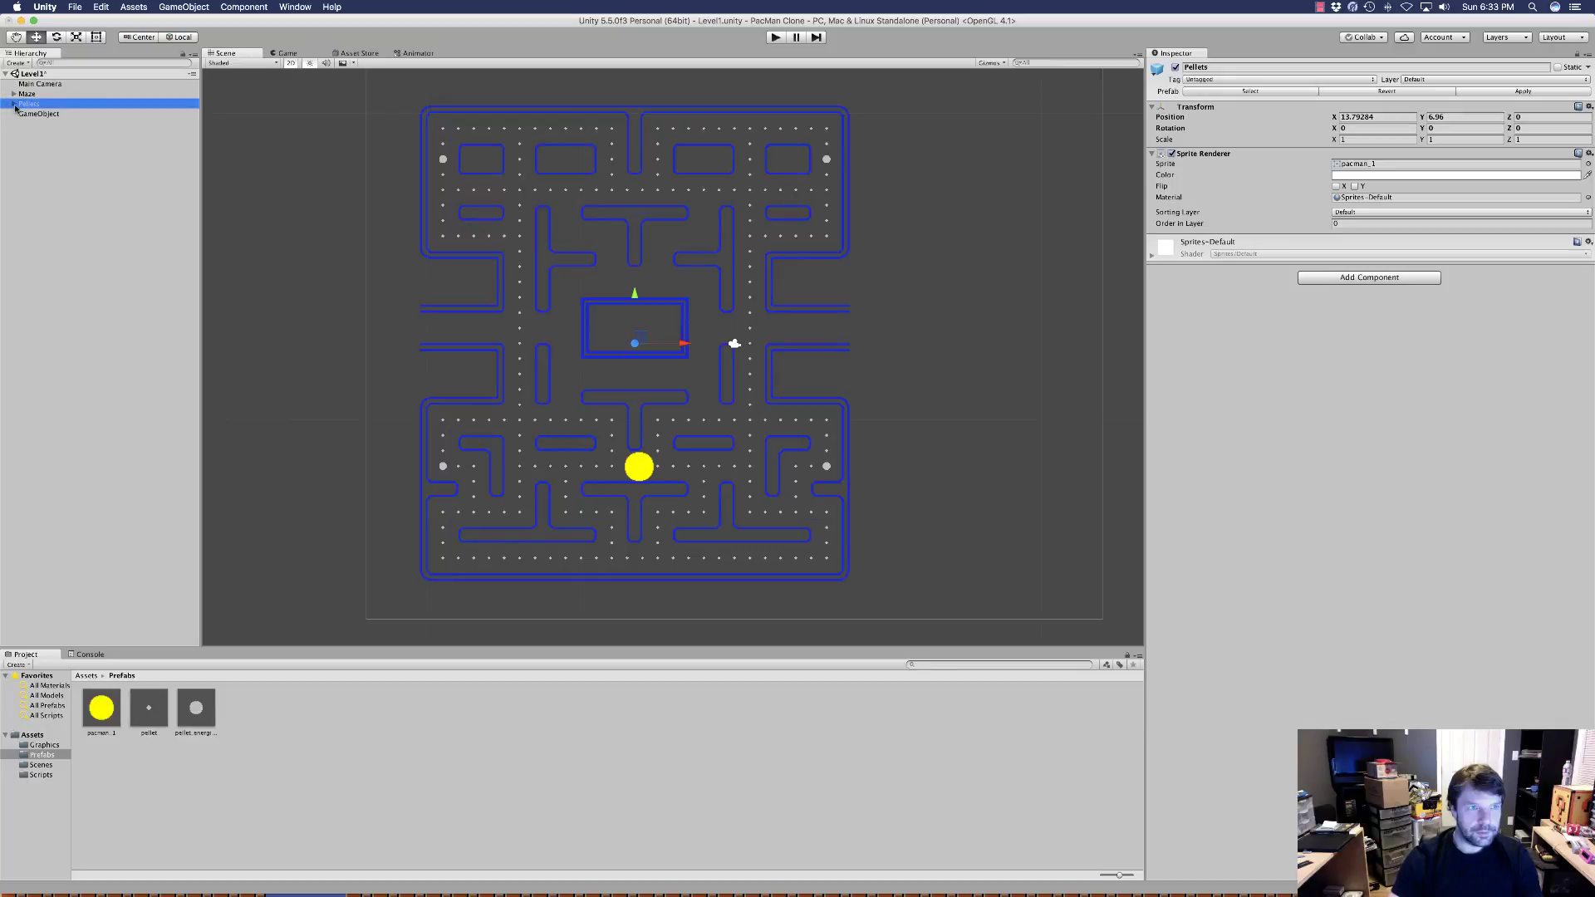
{"action": "left_click", "coordinate": [14, 105]}
{"action": "scroll", "coordinate": [69, 300], "scroll_direction": "down", "scroll_amount": 20}
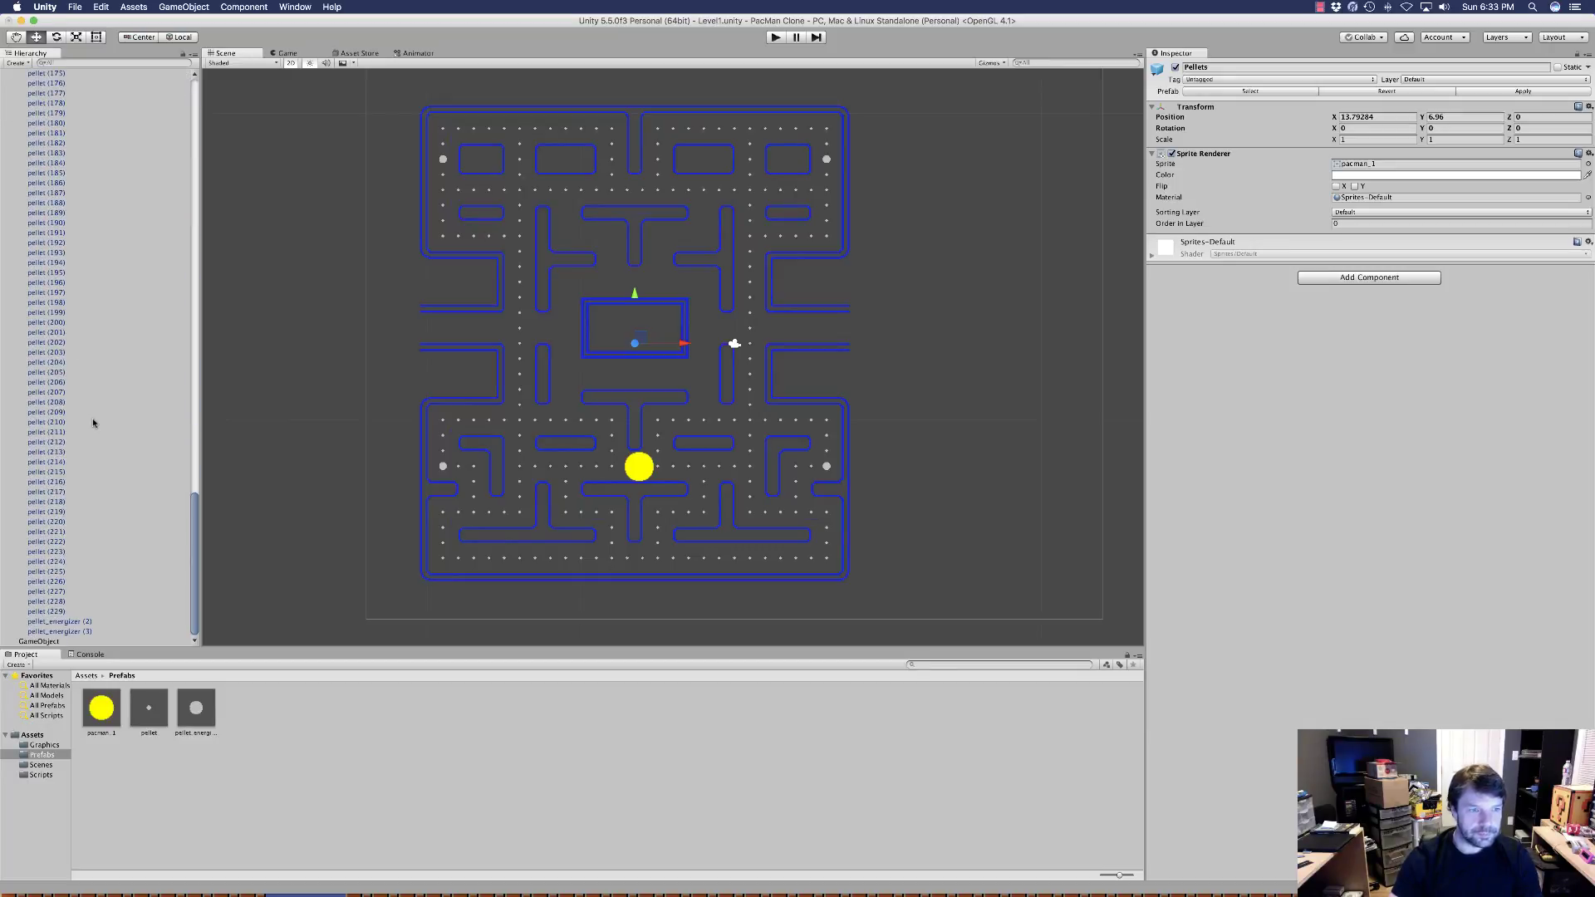
{"action": "scroll", "coordinate": [46, 498], "scroll_direction": "up", "scroll_amount": 20}
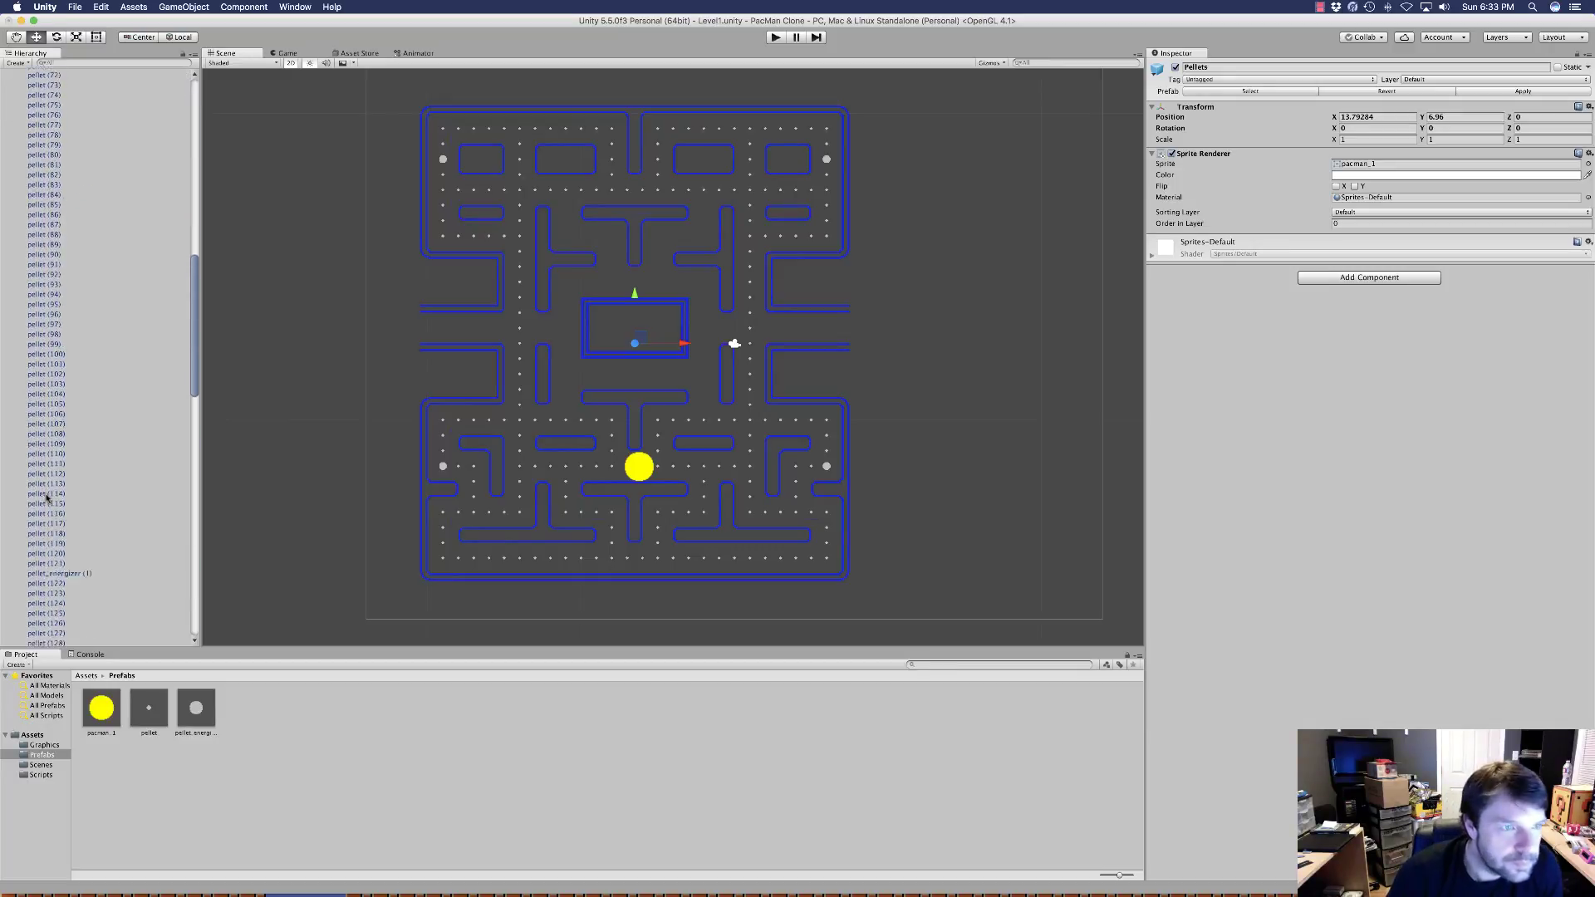
{"action": "scroll", "coordinate": [46, 499], "scroll_direction": "up", "scroll_amount": 14}
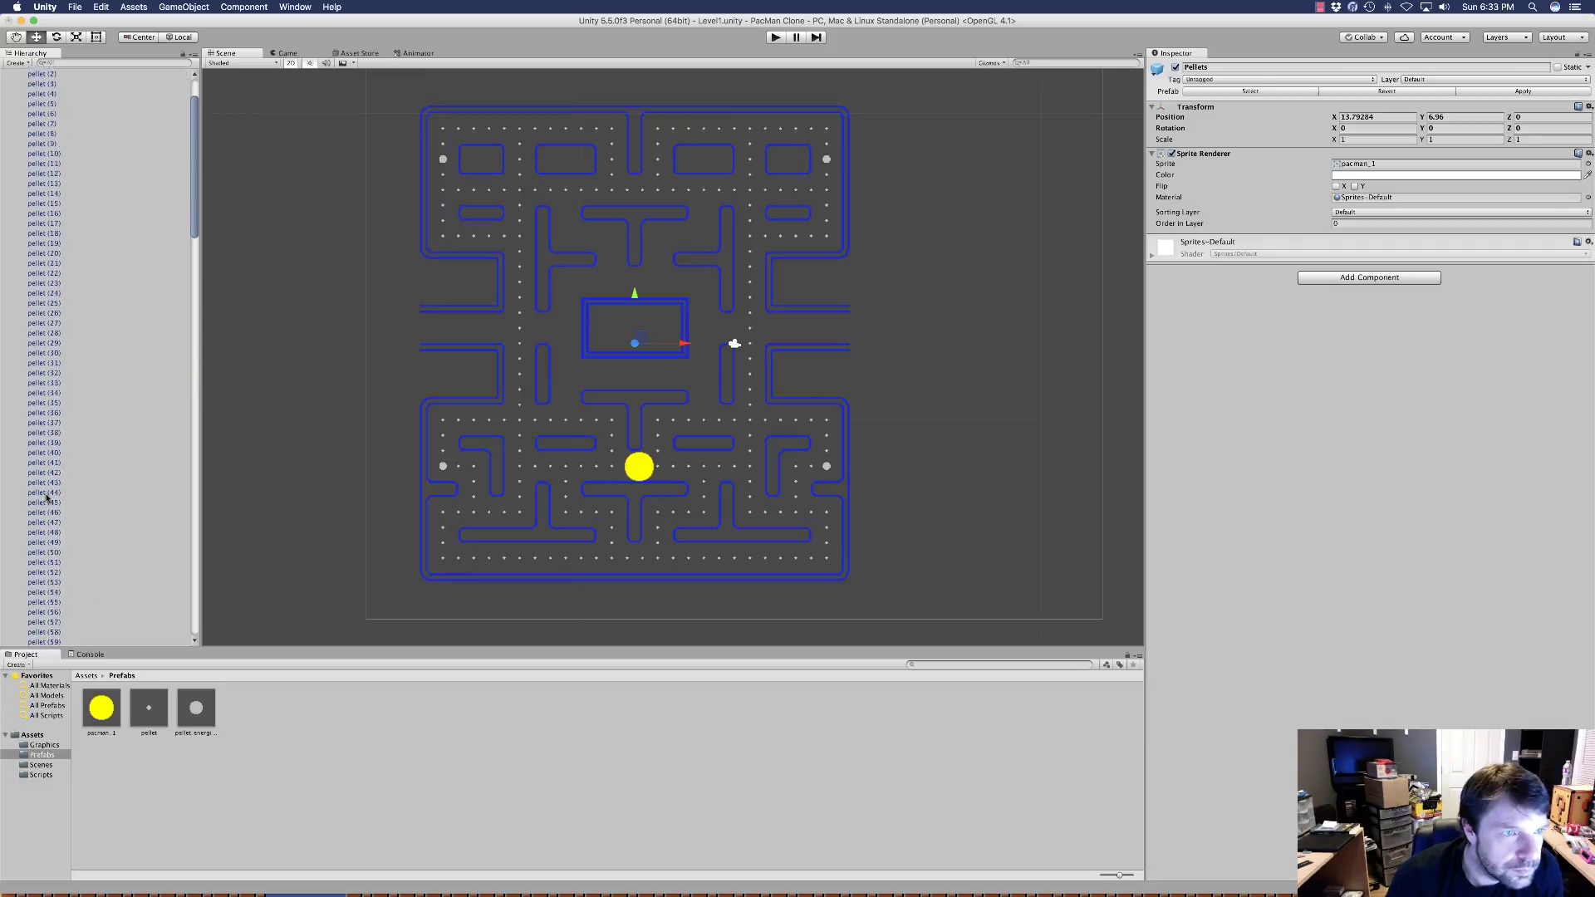
{"action": "scroll", "coordinate": [46, 498], "scroll_direction": "down", "scroll_amount": 20}
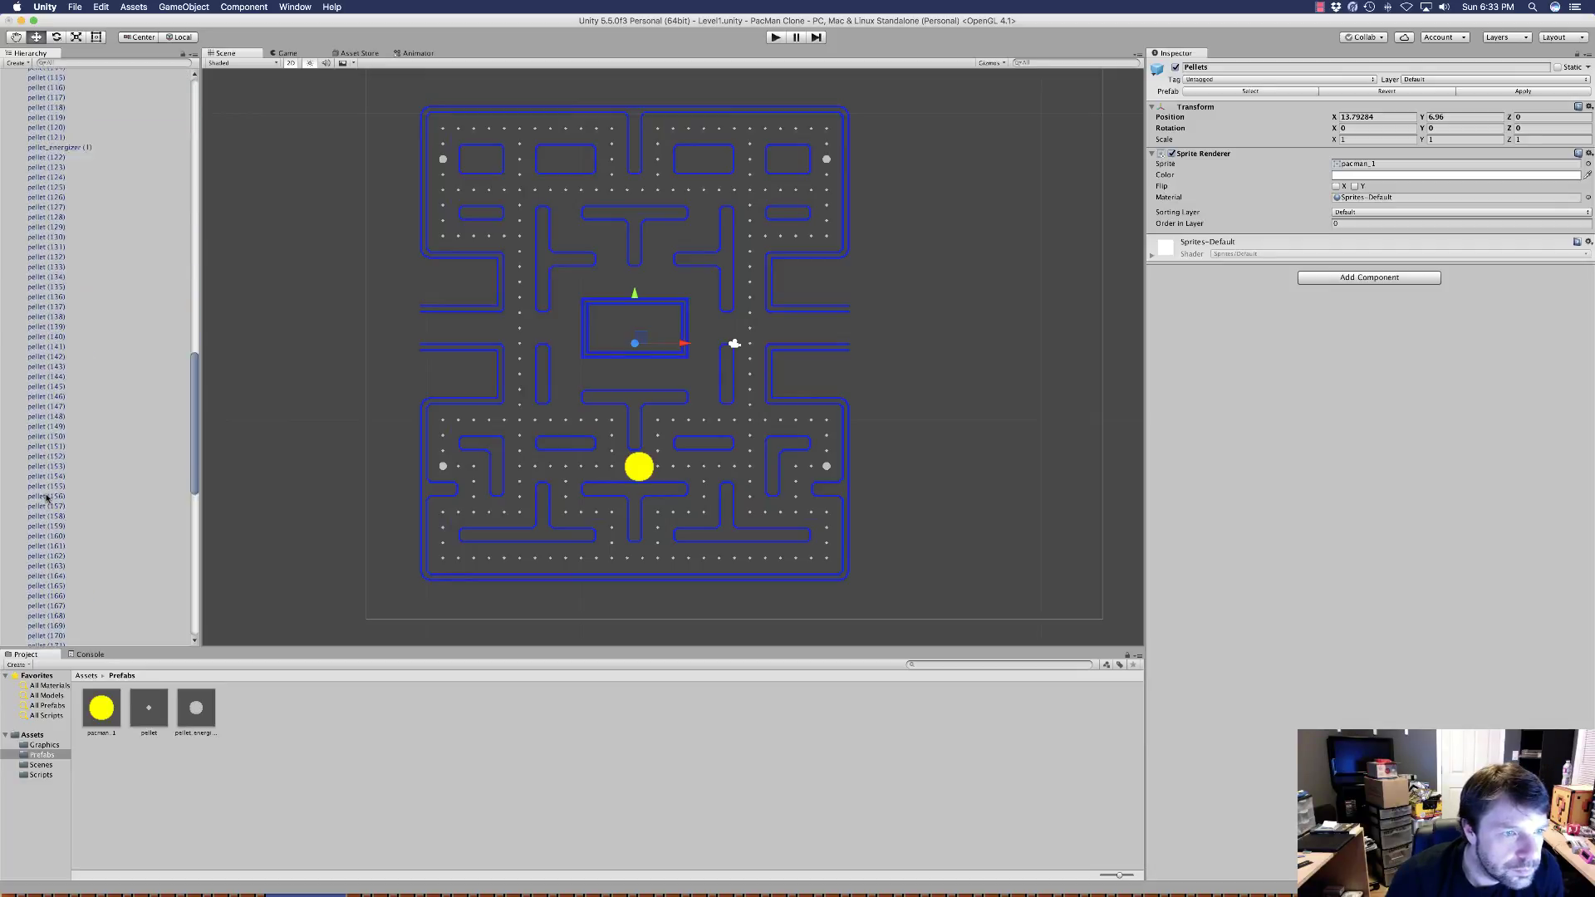
{"action": "scroll", "coordinate": [46, 499], "scroll_direction": "down", "scroll_amount": 13}
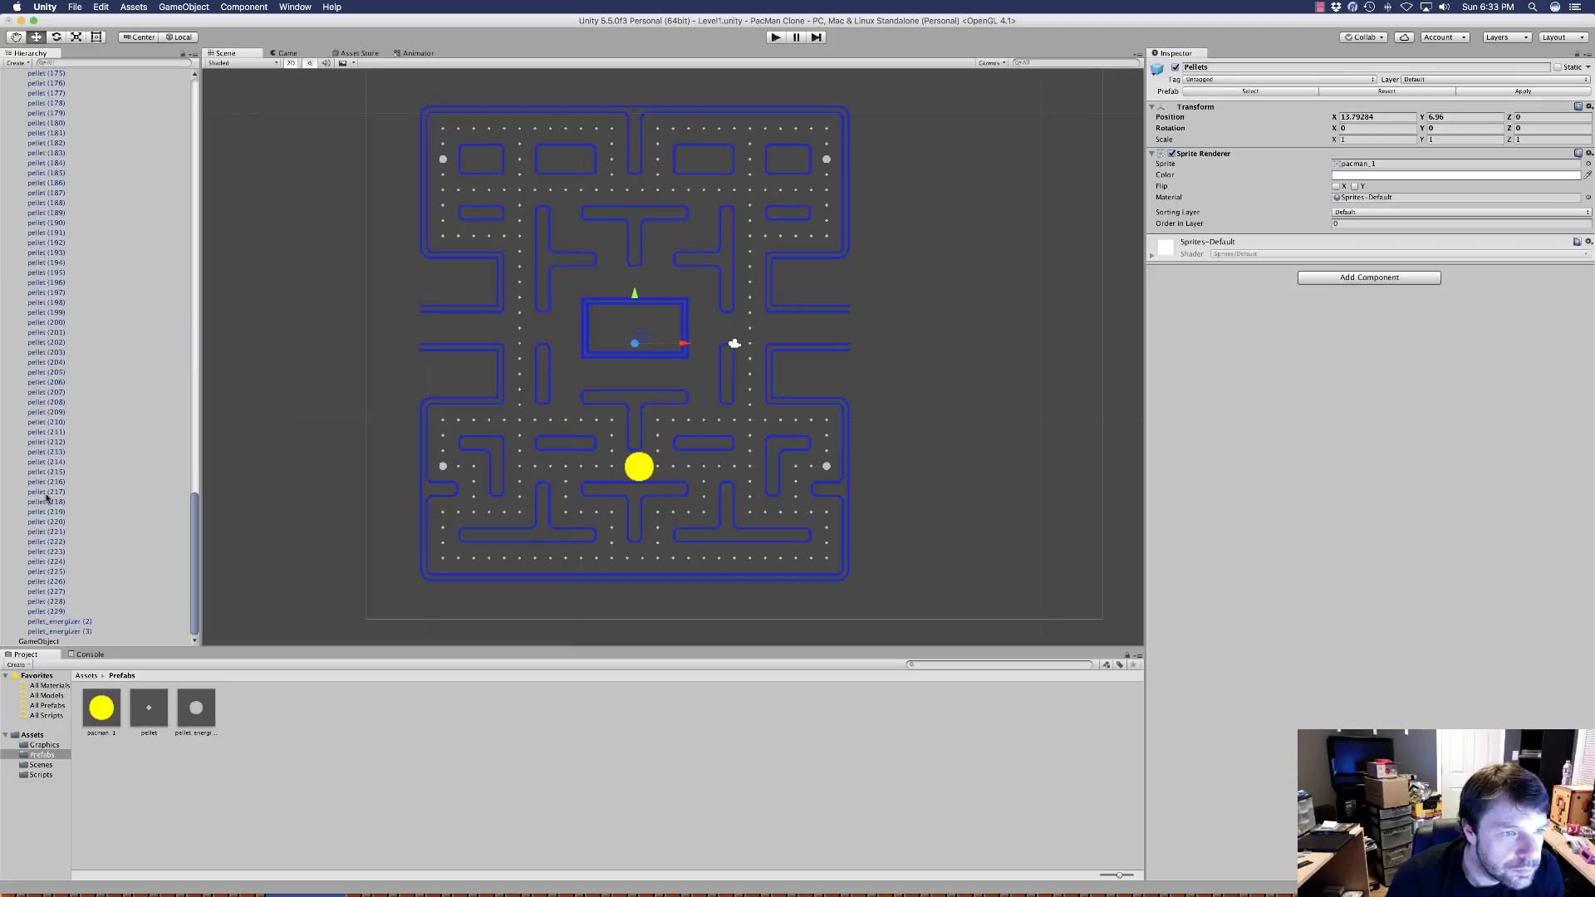
Move the empty GameObject to about X 13.06, Y 17.01, and transfer all pellets and energizers from Pellets into it
{"action": "left_click", "coordinate": [46, 642]}
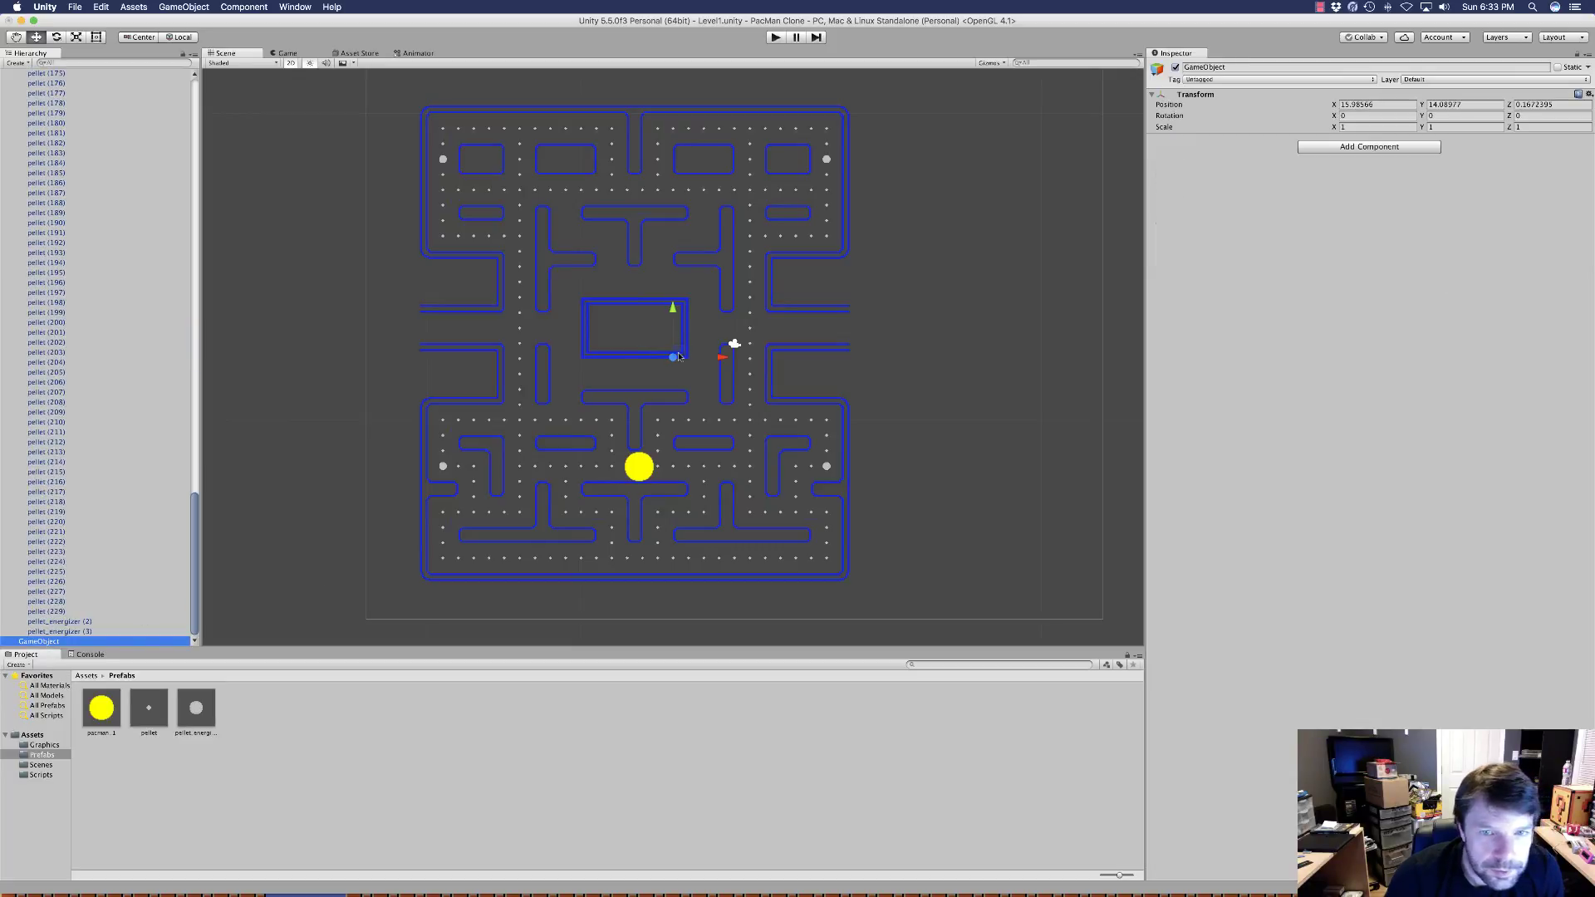
{"action": "left_click_drag", "start_coordinate": [723, 361], "coordinate": [631, 274]}
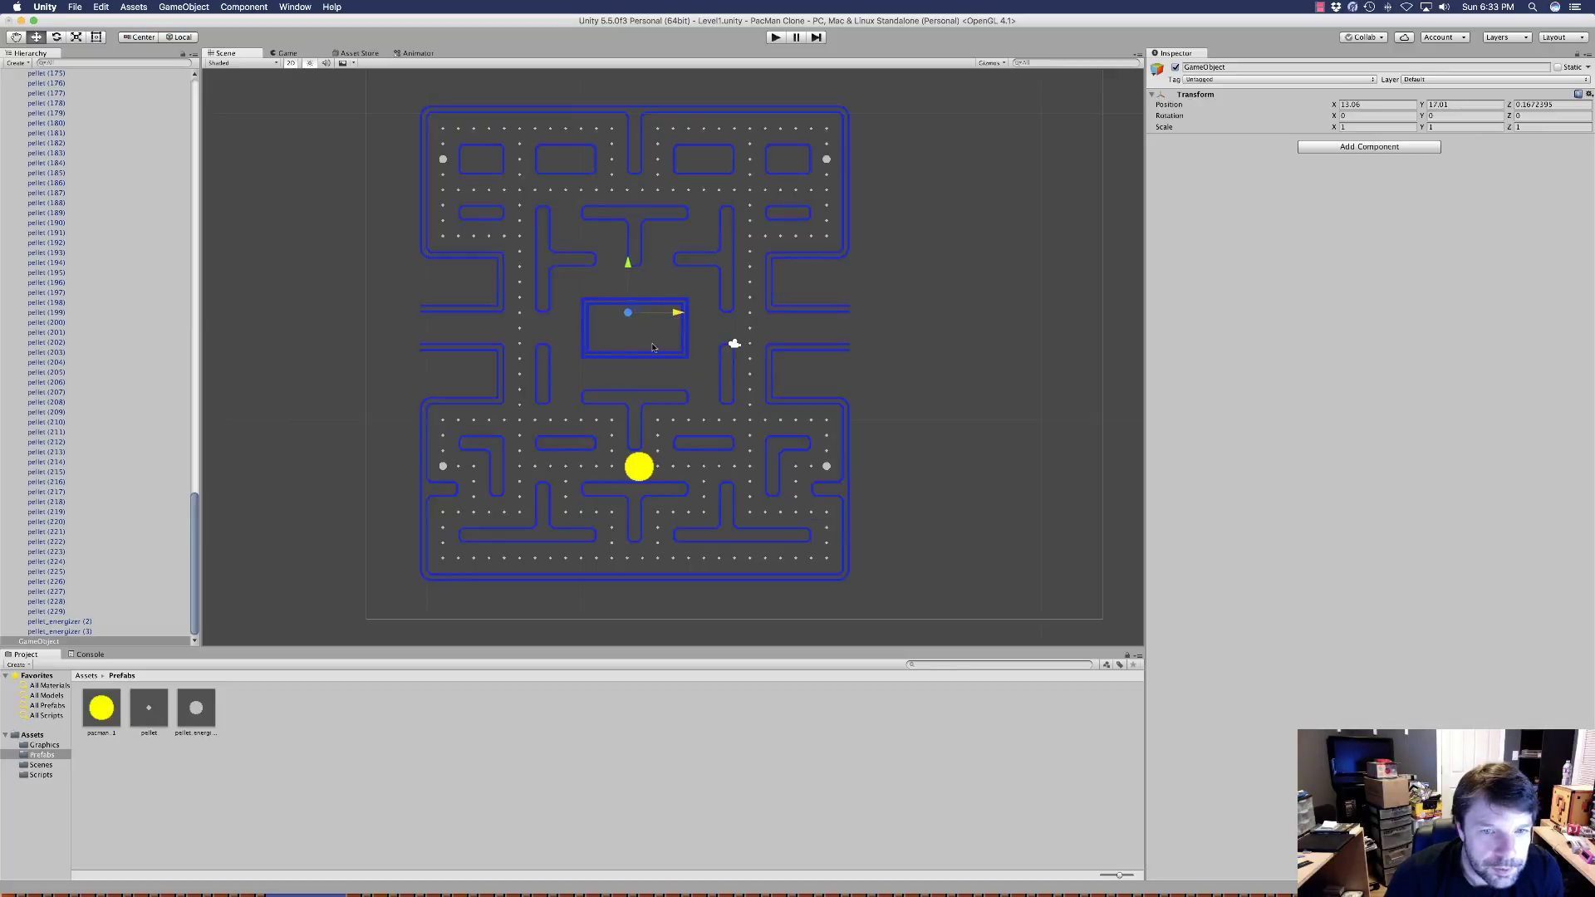
{"action": "scroll", "coordinate": [136, 363], "scroll_direction": "up", "scroll_amount": 15}
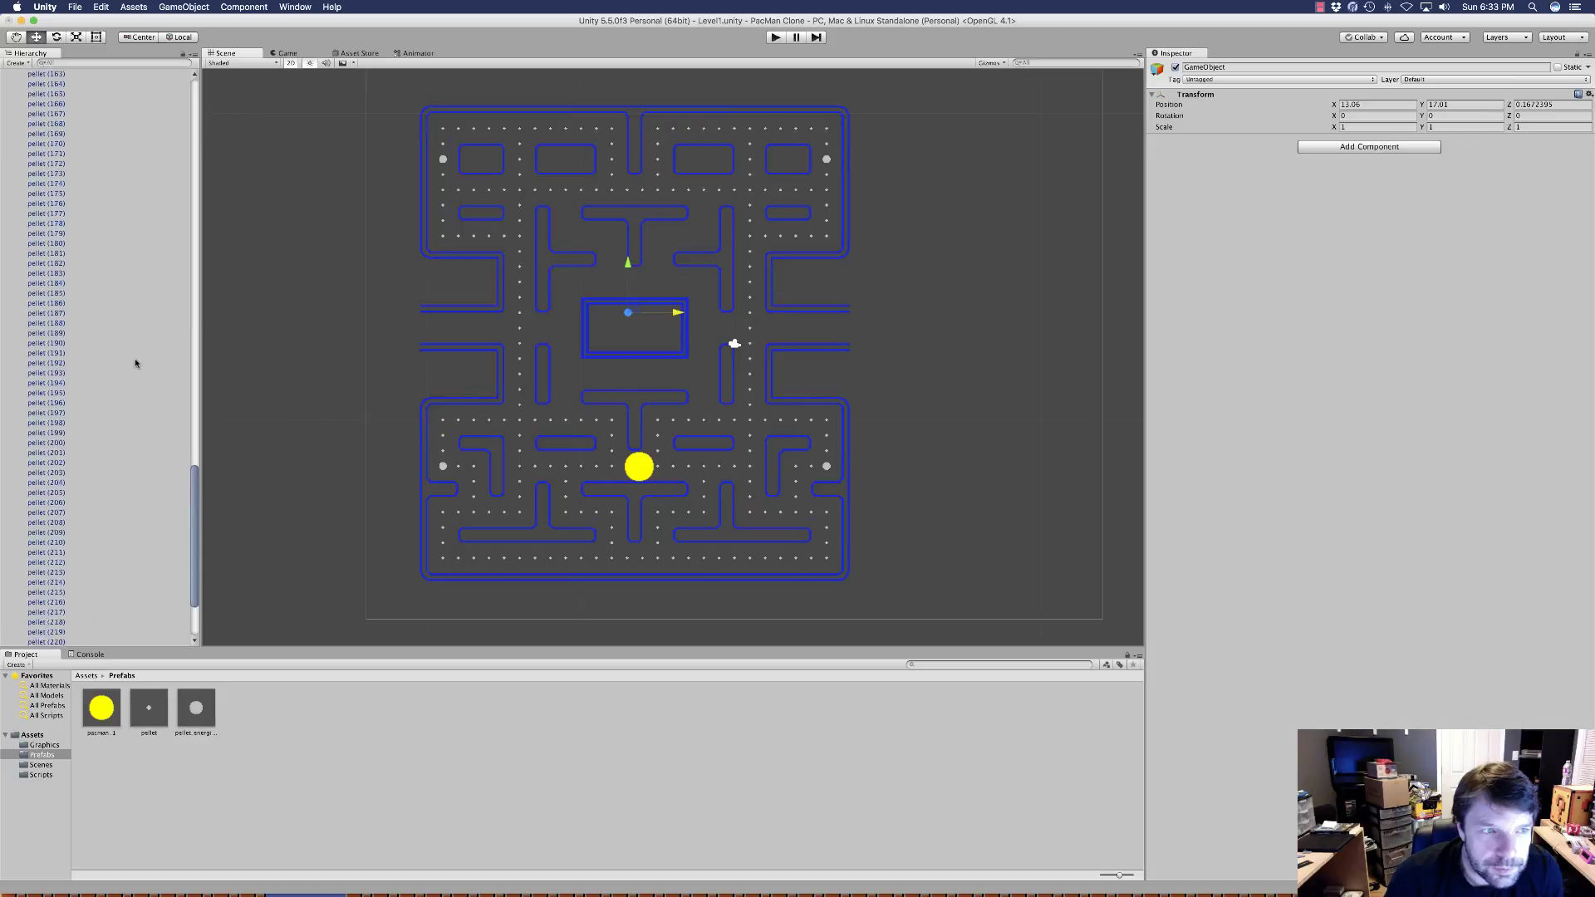
{"action": "scroll", "coordinate": [136, 363], "scroll_direction": "up", "scroll_amount": 15}
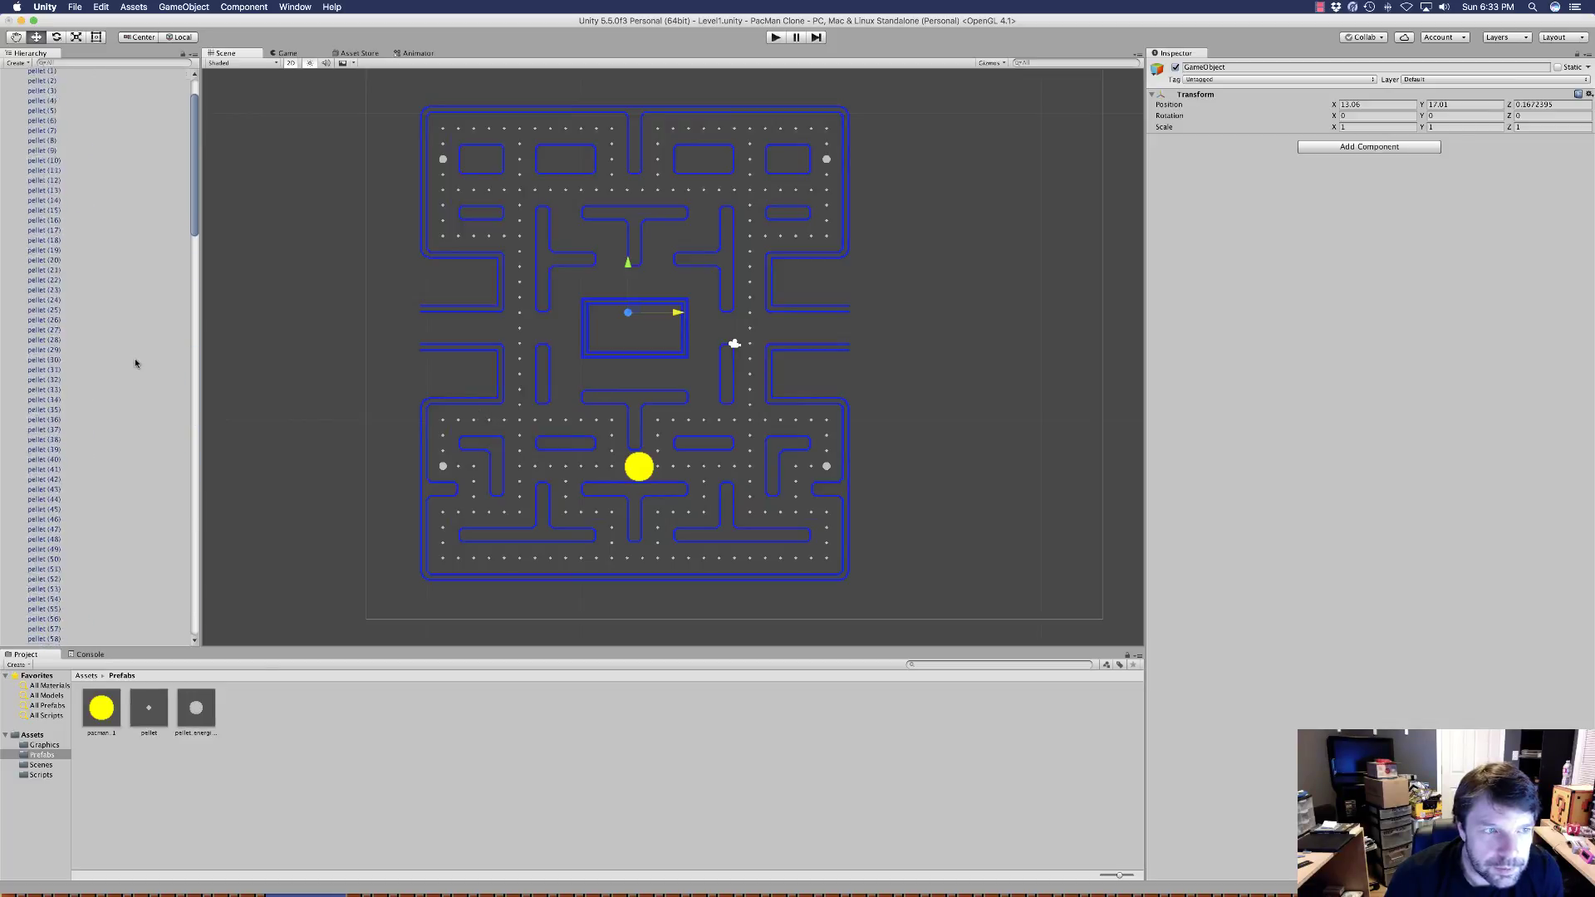
{"action": "left_click", "coordinate": [32, 105]}
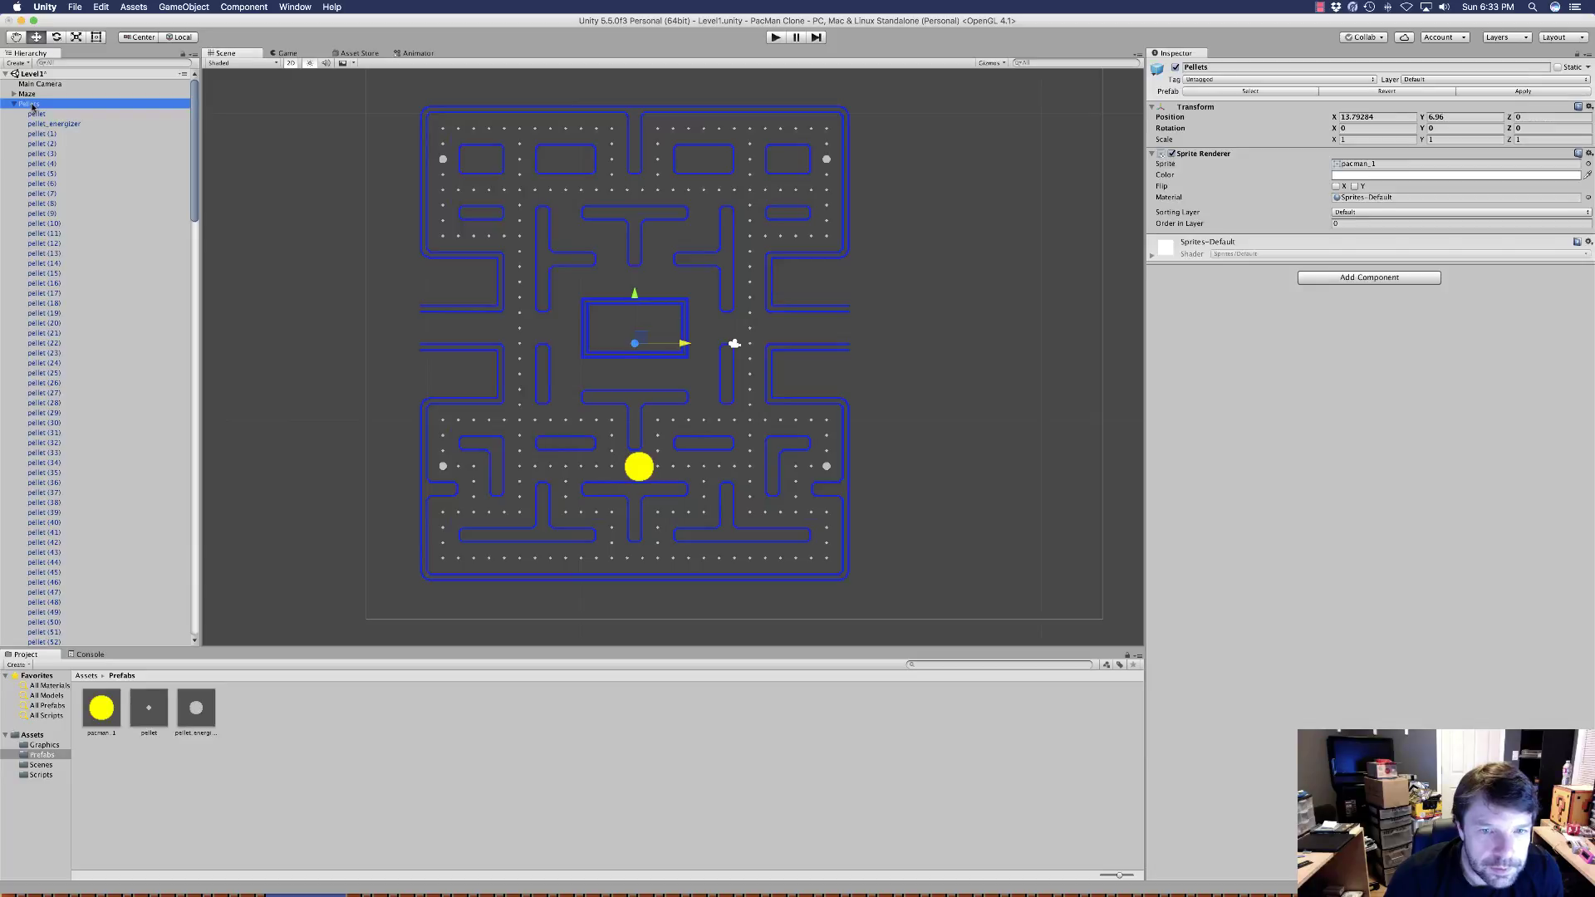
{"action": "left_click", "coordinate": [33, 115]}
{"action": "scroll", "coordinate": [85, 285], "scroll_direction": "down", "scroll_amount": 20}
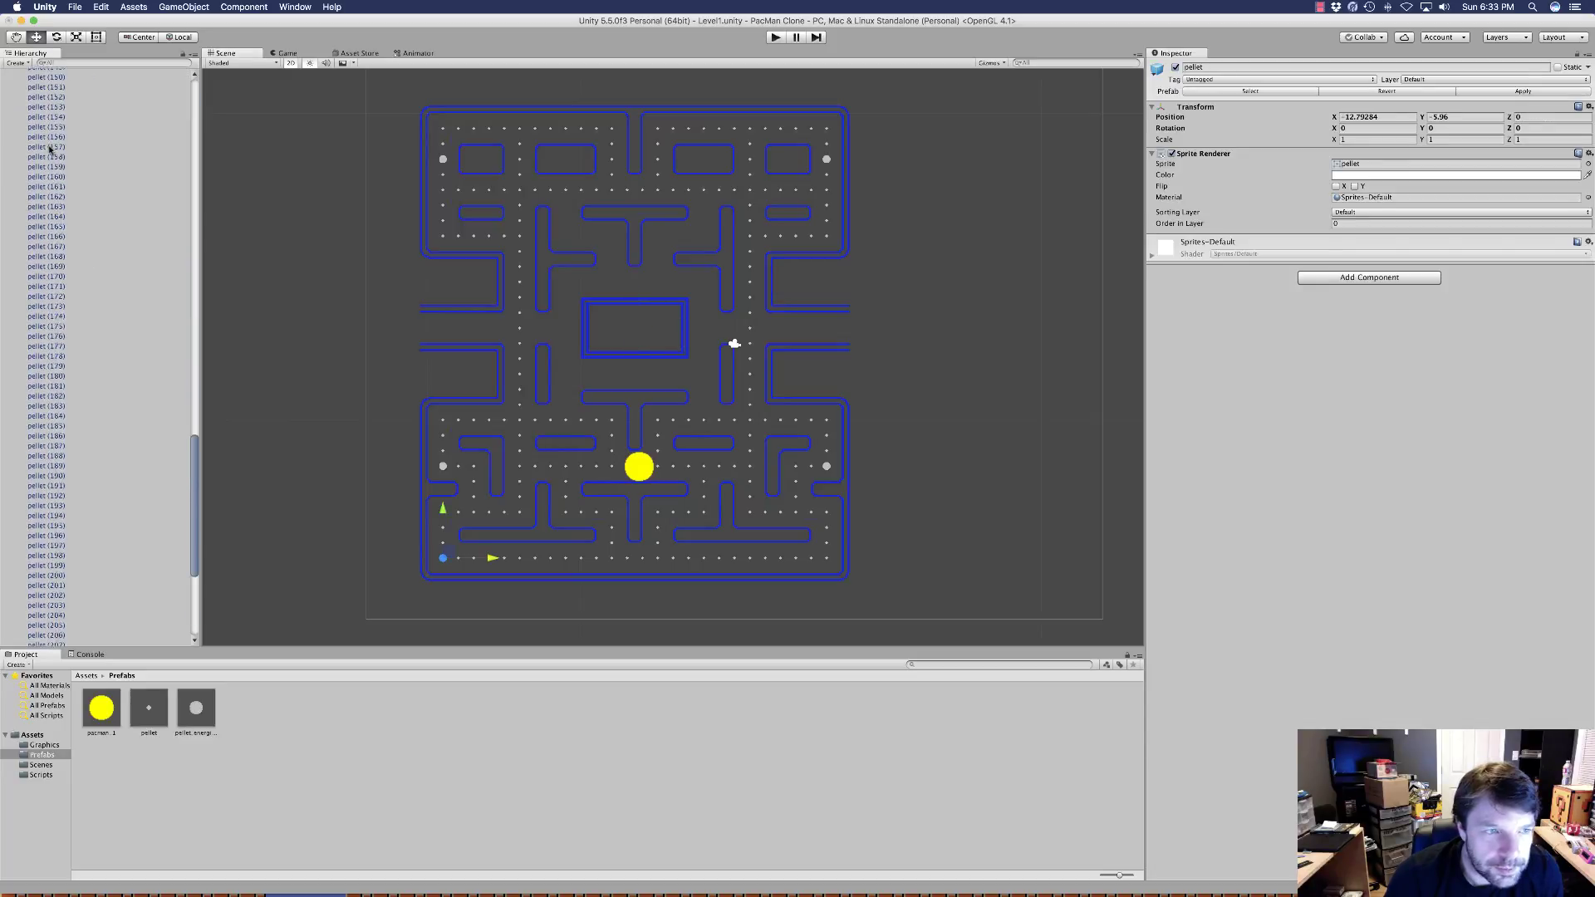
{"action": "left_click", "coordinate": [75, 633], "text": "shift"}
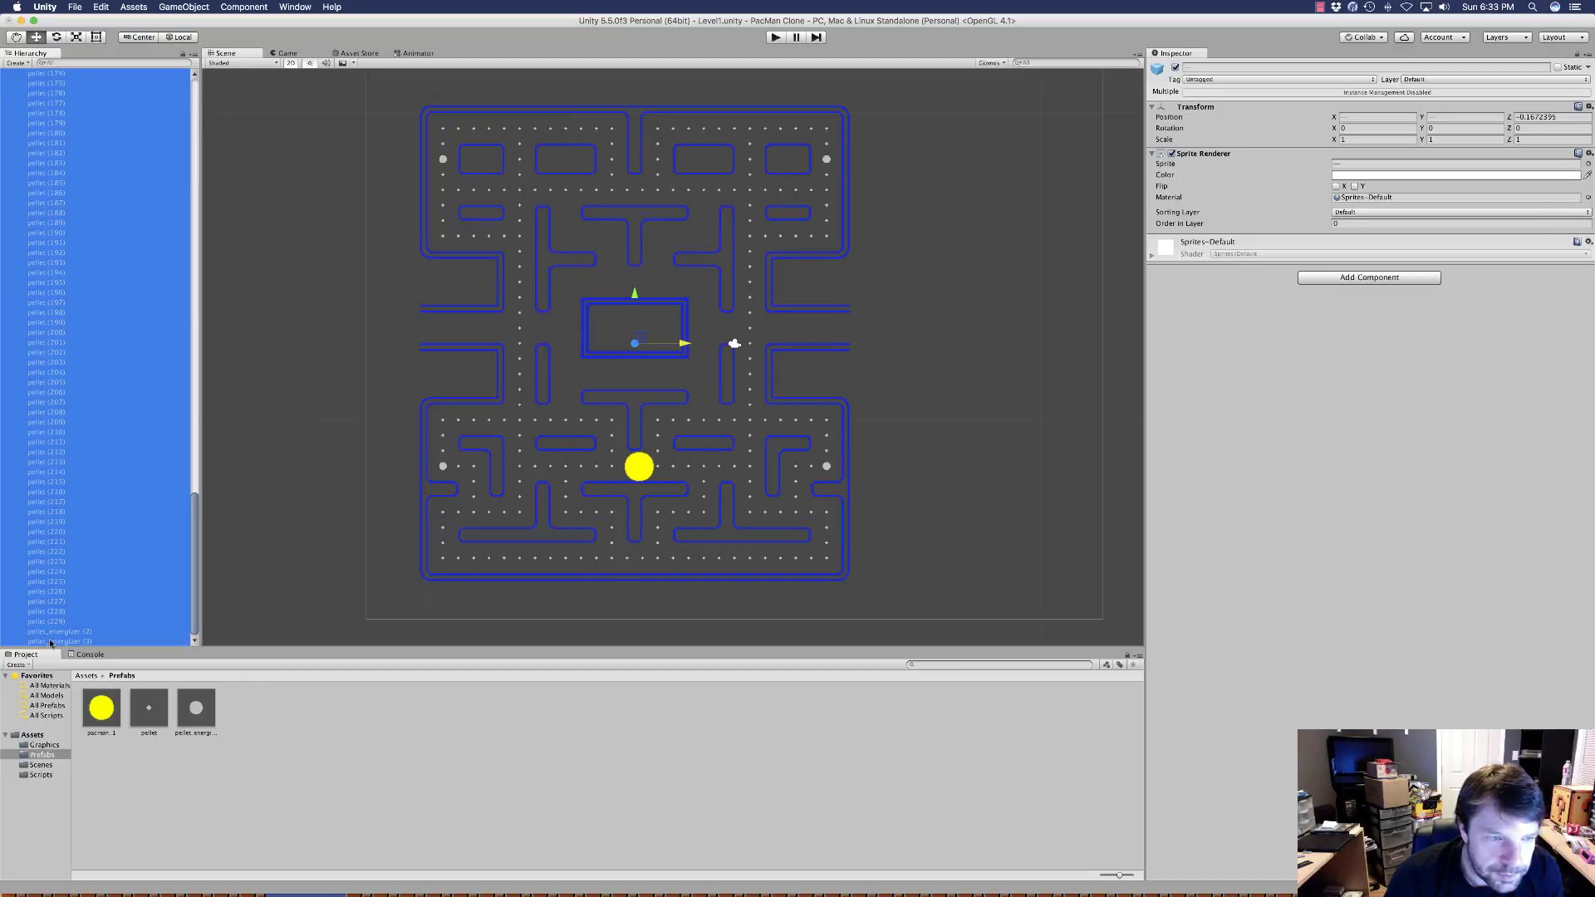
{"action": "scroll", "coordinate": [37, 501], "scroll_direction": "up", "scroll_amount": 20}
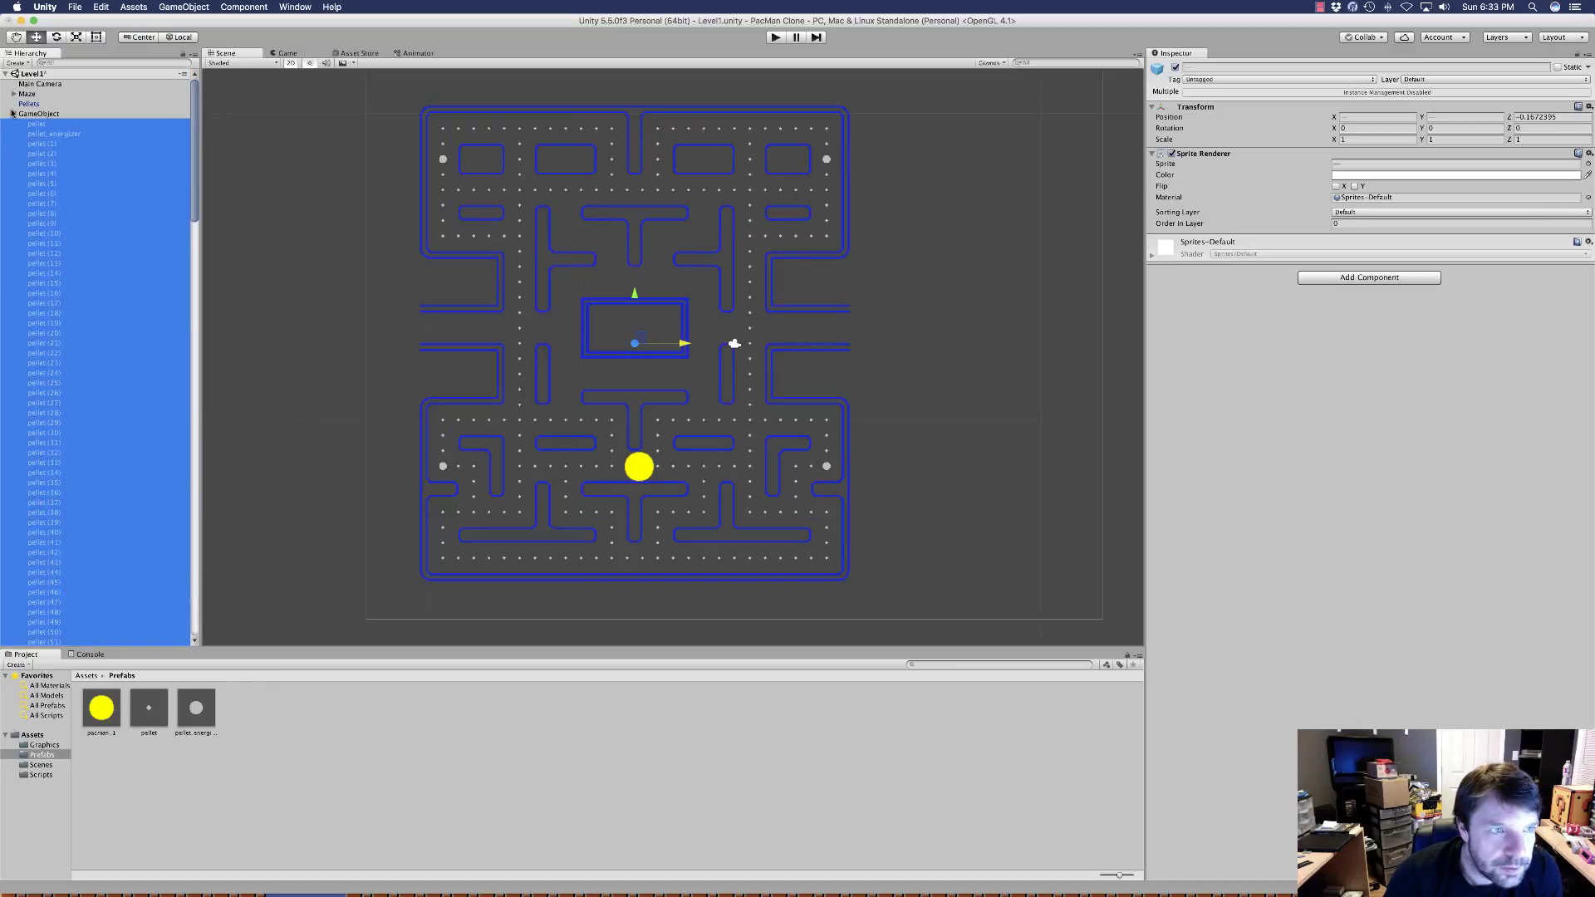
{"action": "left_click", "coordinate": [12, 113]}
Shift the yellow Pac-Man sprite horizontally to about X 14.77 and rename its hierarchy object as PacMan
{"action": "left_click", "coordinate": [28, 103]}
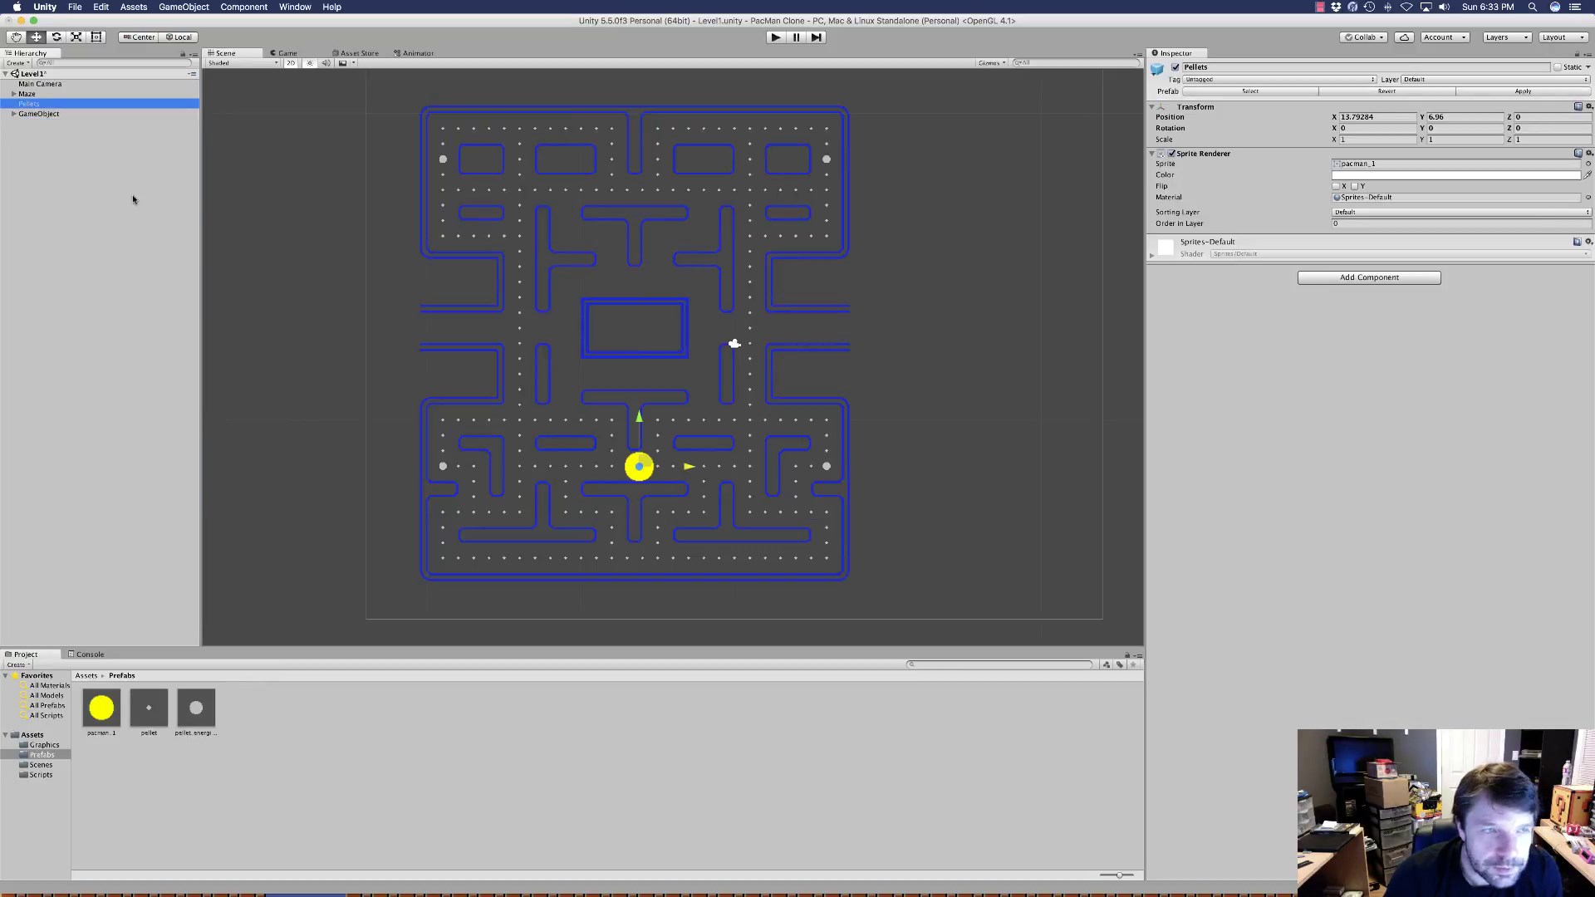
{"action": "mouse_move", "coordinate": [641, 467]}
{"action": "left_mouse_down"}
{"action": "mouse_move", "coordinate": [596, 467]}
{"action": "mouse_move", "coordinate": [658, 469]}
{"action": "left_mouse_up"}
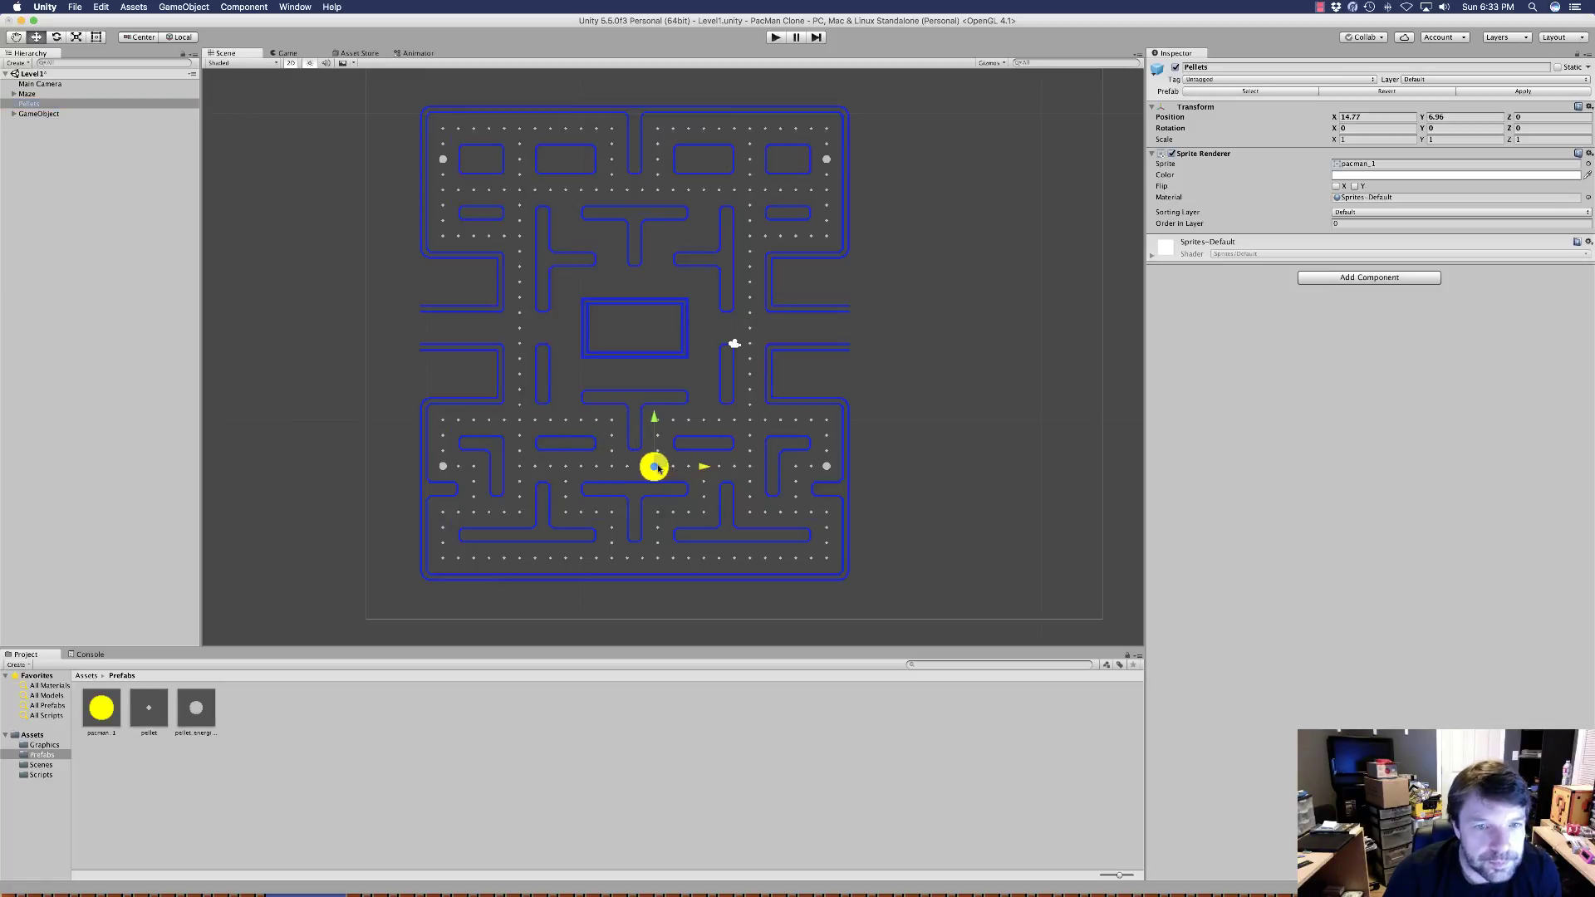
{"action": "left_click", "coordinate": [39, 114]}
{"action": "left_click", "coordinate": [33, 103]}
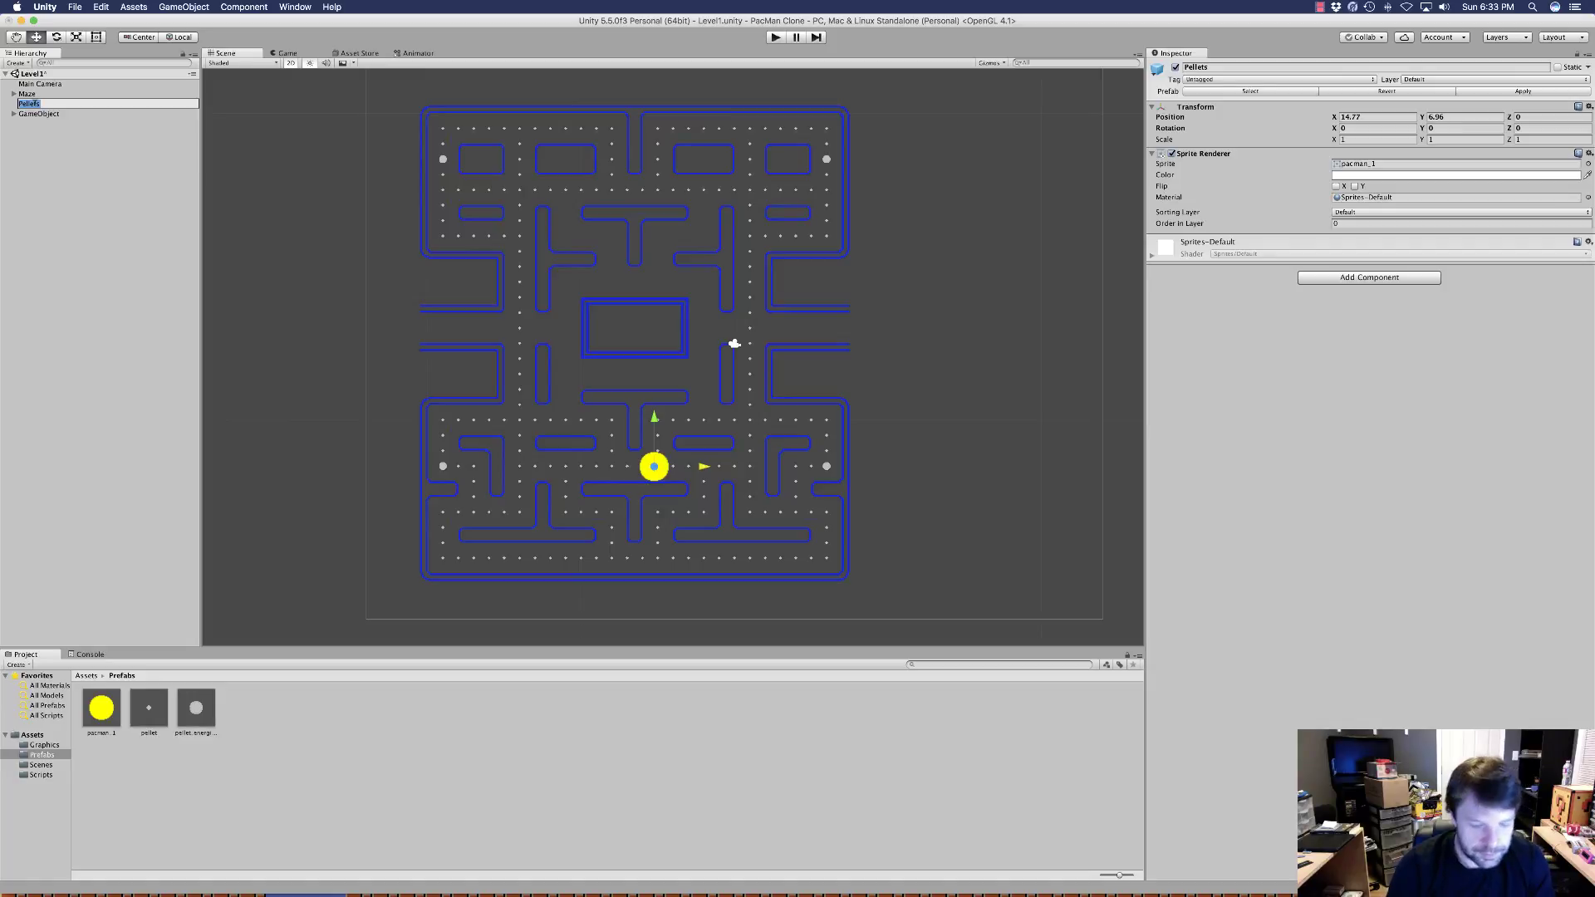
{"action": "type", "text": "PacMan"}
{"action": "key", "text": "Return"}
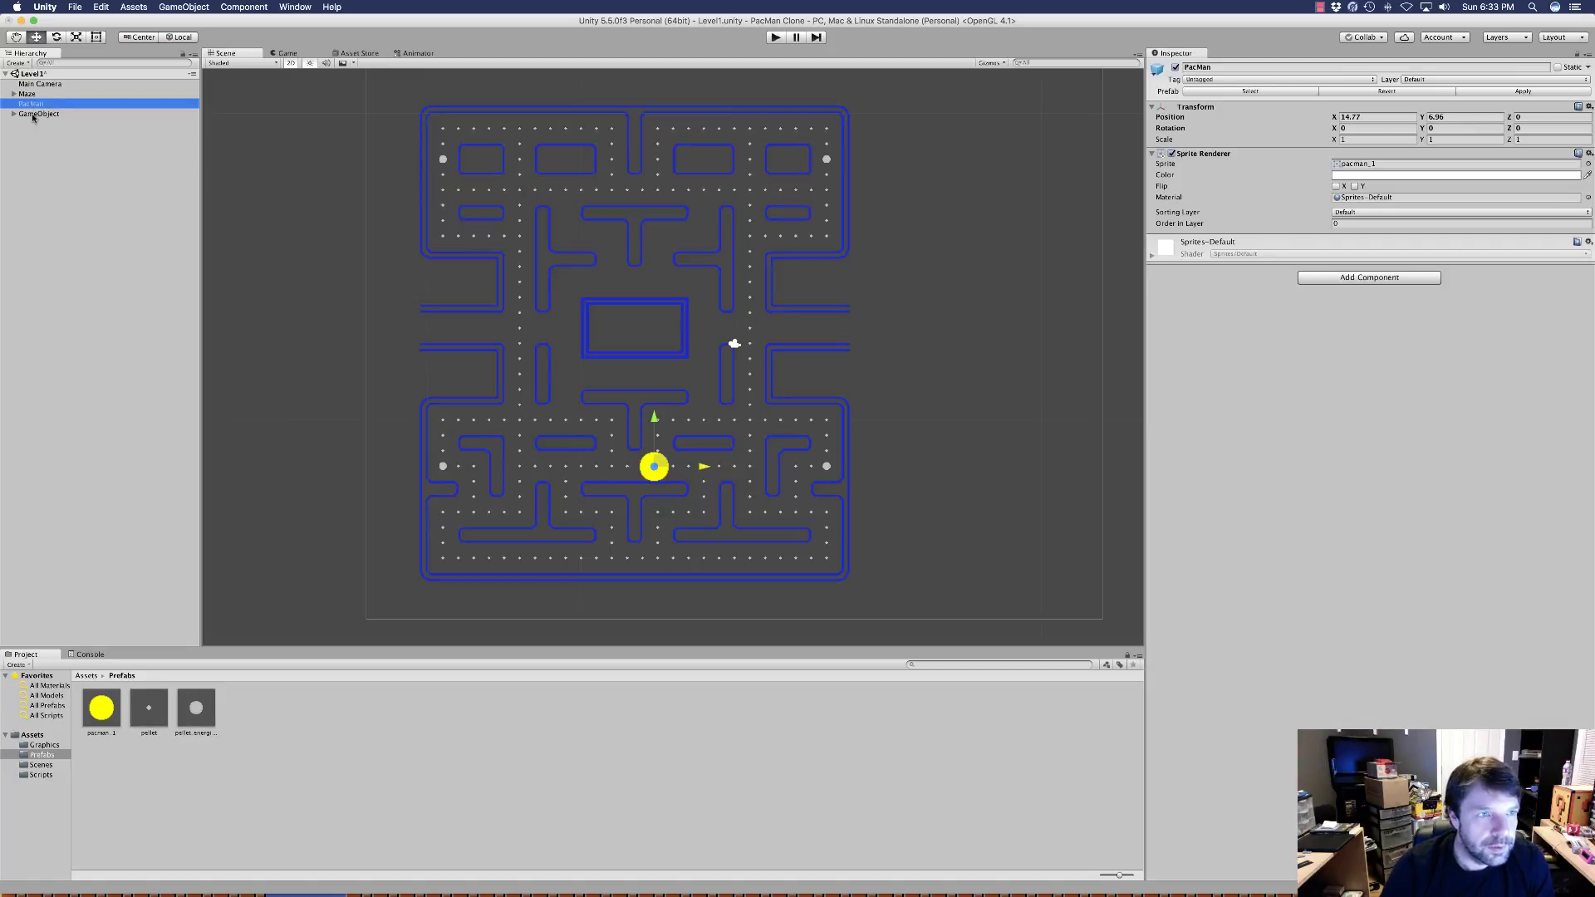
Rename the GameObject holding the pellets as Pellets and place PacMan above Maze in the hierarchy
{"action": "left_click", "coordinate": [41, 115]}
{"action": "key", "text": "Return"}
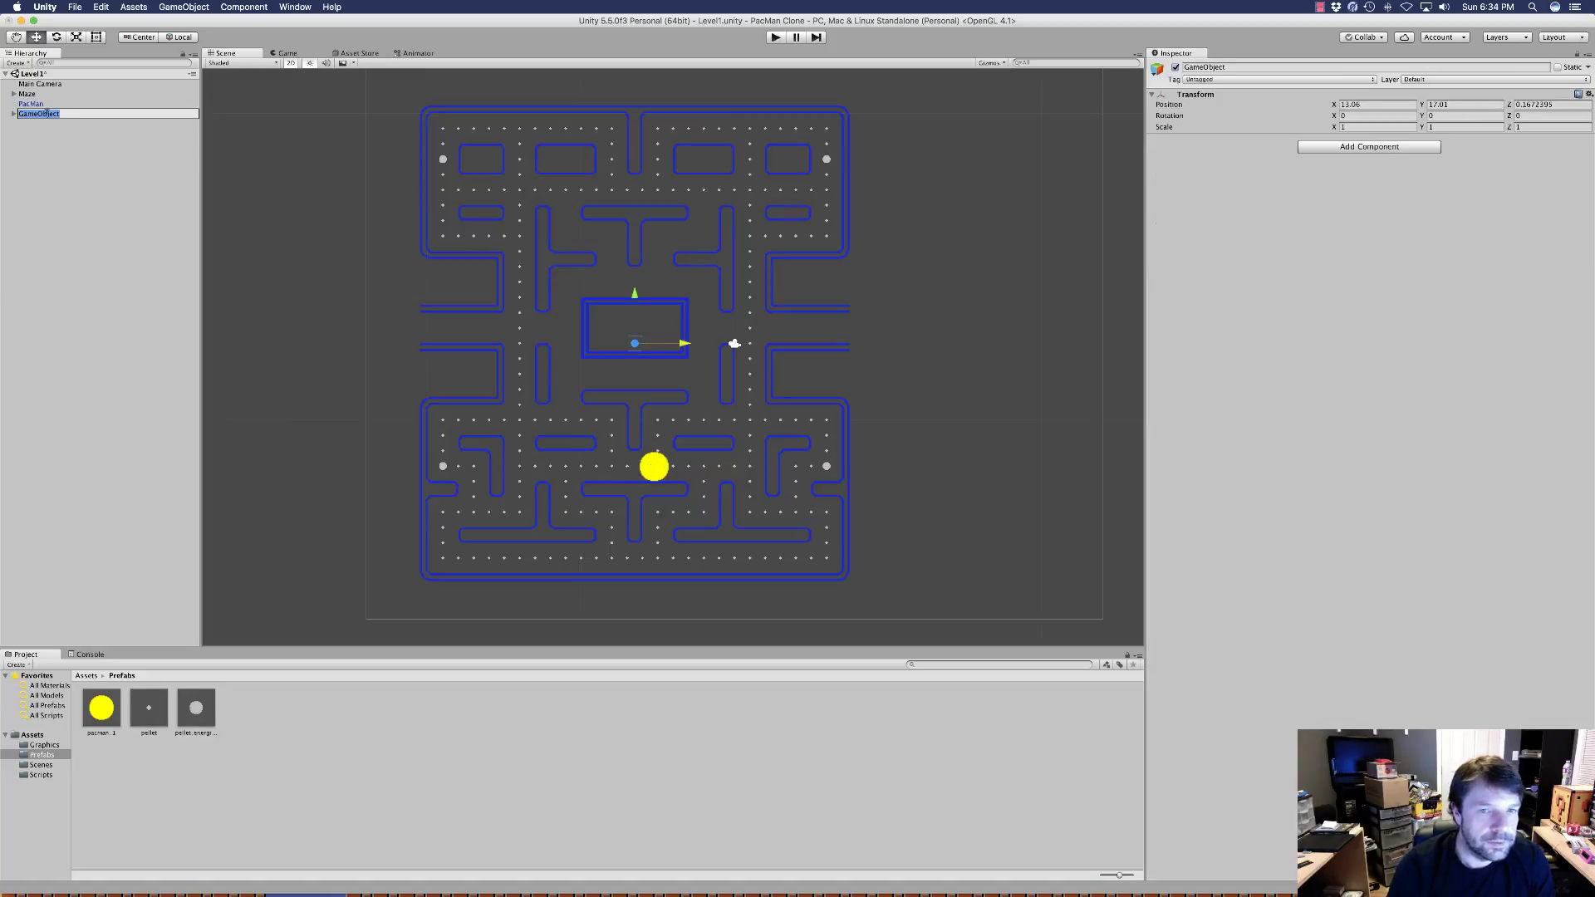
{"action": "type", "text": "Pellets"}
{"action": "key", "text": "Return"}
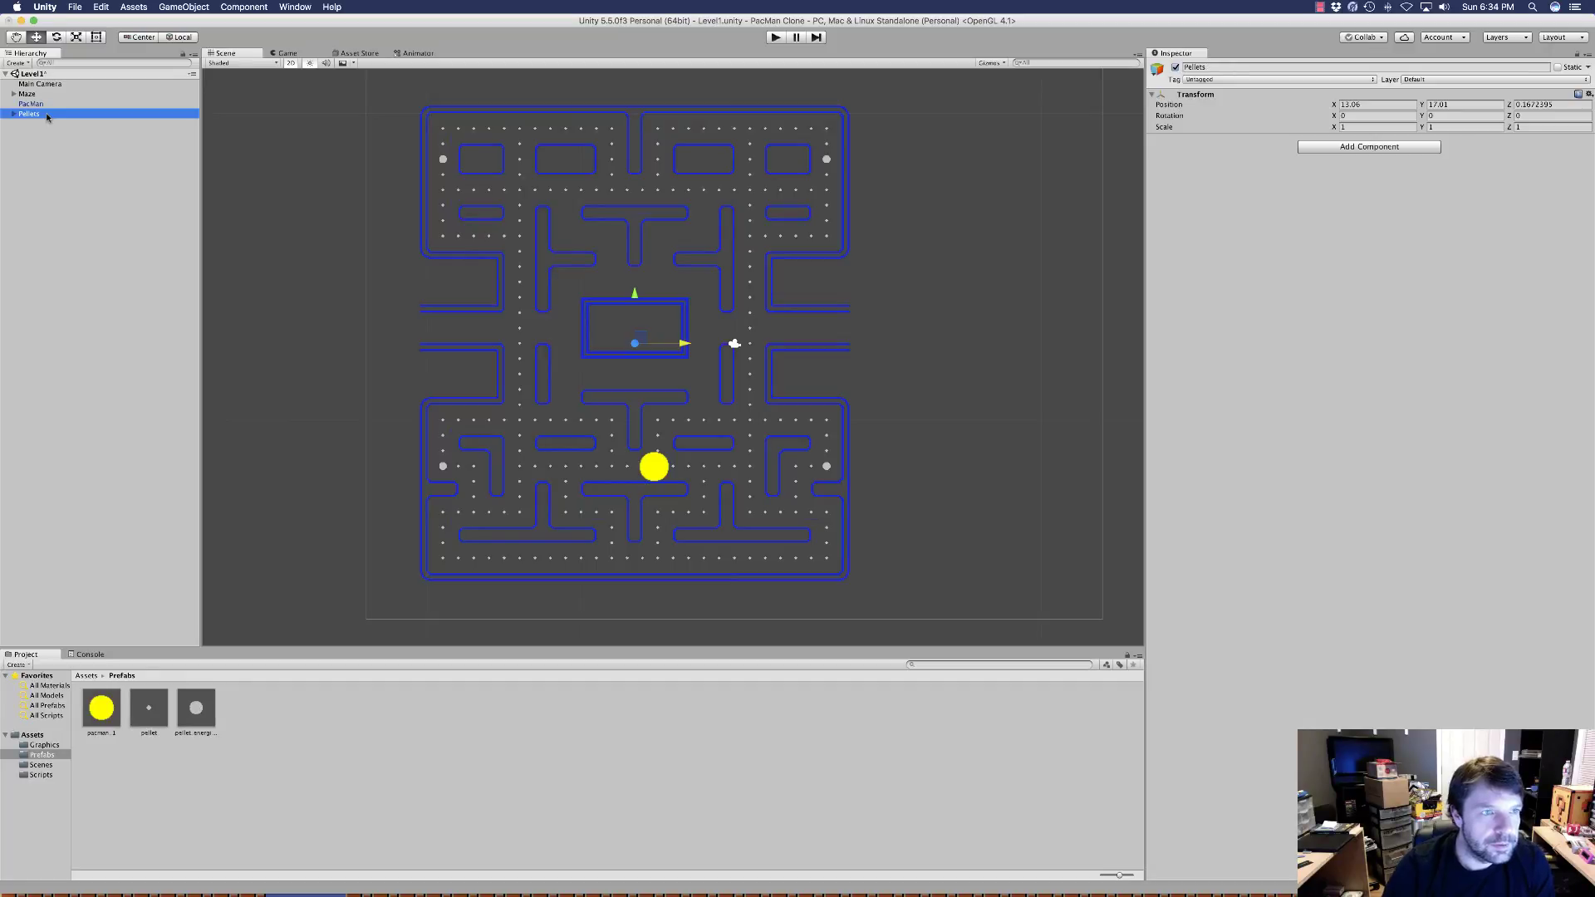
{"action": "left_click_drag", "start_coordinate": [25, 114], "coordinate": [33, 97]}
{"action": "left_click", "coordinate": [31, 113]}
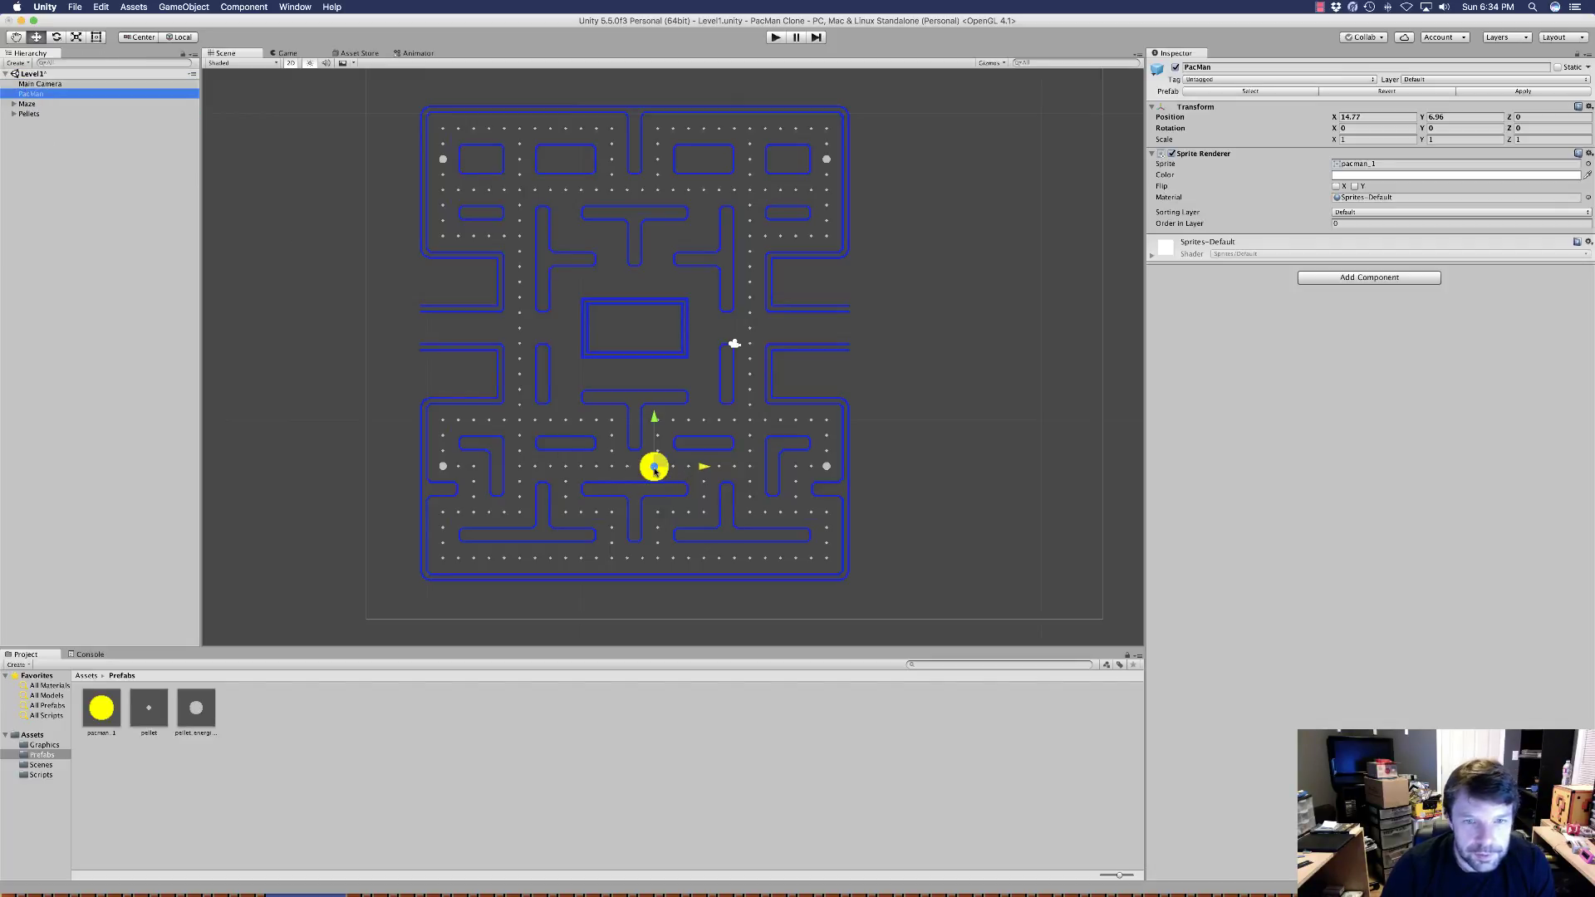
Reposition the PacMan sprite in the lower maze corridor, setting its position to X 14 and Y 7
{"action": "left_click_drag", "start_coordinate": [656, 478], "coordinate": [668, 420]}
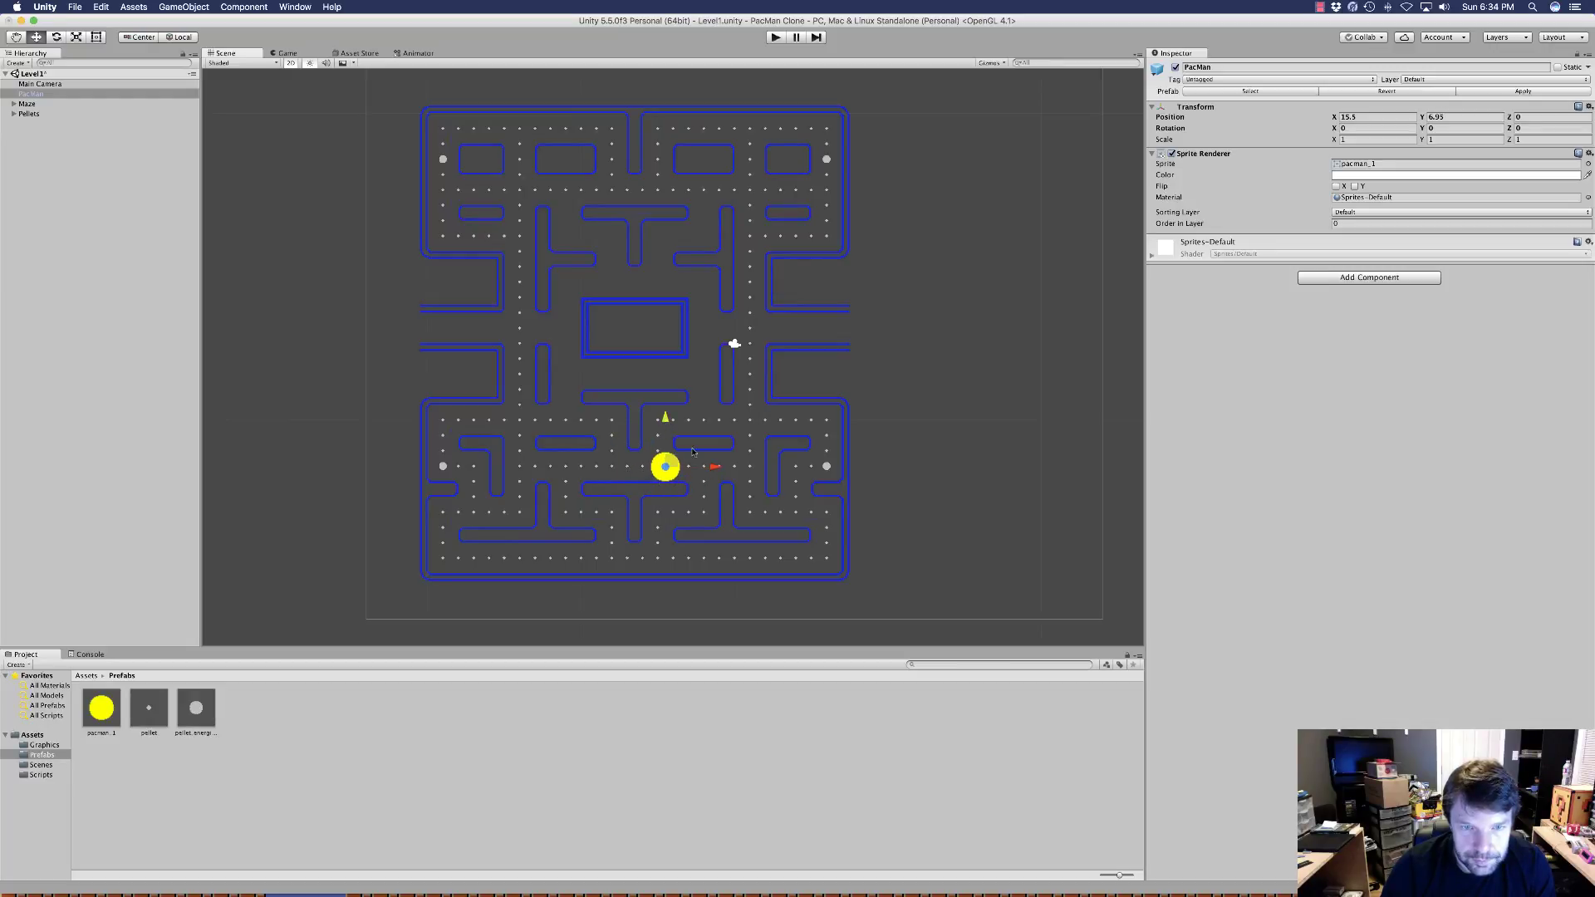
{"action": "left_click_drag", "start_coordinate": [714, 471], "coordinate": [690, 469]}
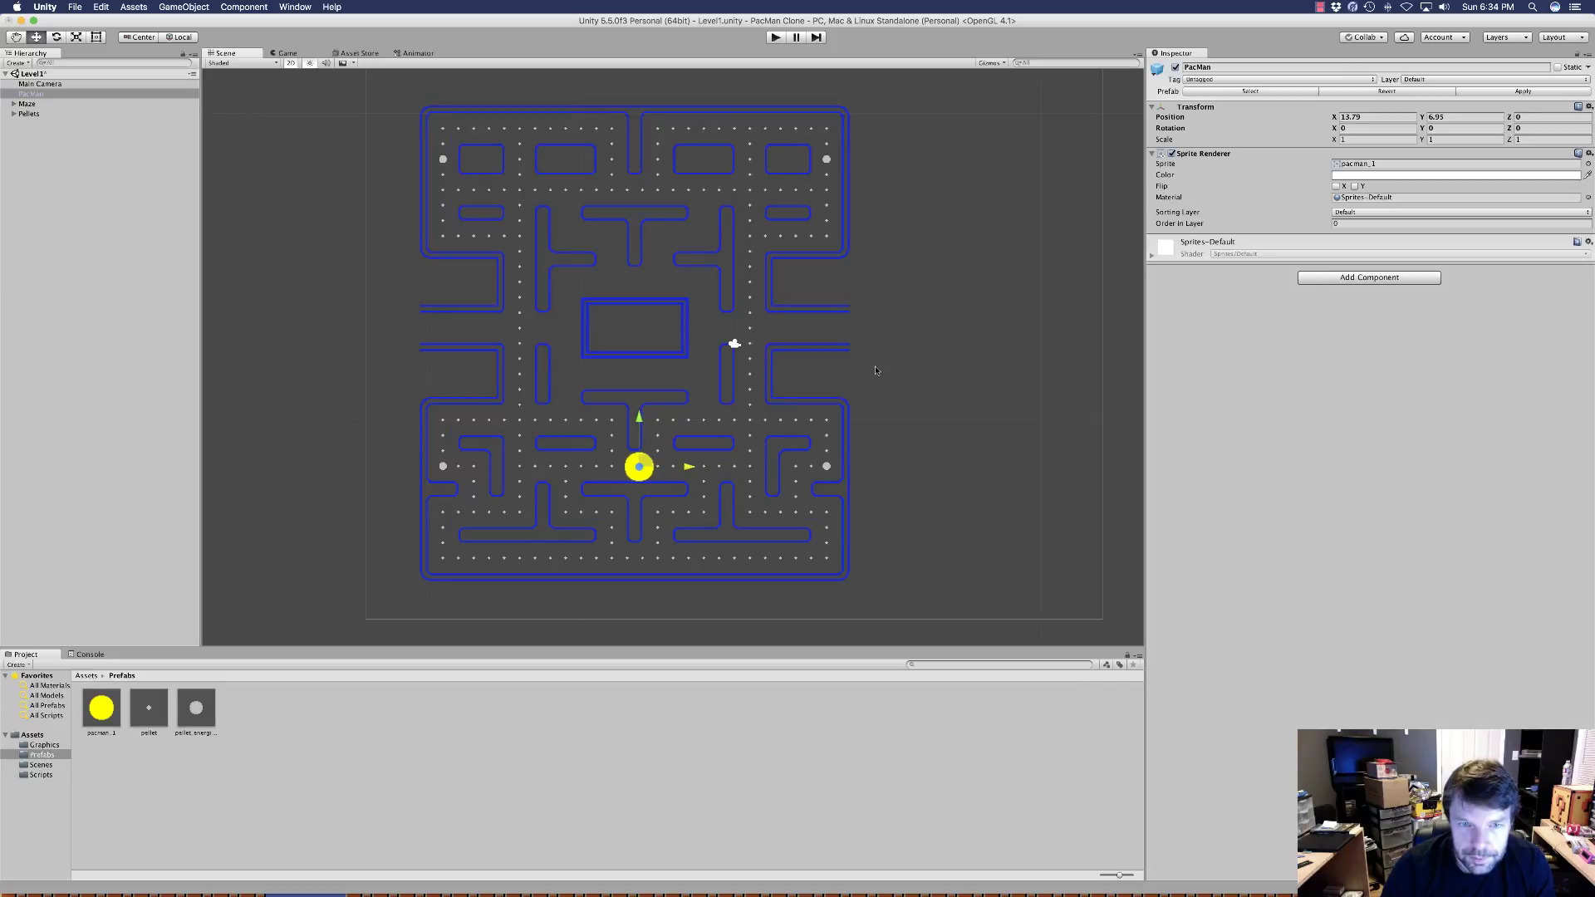
{"action": "left_click", "coordinate": [1369, 116]}
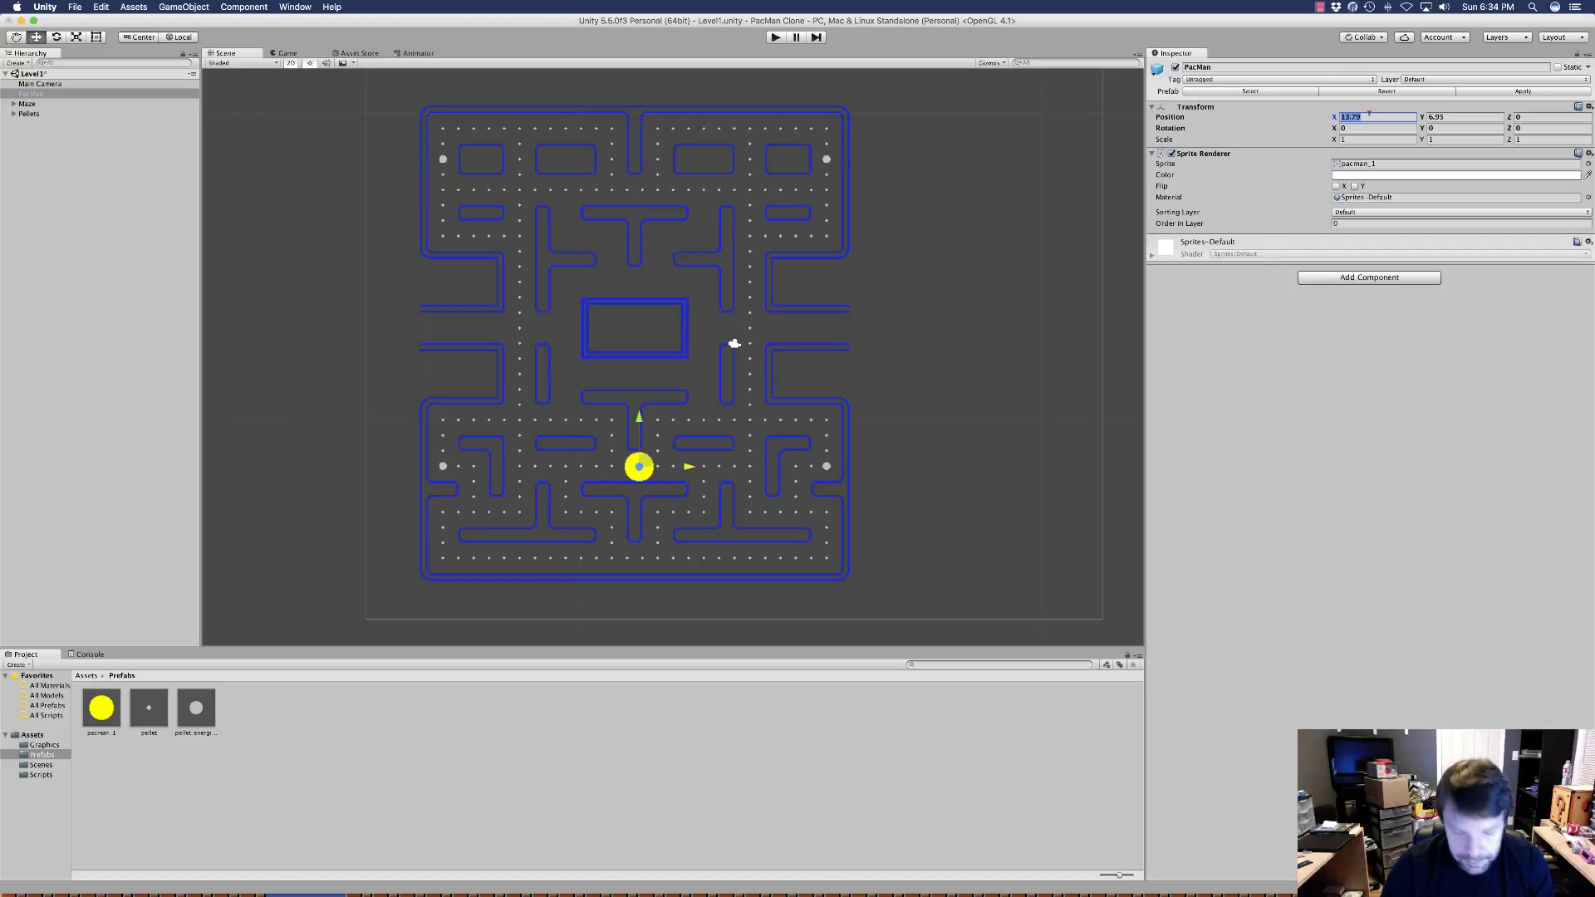
{"action": "type", "text": "14"}
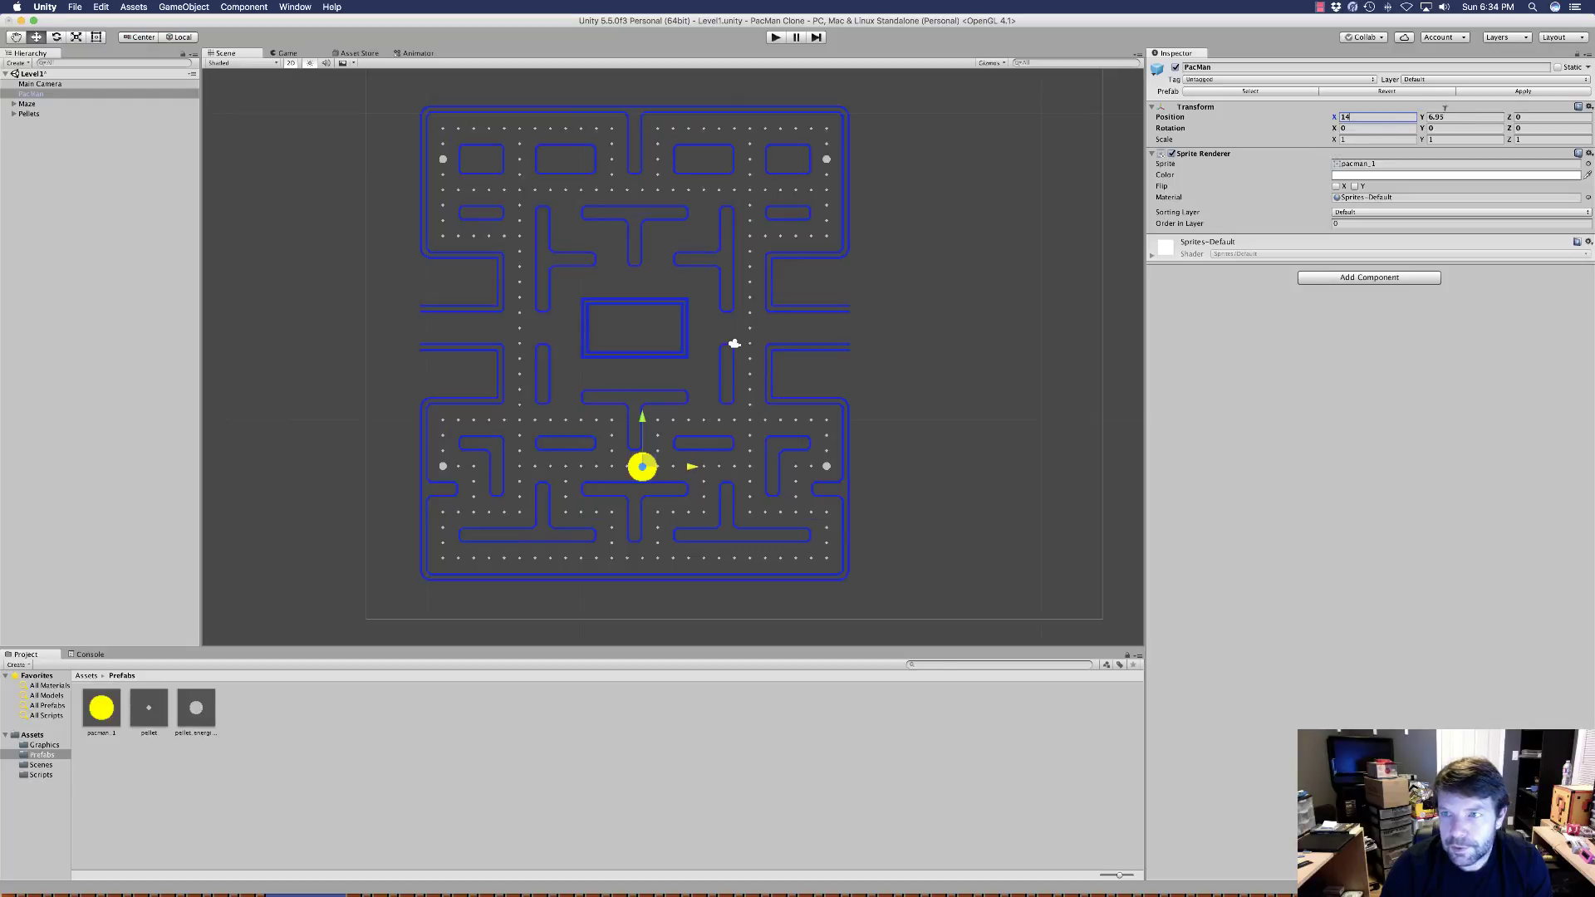
{"action": "key", "text": "Tab"}
{"action": "type", "text": "7"}
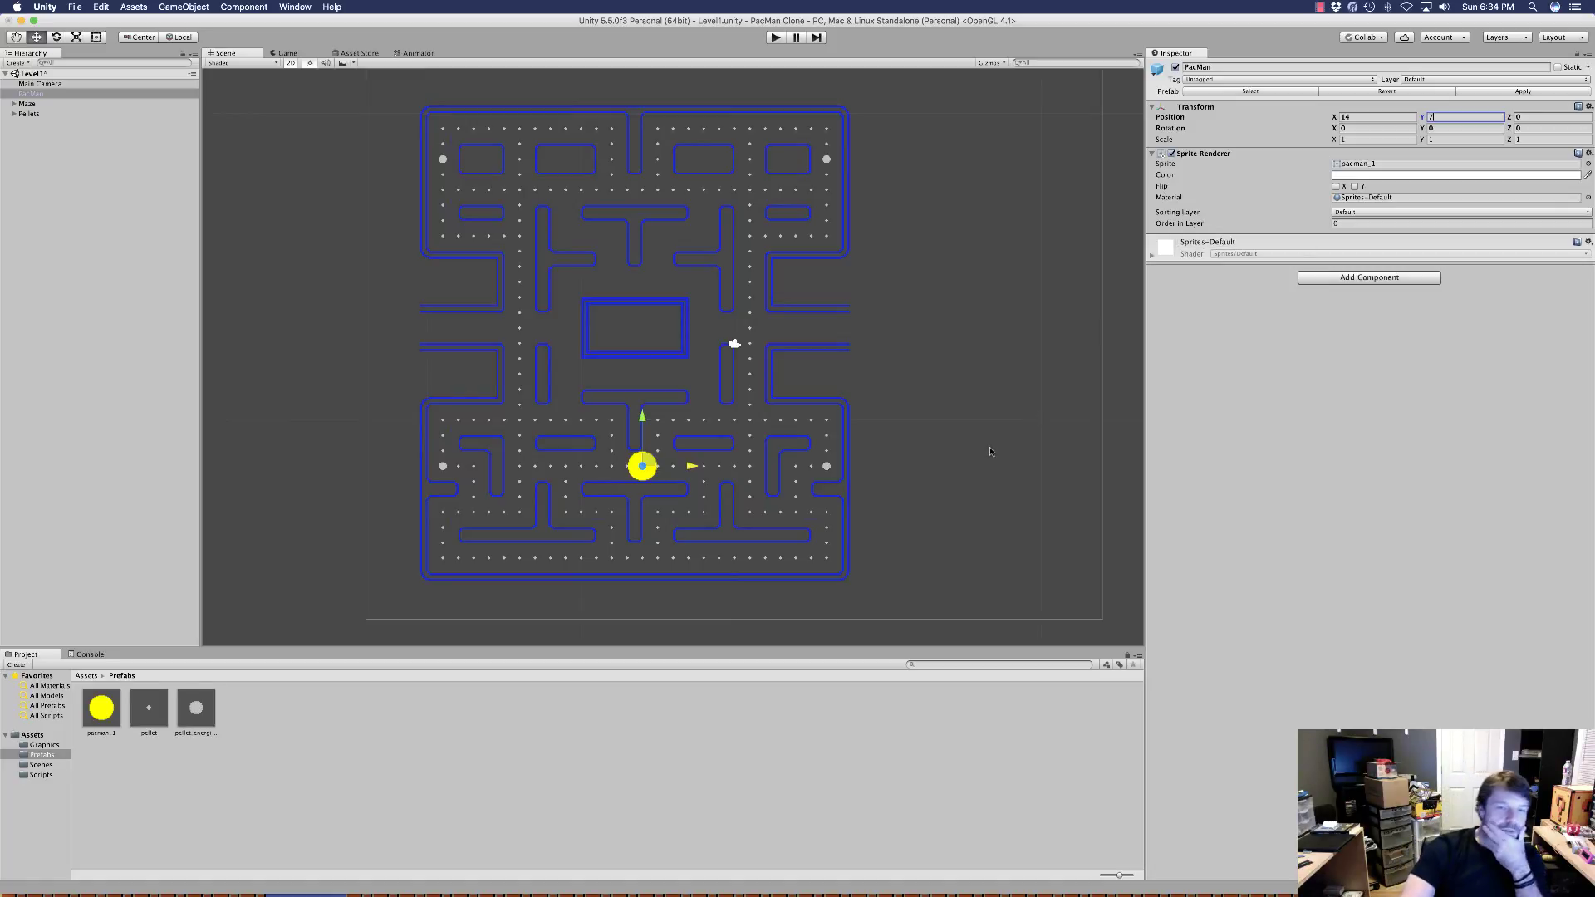
{"action": "left_click", "coordinate": [882, 488]}
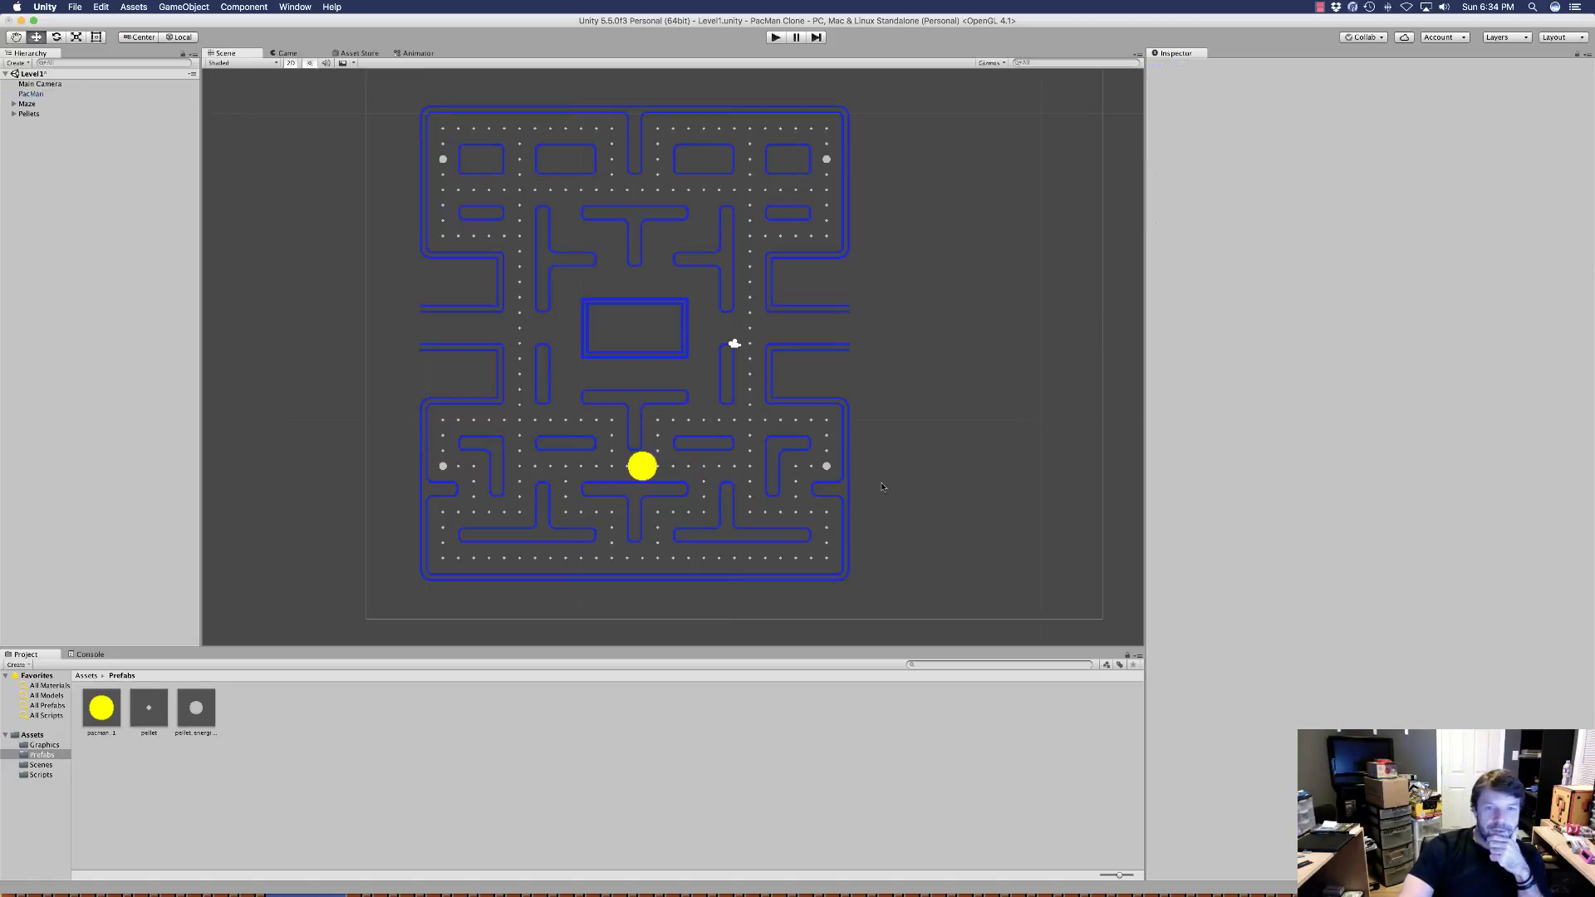
{"action": "left_click", "coordinate": [651, 469]}
{"action": "left_click", "coordinate": [866, 370]}
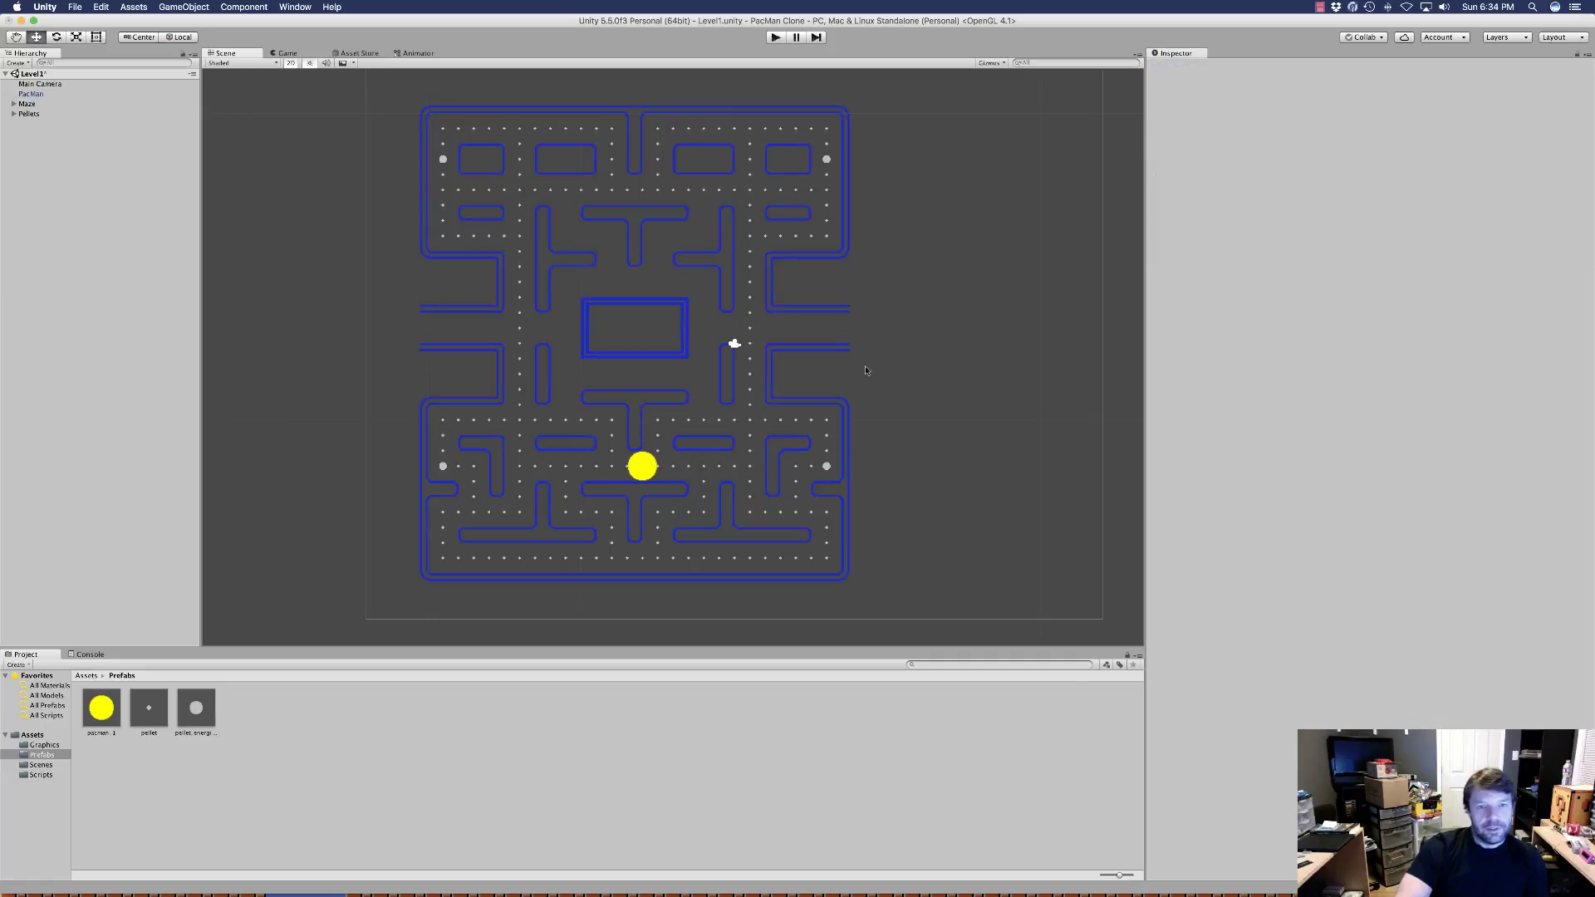
Look through the project's Graphics and Prefabs folders and open the Scenes folder
{"action": "left_click", "coordinate": [44, 745]}
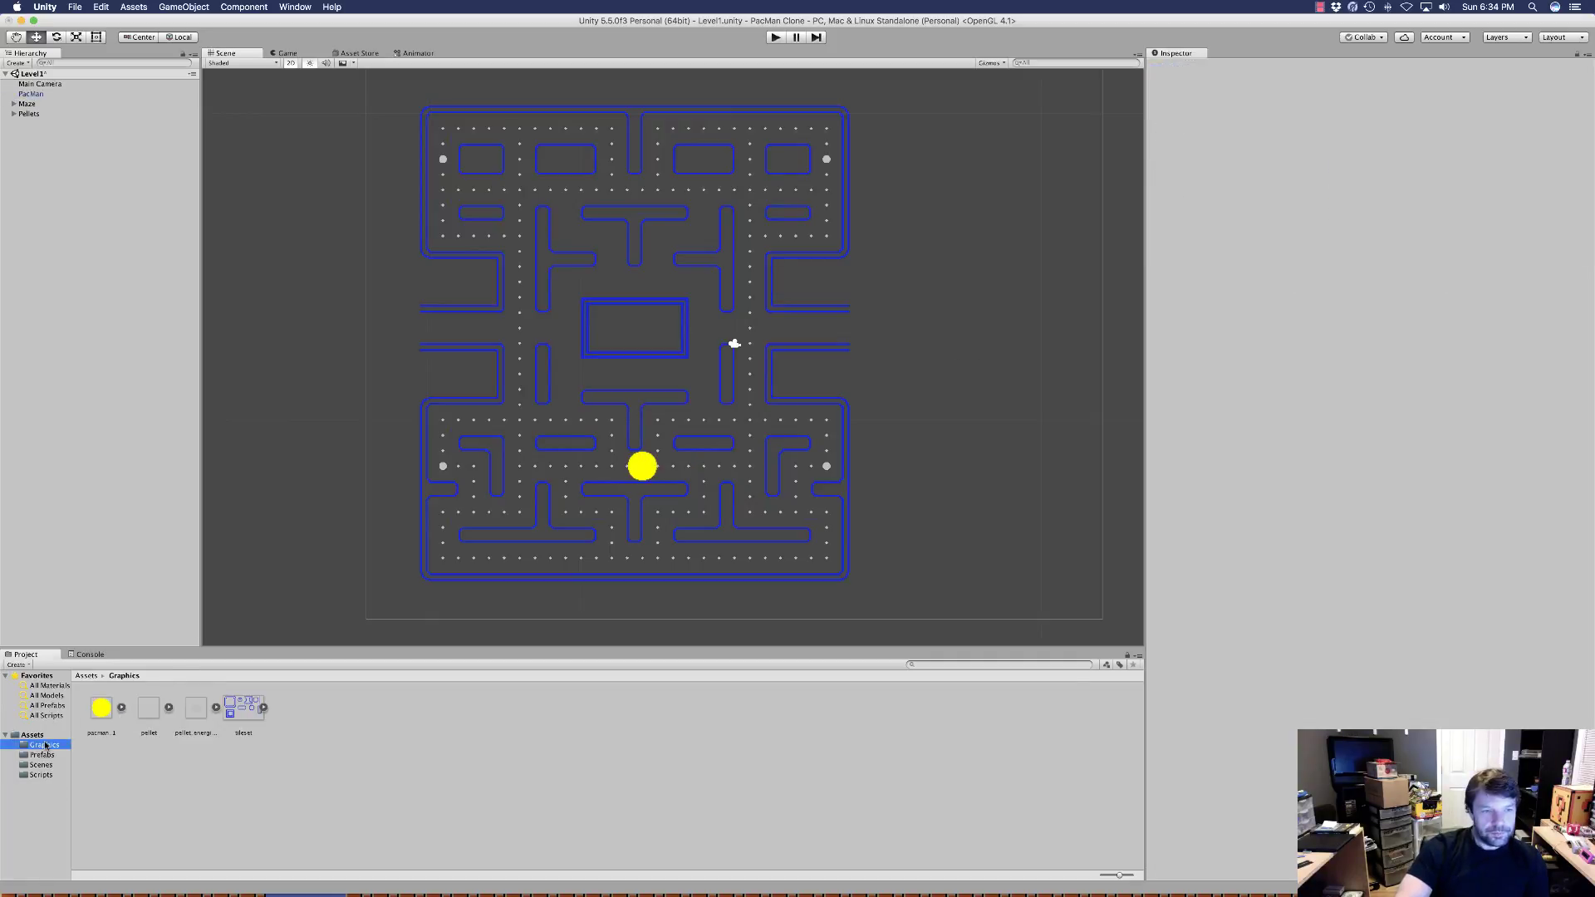
{"action": "left_click", "coordinate": [46, 755]}
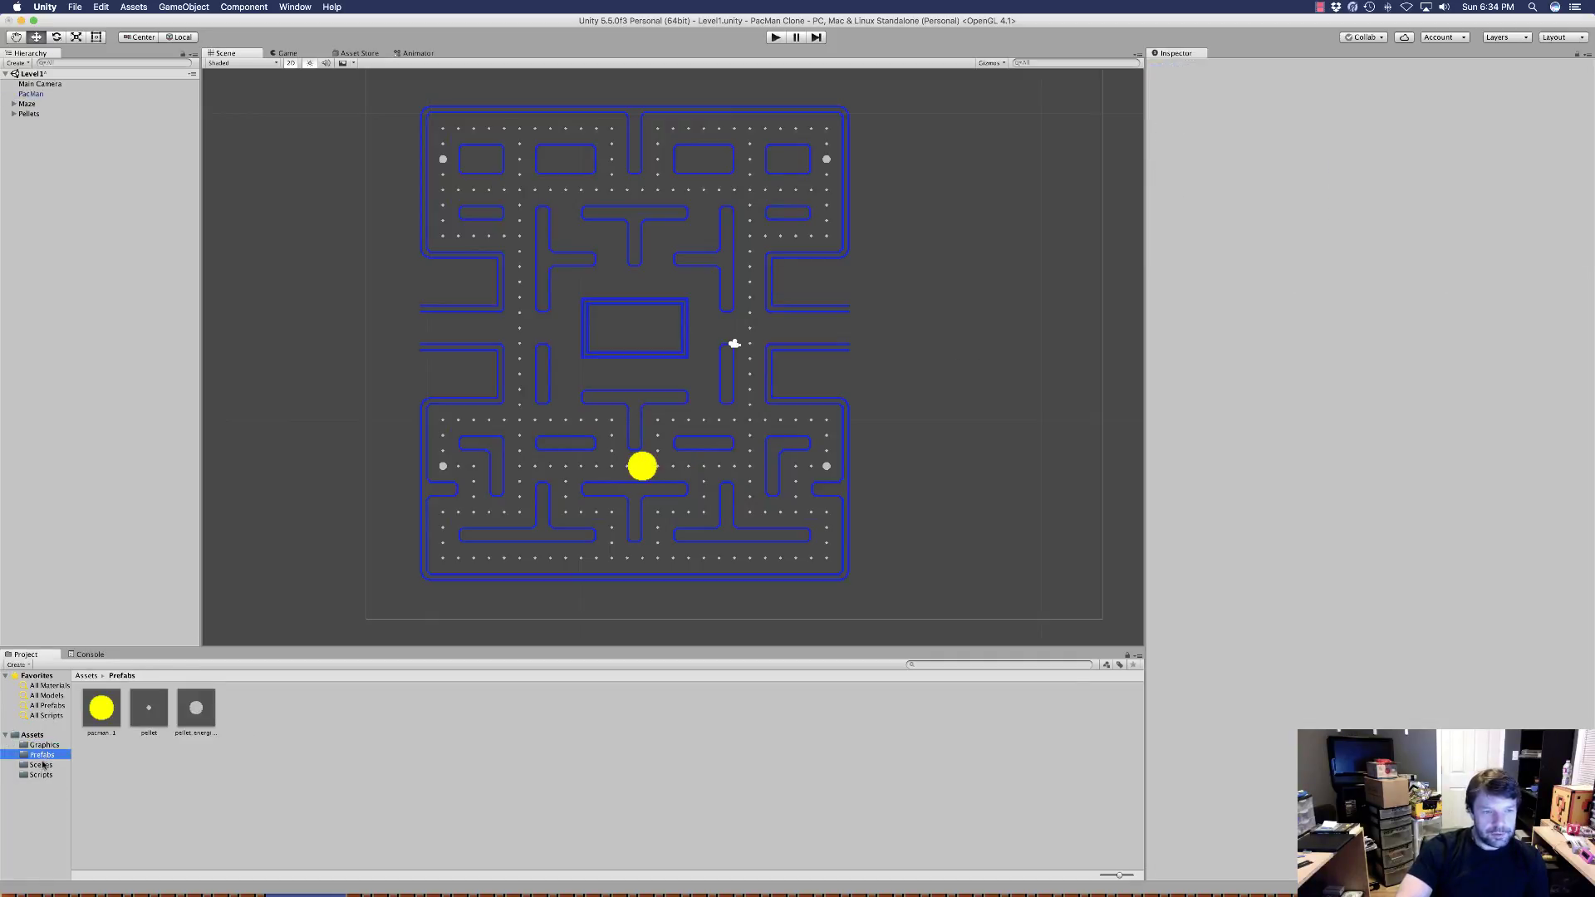
{"action": "left_click", "coordinate": [42, 765]}
{"action": "left_click", "coordinate": [216, 750]}
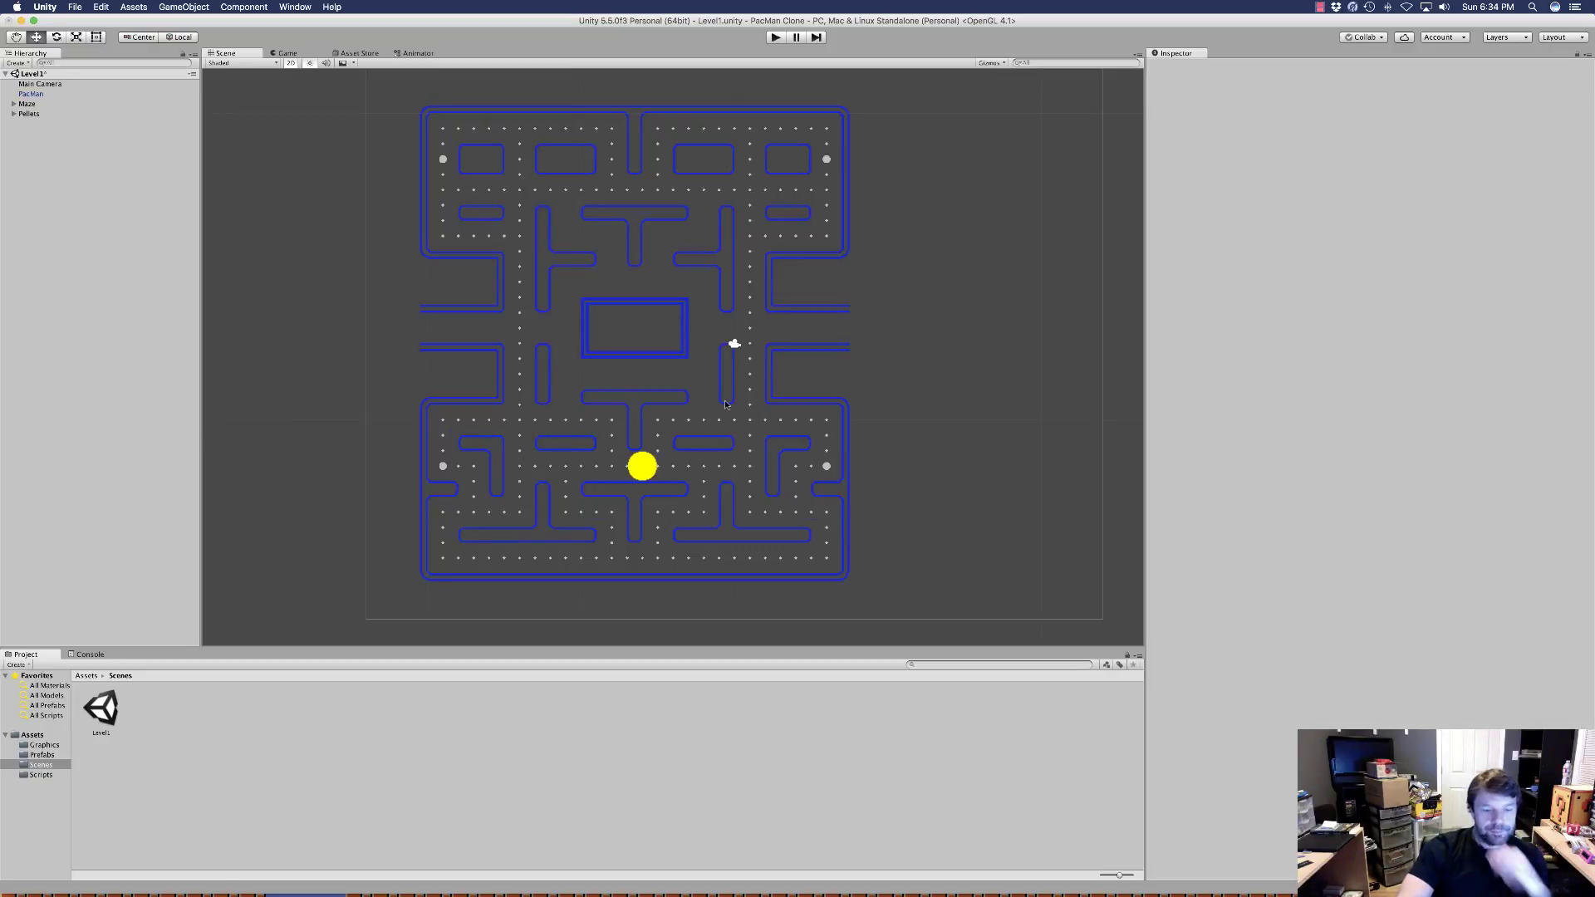
{"action": "key", "text": "q"}
{"action": "middle_click_drag", "start_coordinate": [835, 336], "coordinate": [806, 349]}
{"action": "scroll", "coordinate": [957, 438], "scroll_direction": "down", "scroll_amount": 1}
{"action": "scroll", "coordinate": [956, 438], "scroll_direction": "up", "scroll_amount": 1}
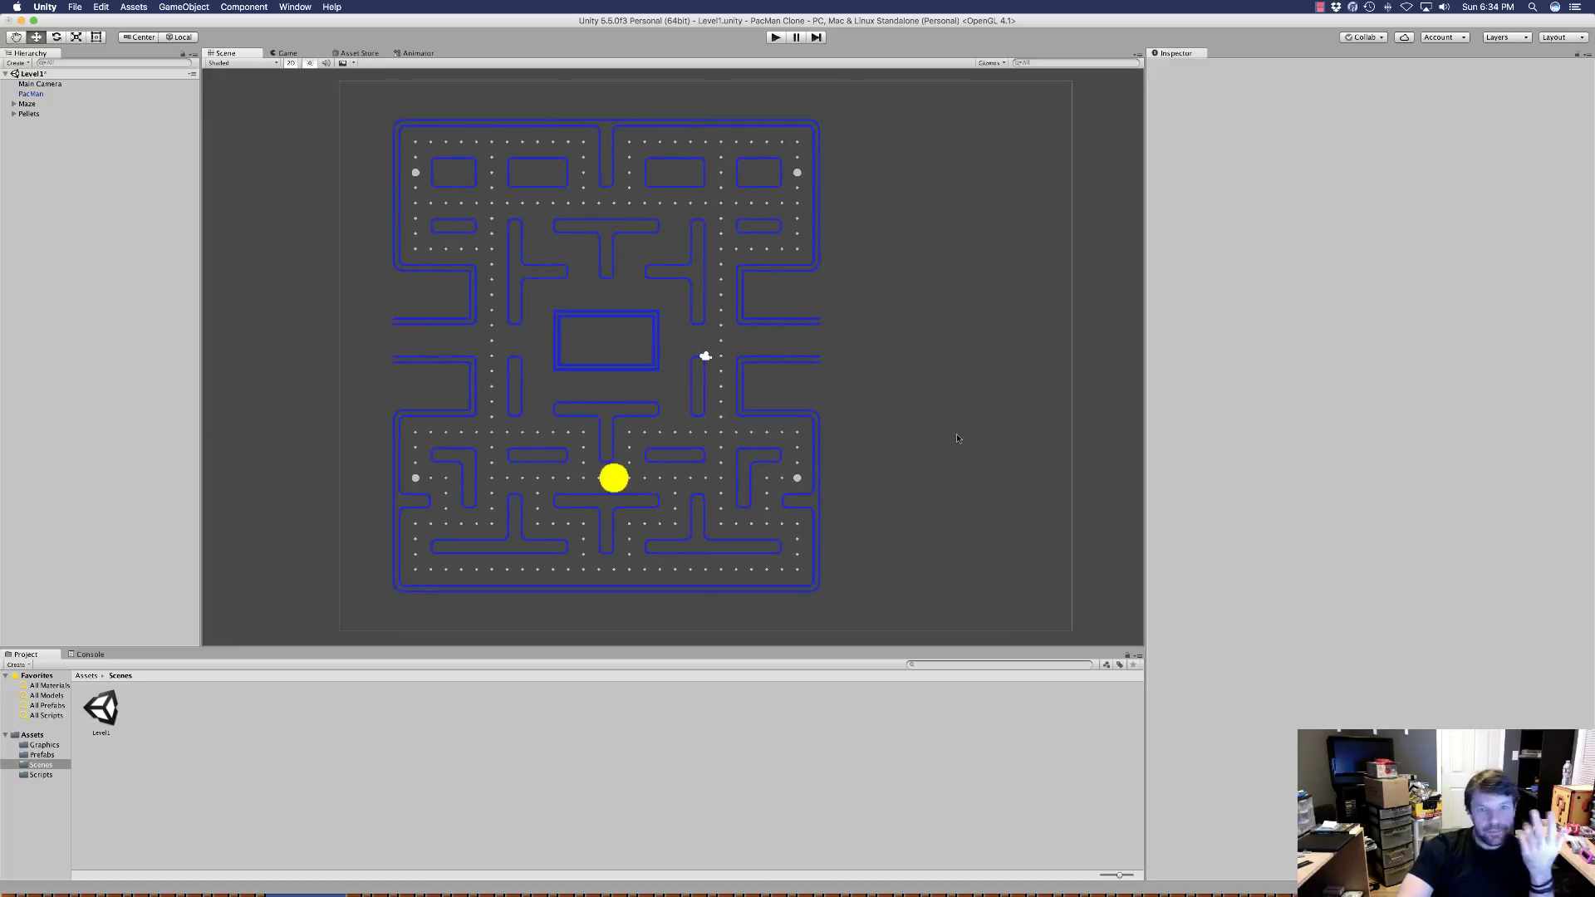